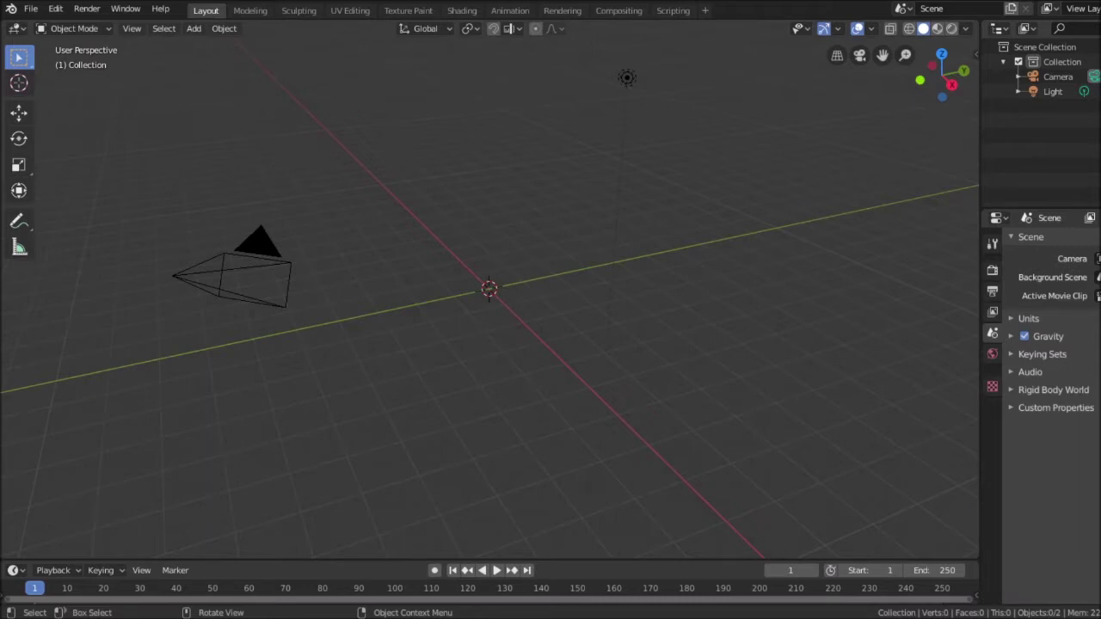
pyautogui.hotkey('shift', 'h')
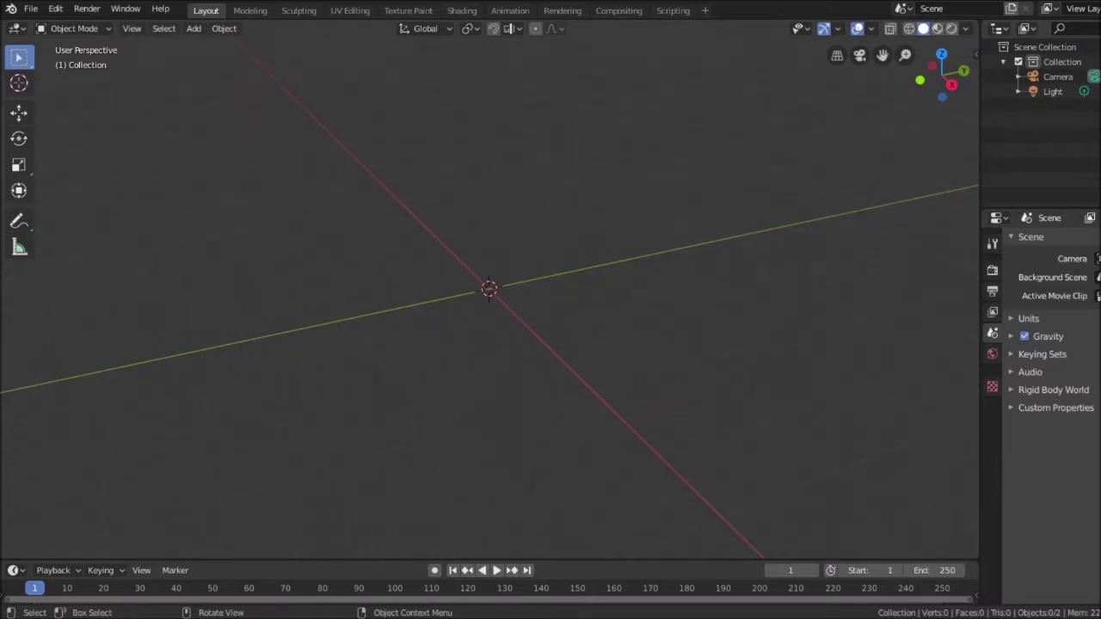
pyautogui.hotkey('alt', 'h')
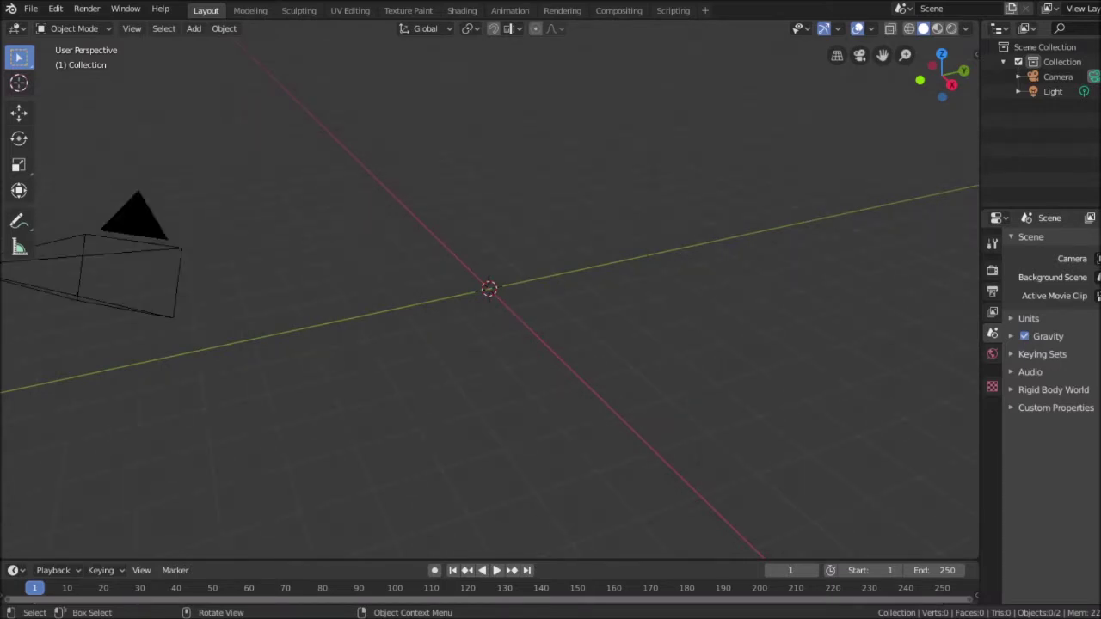
pyautogui.hotkey('ctrl', 'z')
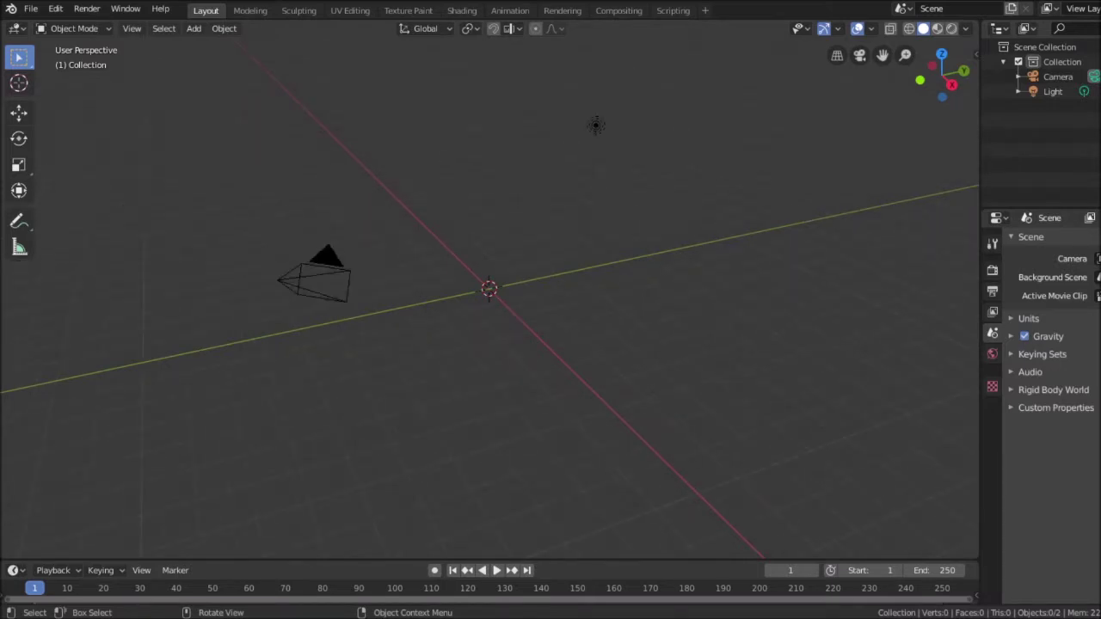
pyautogui.hotkey('ctrl', 'z')
pyautogui.hotkey('ctrl', 'z')
pyautogui.hotkey('ctrl', 'z')
pyautogui.hotkey('ctrl', 'z')
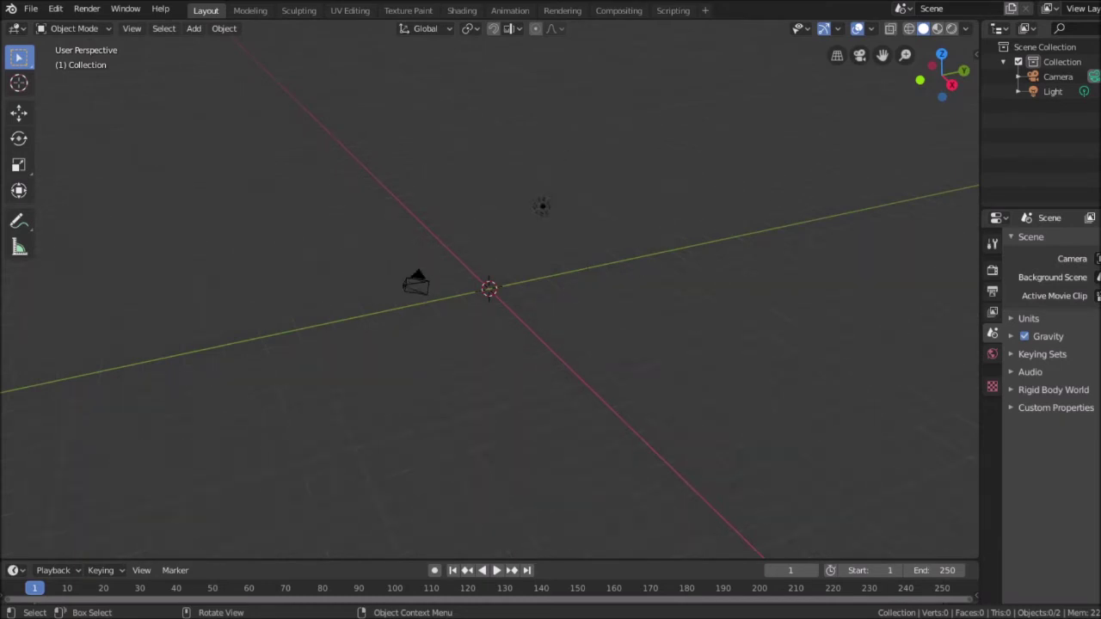
pyautogui.hotkey('ctrl', 'shift', 'z')
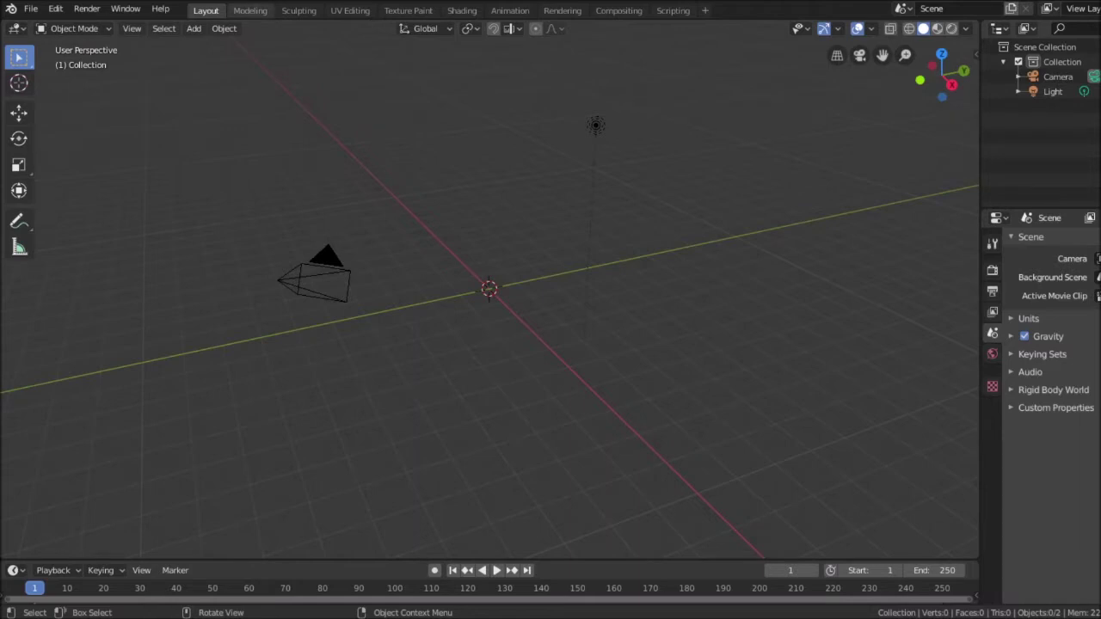
pyautogui.click(250, 11)
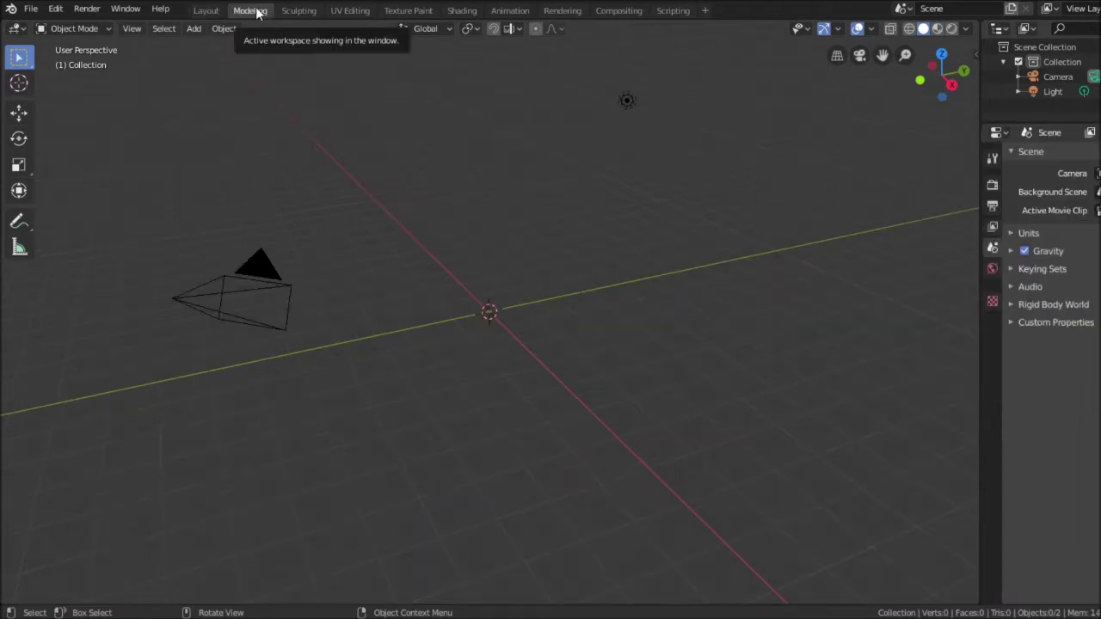
pyautogui.click(206, 10)
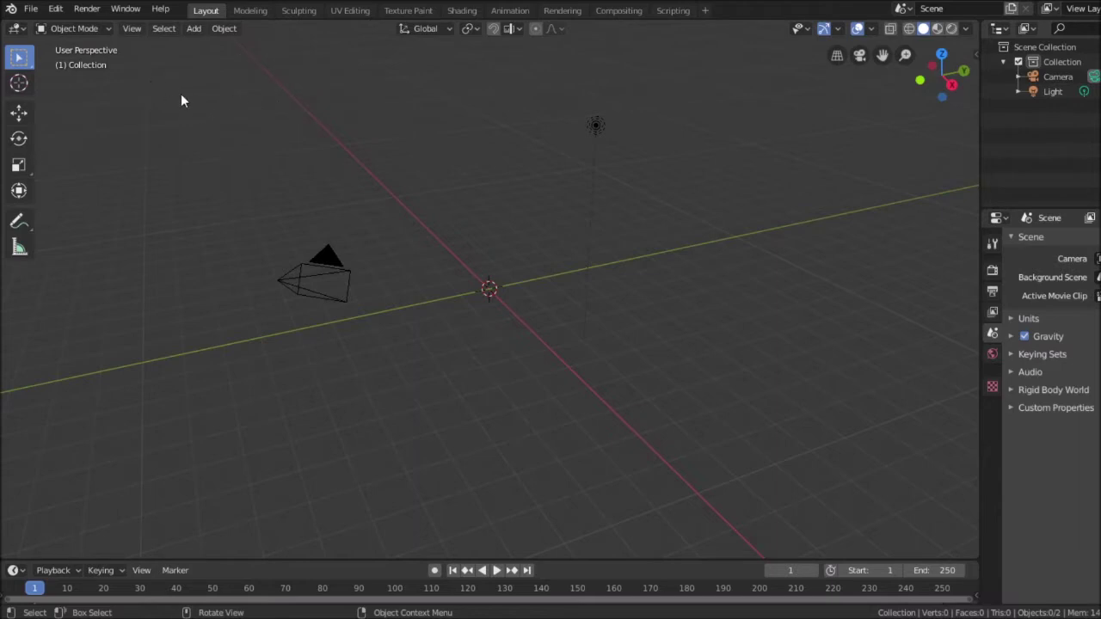
# Add a cube mesh at the scene's origin.
pyautogui.click(196, 31)
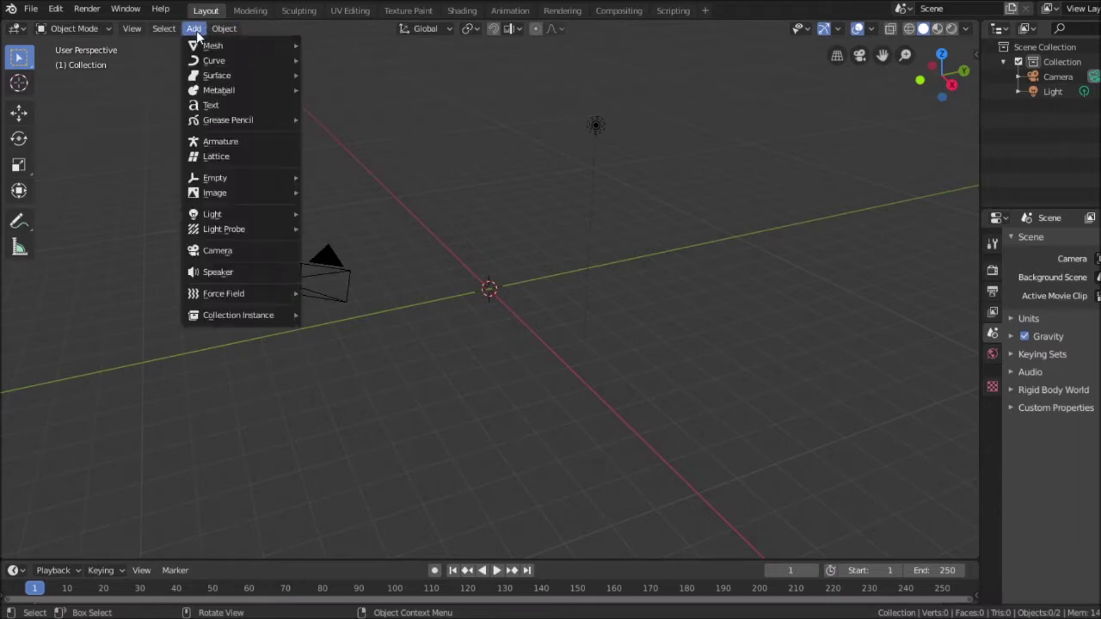
pyautogui.moveTo(207, 47)
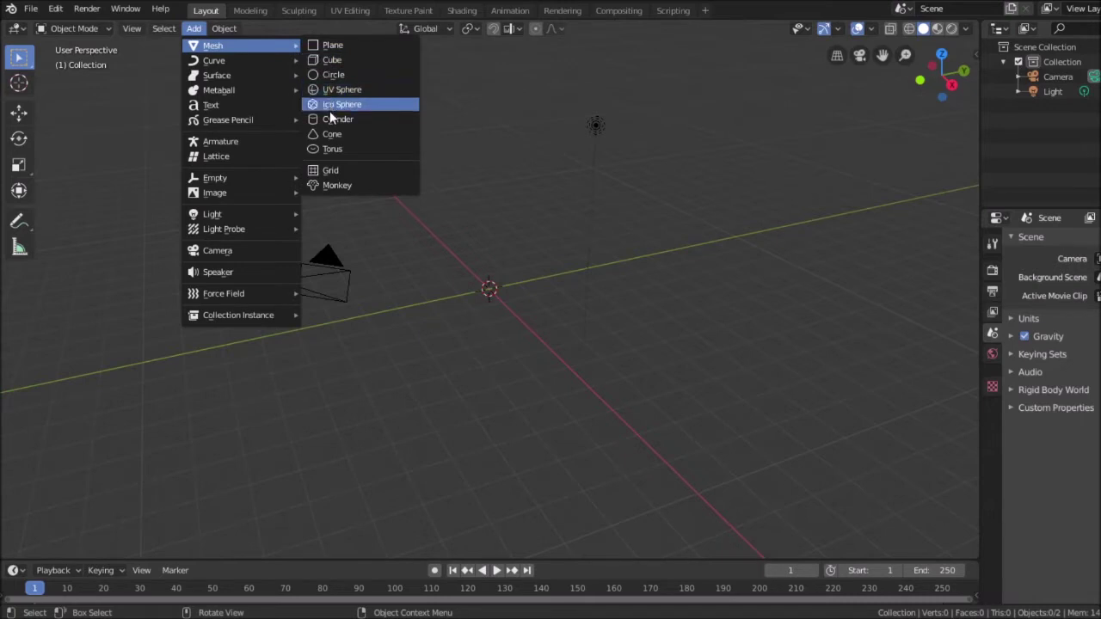
pyautogui.click(327, 60)
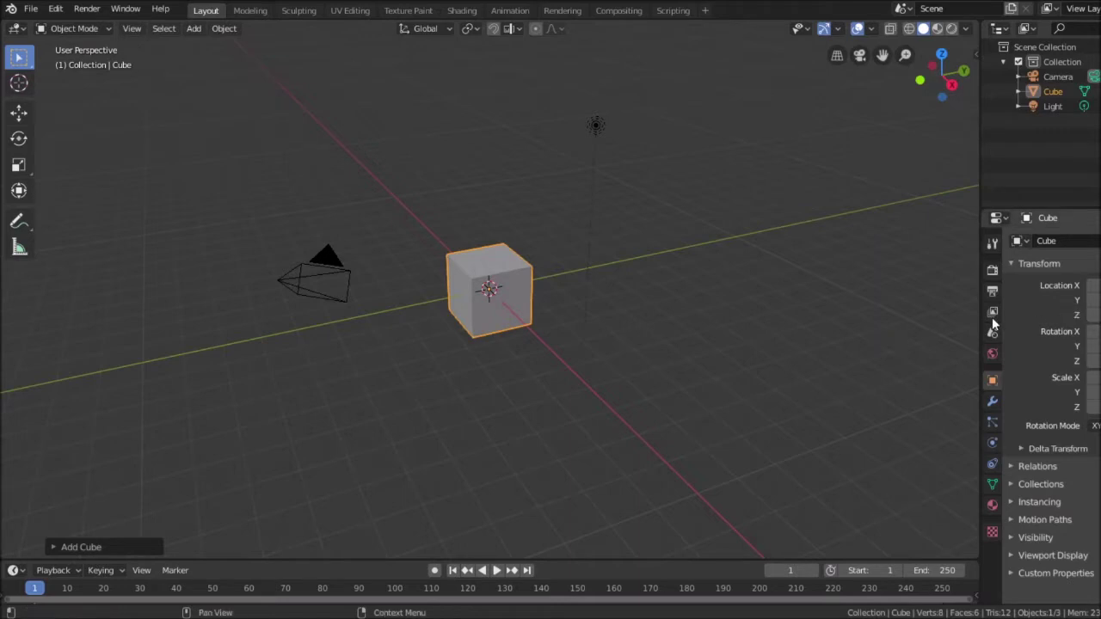
# Show the cube's transform properties, including its dimensions, in the viewport sidebar.
pyautogui.press('n')
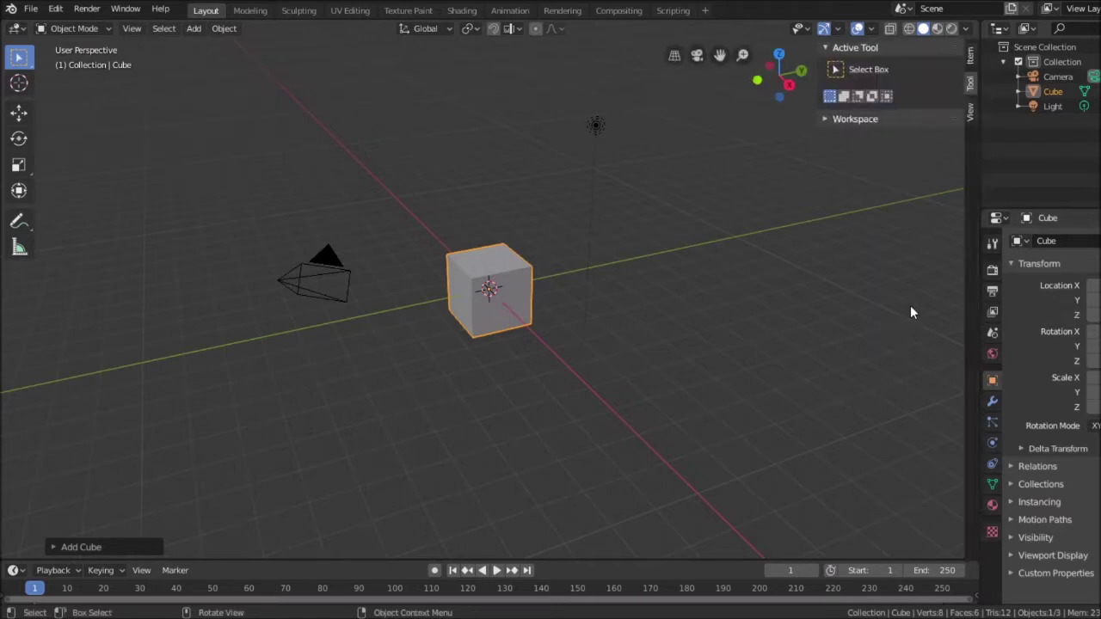
pyautogui.click(971, 57)
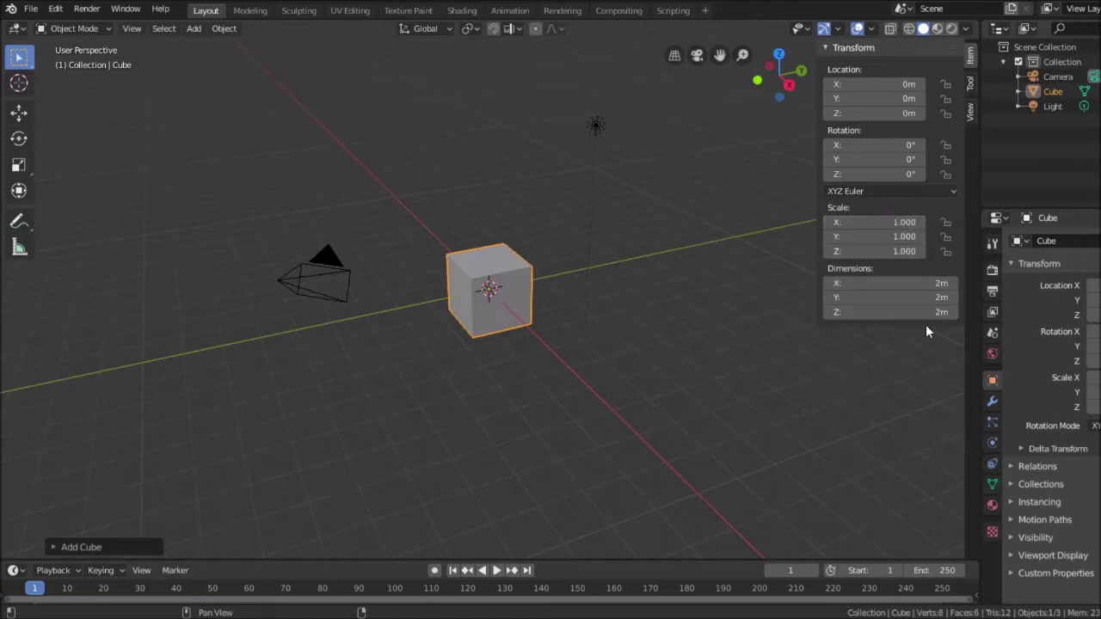
pyautogui.click(944, 283)
pyautogui.press('Escape')
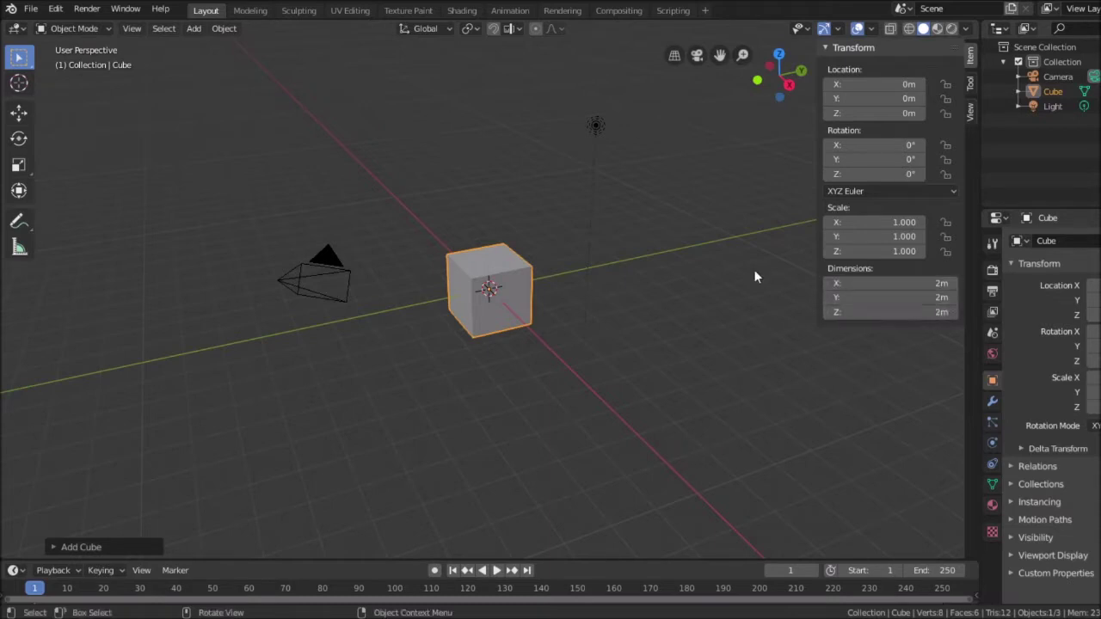
# Set the cube's dimensions to 4 m along X and 6 m along Z.
pyautogui.click(929, 283)
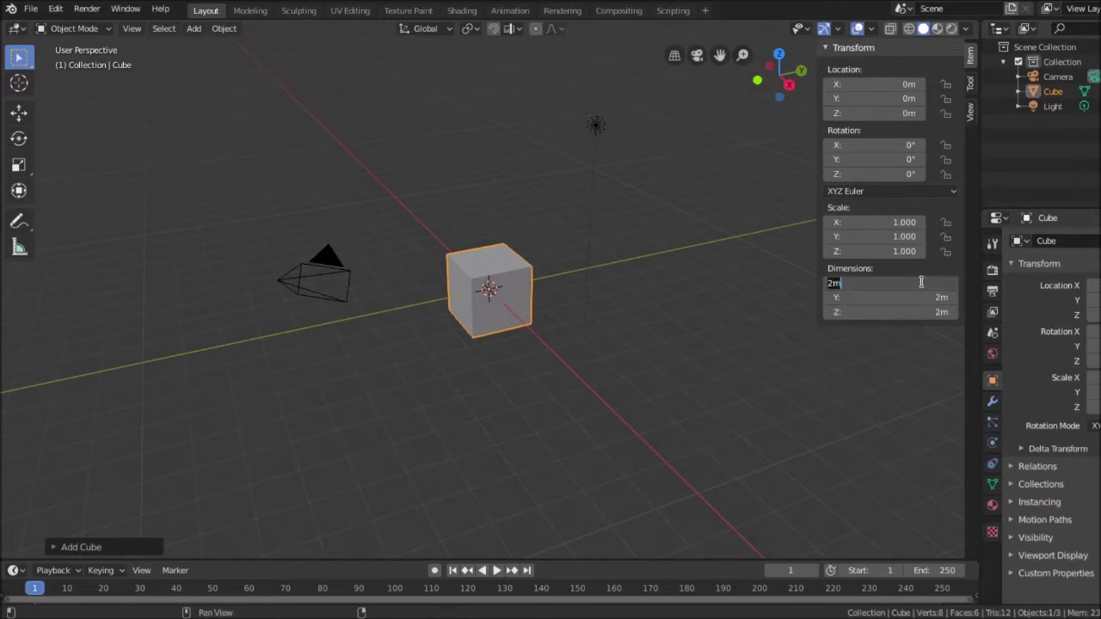
pyautogui.press('BackSpace')
pyautogui.write('4m')
pyautogui.press('Return')
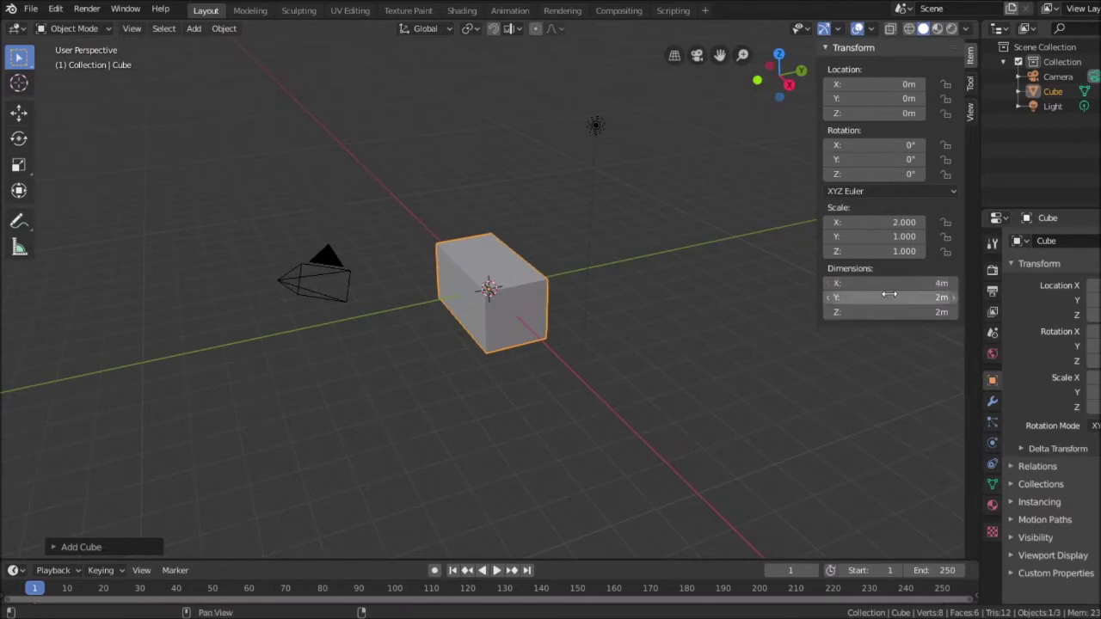
pyautogui.click(913, 311)
pyautogui.press('BackSpace')
pyautogui.write('6mm')
pyautogui.press('BackSpace')
pyautogui.press('Return')
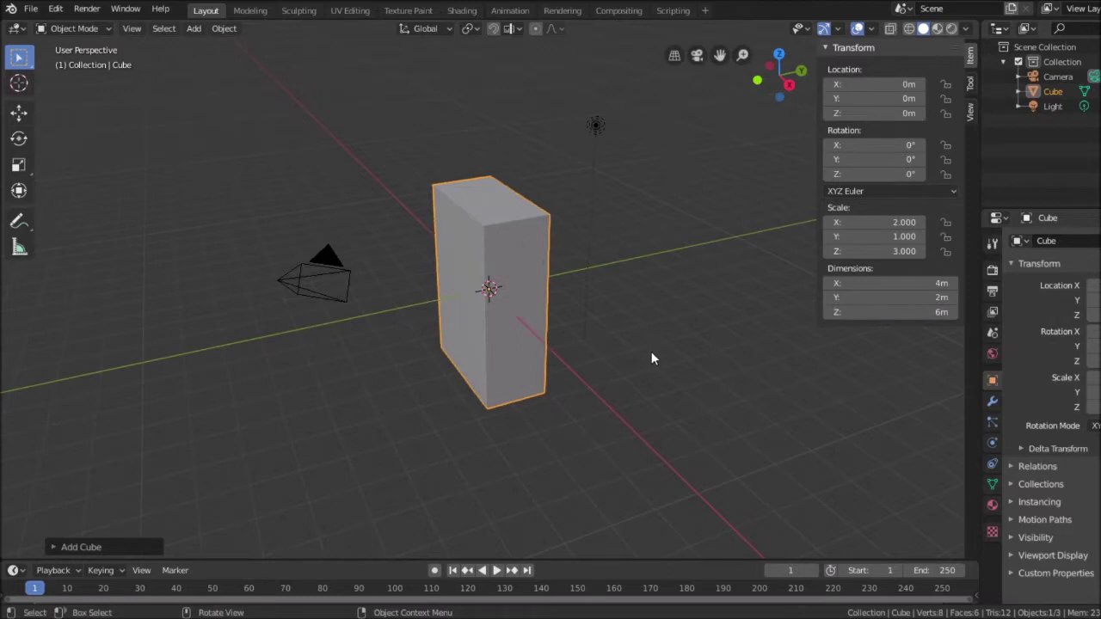
# Examine the resized block's proportions from the top, from the right side and in perspective.
pyautogui.moveTo(651, 351); pyautogui.dragTo(693, 340, button='middle')
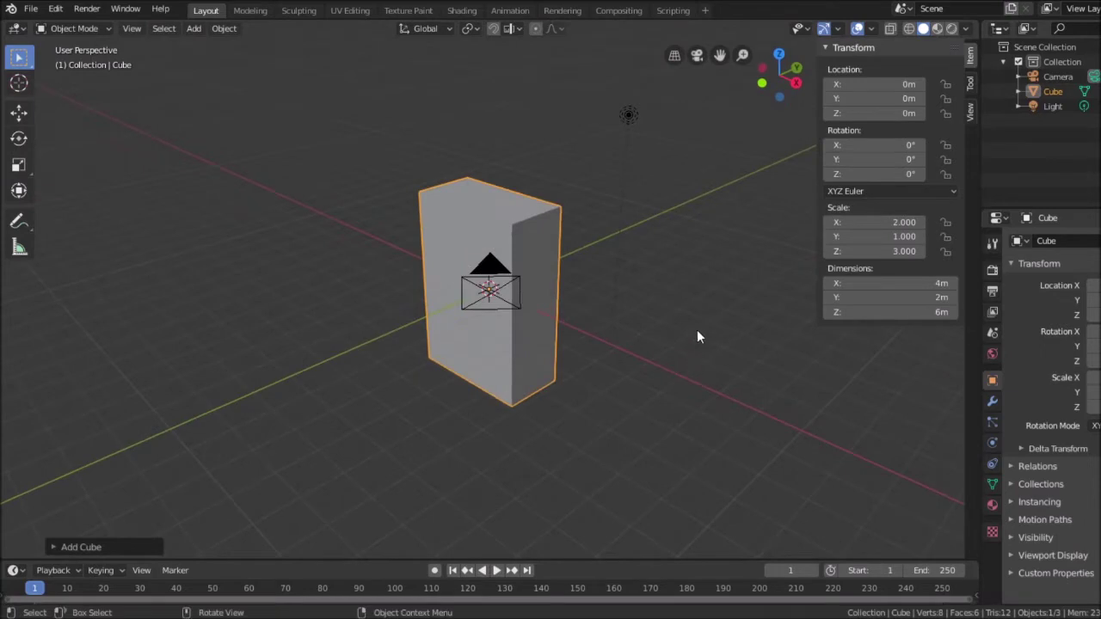
pyautogui.click(779, 56)
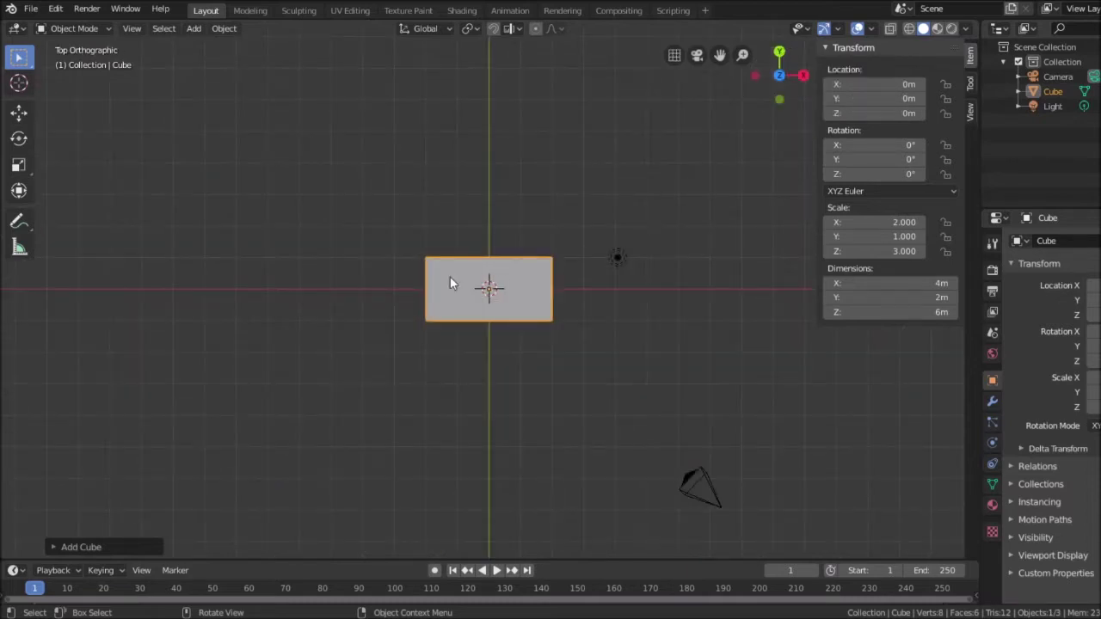
pyautogui.click(802, 75)
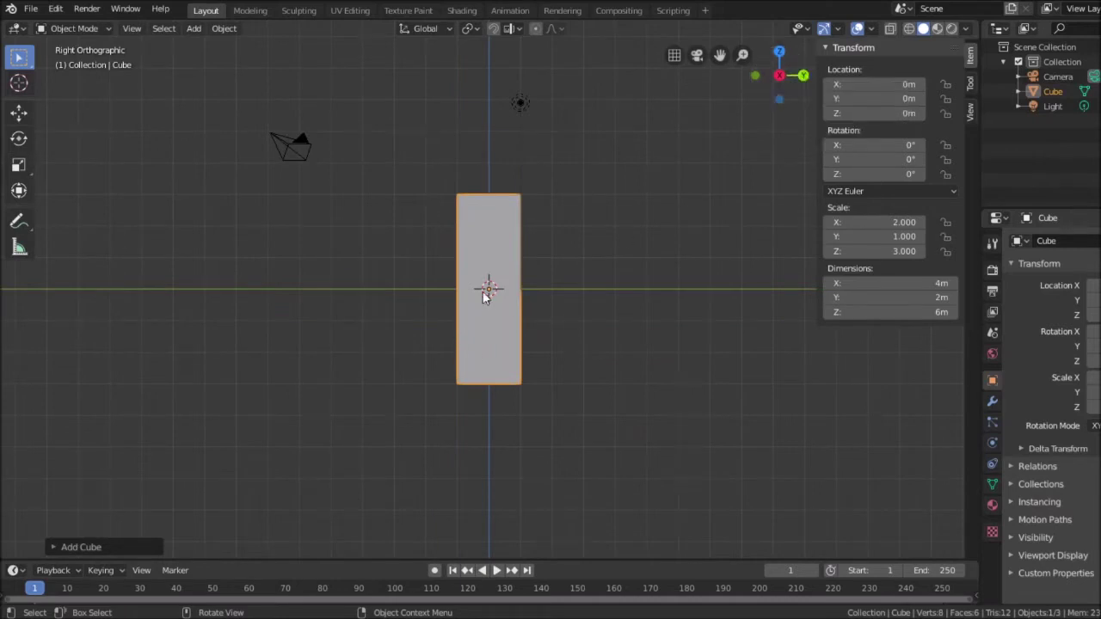
pyautogui.click(570, 191)
pyautogui.moveTo(570, 191); pyautogui.dragTo(645, 247, button='middle')
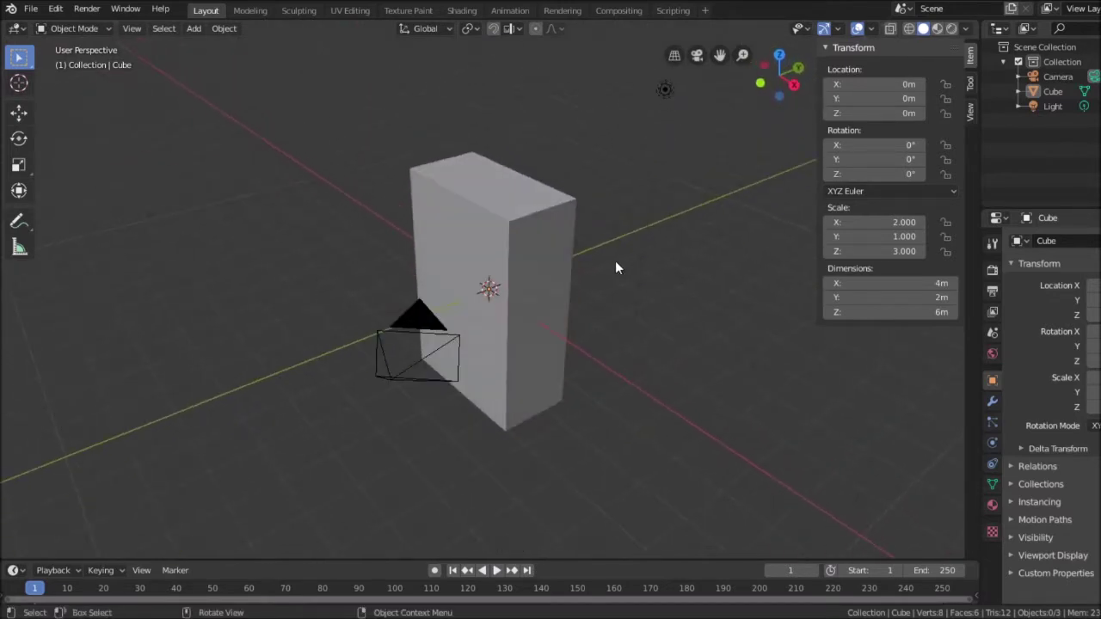
pyautogui.scroll(-5, 616, 263)
pyautogui.scroll(6, 616, 262)
pyautogui.scroll(-1, 616, 261)
pyautogui.scroll(2, 615, 259)
# Delete the resized block and add a cylinder mesh at the origin in its place.
pyautogui.click(537, 234)
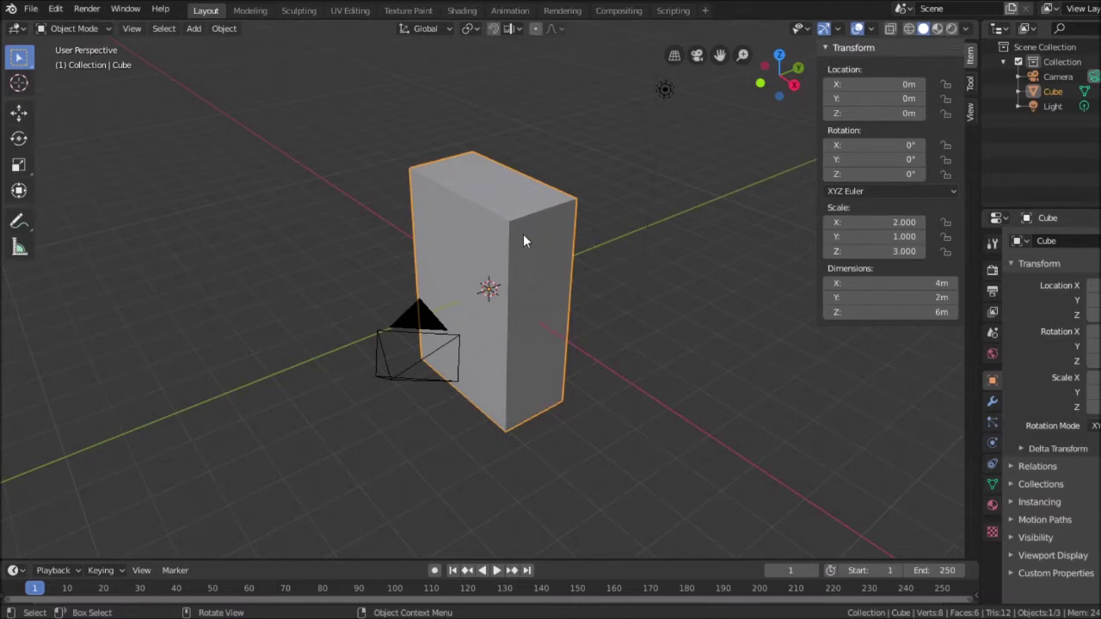
pyautogui.press('Delete')
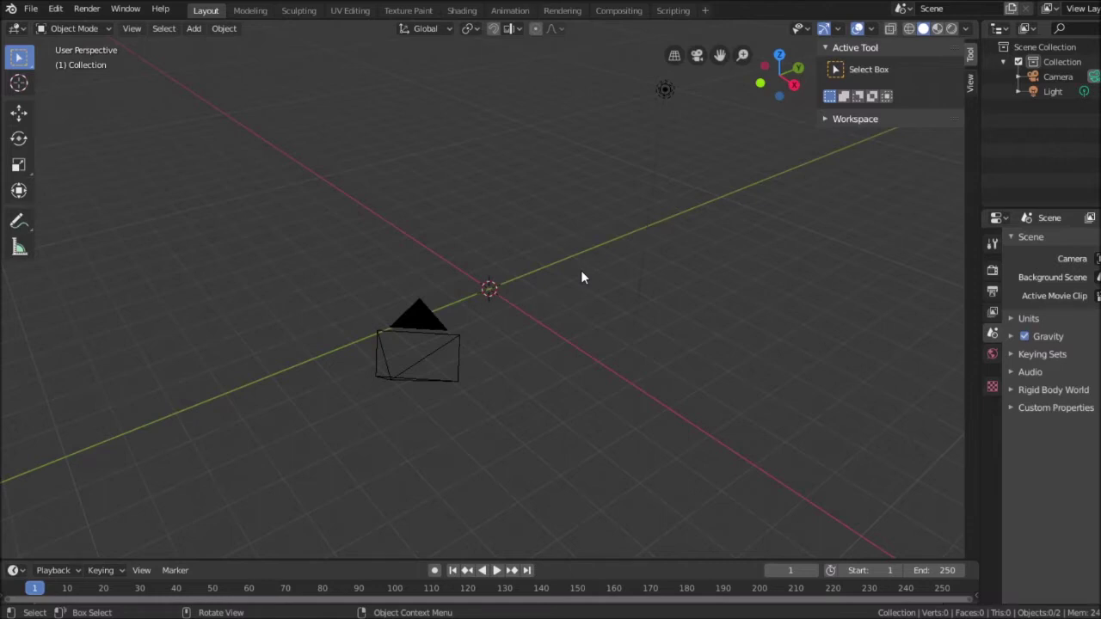
pyautogui.click(192, 30)
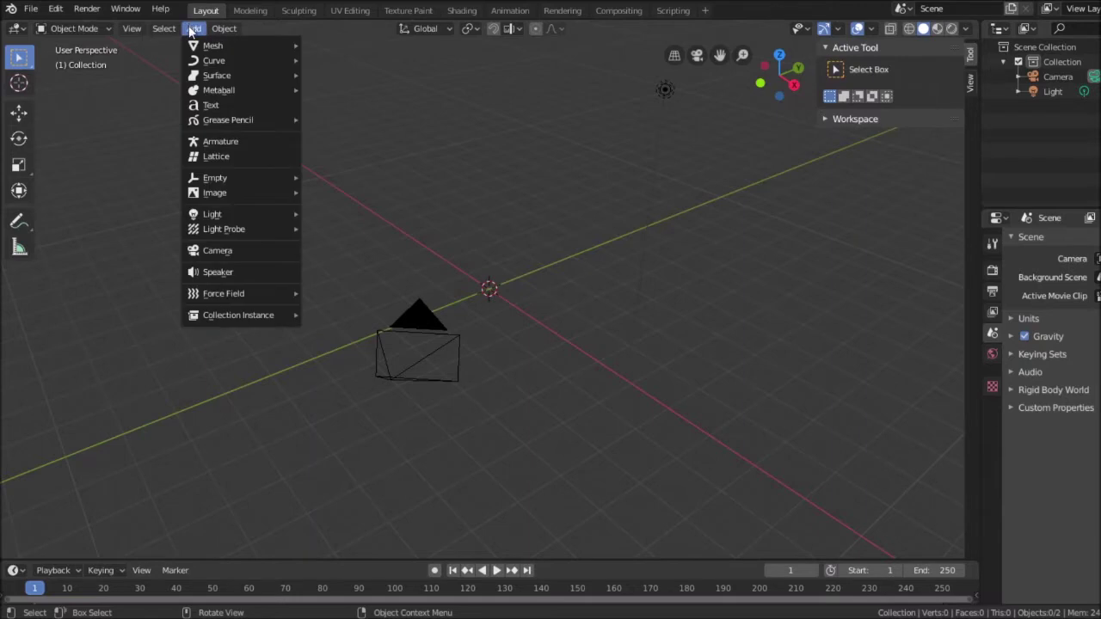
pyautogui.moveTo(215, 45)
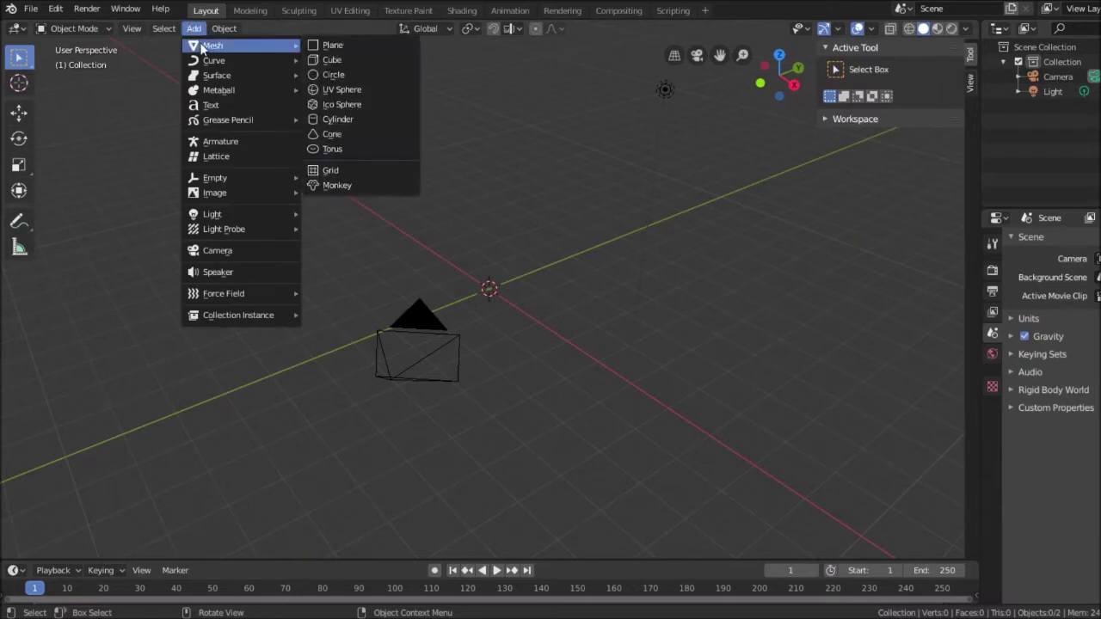
pyautogui.click(337, 122)
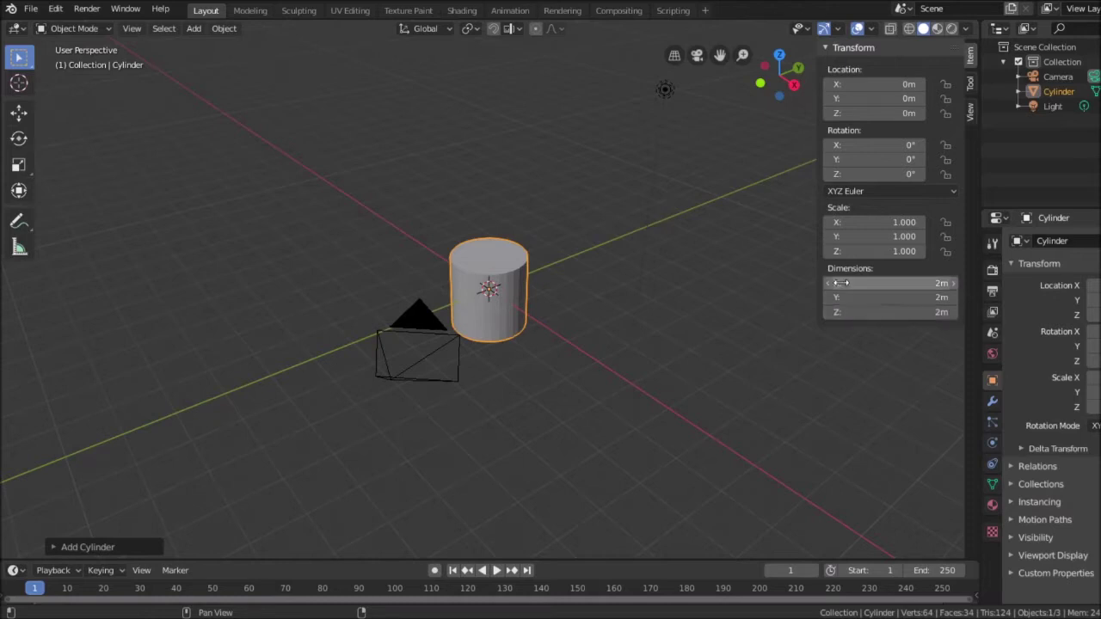
# Set the cylinder's X dimension to 13 m.
pyautogui.click(926, 284)
pyautogui.write('13')
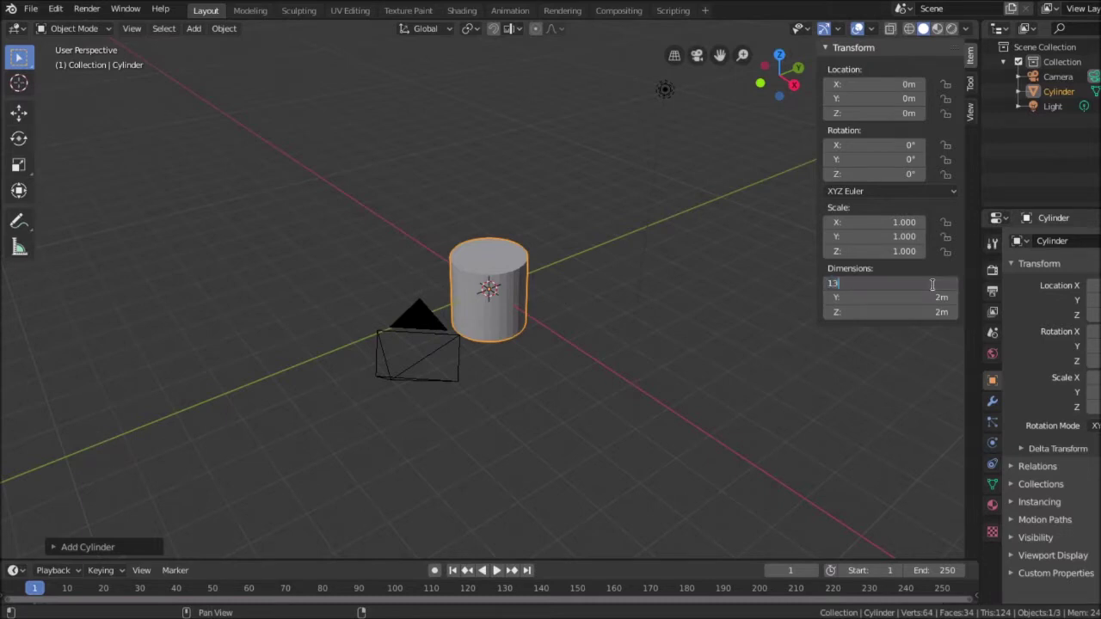
pyautogui.press('Return')
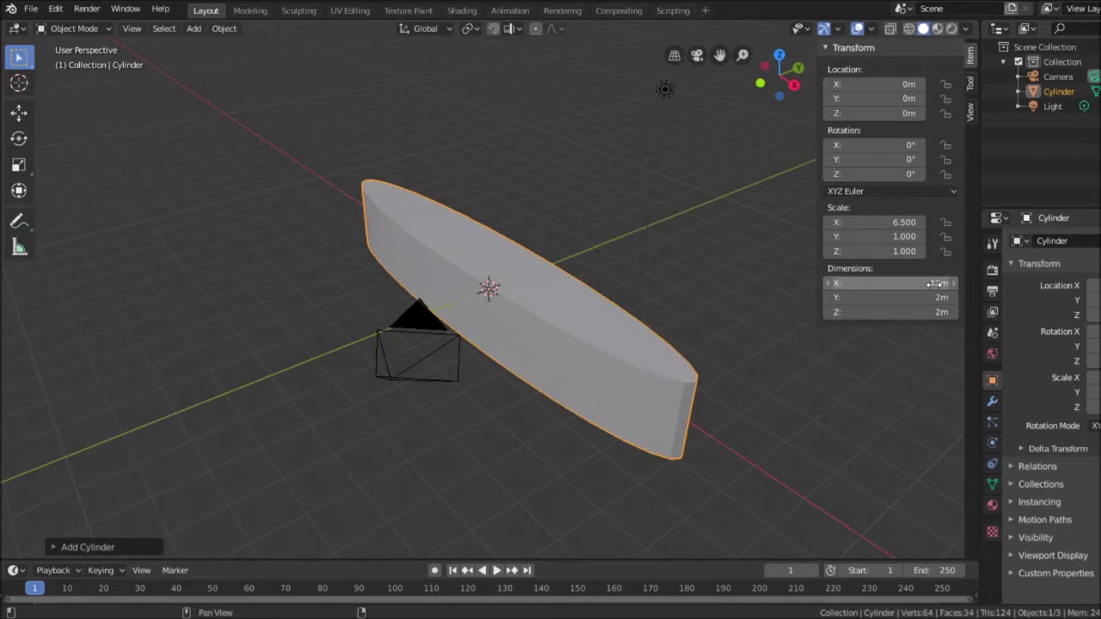
# Try a Y dimension of 0.013 m for the cylinder.
pyautogui.press('Tab')
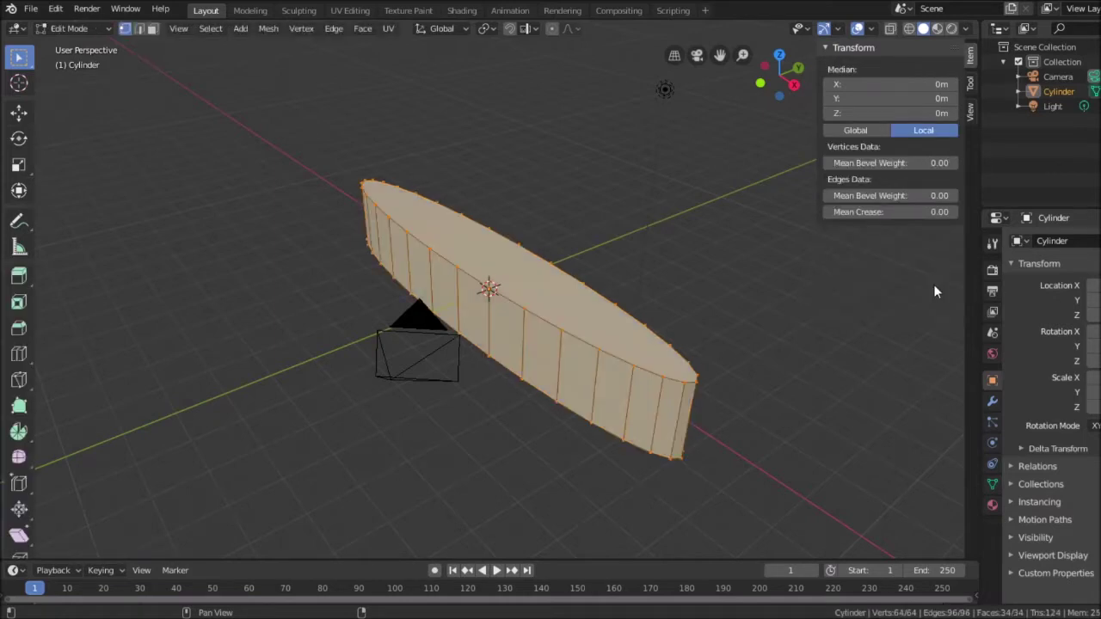
pyautogui.press('Tab')
pyautogui.click(886, 296)
pyautogui.write('0.013')
pyautogui.press('Return')
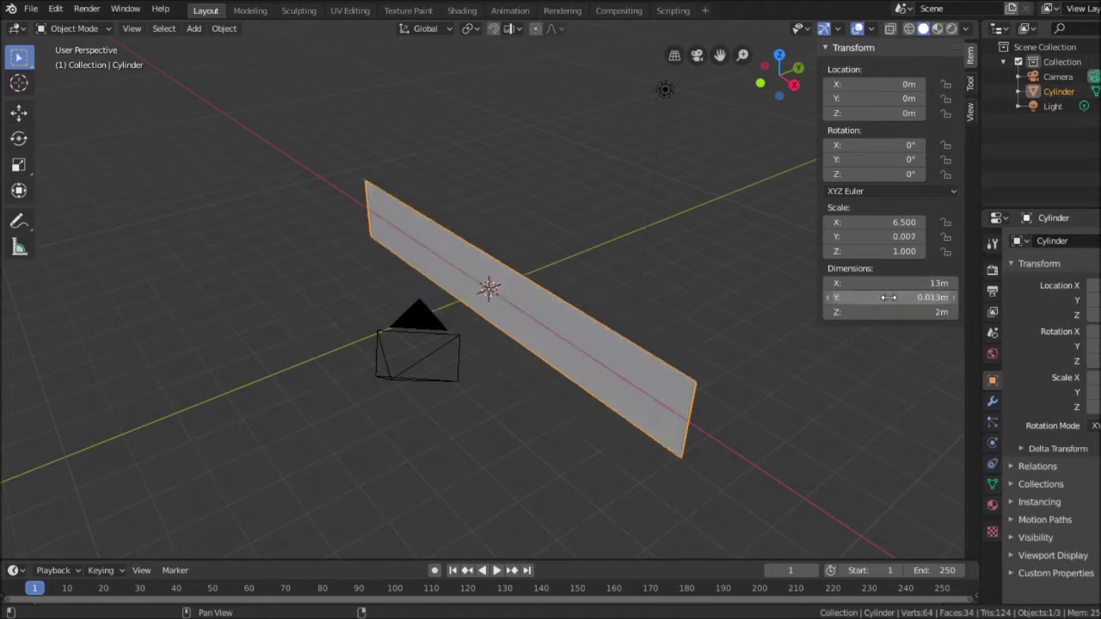
# Set the cylinder's Y dimension to 13 m to match its X dimension.
pyautogui.click(887, 297)
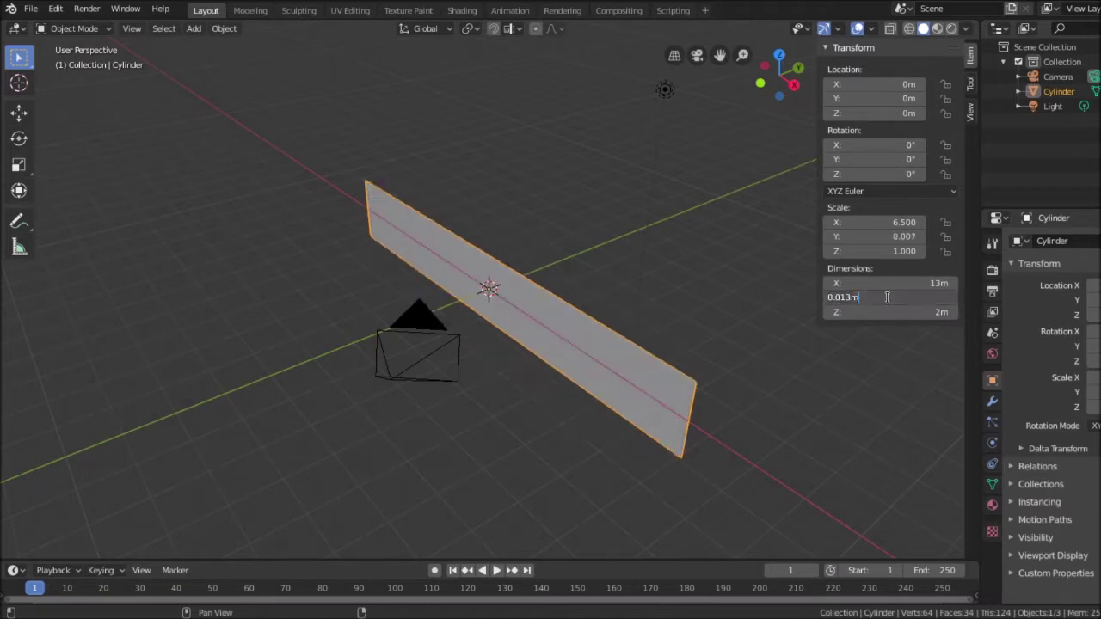
pyautogui.press('BackSpace')
pyautogui.press('BackSpace')
pyautogui.press('BackSpace')
pyautogui.press('BackSpace')
pyautogui.press('BackSpace')
pyautogui.press('BackSpace')
pyautogui.write('13m')
pyautogui.press('Return')
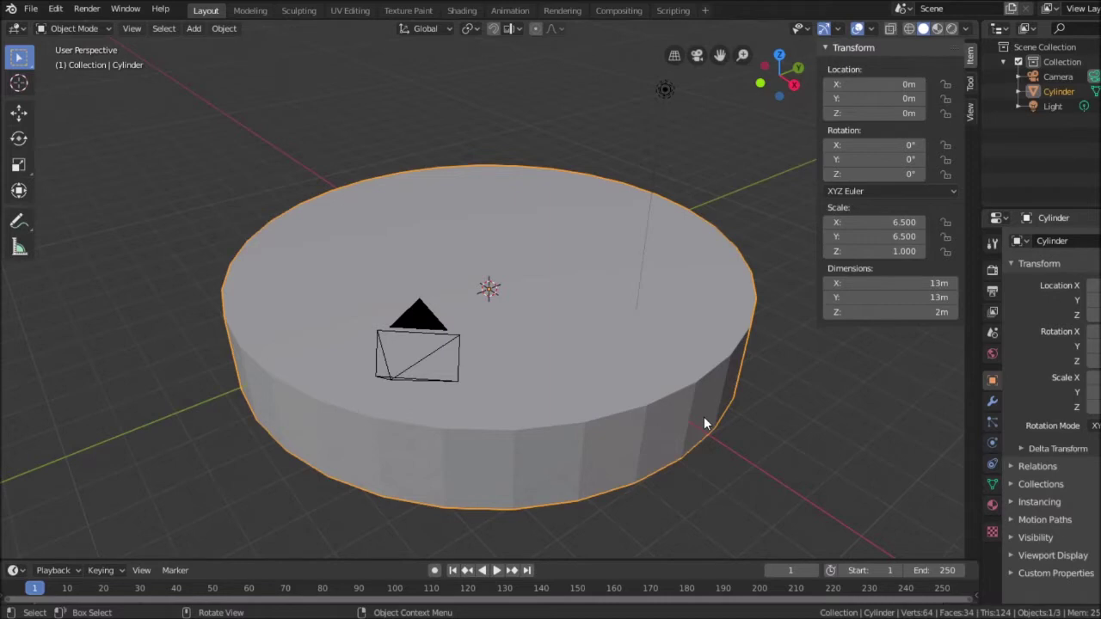
# Set the cylinder's Z dimension to 1.8 m.
pyautogui.click(920, 310)
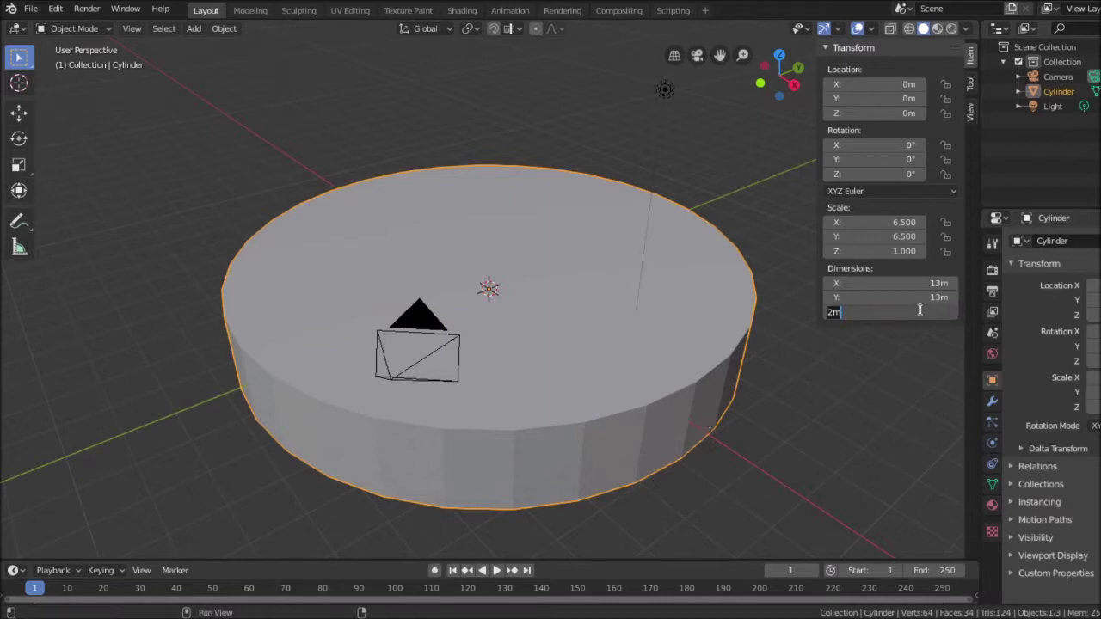
pyautogui.write('1.8')
pyautogui.press('Return')
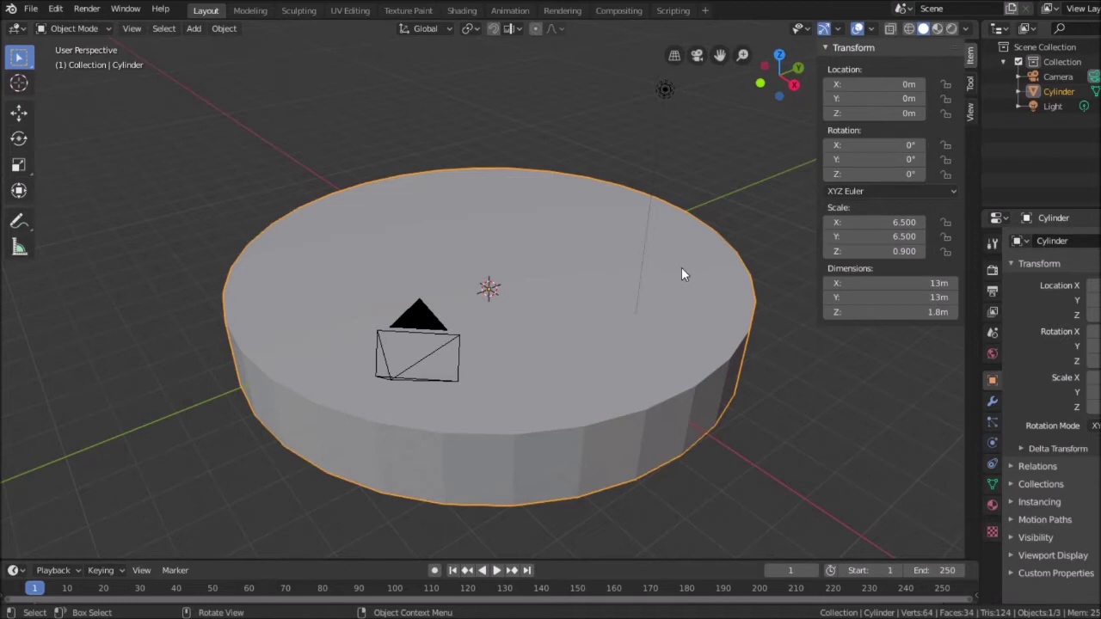
pyautogui.moveTo(583, 228)
pyautogui.mouseDown(button='middle')
pyautogui.moveTo(583, 302)
pyautogui.moveTo(660, 302)
pyautogui.moveTo(669, 202)
pyautogui.moveTo(616, 158)
pyautogui.moveTo(519, 220)
pyautogui.moveTo(600, 196)
pyautogui.moveTo(607, 229)
pyautogui.moveTo(563, 234)
pyautogui.mouseUp(button='middle')
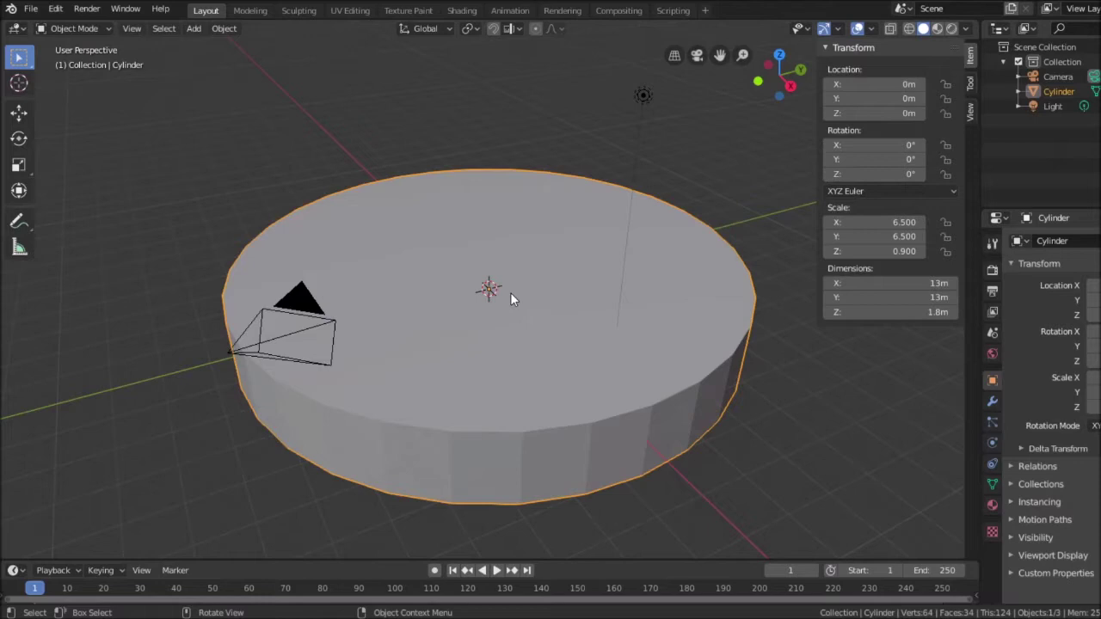
pyautogui.hotkey('ctrl', 'z')
pyautogui.hotkey('ctrl', 'shift', 'z')
pyautogui.moveTo(537, 339)
pyautogui.mouseDown(button='middle')
pyautogui.moveTo(551, 270)
pyautogui.moveTo(541, 334)
pyautogui.moveTo(516, 339)
pyautogui.moveTo(480, 377)
pyautogui.moveTo(508, 315)
pyautogui.moveTo(538, 323)
pyautogui.mouseUp(button='middle')
pyautogui.scroll(2, 538, 323)
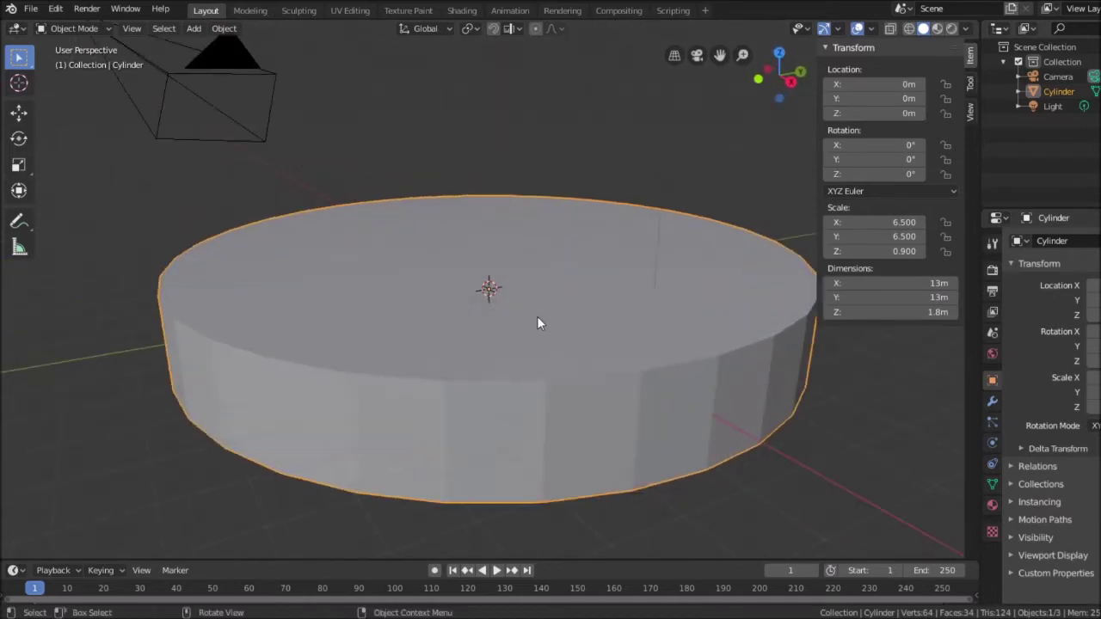
# Switch the viewport from perspective to orthographic projection.
pyautogui.press('KP_5')
pyautogui.moveTo(537, 318)
pyautogui.mouseDown(button='middle')
pyautogui.moveTo(529, 291)
pyautogui.moveTo(572, 215)
pyautogui.moveTo(647, 244)
pyautogui.moveTo(634, 312)
pyautogui.moveTo(536, 342)
pyautogui.moveTo(403, 304)
pyautogui.moveTo(359, 246)
pyautogui.moveTo(519, 263)
pyautogui.moveTo(572, 304)
pyautogui.moveTo(548, 323)
pyautogui.mouseUp(button='middle')
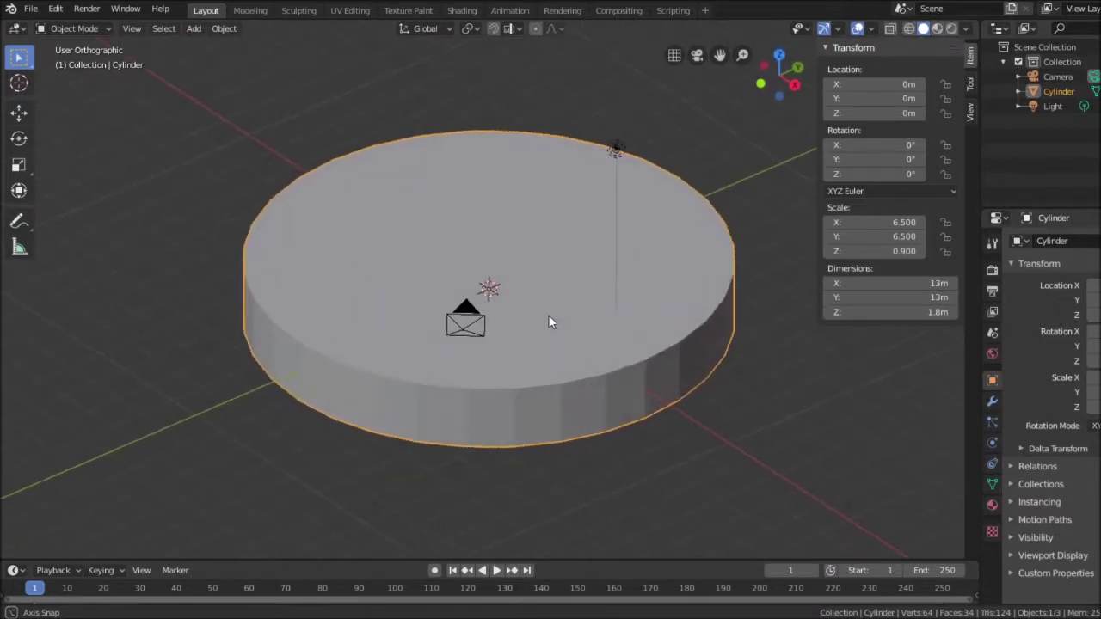
pyautogui.scroll(4, 547, 323)
pyautogui.scroll(-4, 548, 322)
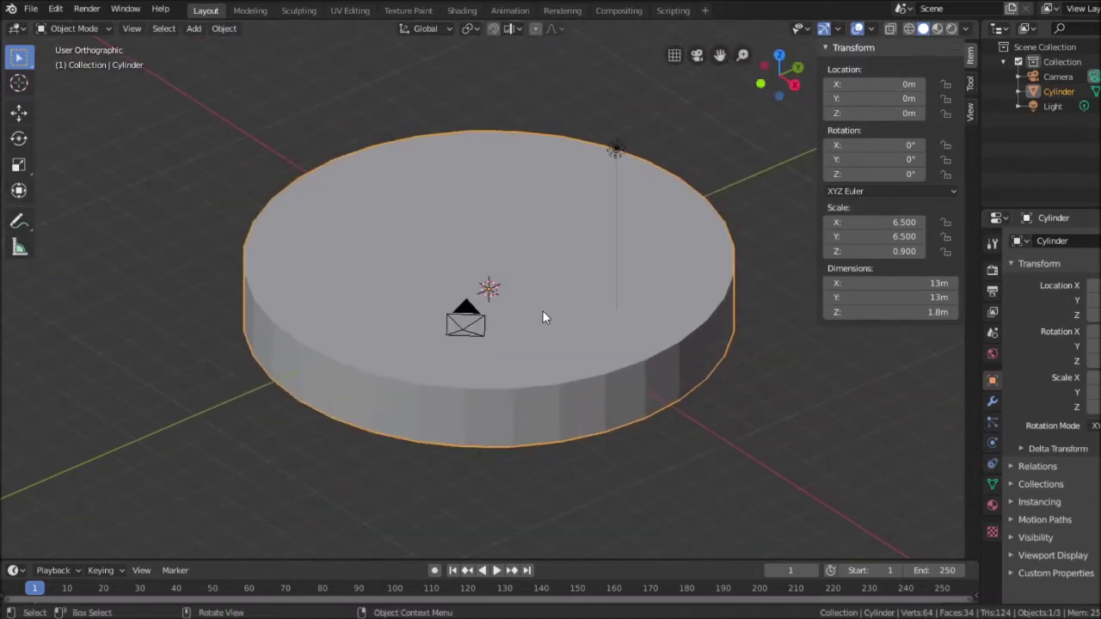
pyautogui.press('KP_5')
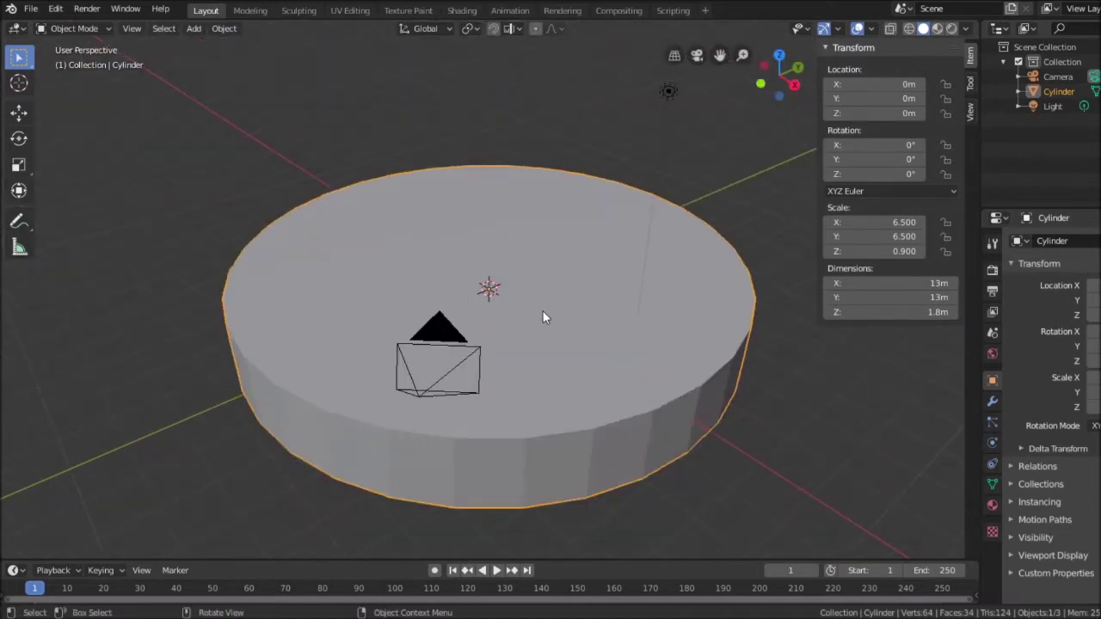
pyautogui.press('KP_5')
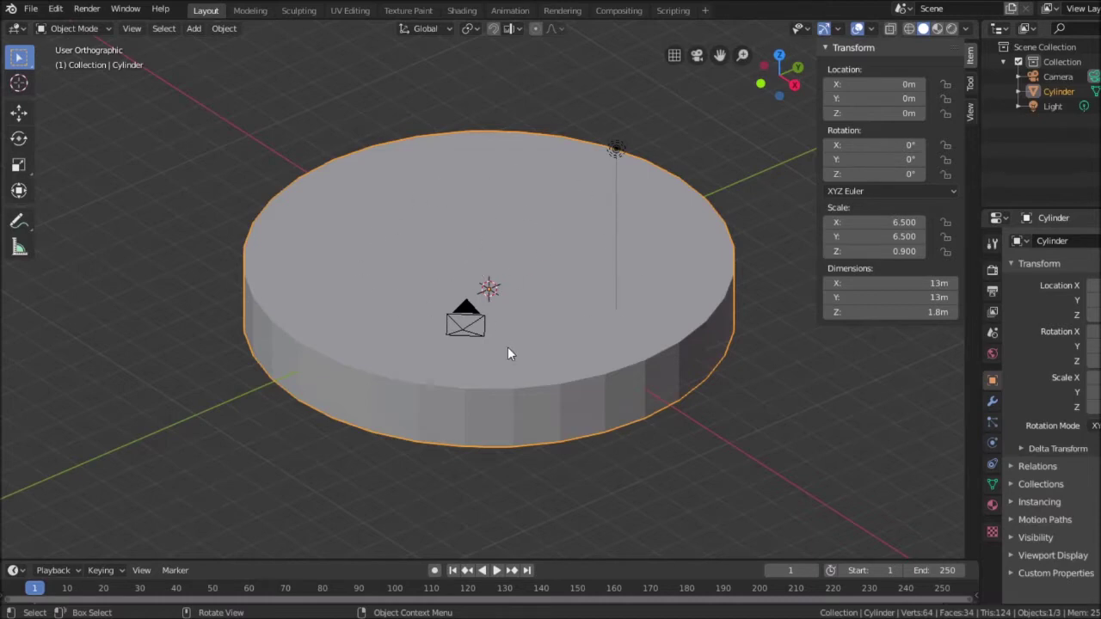
# Add a second mesh cylinder at the centre of the existing flat cylinder.
pyautogui.click(195, 30)
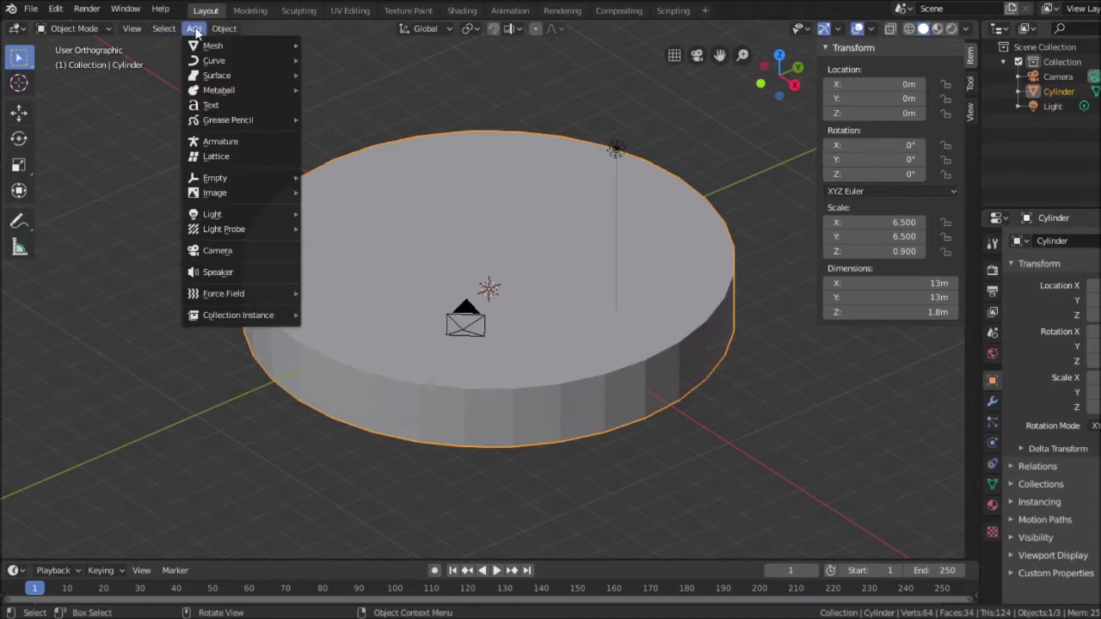
pyautogui.moveTo(211, 44)
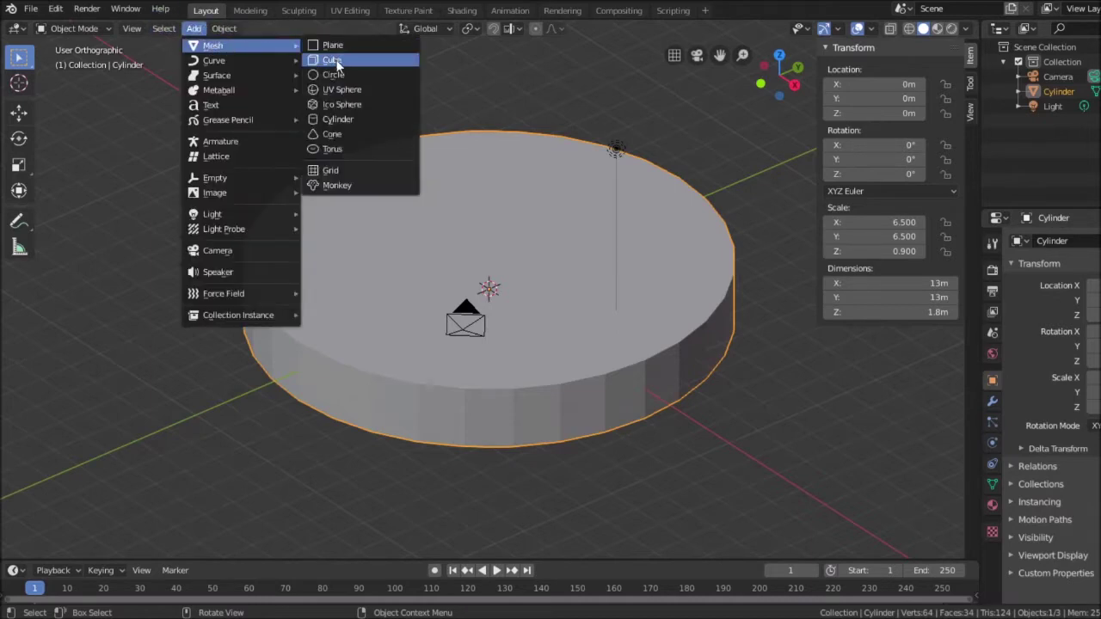
pyautogui.click(343, 120)
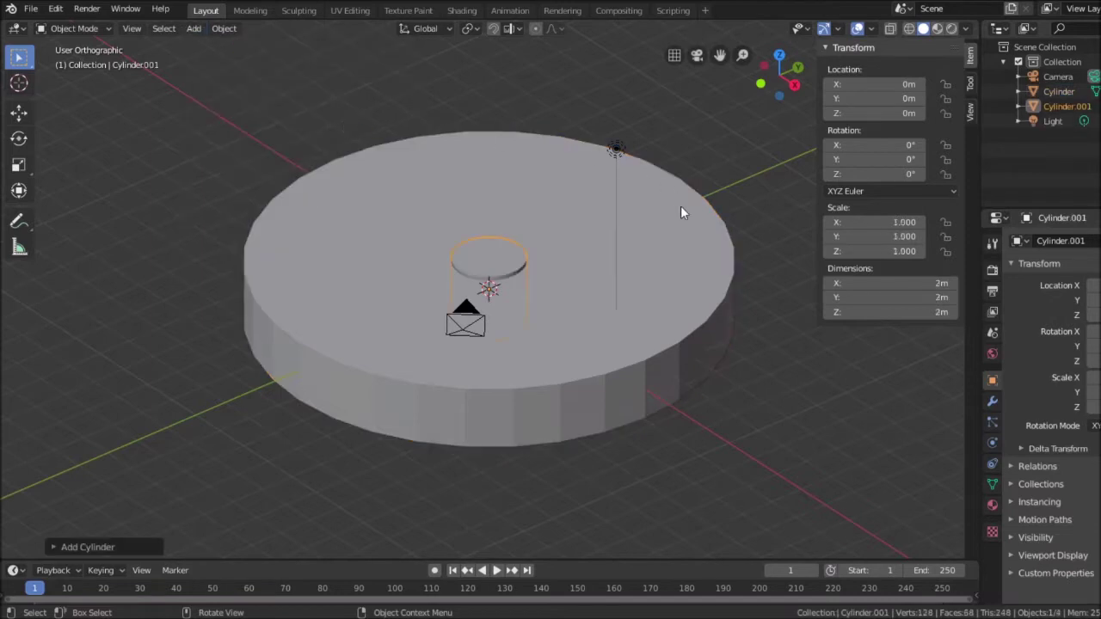
# Set the new cylinder's dimensions to 9 m in X, 9 m in Y and 4 m in Z.
pyautogui.moveTo(760, 407); pyautogui.dragTo(724, 394, button='middle')
pyautogui.scroll(1, 724, 397)
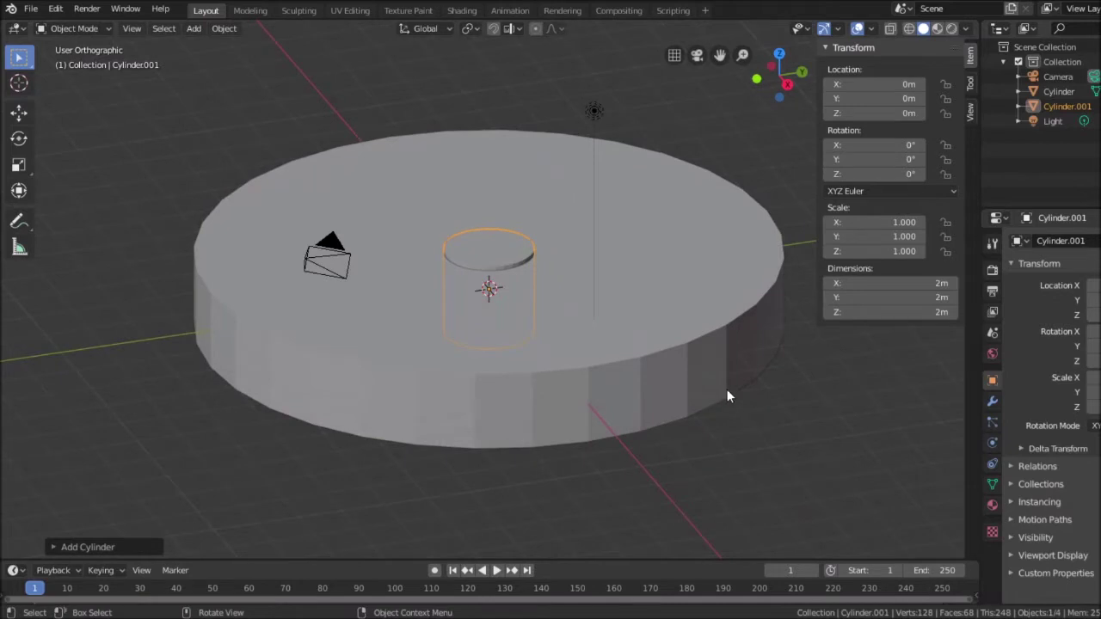
pyautogui.click(936, 283)
pyautogui.write('9m')
pyautogui.press('Return')
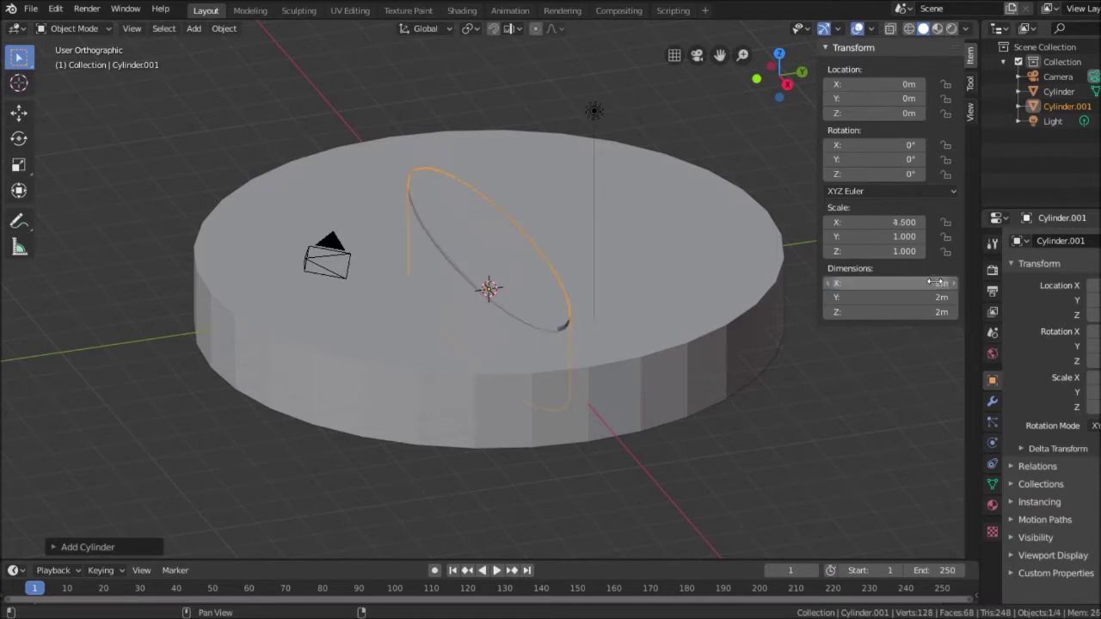
pyautogui.click(894, 296)
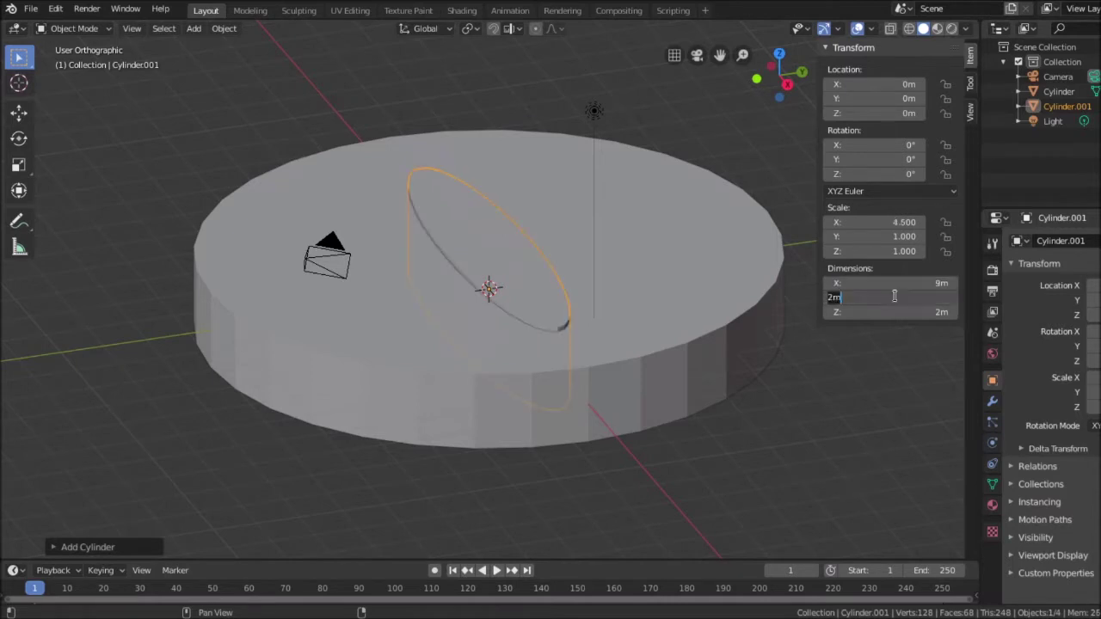
pyautogui.write('9m')
pyautogui.press('Return')
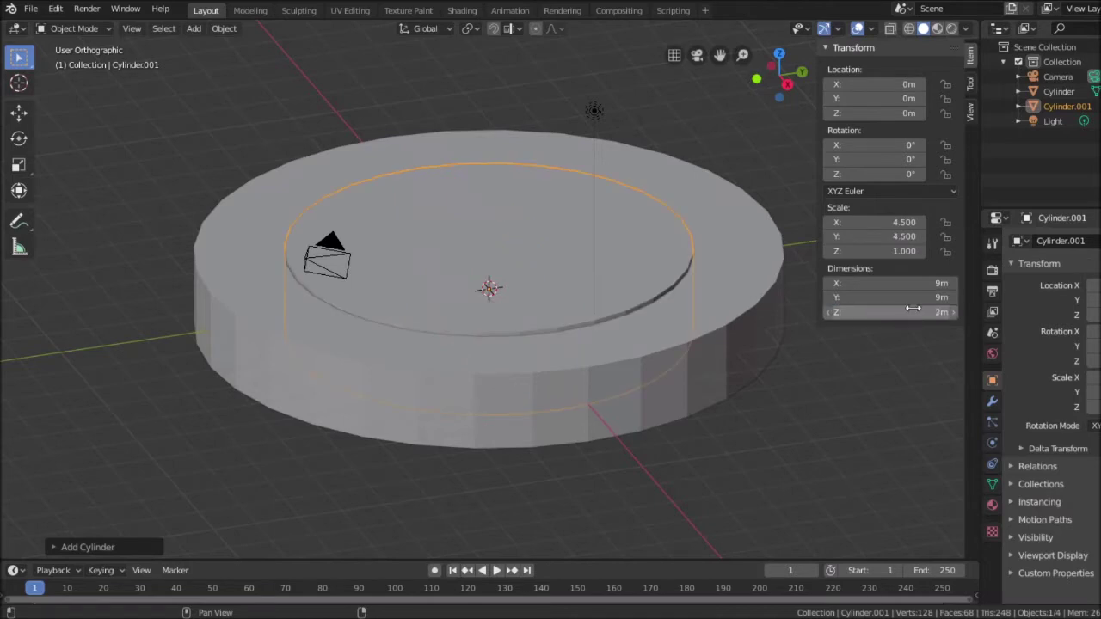
pyautogui.click(911, 311)
pyautogui.write('4m')
pyautogui.press('Return')
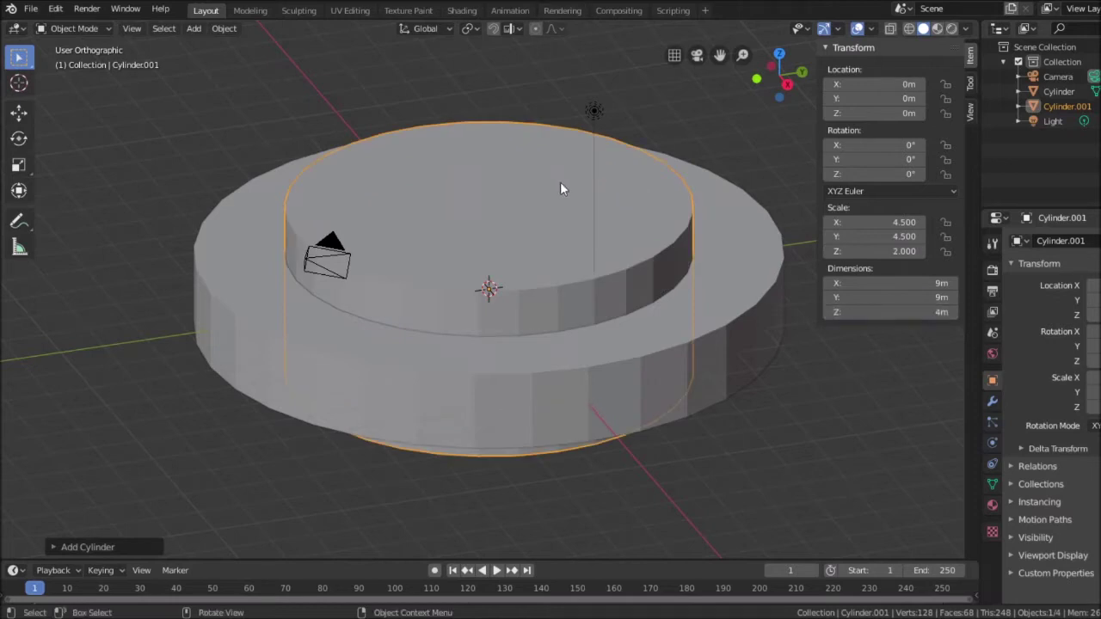
pyautogui.click(763, 279)
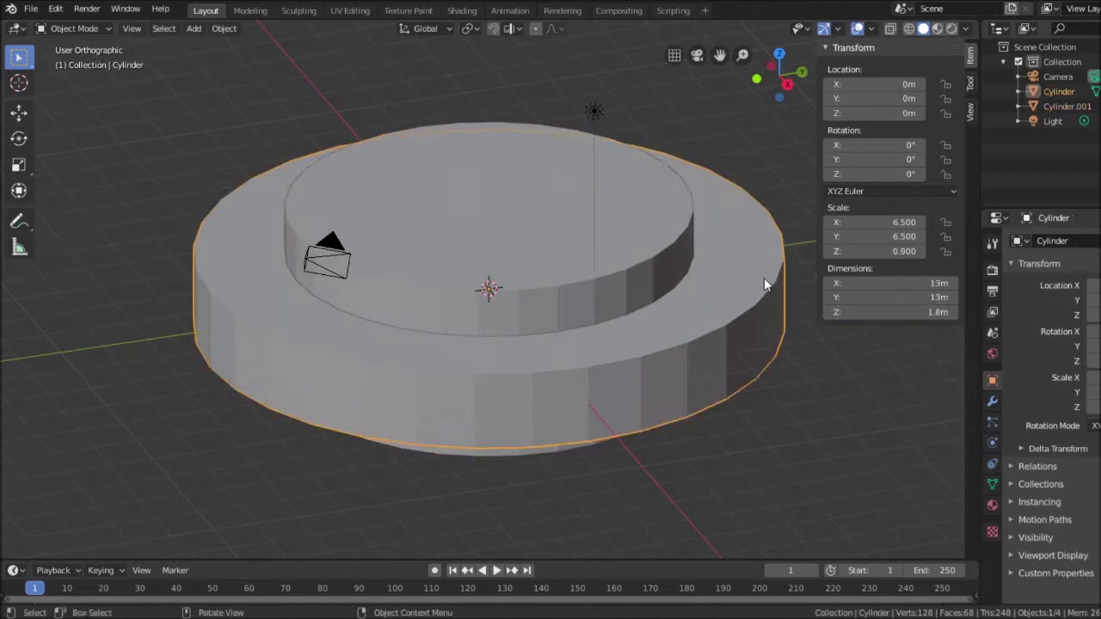
pyautogui.click(628, 272)
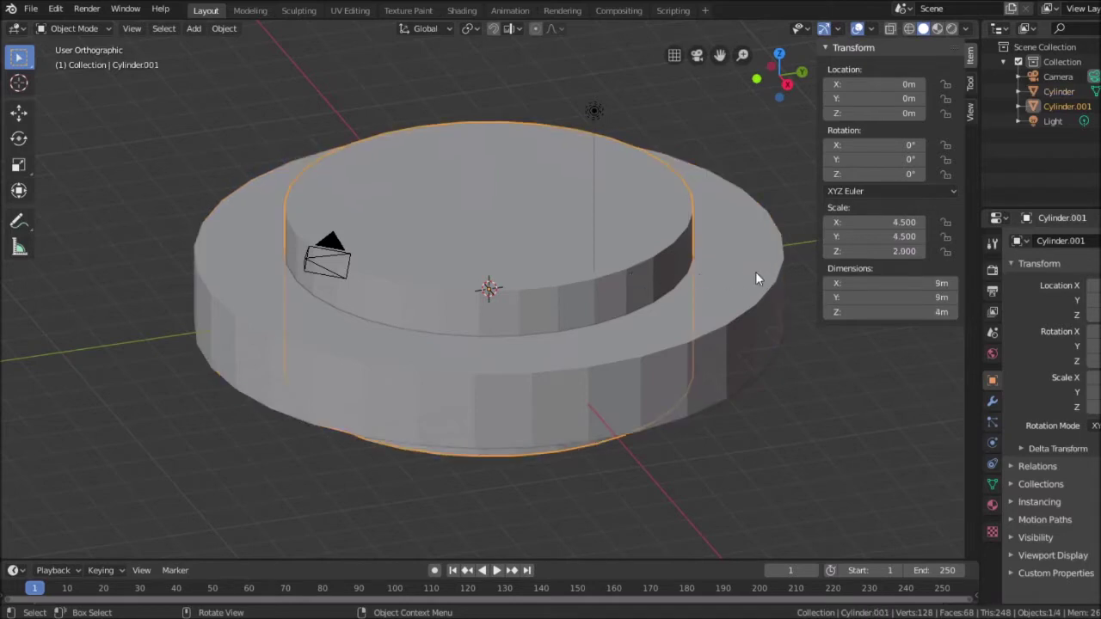
pyautogui.click(756, 274)
pyautogui.click(626, 258)
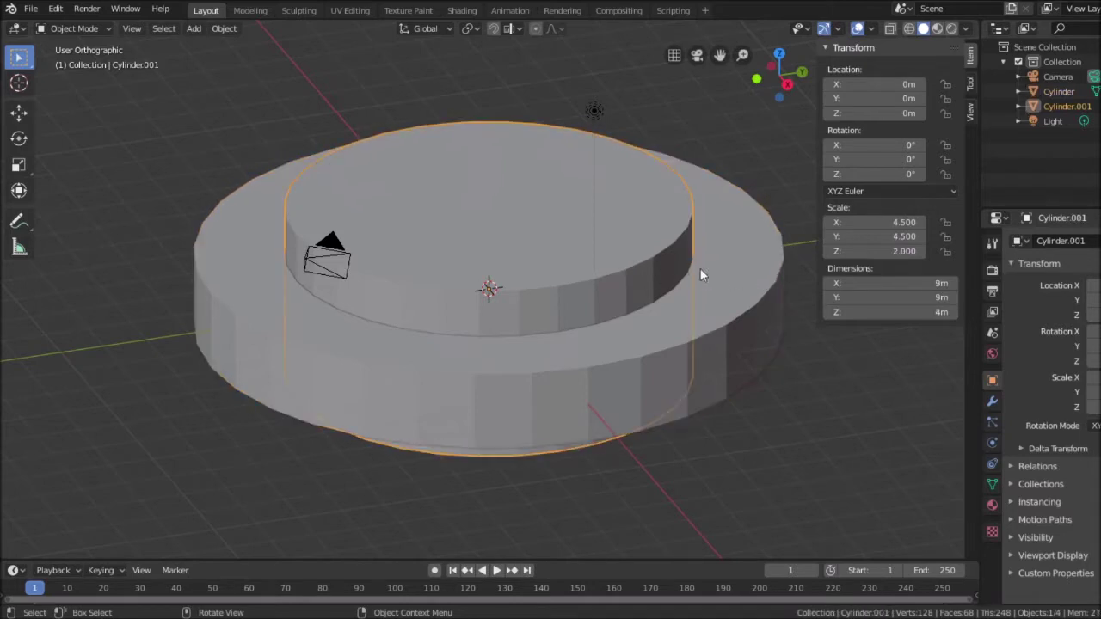
pyautogui.click(750, 272)
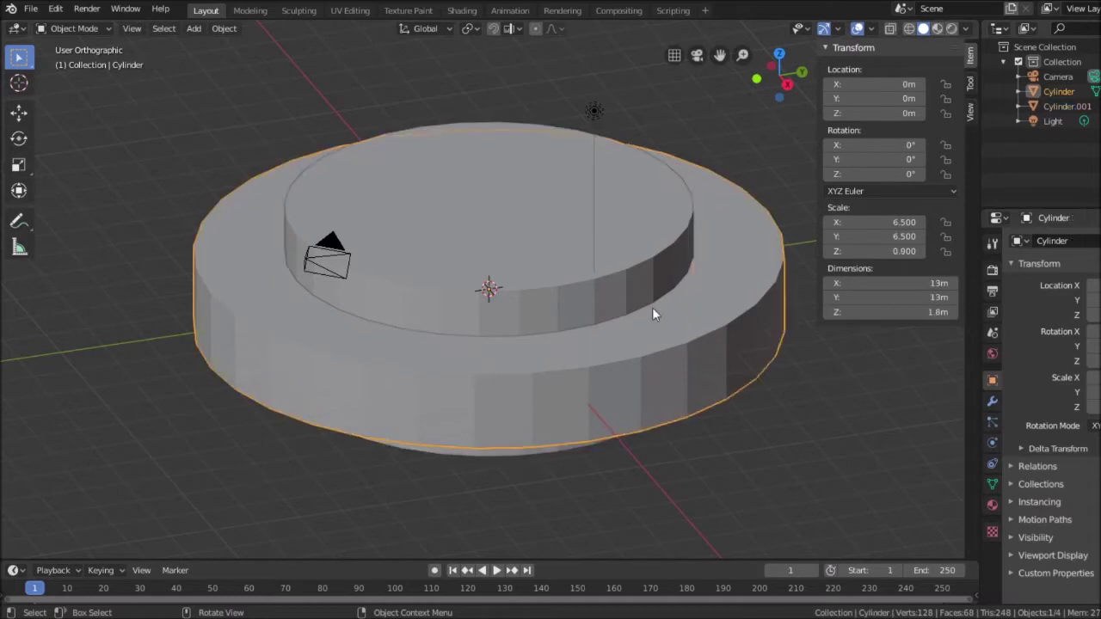
pyautogui.click(651, 249)
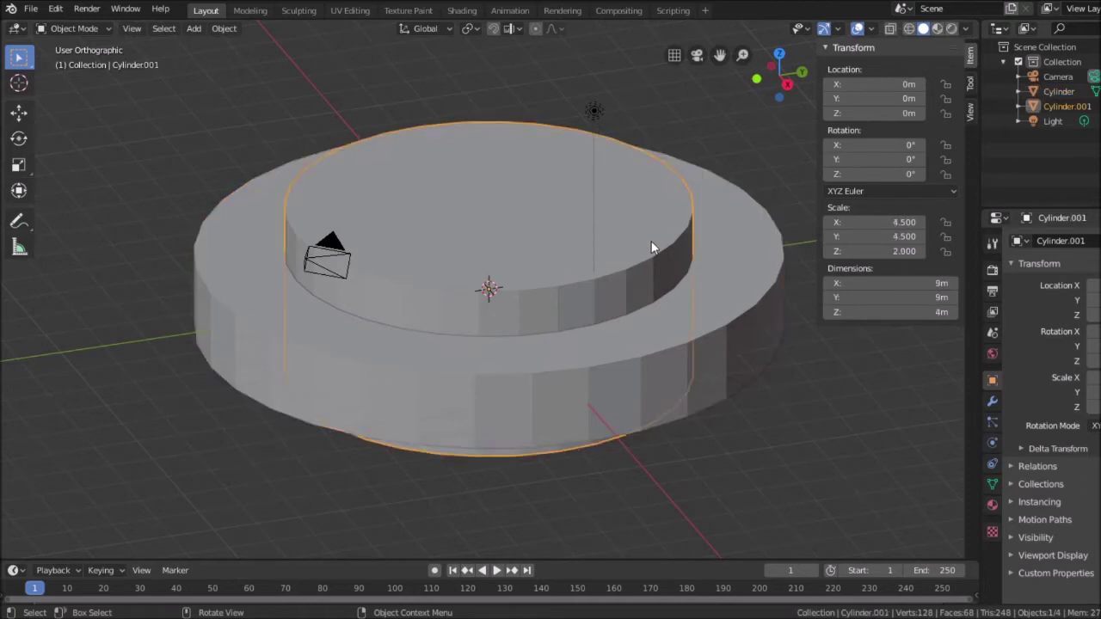
# Add a Boolean modifier to the large flat cylinder, with the inner 9 m cylinder as its target object.
pyautogui.click(756, 263)
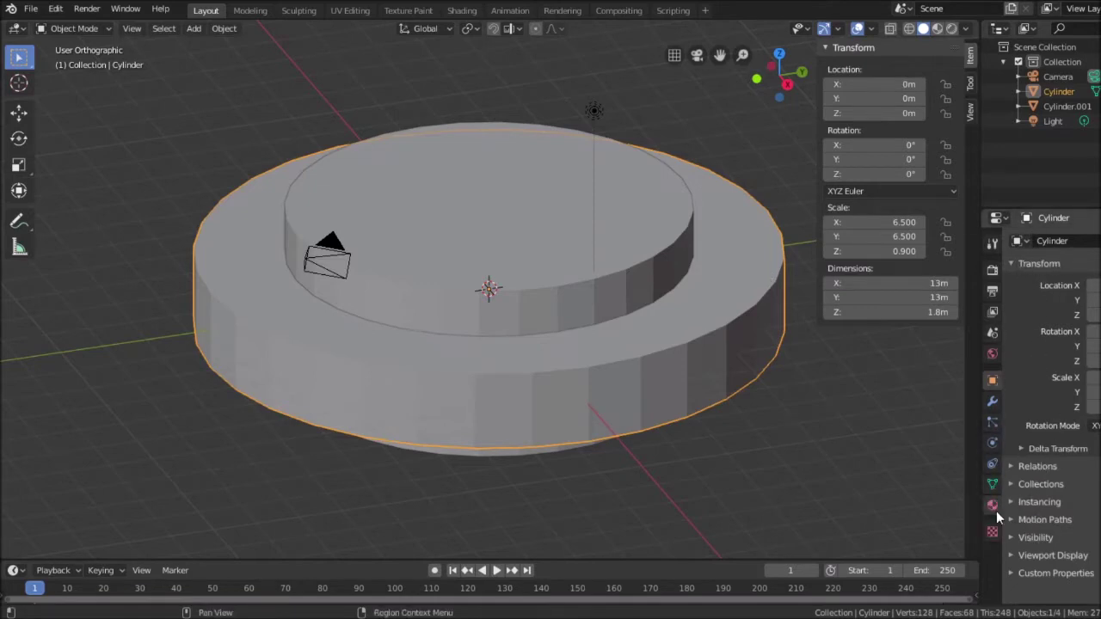
pyautogui.click(991, 402)
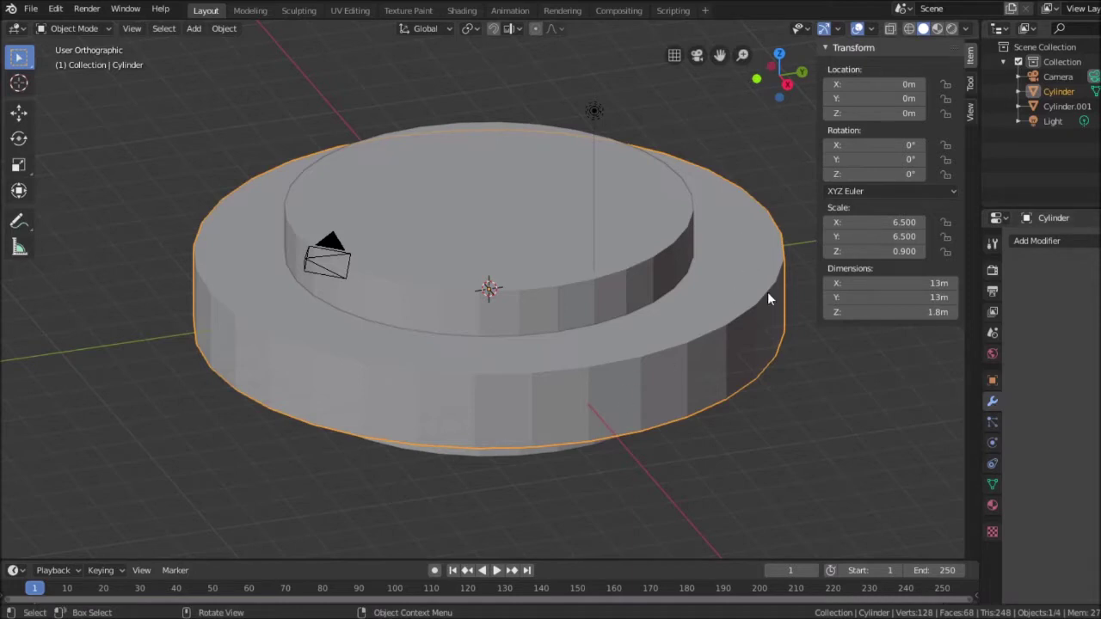
pyautogui.click(1090, 242)
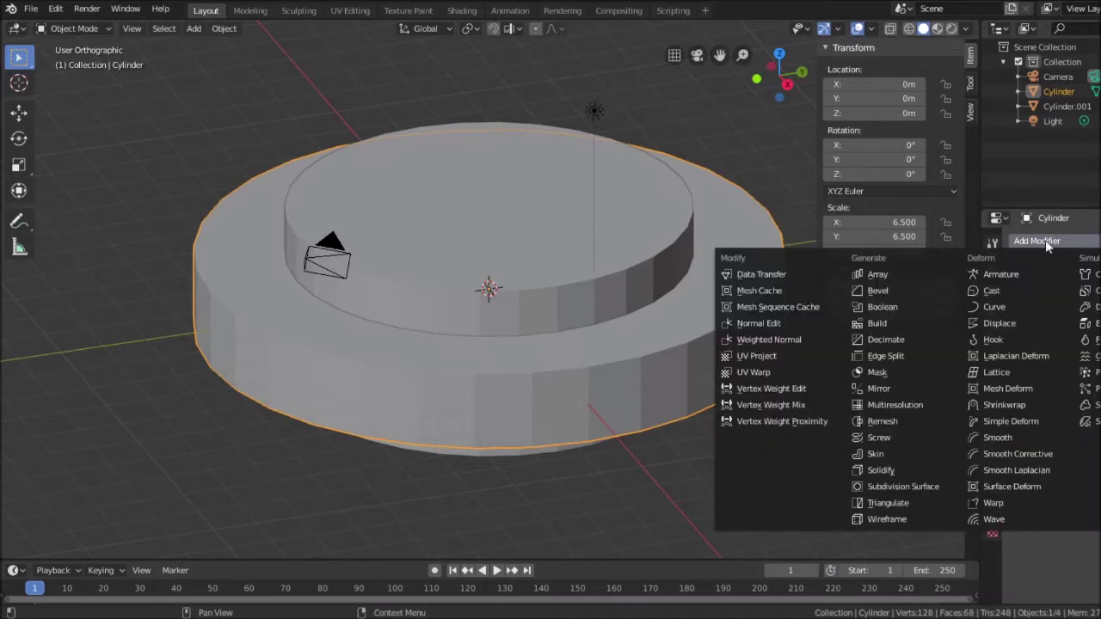
pyautogui.click(872, 306)
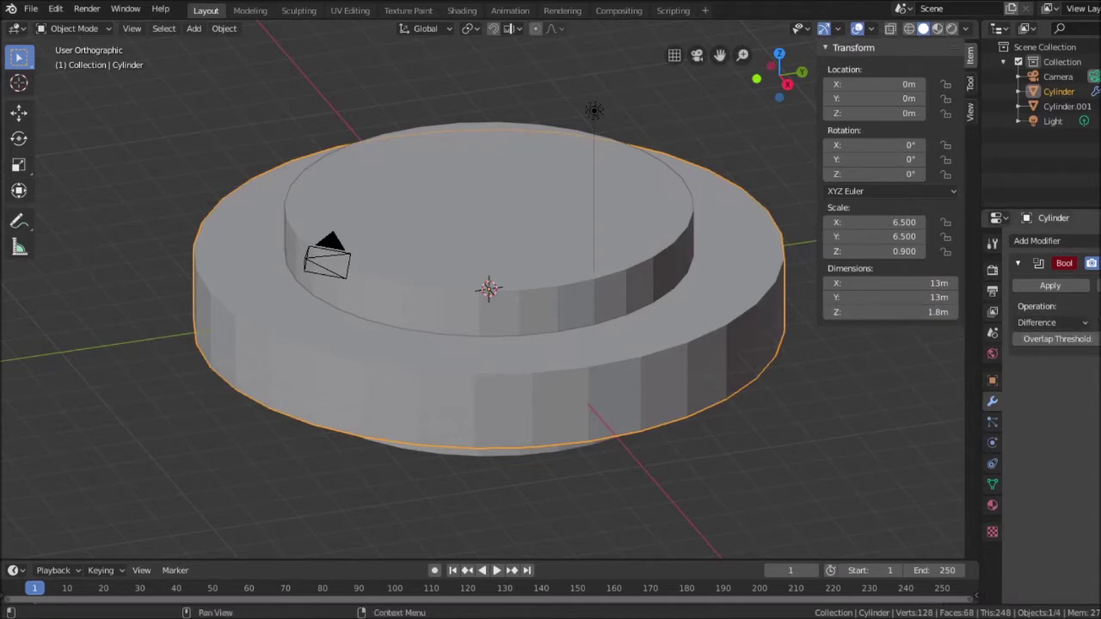
pyautogui.click(580, 255)
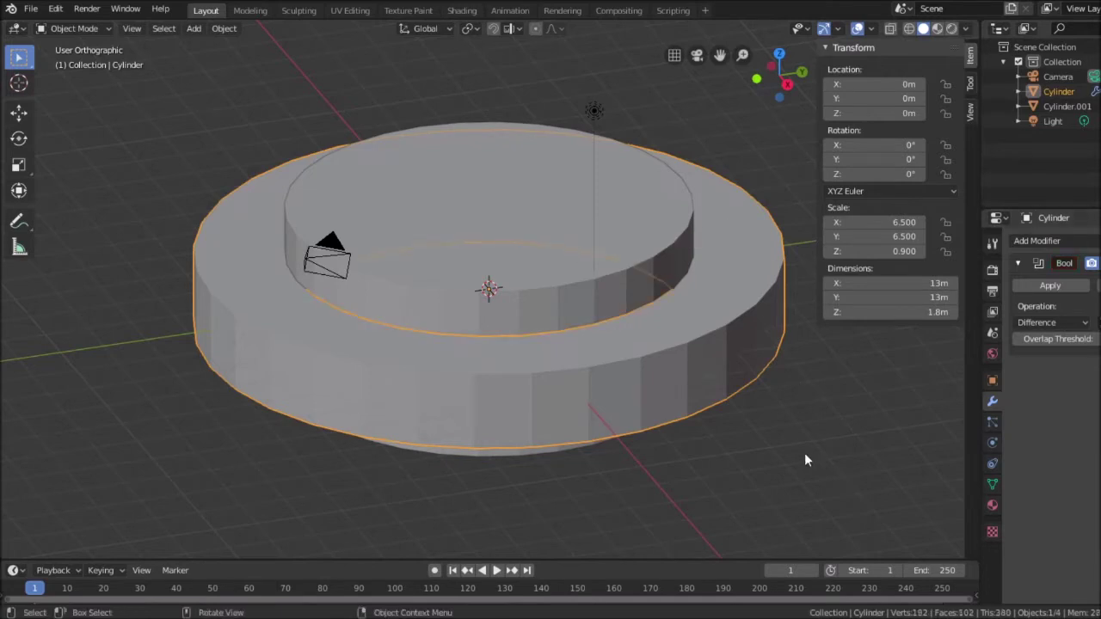
# Choose Difference as the Boolean operation on the large cylinder and apply the modifier.
pyautogui.moveTo(804, 453)
pyautogui.mouseDown(button='middle')
pyautogui.moveTo(805, 322)
pyautogui.moveTo(814, 412)
pyautogui.moveTo(793, 469)
pyautogui.mouseUp(button='middle')
pyautogui.scroll(3, 793, 470)
pyautogui.scroll(-2, 941, 383)
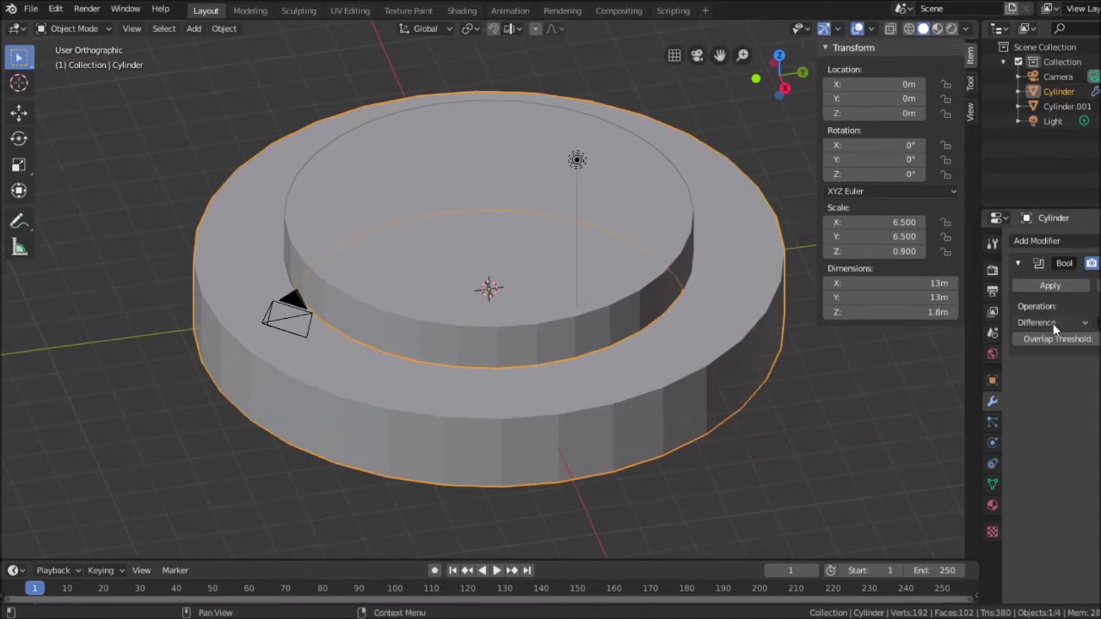
pyautogui.click(1085, 324)
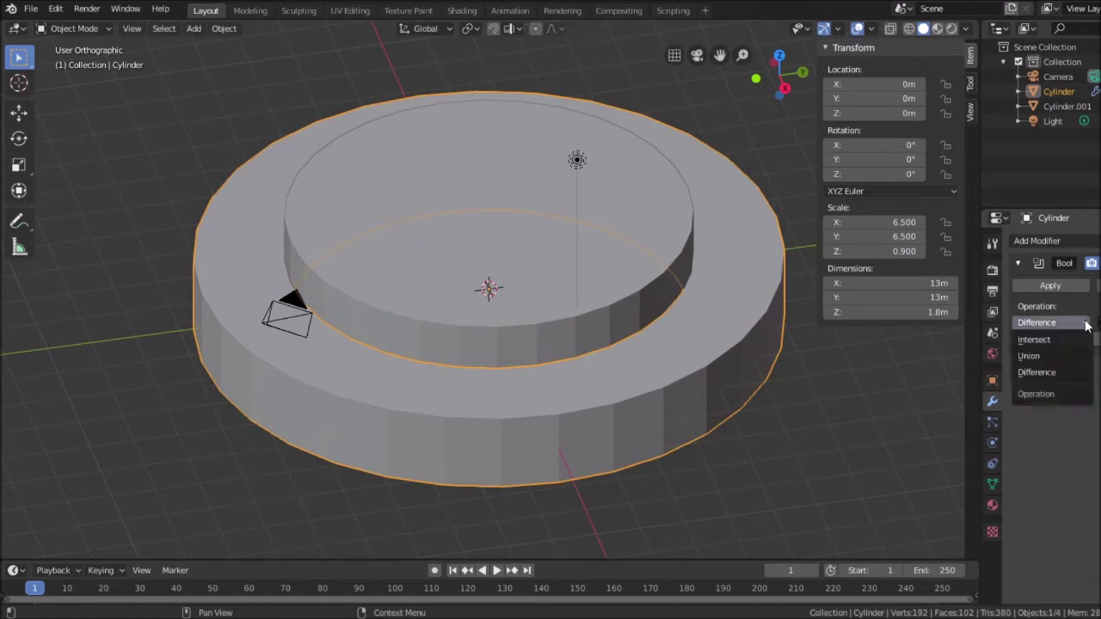
pyautogui.click(1085, 325)
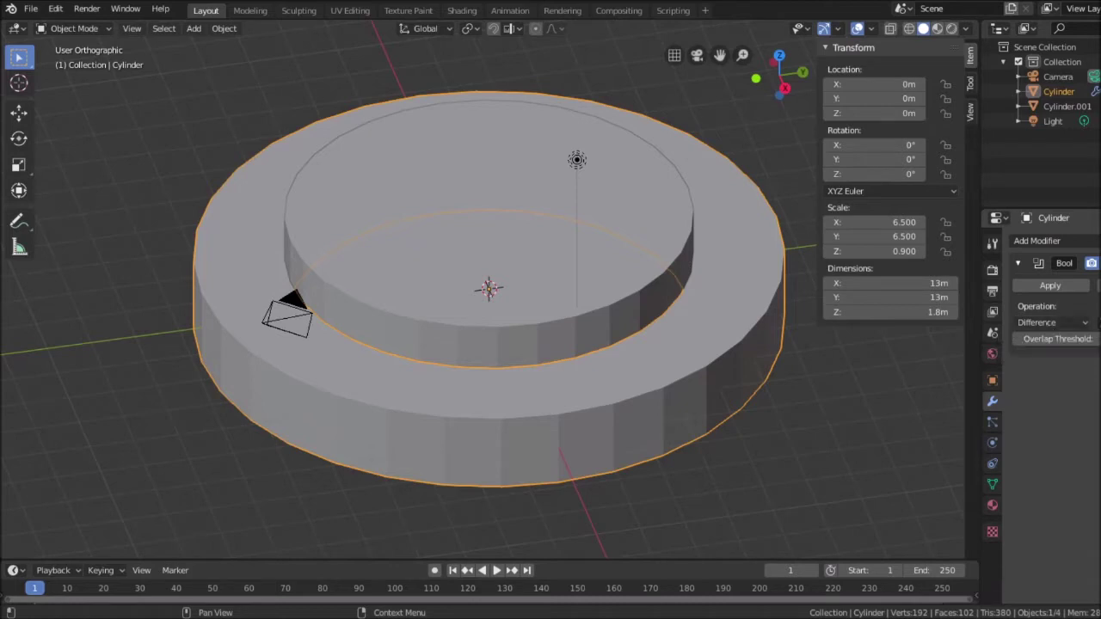
pyautogui.click(1044, 322)
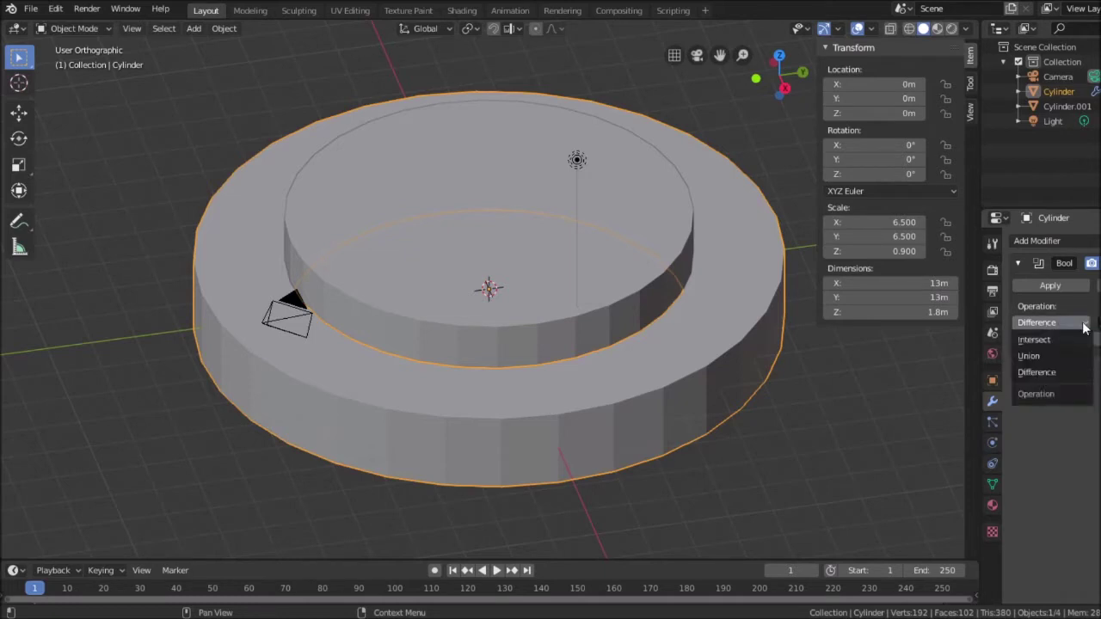
pyautogui.click(1045, 372)
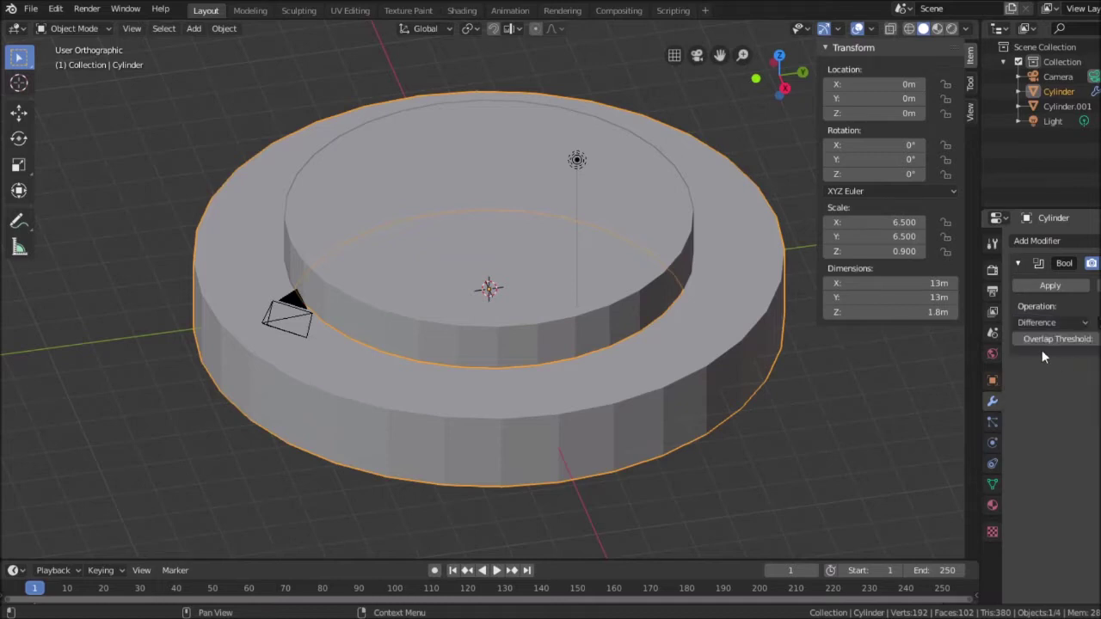
pyautogui.click(1089, 324)
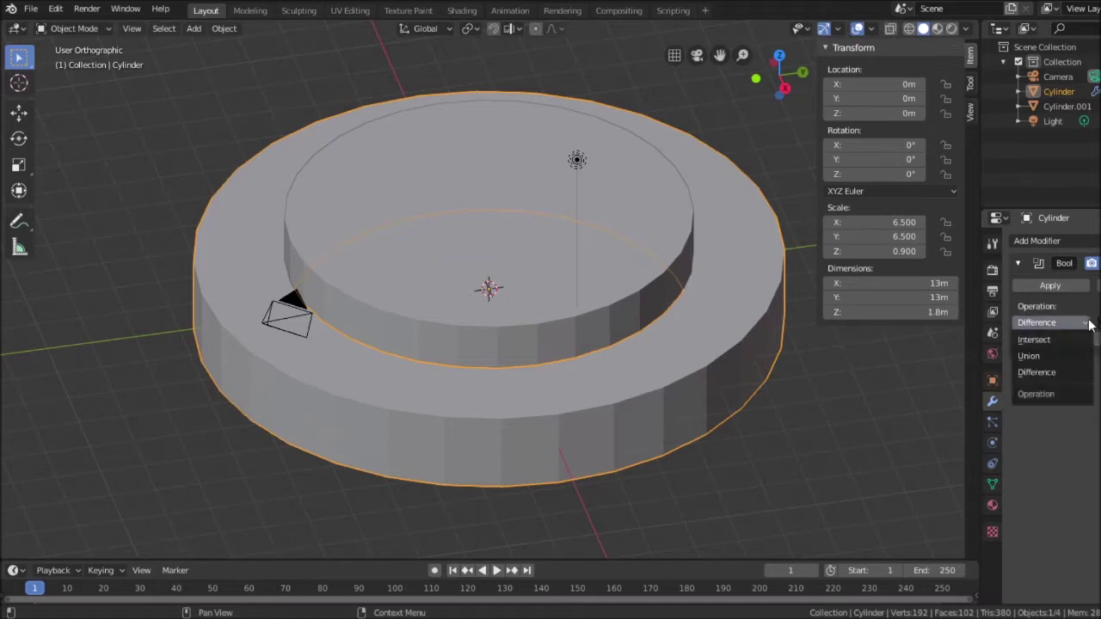
pyautogui.click(1049, 396)
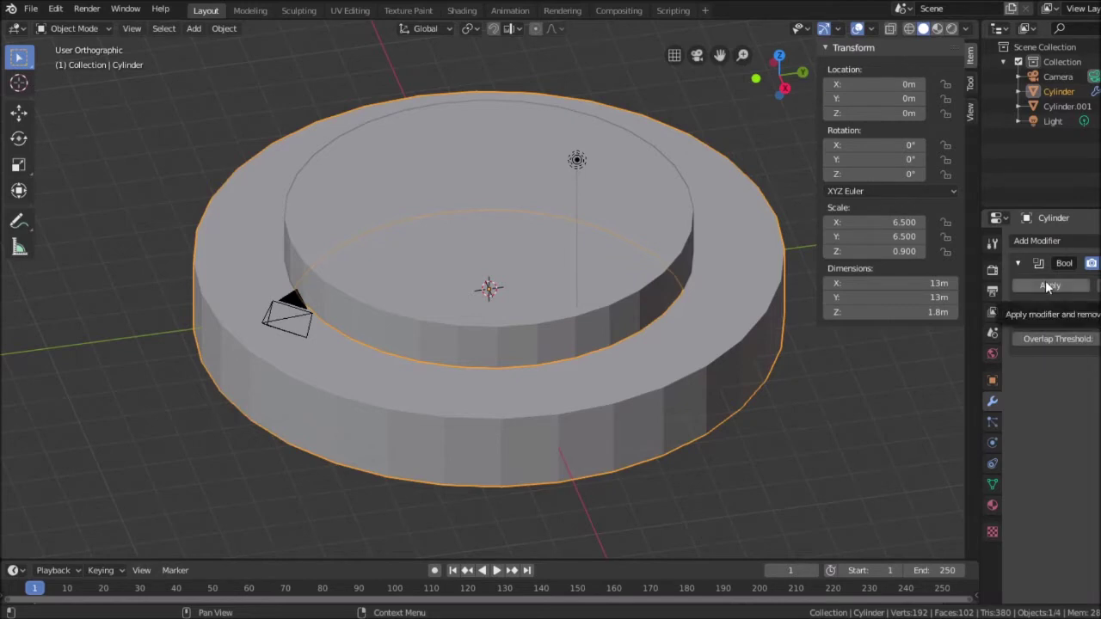
pyautogui.click(1045, 284)
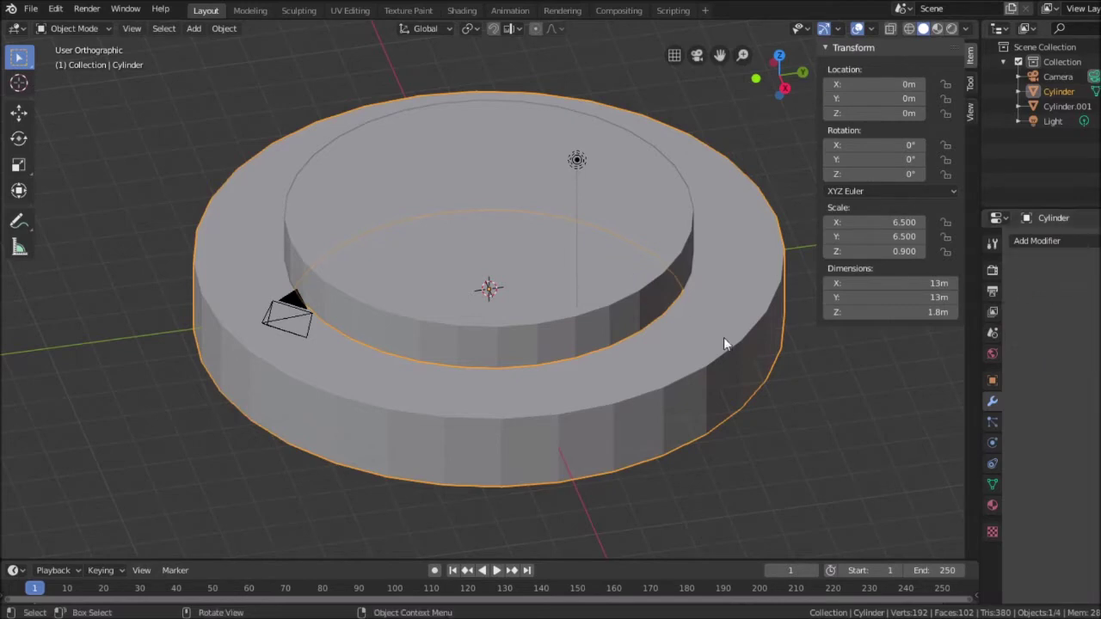
# Delete the inner 9 m cylinder that was used for the cut.
pyautogui.click(574, 289)
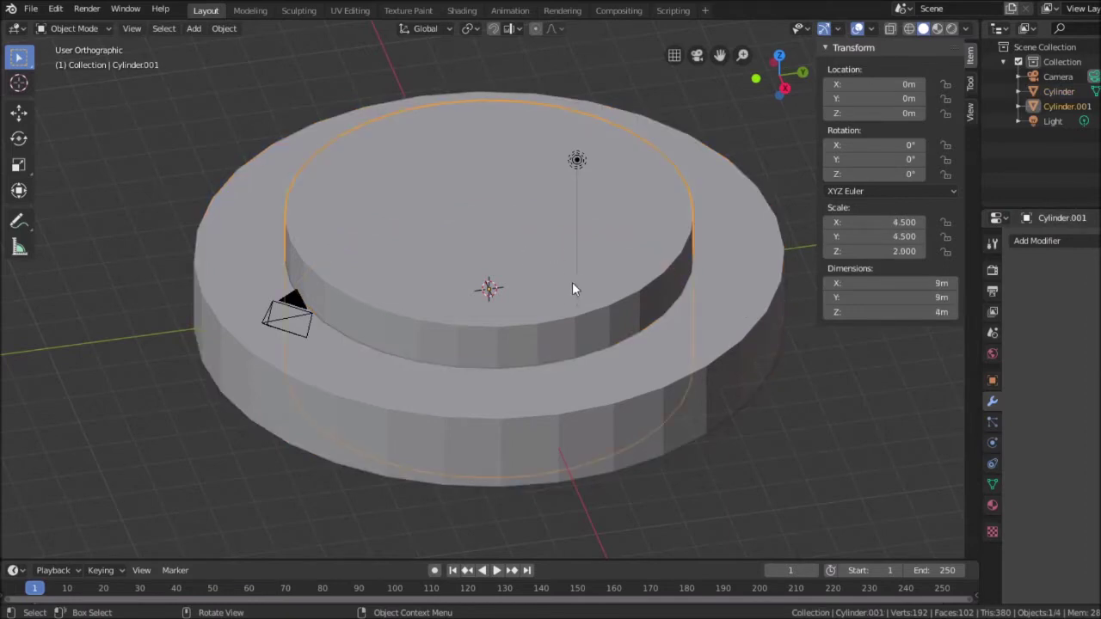
pyautogui.press('Delete')
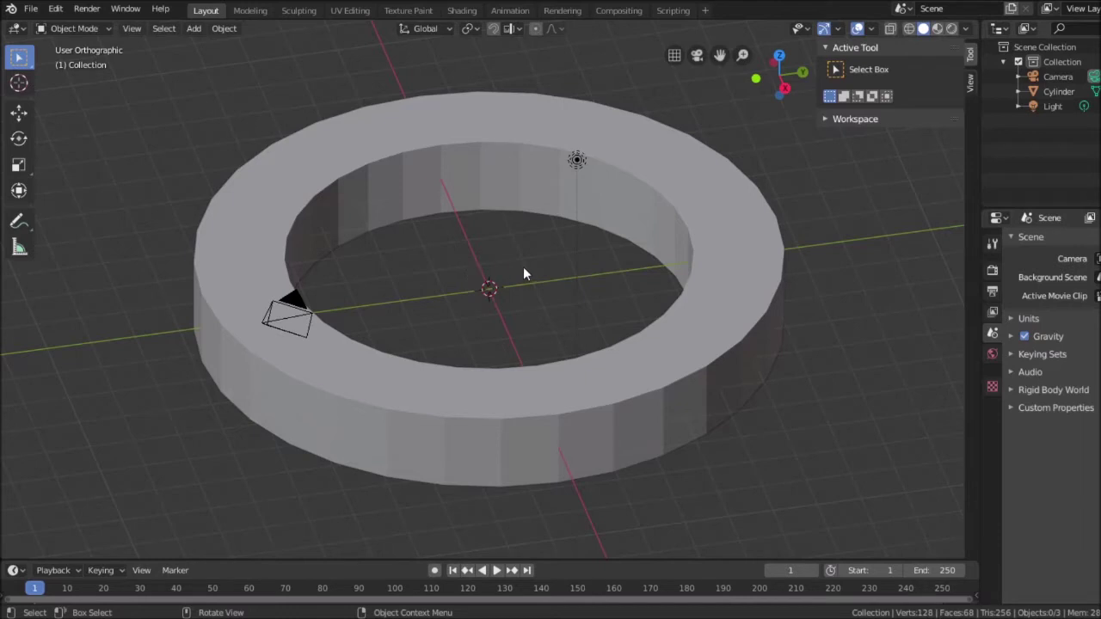
pyautogui.moveTo(869, 236); pyautogui.dragTo(865, 258, button='middle')
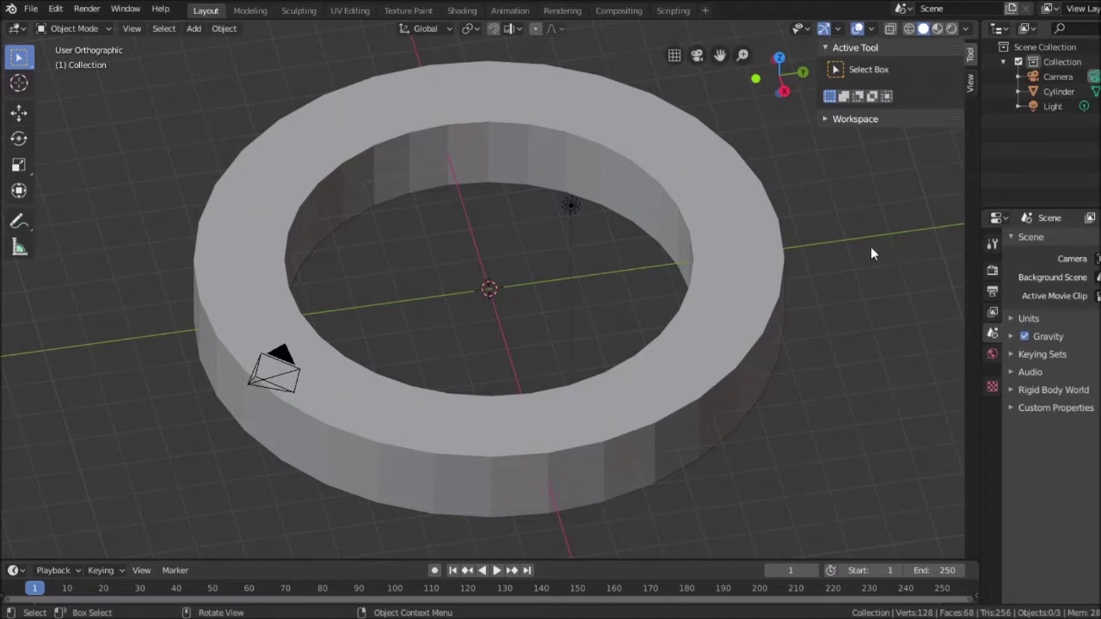
pyautogui.moveTo(870, 246); pyautogui.dragTo(842, 226, button='middle')
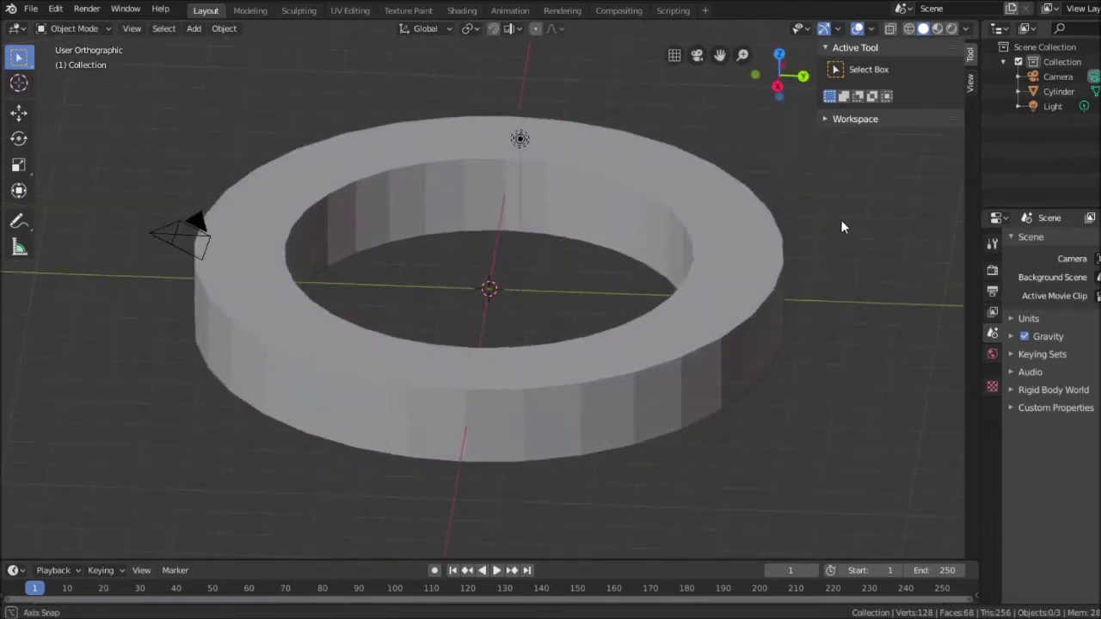
pyautogui.scroll(1, 841, 226)
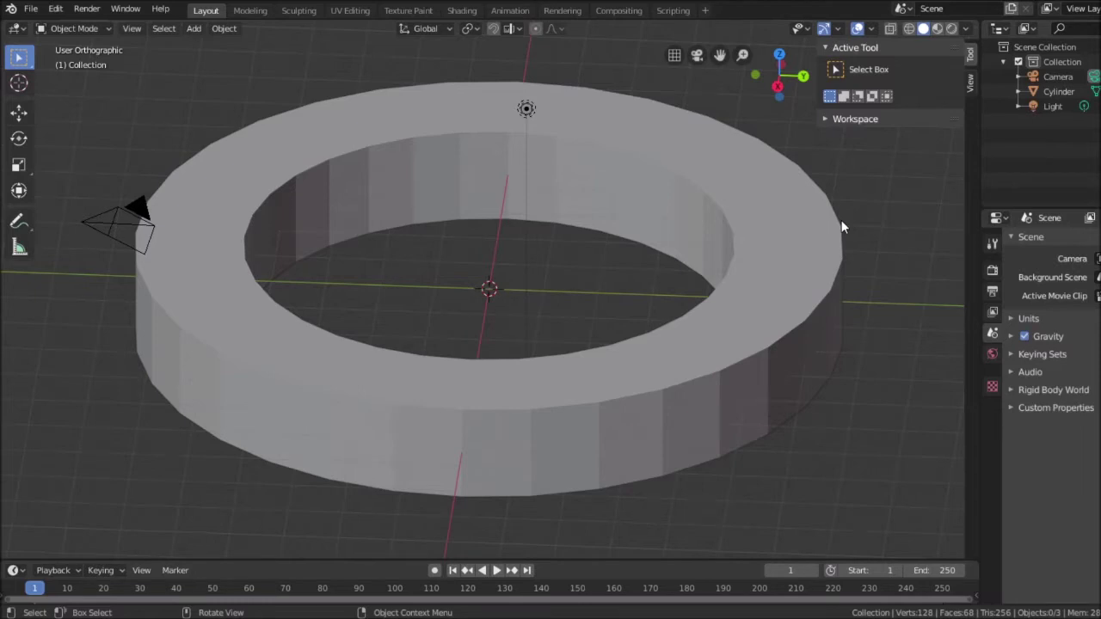
pyautogui.scroll(-4, 740, 299)
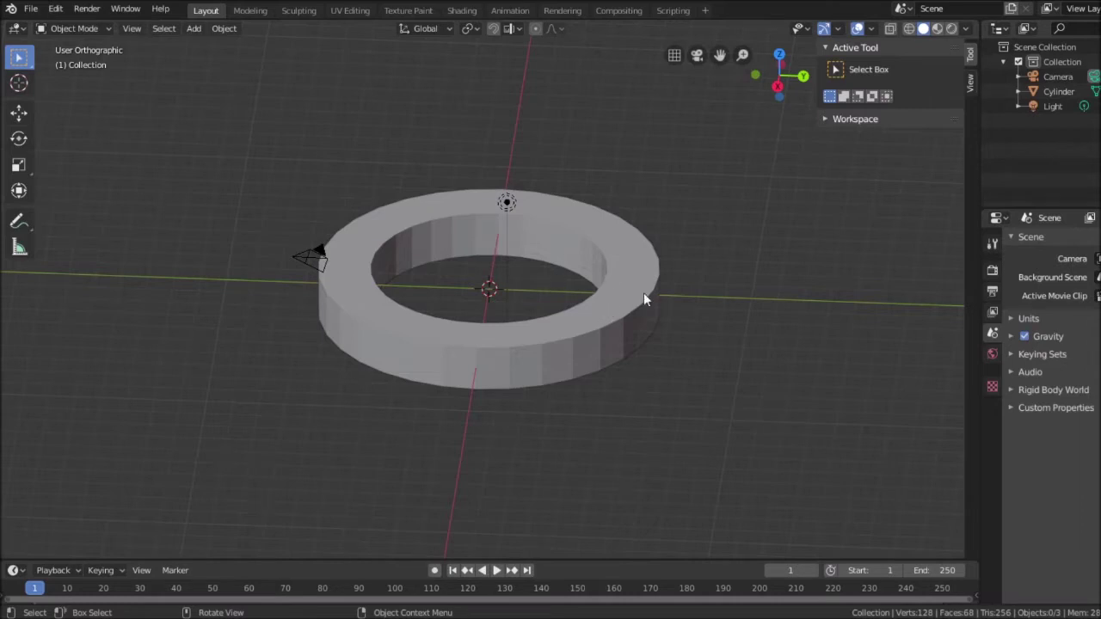
pyautogui.scroll(2, 697, 268)
pyautogui.scroll(-3, 698, 270)
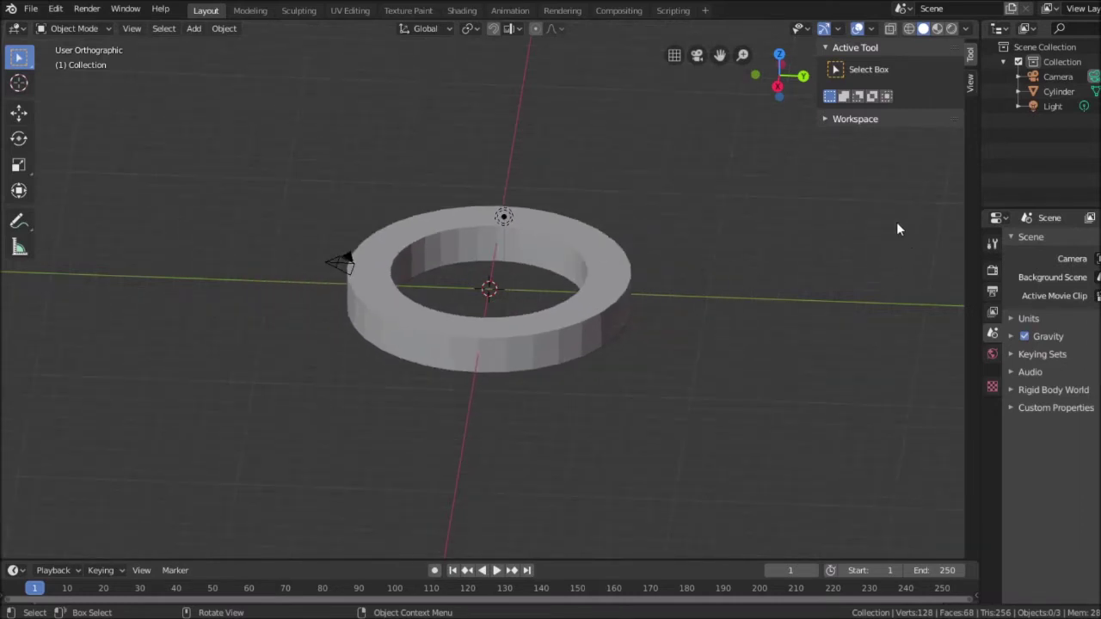
pyautogui.scroll(2, 681, 250)
pyautogui.scroll(-1, 681, 252)
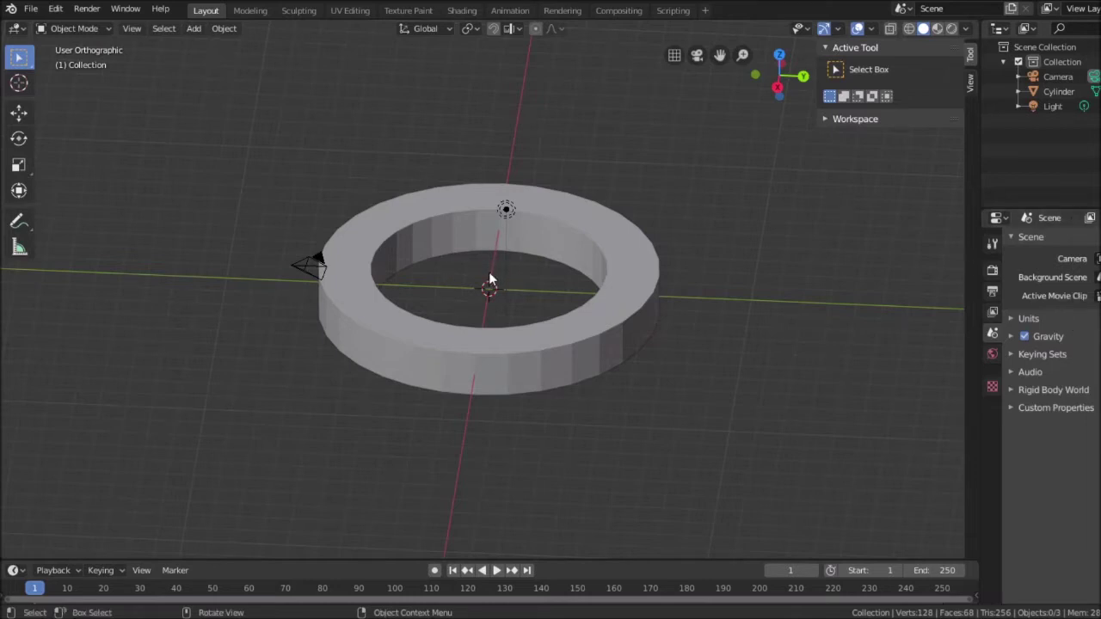
# Delete the finished ring and add a new mesh cylinder at the origin.
pyautogui.click(616, 244)
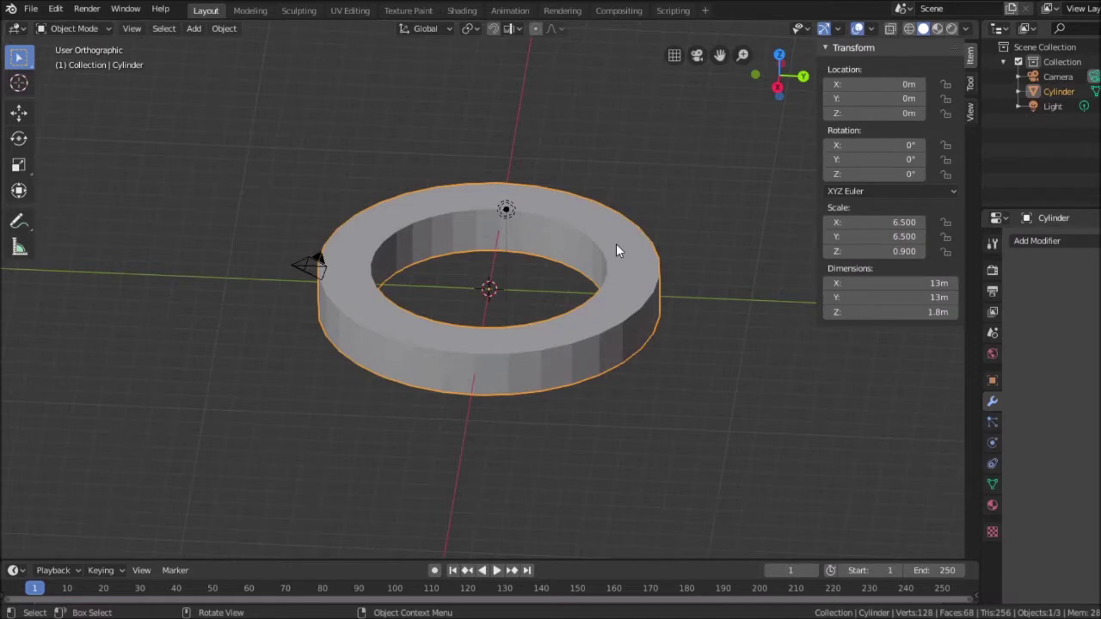
pyautogui.press('Delete')
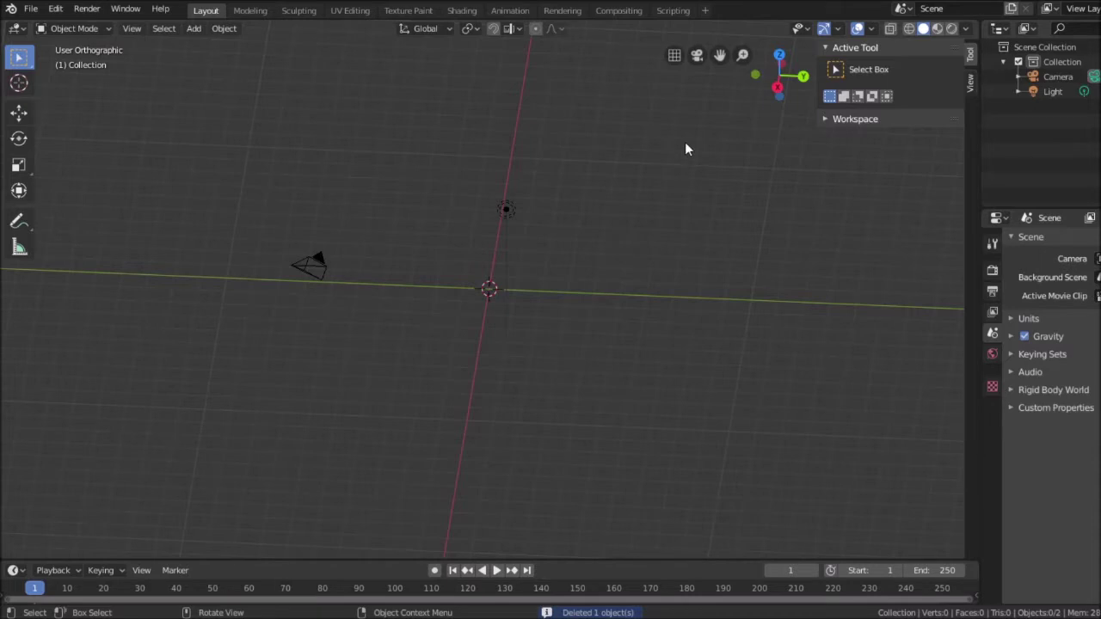
pyautogui.click(193, 29)
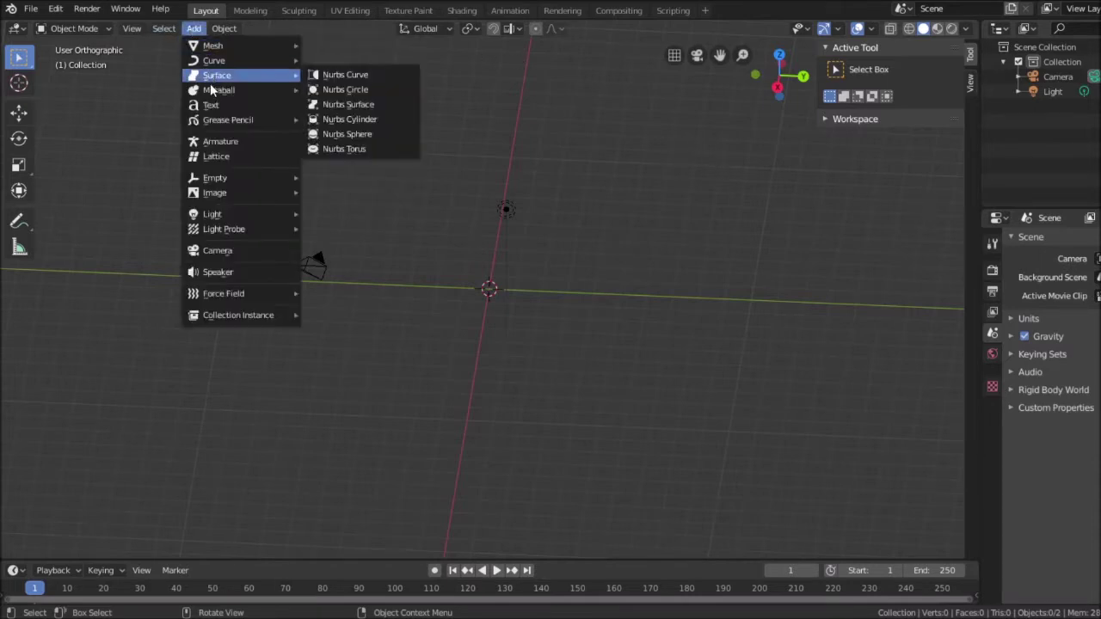
pyautogui.moveTo(215, 45)
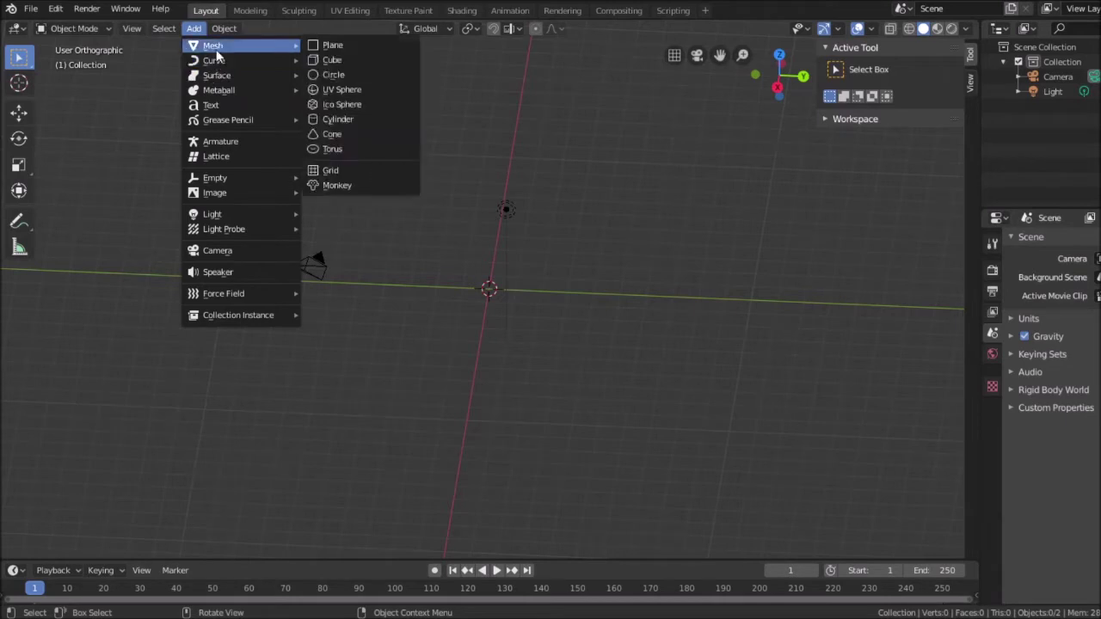
pyautogui.click(339, 117)
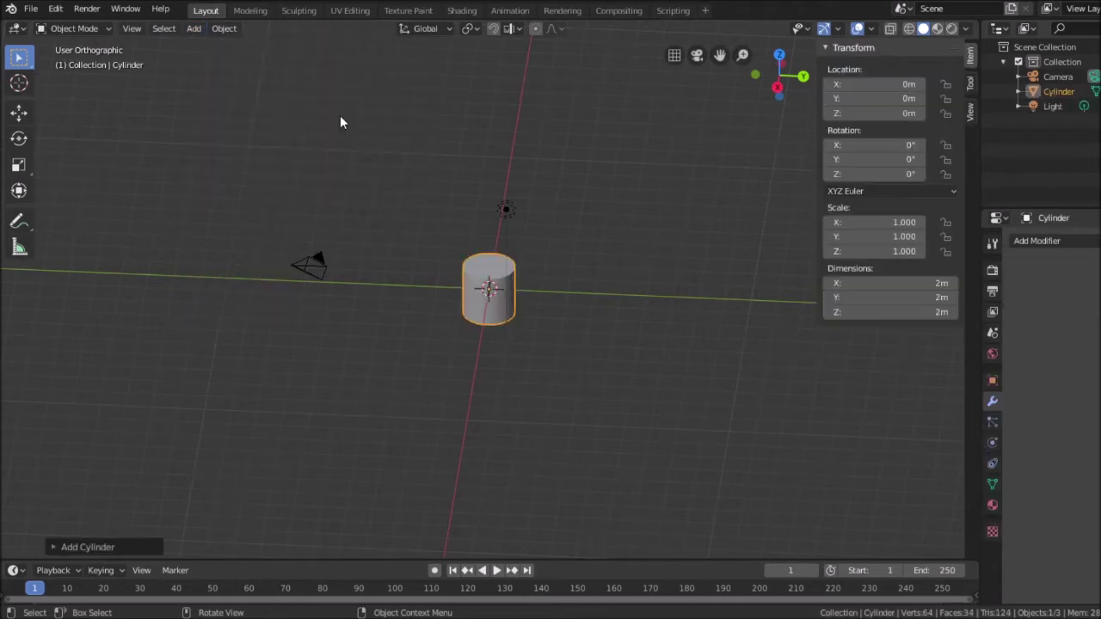
# Set the new cylinder's dimensions to 13 m in X, 13 m in Y and 1.8 m in Z.
pyautogui.click(938, 283)
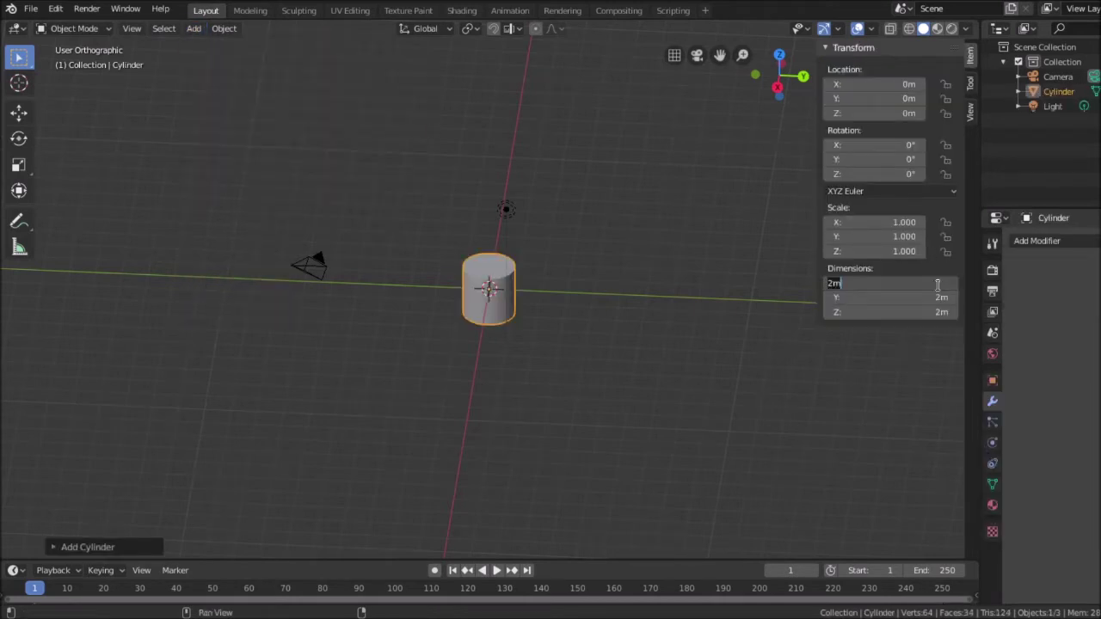
pyautogui.write('13m')
pyautogui.press('Tab')
pyautogui.write('13m')
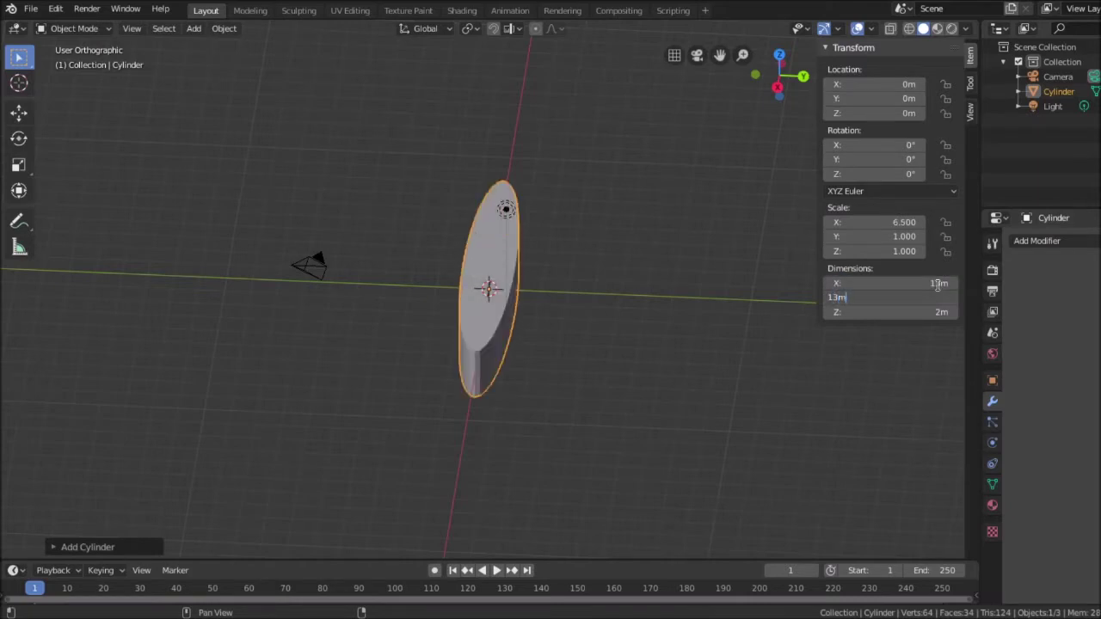
pyautogui.press('Tab')
pyautogui.write('1')
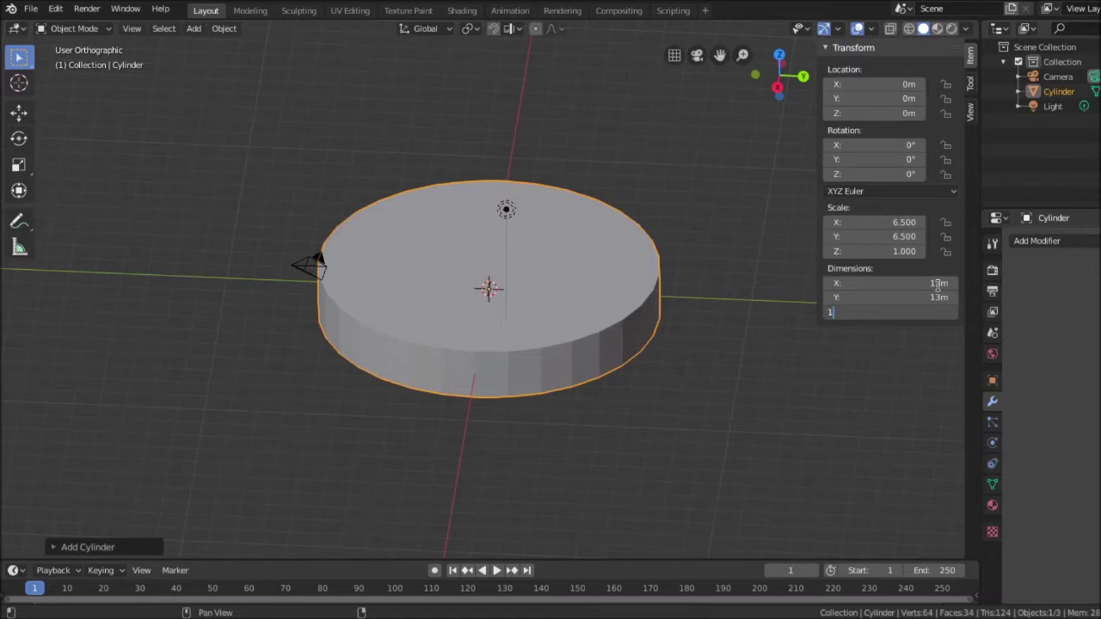
pyautogui.write('.8m')
pyautogui.press('Tab')
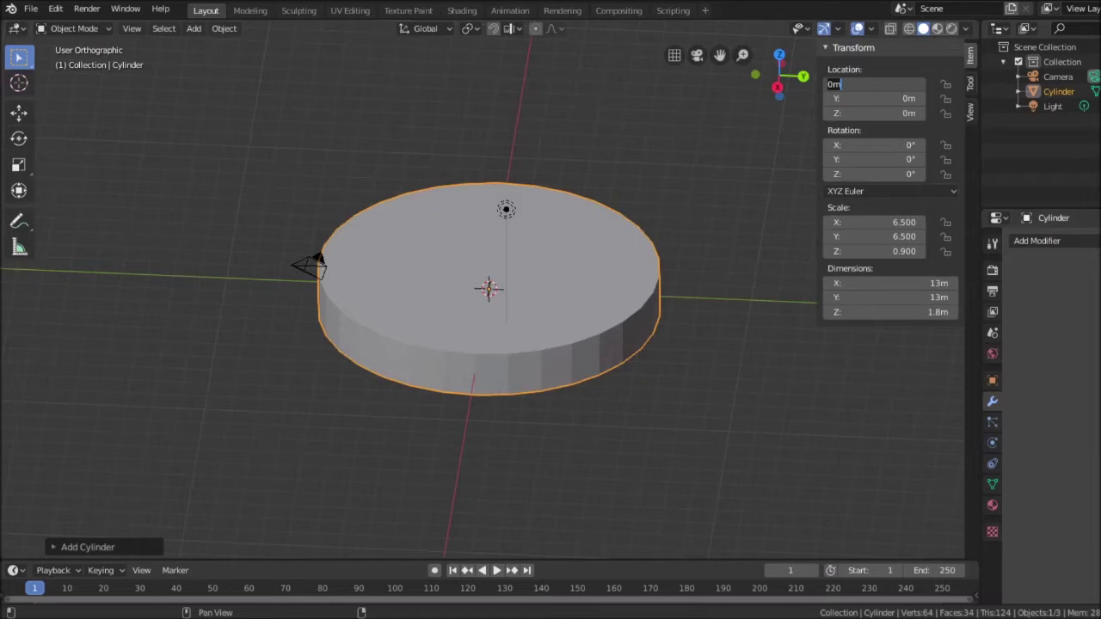
pyautogui.press('Return')
# Add a second mesh cylinder at the origin with dimensions of 8.3 m in X, 8.3 m in Y and 5.8 m in Z.
pyautogui.click(194, 28)
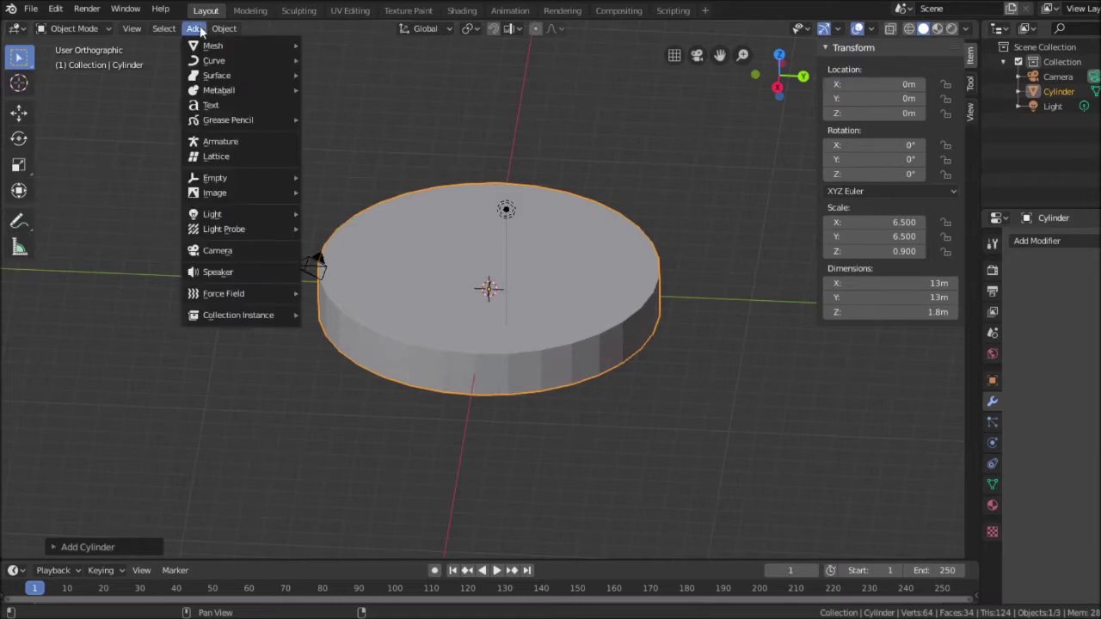
pyautogui.moveTo(212, 49)
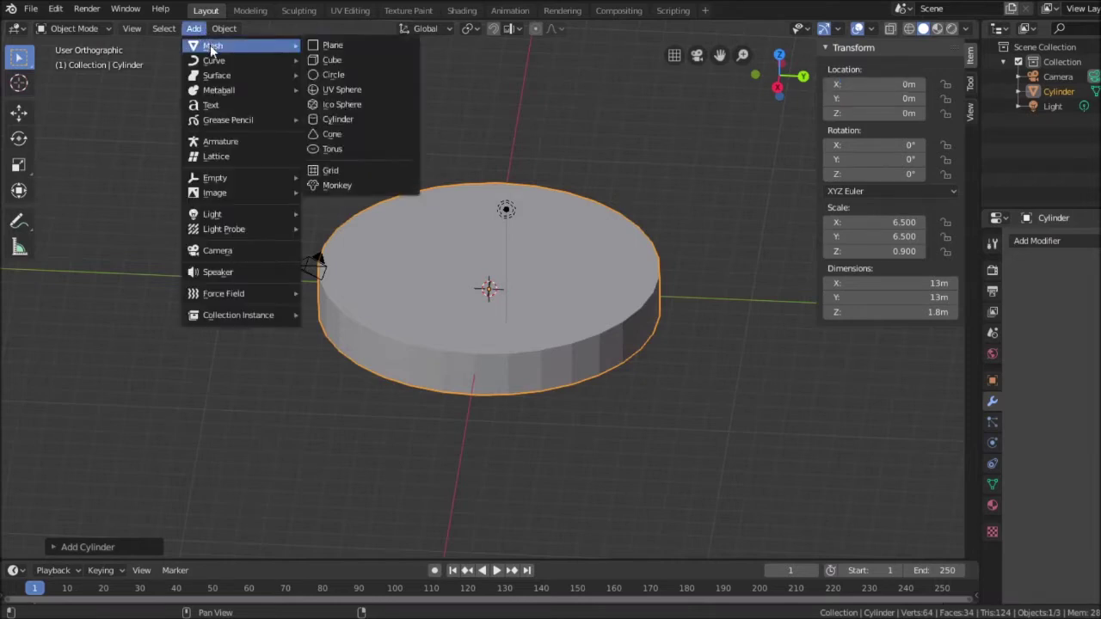
pyautogui.click(331, 119)
pyautogui.click(857, 283)
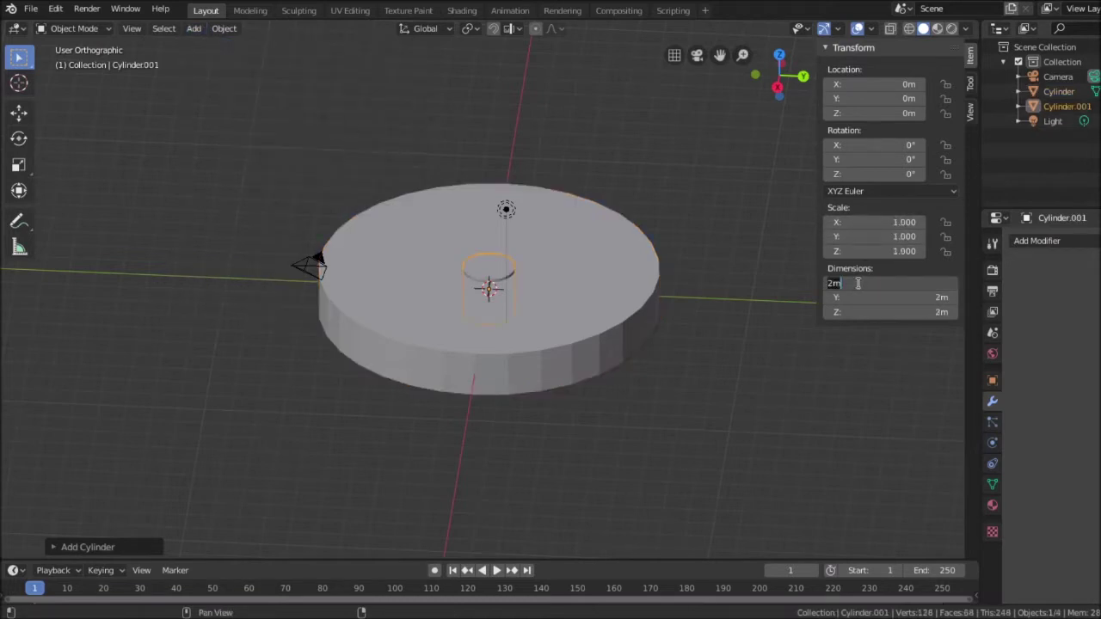
pyautogui.write('8.3m')
pyautogui.press('Tab')
pyautogui.write('8.3m')
pyautogui.press('Tab')
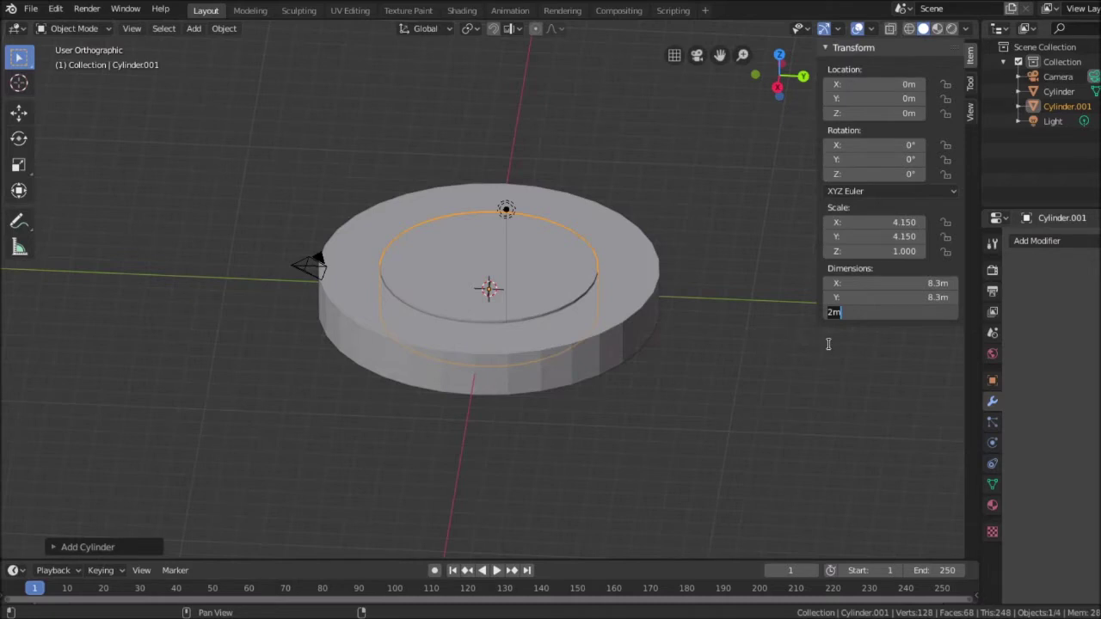
pyautogui.write('5.8')
pyautogui.press('Tab')
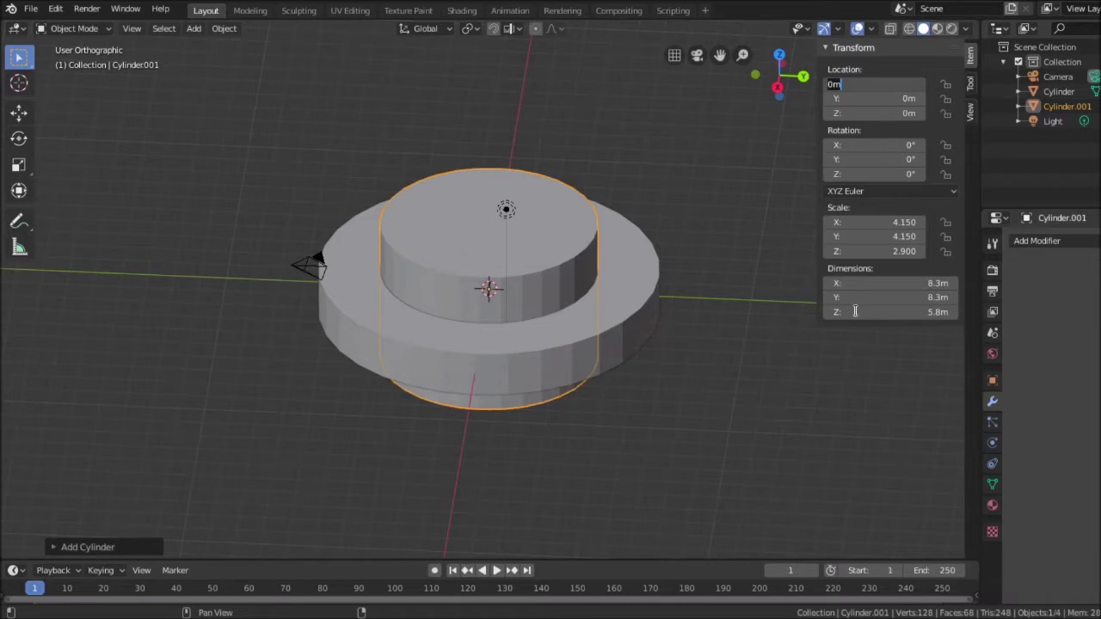
pyautogui.press('Return')
pyautogui.click(646, 289)
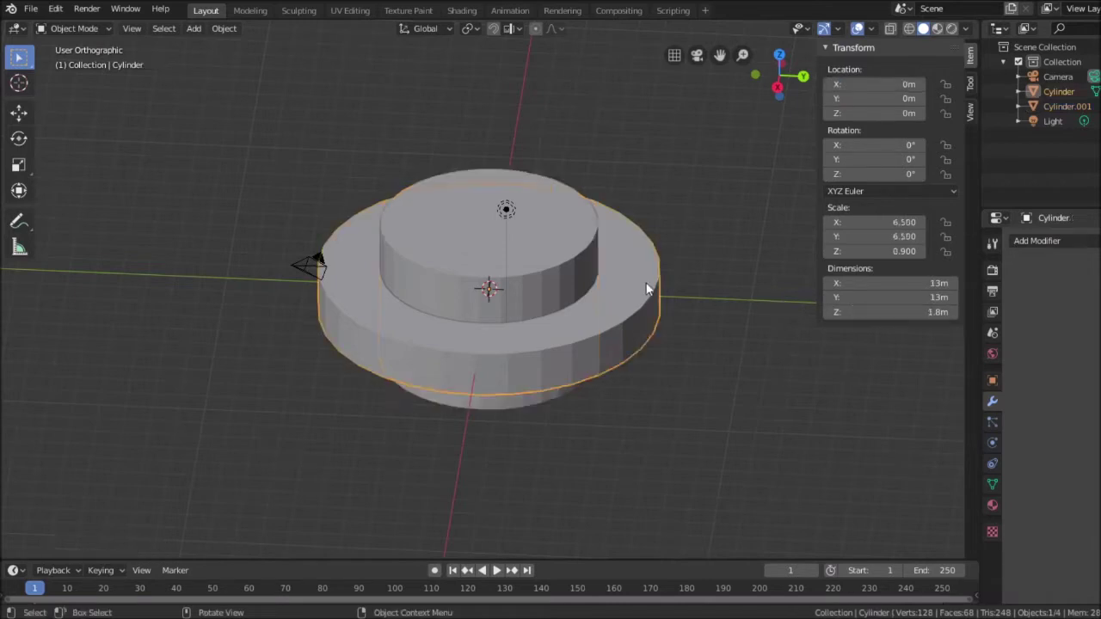
pyautogui.click(553, 274)
pyautogui.moveTo(744, 257); pyautogui.dragTo(709, 295, button='middle')
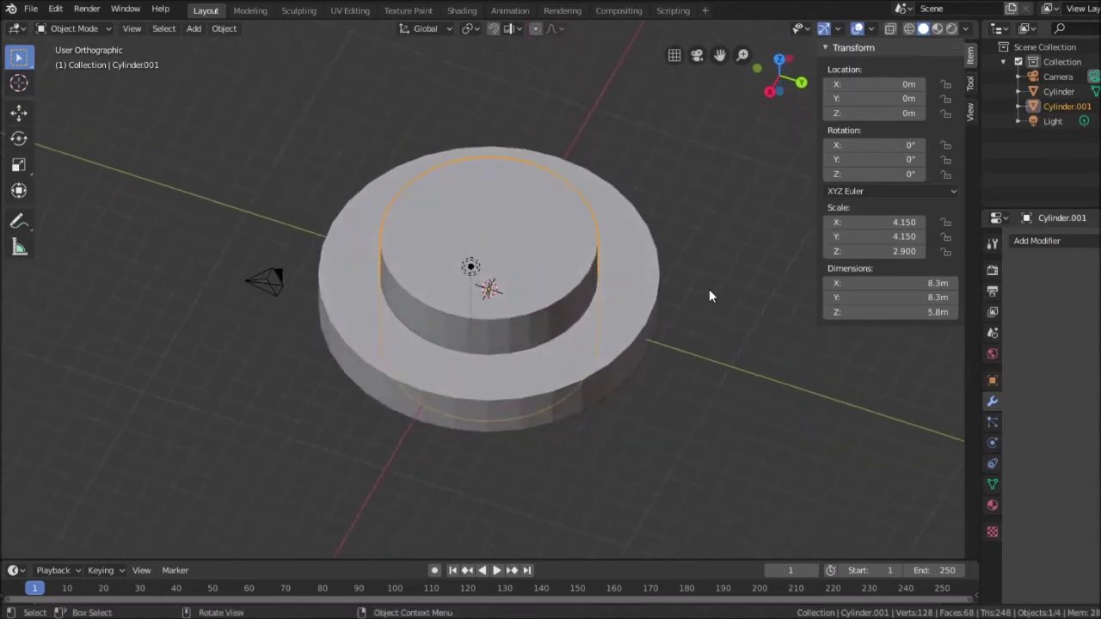
pyautogui.scroll(1, 708, 295)
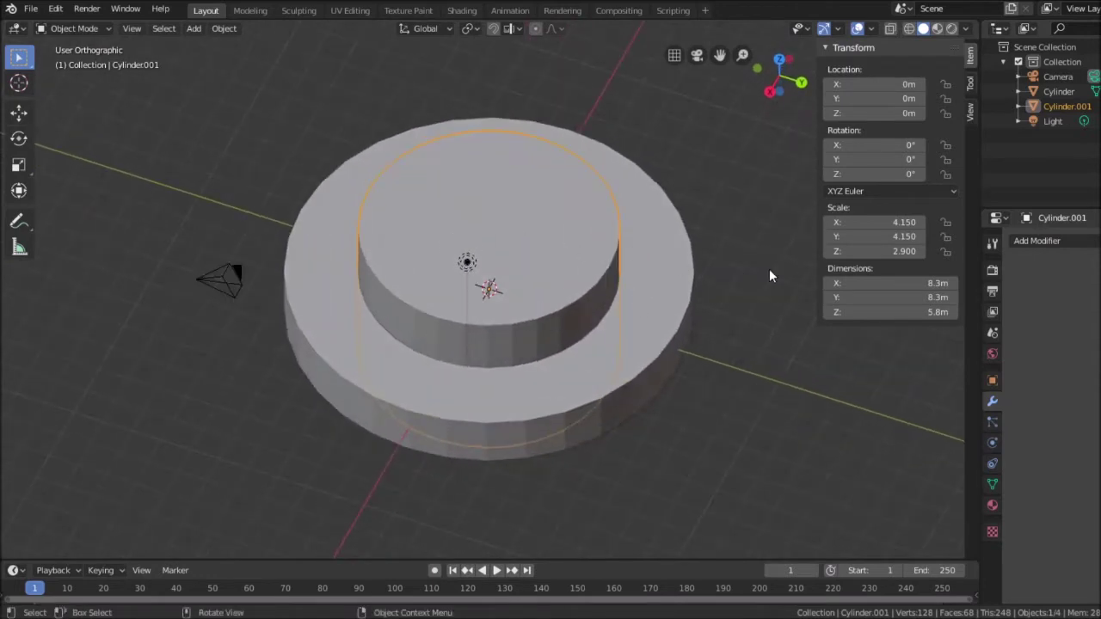
pyautogui.scroll(2, 778, 324)
pyautogui.scroll(-2, 778, 324)
pyautogui.moveTo(752, 231)
pyautogui.mouseDown(button='middle')
pyautogui.moveTo(750, 243)
pyautogui.moveTo(768, 242)
pyautogui.mouseUp(button='middle')
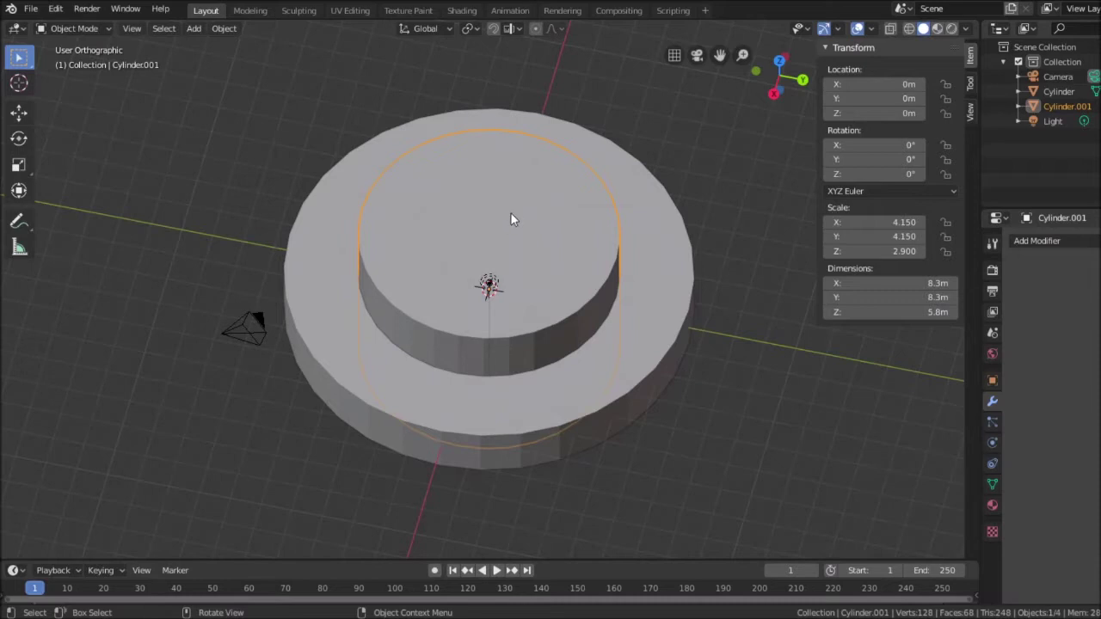
# Add a mesh cube at the origin, inside the two cylinders.
pyautogui.click(195, 29)
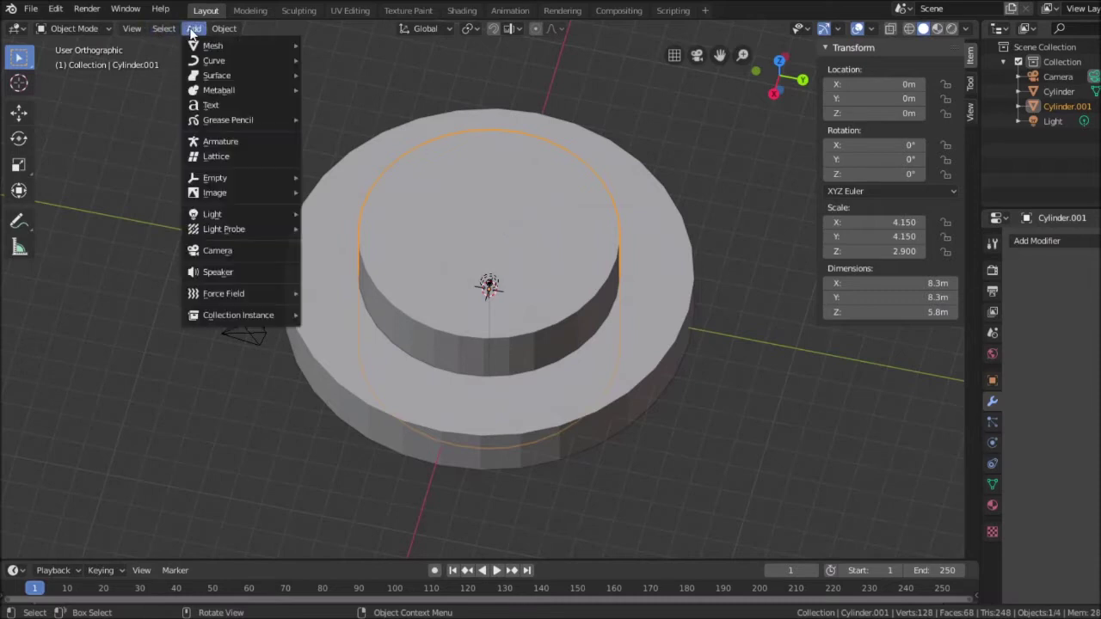
pyautogui.moveTo(212, 47)
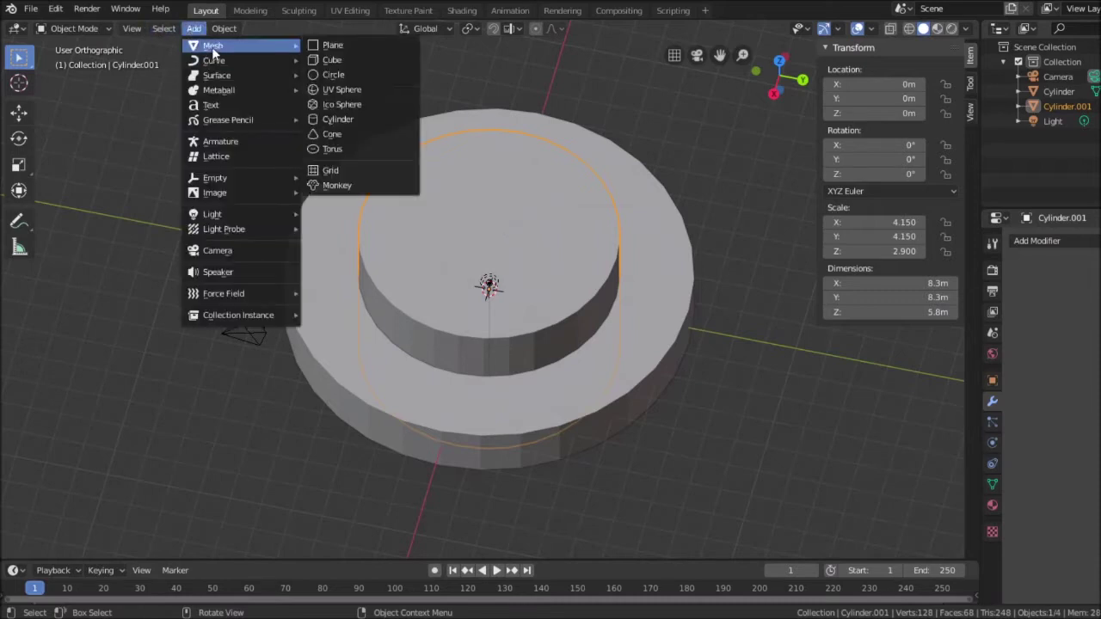
pyautogui.click(333, 62)
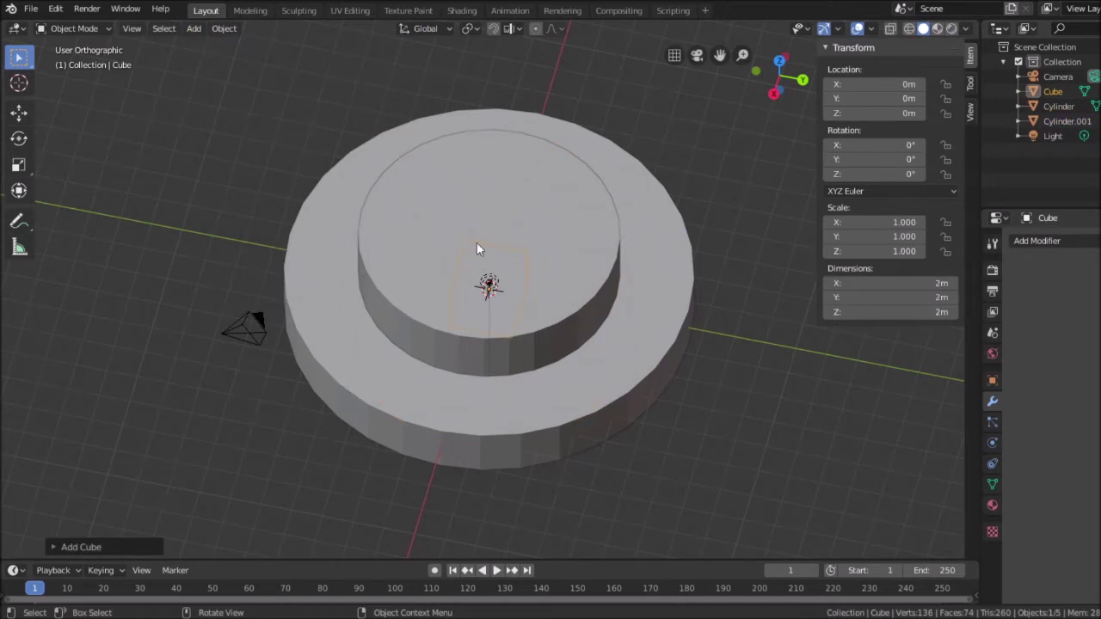
pyautogui.scroll(1, 528, 241)
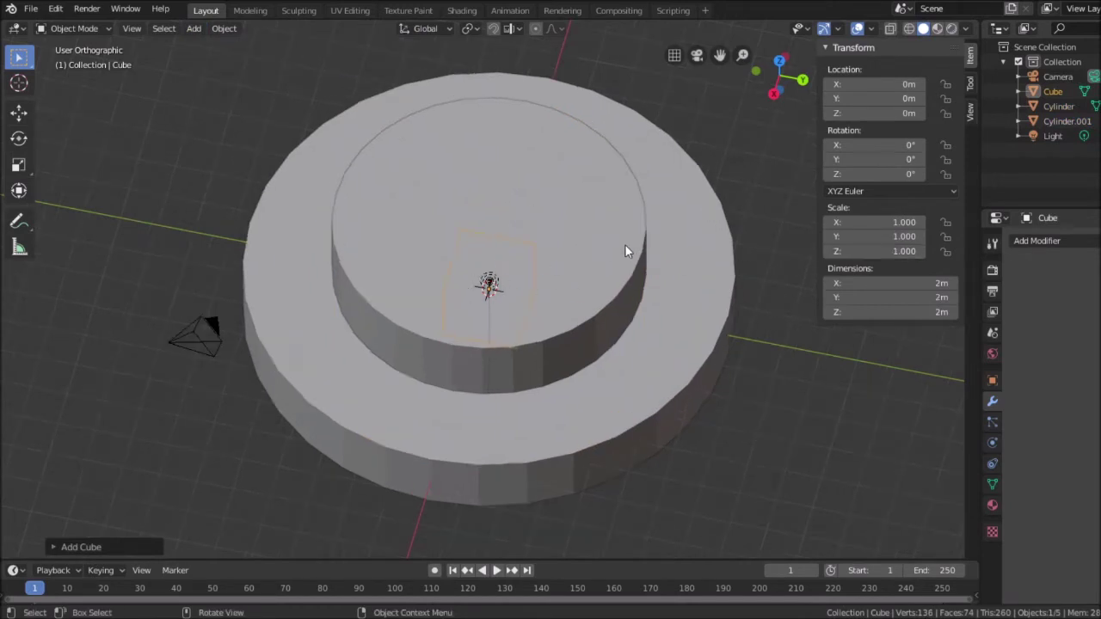
pyautogui.scroll(-1, 626, 249)
# Set the cube's Z dimension to 6 m.
pyautogui.click(884, 313)
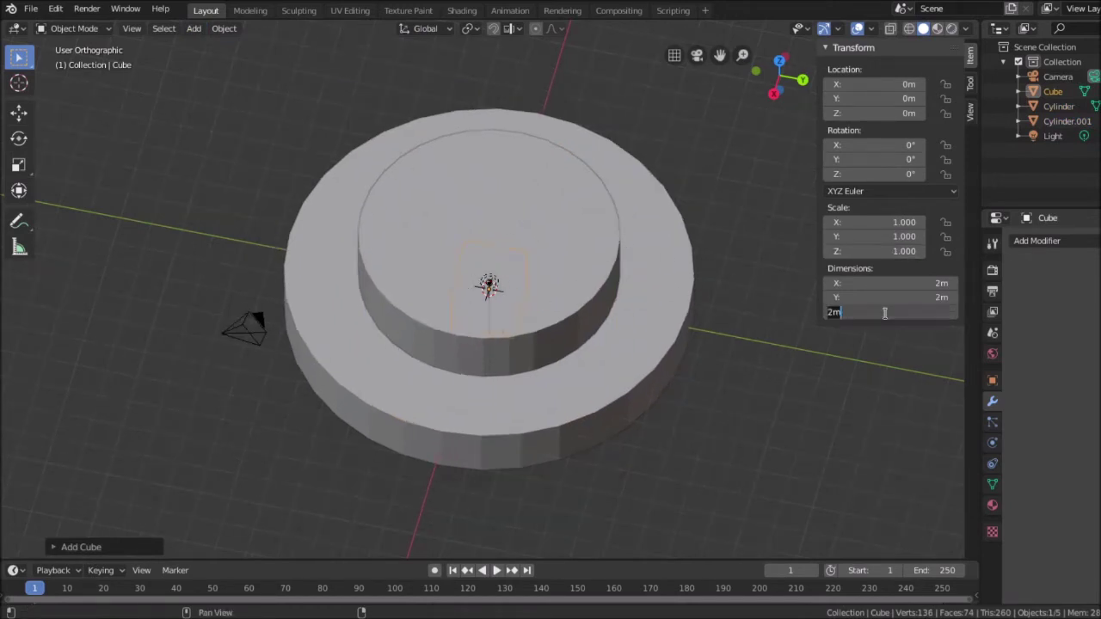
pyautogui.write('6m')
pyautogui.press('Return')
# Set the cube's dimensions to 8 m in Z, 4.2 m in X and 5 m in Y.
pyautogui.click(886, 313)
pyautogui.write('8m')
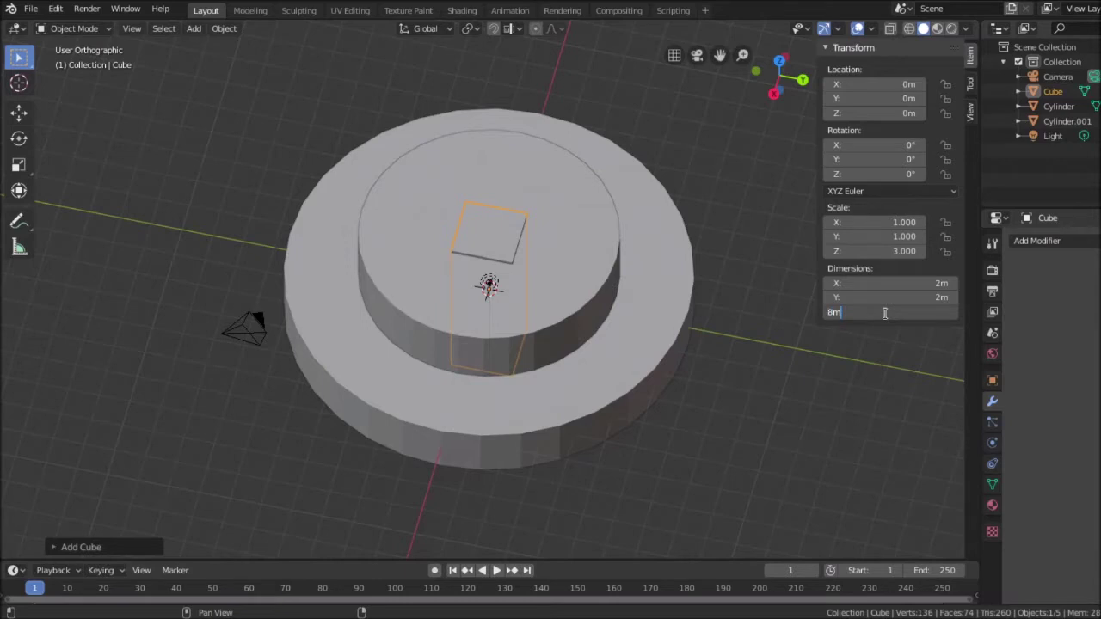
pyautogui.press('Return')
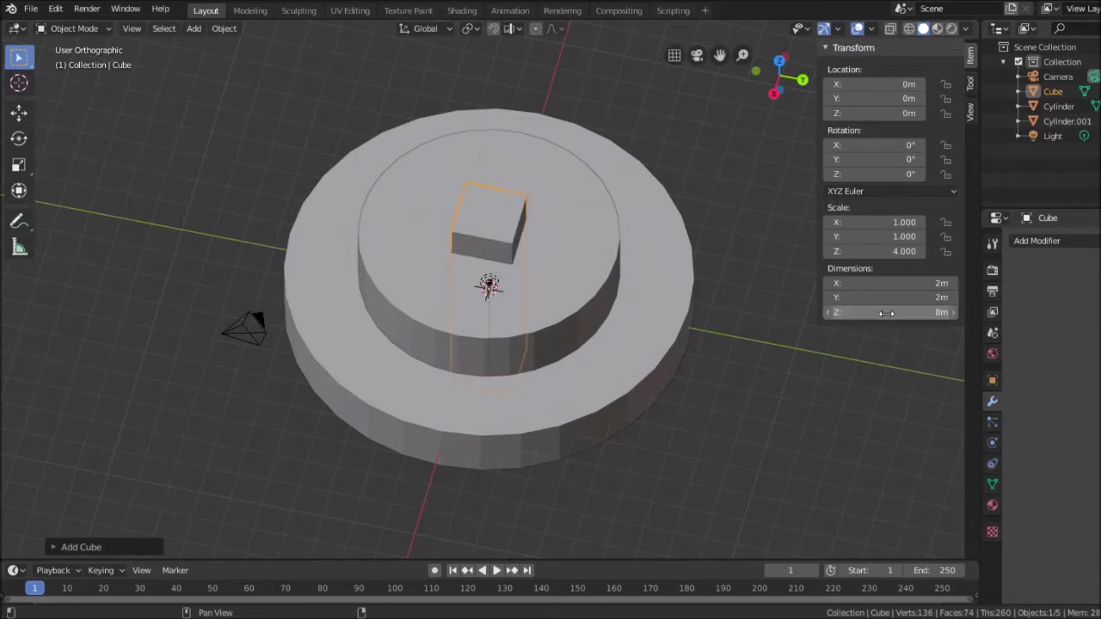
pyautogui.click(869, 283)
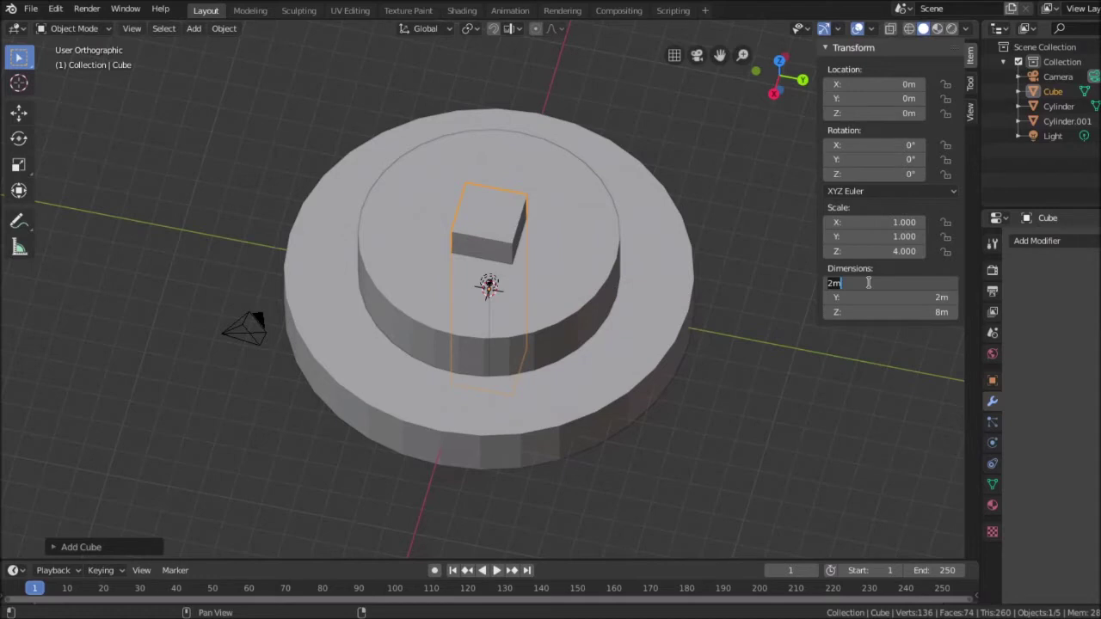
pyautogui.write('4.2')
pyautogui.press('Tab')
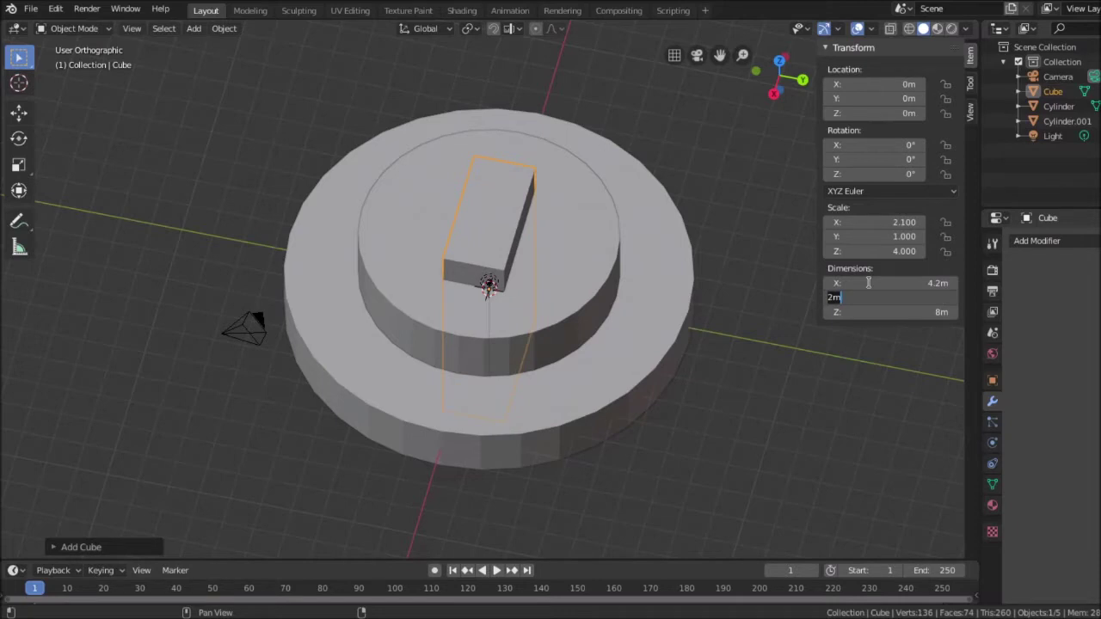
pyautogui.write('5m')
pyautogui.press('Return')
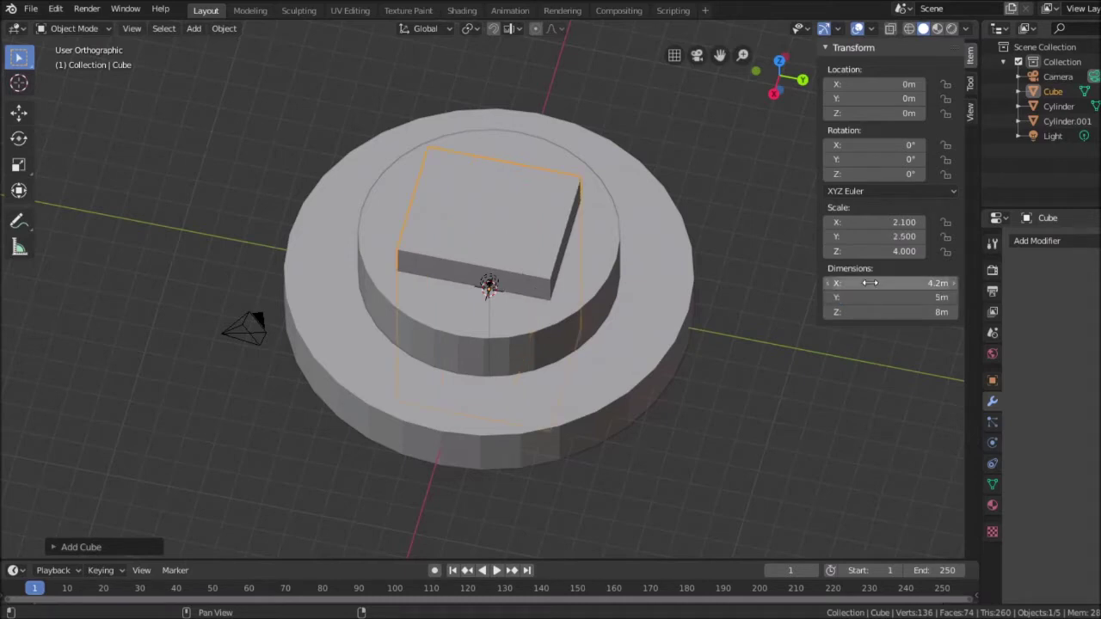
# Move the cube away from the cylinders to about X -10.9 m, Y -0.58 m and Z 0.58 m.
pyautogui.moveTo(743, 203); pyautogui.dragTo(646, 265, button='middle')
pyautogui.scroll(-2, 644, 259)
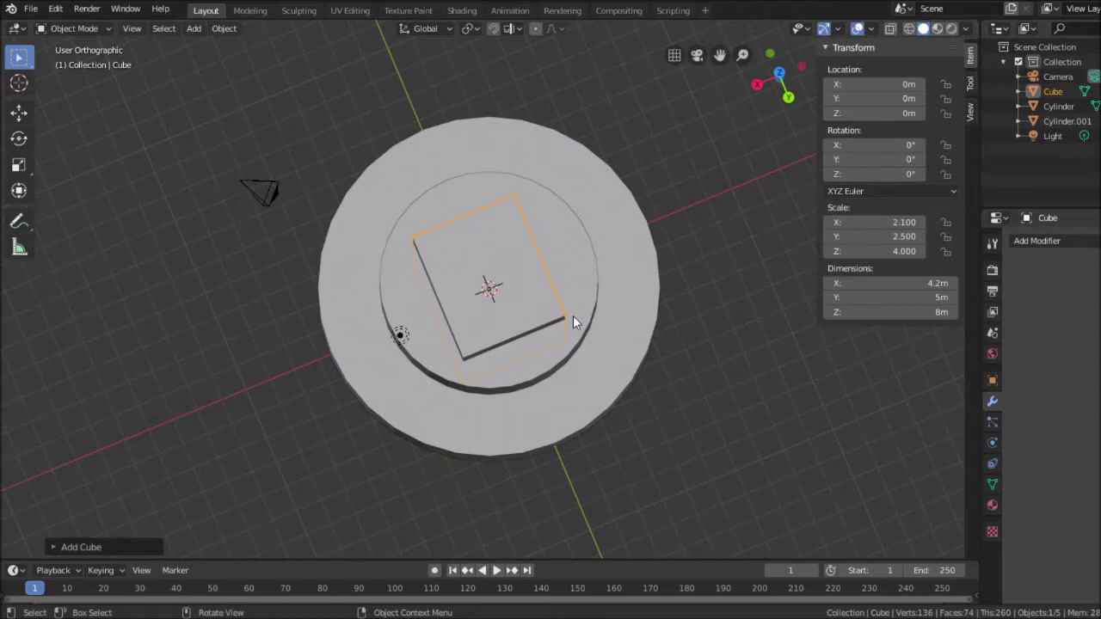
pyautogui.press('g')
pyautogui.click(510, 256)
pyautogui.press('g')
pyautogui.click(753, 129)
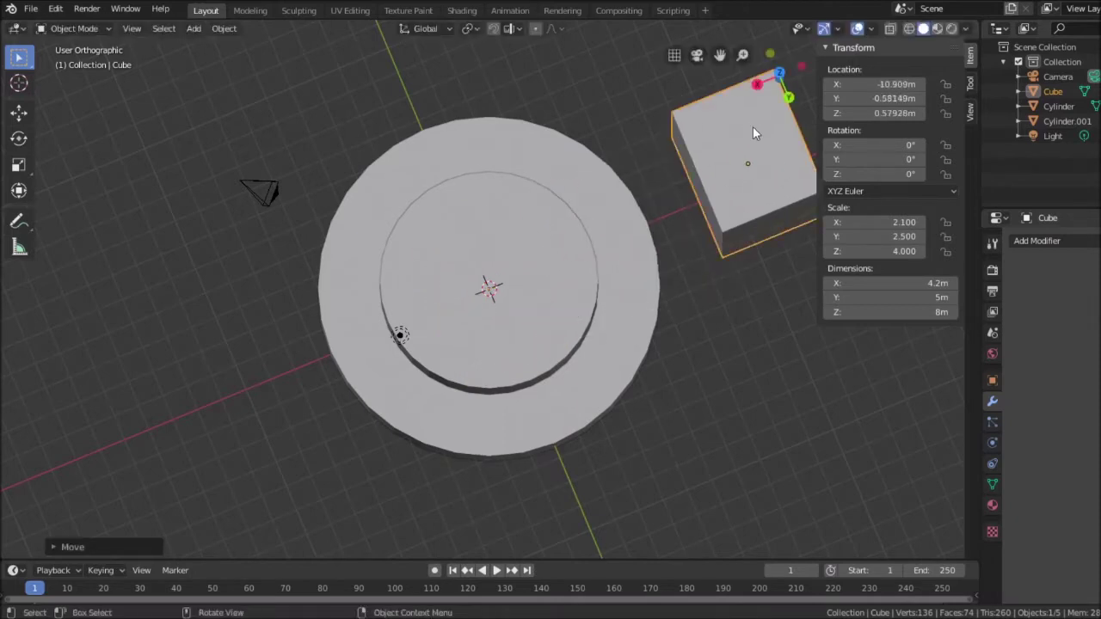
pyautogui.scroll(2, 509, 284)
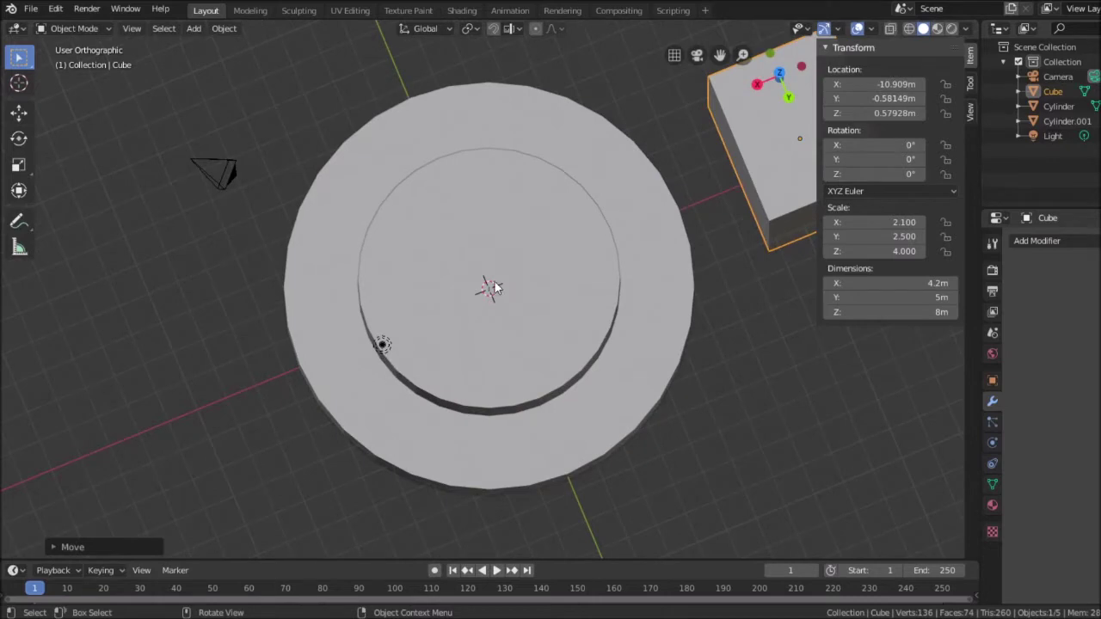
pyautogui.scroll(-2, 511, 284)
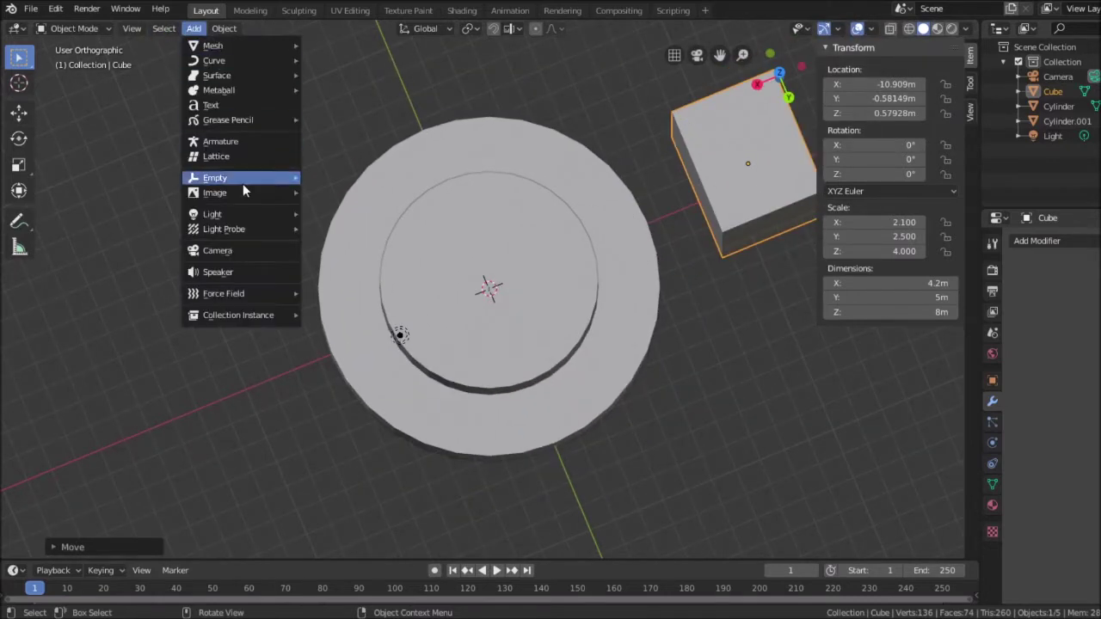
# Add a third mesh cylinder at the origin and set its Z dimension to 9 m.
pyautogui.moveTo(254, 47)
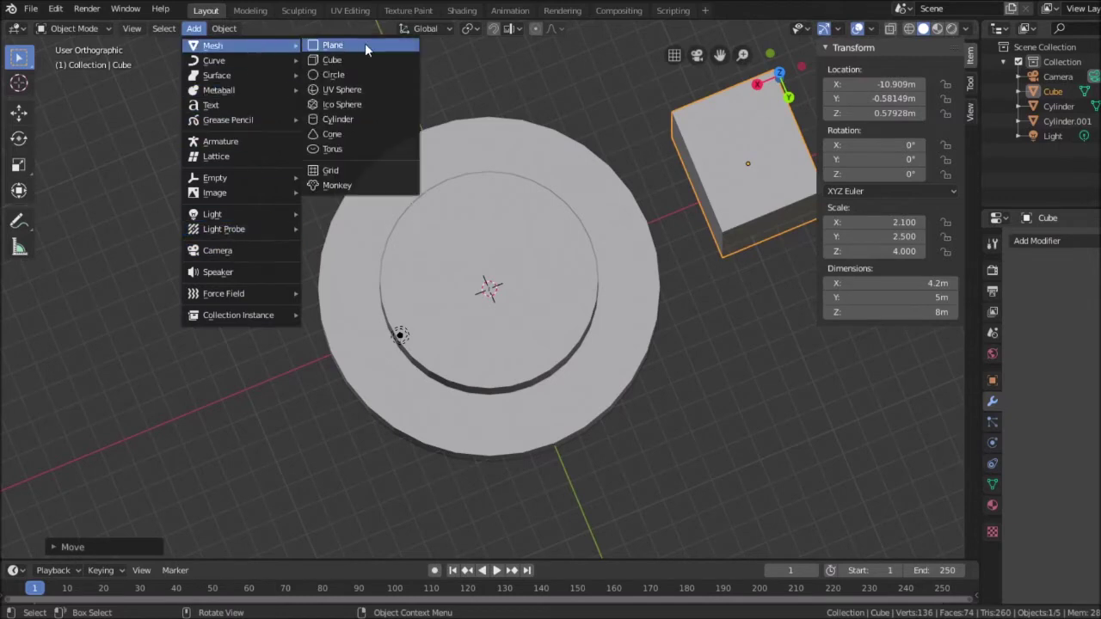
pyautogui.click(337, 119)
pyautogui.click(872, 313)
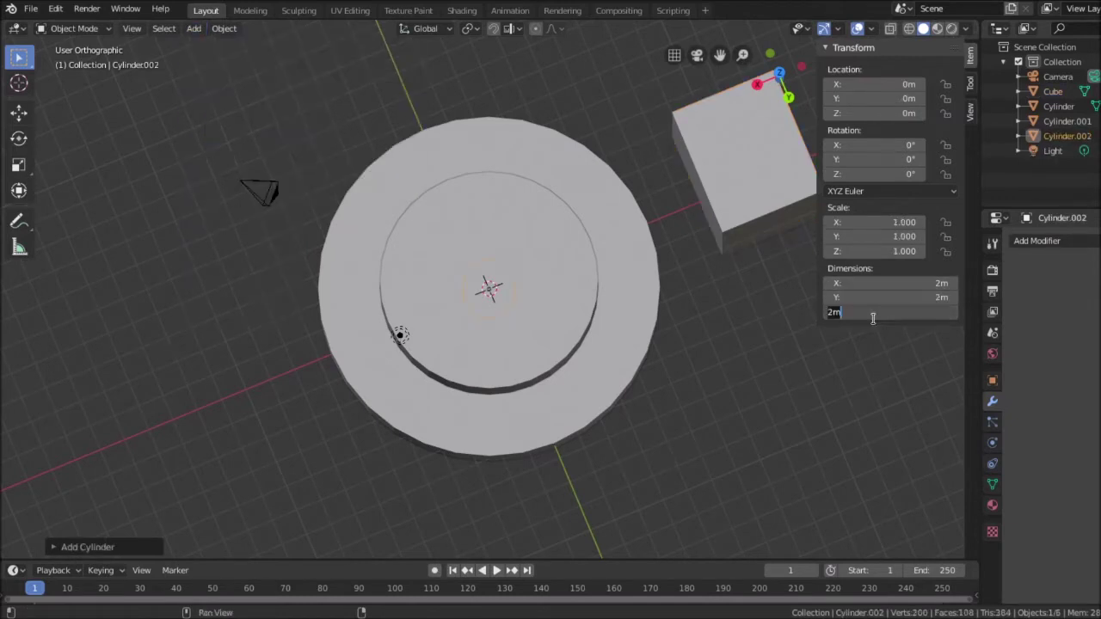
pyautogui.write('9m')
pyautogui.press('Tab')
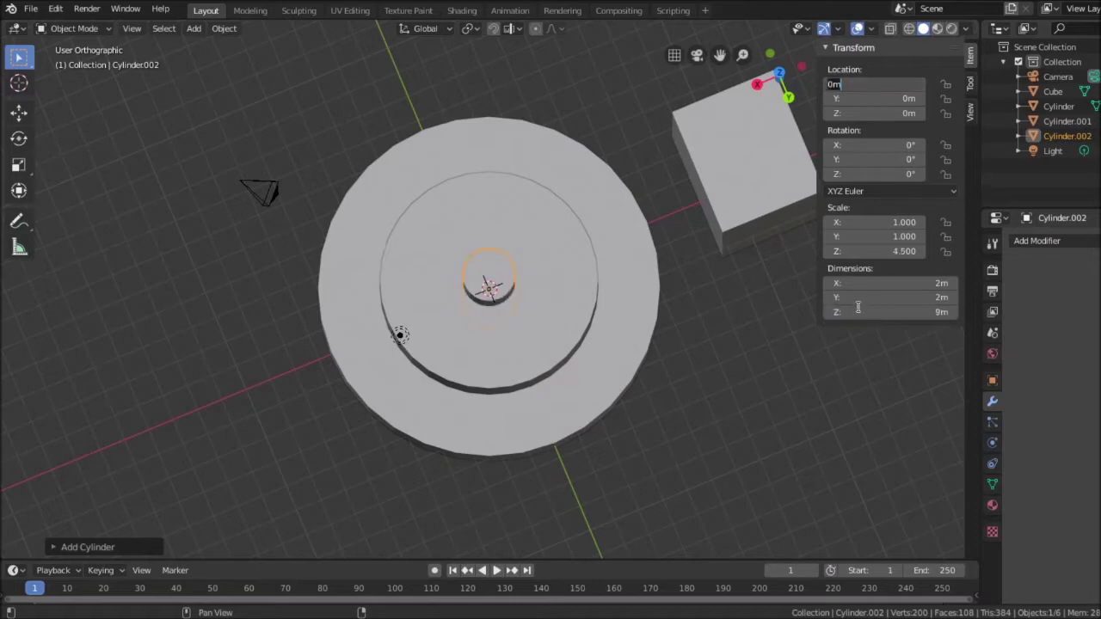
pyautogui.press('Escape')
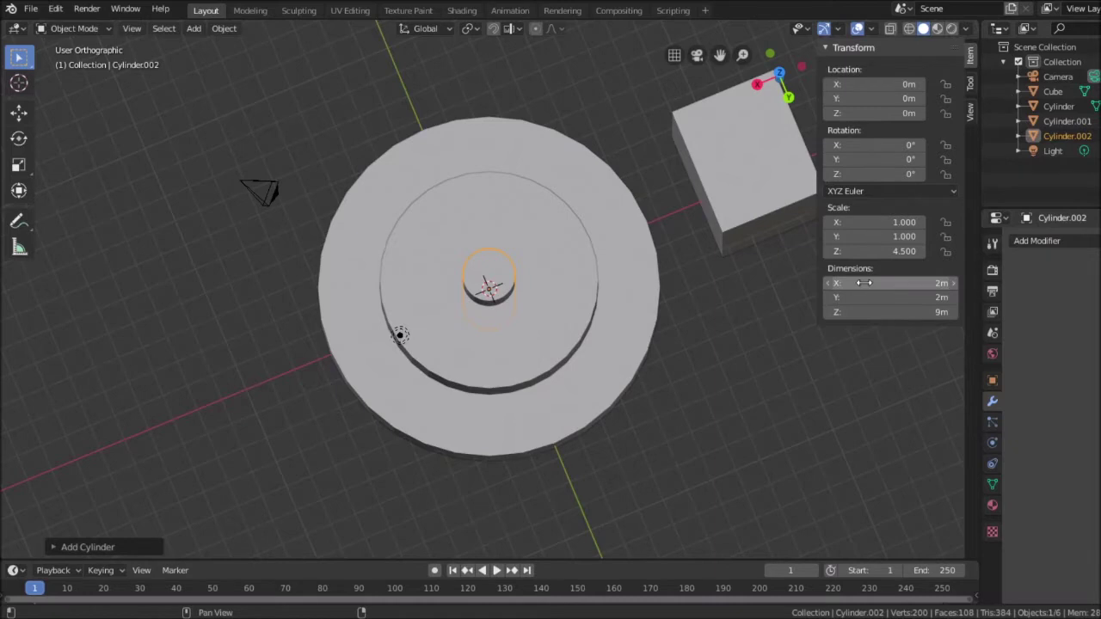
# Set the new cylinder's X and Y dimensions to 5.25 m each.
pyautogui.click(858, 281)
pyautogui.write('5.25')
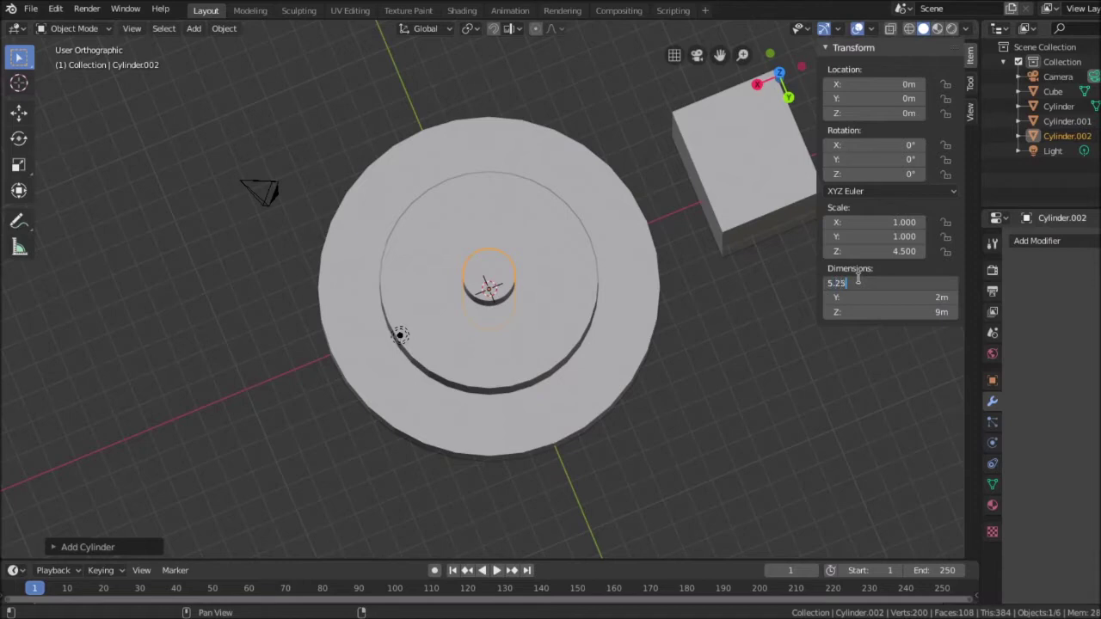
pyautogui.press('Tab')
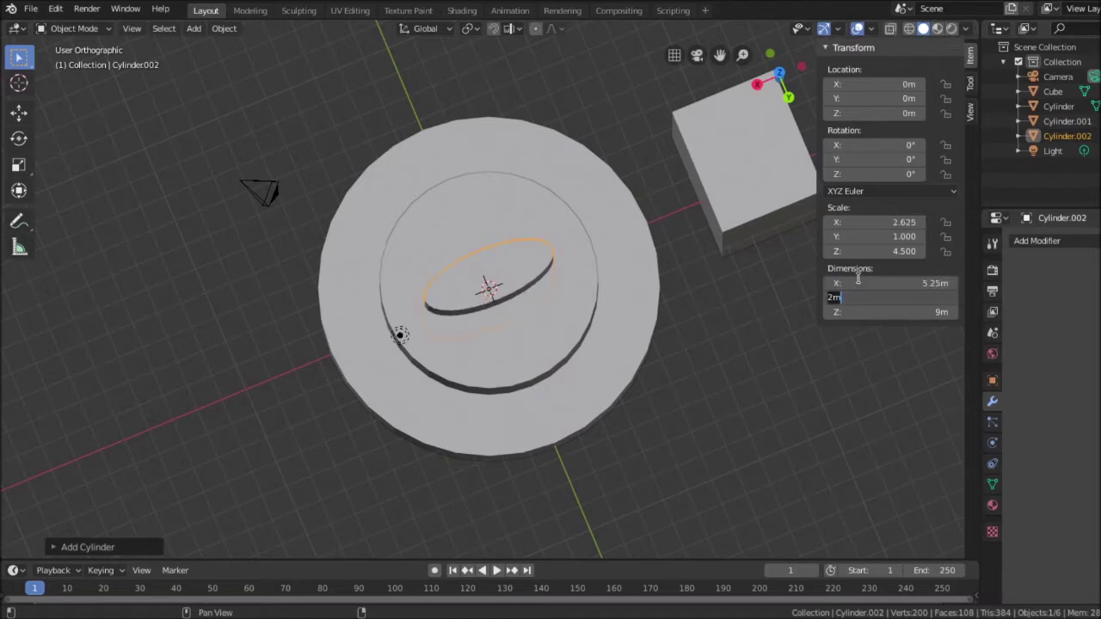
pyautogui.write('5.25')
pyautogui.press('Tab')
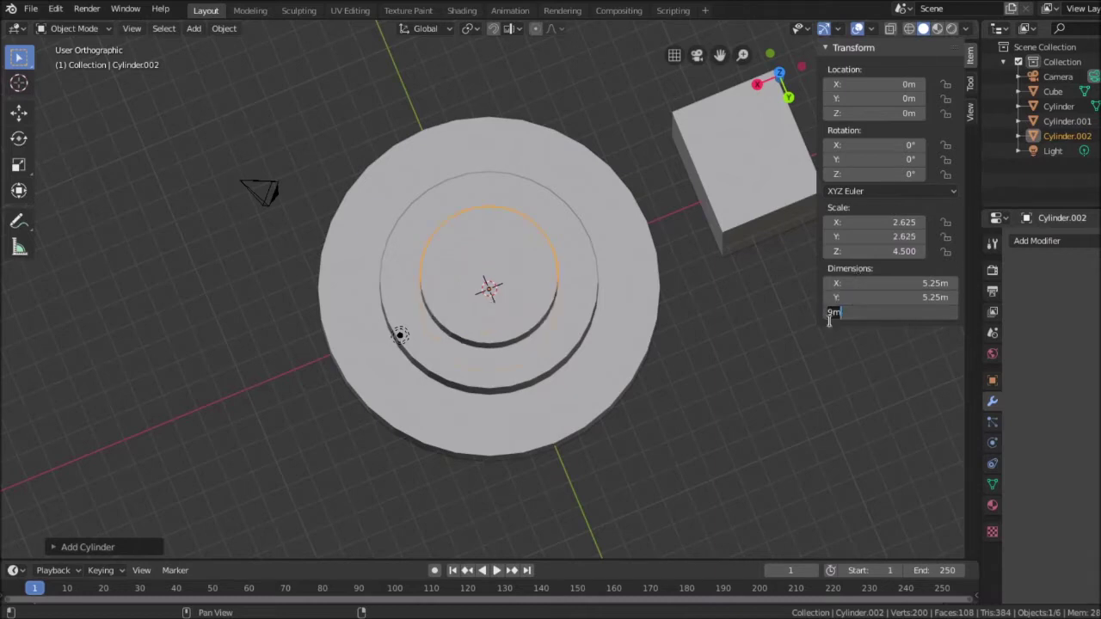
pyautogui.press('Return')
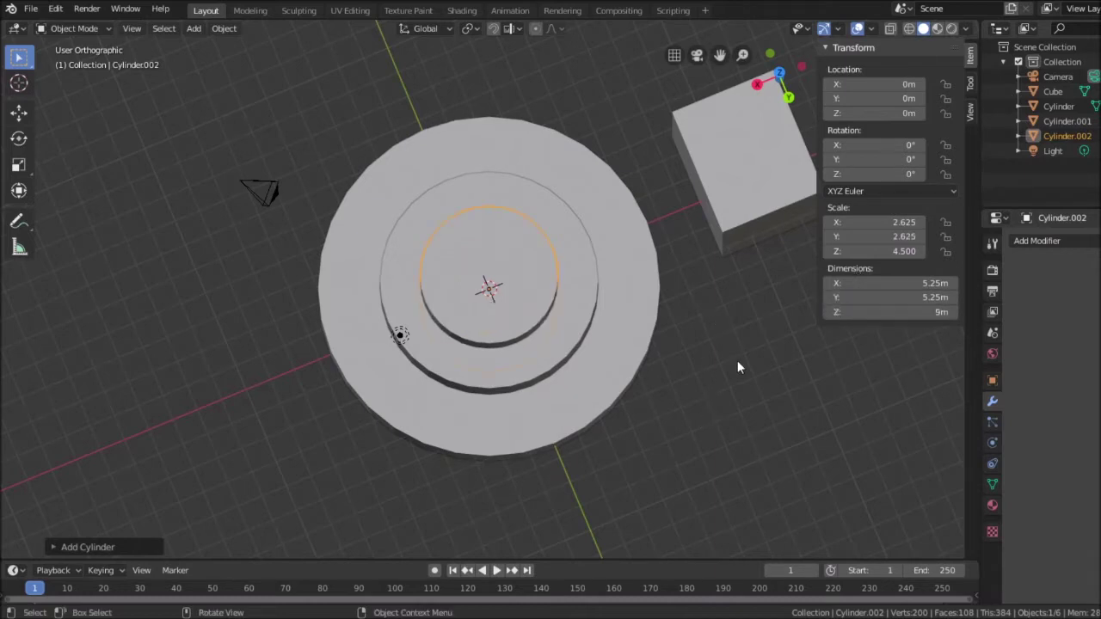
# Check the block's height, and set the innermost cylinder's Z dimension to 8 m.
pyautogui.moveTo(737, 361); pyautogui.dragTo(741, 267, button='middle')
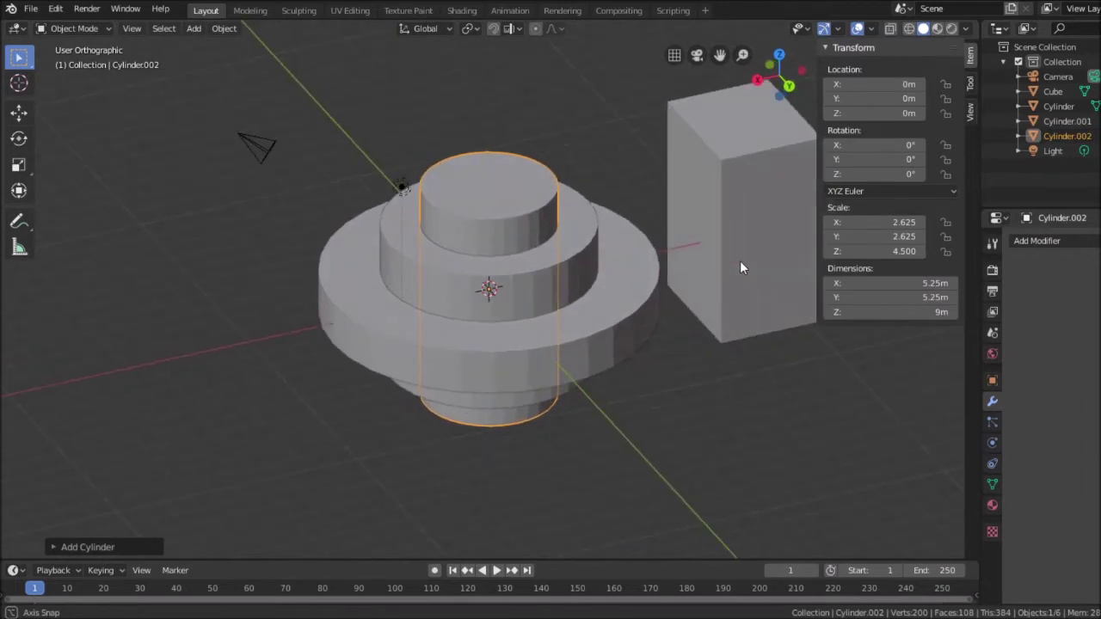
pyautogui.moveTo(740, 268); pyautogui.dragTo(740, 260, button='middle')
pyautogui.scroll(2, 584, 225)
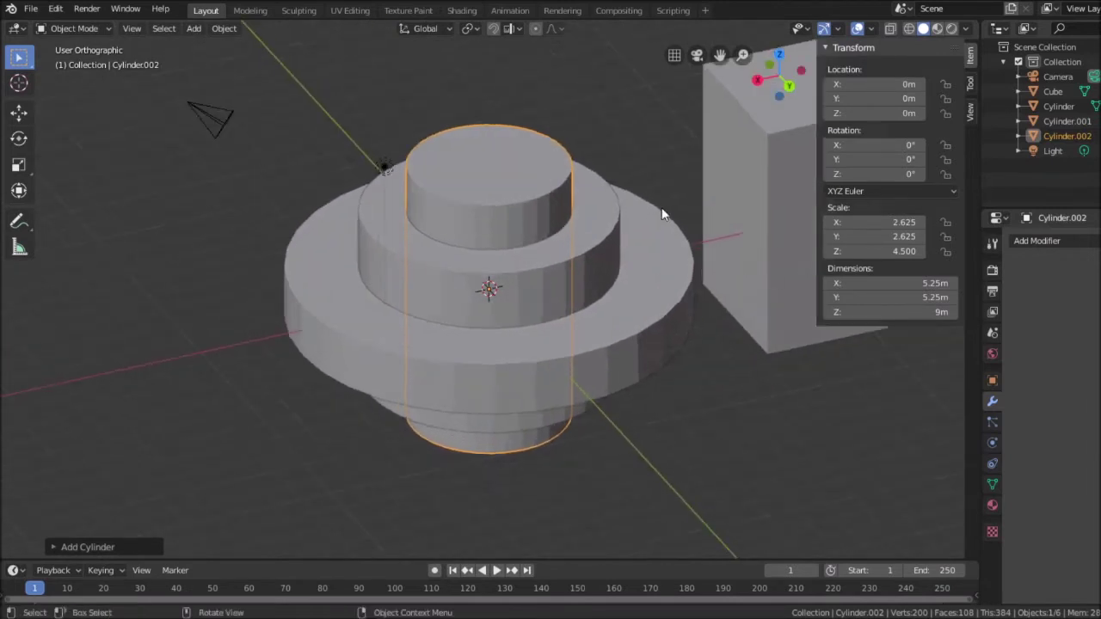
pyautogui.click(766, 165)
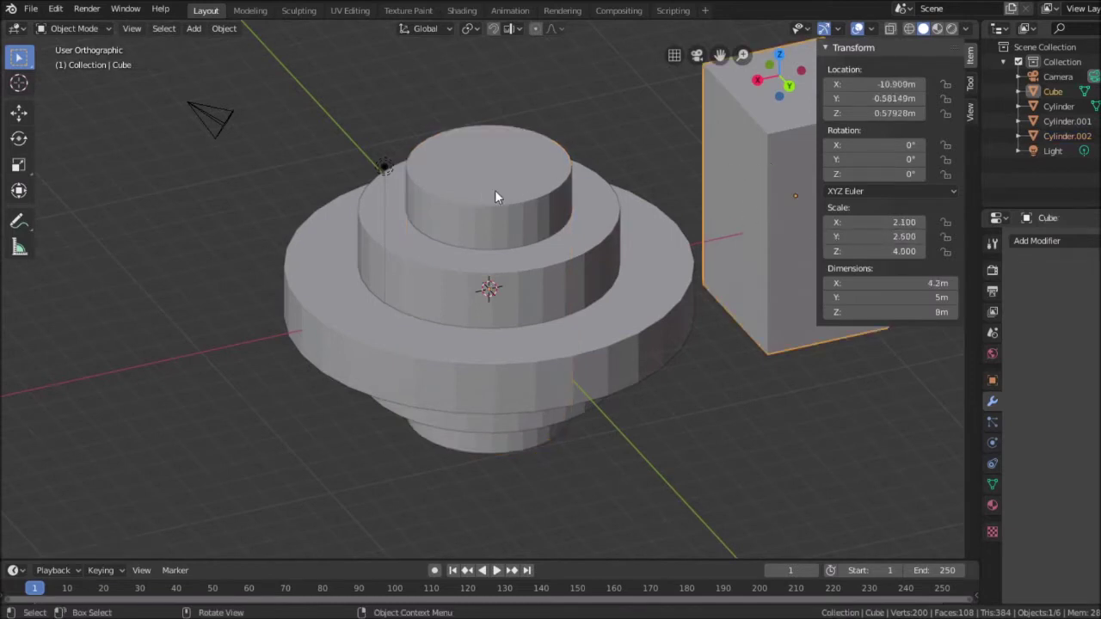
pyautogui.click(526, 192)
pyautogui.click(926, 308)
pyautogui.write('8m')
pyautogui.press('Return')
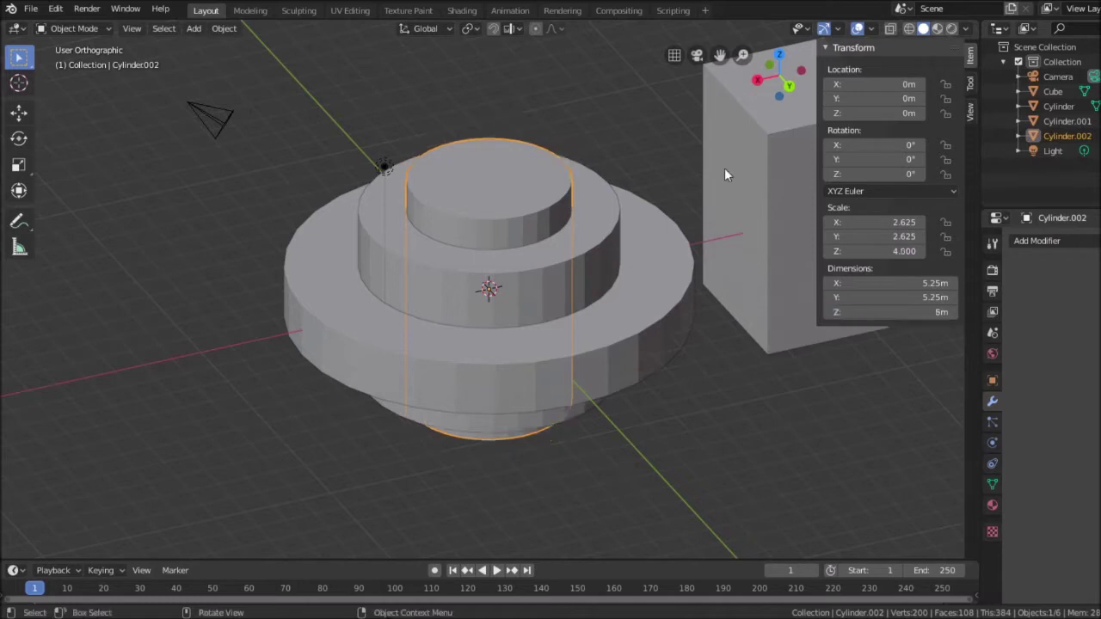
# Move the block back to the origin by setting its X, Y and Z location to 0, and deselect it.
pyautogui.click(779, 160)
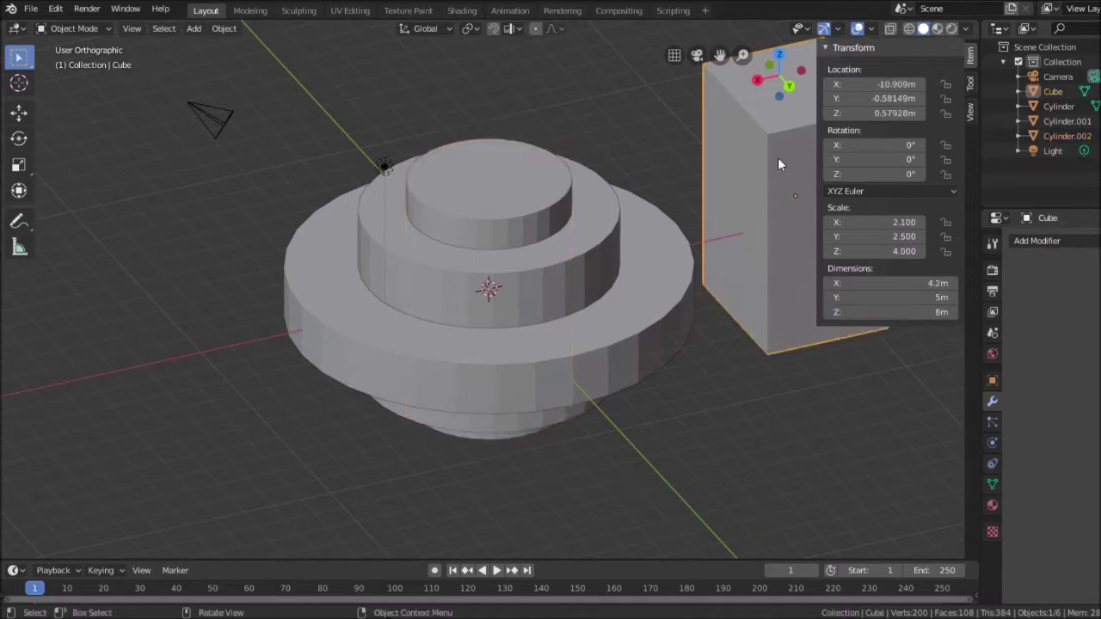
pyautogui.click(895, 83)
pyautogui.press('Escape')
pyautogui.click(876, 83)
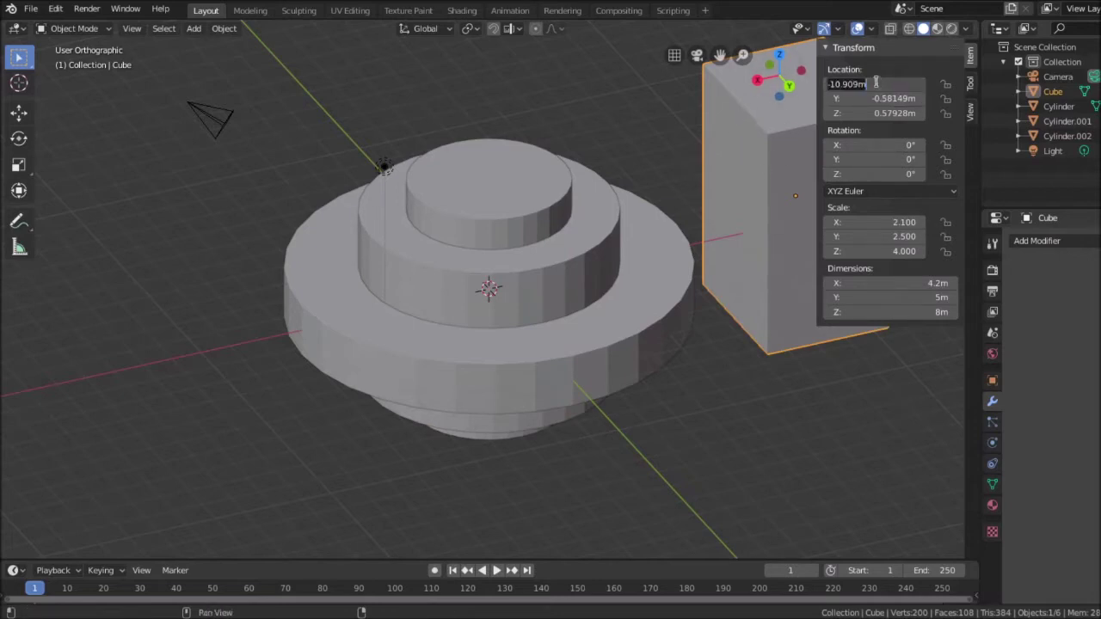
pyautogui.write('0')
pyautogui.press('Tab')
pyautogui.write('0')
pyautogui.press('Tab')
pyautogui.write('0')
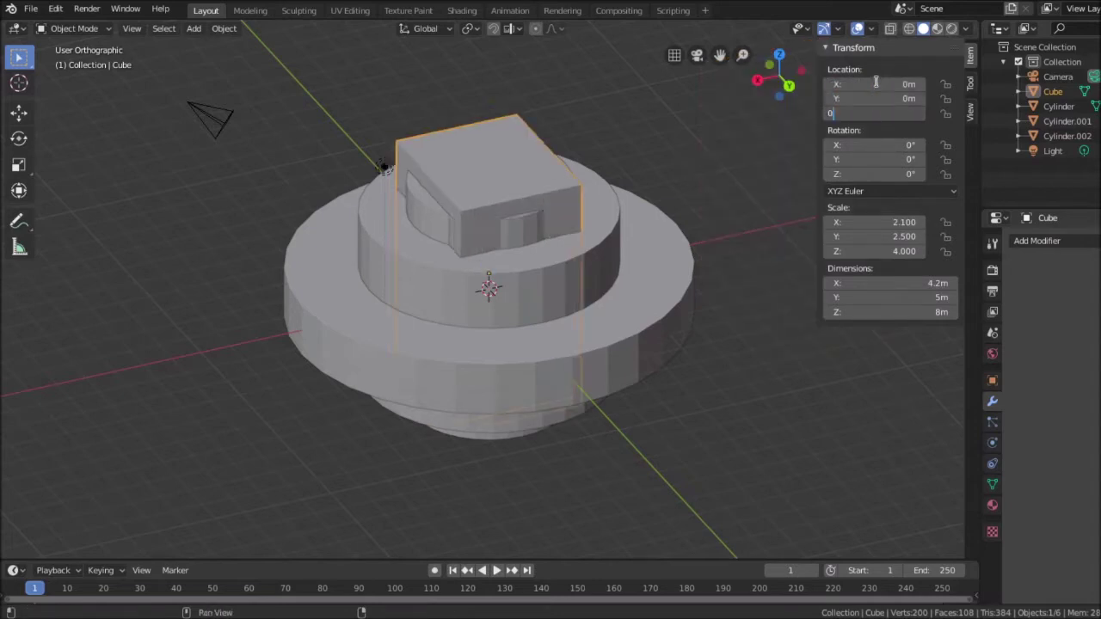
pyautogui.press('Tab')
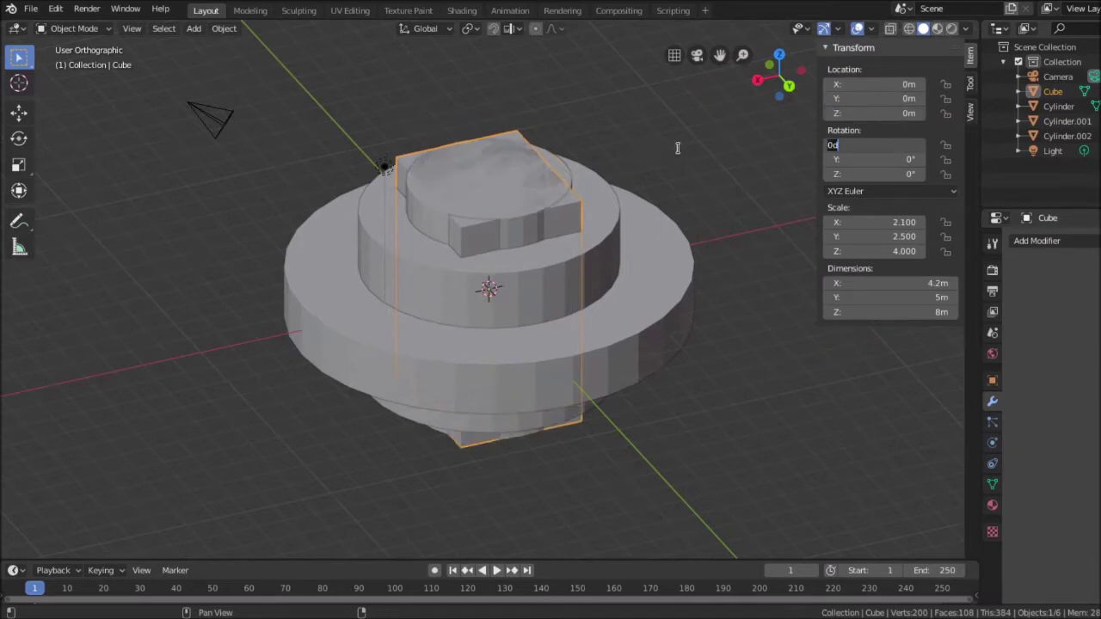
pyautogui.press('Return')
pyautogui.click(718, 170)
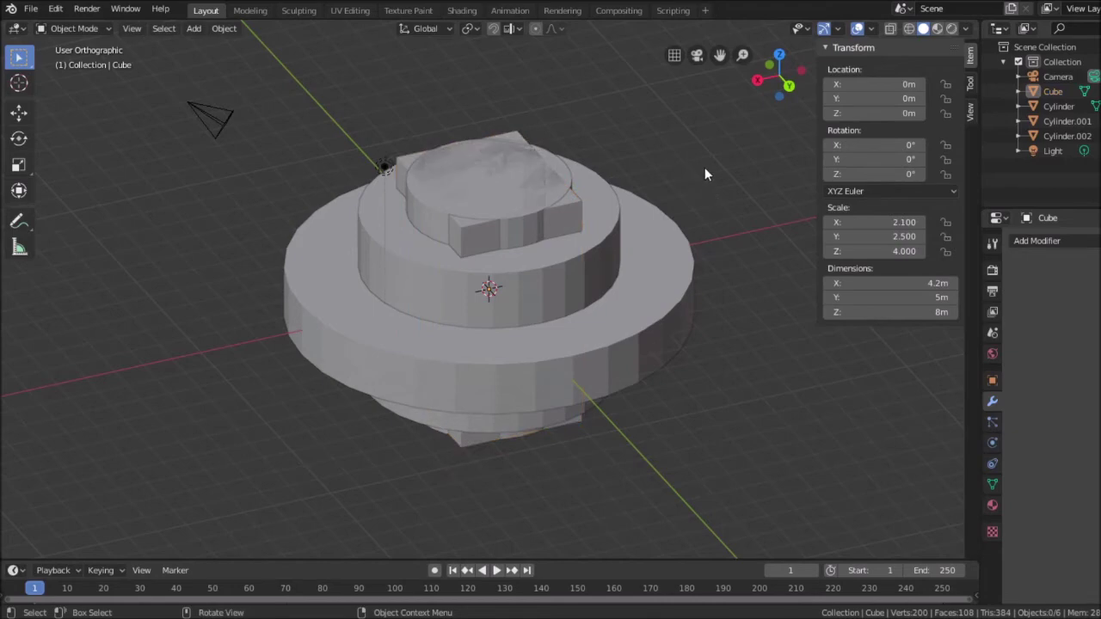
# Set the X dimension of the block in the innermost cylinder to 5.2 m.
pyautogui.click(651, 315)
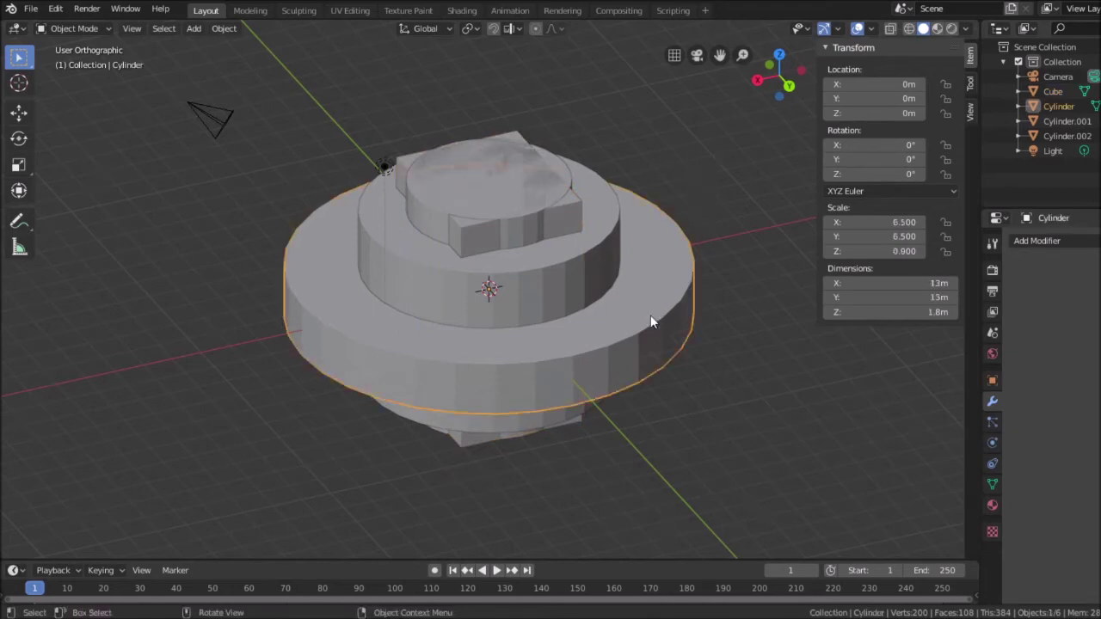
pyautogui.moveTo(760, 216); pyautogui.dragTo(688, 302, button='middle')
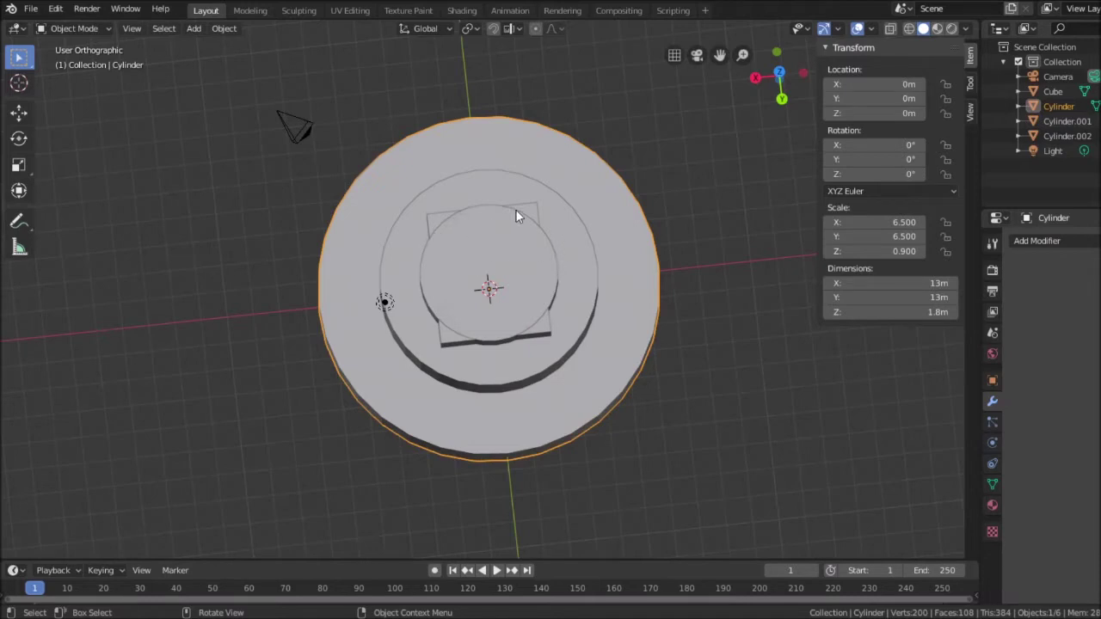
pyautogui.moveTo(670, 196); pyautogui.dragTo(669, 216, button='middle')
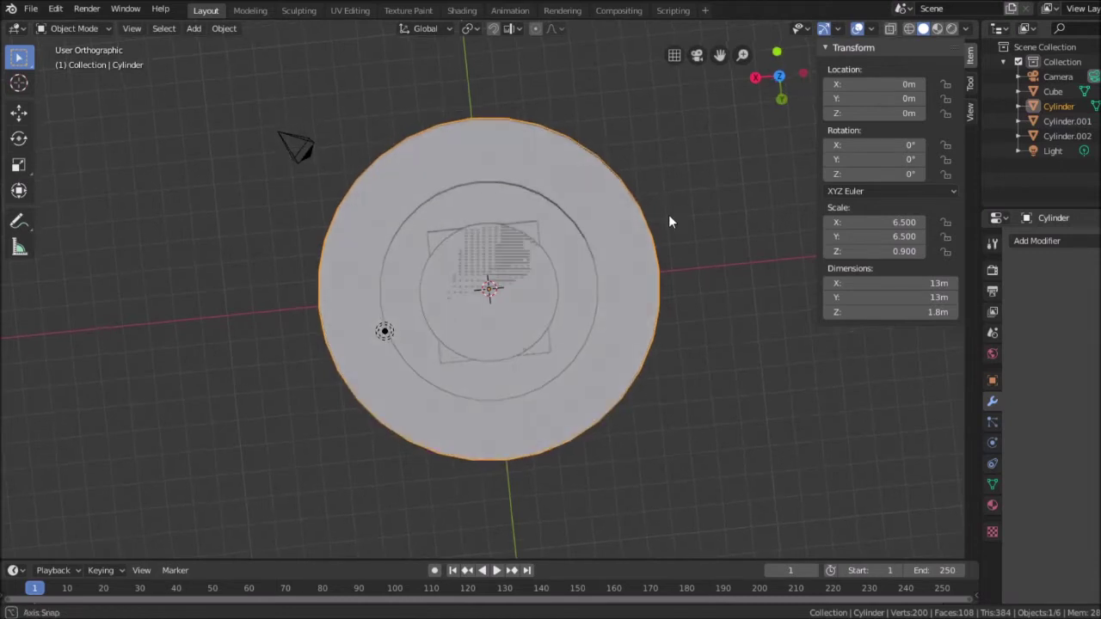
pyautogui.scroll(2, 508, 216)
pyautogui.scroll(2, 493, 224)
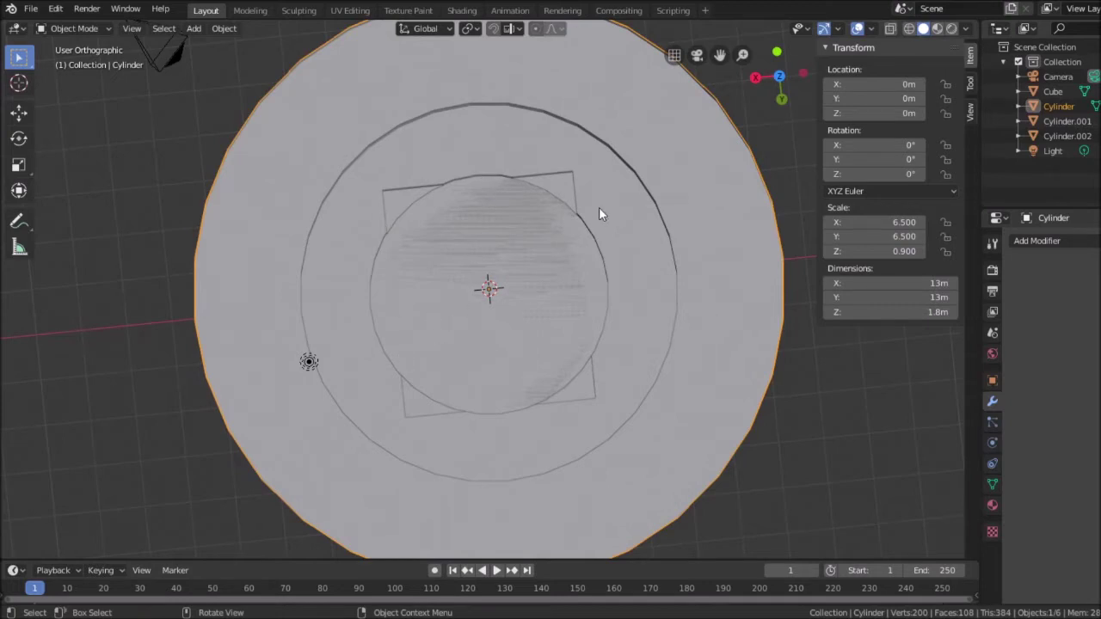
pyautogui.click(572, 396)
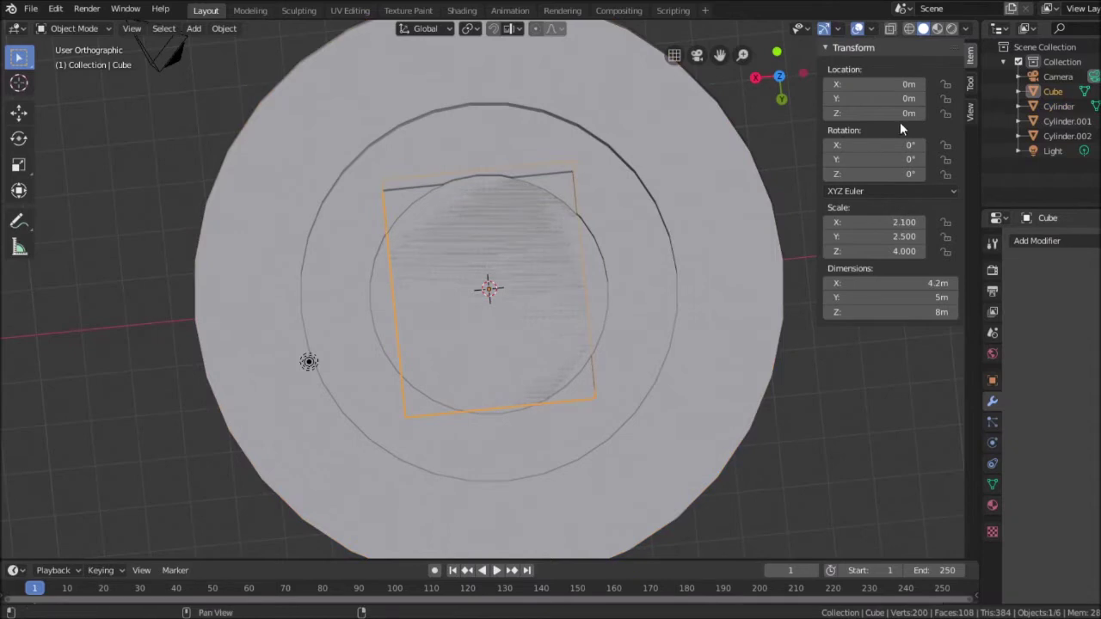
pyautogui.click(933, 285)
pyautogui.write('5.2')
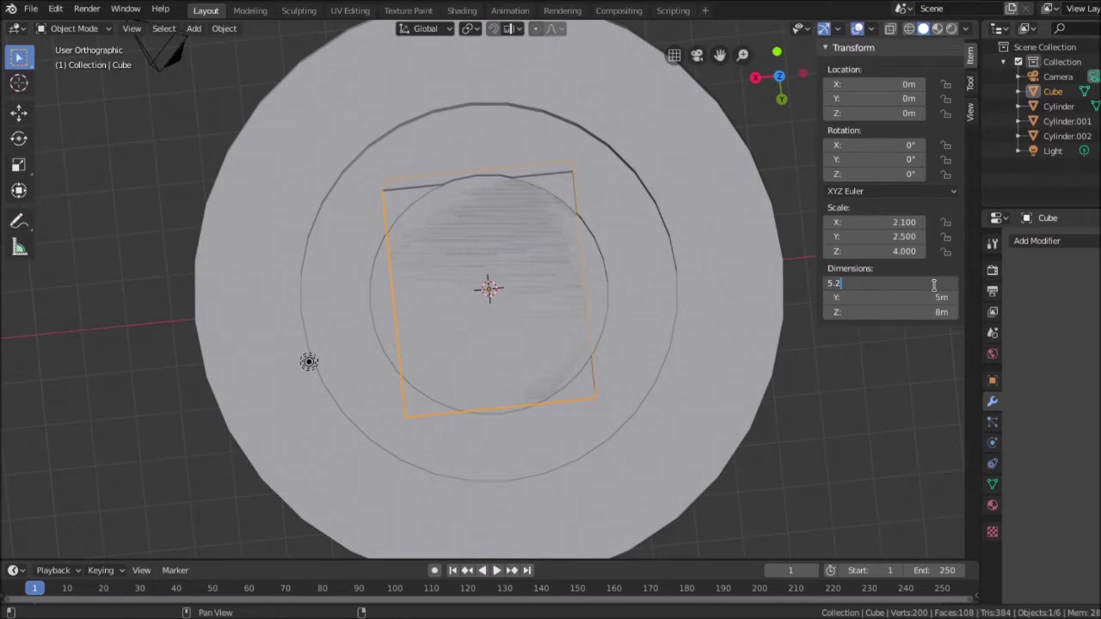
pyautogui.press('Return')
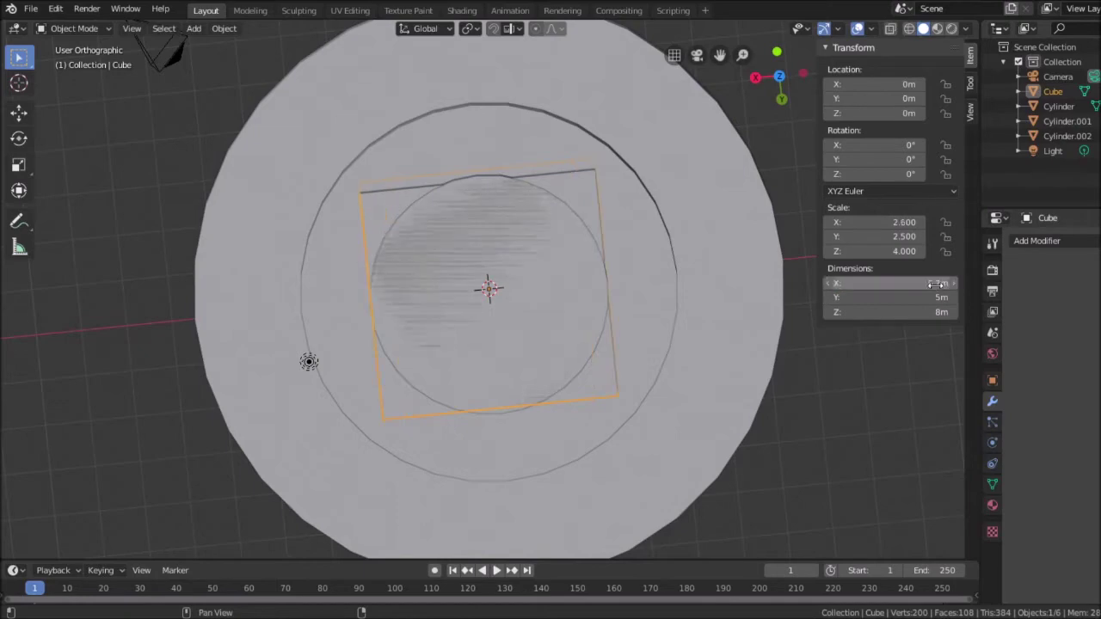
# Set the block's X dimension to 5 m and its Y dimension to 5.2 m.
pyautogui.moveTo(797, 232); pyautogui.dragTo(832, 199, button='middle')
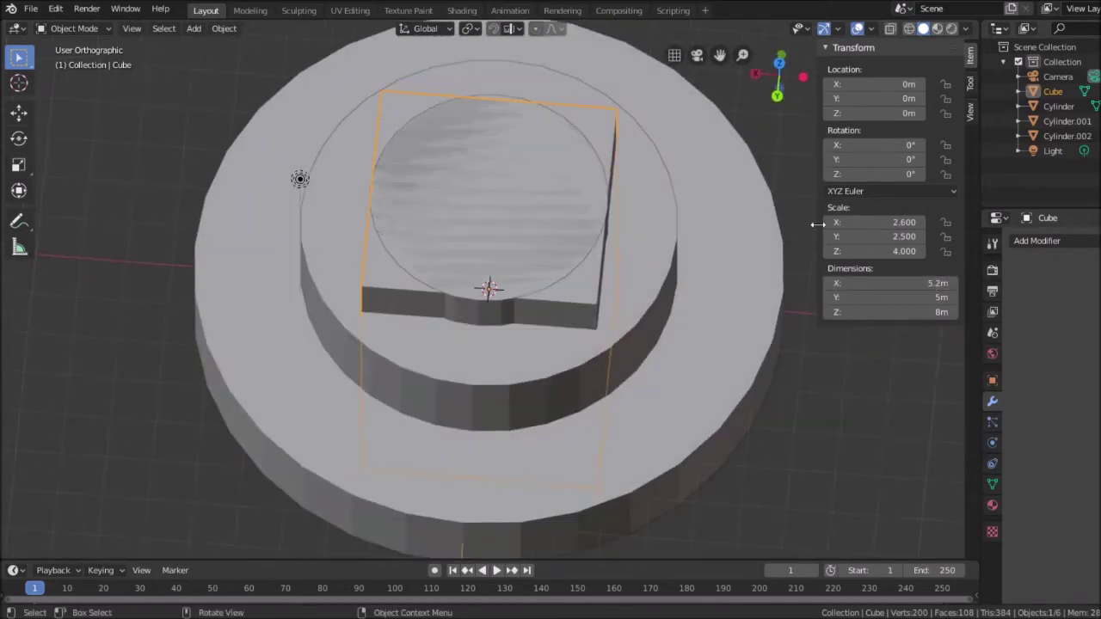
pyautogui.click(909, 281)
pyautogui.write('5')
pyautogui.press('Tab')
pyautogui.write('5.2')
pyautogui.press('Tab')
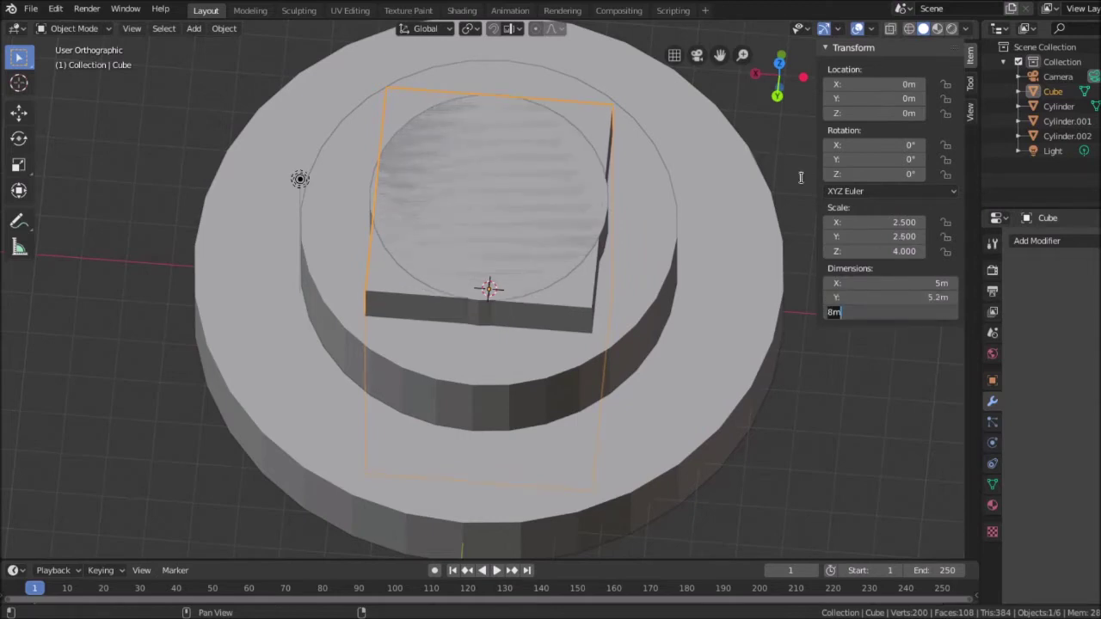
pyautogui.press('Return')
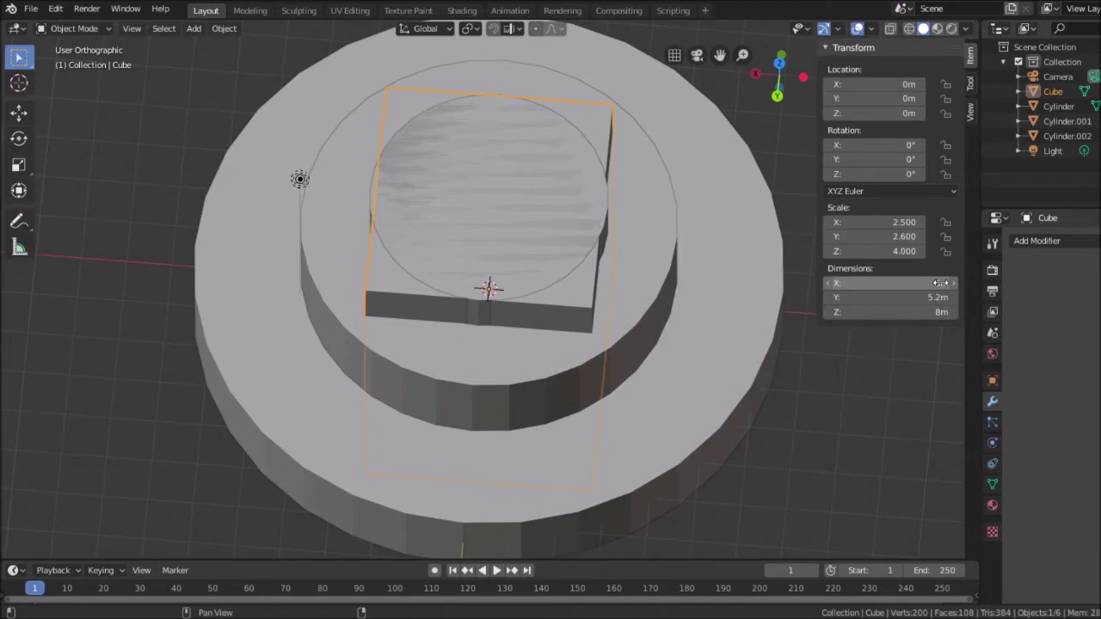
# Set the block's X dimension to 4.2 m.
pyautogui.click(922, 284)
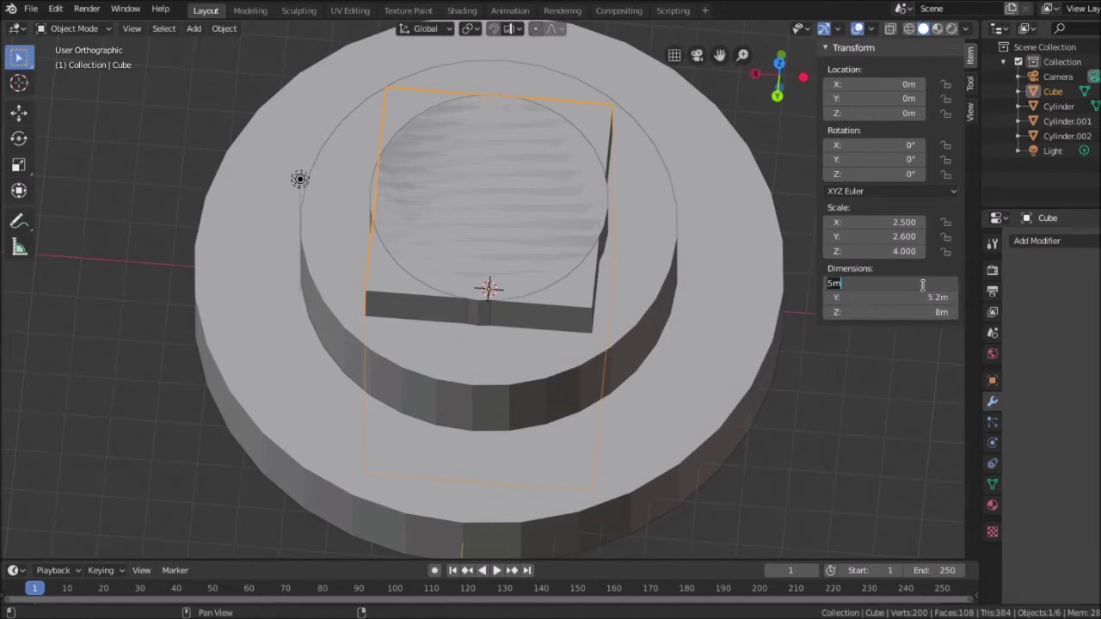
pyautogui.write('4.2')
pyautogui.press('Tab')
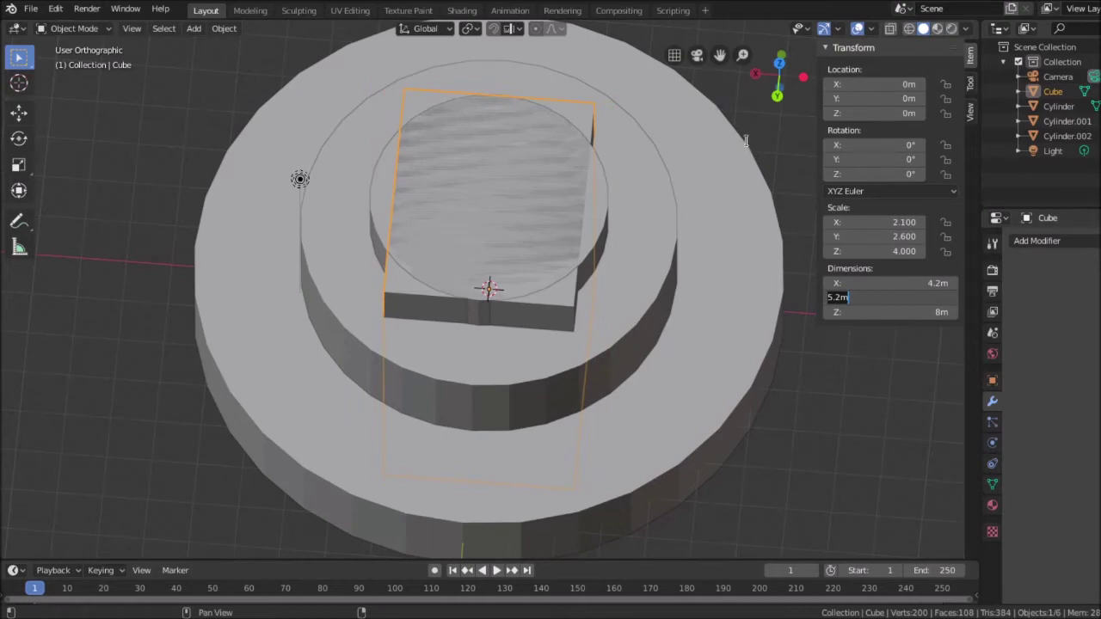
pyautogui.press('Return')
# Add a Boolean modifier to the innermost 5.25 m cylinder.
pyautogui.moveTo(769, 122); pyautogui.dragTo(812, 157, button='middle')
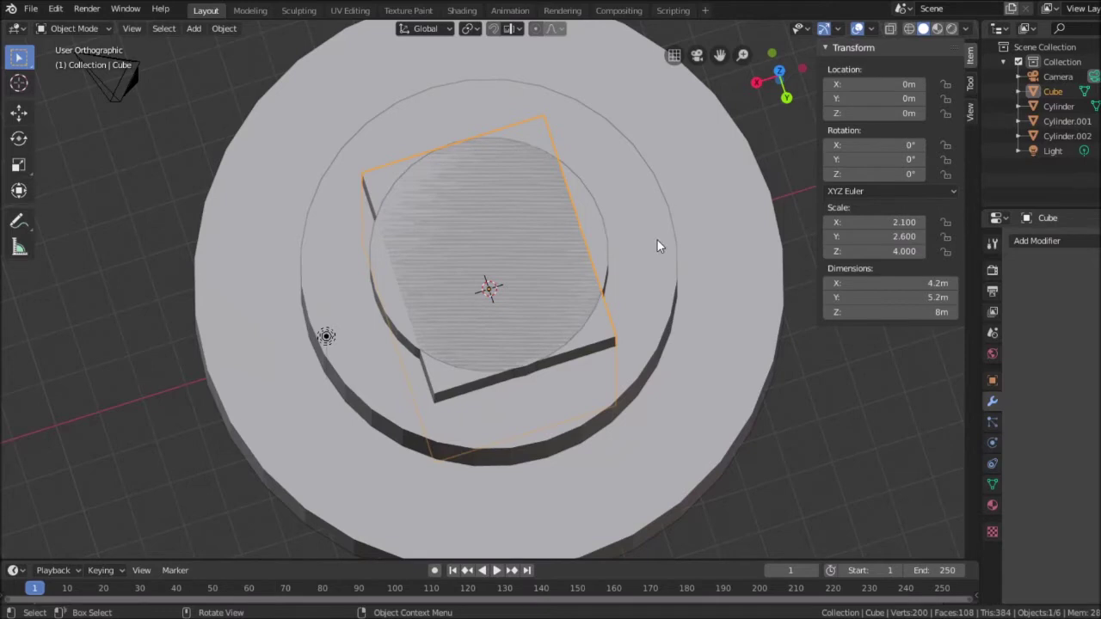
pyautogui.click(599, 234)
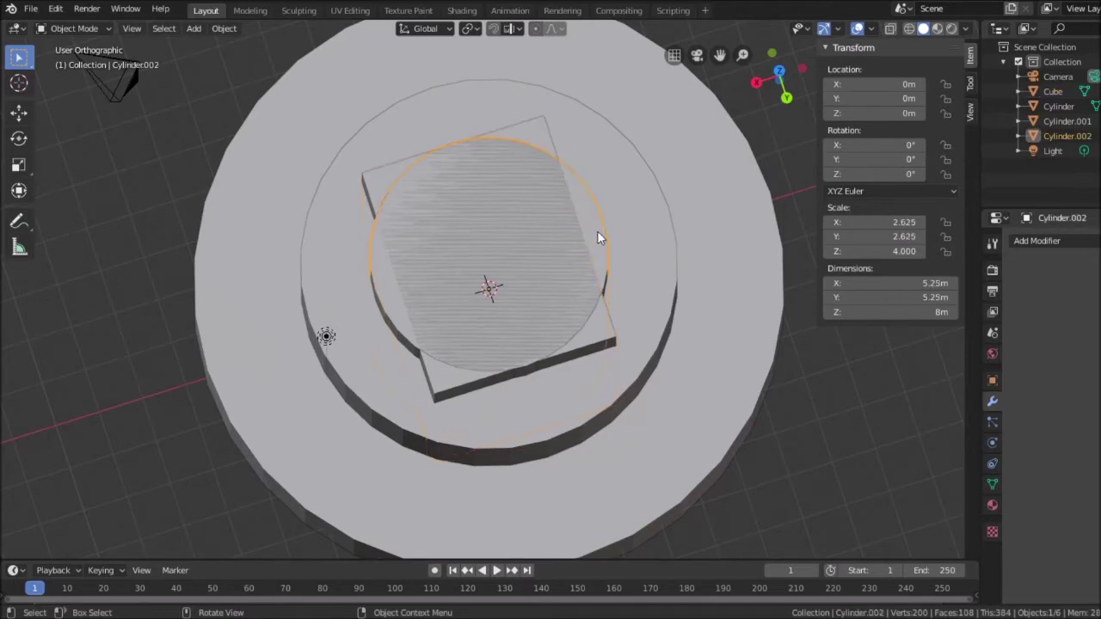
pyautogui.click(1037, 241)
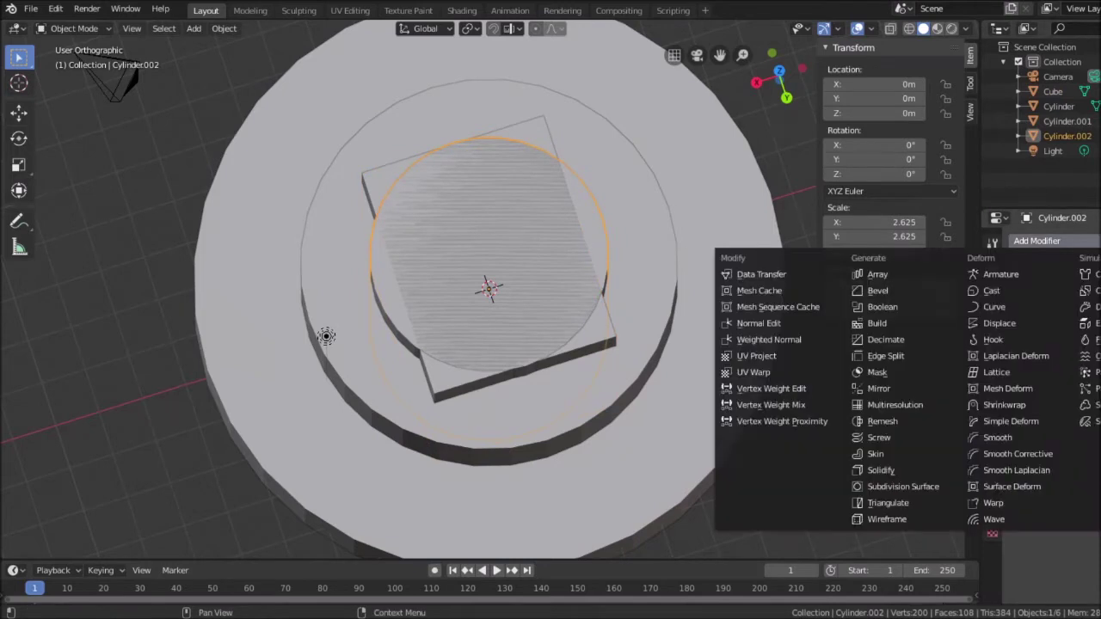
pyautogui.click(886, 290)
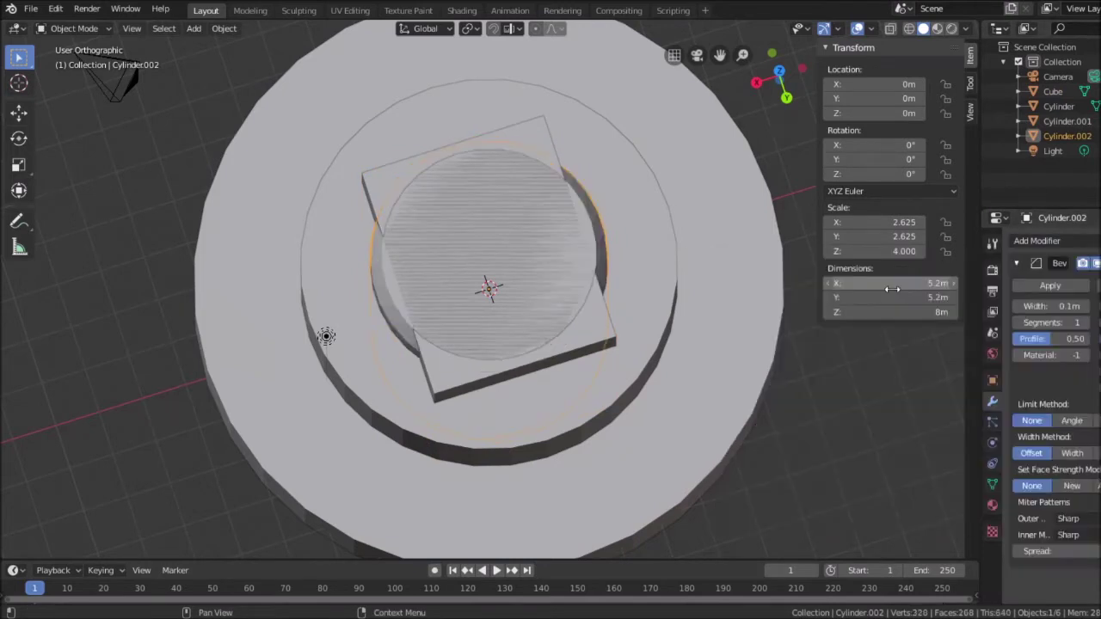
pyautogui.hotkey('ctrl', 'z')
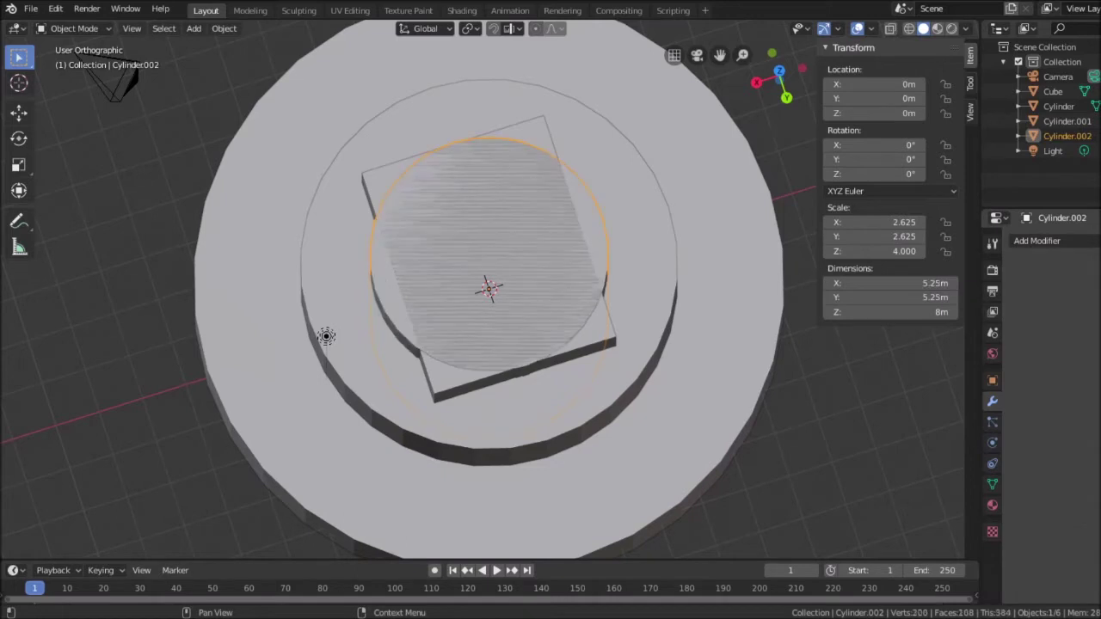
pyautogui.click(1037, 241)
pyautogui.click(885, 306)
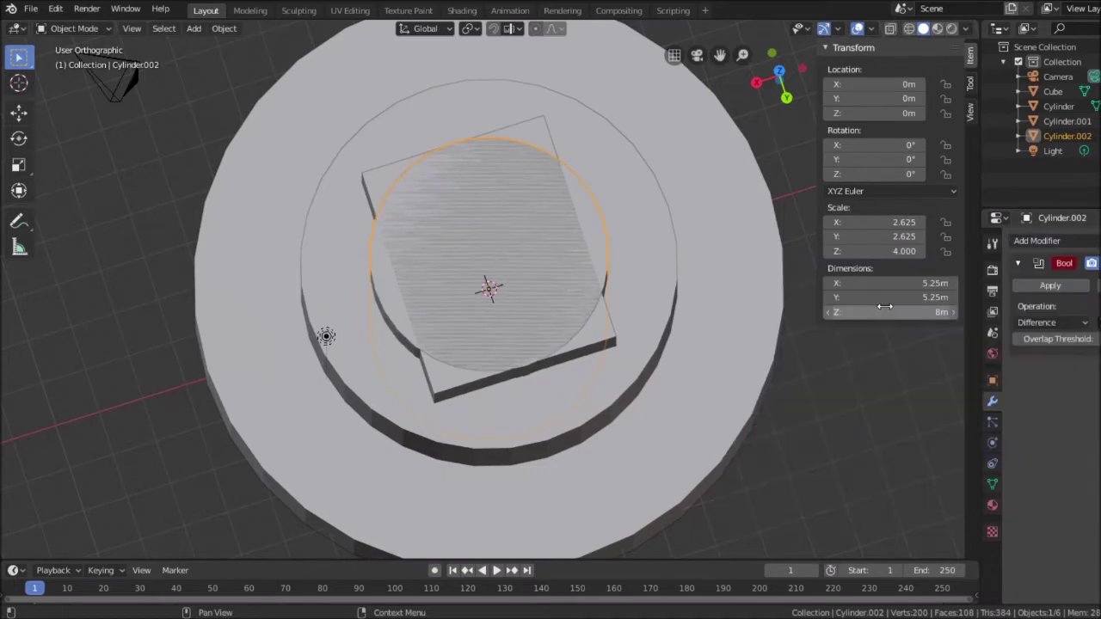
# Pick the block as the target of the innermost cylinder's Boolean modifier and set the operation to Intersect.
pyautogui.press('e')
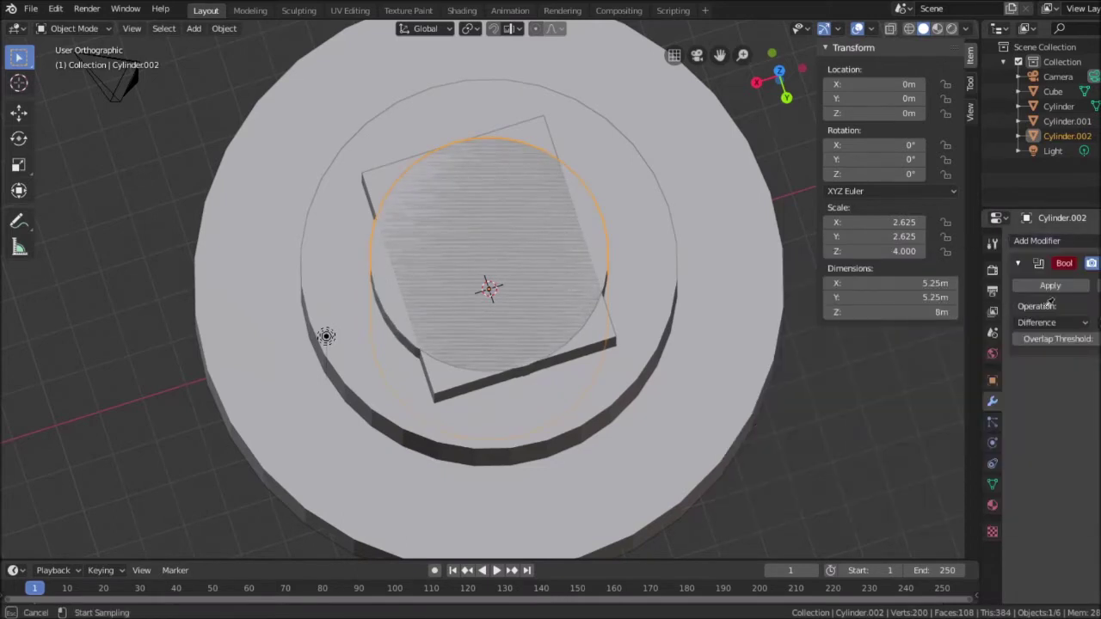
pyautogui.click(530, 139)
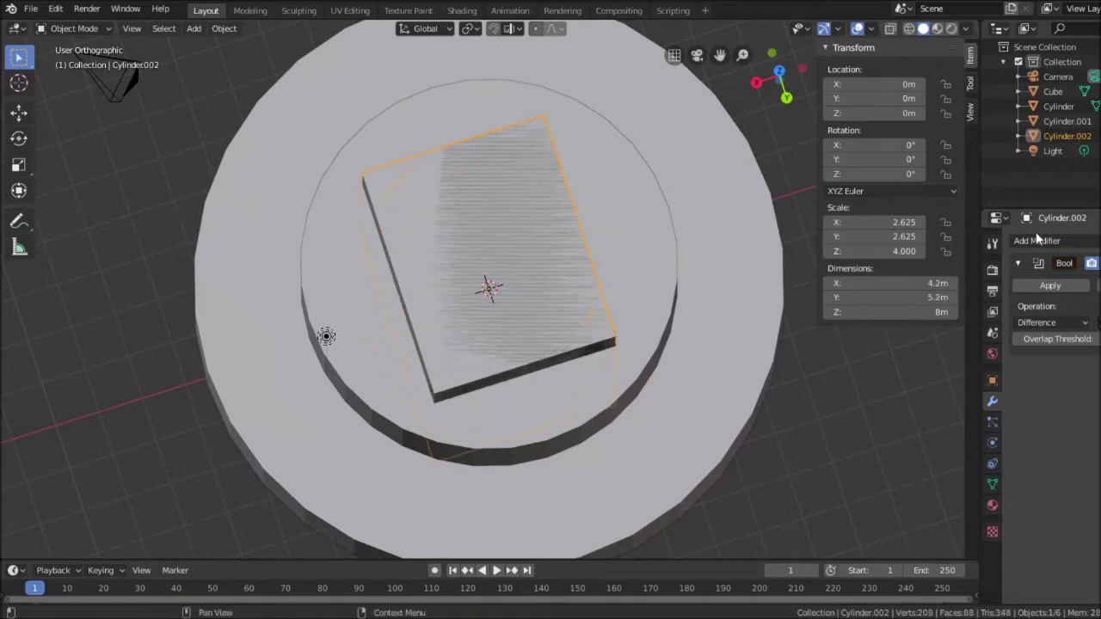
pyautogui.click(1082, 325)
pyautogui.click(1075, 339)
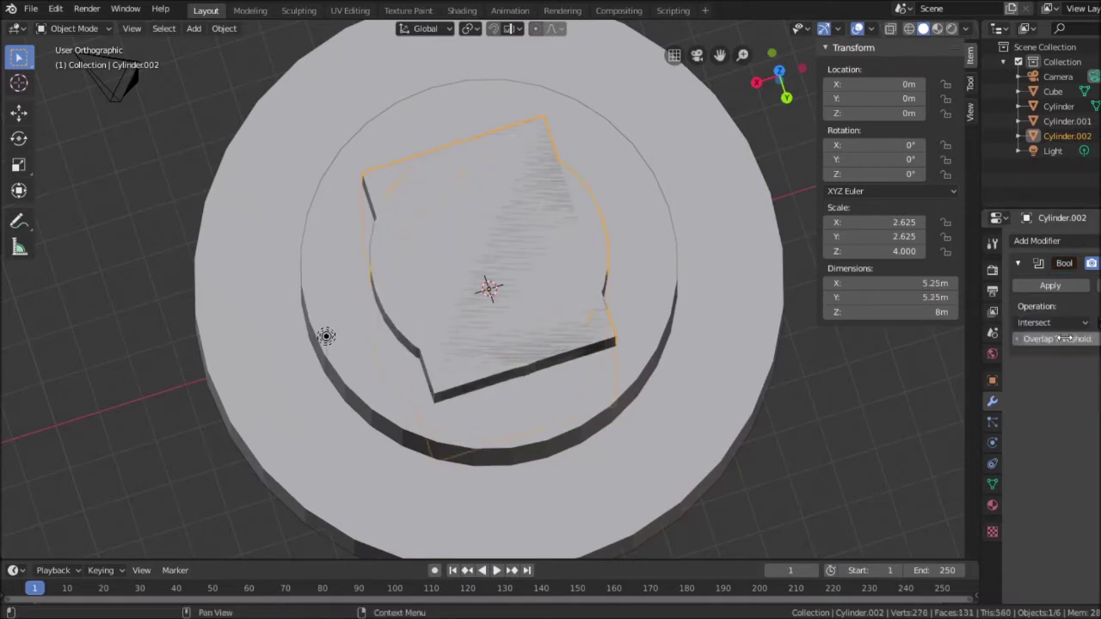
# Try the Union operation on the innermost cylinder's Boolean modifier, return it to Intersect and apply the modifier.
pyautogui.click(1079, 319)
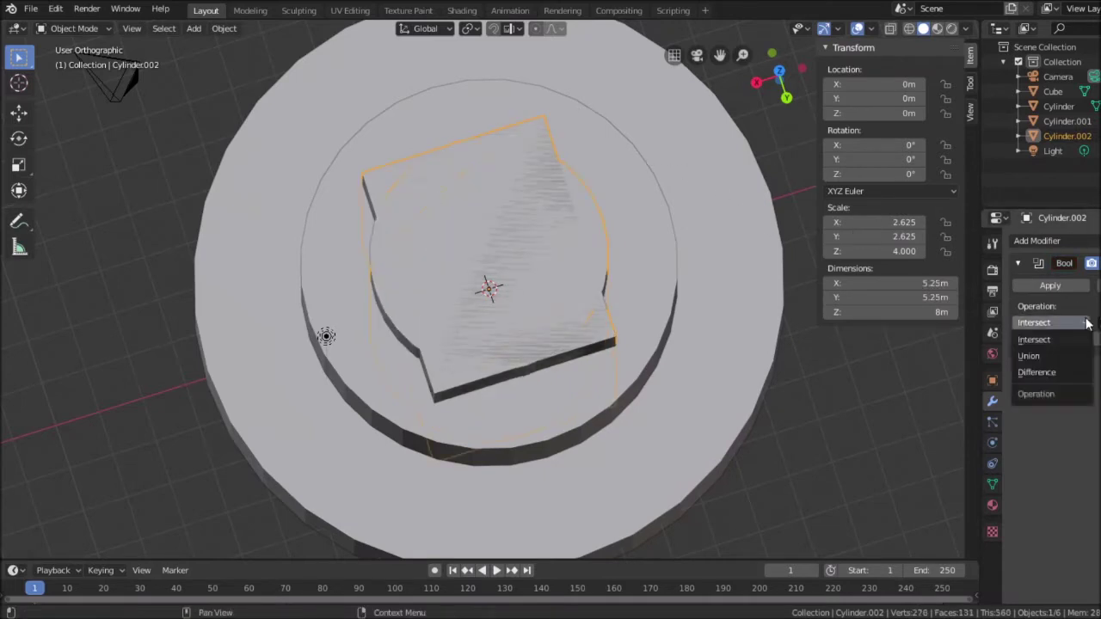
pyautogui.click(1048, 357)
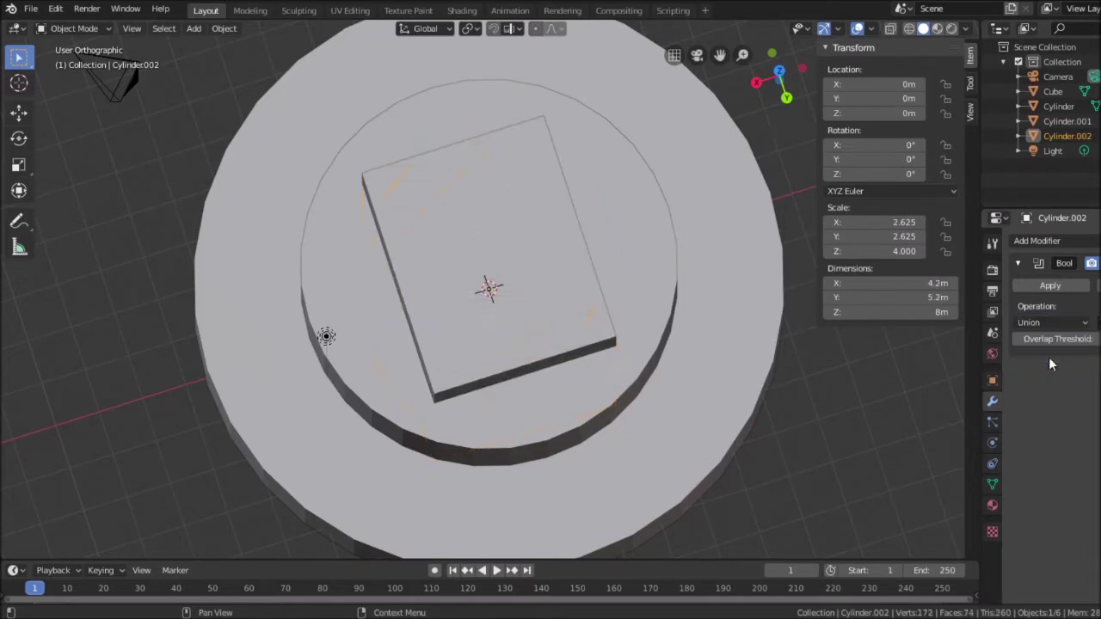
pyautogui.click(1089, 325)
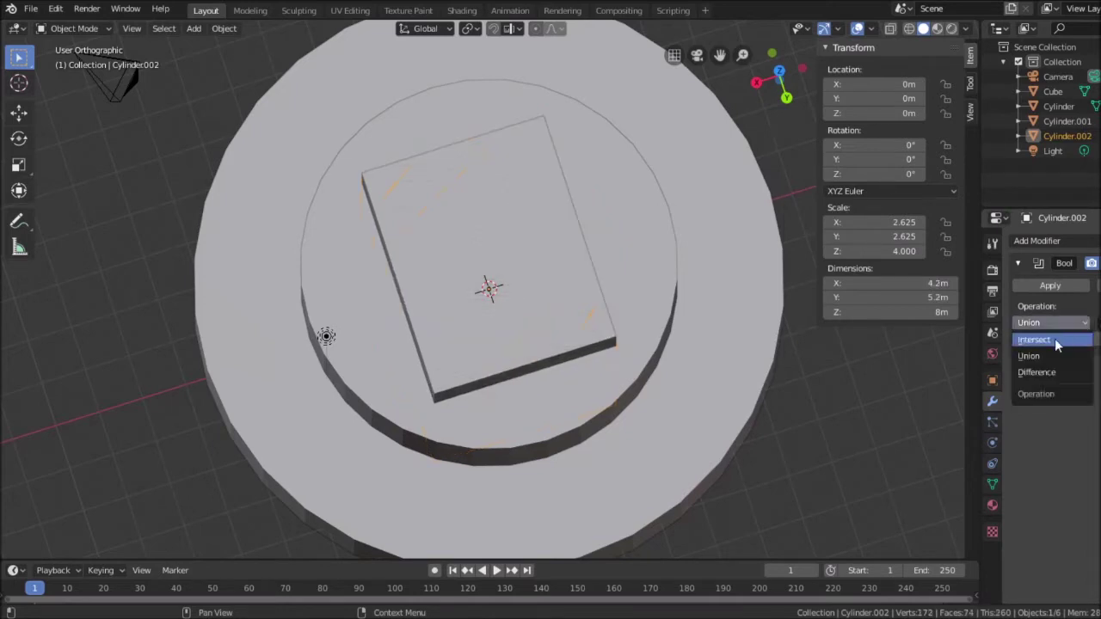
pyautogui.click(1049, 336)
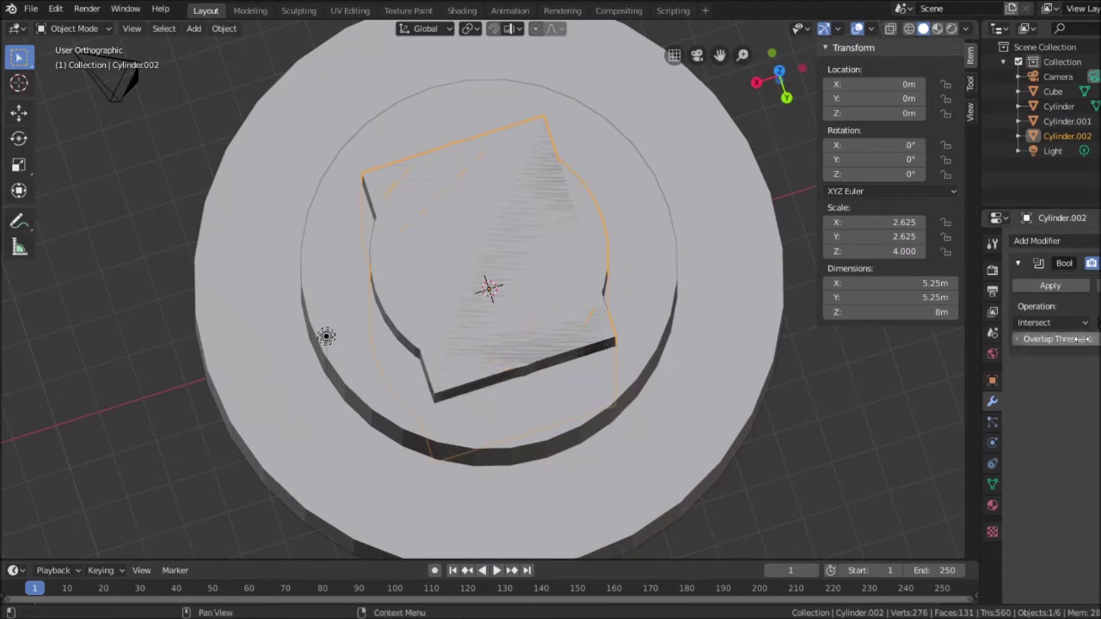
pyautogui.click(1047, 287)
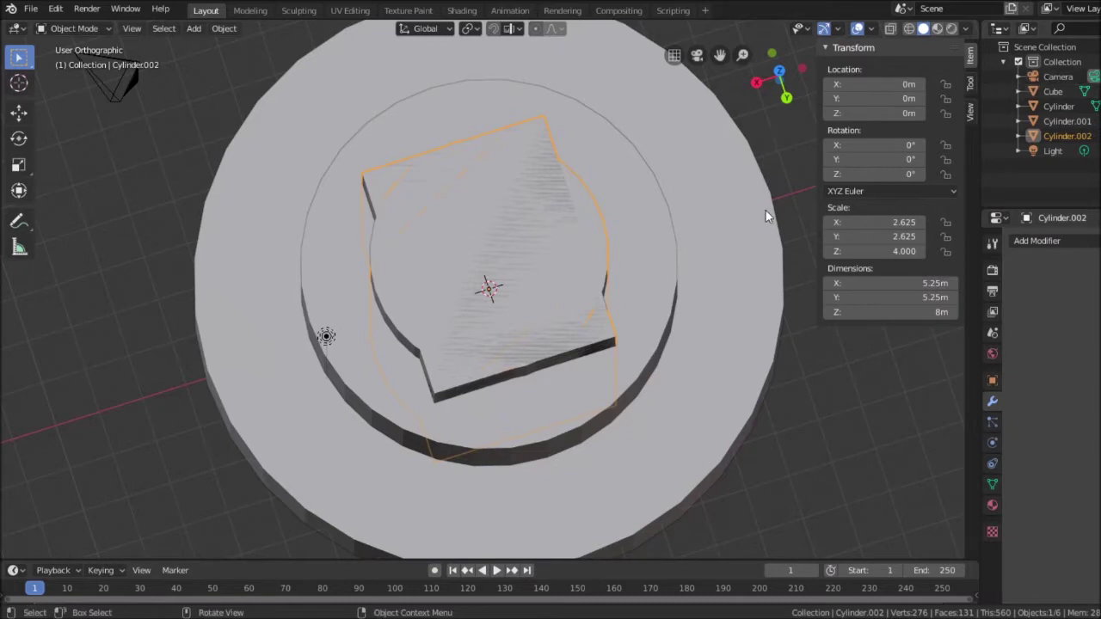
# Try deleting the innermost cylinder with the applied Boolean, and undo the deletion.
pyautogui.click(1056, 122)
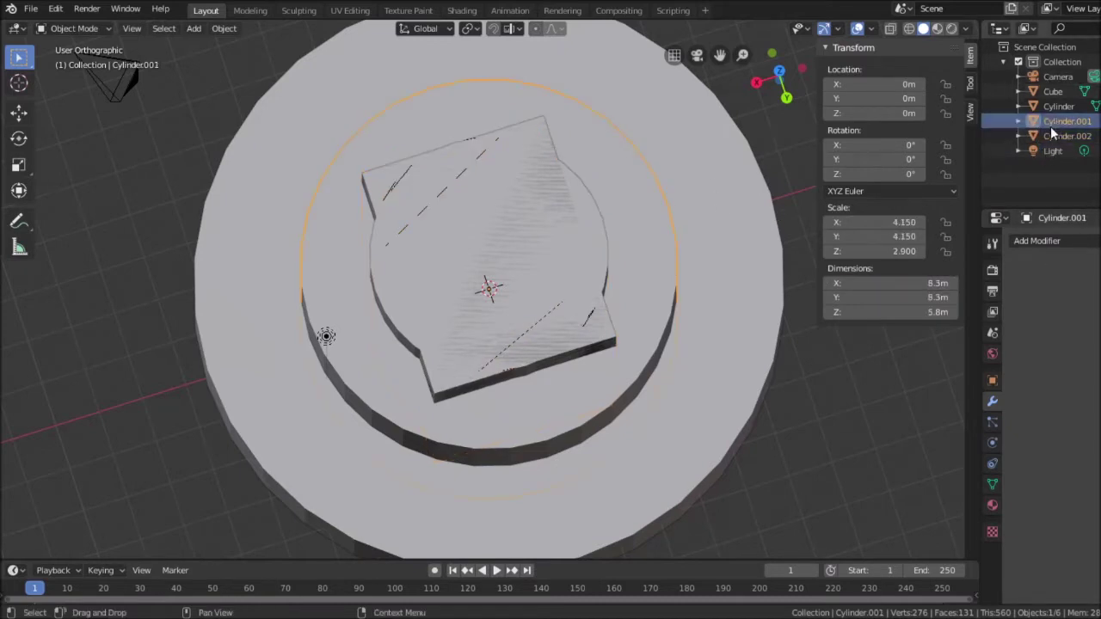
pyautogui.click(1058, 107)
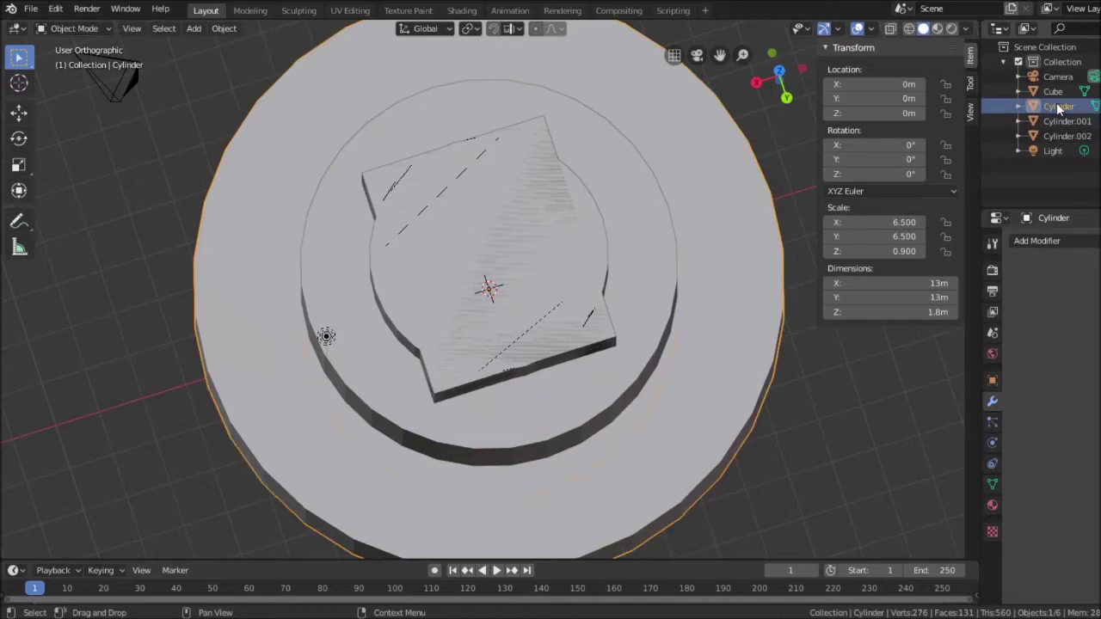
pyautogui.click(592, 219)
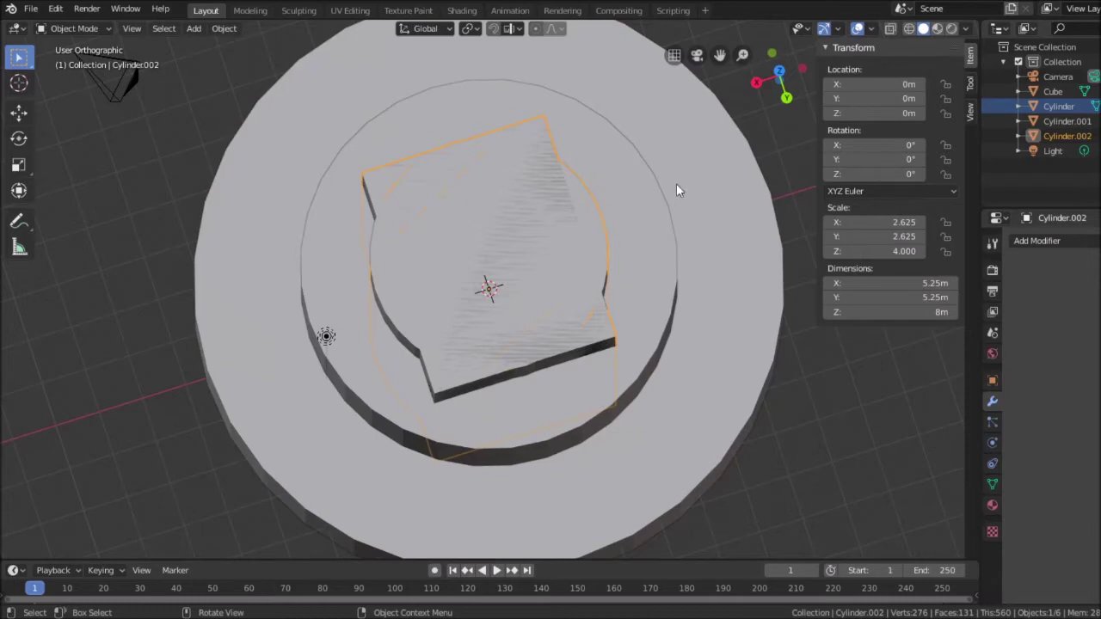
pyautogui.moveTo(792, 191)
pyautogui.mouseDown(button='middle')
pyautogui.moveTo(802, 130)
pyautogui.moveTo(773, 188)
pyautogui.moveTo(616, 105)
pyautogui.moveTo(720, 78)
pyautogui.moveTo(759, 115)
pyautogui.moveTo(766, 187)
pyautogui.moveTo(787, 125)
pyautogui.moveTo(817, 174)
pyautogui.moveTo(808, 187)
pyautogui.mouseUp(button='middle')
pyautogui.scroll(1, 669, 167)
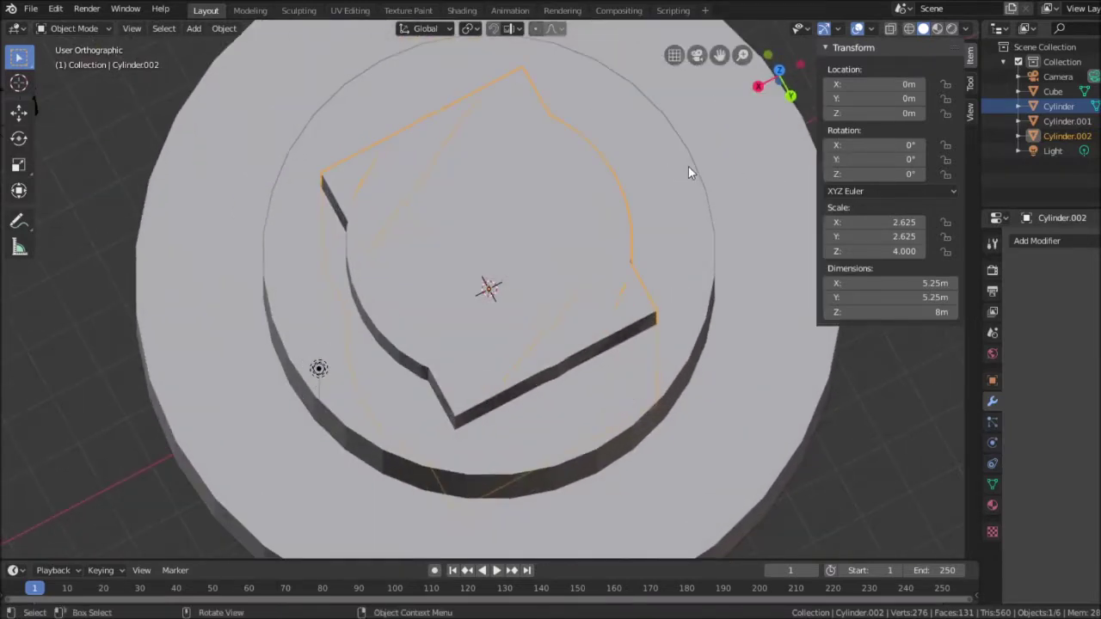
pyautogui.press('Delete')
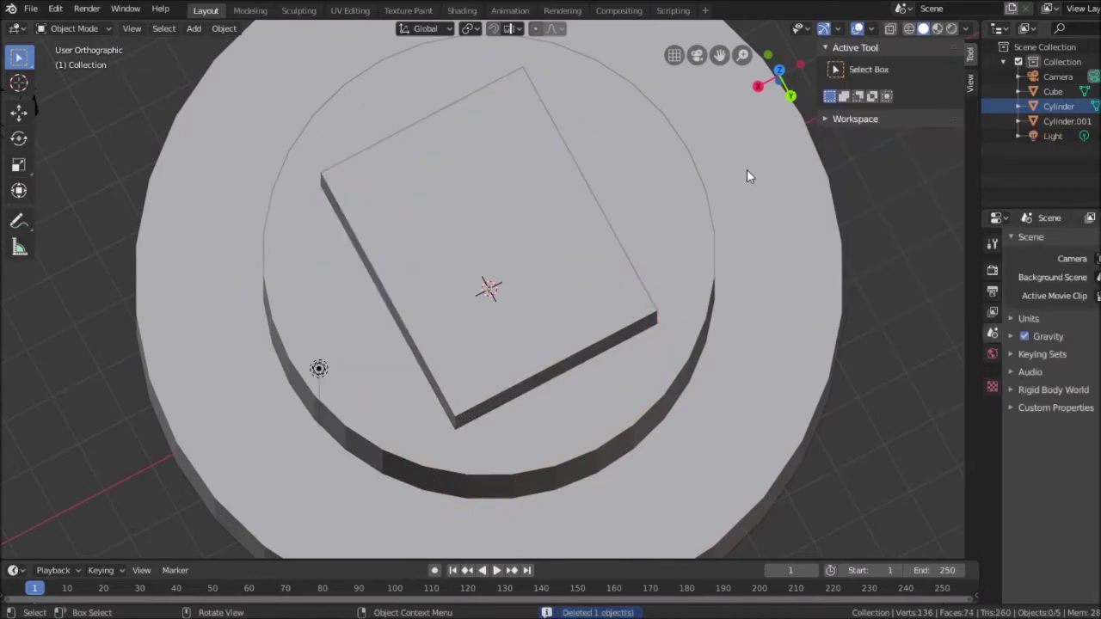
pyautogui.hotkey('ctrl', 'z')
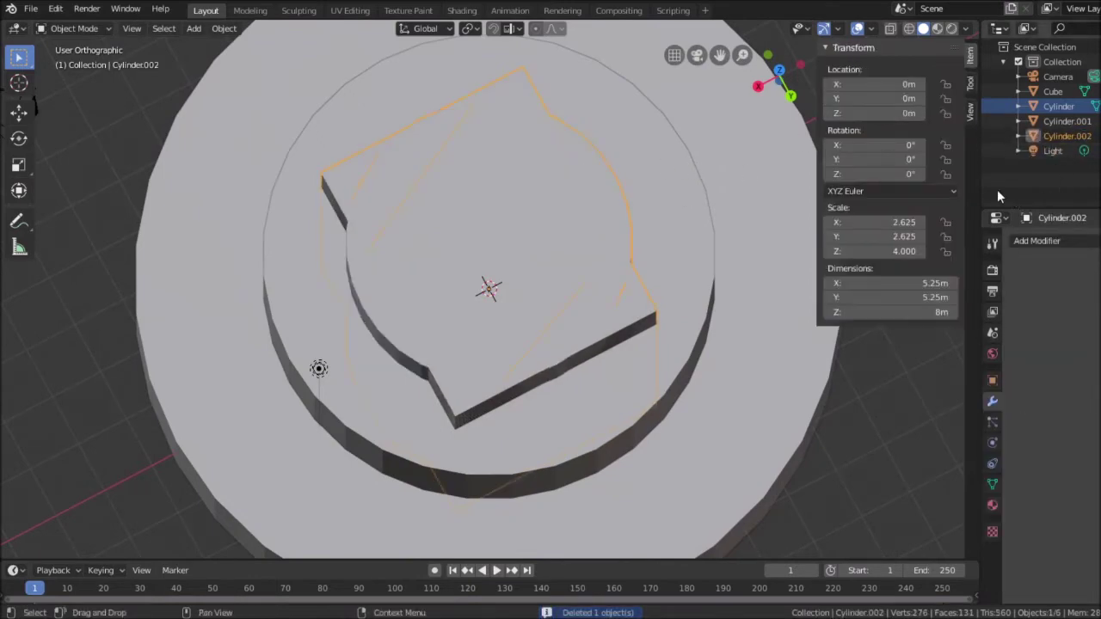
# Try deleting the block to inspect the remaining innermost shape, and undo the deletion.
pyautogui.moveTo(859, 398); pyautogui.dragTo(723, 318, button='middle')
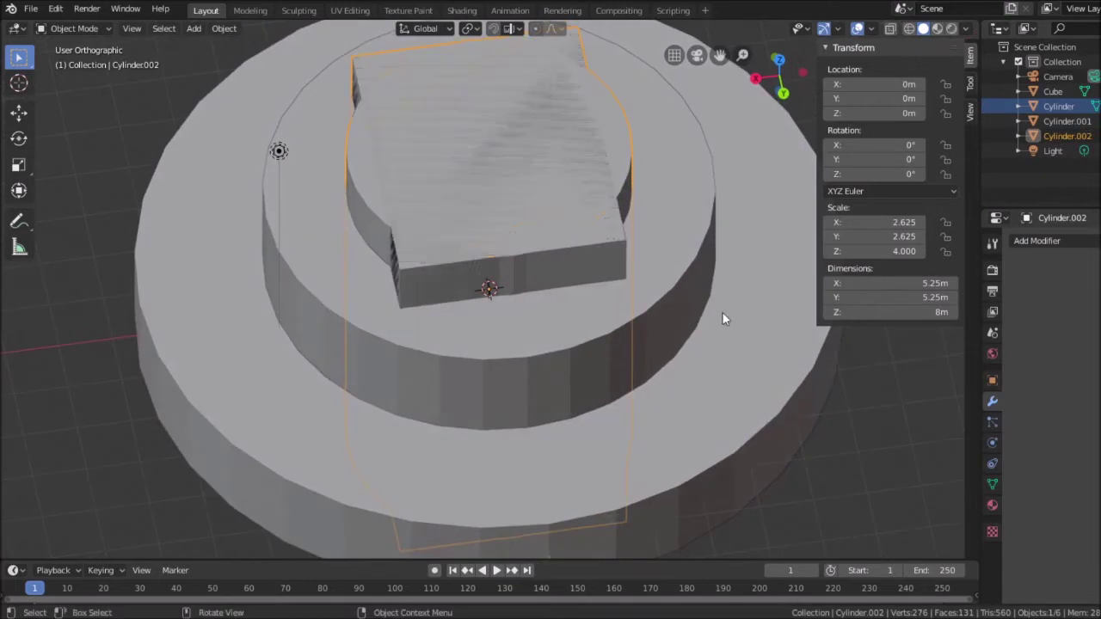
pyautogui.scroll(-2, 722, 318)
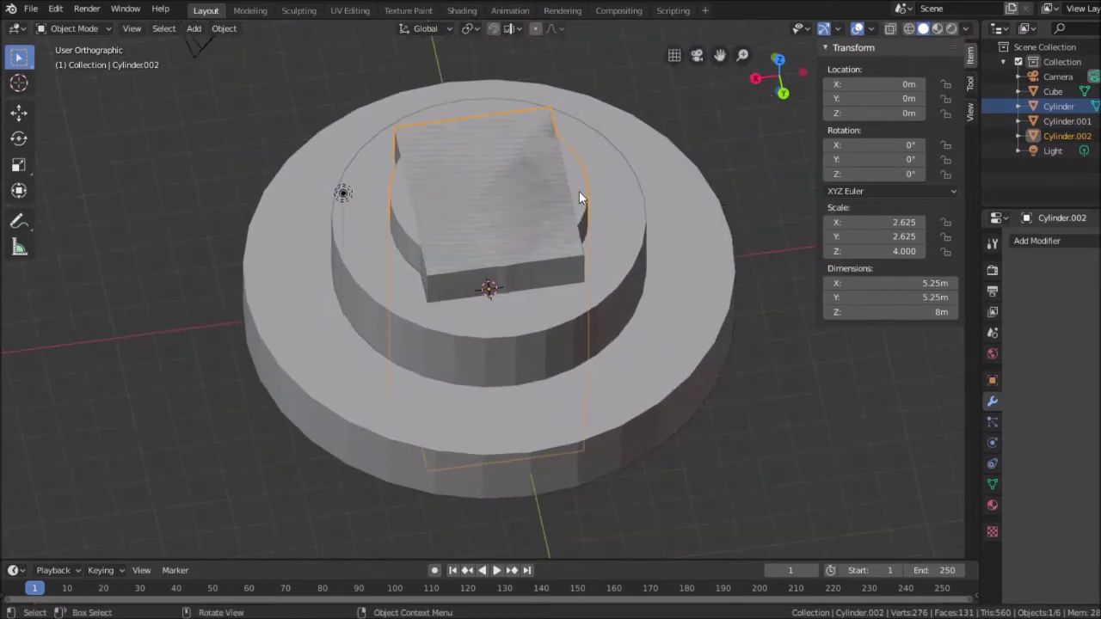
pyautogui.click(428, 273)
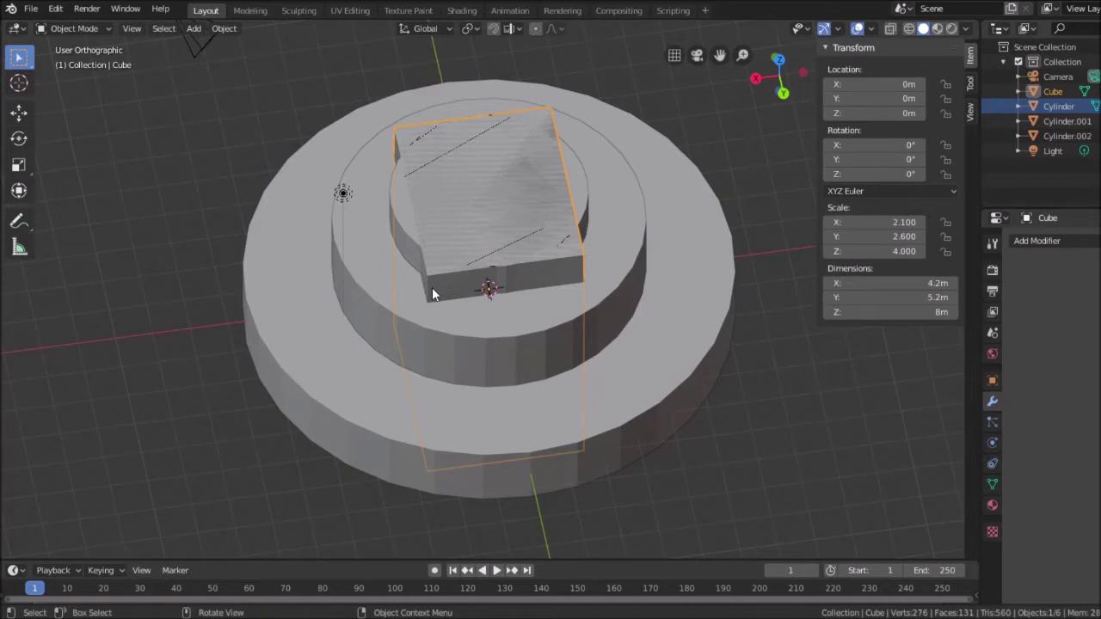
pyautogui.press('Delete')
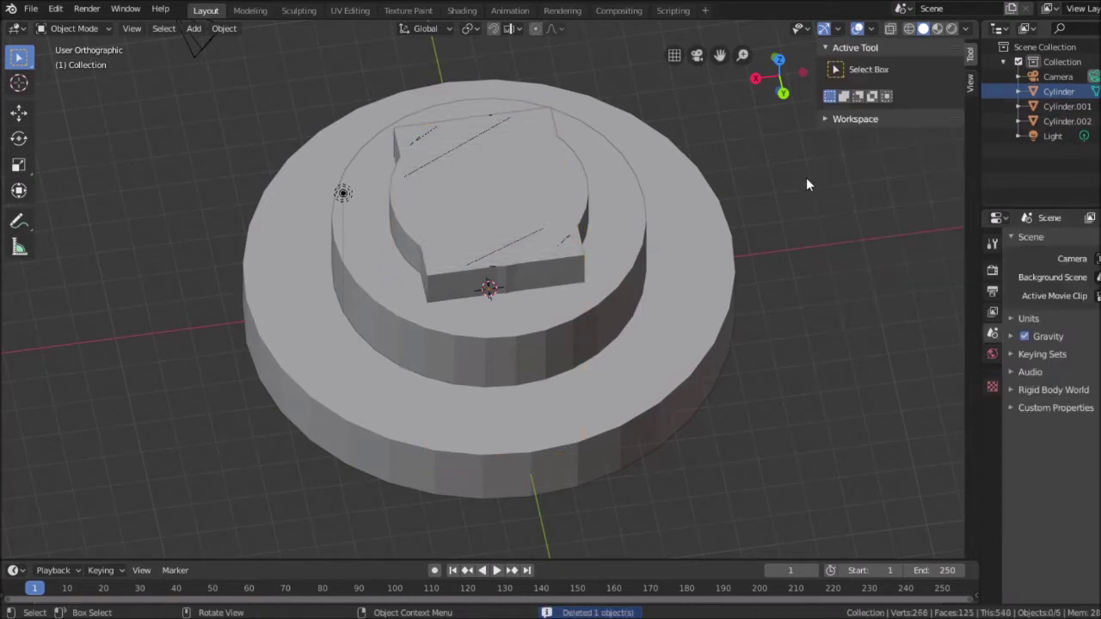
pyautogui.moveTo(806, 177); pyautogui.dragTo(849, 187, button='middle')
pyautogui.scroll(1, 849, 184)
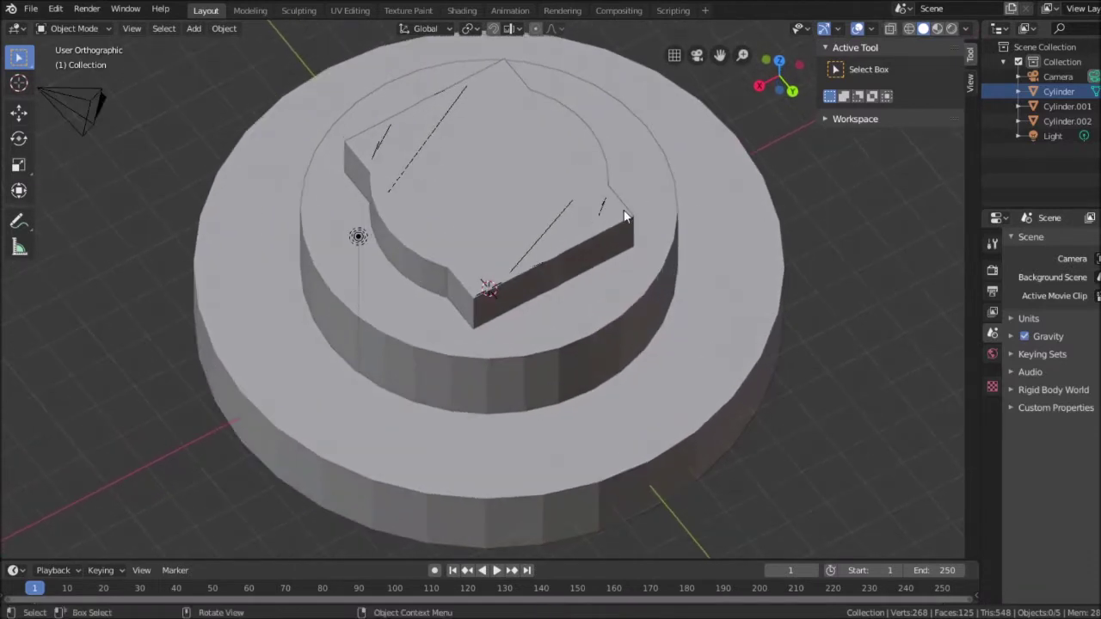
pyautogui.scroll(-2, 800, 226)
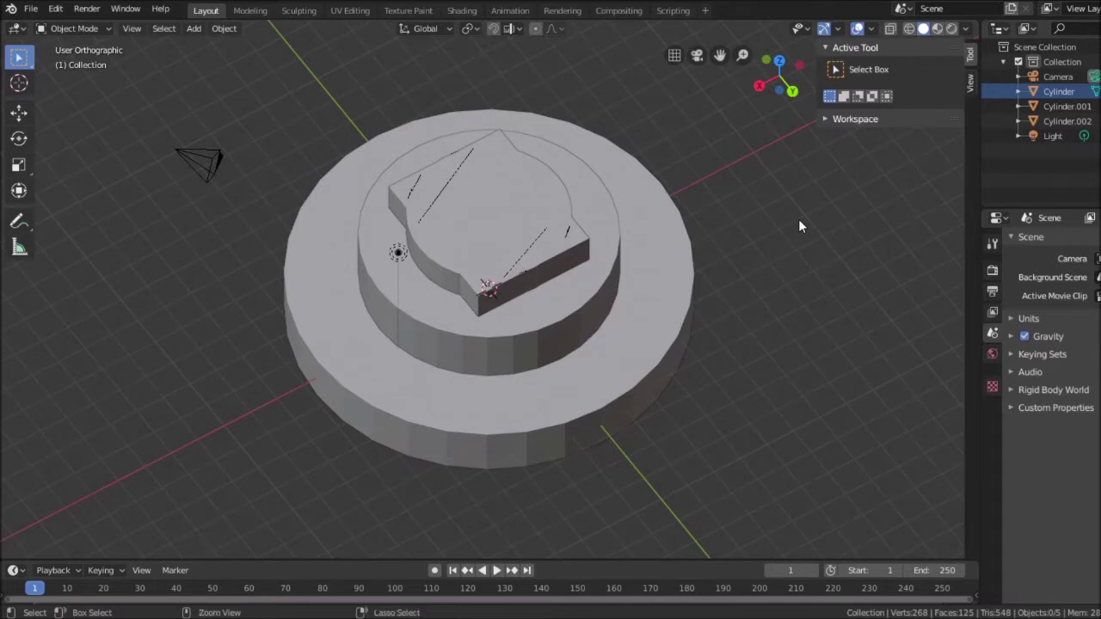
pyautogui.hotkey('ctrl', 'z')
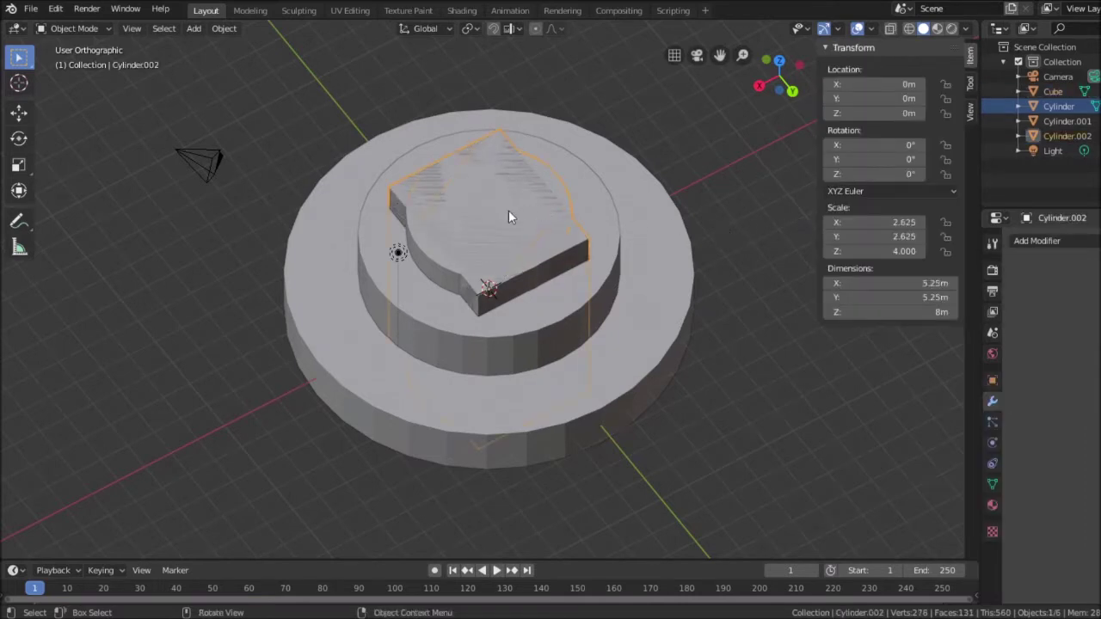
# Select the block at the centre of the part and add a Boolean modifier to it.
pyautogui.click(475, 305)
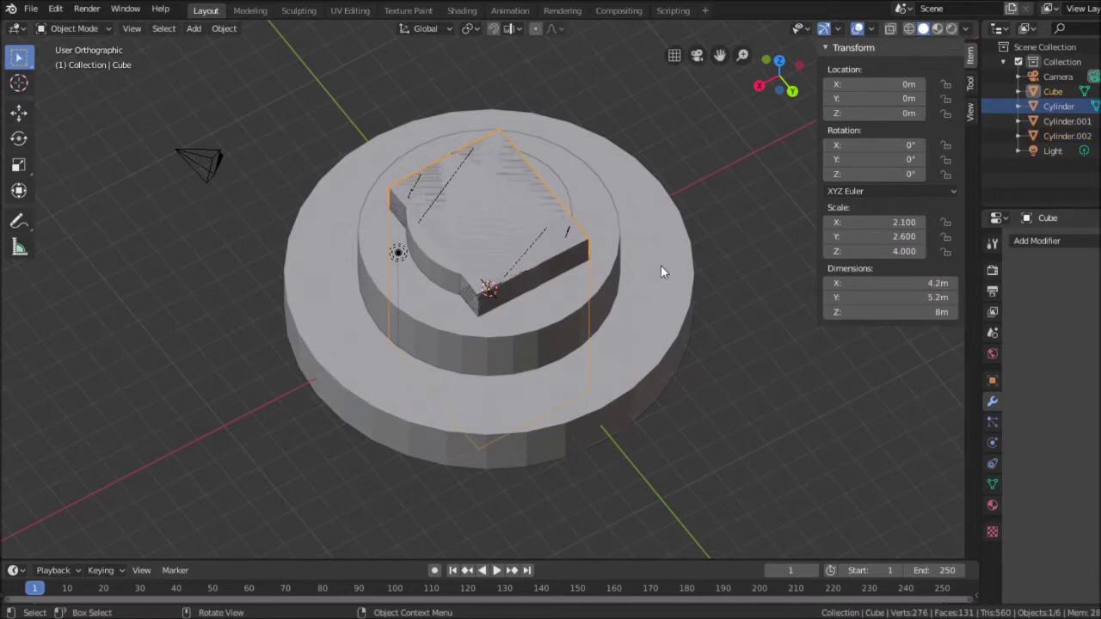
pyautogui.moveTo(751, 176); pyautogui.dragTo(766, 203, button='middle')
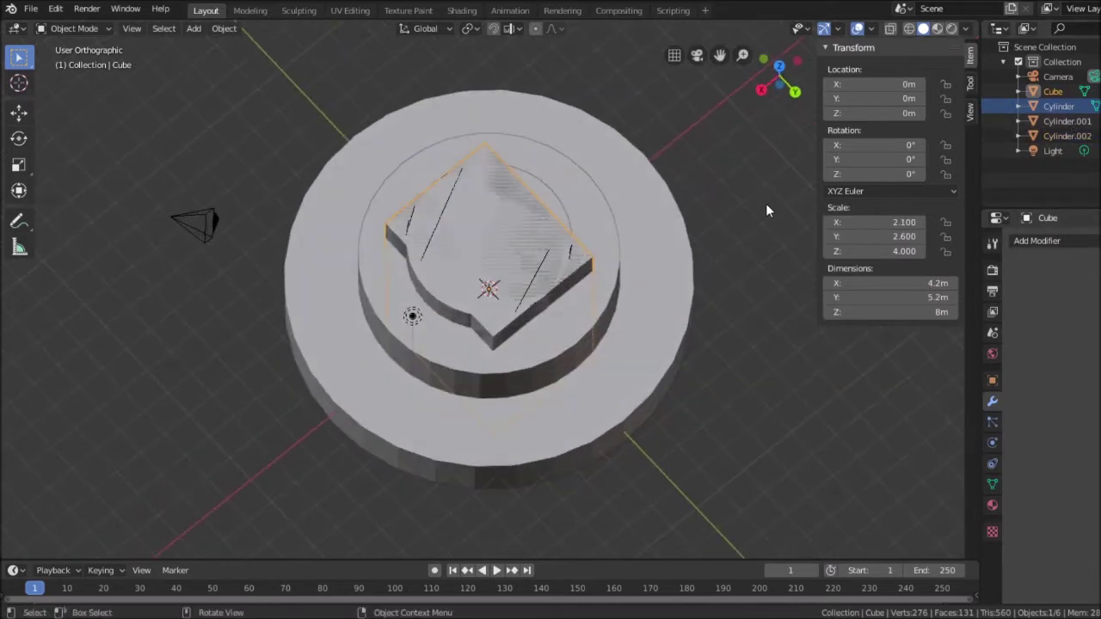
pyautogui.click(1036, 241)
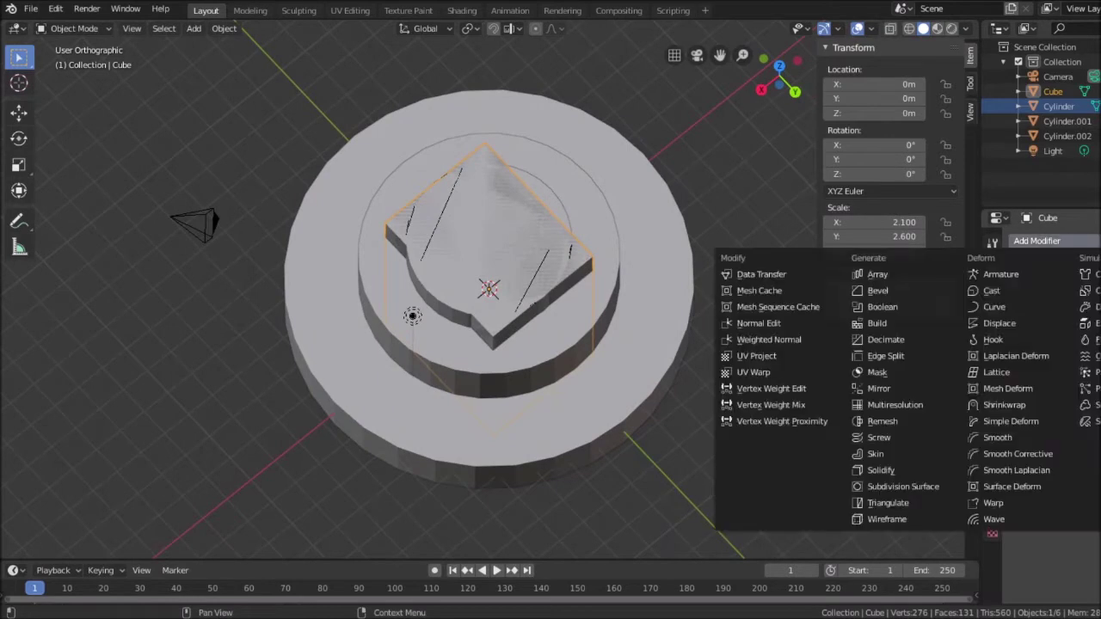
pyautogui.click(884, 308)
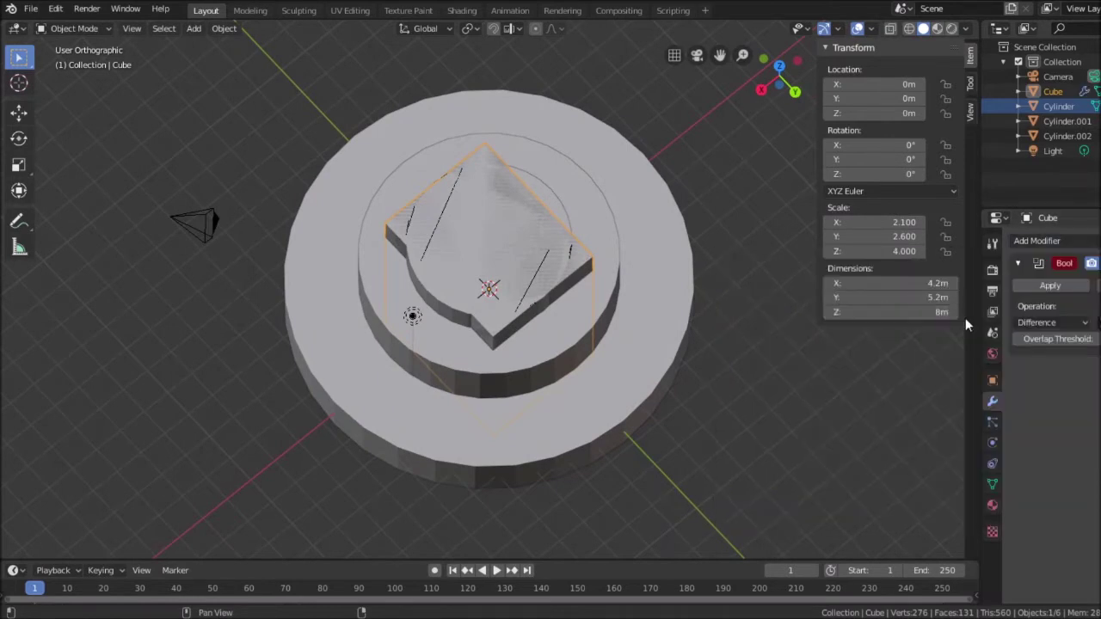
# Pick the innermost cylinder as the target of the block's Boolean modifier and set the operation to Intersect.
pyautogui.click(1094, 322)
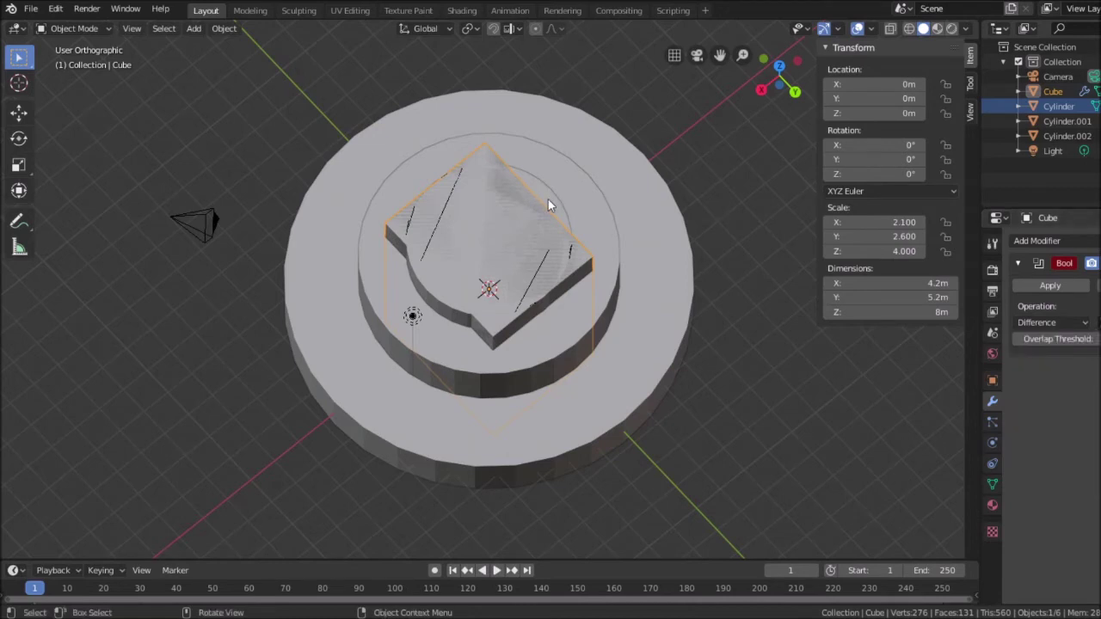
pyautogui.press('e')
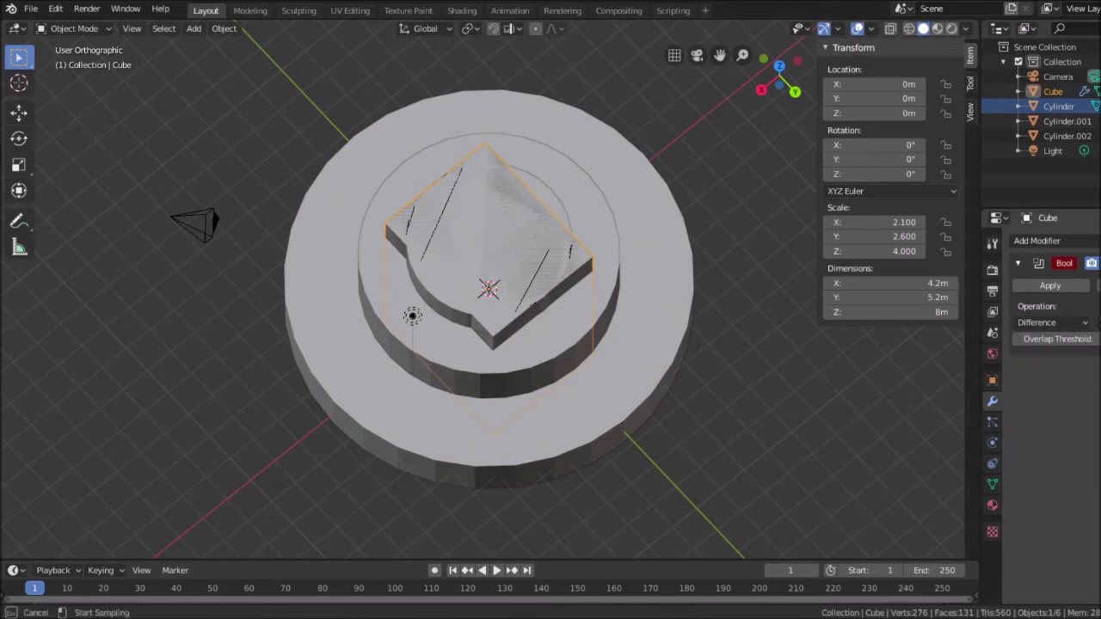
pyautogui.click(556, 207)
pyautogui.click(1063, 322)
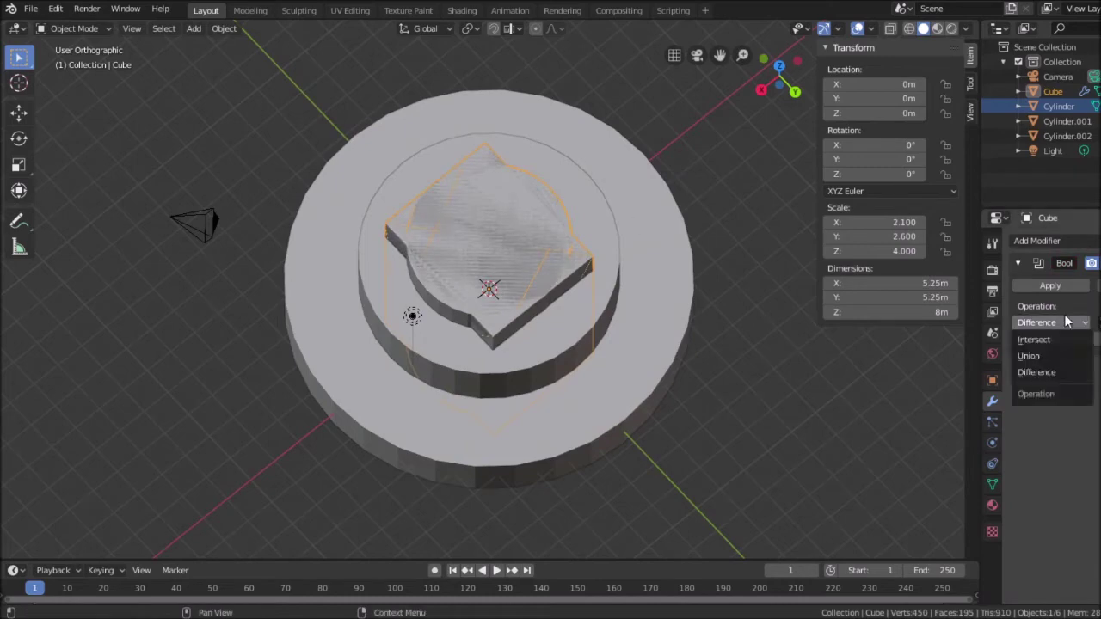
pyautogui.click(1041, 340)
# Try the Union operation on the block's Boolean modifier, return it to Intersect and apply the modifier.
pyautogui.moveTo(753, 200)
pyautogui.mouseDown(button='middle')
pyautogui.moveTo(712, 266)
pyautogui.moveTo(679, 216)
pyautogui.moveTo(740, 46)
pyautogui.moveTo(801, 532)
pyautogui.moveTo(781, 545)
pyautogui.moveTo(754, 21)
pyautogui.moveTo(725, 199)
pyautogui.moveTo(714, 229)
pyautogui.moveTo(700, 233)
pyautogui.moveTo(737, 195)
pyautogui.mouseUp(button='middle')
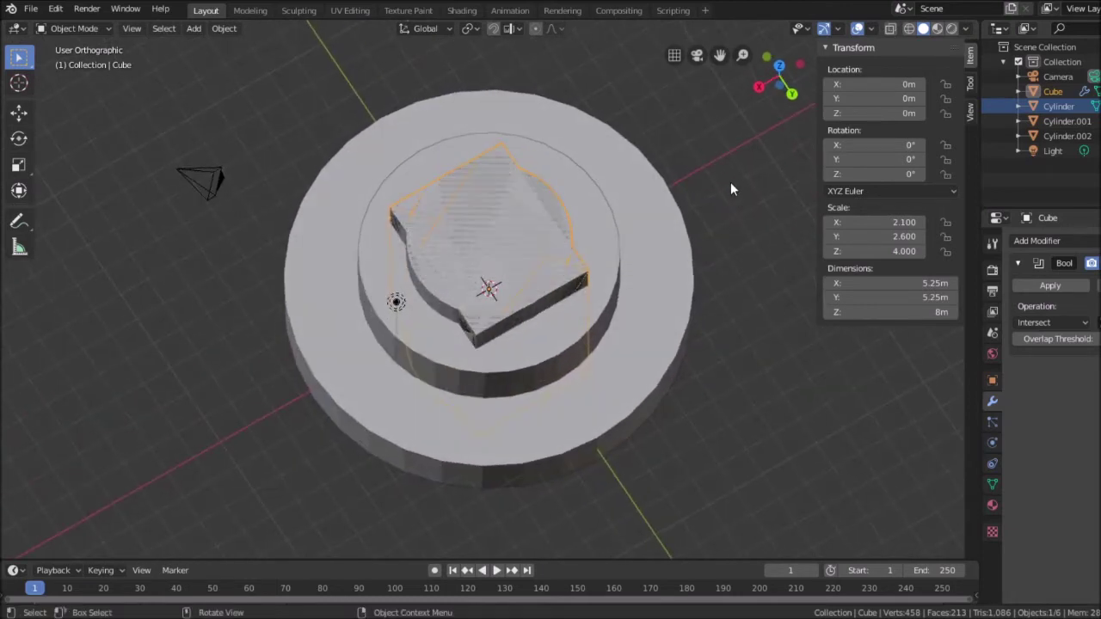
pyautogui.click(1086, 323)
pyautogui.click(1046, 355)
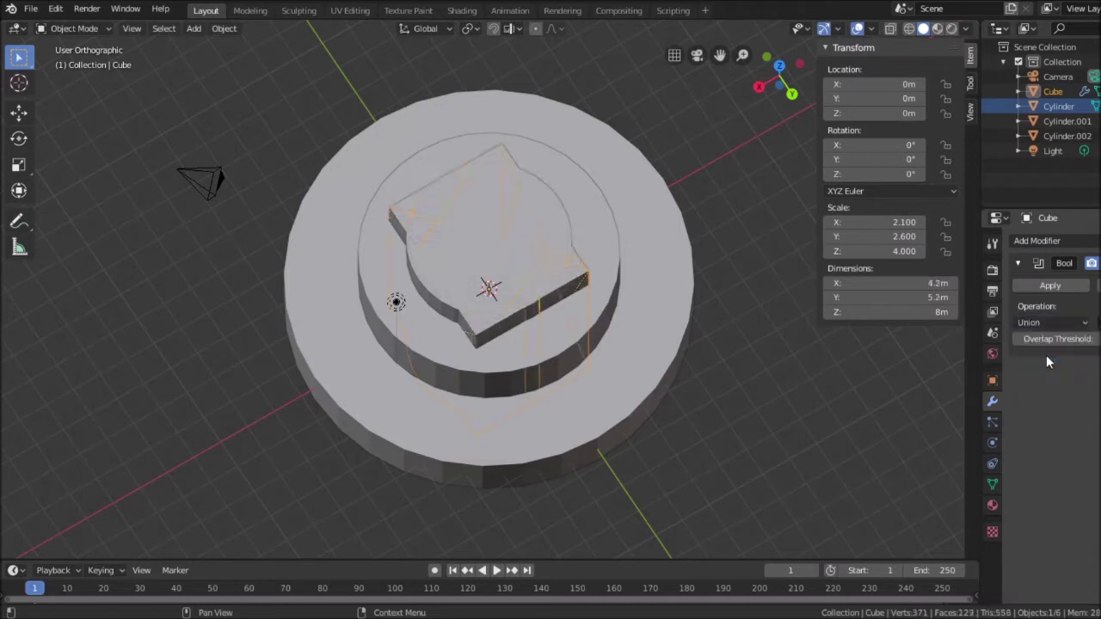
pyautogui.click(1084, 323)
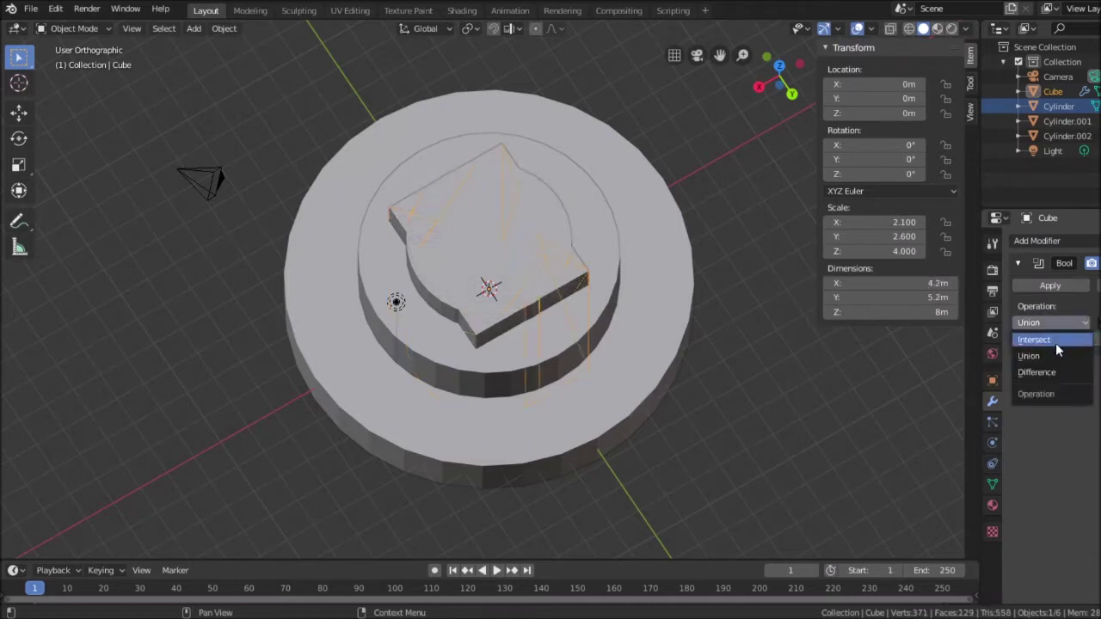
pyautogui.click(1056, 341)
pyautogui.click(1048, 286)
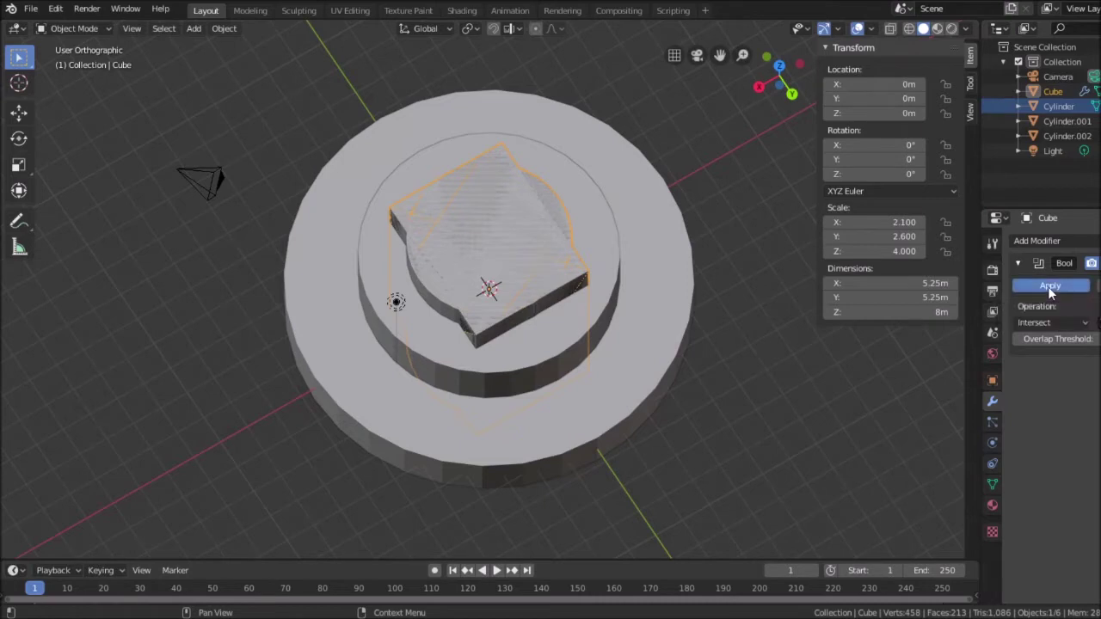
# Try hiding the 8.3 m middle cylinder to inspect the shape at the centre, and undo the hiding.
pyautogui.click(574, 267)
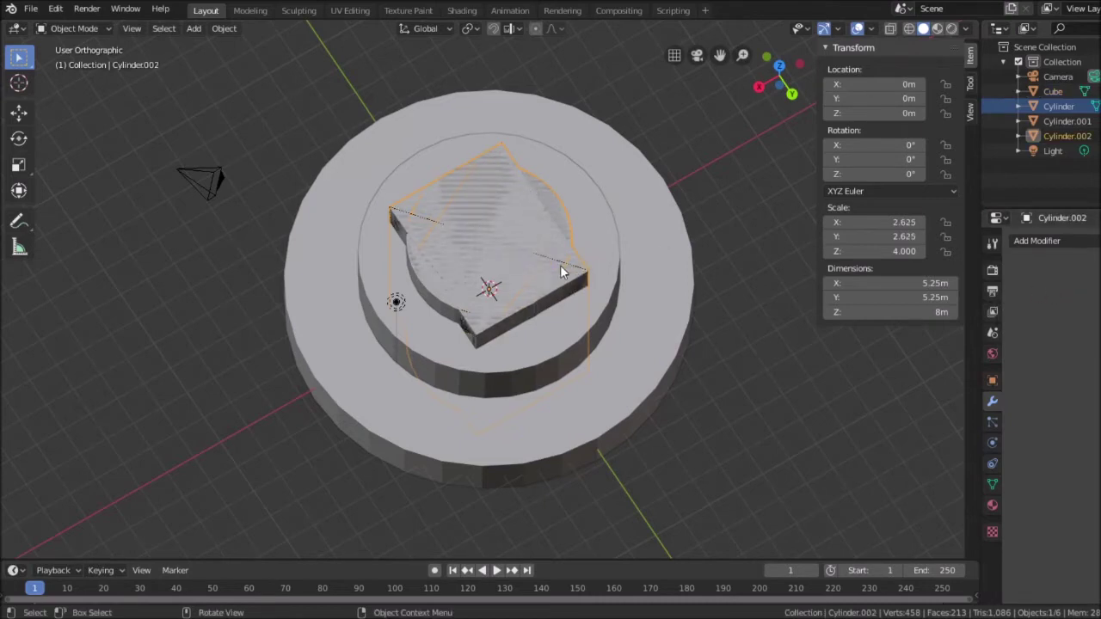
pyautogui.click(1074, 138)
pyautogui.hotkey('alt', 'a')
pyautogui.press('h')
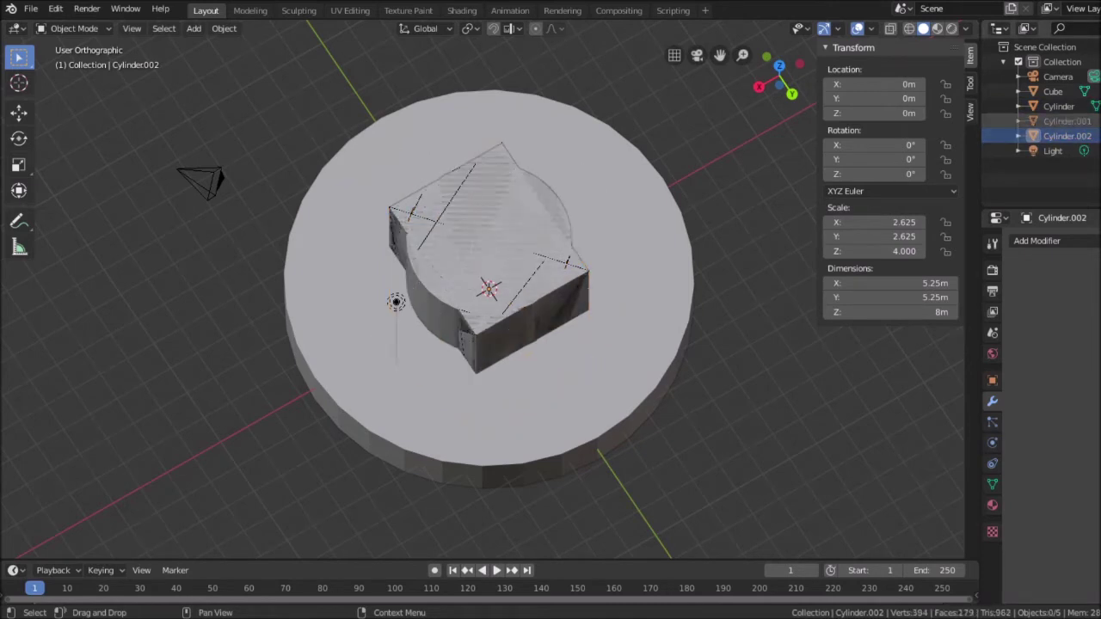
pyautogui.hotkey('ctrl', 'z')
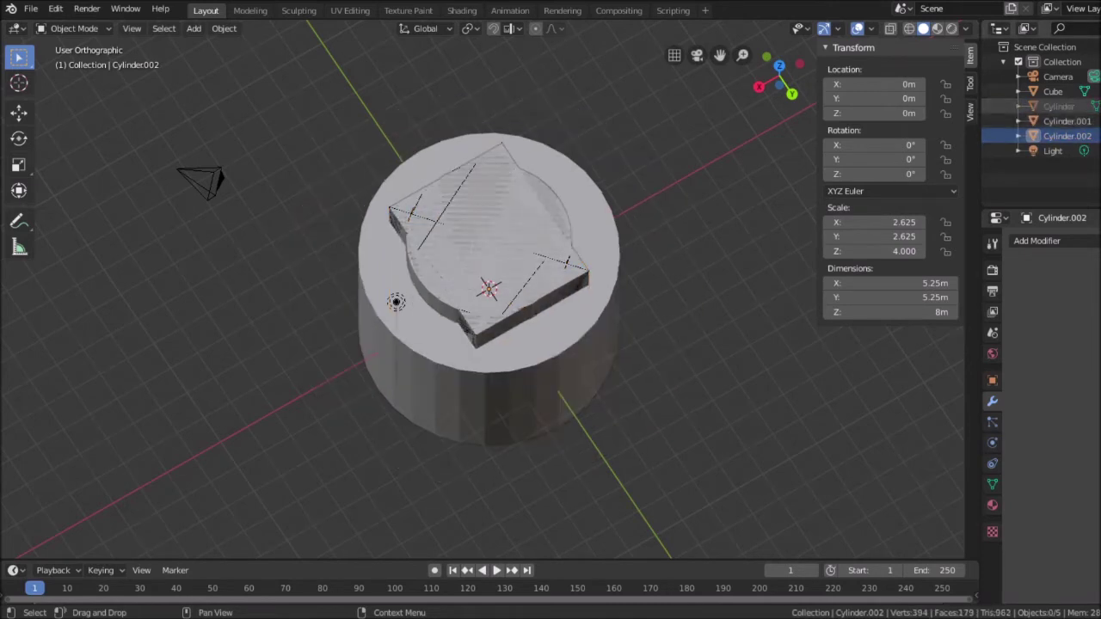
# Try hiding the 13 m base cylinder to inspect the central shape, and step back and forth through the recent changes.
pyautogui.press('h')
pyautogui.hotkey('ctrl', 'z')
pyautogui.hotkey('ctrl', 'shift', 'z')
pyautogui.hotkey('ctrl', 'z')
pyautogui.hotkey('ctrl', 'z')
pyautogui.hotkey('ctrl', 'shift', 'z')
pyautogui.hotkey('ctrl', 'shift', 'z')
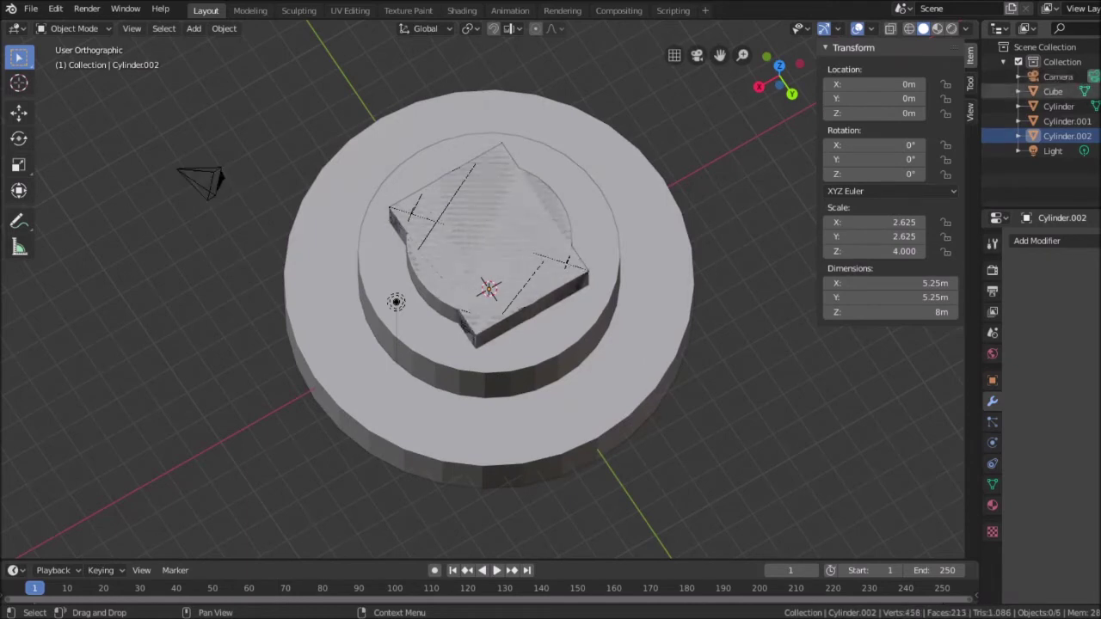
pyautogui.hotkey('ctrl', 'z')
pyautogui.hotkey('ctrl', 'z')
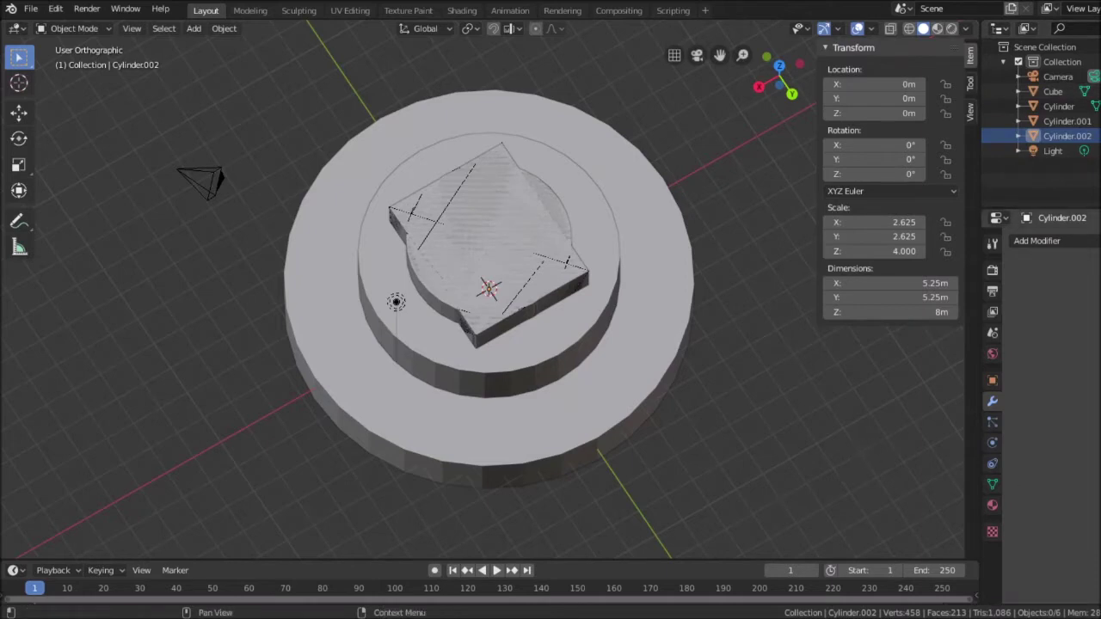
pyautogui.hotkey('ctrl', 'shift', 'z')
# Delete the block and the innermost cylinder at the centre of the part.
pyautogui.scroll(1, 490, 292)
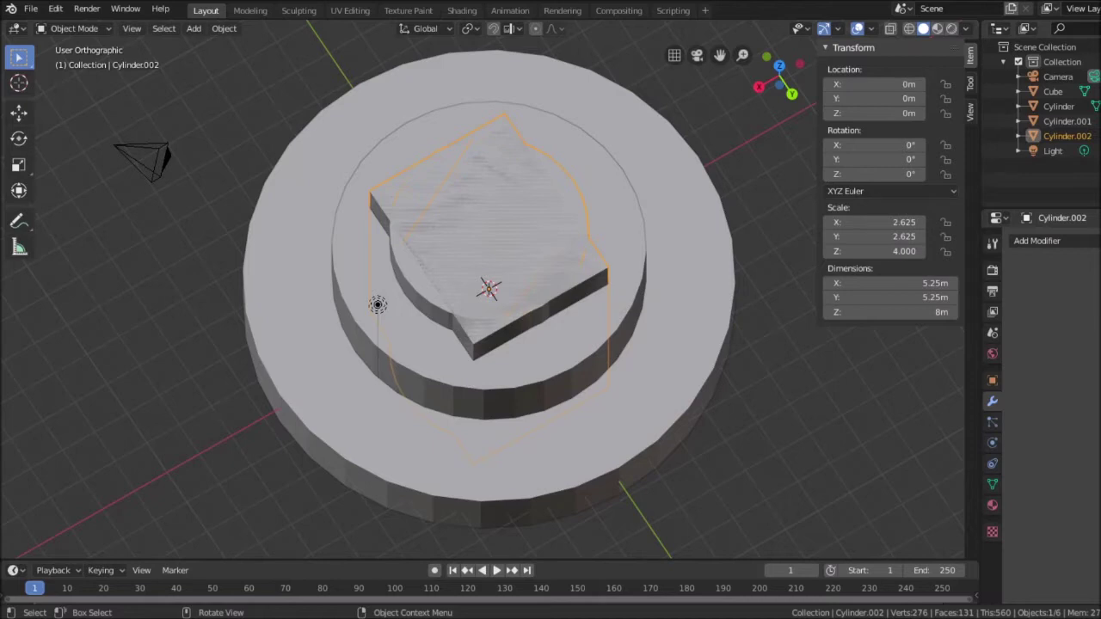
pyautogui.click(520, 216)
pyautogui.press('Delete')
pyautogui.click(520, 217)
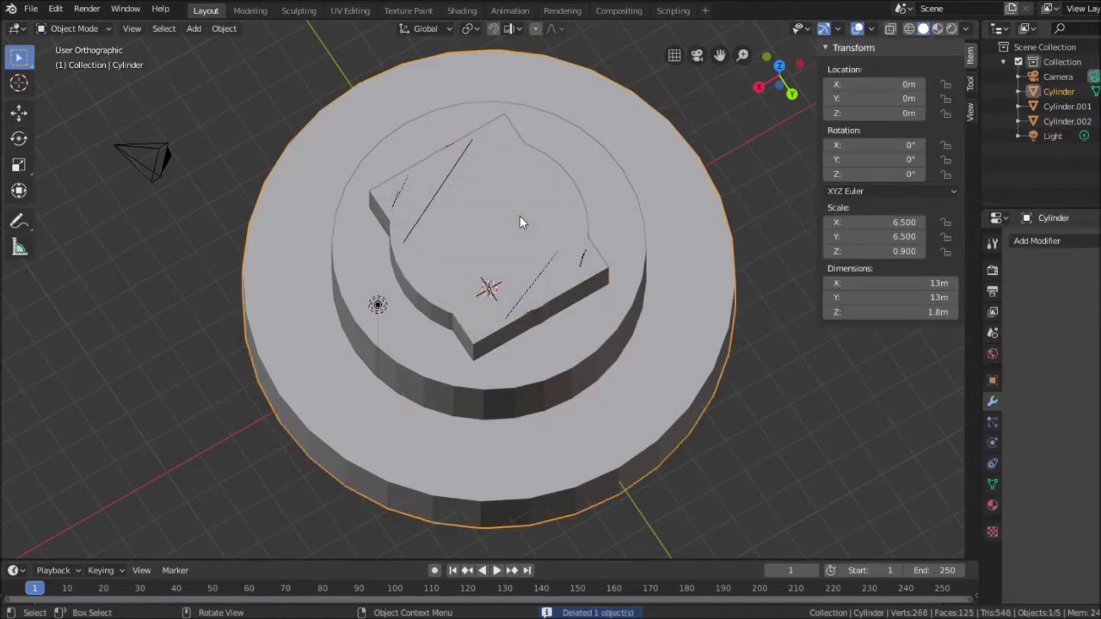
pyautogui.click(591, 272)
pyautogui.press('Delete')
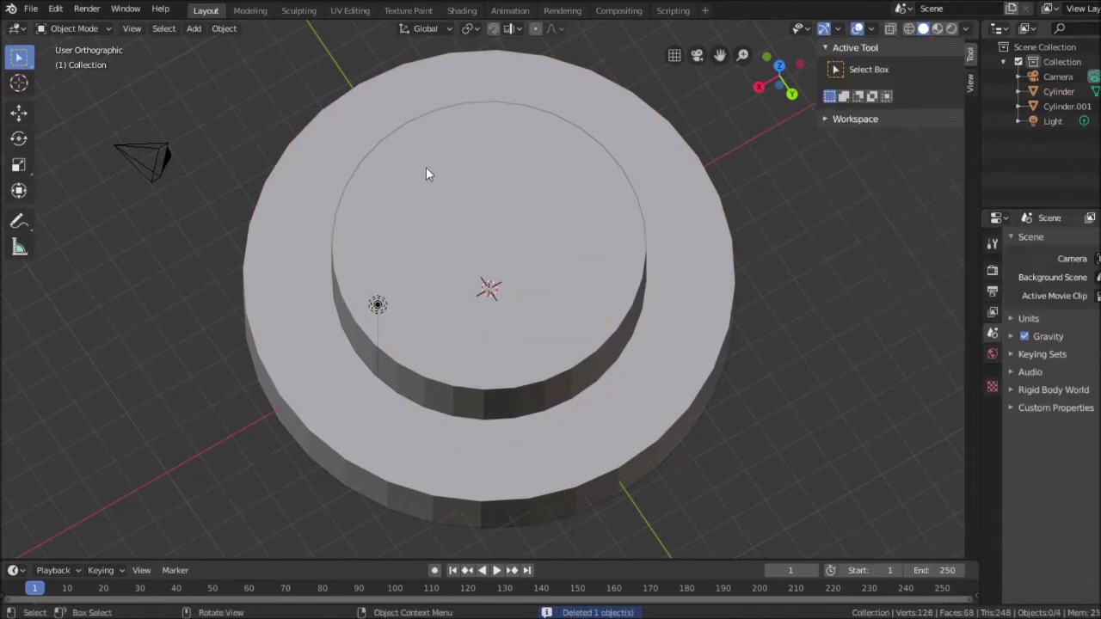
# Add a new cylinder at the origin and set its dimensions to X 5.25 m, Y 5.25 m and Z 9 m.
pyautogui.click(194, 28)
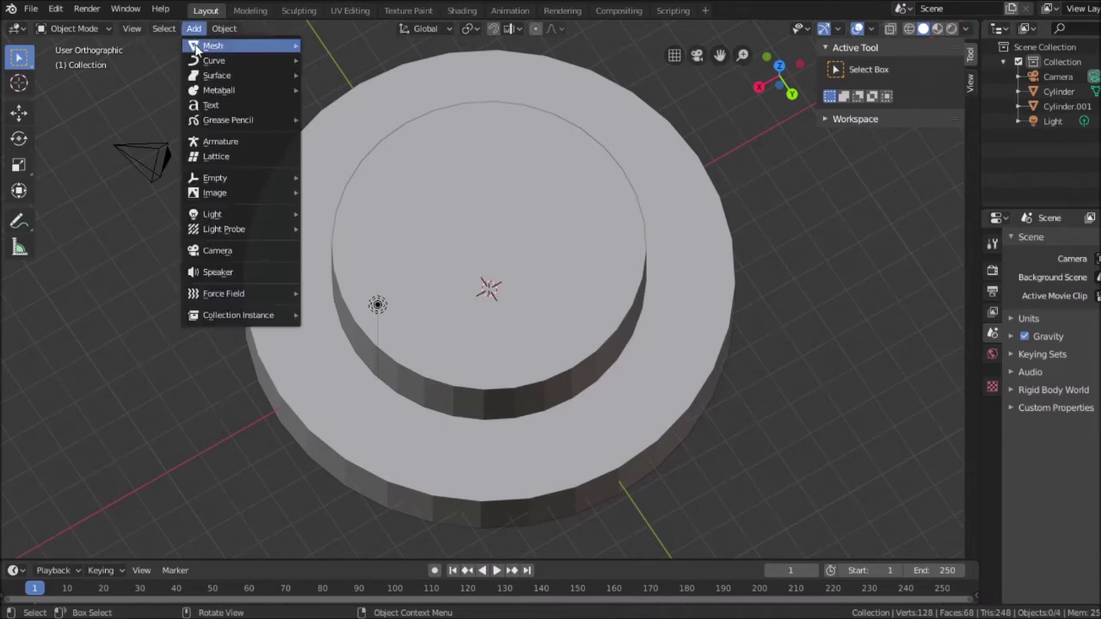
pyautogui.moveTo(240, 45)
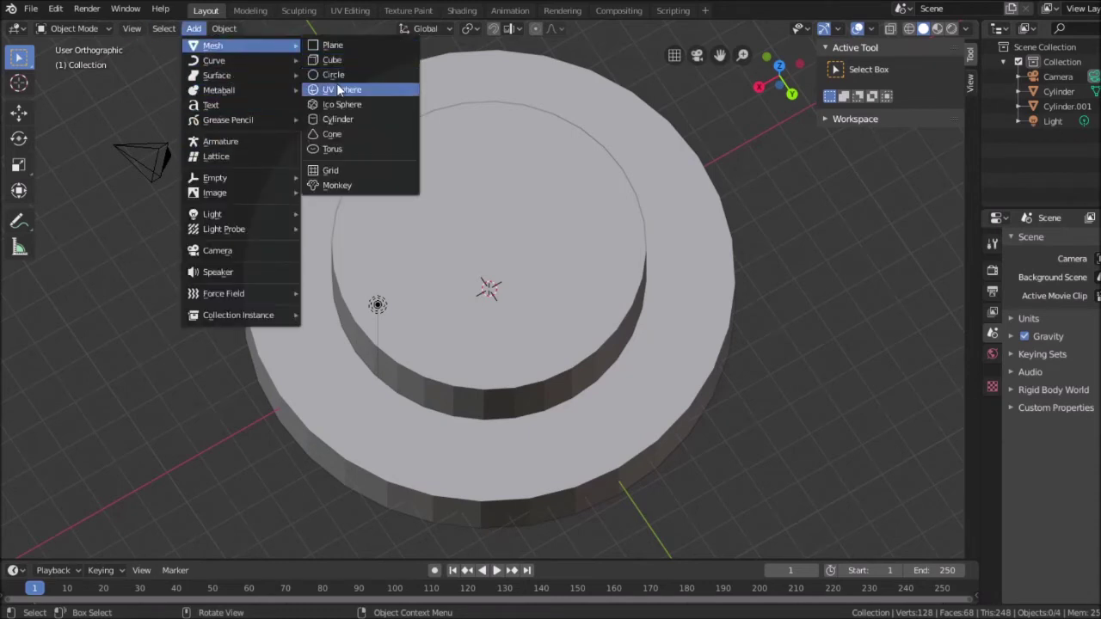
pyautogui.click(337, 119)
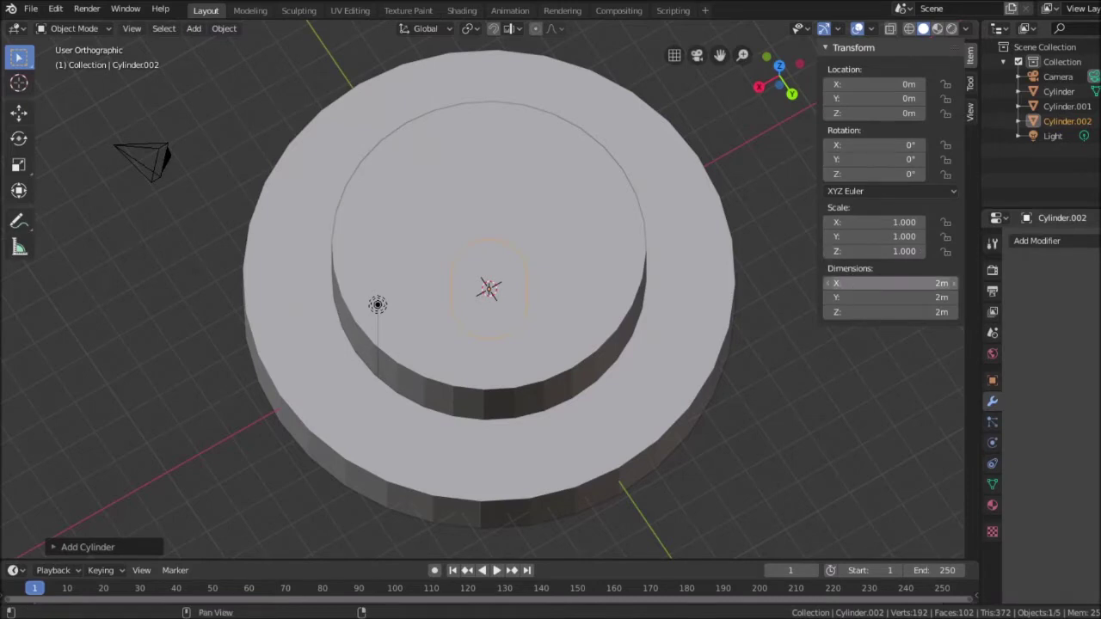
pyautogui.click(854, 284)
pyautogui.write('5.25')
pyautogui.press('Tab')
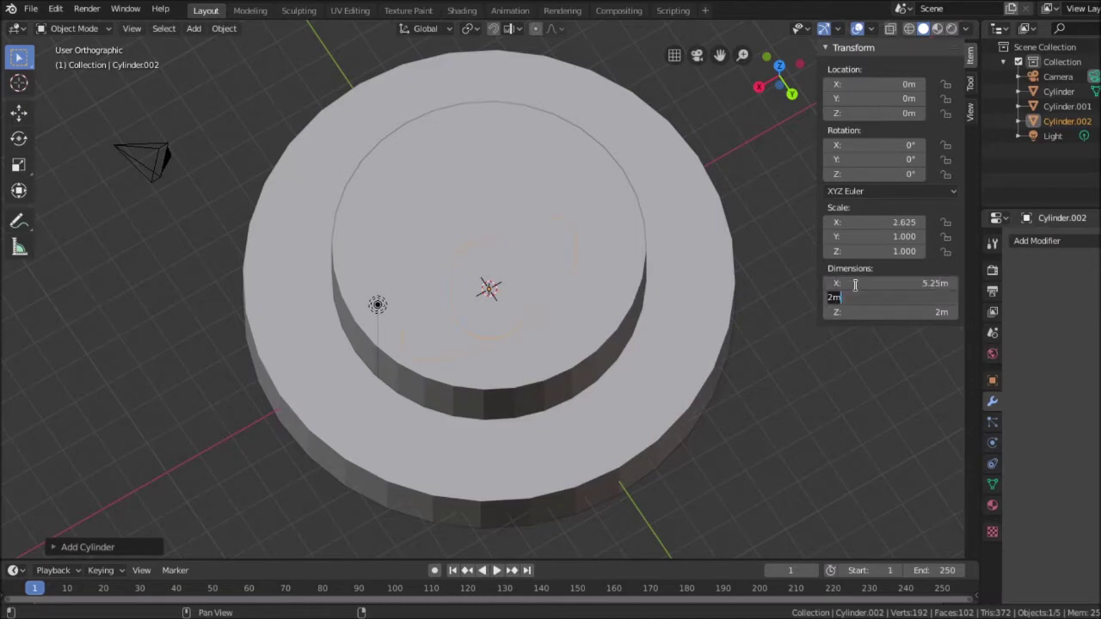
pyautogui.write('5.25')
pyautogui.press('Tab')
pyautogui.write('9')
pyautogui.press('Tab')
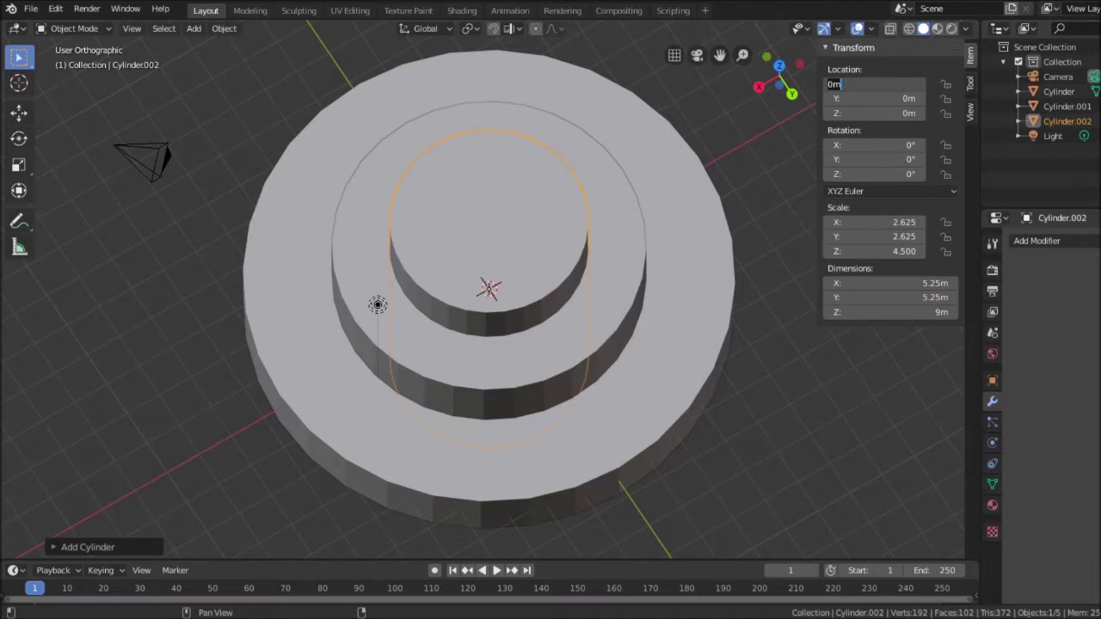
# Hide the two outer cylinders and add a cube at the centre of the new inner cylinder.
pyautogui.click(1100, 106)
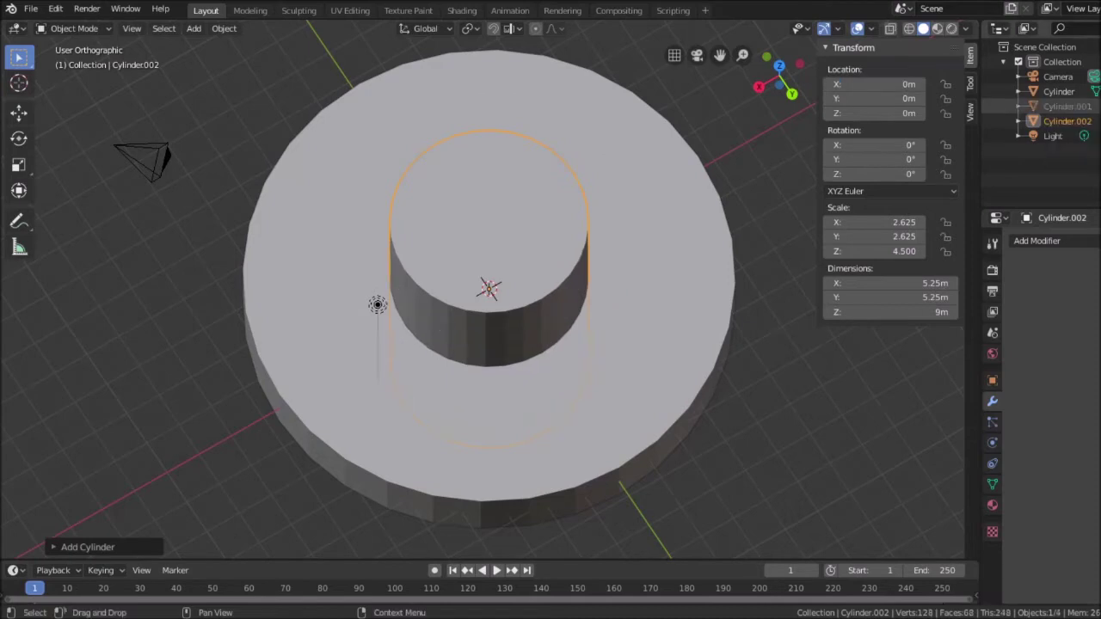
pyautogui.click(1094, 92)
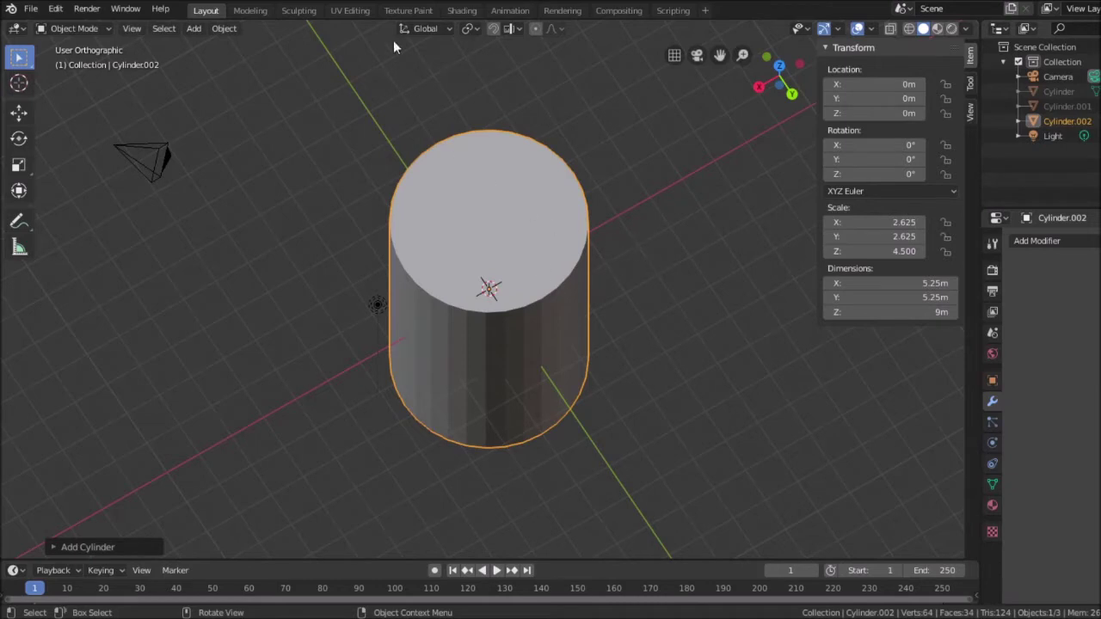
pyautogui.click(195, 30)
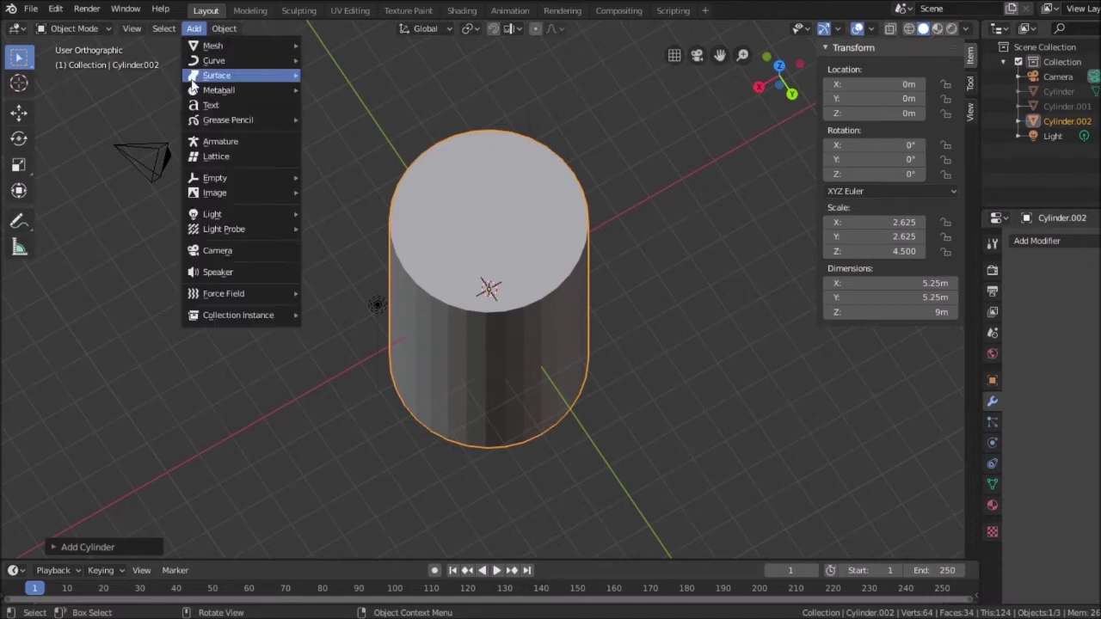
pyautogui.moveTo(247, 51)
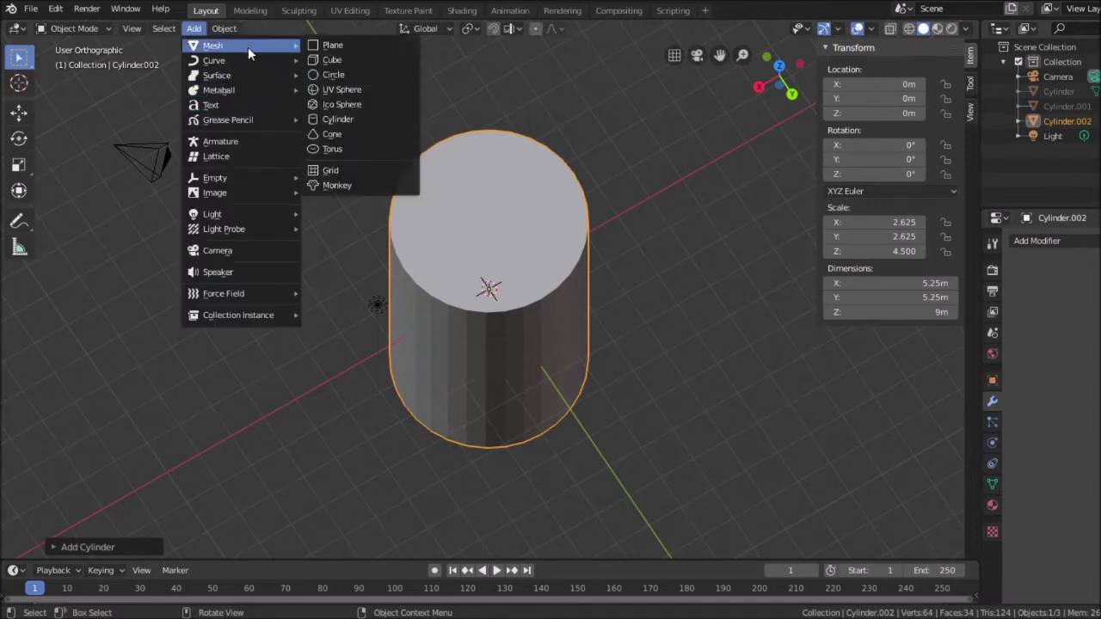
pyautogui.click(339, 59)
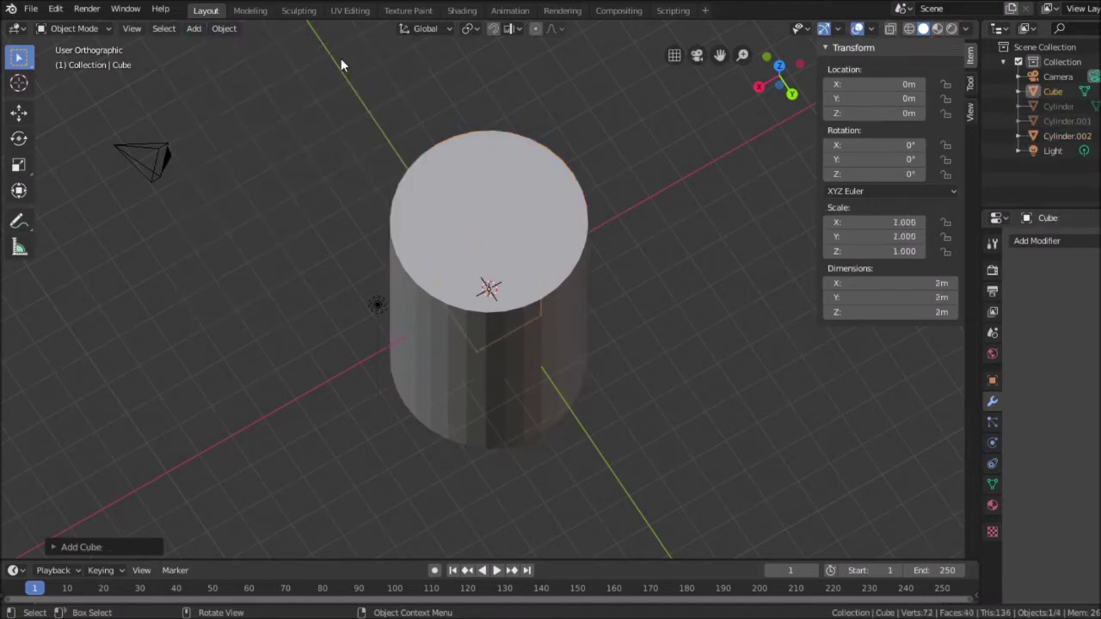
# Set the cube's dimensions to X 4.2 m, Y 5.25 m and Z 10 m.
pyautogui.click(894, 283)
pyautogui.write('4.2')
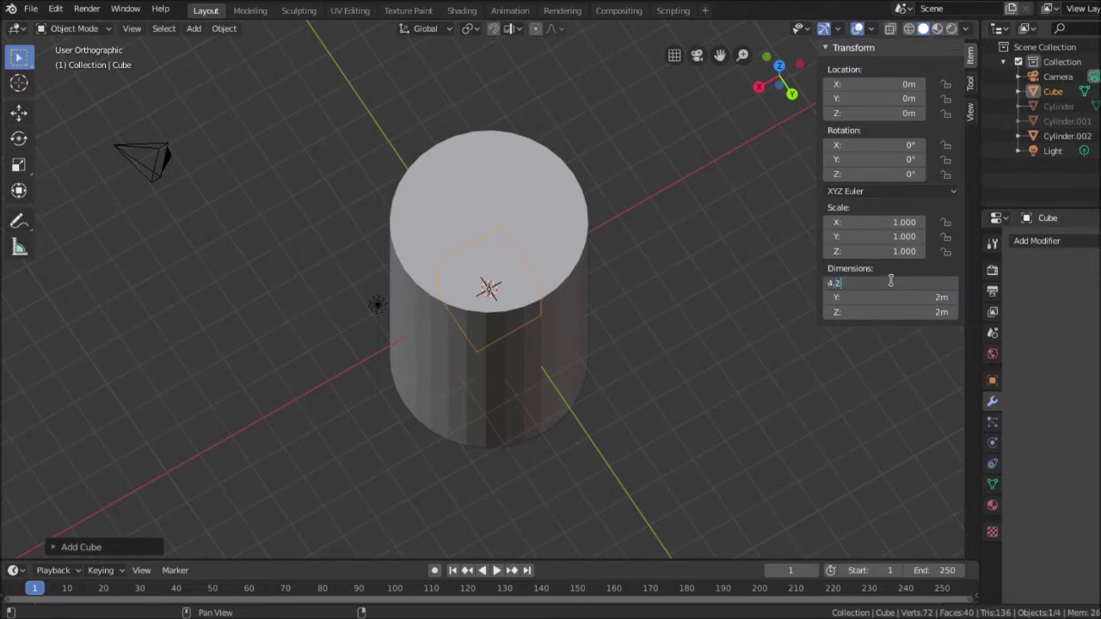
pyautogui.press('Tab')
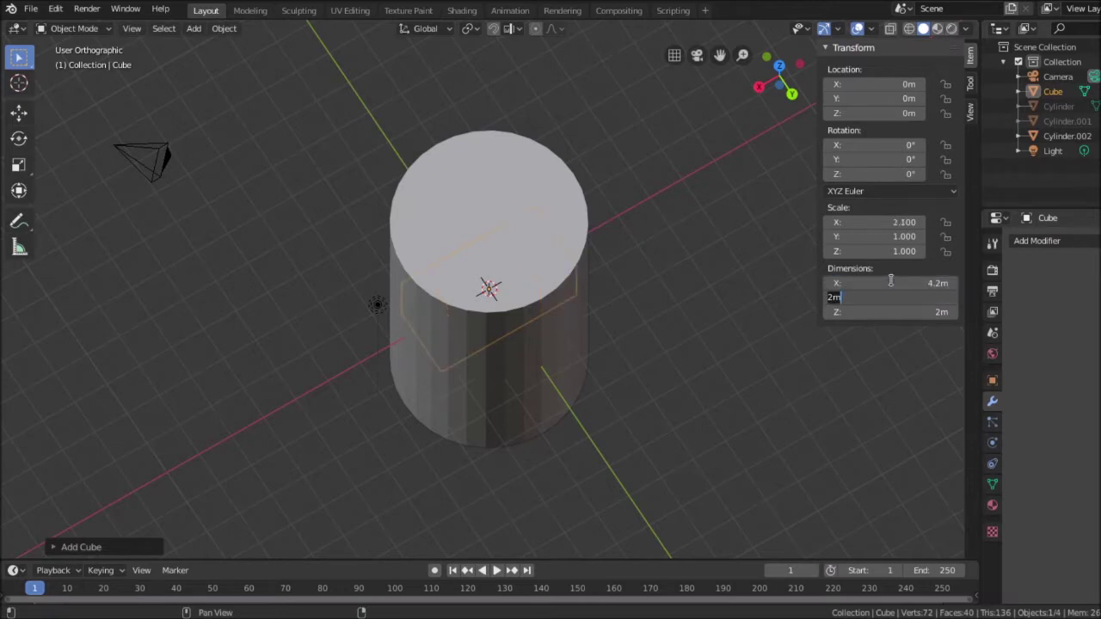
pyautogui.write('5.25')
pyautogui.press('Tab')
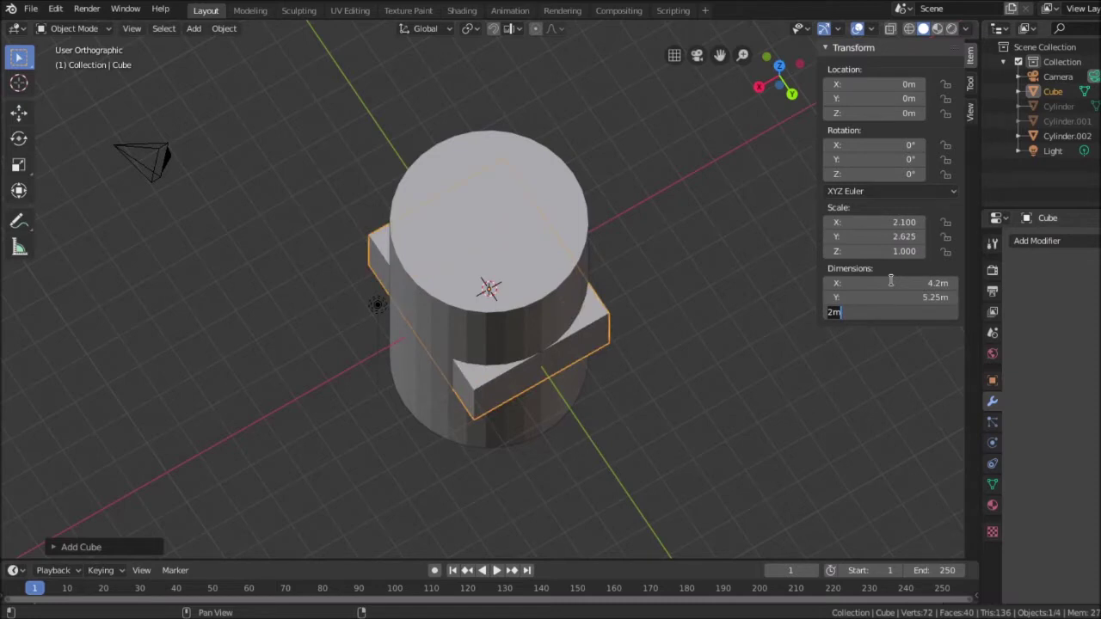
pyautogui.write('10')
pyautogui.press('Tab')
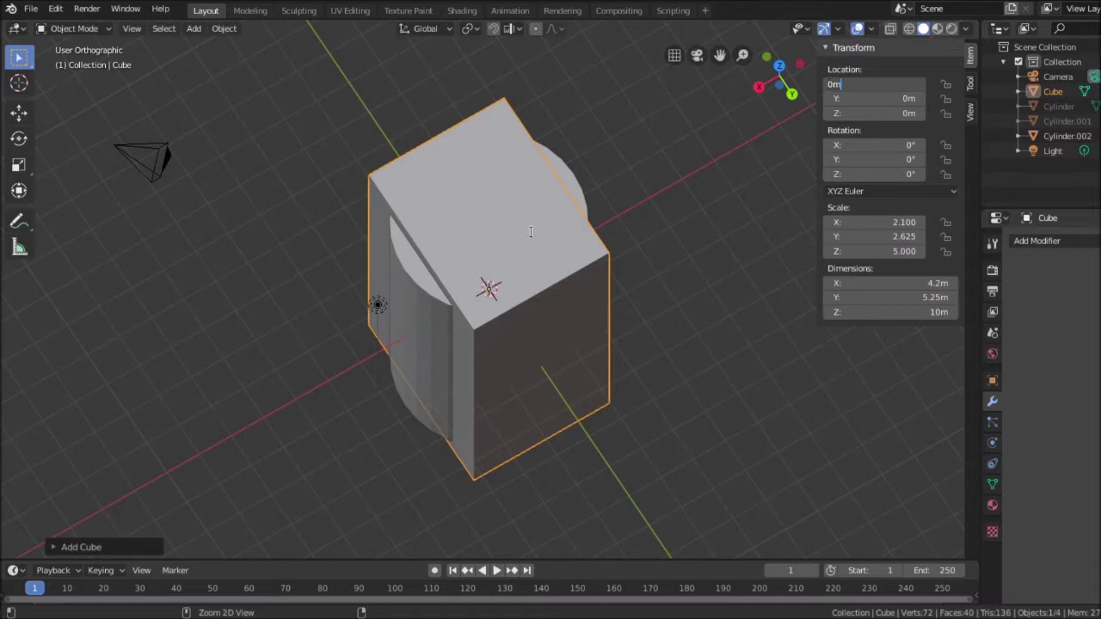
pyautogui.press('Return')
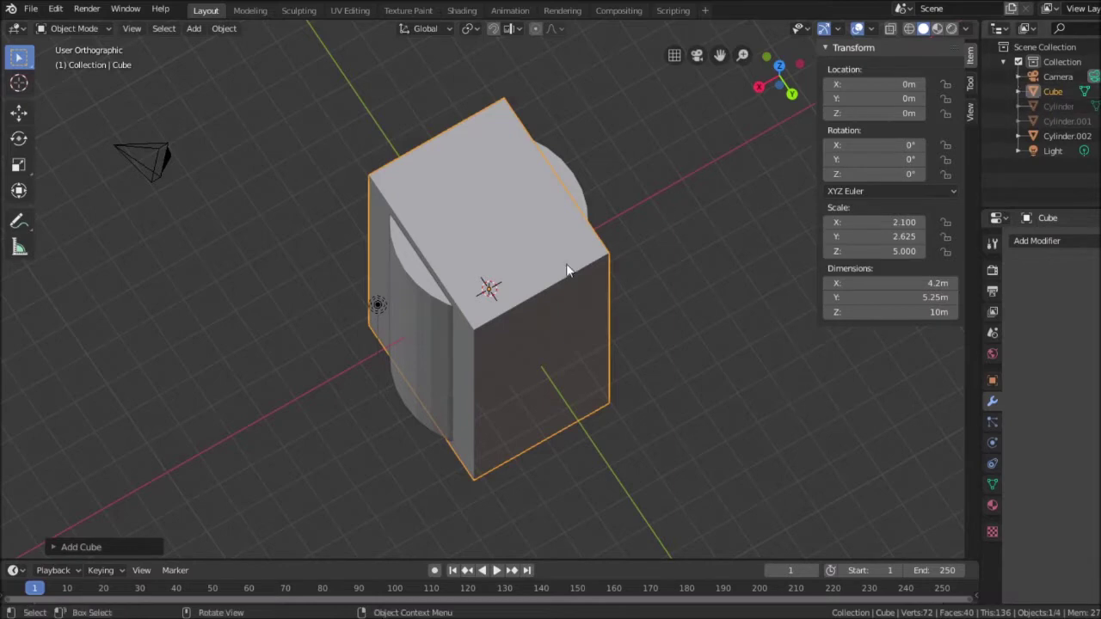
# Duplicate the block in place and set the copy's X location to 2.1 m.
pyautogui.rightClick(606, 392)
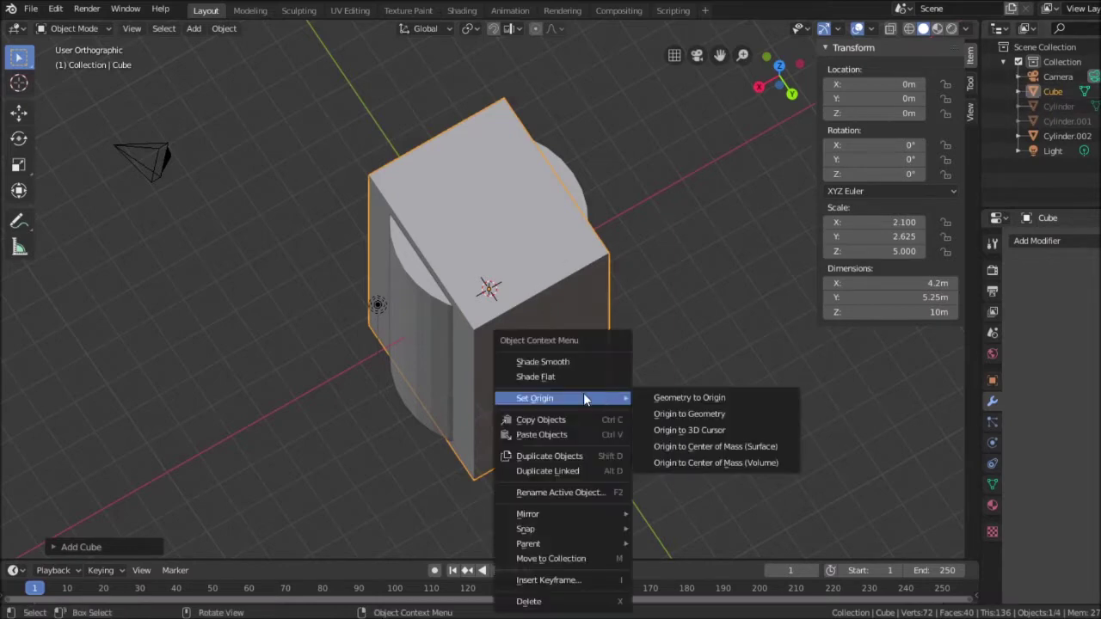
pyautogui.click(556, 457)
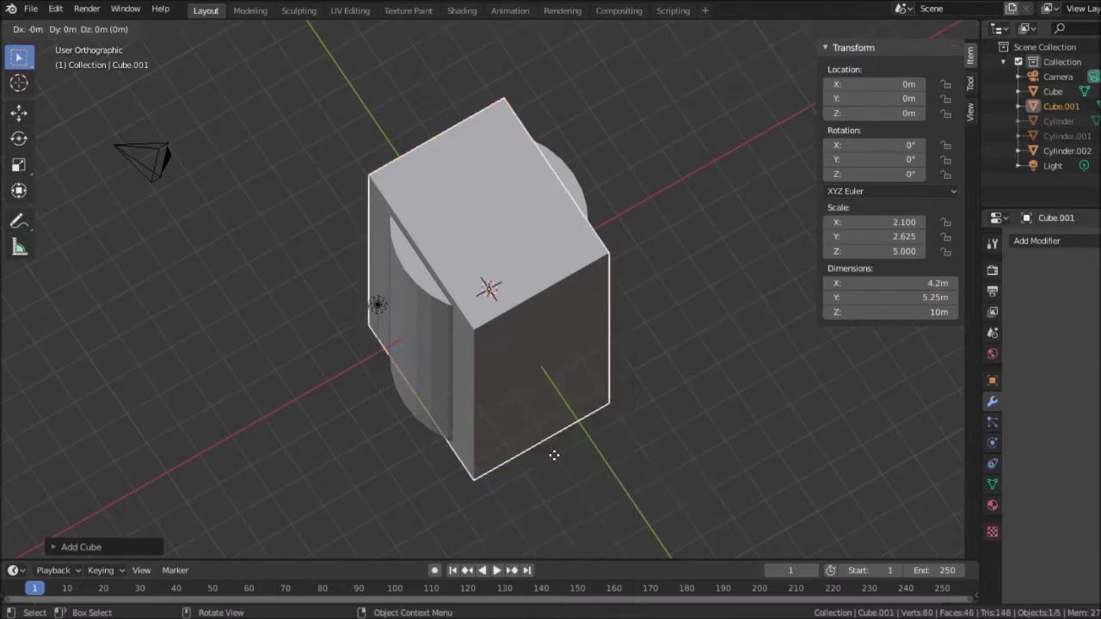
pyautogui.rightClick(732, 339)
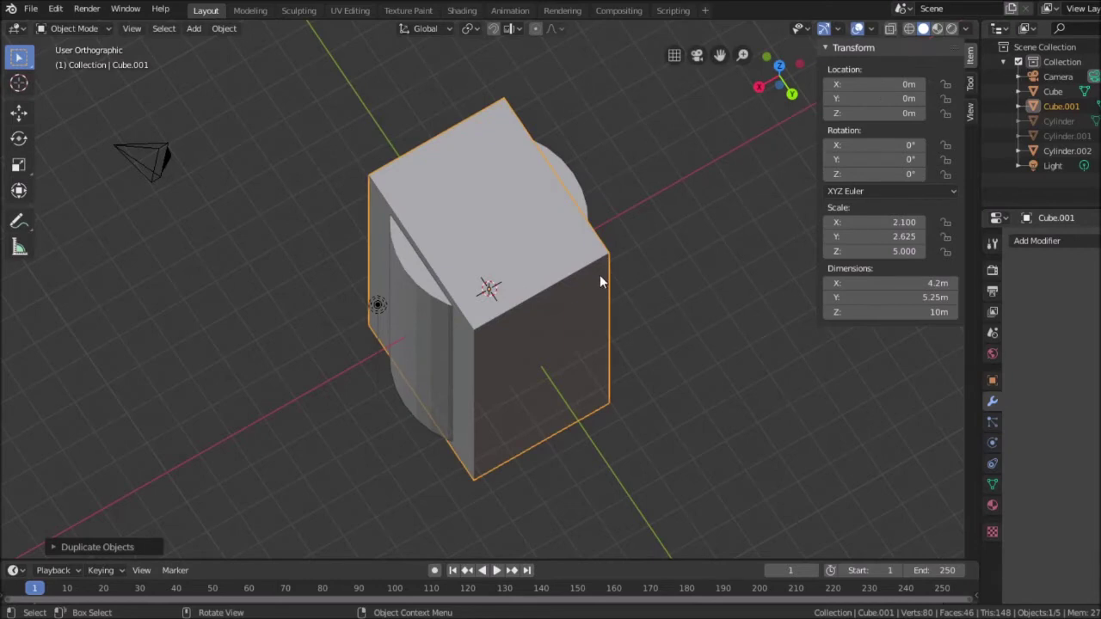
pyautogui.click(906, 85)
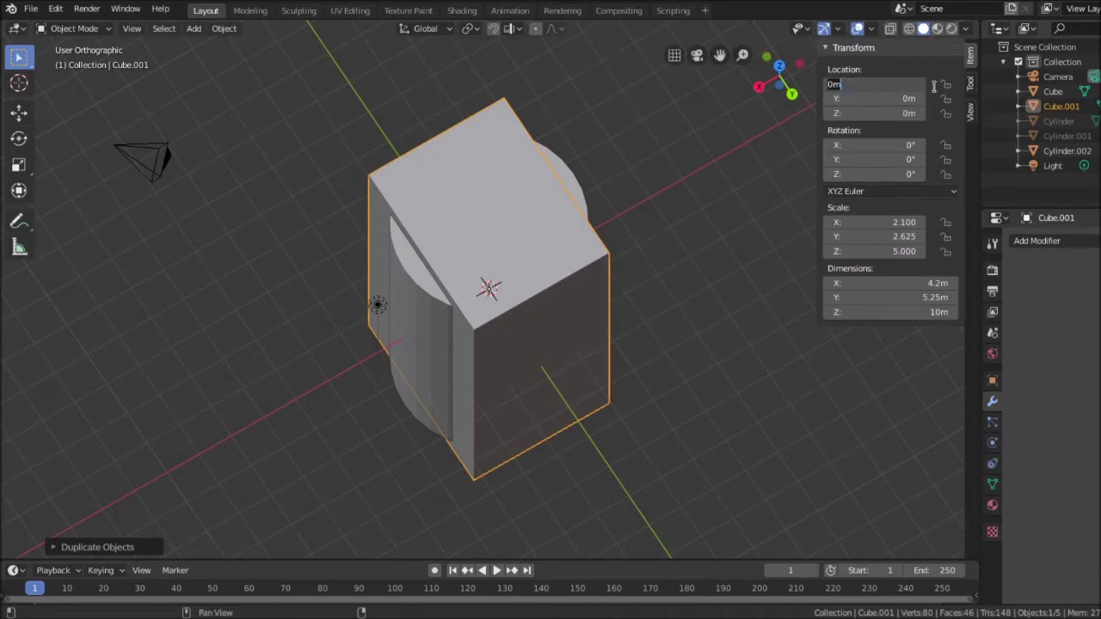
pyautogui.write('2.1')
pyautogui.press('Tab')
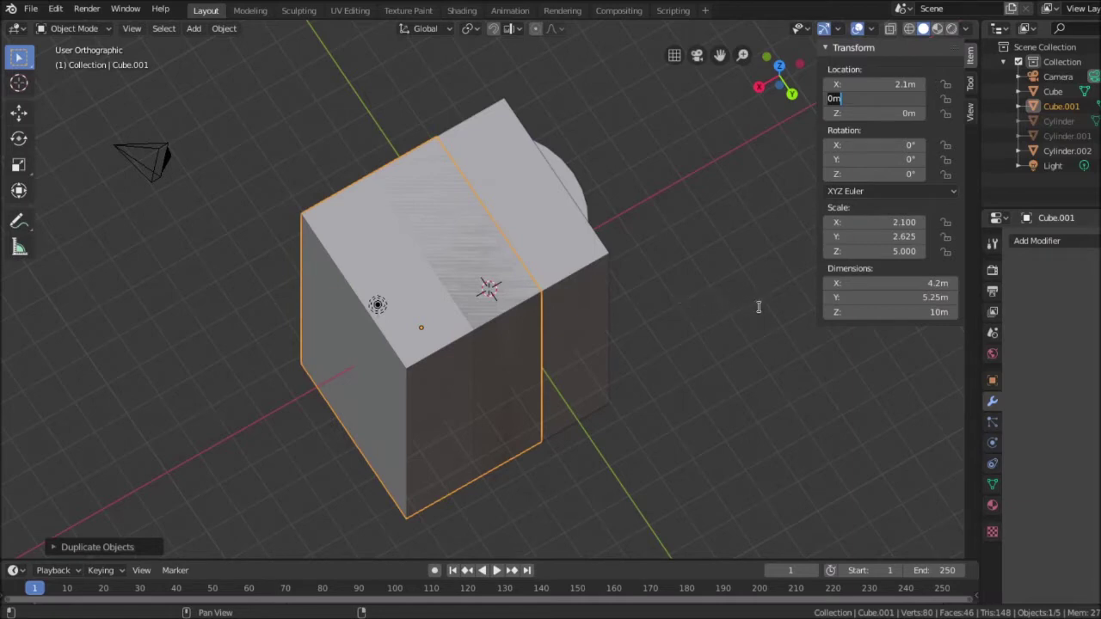
pyautogui.press('Return')
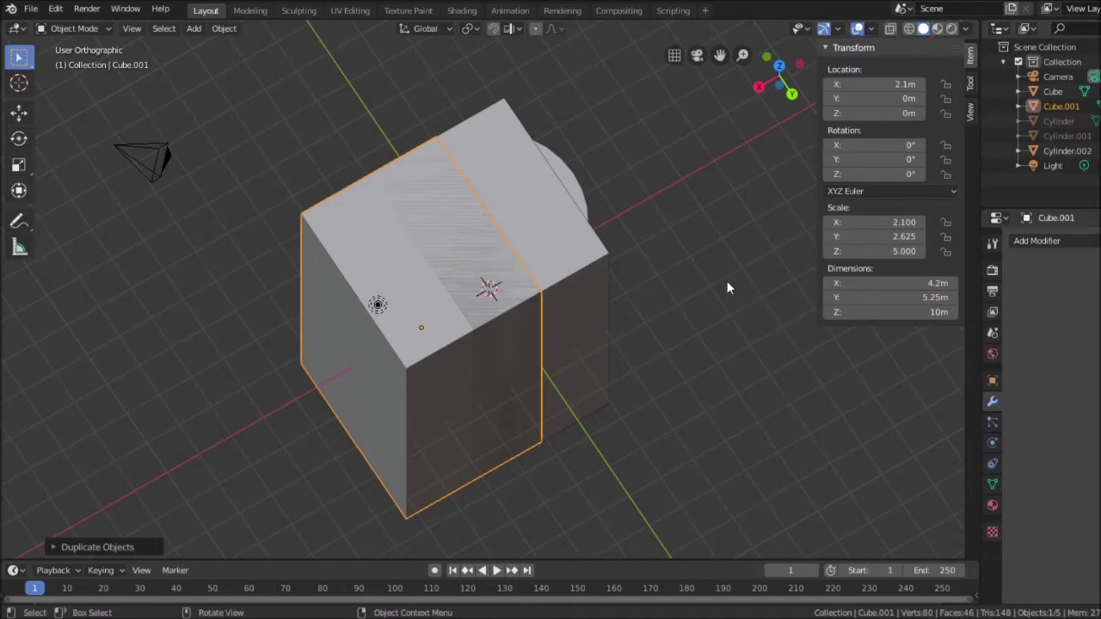
# Set the original block's X location to -2.1 m and select the duplicate block.
pyautogui.moveTo(676, 338); pyautogui.dragTo(639, 386, button='middle')
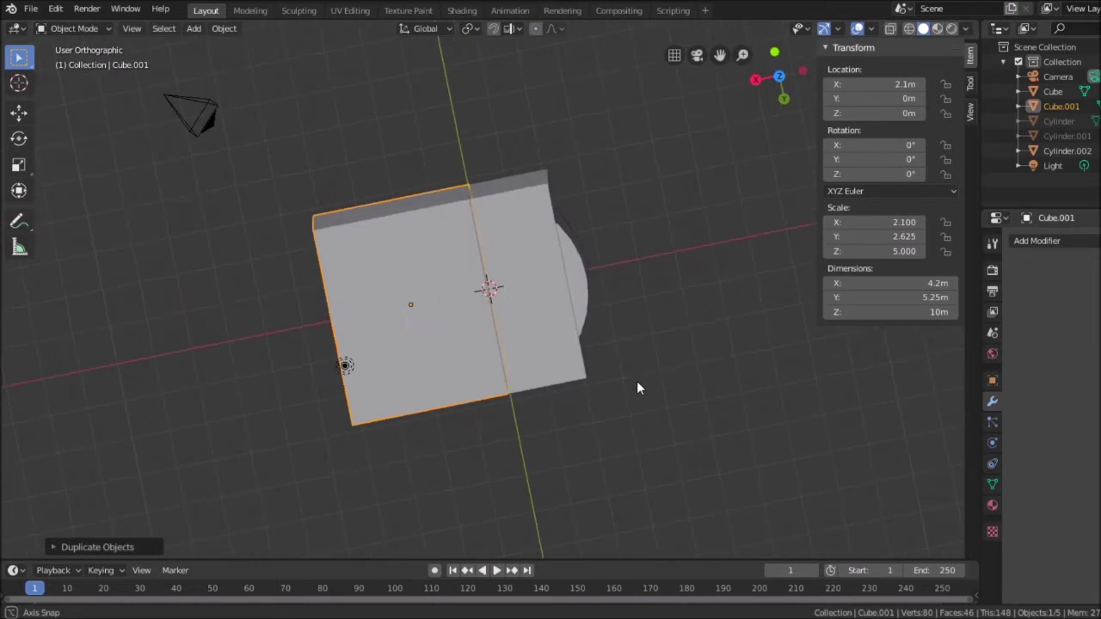
pyautogui.click(572, 375)
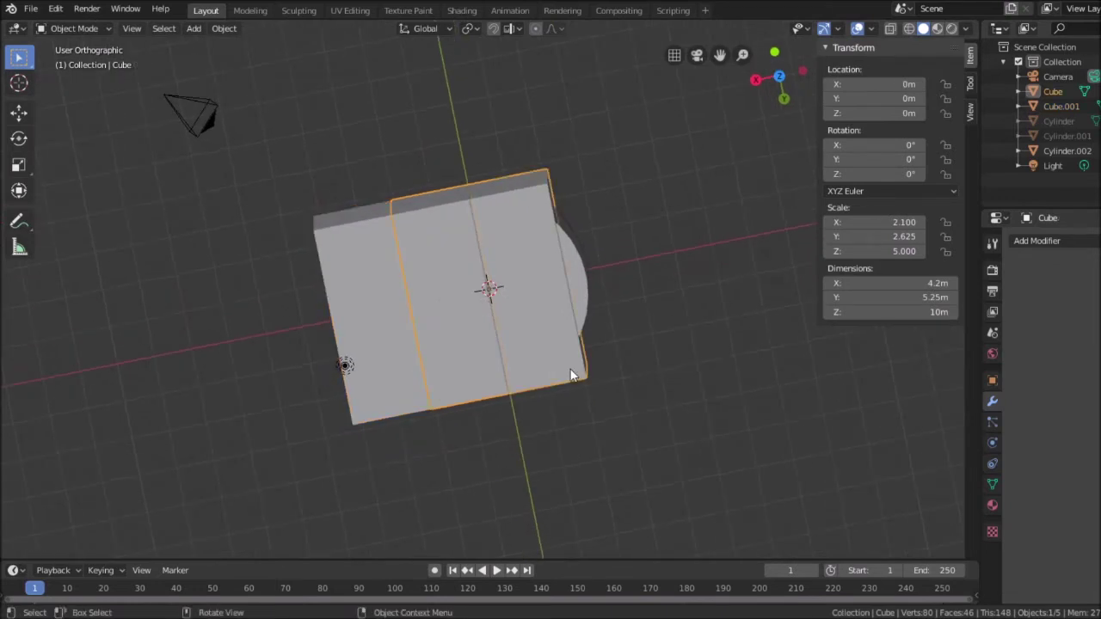
pyautogui.click(896, 87)
pyautogui.press('BackSpace')
pyautogui.write('-2.1')
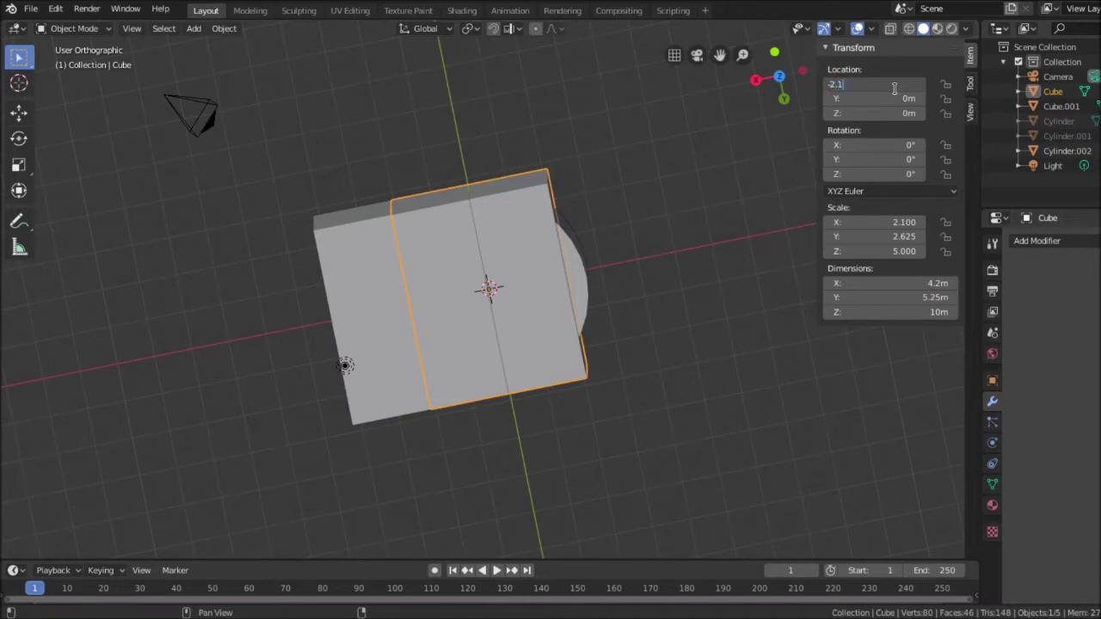
pyautogui.press('Tab')
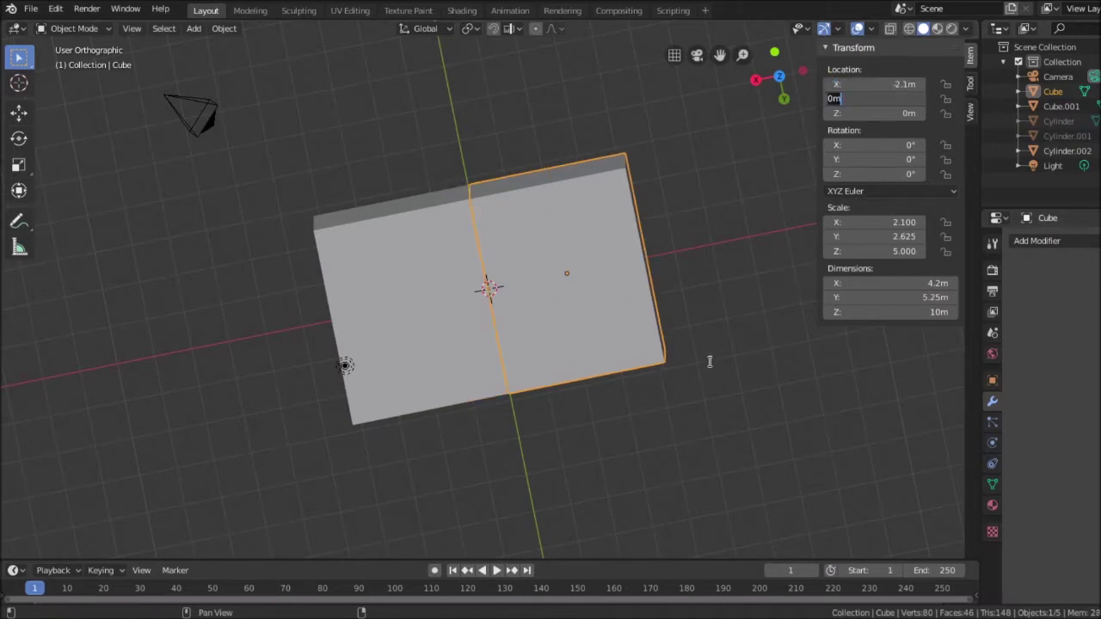
pyautogui.click(400, 285)
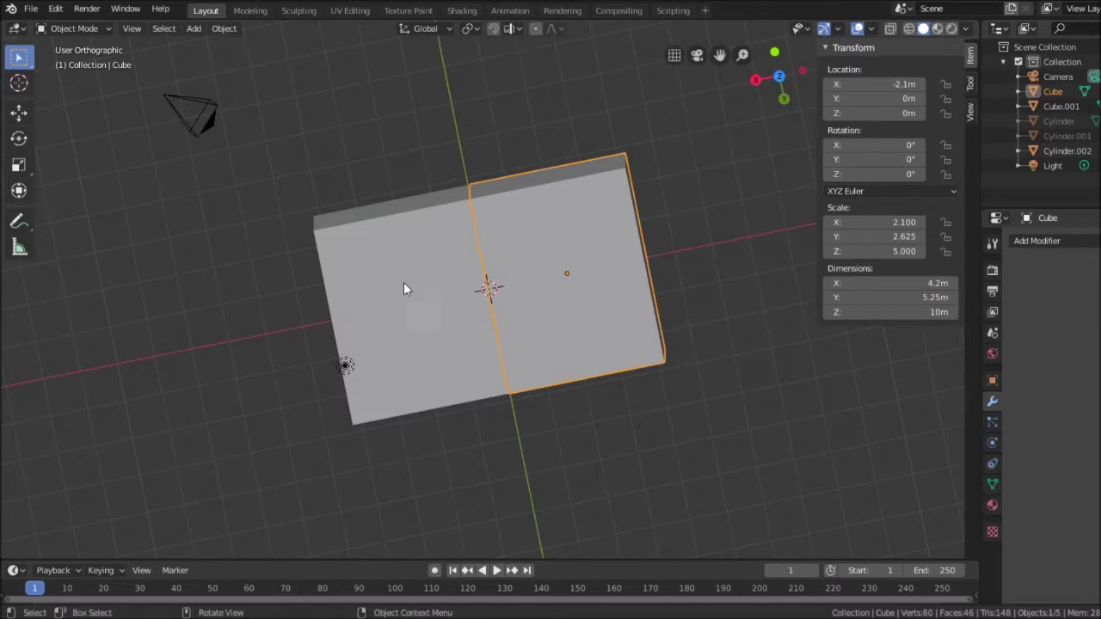
pyautogui.click(421, 289)
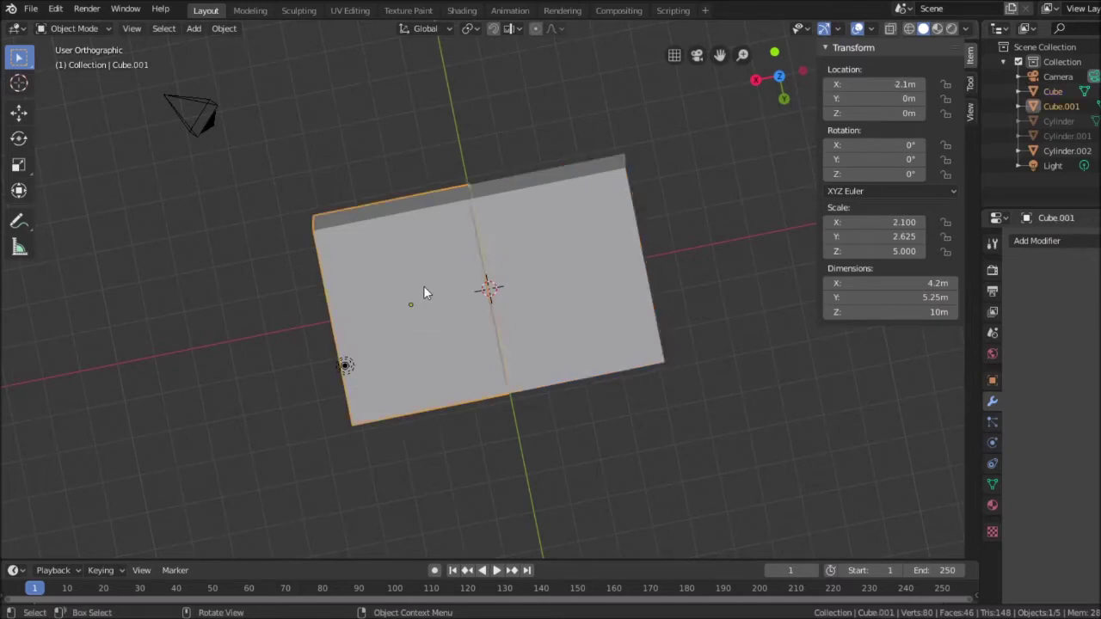
# Set the duplicate block's X location to 4.2 m.
pyautogui.click(882, 84)
pyautogui.write('4.2')
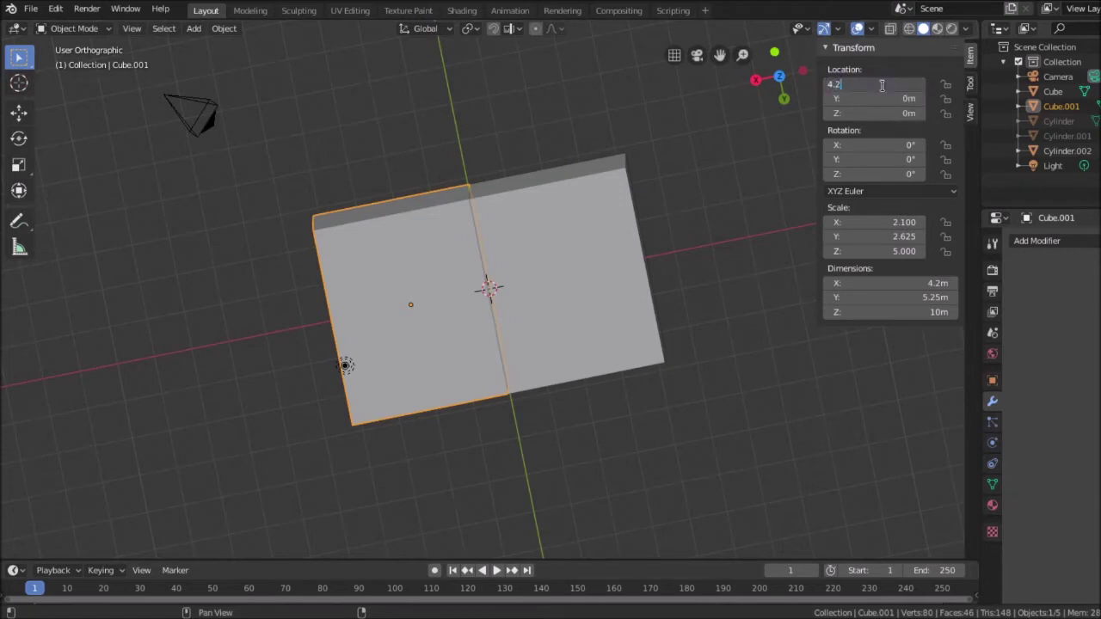
pyautogui.press('Tab')
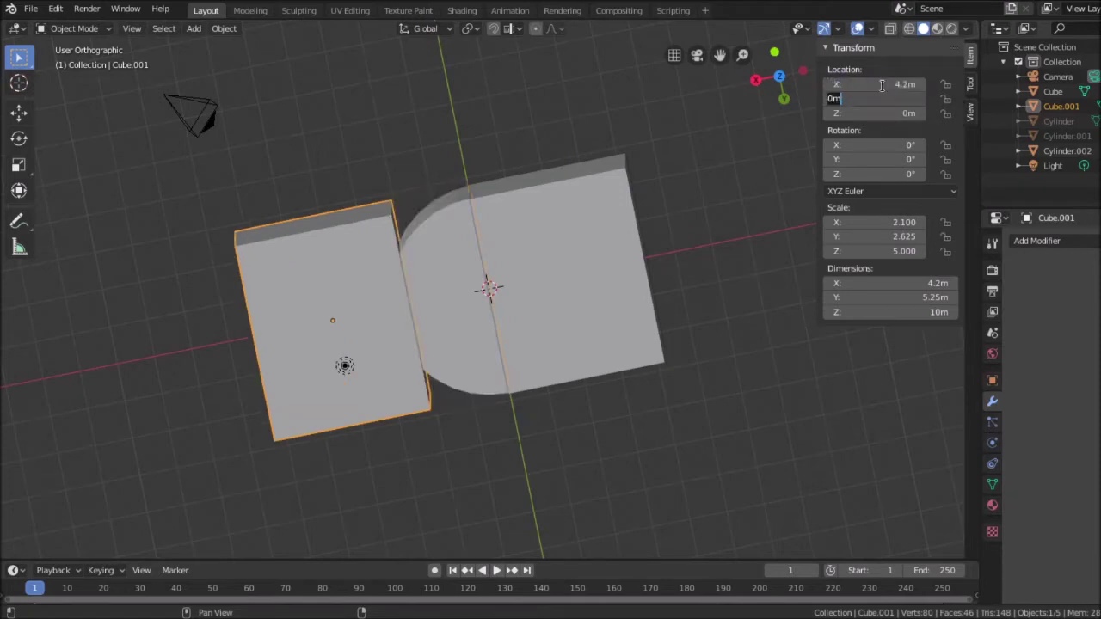
# Select the original block and set its X location to -4.2 m.
pyautogui.click(613, 215)
pyautogui.click(620, 176)
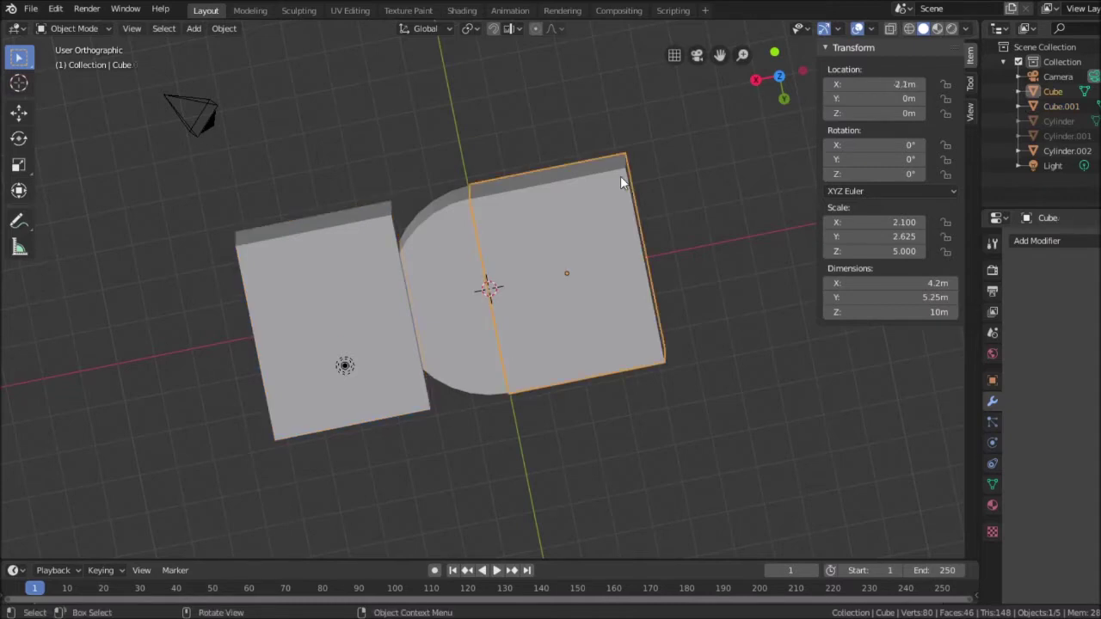
pyautogui.click(910, 83)
pyautogui.write('-4')
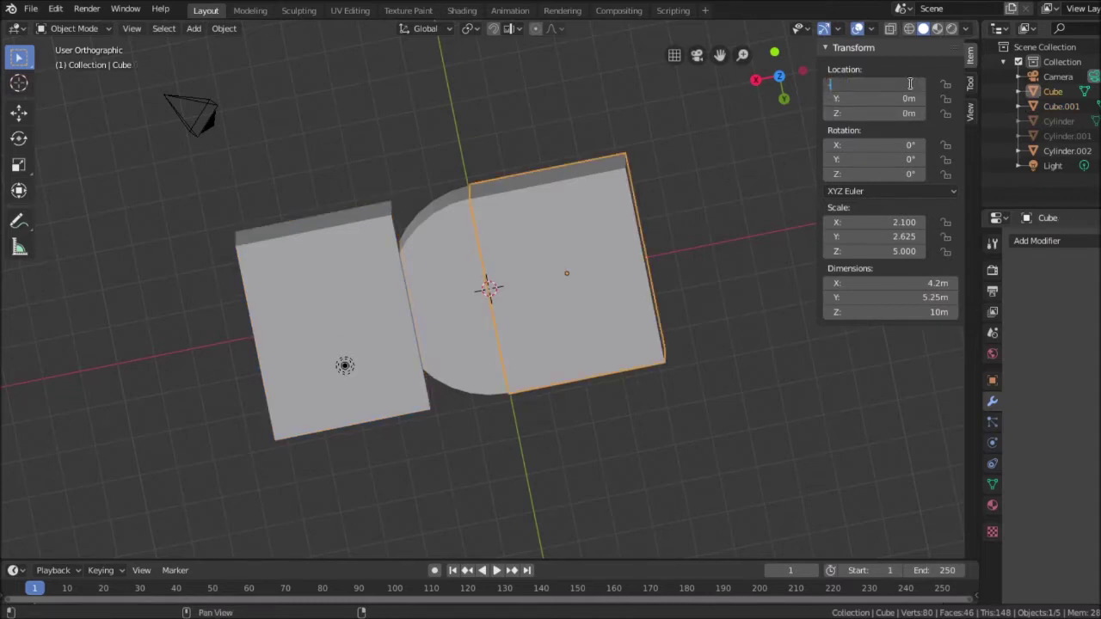
pyautogui.write('.2')
pyautogui.press('Tab')
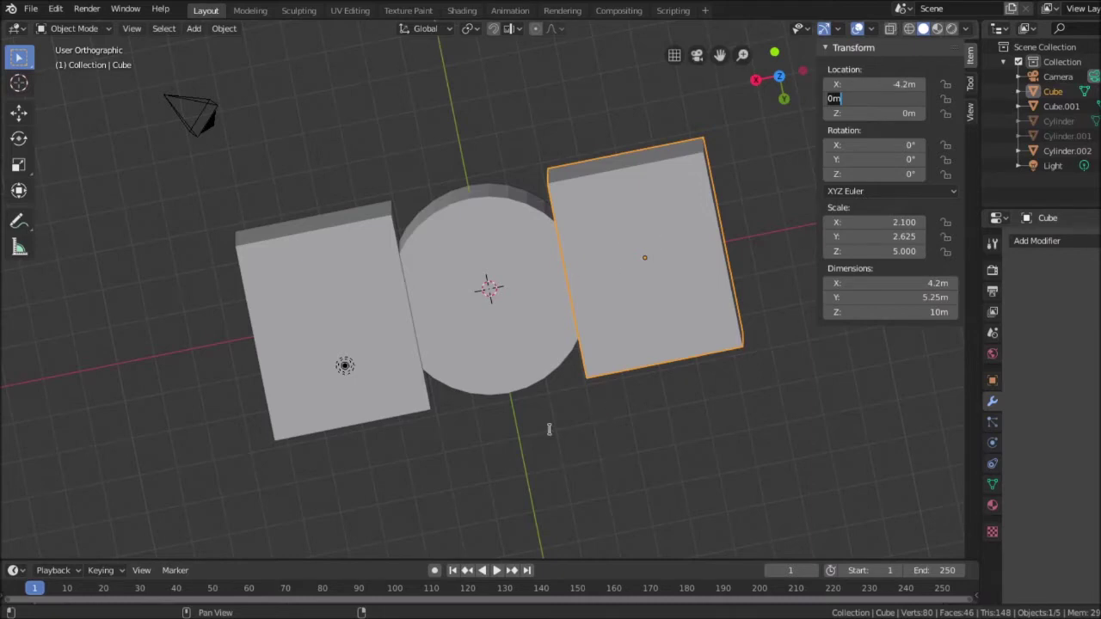
pyautogui.press('Return')
# Cut the inner cylinder with the block at X 4.2 m using an applied Boolean Difference modifier, and delete that block.
pyautogui.moveTo(571, 414); pyautogui.dragTo(531, 372, button='middle')
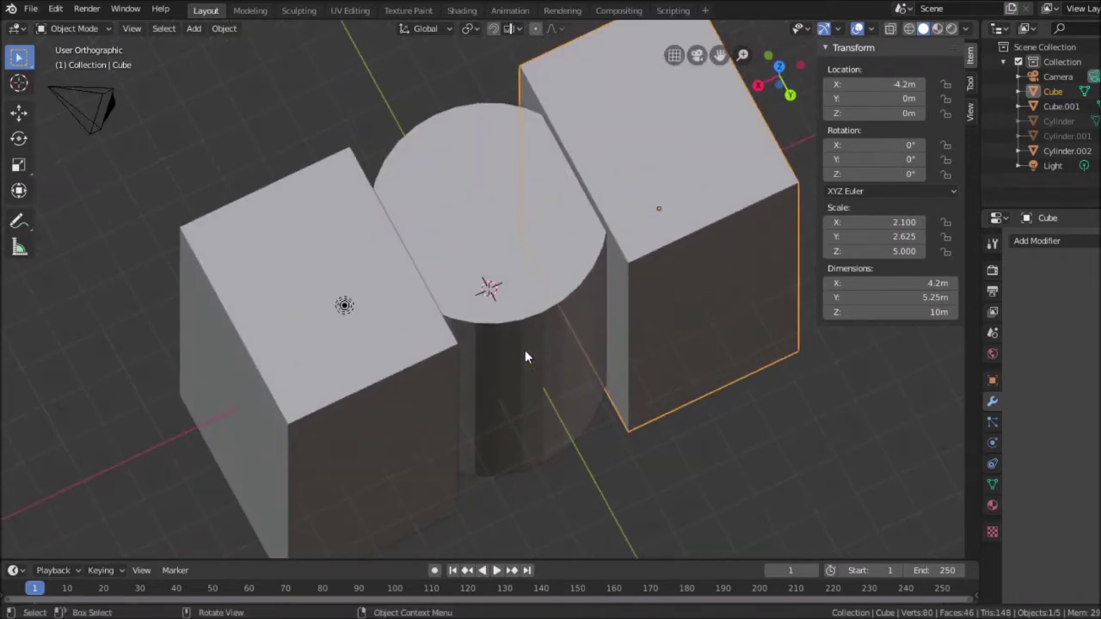
pyautogui.click(474, 203)
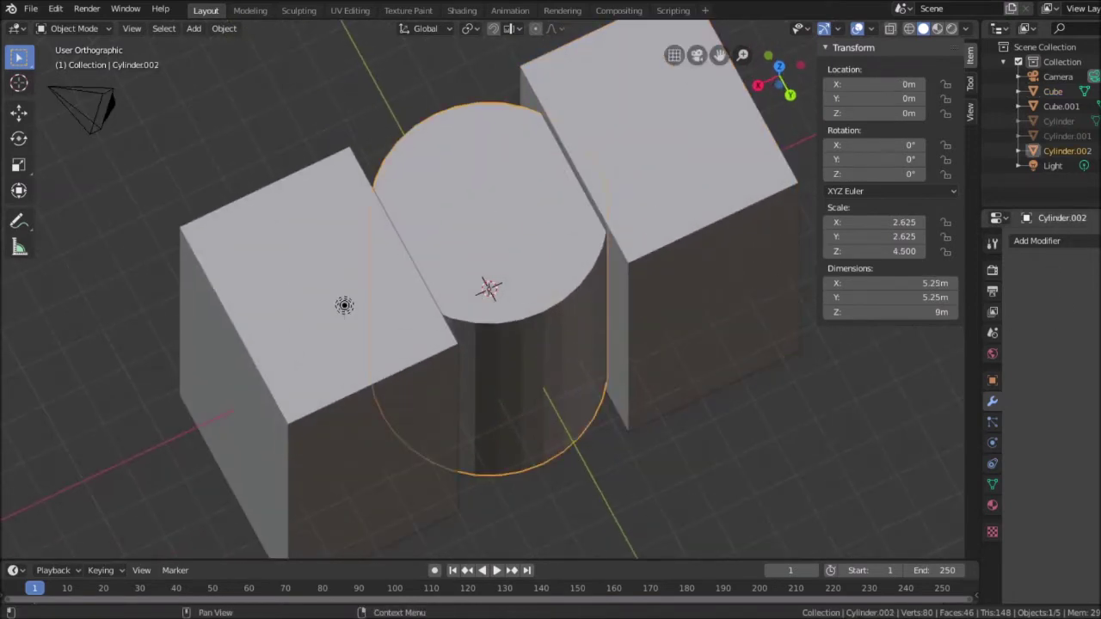
pyautogui.click(1037, 241)
pyautogui.click(886, 309)
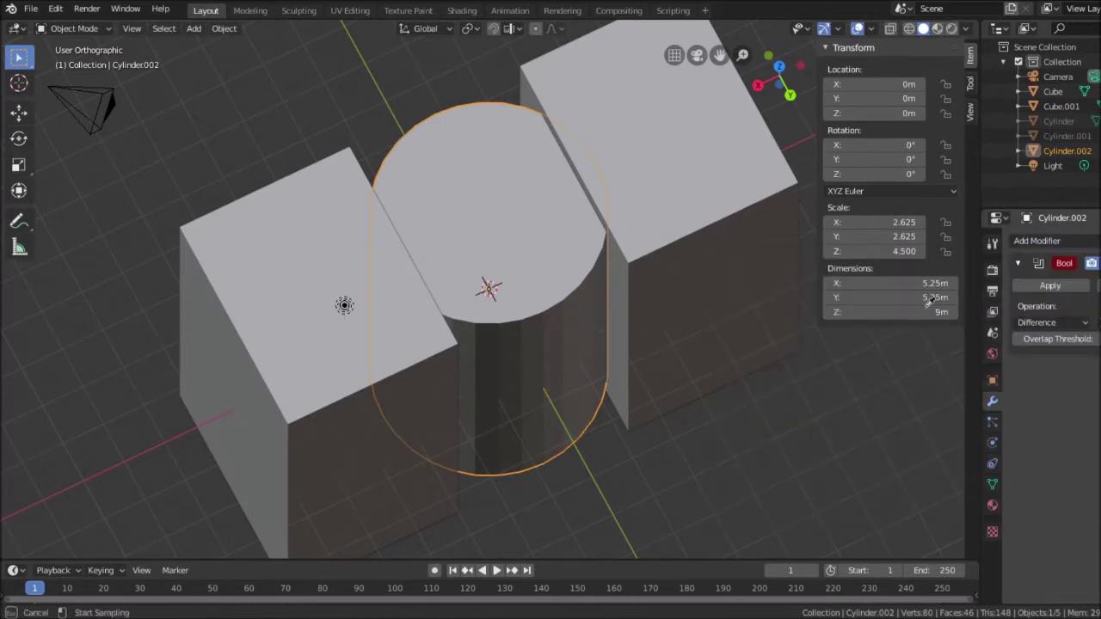
pyautogui.click(253, 307)
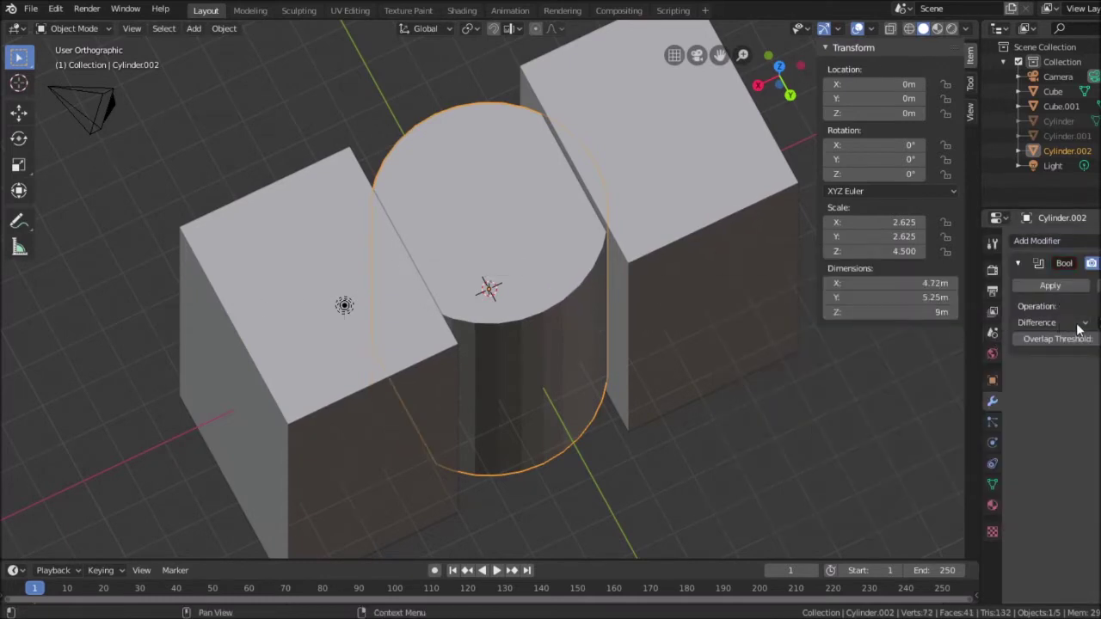
pyautogui.click(1052, 293)
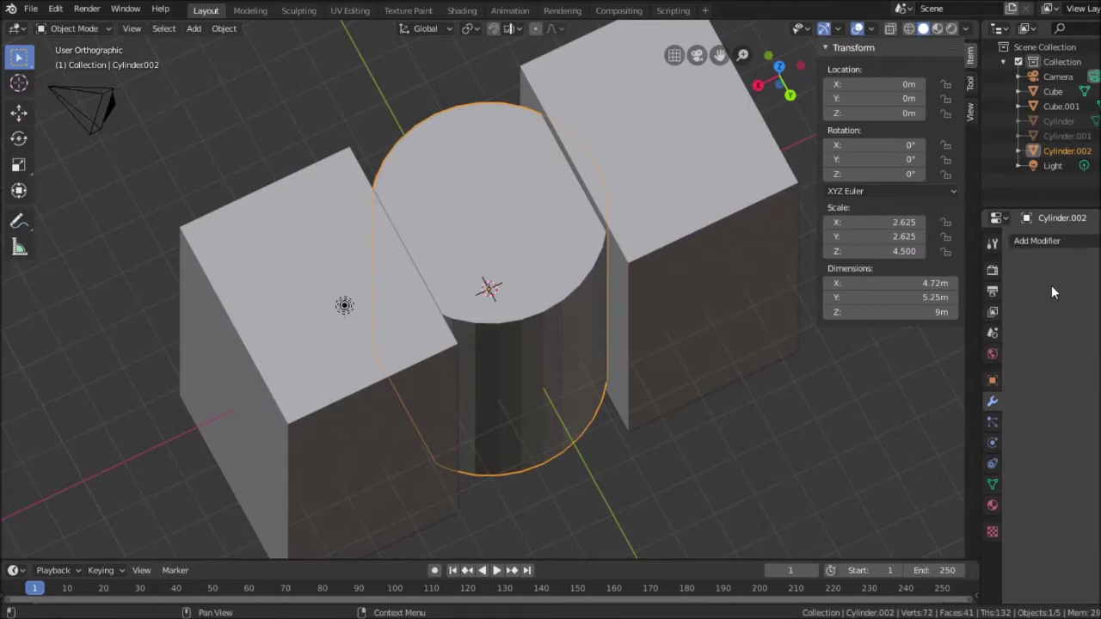
pyautogui.click(246, 318)
pyautogui.press('Delete')
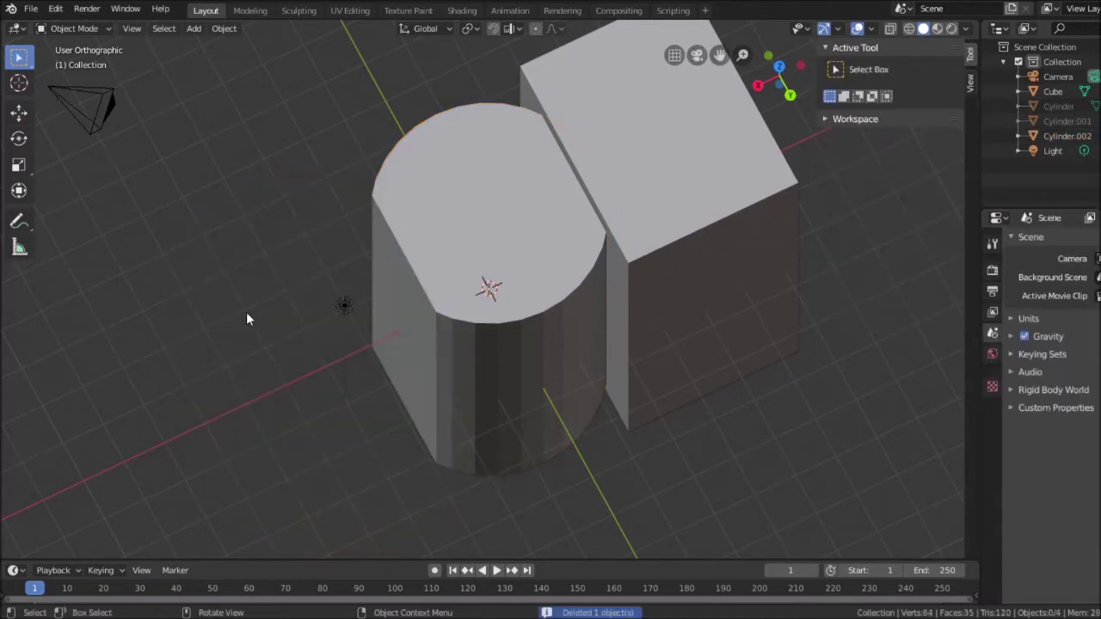
# Subtract the remaining block at X -4.2 m from the inner cylinder with an applied Boolean Difference, and delete the block.
pyautogui.click(499, 243)
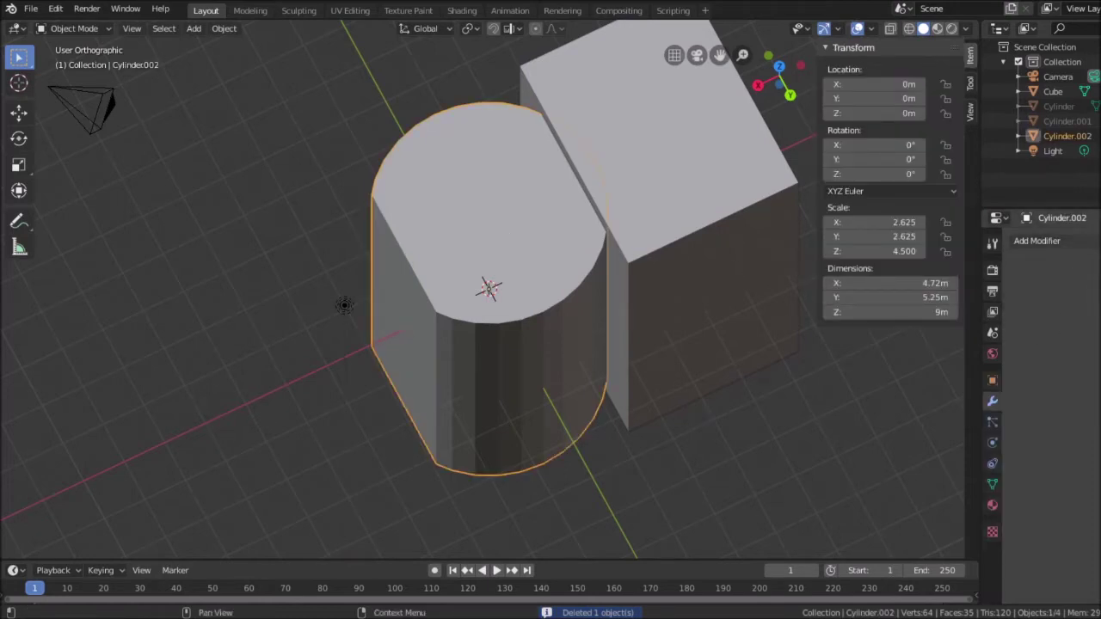
pyautogui.click(1036, 241)
pyautogui.click(903, 307)
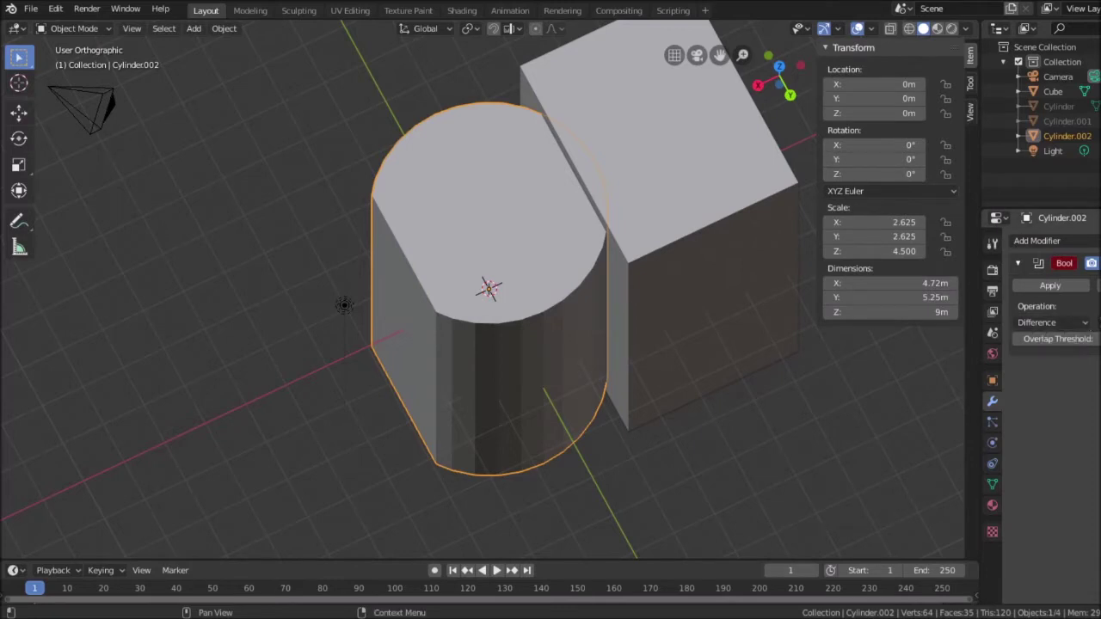
pyautogui.click(738, 155)
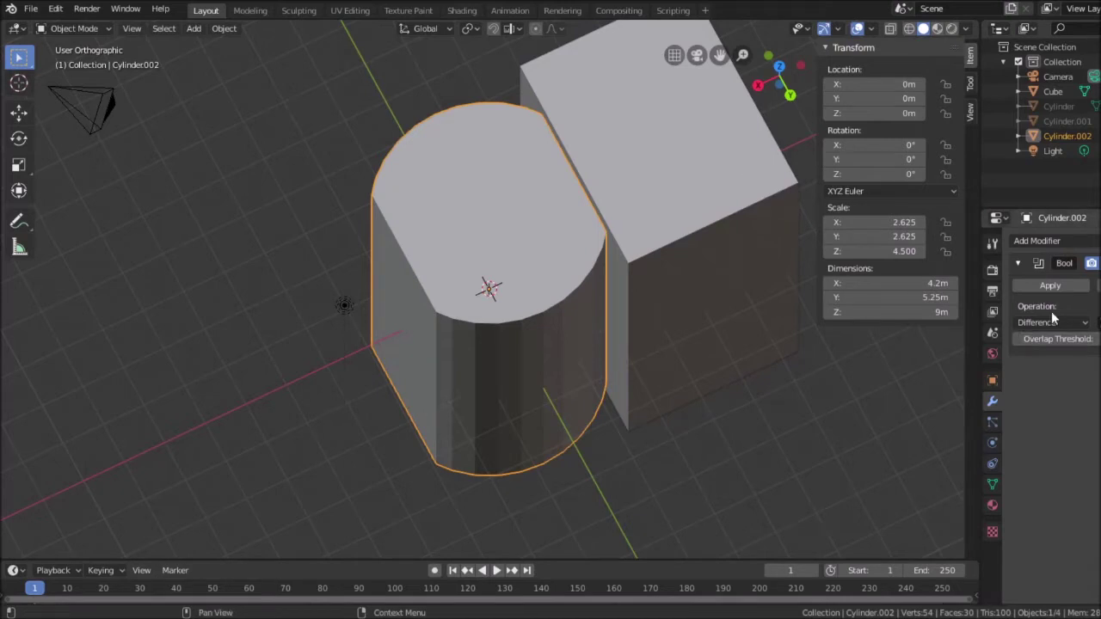
pyautogui.click(1050, 286)
pyautogui.click(705, 184)
pyautogui.press('Delete')
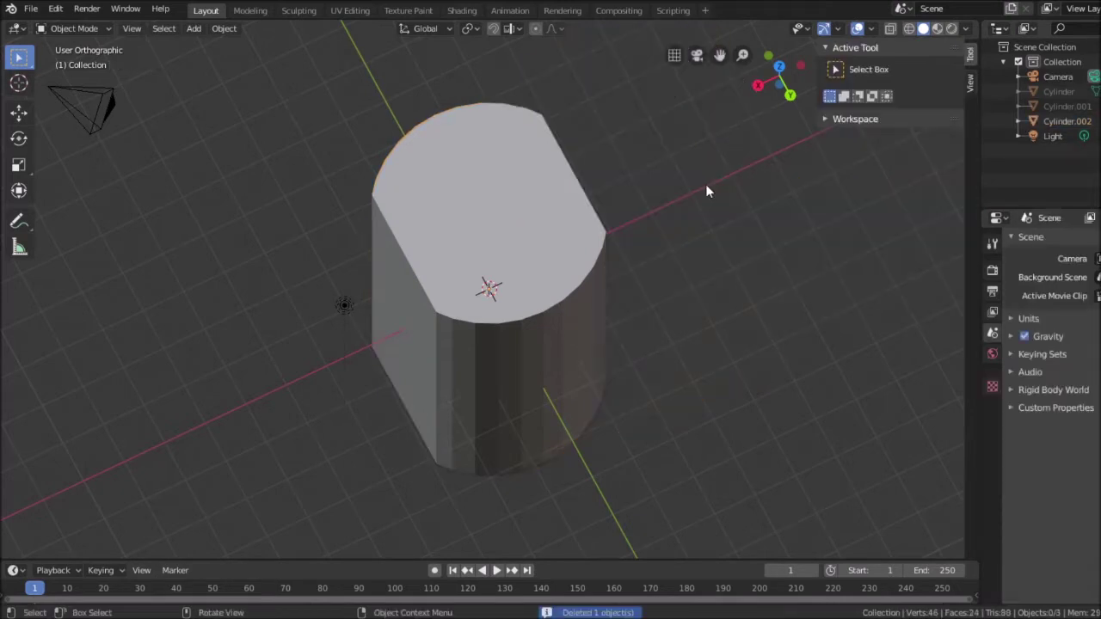
# Duplicate the flat-sided inner cylinder and place the copy well away from it, at about X 19.9 m.
pyautogui.moveTo(709, 277); pyautogui.dragTo(718, 226, button='middle')
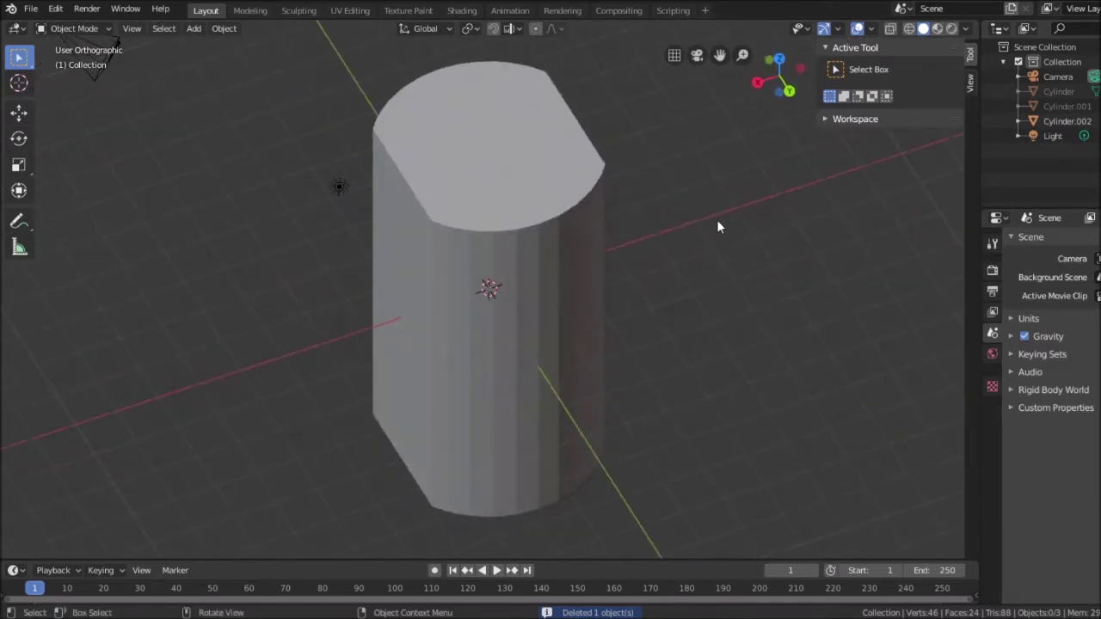
pyautogui.scroll(-4, 718, 226)
pyautogui.scroll(6, 717, 224)
pyautogui.scroll(-4, 718, 224)
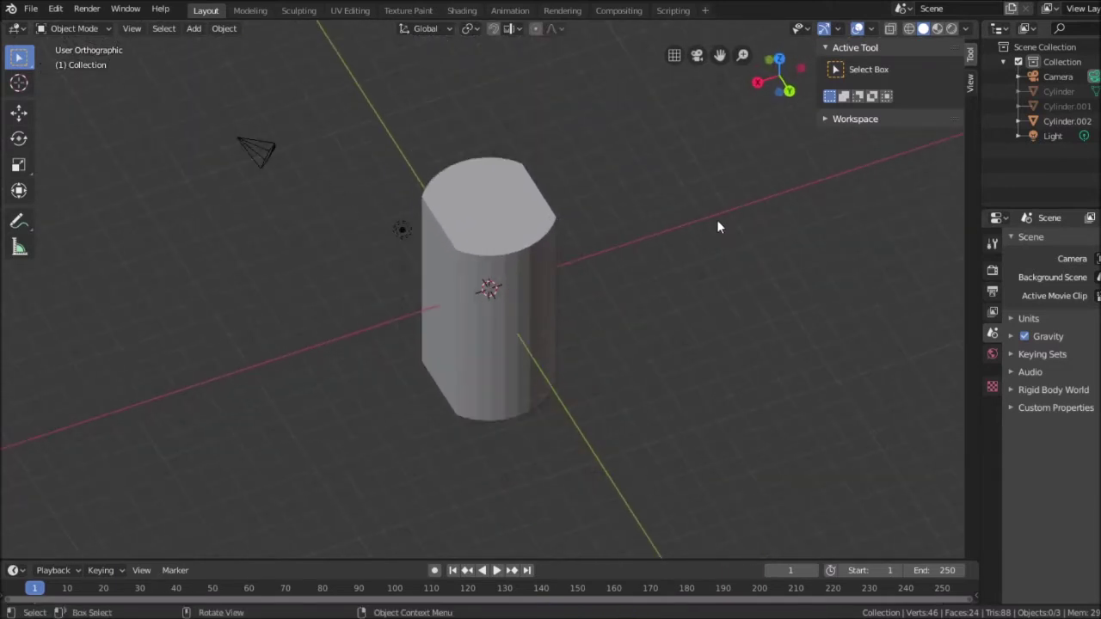
pyautogui.click(480, 231)
pyautogui.rightClick(481, 231)
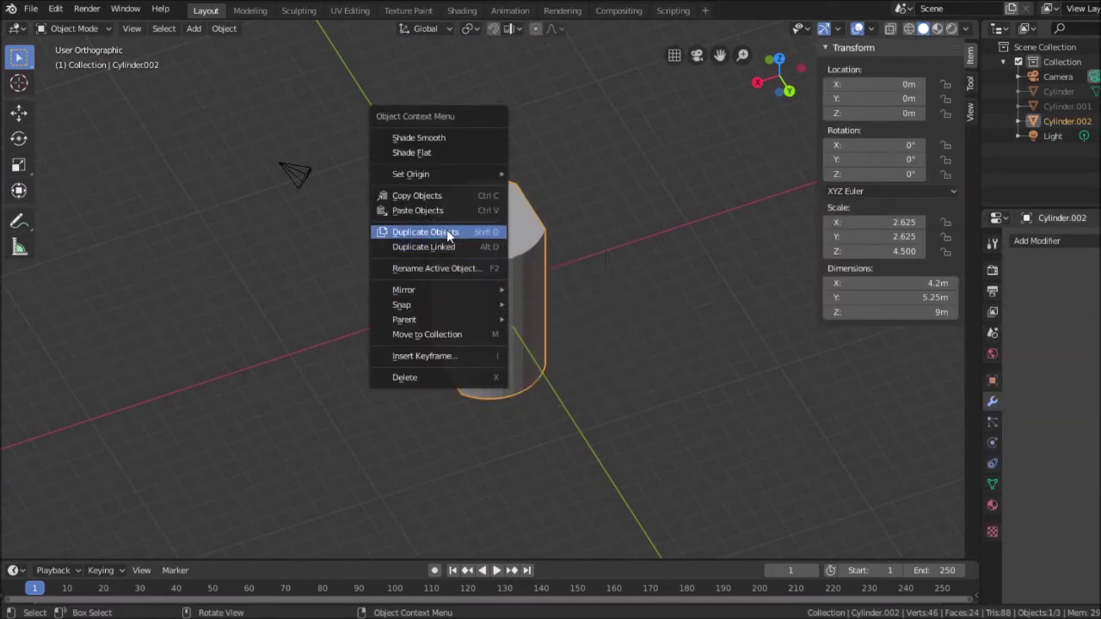
pyautogui.click(449, 234)
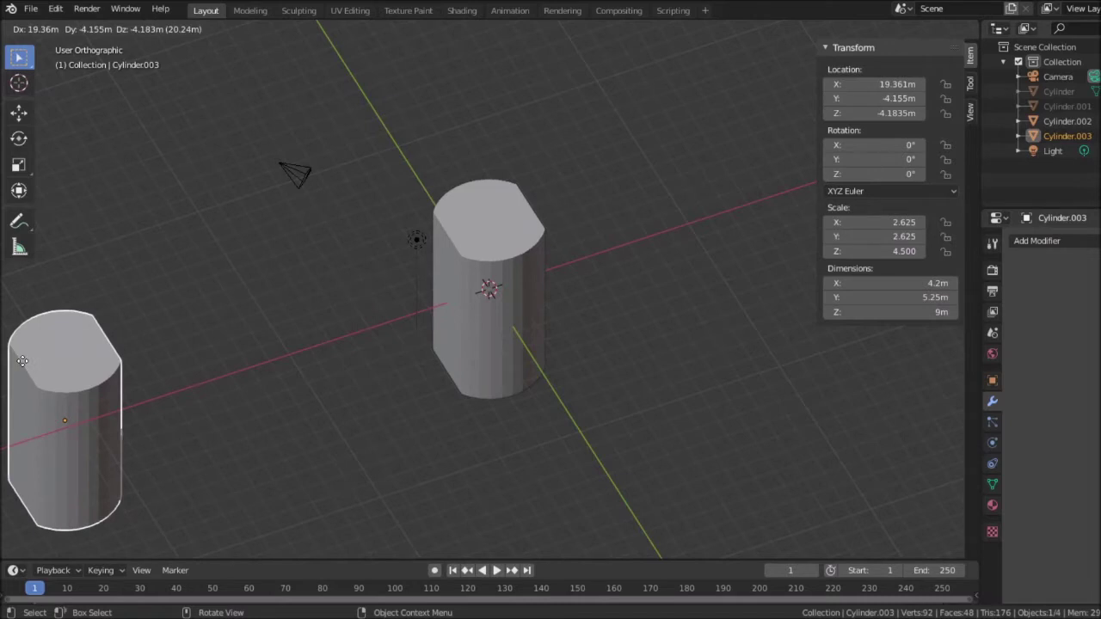
pyautogui.click(11, 358)
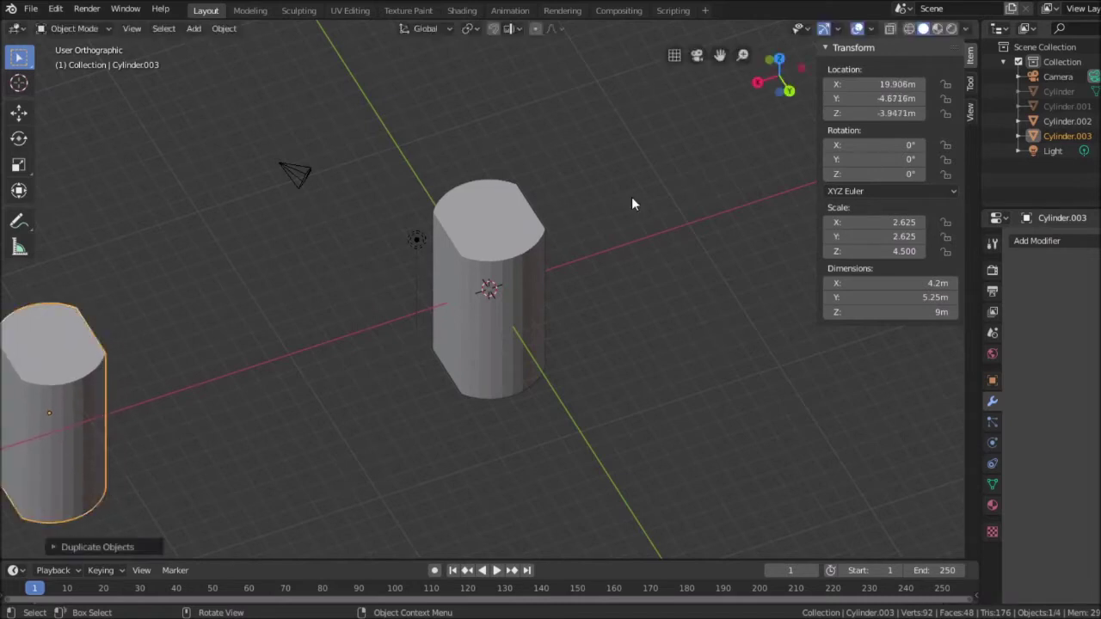
# Set the copy's Y and Z locations to 0 m.
pyautogui.click(892, 98)
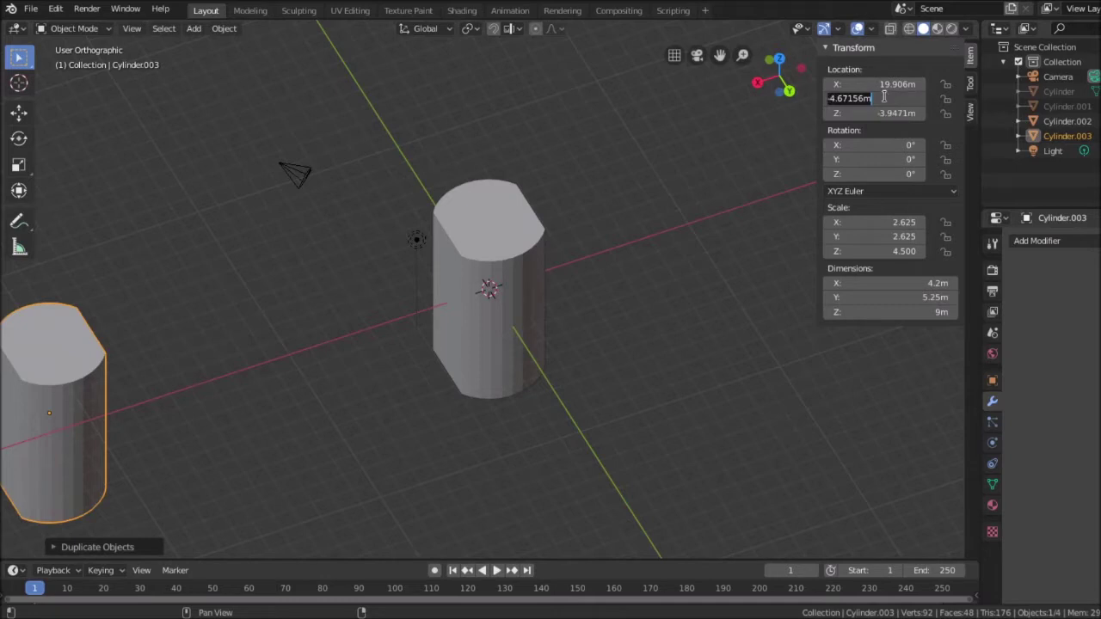
pyautogui.write('0')
pyautogui.press('Tab')
pyautogui.write('0')
pyautogui.press('Tab')
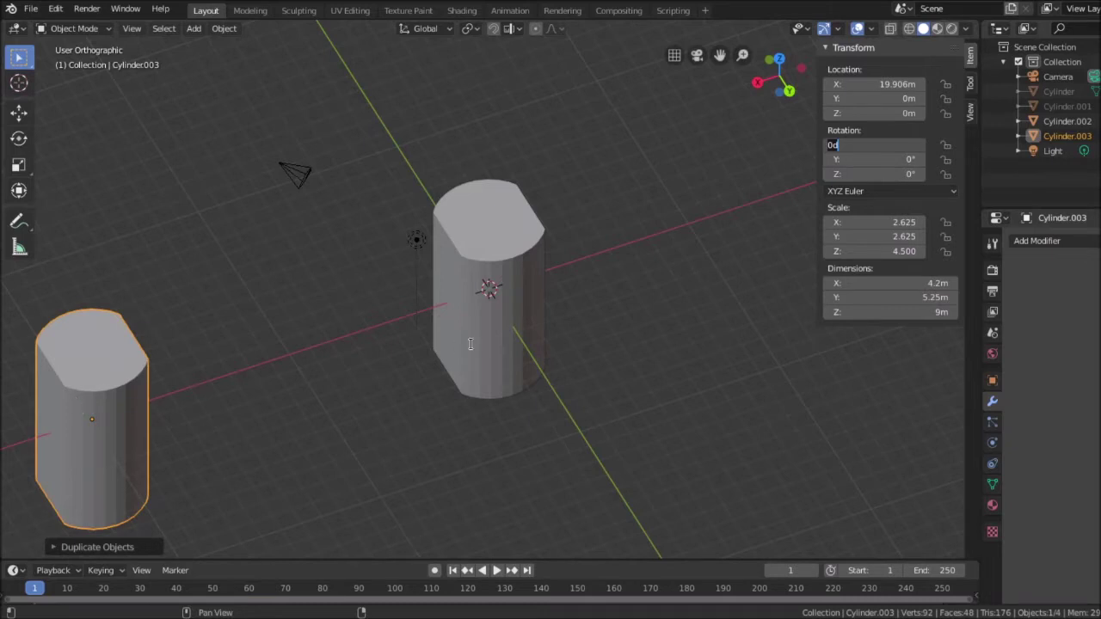
pyautogui.click(493, 245)
# Select the flat-sided cylinder at the centre and unhide the two outer cylinders.
pyautogui.click(504, 252)
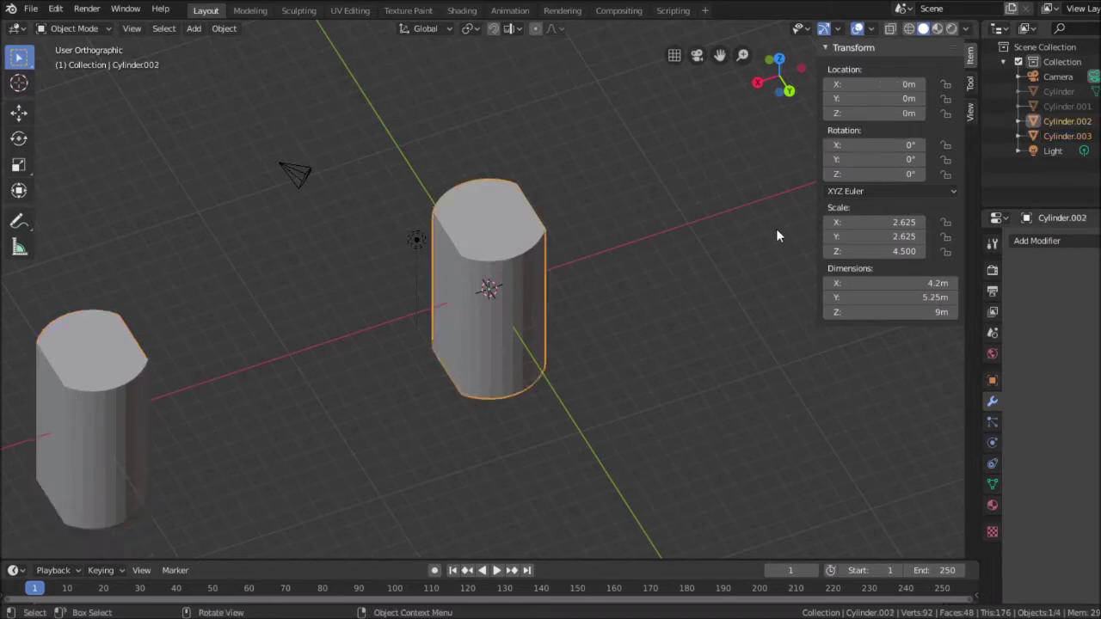
pyautogui.click(1093, 106)
pyautogui.click(1092, 91)
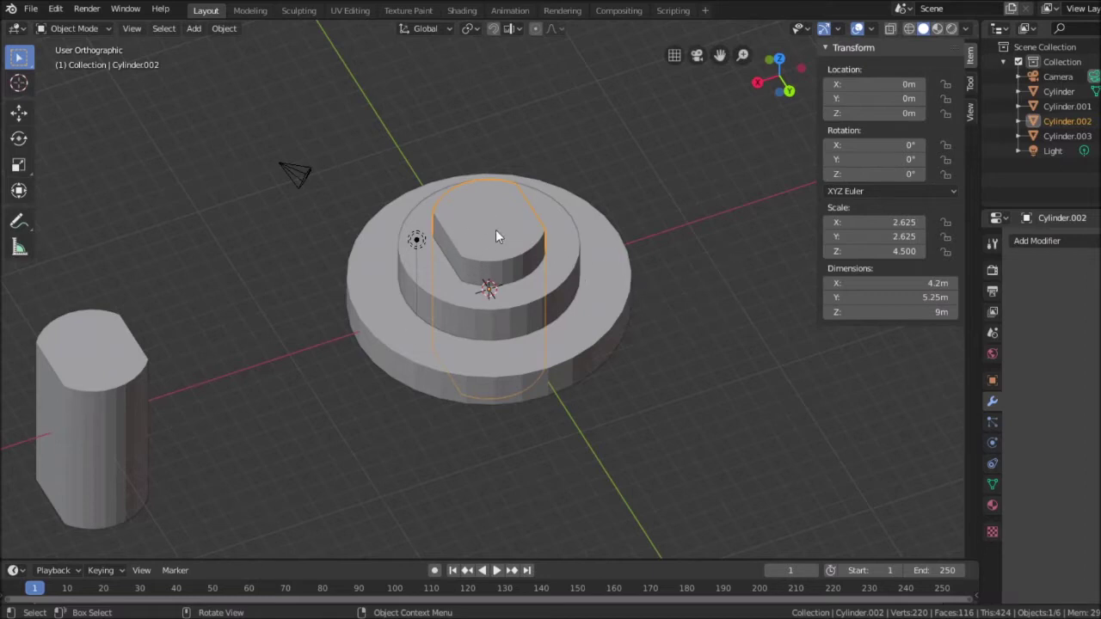
# Merge the 8.3 m cylinder into the 13 m base cylinder with a Boolean modifier set to Union, and apply it.
pyautogui.click(591, 321)
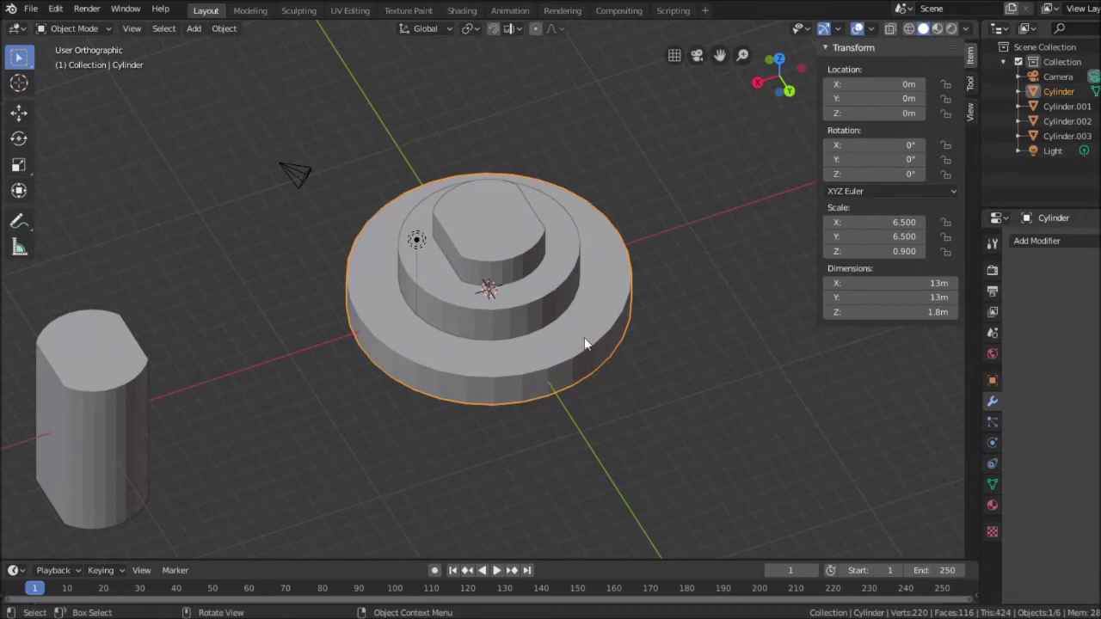
pyautogui.click(554, 280)
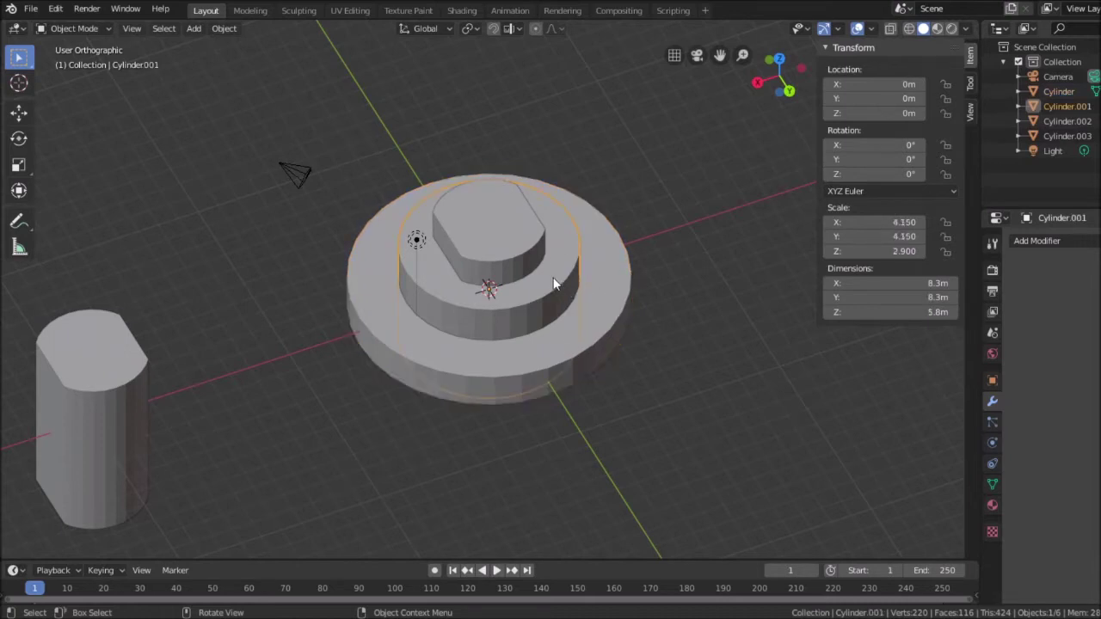
pyautogui.click(601, 303)
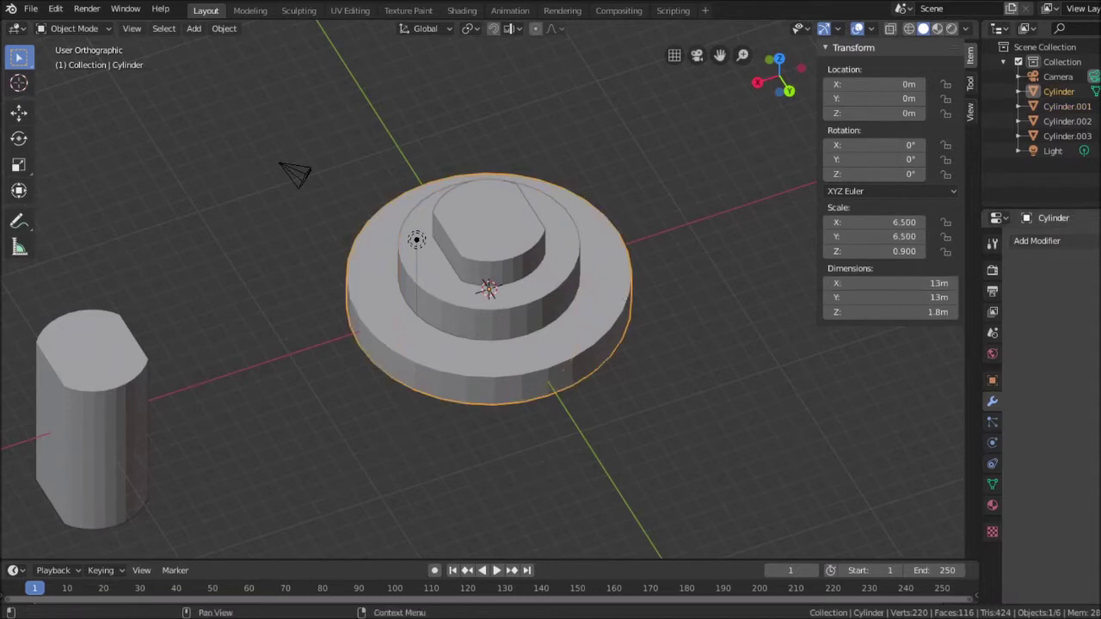
pyautogui.click(1038, 241)
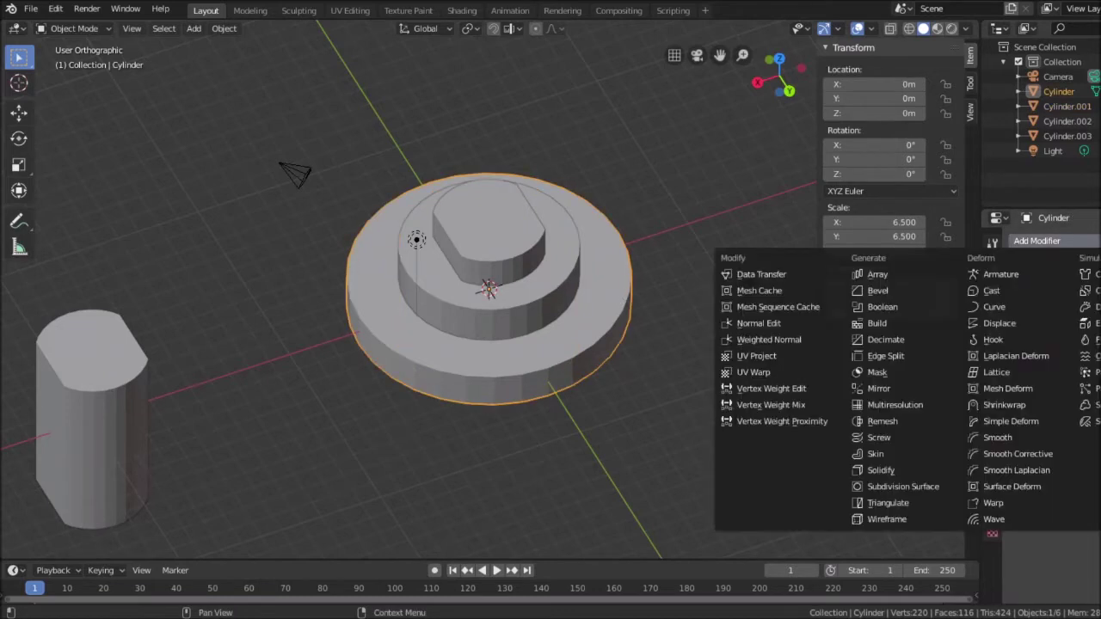
pyautogui.click(881, 307)
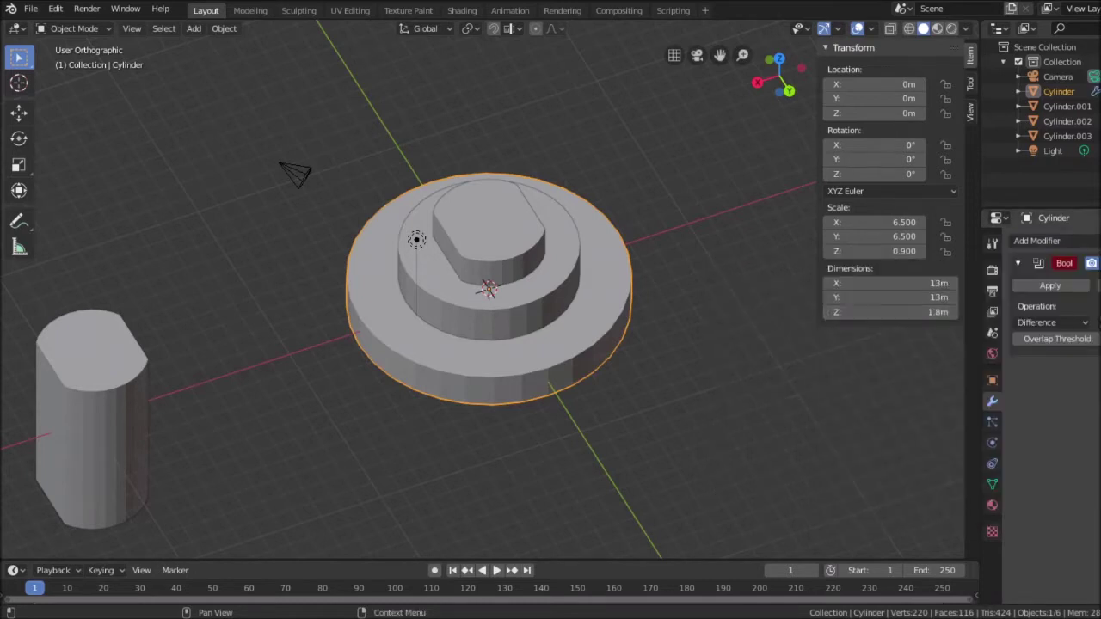
pyautogui.press('e')
pyautogui.click(557, 277)
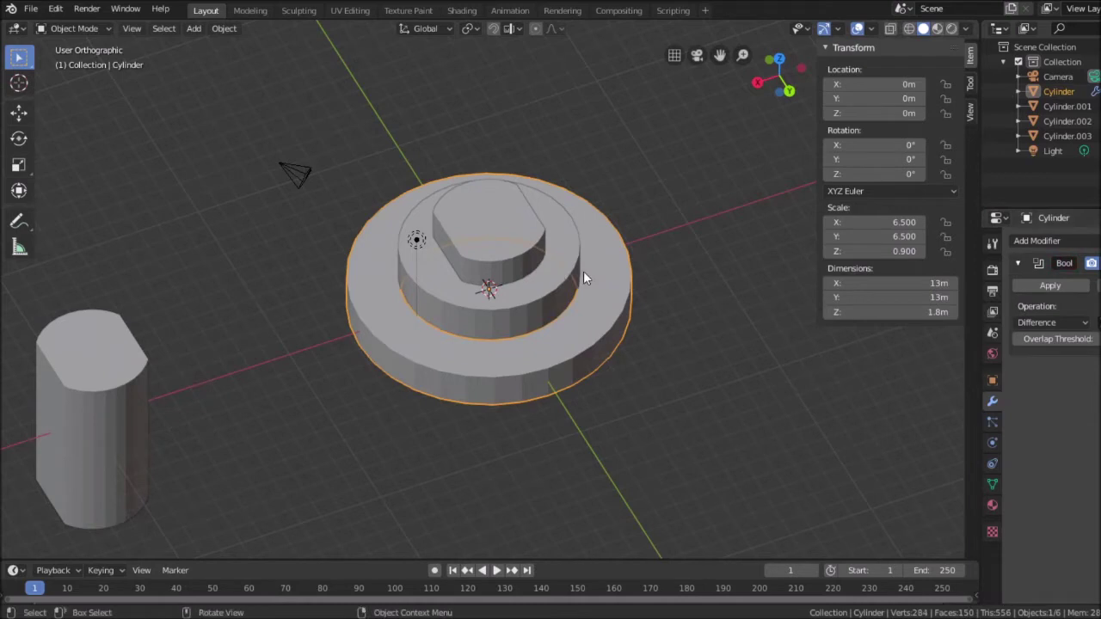
pyautogui.click(1051, 323)
pyautogui.click(1051, 357)
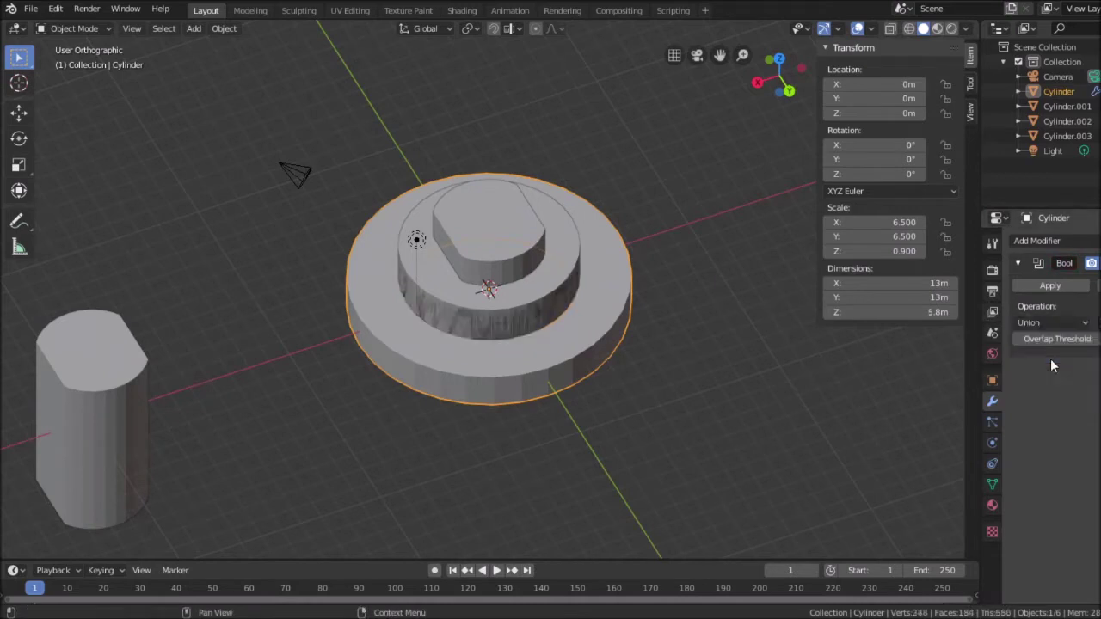
pyautogui.click(1038, 286)
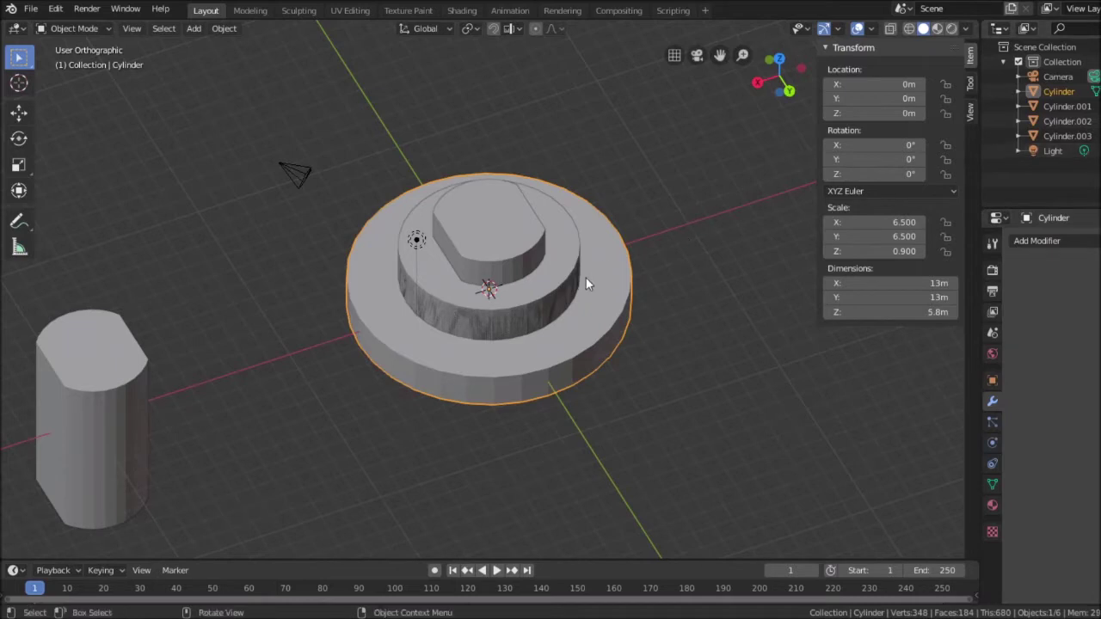
# Check the merged base by toggling the visibility of the stacked cylinders, and select the separate 8.3 m cylinder.
pyautogui.click(1097, 106)
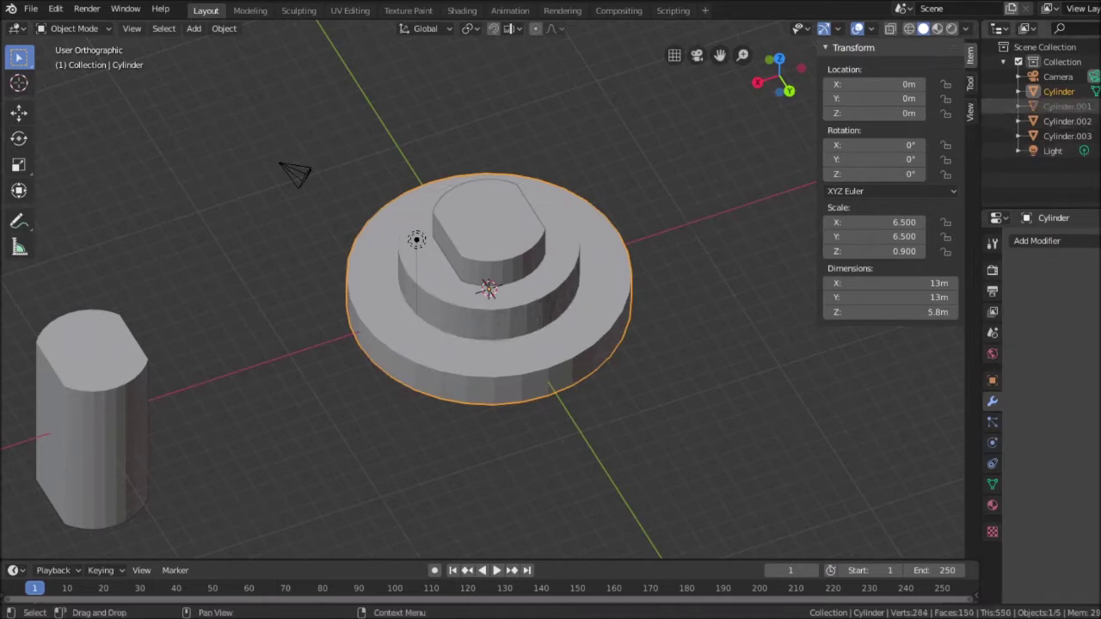
pyautogui.click(1095, 106)
pyautogui.click(1072, 106)
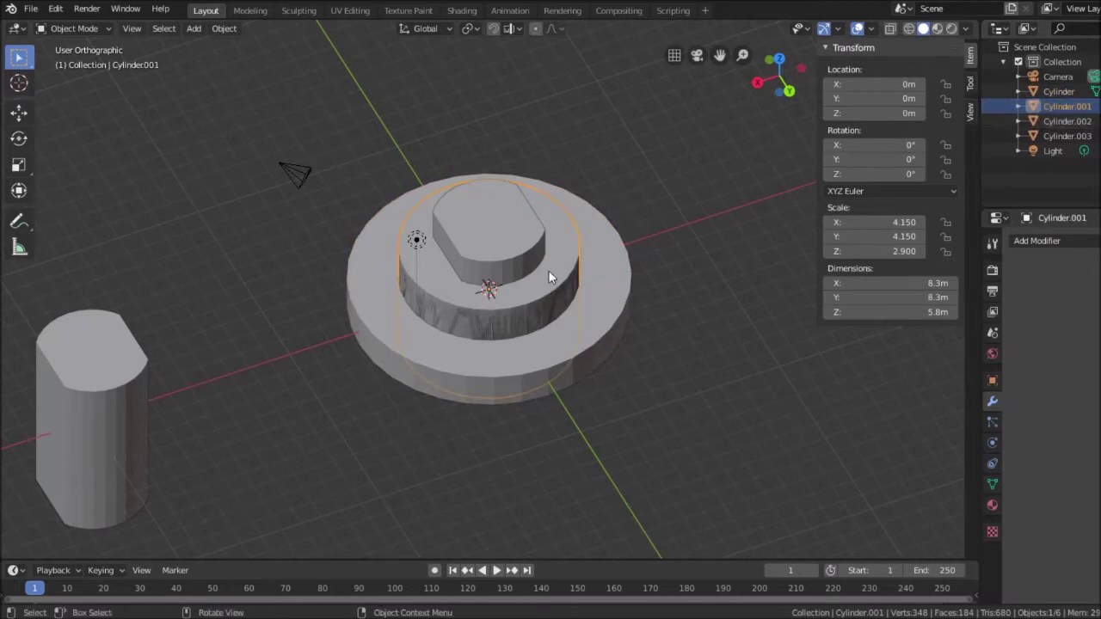
pyautogui.click(1094, 121)
pyautogui.click(1094, 121)
pyautogui.click(1094, 91)
pyautogui.click(1094, 91)
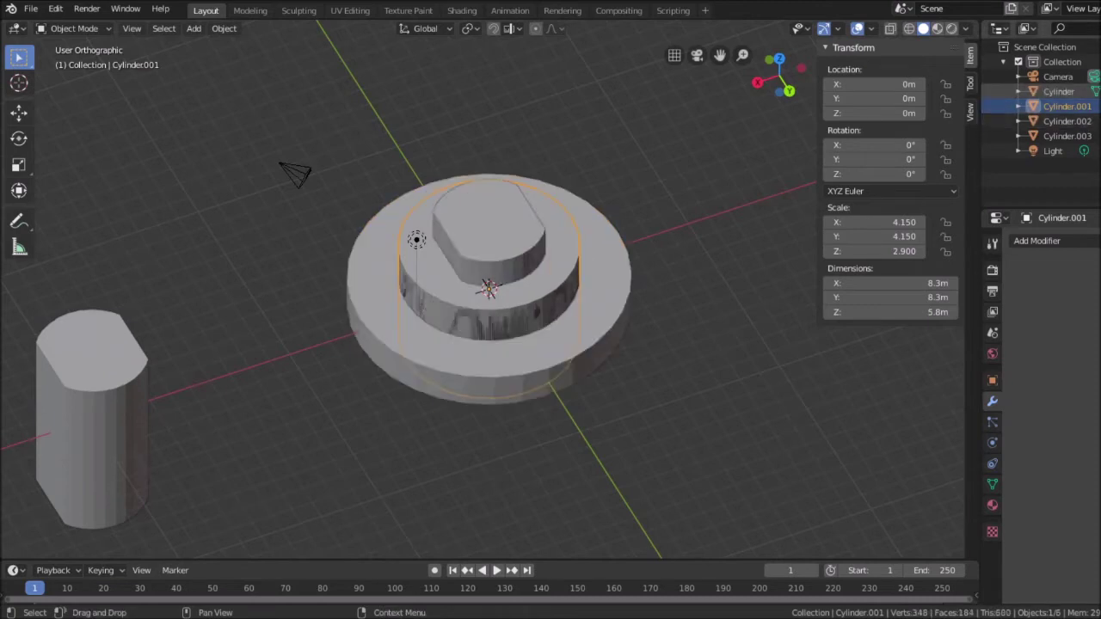
# Delete the separate 8.3 m cylinder that was already merged into the base.
pyautogui.click(1094, 136)
pyautogui.click(1094, 136)
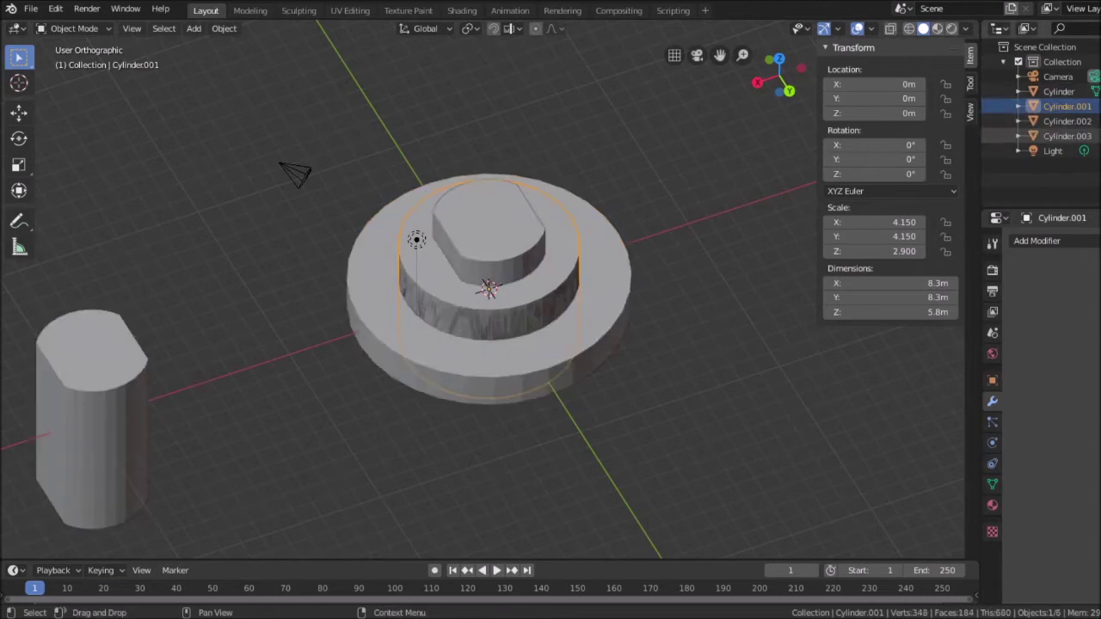
pyautogui.moveTo(700, 288); pyautogui.dragTo(505, 264, button='middle')
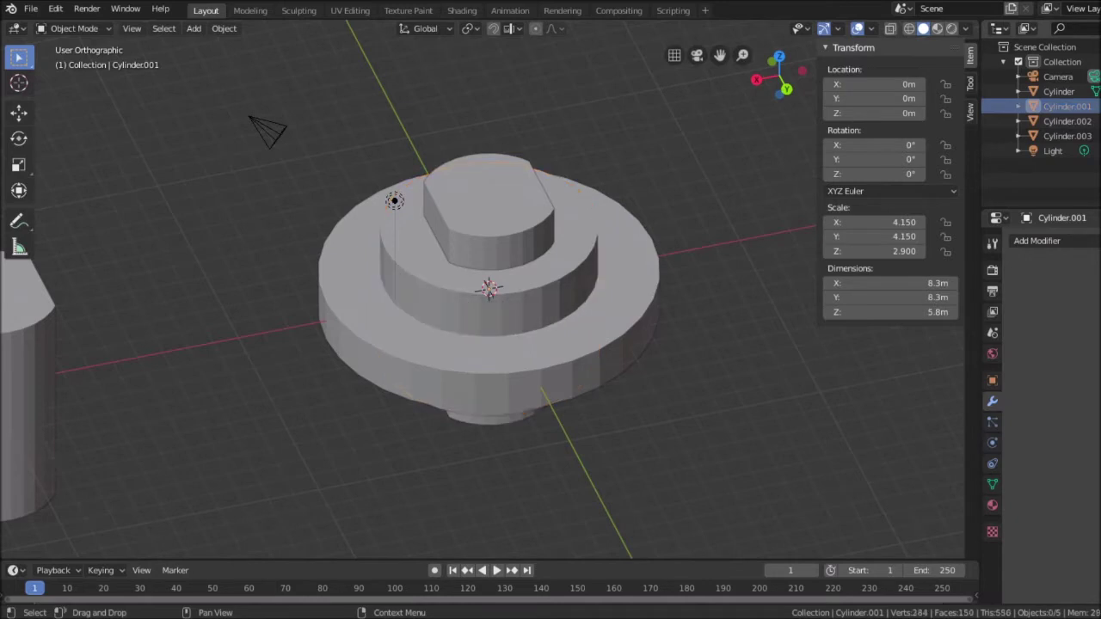
pyautogui.rightClick(1067, 108)
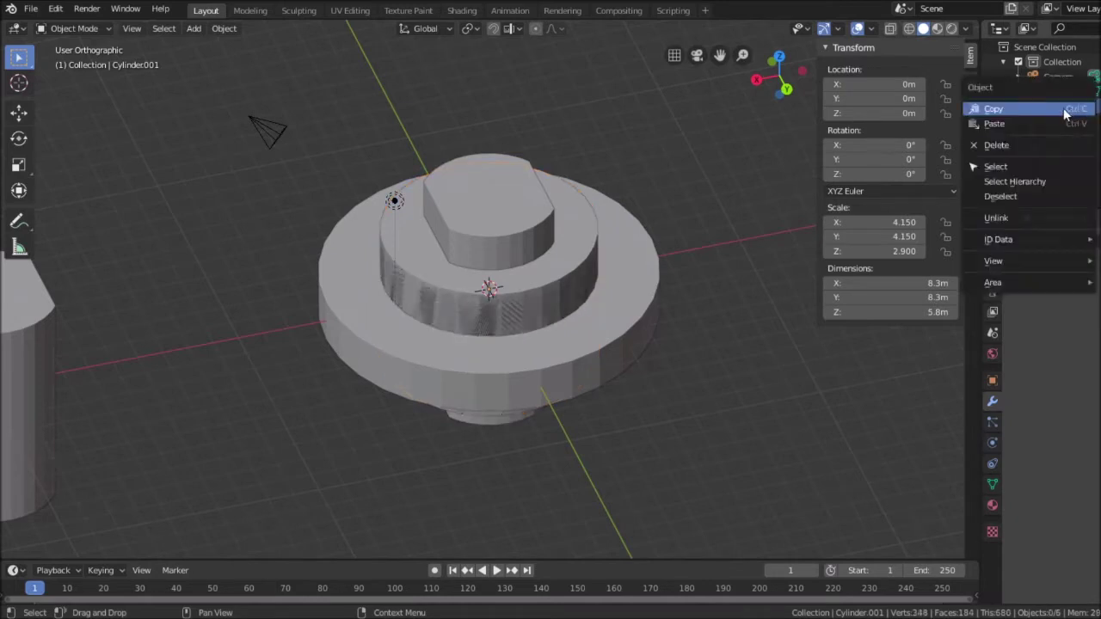
pyautogui.click(1003, 144)
# Check the remaining cylinders by toggling their visibility, and hide the camera.
pyautogui.click(1067, 122)
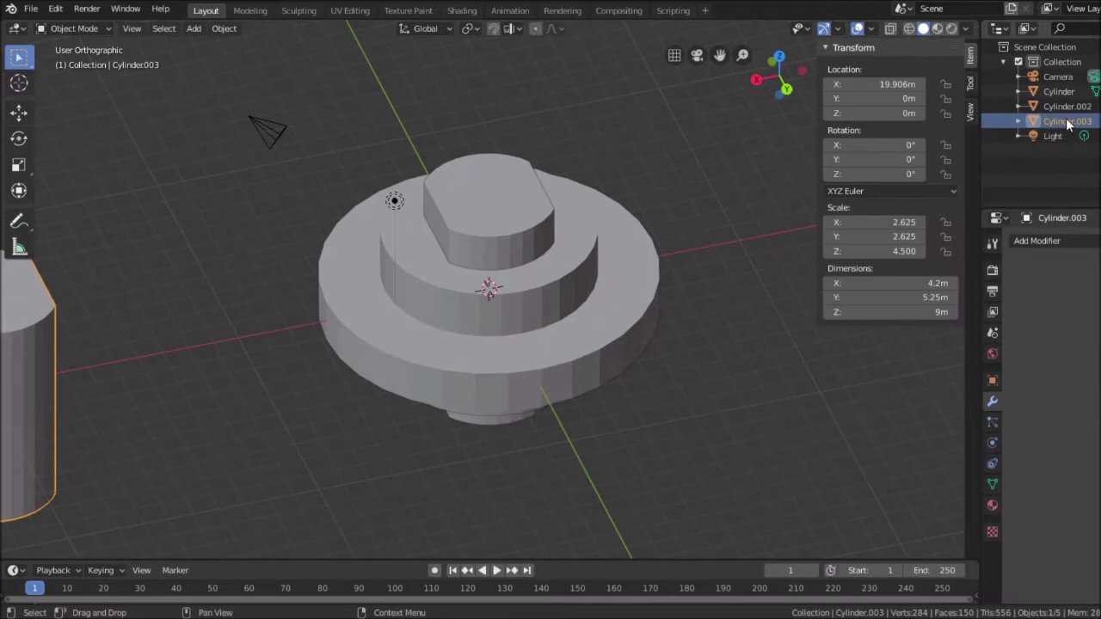
pyautogui.press('h')
pyautogui.hotkey('alt', 'h')
pyautogui.press('h')
pyautogui.hotkey('alt', 'h')
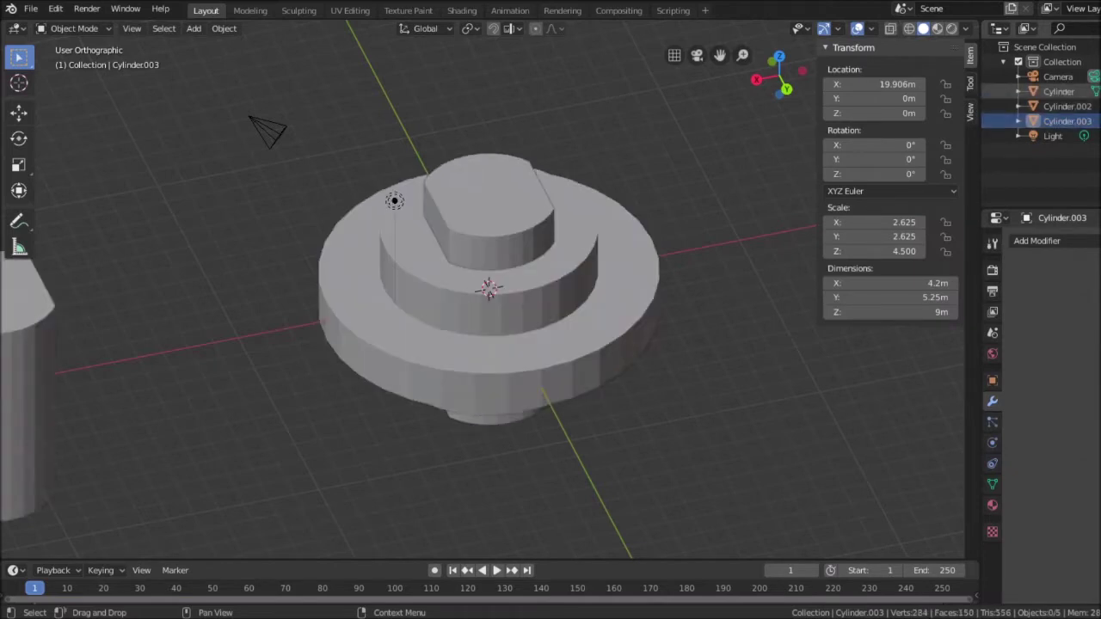
pyautogui.click(1099, 106)
pyautogui.click(1099, 106)
pyautogui.click(1099, 77)
pyautogui.click(1099, 91)
pyautogui.click(1099, 91)
pyautogui.click(1099, 91)
pyautogui.click(1099, 91)
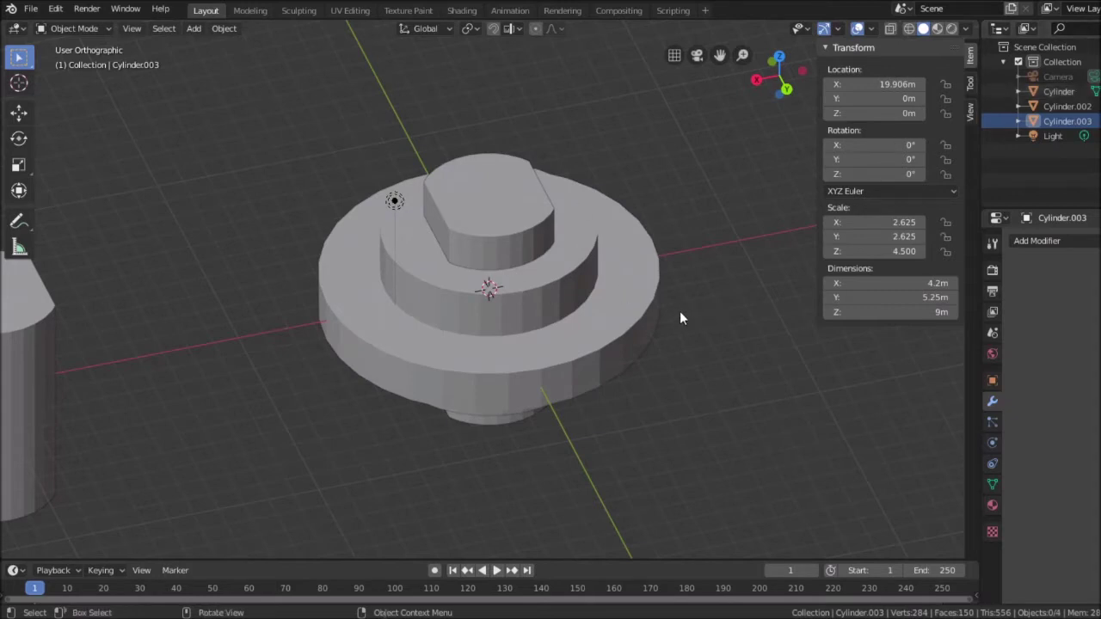
# Cut the central flat-sided cylinder out of the merged base with an applied Boolean modifier set to Difference, and delete the cutter cylinder.
pyautogui.moveTo(688, 312)
pyautogui.mouseDown(button='middle')
pyautogui.moveTo(713, 293)
pyautogui.moveTo(708, 307)
pyautogui.mouseUp(button='middle')
pyautogui.scroll(2, 708, 307)
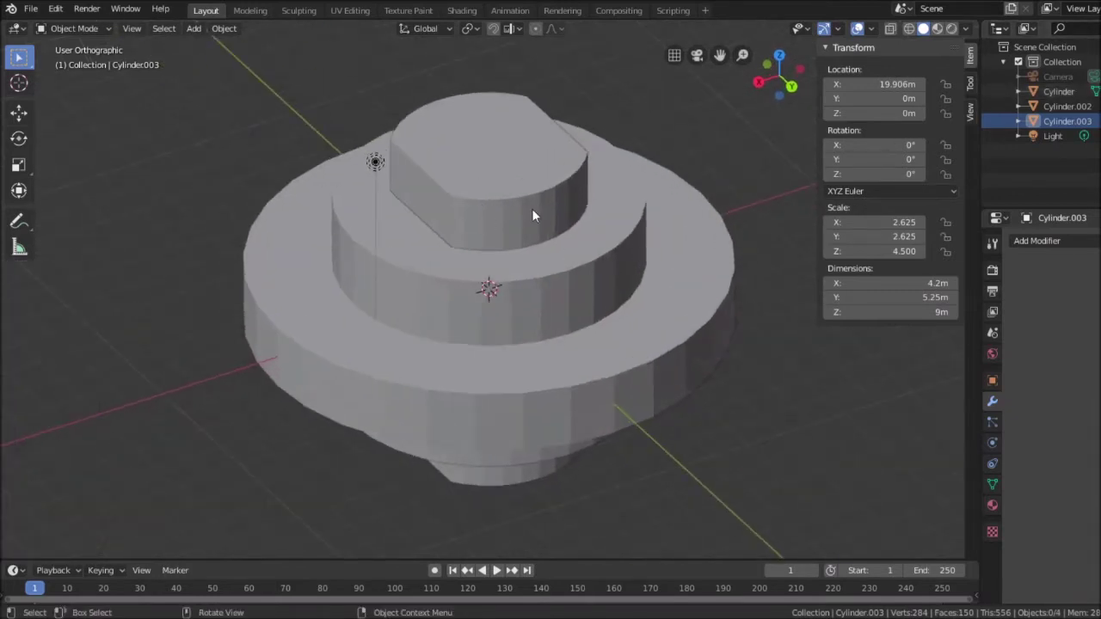
pyautogui.click(1061, 91)
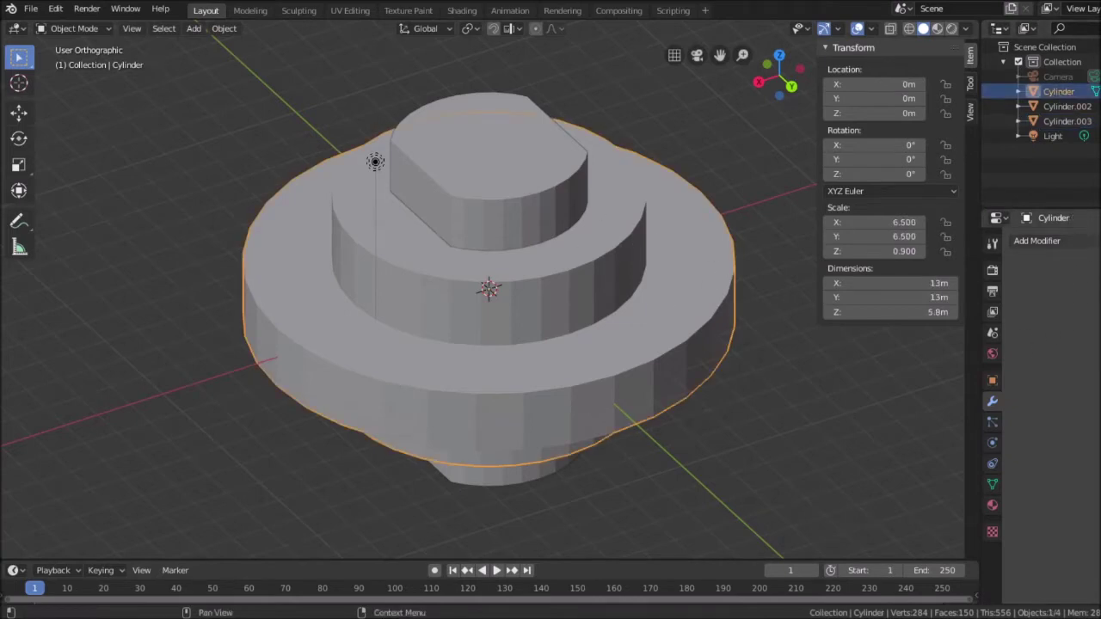
pyautogui.click(1036, 240)
pyautogui.click(873, 308)
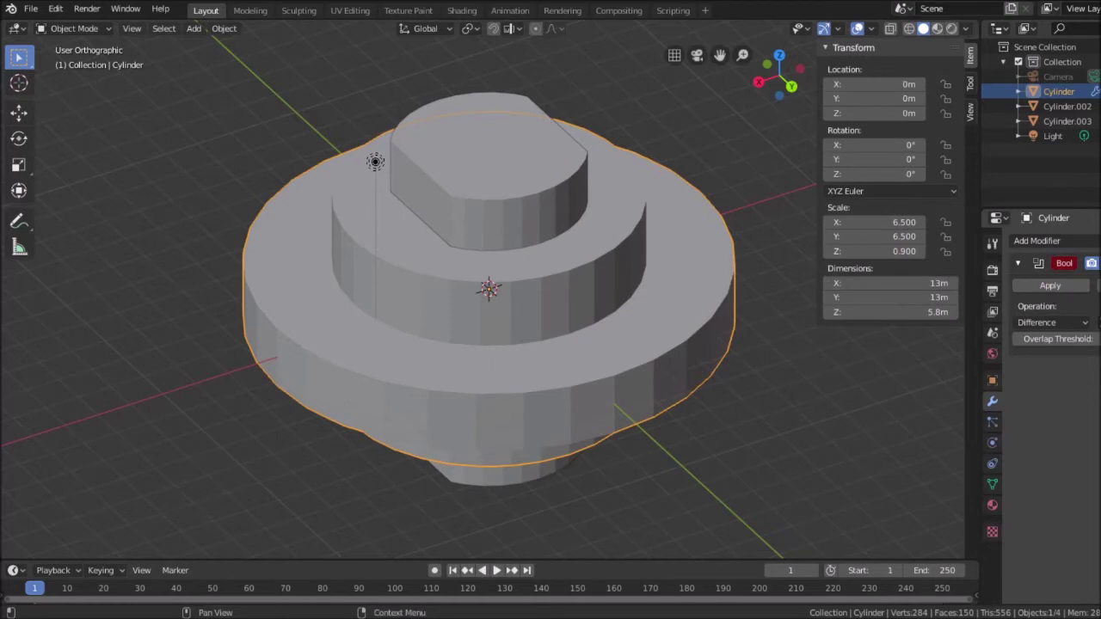
pyautogui.click(510, 189)
pyautogui.click(1040, 286)
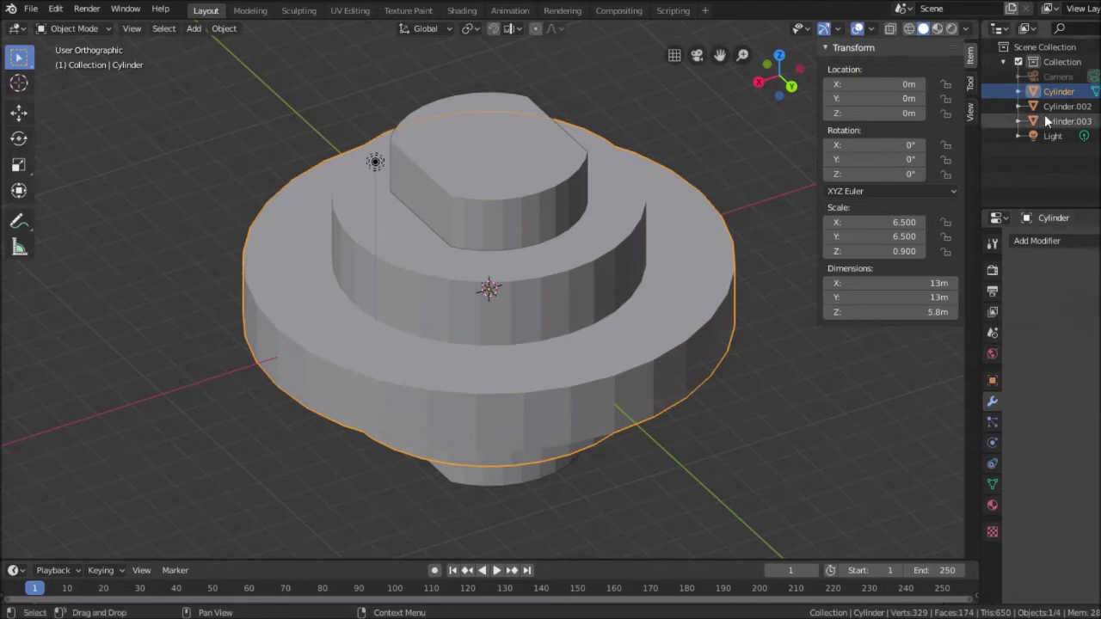
pyautogui.click(527, 176)
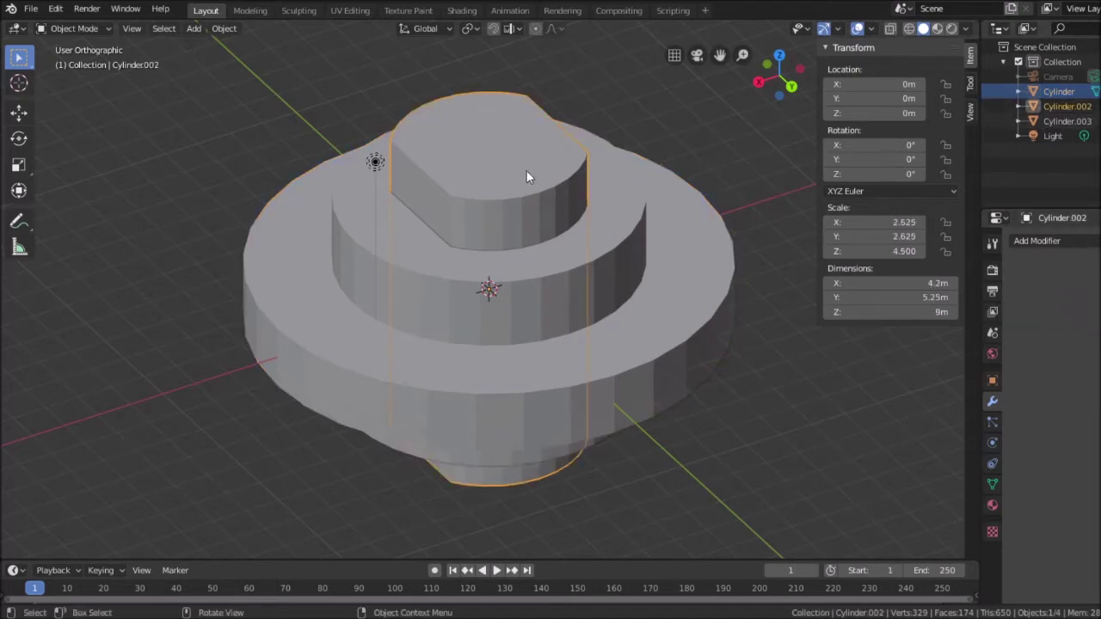
pyautogui.press('Delete')
# Examine the flat-sided hole through the stepped base from above and from the side.
pyautogui.moveTo(725, 139); pyautogui.dragTo(712, 119, button='middle')
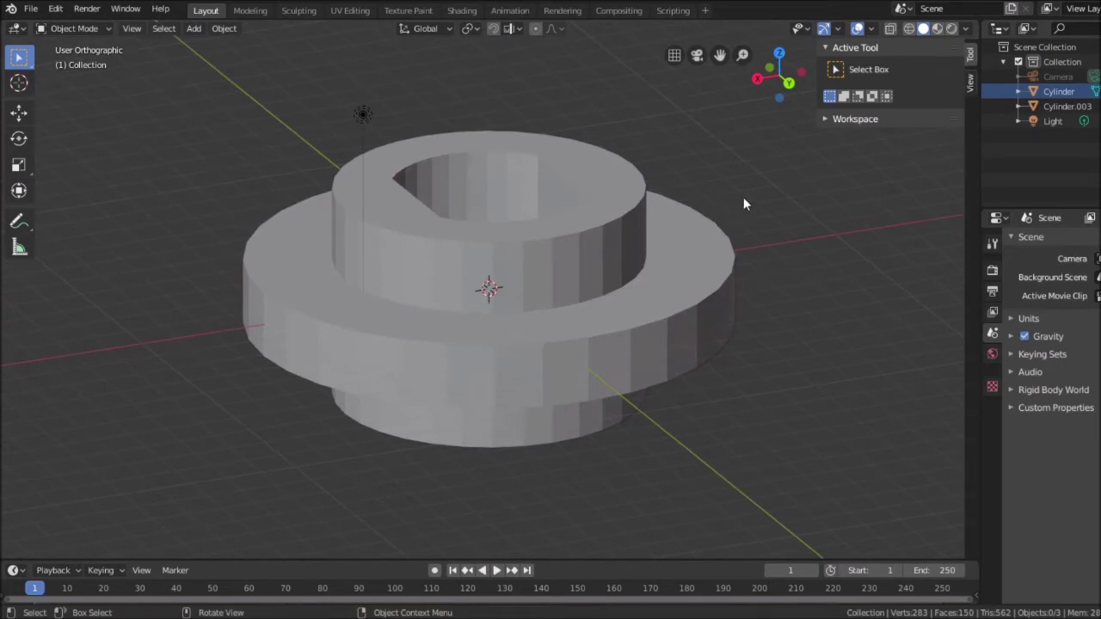
pyautogui.moveTo(744, 204); pyautogui.dragTo(739, 253, button='middle')
pyautogui.scroll(2, 441, 327)
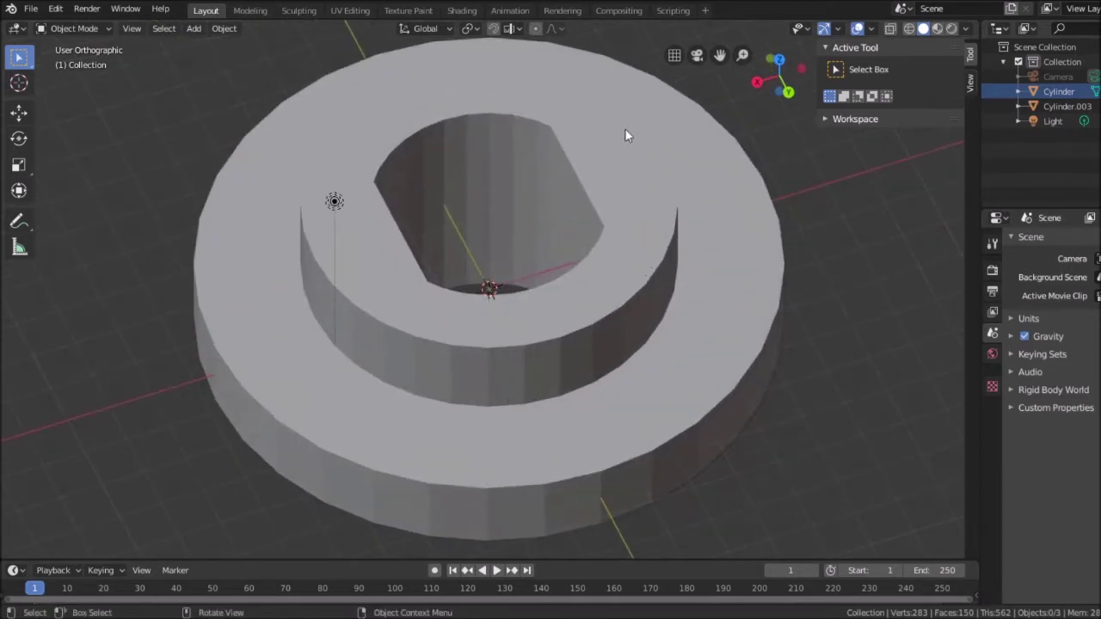
pyautogui.moveTo(852, 238); pyautogui.dragTo(866, 268, button='middle')
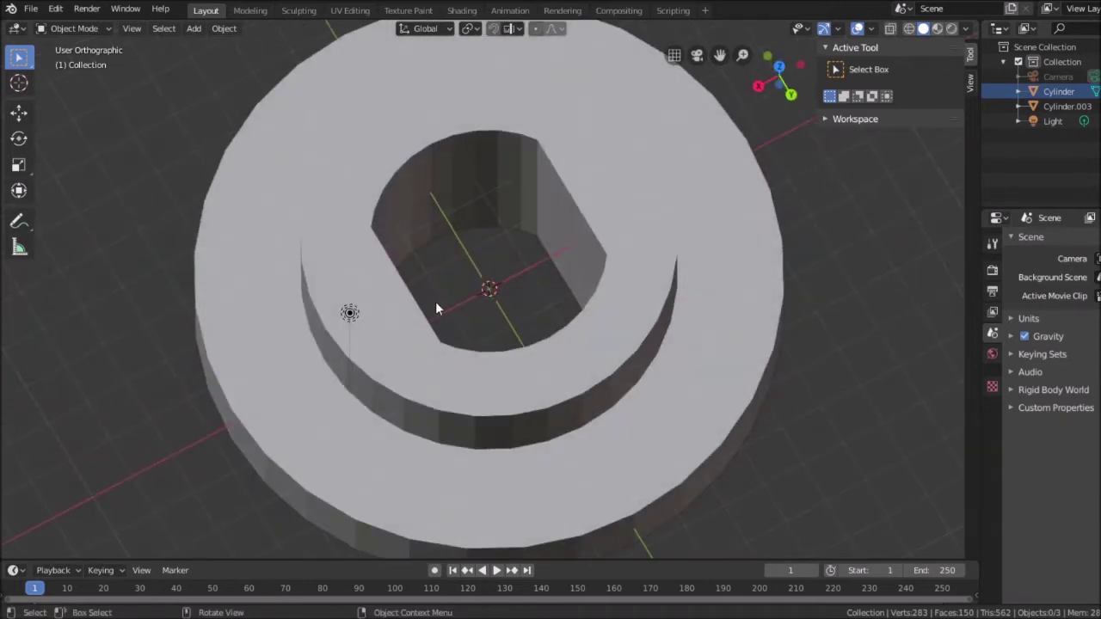
pyautogui.moveTo(834, 310); pyautogui.dragTo(833, 206, button='middle')
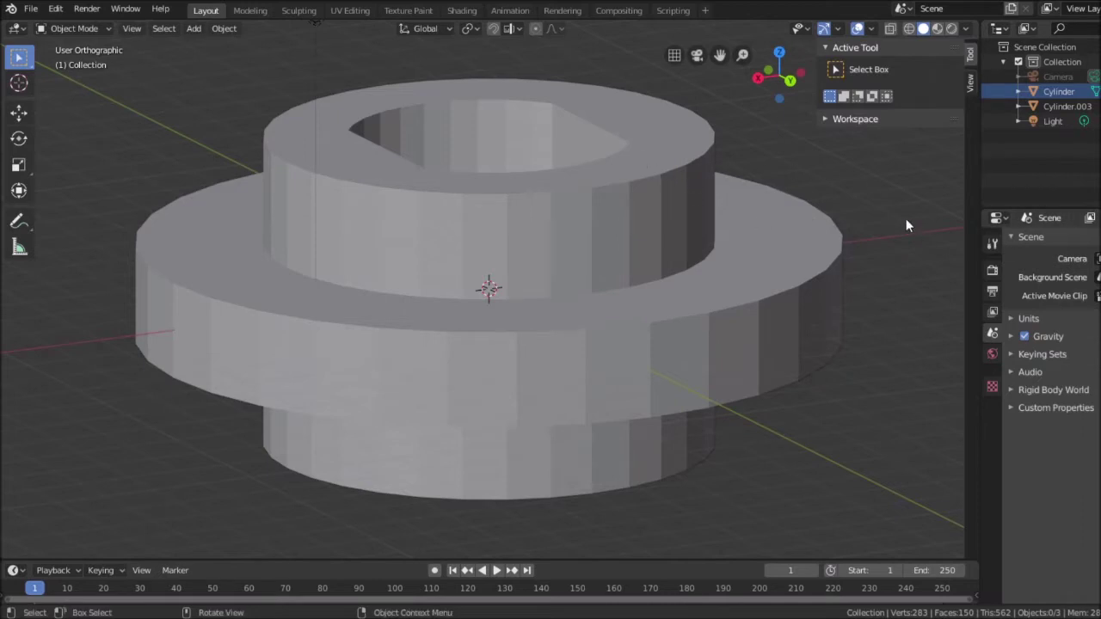
pyautogui.moveTo(904, 224); pyautogui.dragTo(905, 268, button='middle')
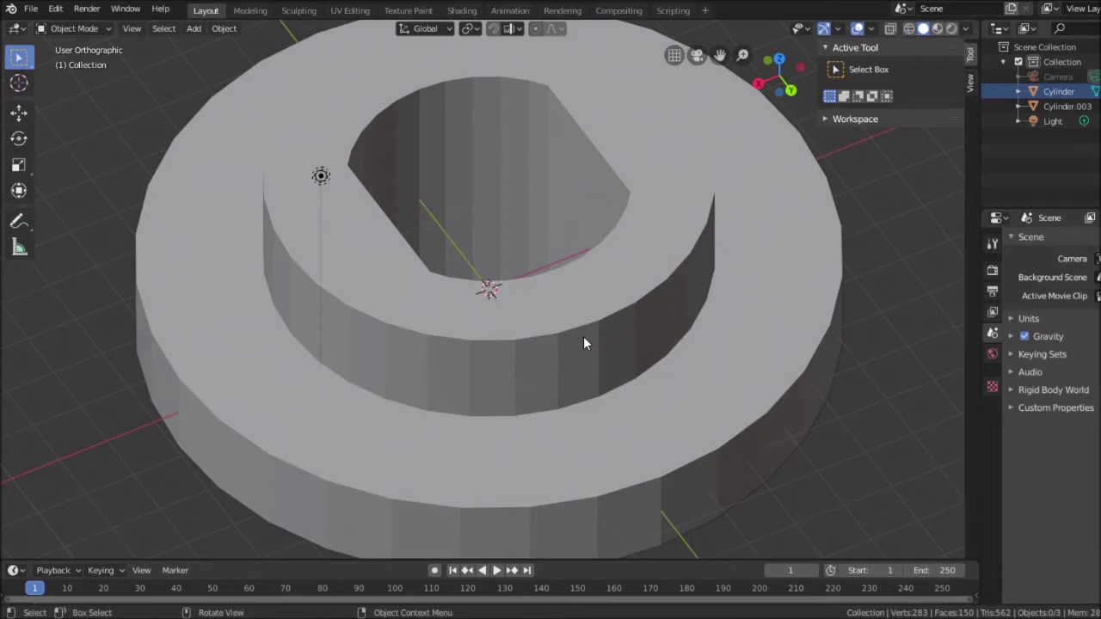
pyautogui.moveTo(892, 263)
pyautogui.mouseDown(button='middle')
pyautogui.moveTo(900, 297)
pyautogui.moveTo(932, 253)
pyautogui.moveTo(886, 219)
pyautogui.moveTo(911, 274)
pyautogui.mouseUp(button='middle')
pyautogui.scroll(3, 911, 275)
pyautogui.scroll(-3, 910, 278)
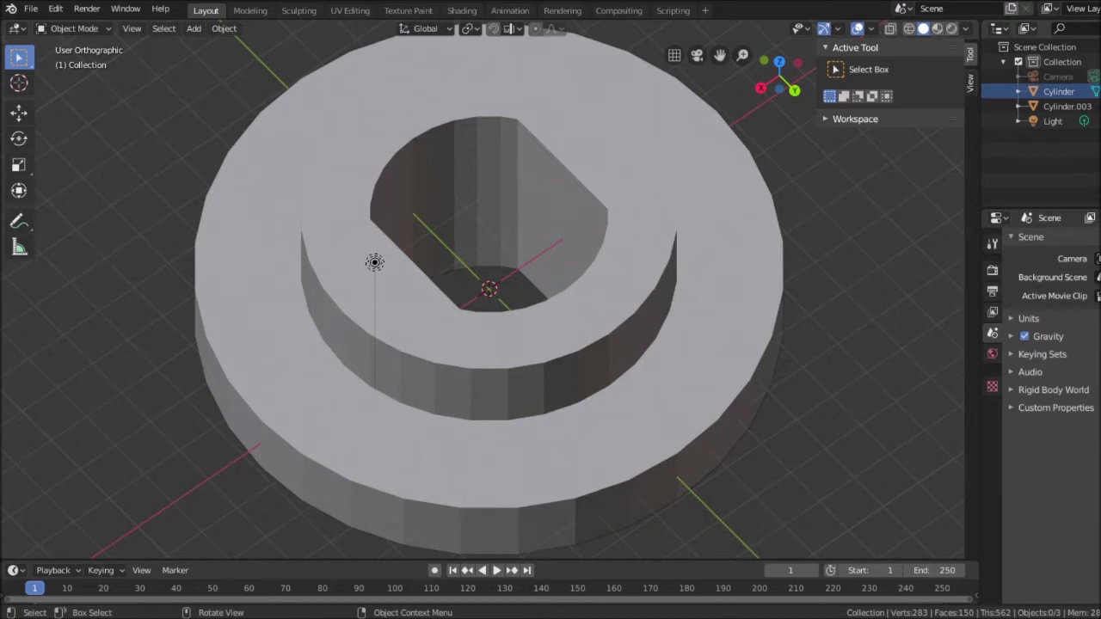
# Add a new mesh cylinder at the centre of the stepped base.
pyautogui.click(193, 28)
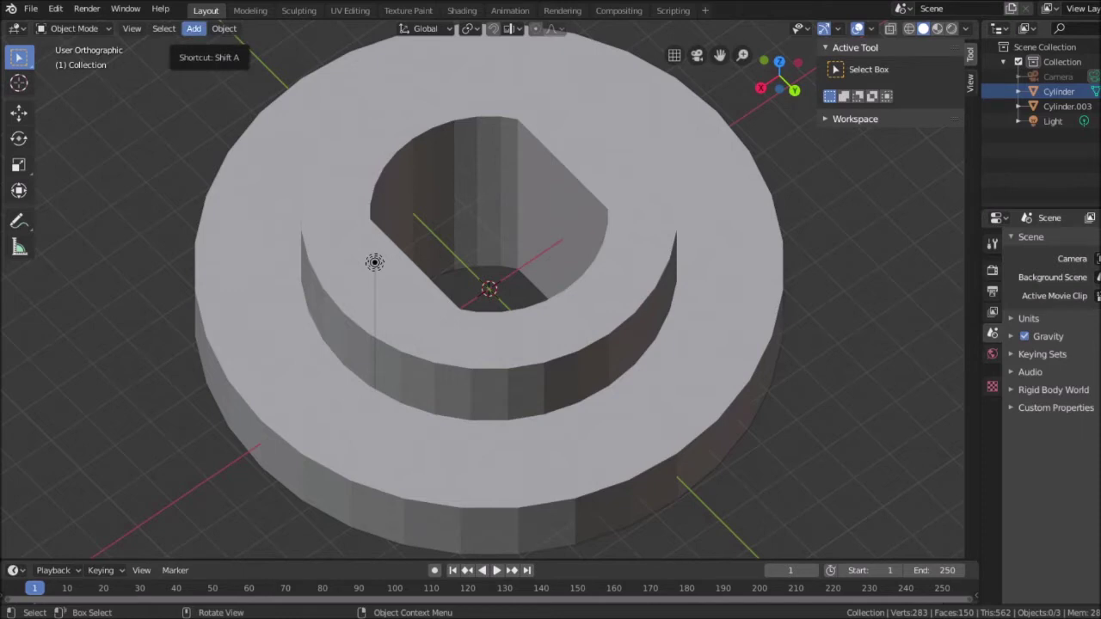
pyautogui.click(193, 28)
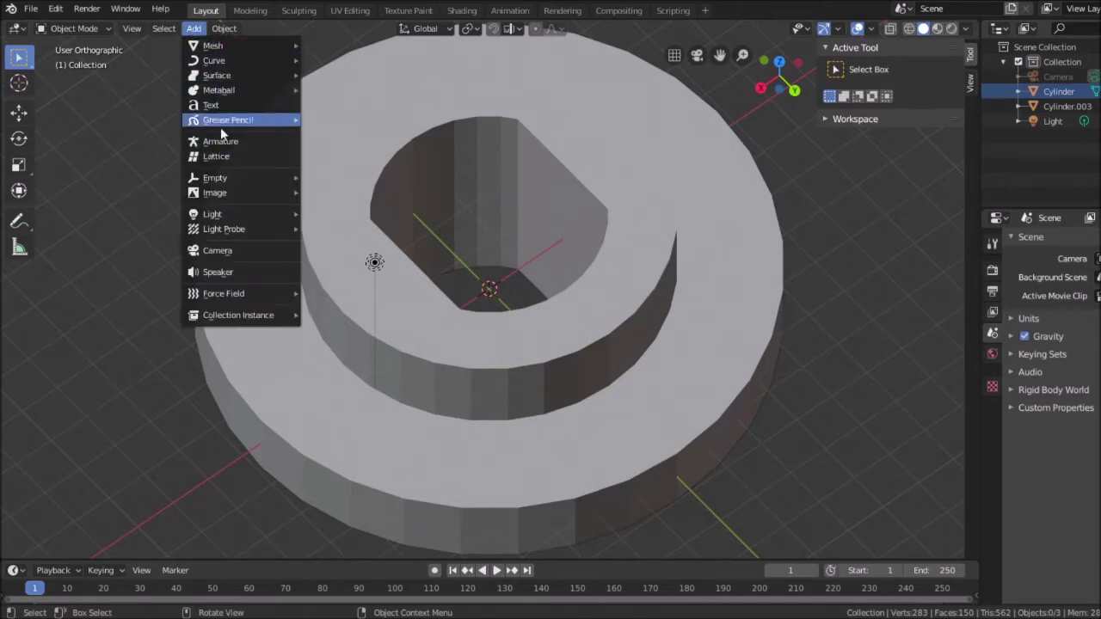
pyautogui.moveTo(246, 44)
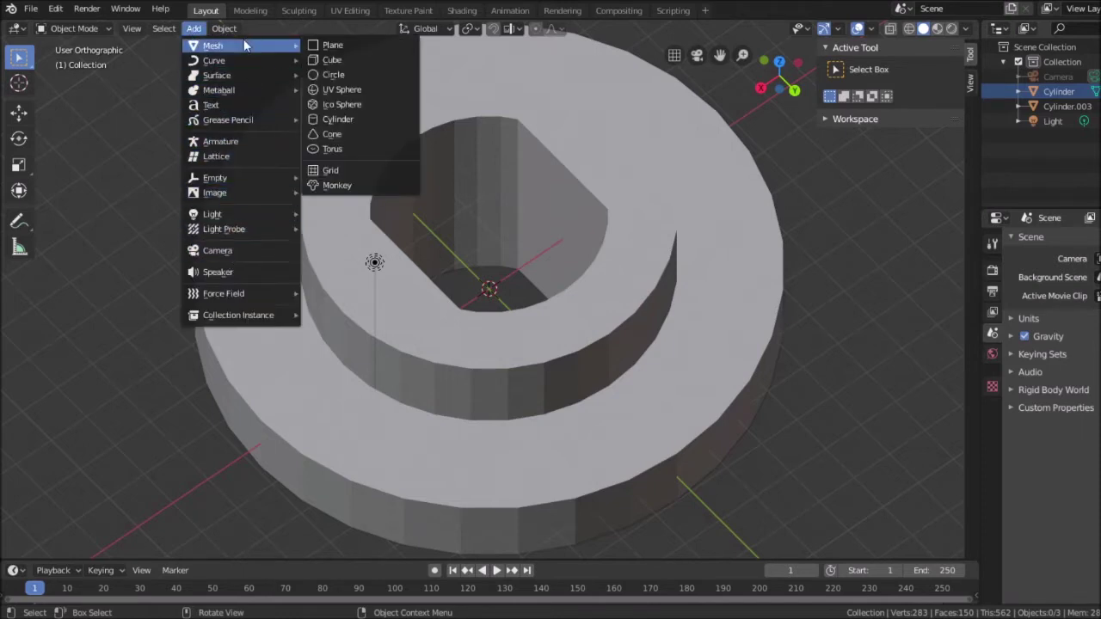
pyautogui.click(323, 120)
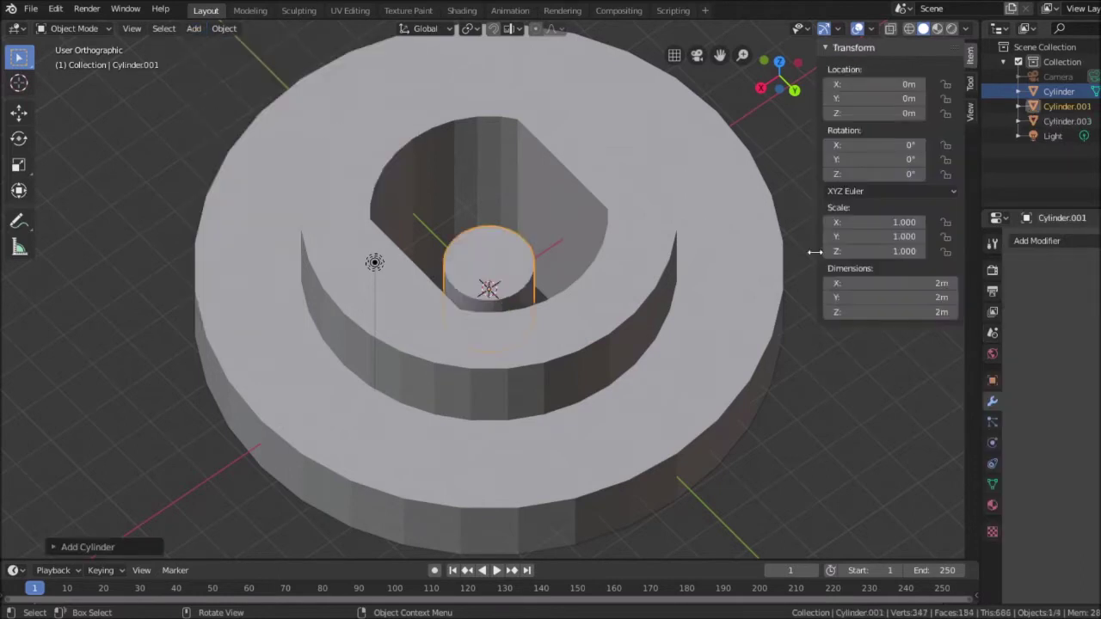
# Set the new cylinder's dimensions to 6.8 m in X and Y and 9 m in Z.
pyautogui.click(923, 287)
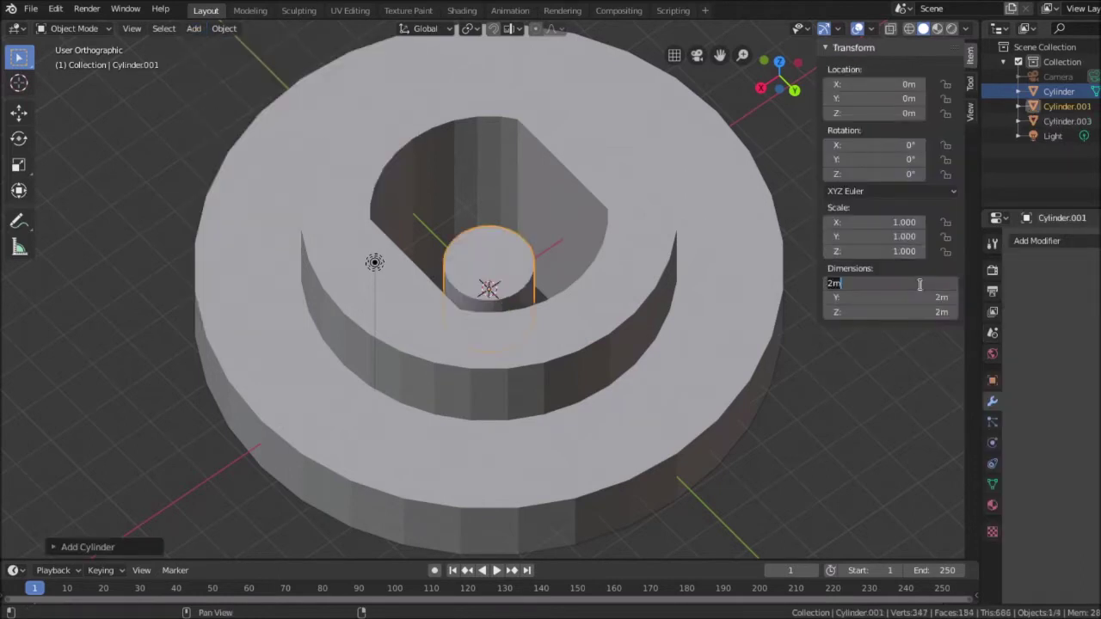
pyautogui.write('6.8')
pyautogui.press('Tab')
pyautogui.write('6')
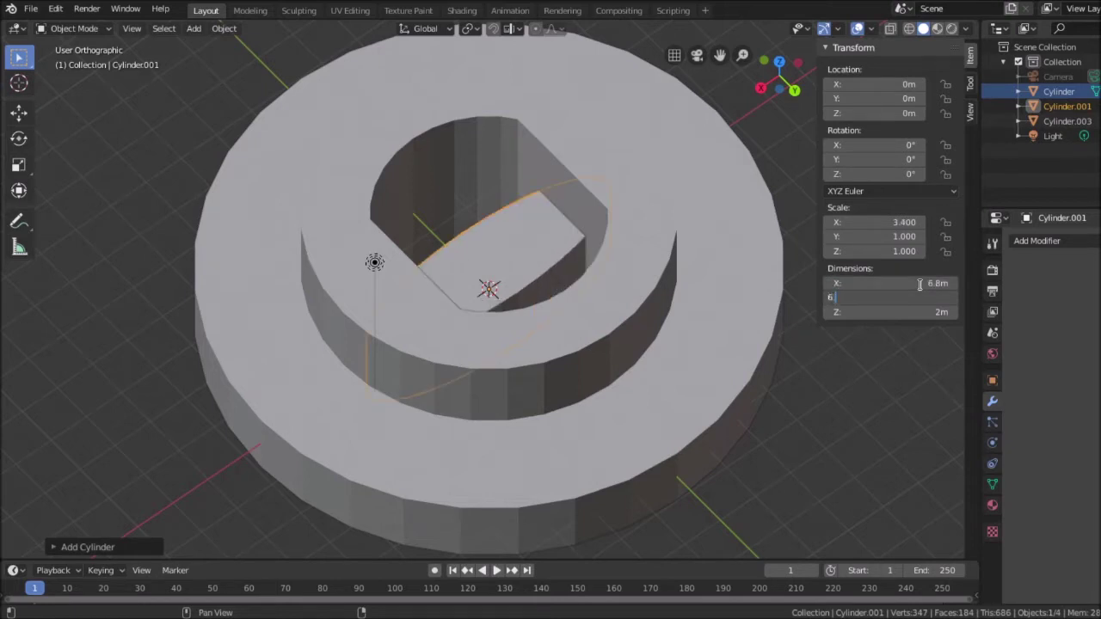
pyautogui.write('.8')
pyautogui.press('Tab')
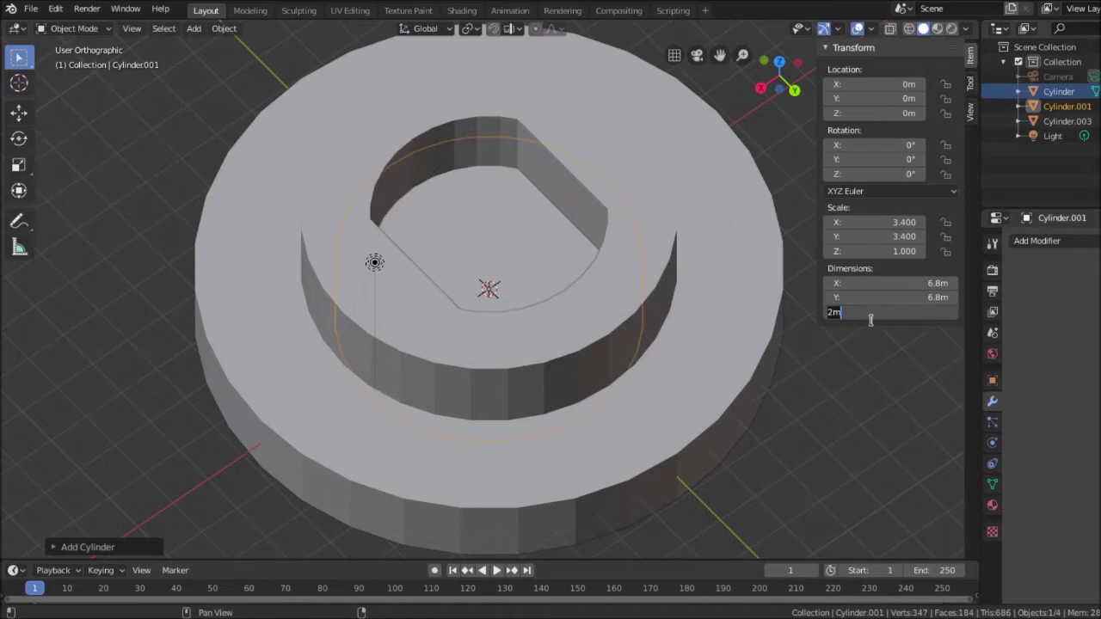
pyautogui.write('9')
pyautogui.press('Tab')
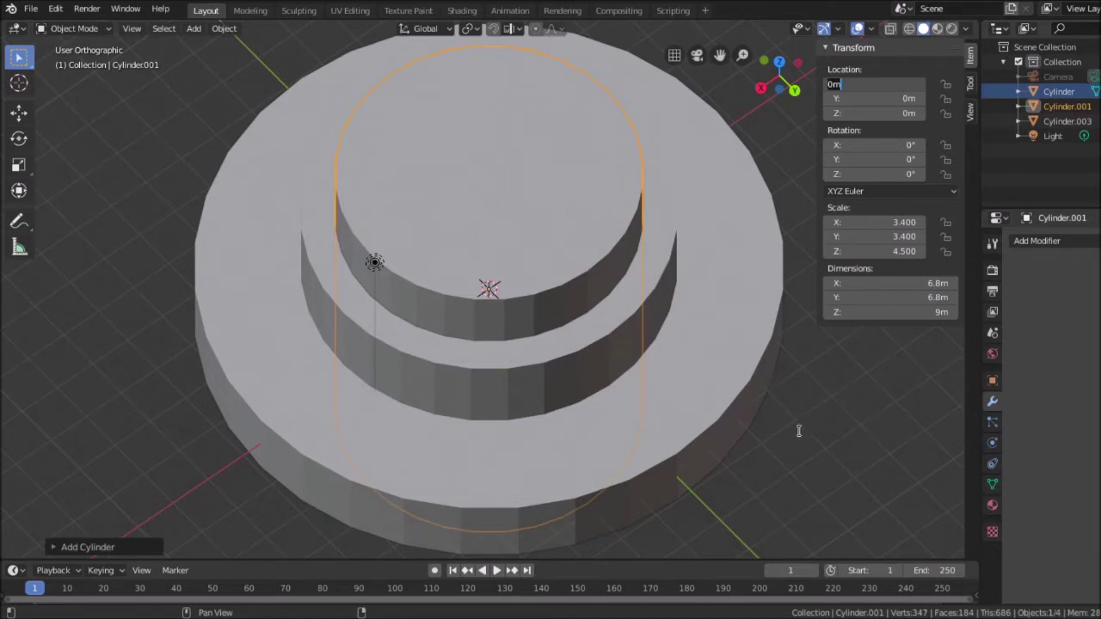
pyautogui.press('Return')
# Inspect how the new cylinder sits within the stepped base from the back orthographic view.
pyautogui.moveTo(775, 407); pyautogui.dragTo(753, 306, button='middle')
pyautogui.scroll(2, 754, 306)
pyautogui.scroll(-2, 640, 495)
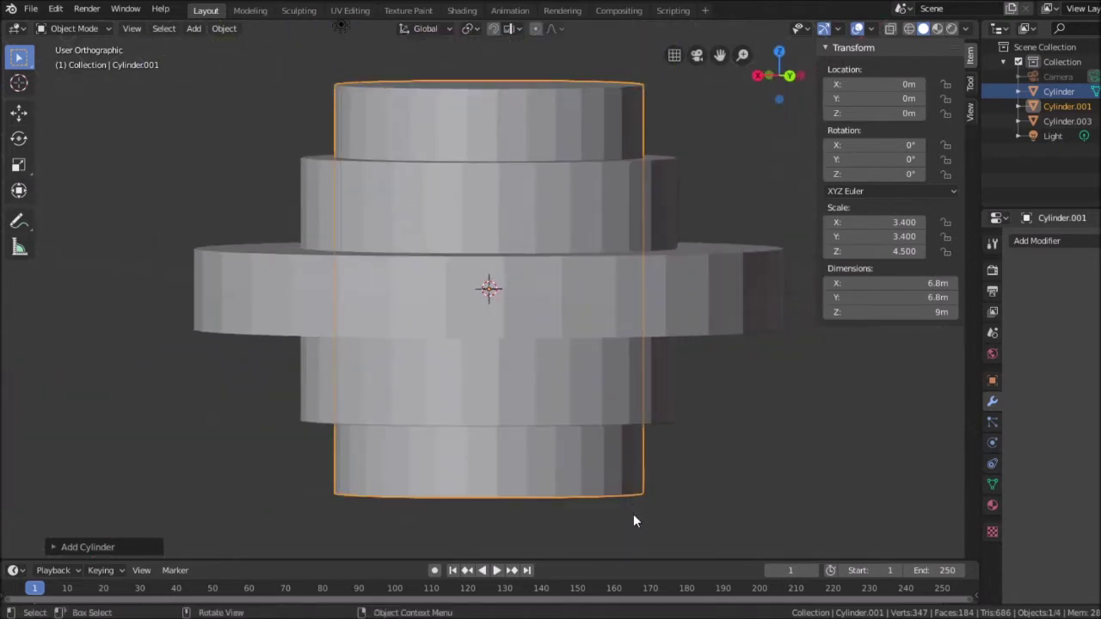
pyautogui.scroll(1, 629, 251)
pyautogui.scroll(-1, 629, 250)
pyautogui.click(786, 77)
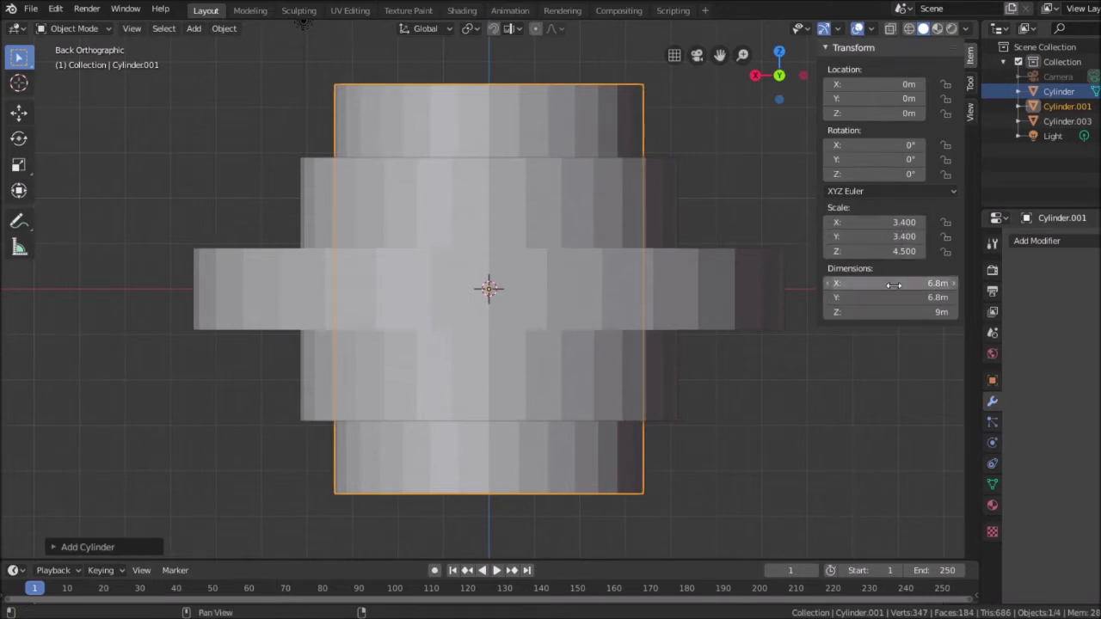
pyautogui.click(899, 114)
pyautogui.press('Return')
pyautogui.moveTo(920, 112); pyautogui.dragTo(925, 118)
pyautogui.click(887, 114)
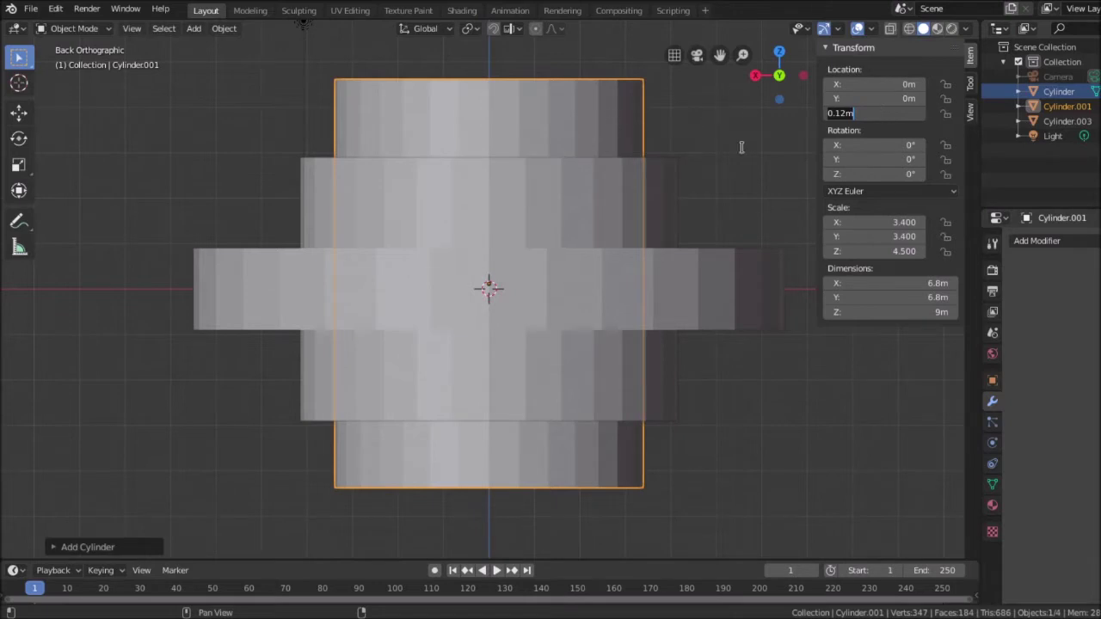
pyautogui.write('9/')
pyautogui.press('BackSpace')
pyautogui.press('BackSpace')
pyautogui.write('0')
pyautogui.press('Tab')
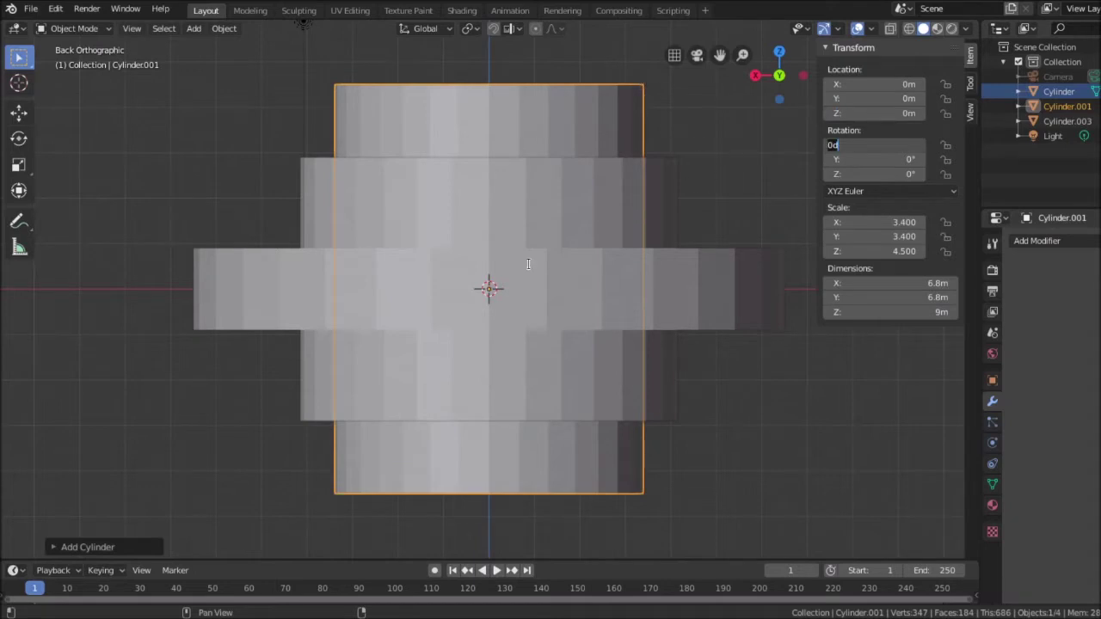
pyautogui.write('9')
pyautogui.press('Escape')
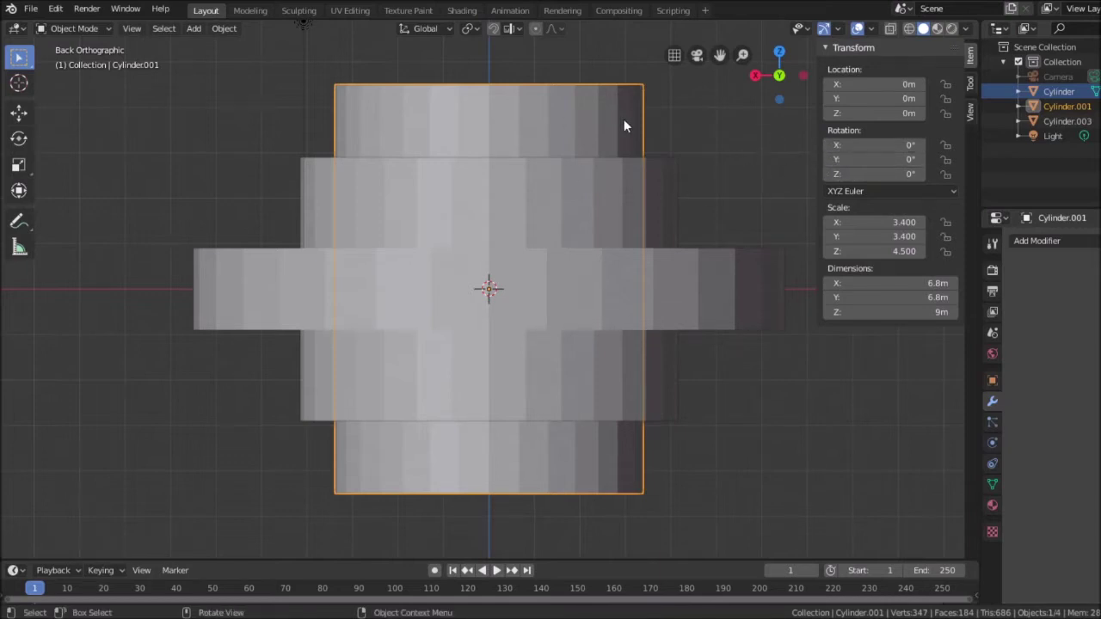
# Move the 6.8 m cylinder up along the Z axis and set its Z location to 4.5 m.
pyautogui.press('g')
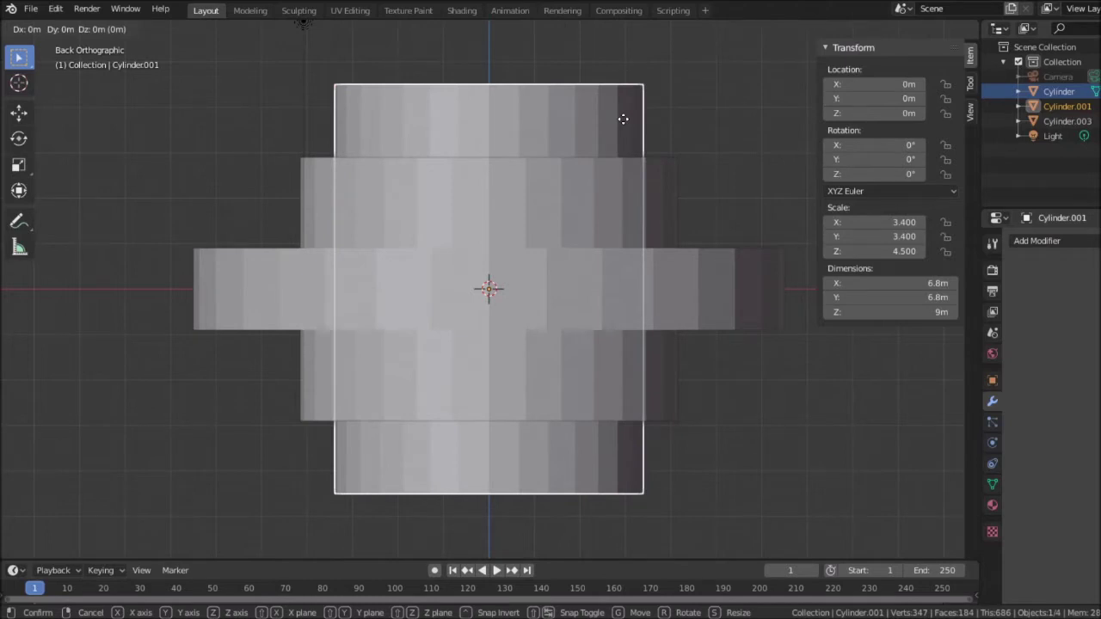
pyautogui.press('z')
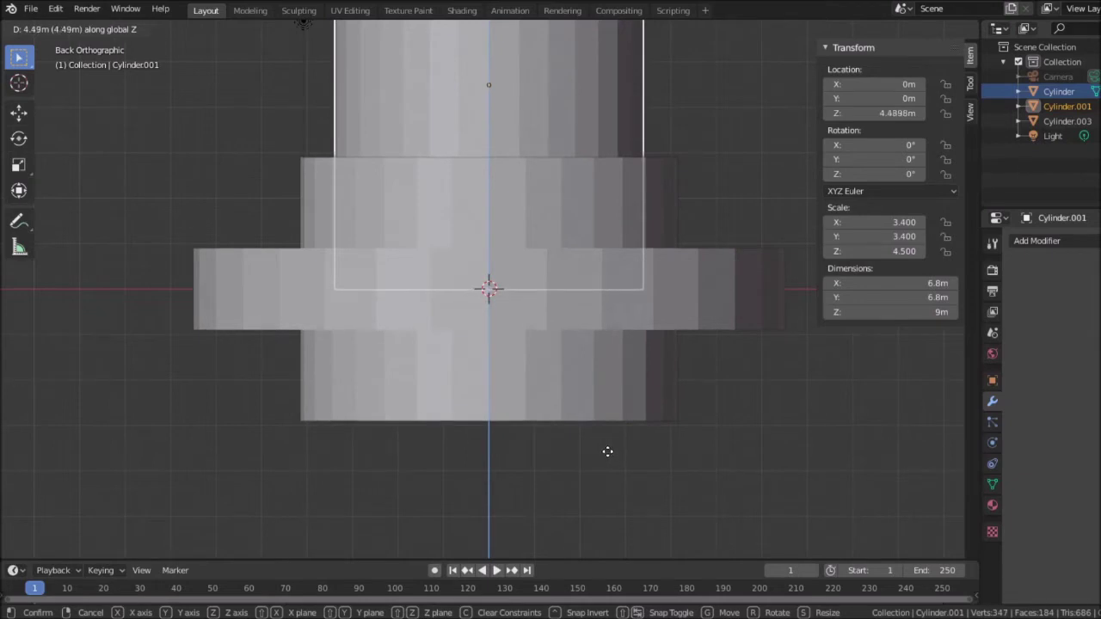
pyautogui.click(608, 451)
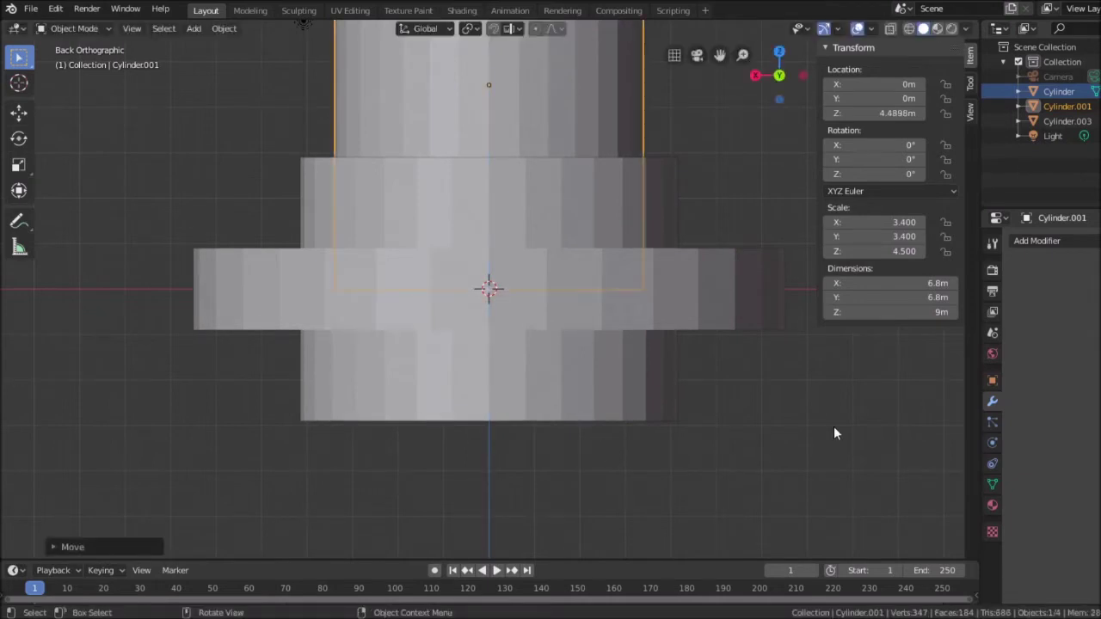
pyautogui.click(882, 113)
pyautogui.write('4.5')
pyautogui.press('Return')
# Check the raised cylinder in the back orthographic view and nudge its Z location to 4.52 m.
pyautogui.moveTo(237, 167); pyautogui.dragTo(291, 237, button='middle')
pyautogui.scroll(-2, 291, 230)
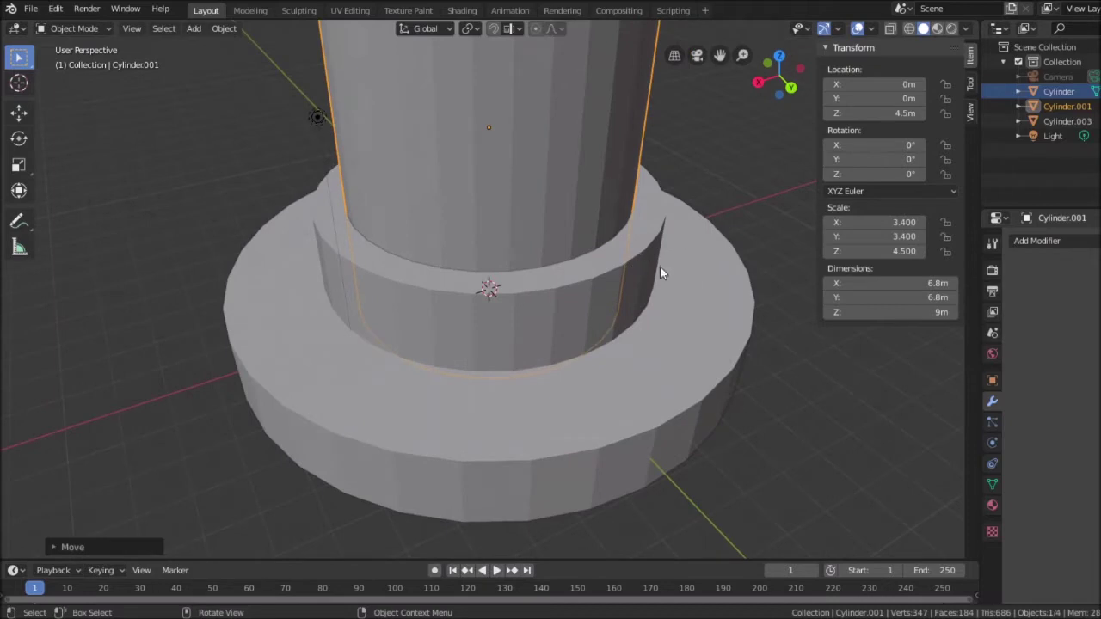
pyautogui.moveTo(780, 394); pyautogui.dragTo(728, 338, button='middle')
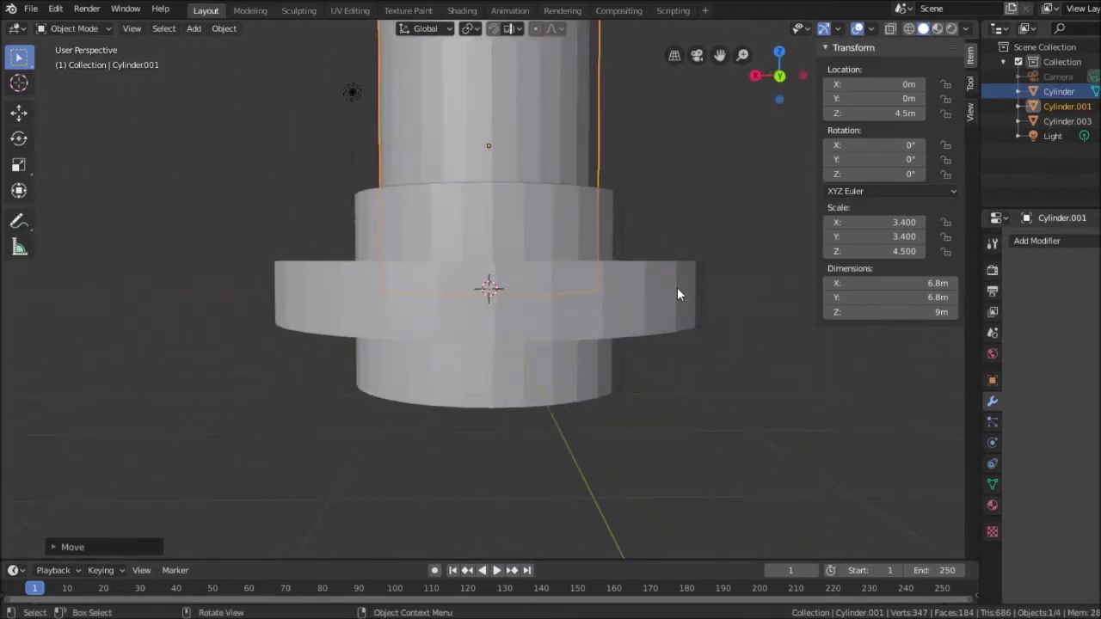
pyautogui.click(779, 76)
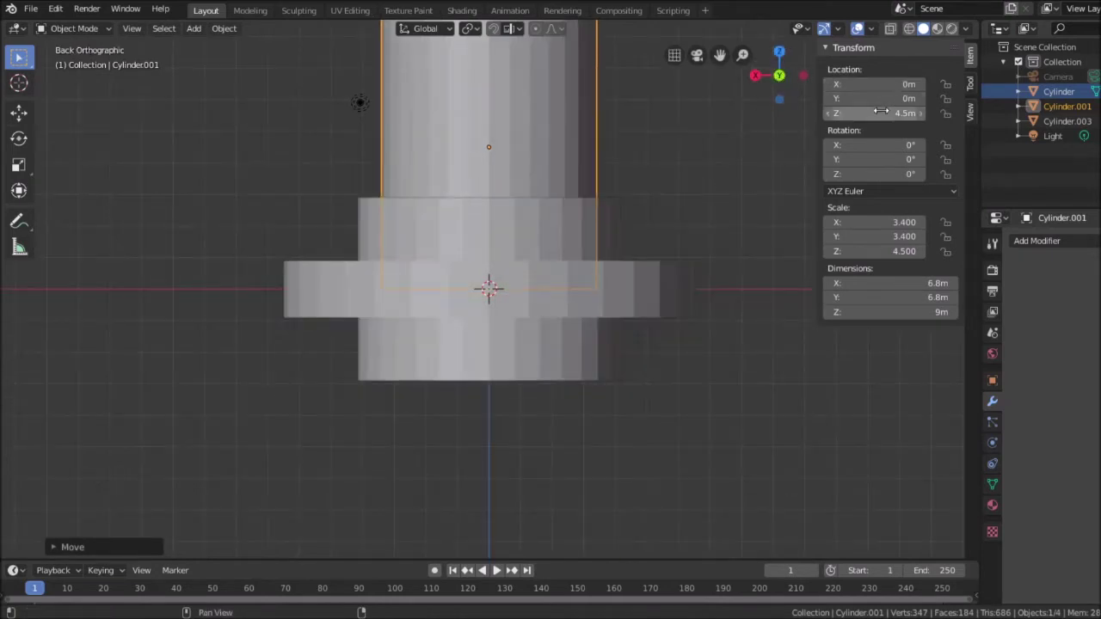
pyautogui.moveTo(920, 110); pyautogui.dragTo(928, 110)
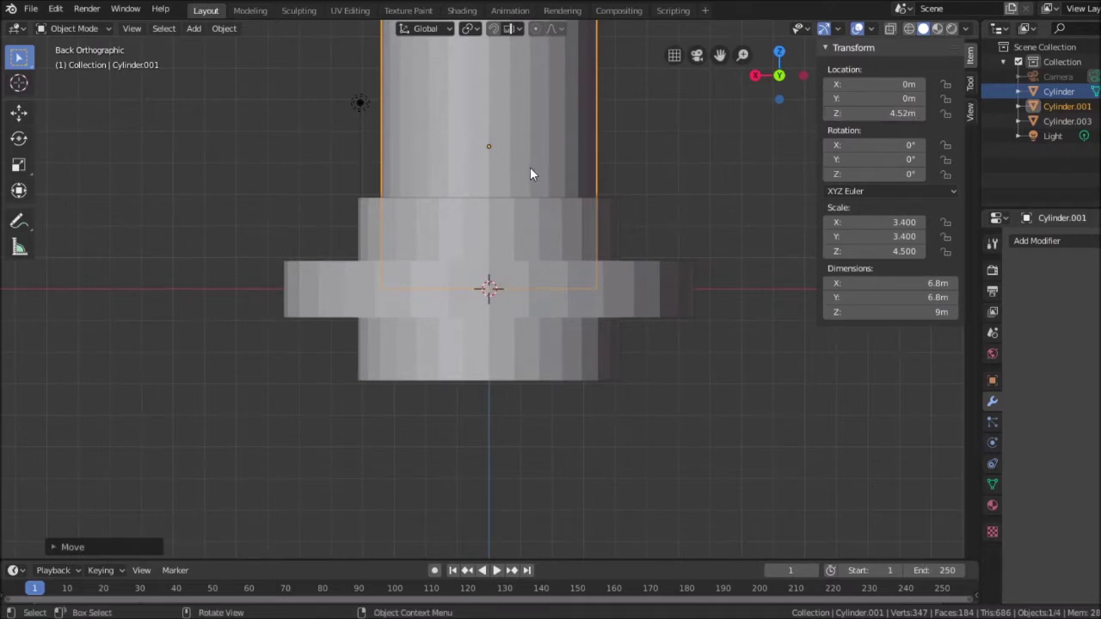
pyautogui.press('g')
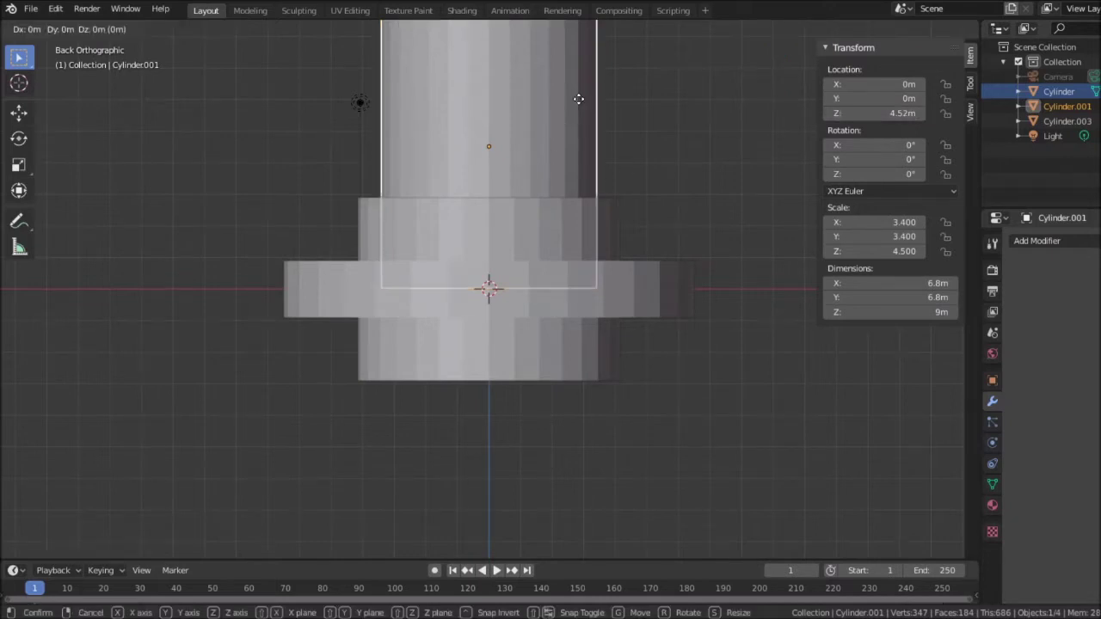
pyautogui.rightClick(574, 102)
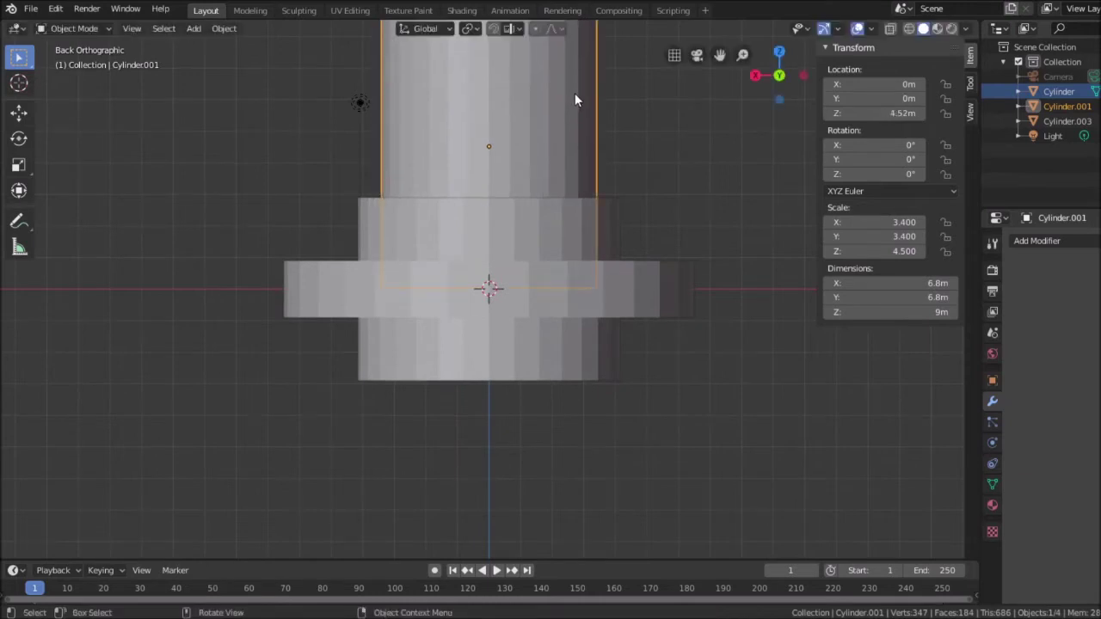
# Try raising the central shaft cylinder along Z to about 5.72 m, and undo the move.
pyautogui.press('g')
pyautogui.press('z')
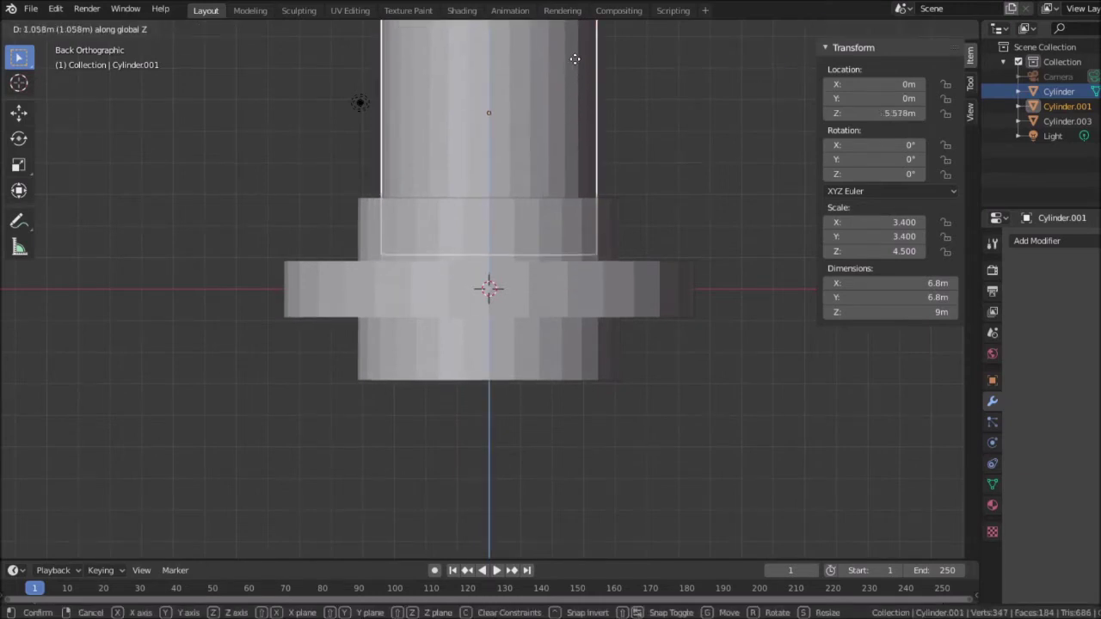
pyautogui.click(576, 59)
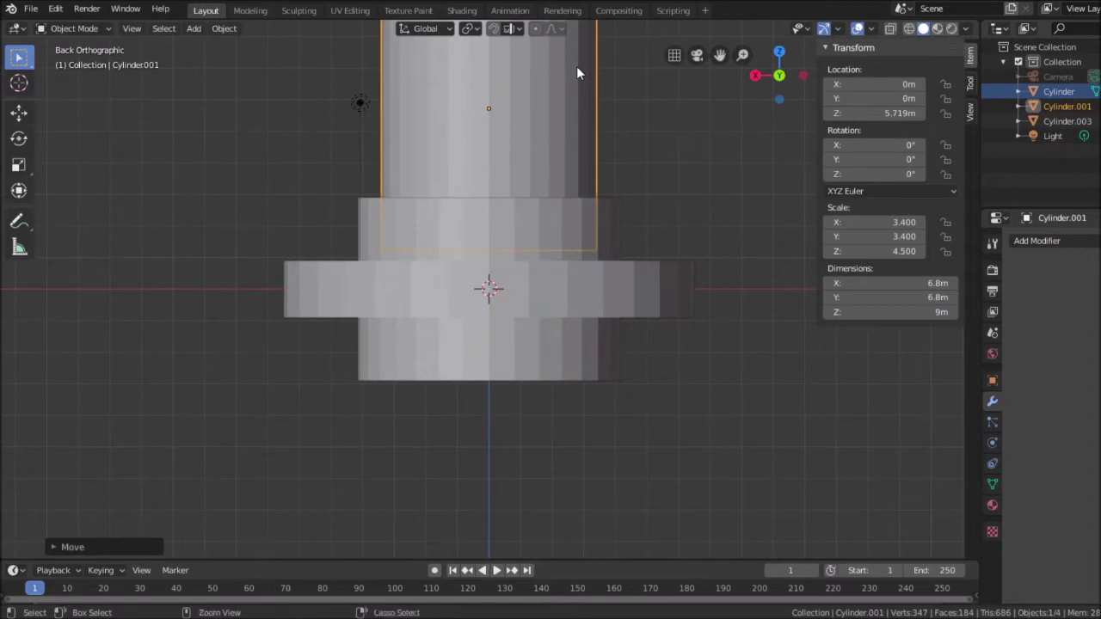
pyautogui.hotkey('ctrl', 'z')
# Move the central shaft cylinder up along Z and set its Z location to exactly 5.4 m.
pyautogui.press('g')
pyautogui.press('z')
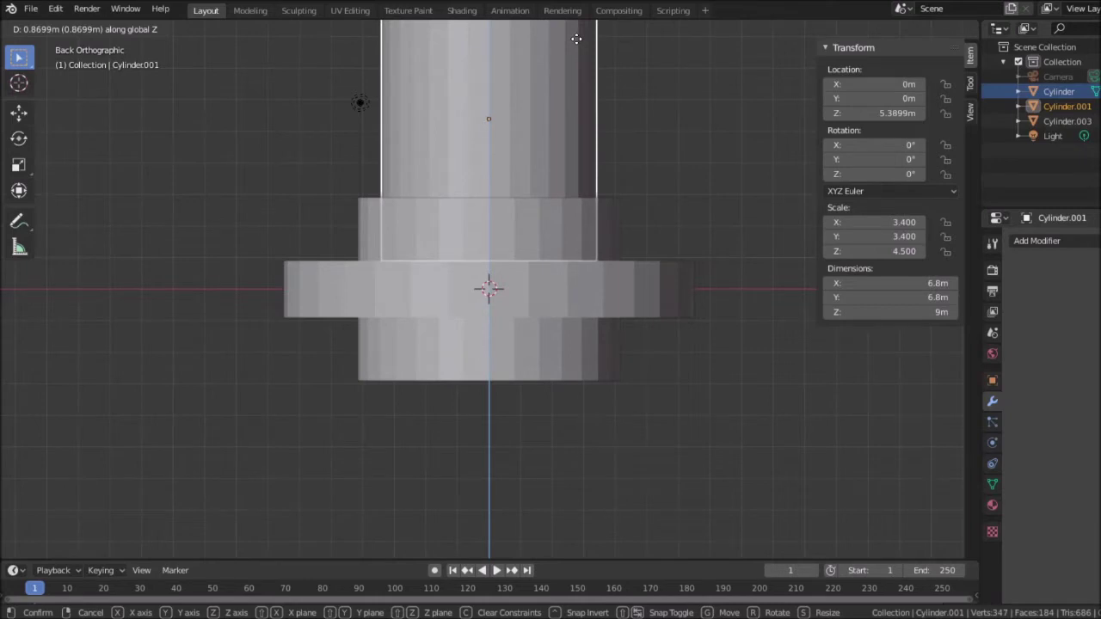
pyautogui.click(576, 39)
pyautogui.click(894, 110)
pyautogui.write('5.4')
pyautogui.press('Tab')
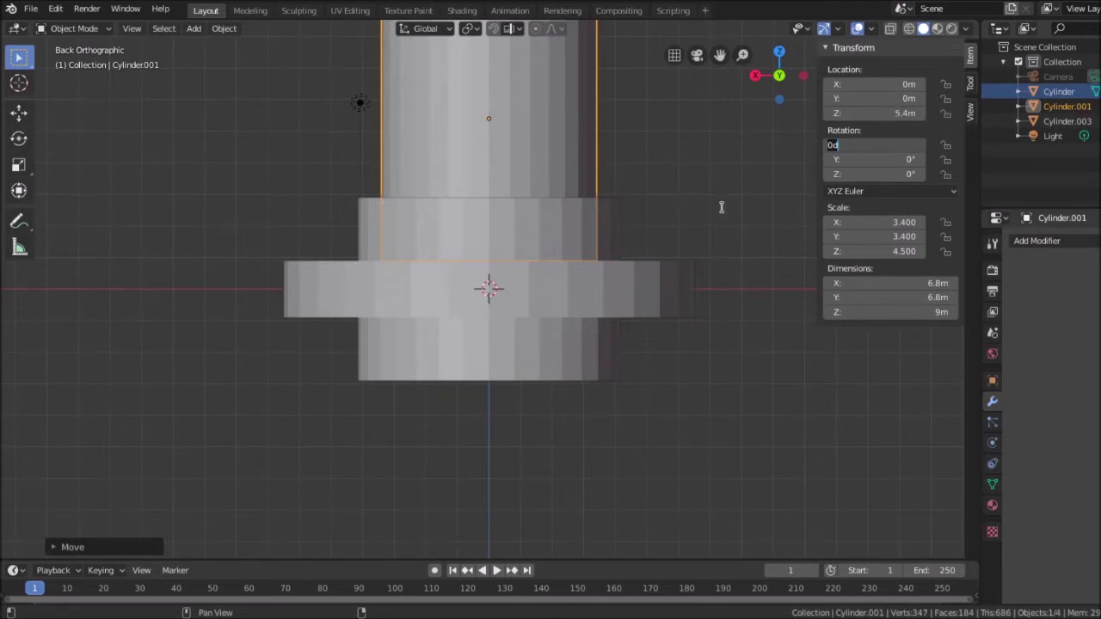
pyautogui.press('Return')
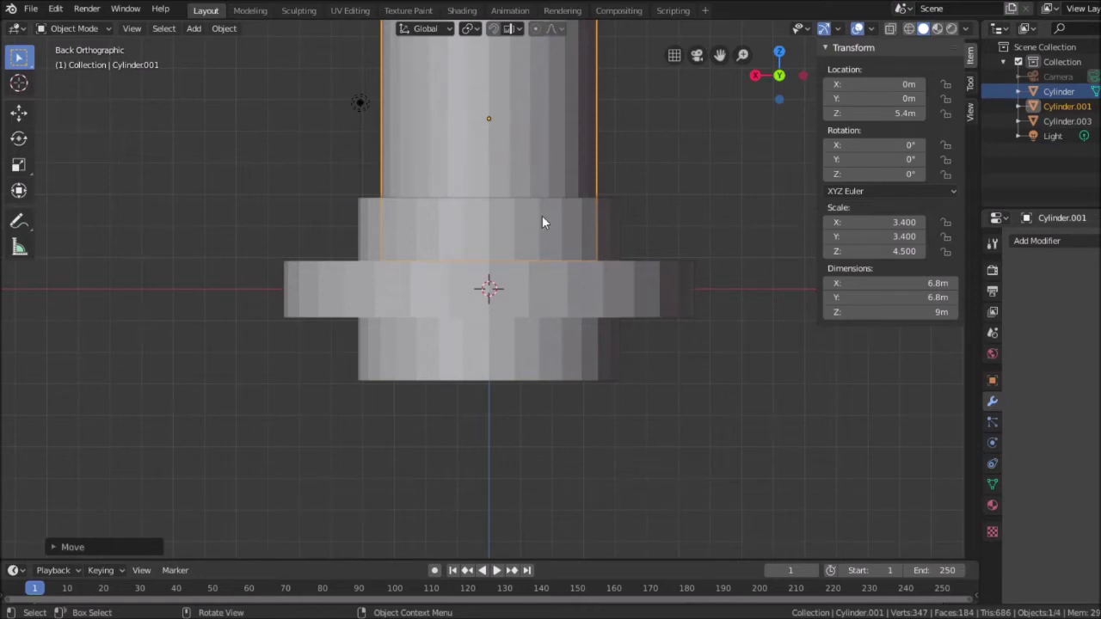
# Select the flanged base cylinder and enter Edit Mode on its mesh.
pyautogui.moveTo(733, 335); pyautogui.dragTo(749, 246, button='middle')
pyautogui.moveTo(786, 158); pyautogui.dragTo(756, 161, button='middle')
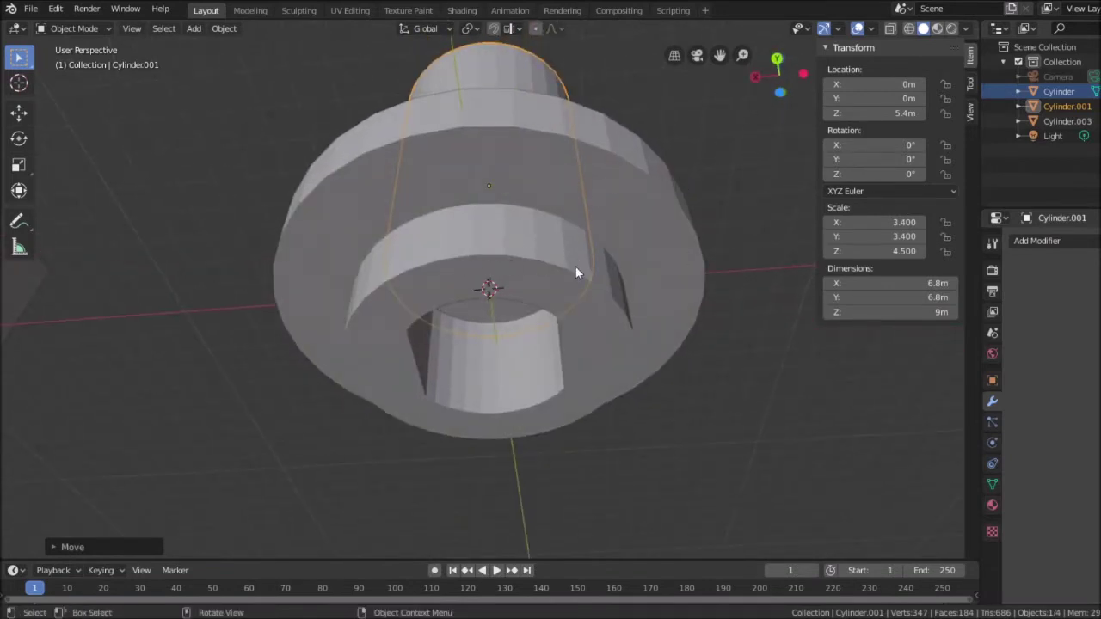
pyautogui.click(774, 202)
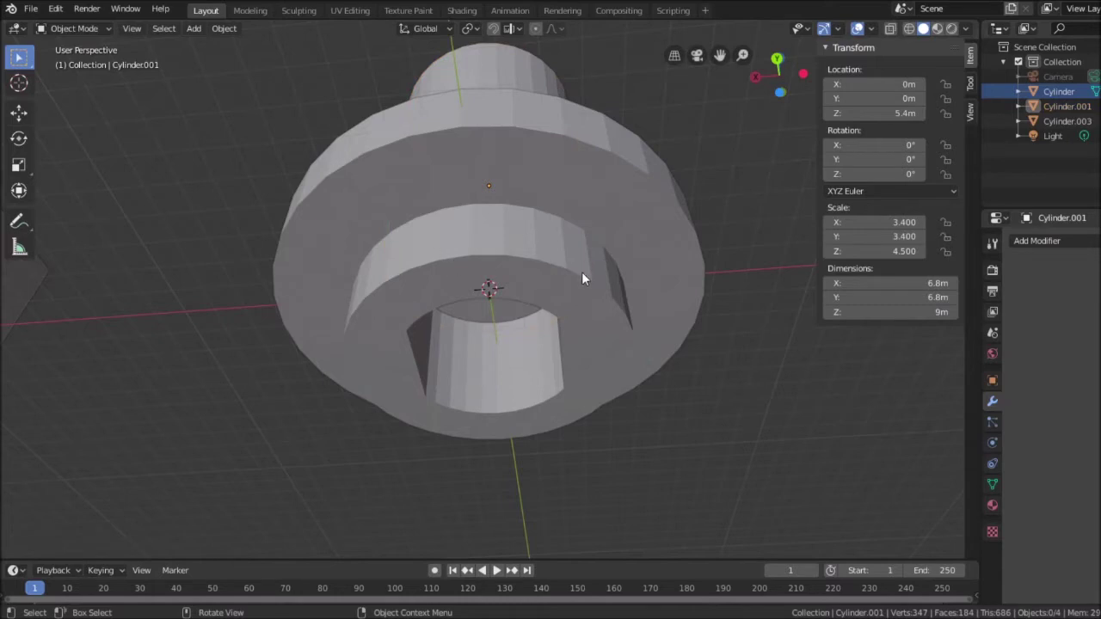
pyautogui.click(667, 221)
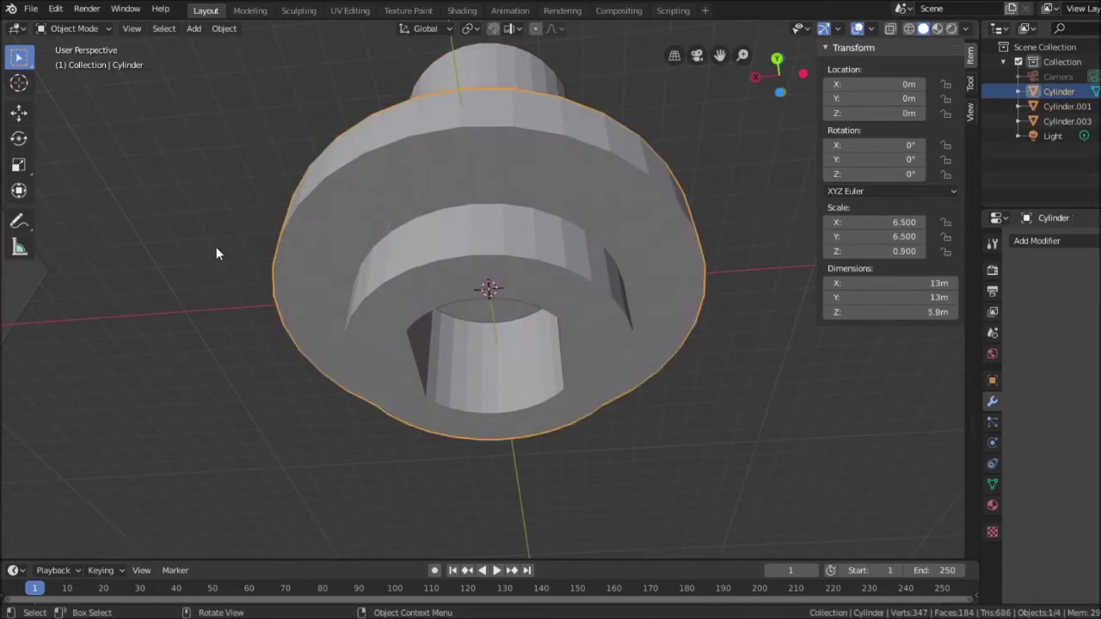
pyautogui.press('Tab')
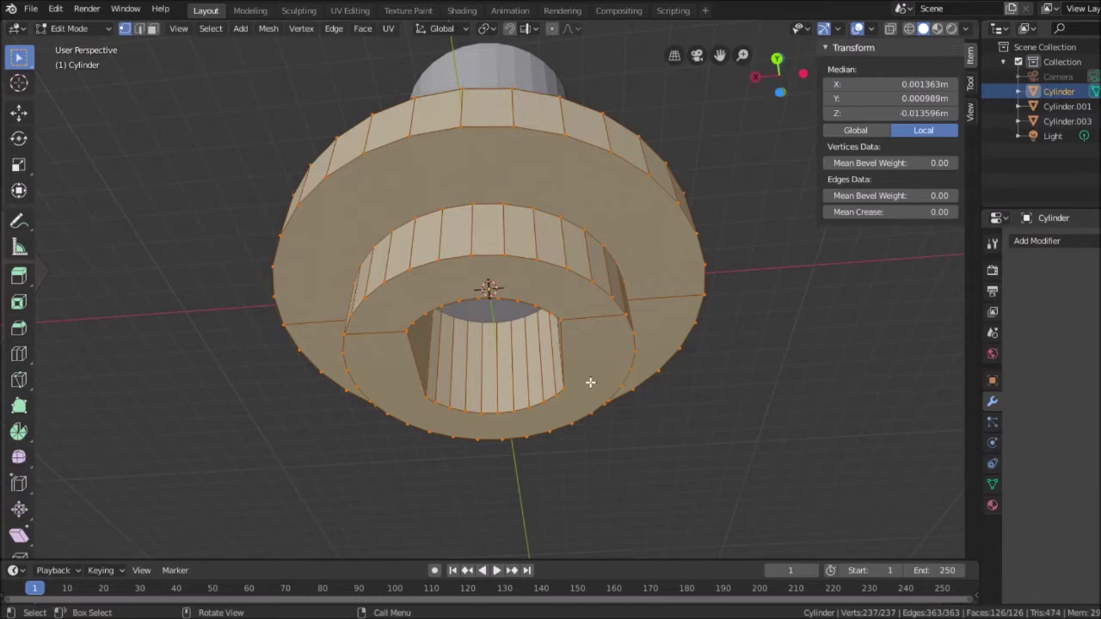
# Examine the flanged cylinder's underside and bore, and compare the vertex and edge selection modes on its mesh.
pyautogui.moveTo(749, 314); pyautogui.dragTo(728, 288, button='middle')
pyautogui.scroll(4, 735, 278)
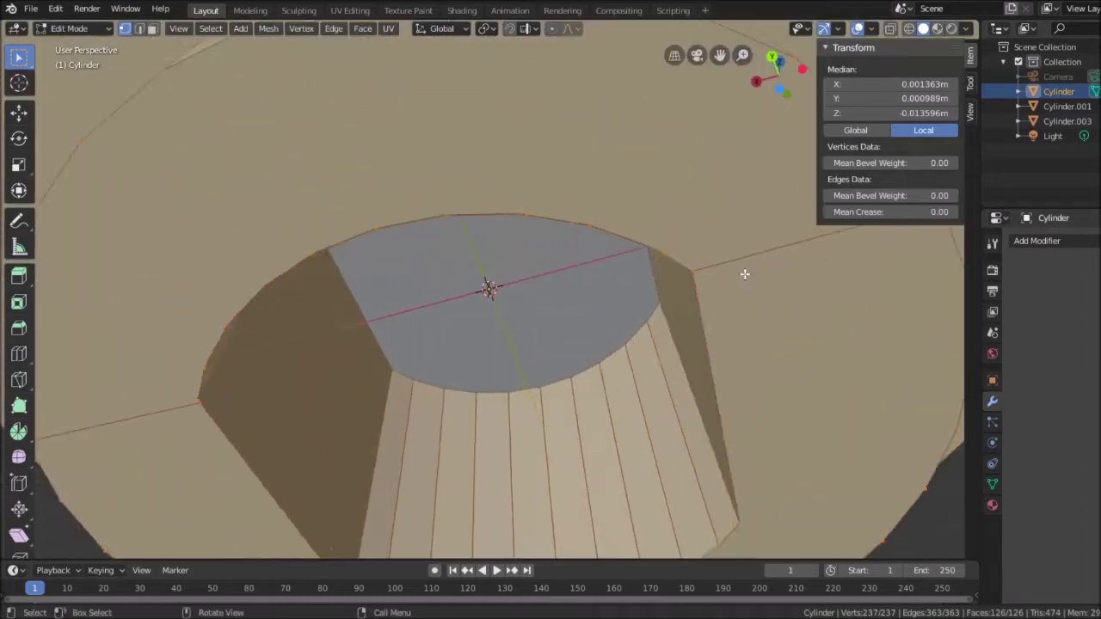
pyautogui.scroll(-6, 753, 266)
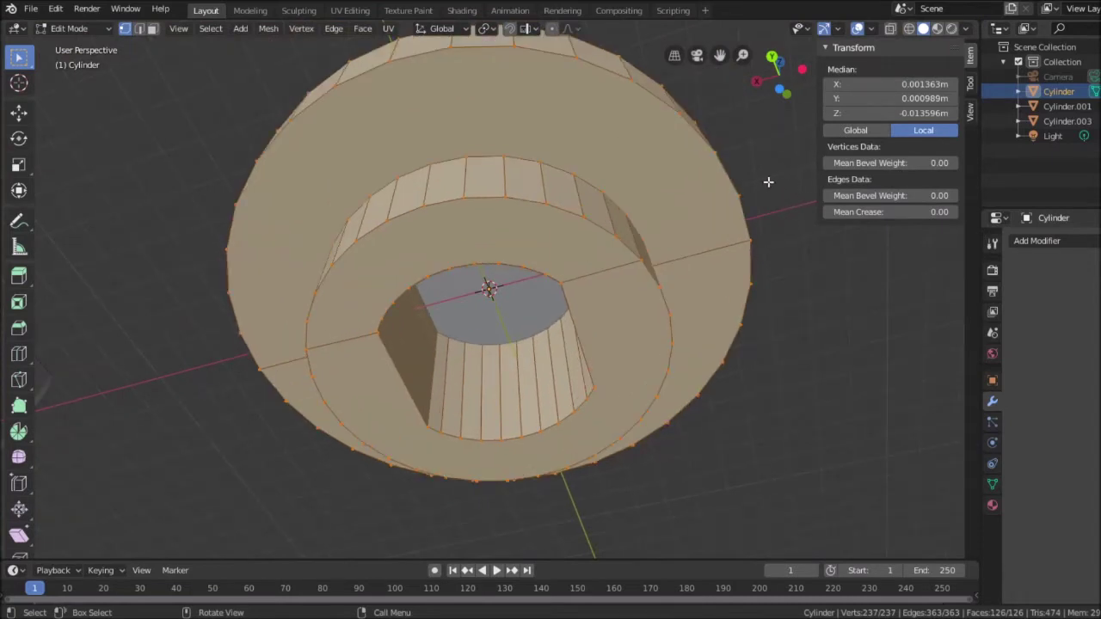
pyautogui.moveTo(768, 182); pyautogui.dragTo(785, 232, button='middle')
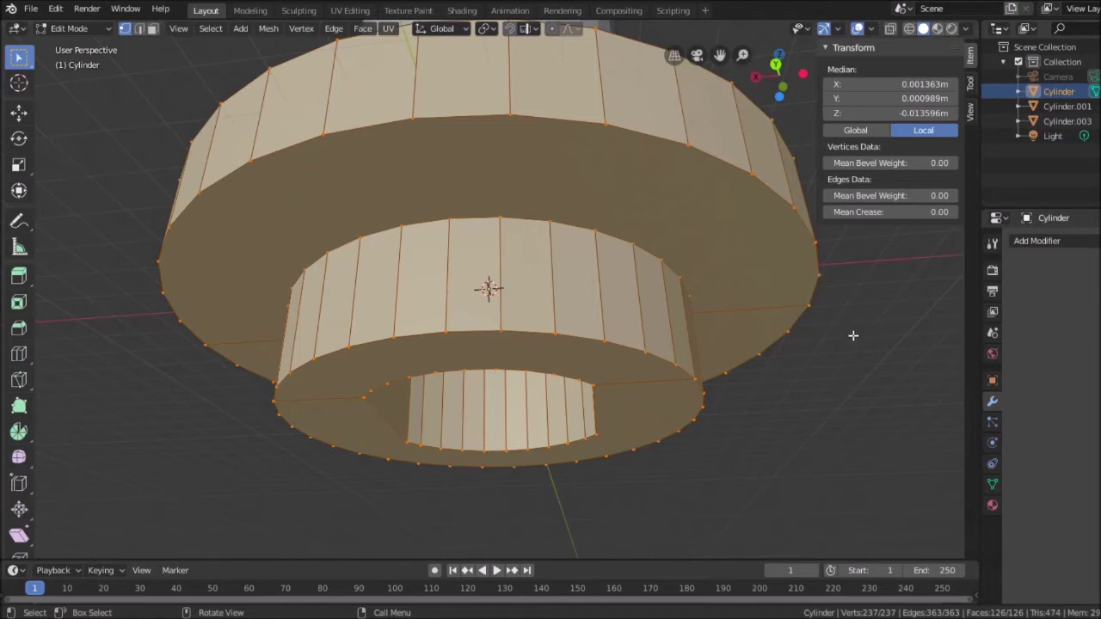
pyautogui.moveTo(851, 329)
pyautogui.mouseDown(button='middle')
pyautogui.moveTo(860, 369)
pyautogui.moveTo(852, 327)
pyautogui.mouseUp(button='middle')
pyautogui.scroll(2, 809, 349)
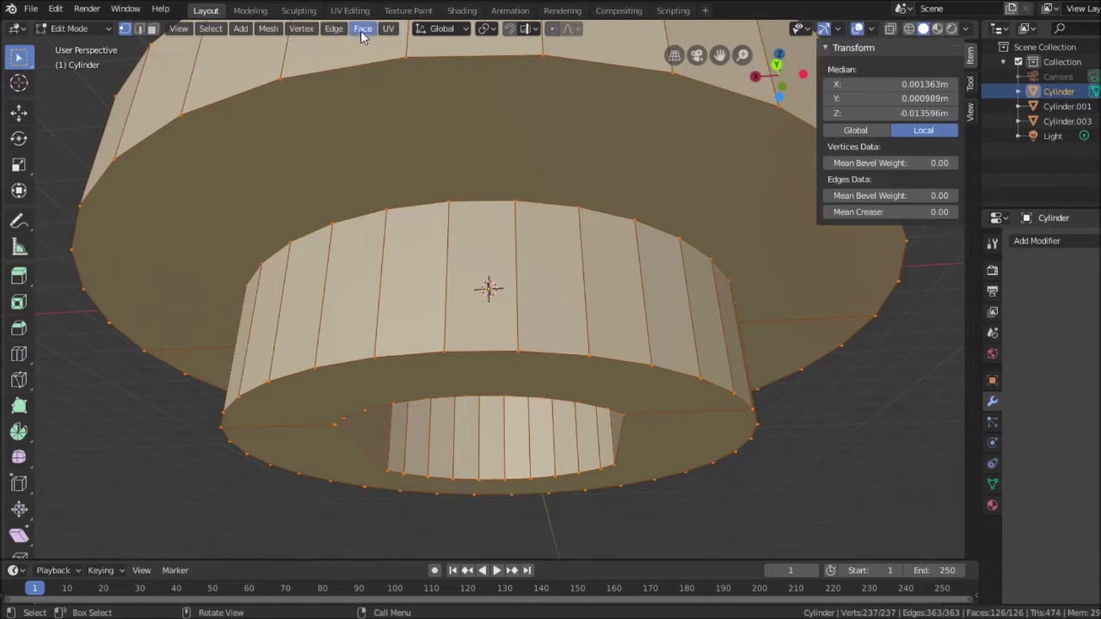
pyautogui.click(304, 30)
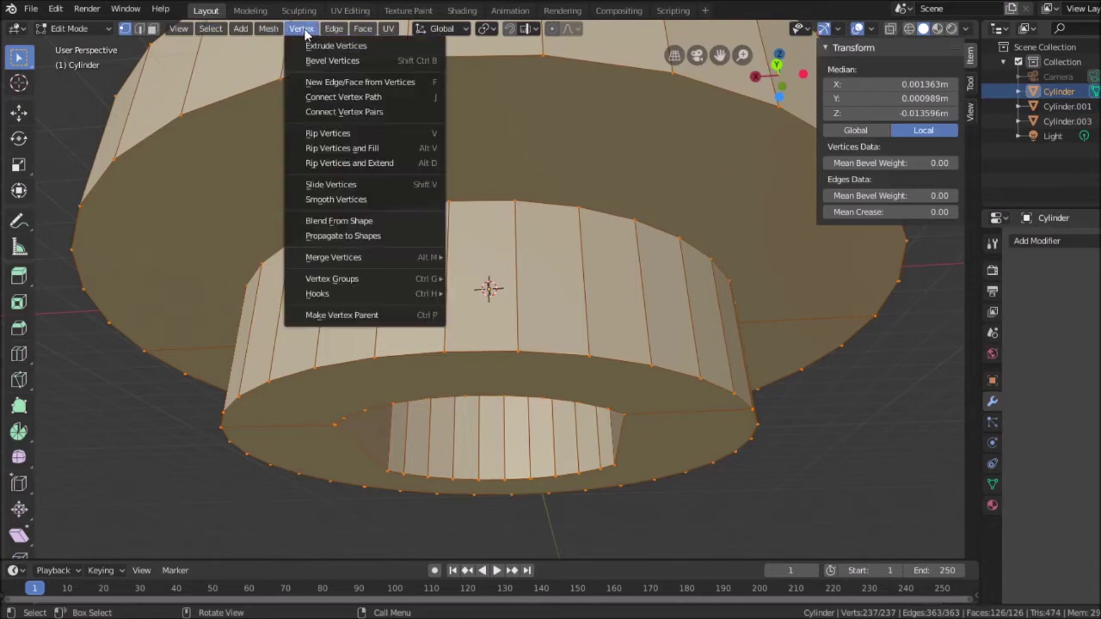
pyautogui.click(139, 32)
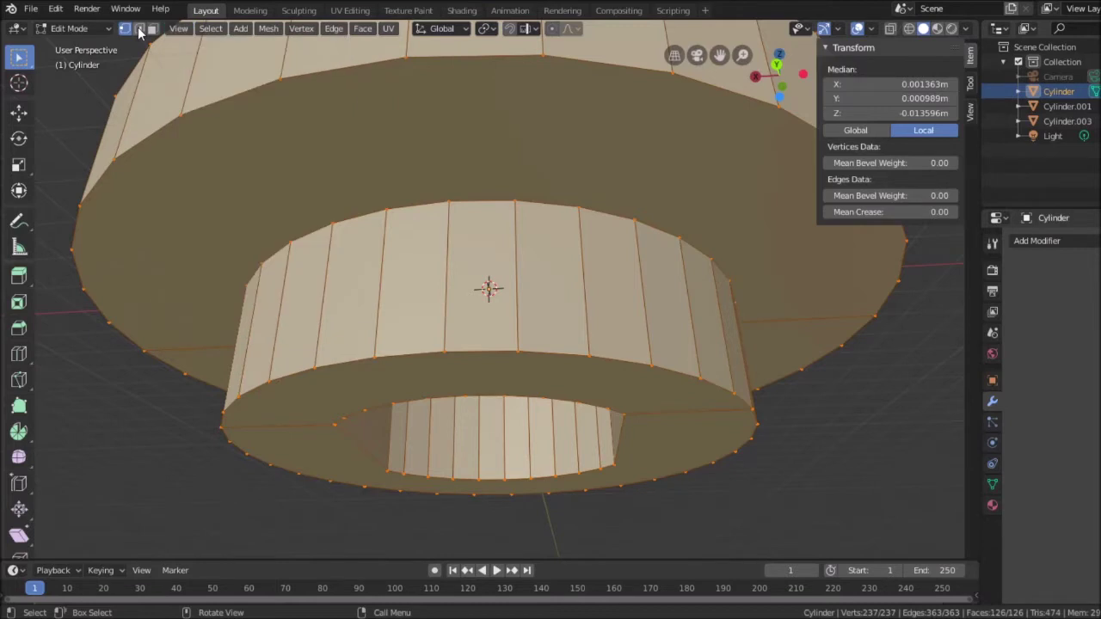
pyautogui.click(138, 29)
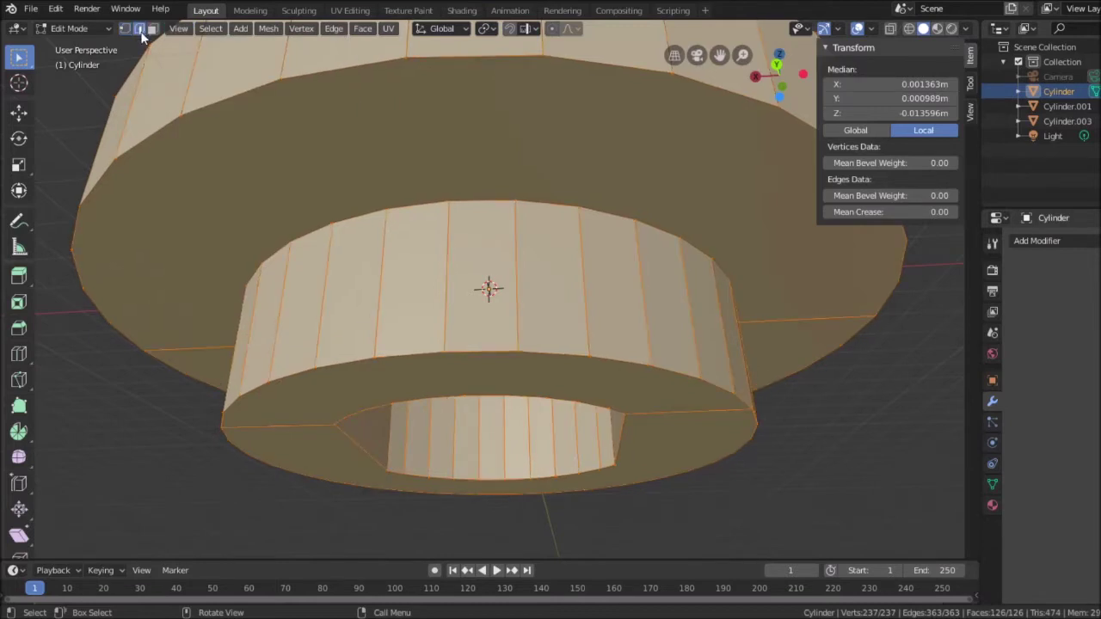
pyautogui.click(125, 29)
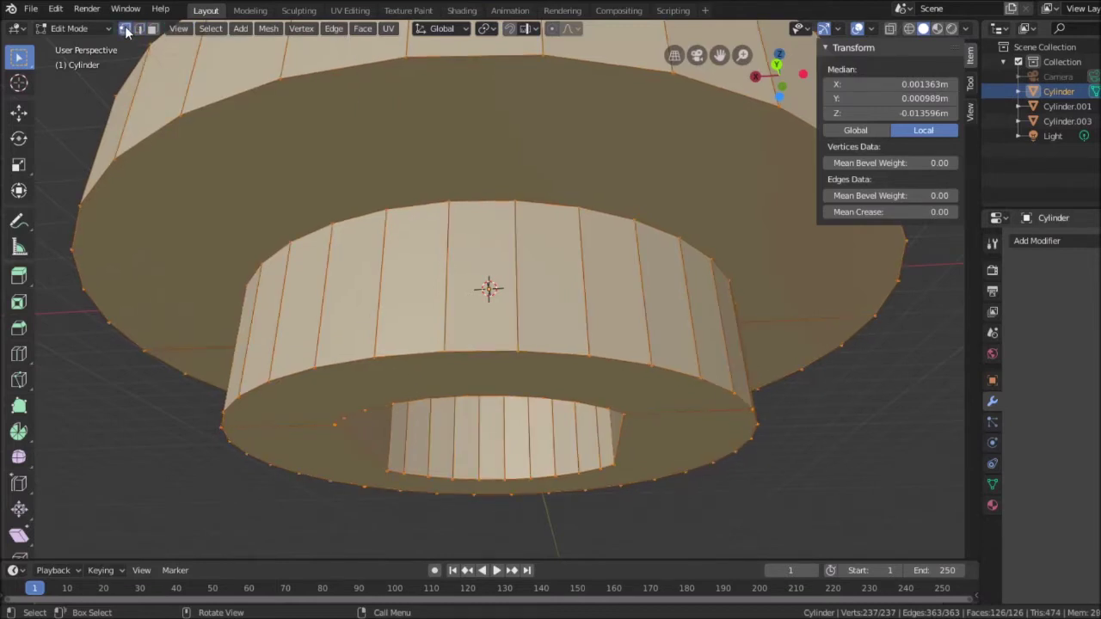
# Try moving a single vertex on the bottom outer rim of the lower collar, and cancel the move.
pyautogui.click(372, 356)
pyautogui.click(443, 353)
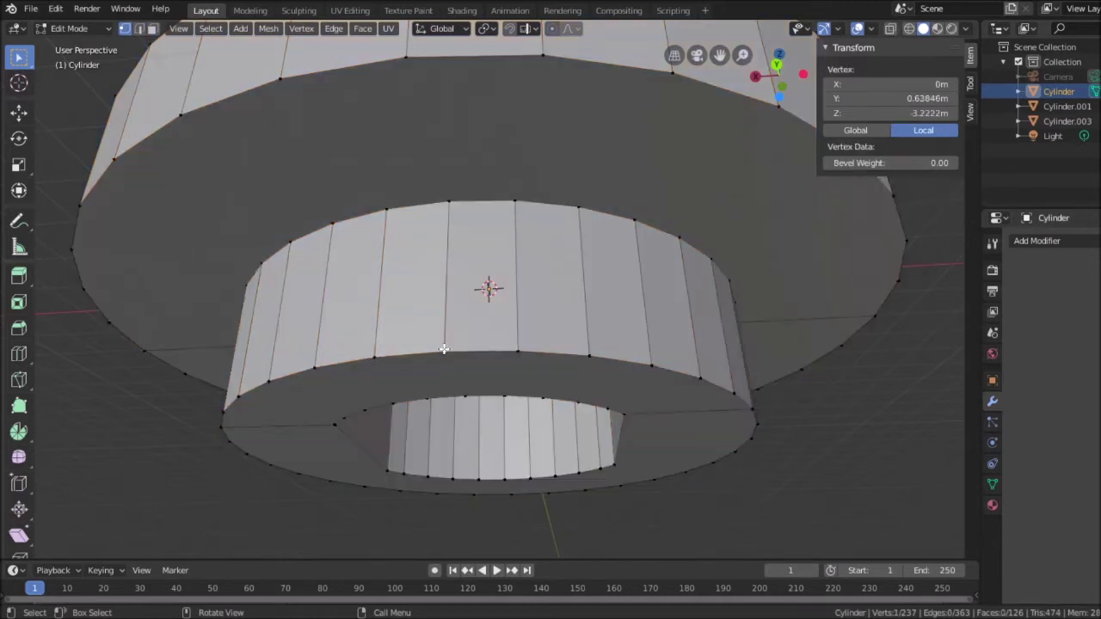
pyautogui.click(515, 350)
pyautogui.press('g')
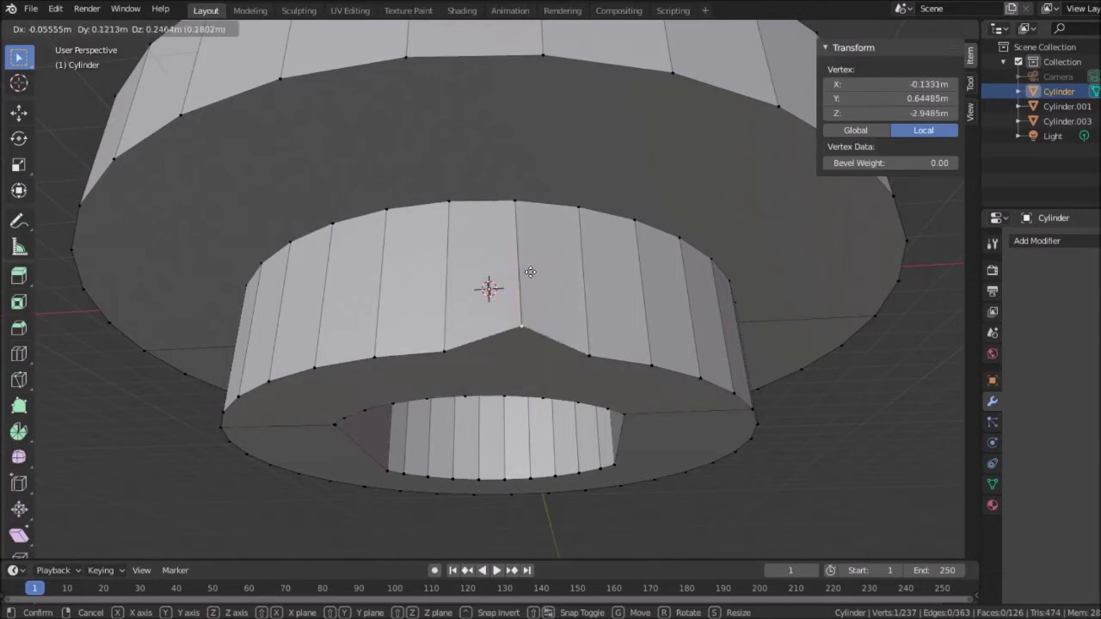
pyautogui.press('Escape')
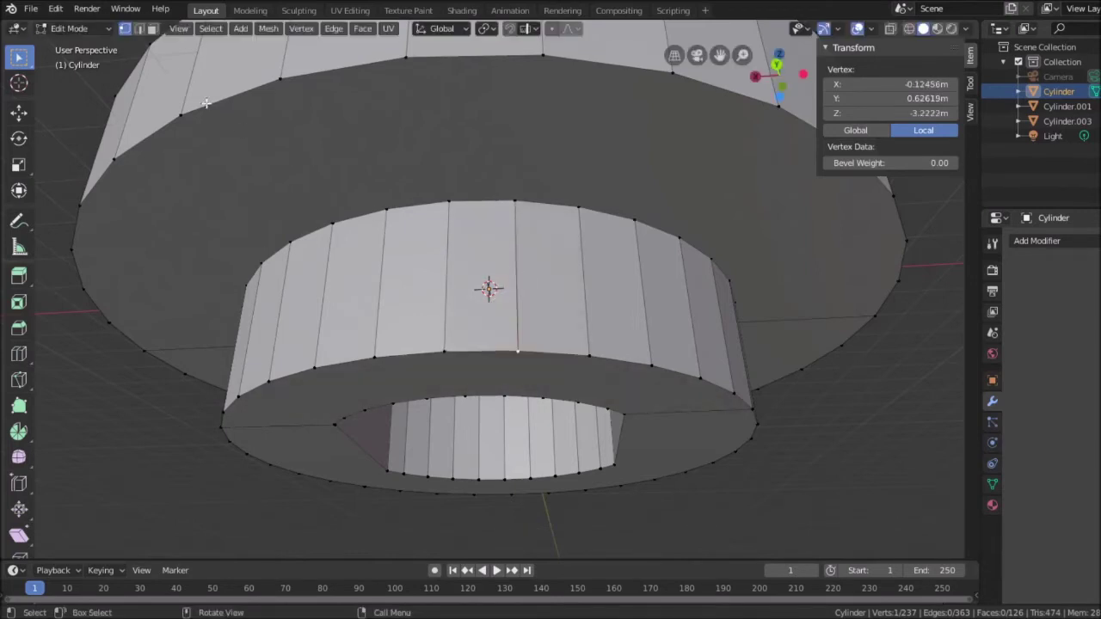
# Try moving one edge of the lower collar's bottom outer rim in edge selection mode, and undo the move.
pyautogui.click(139, 29)
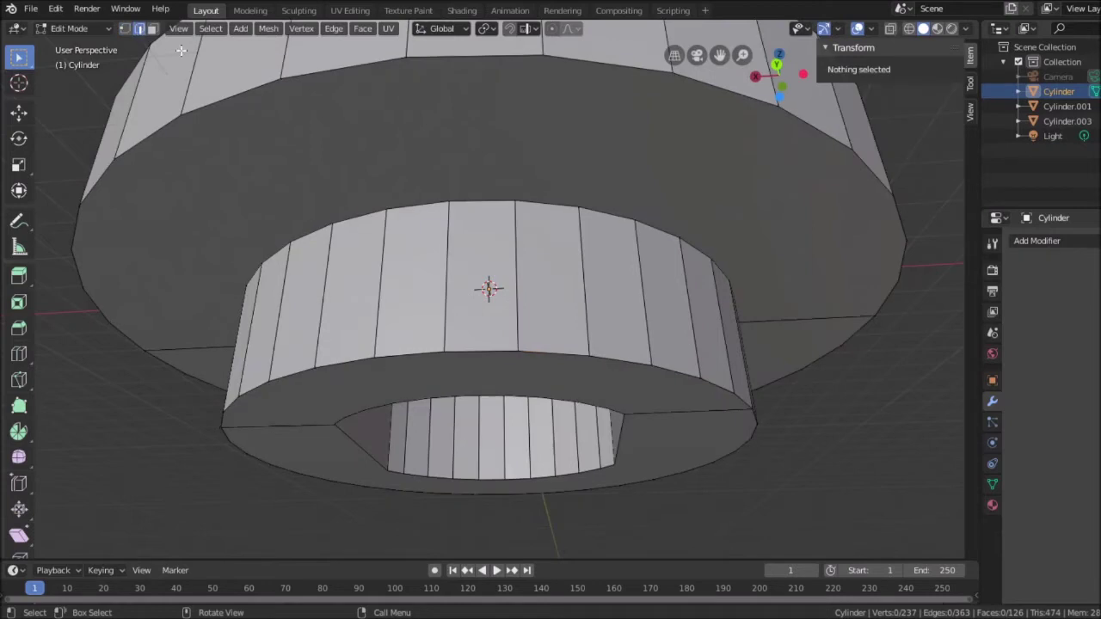
pyautogui.click(478, 351)
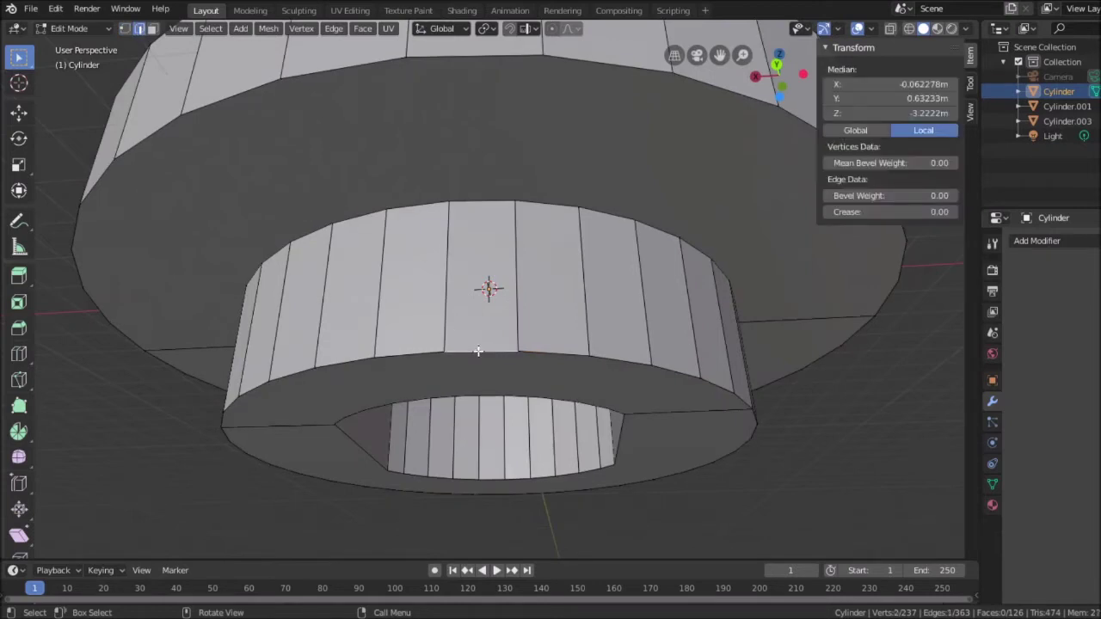
pyautogui.press('g')
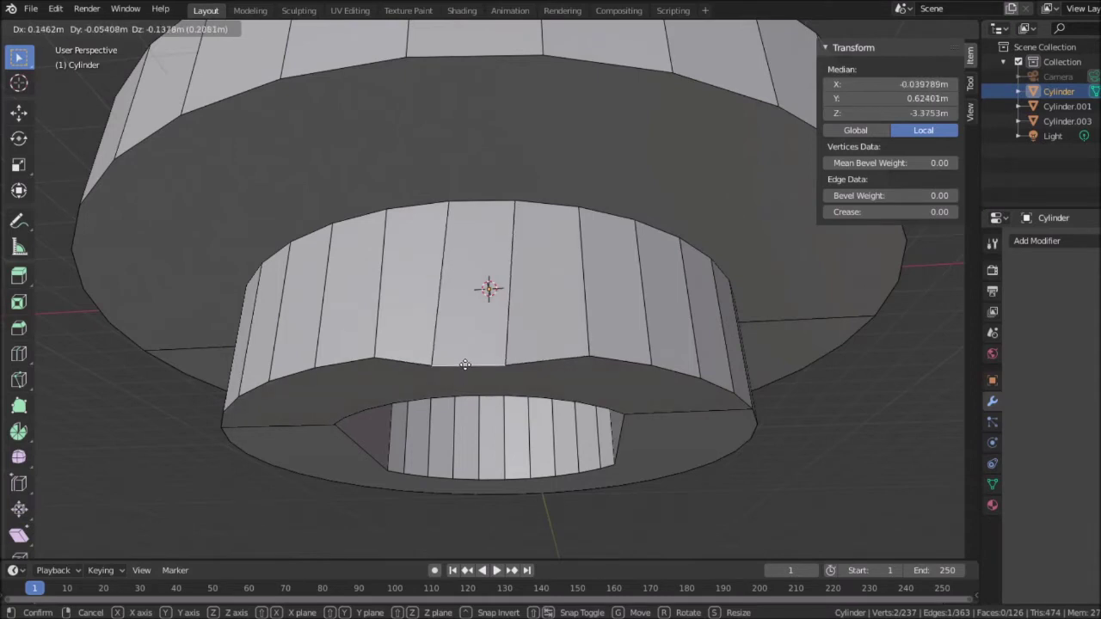
pyautogui.press('z')
pyautogui.press('Escape')
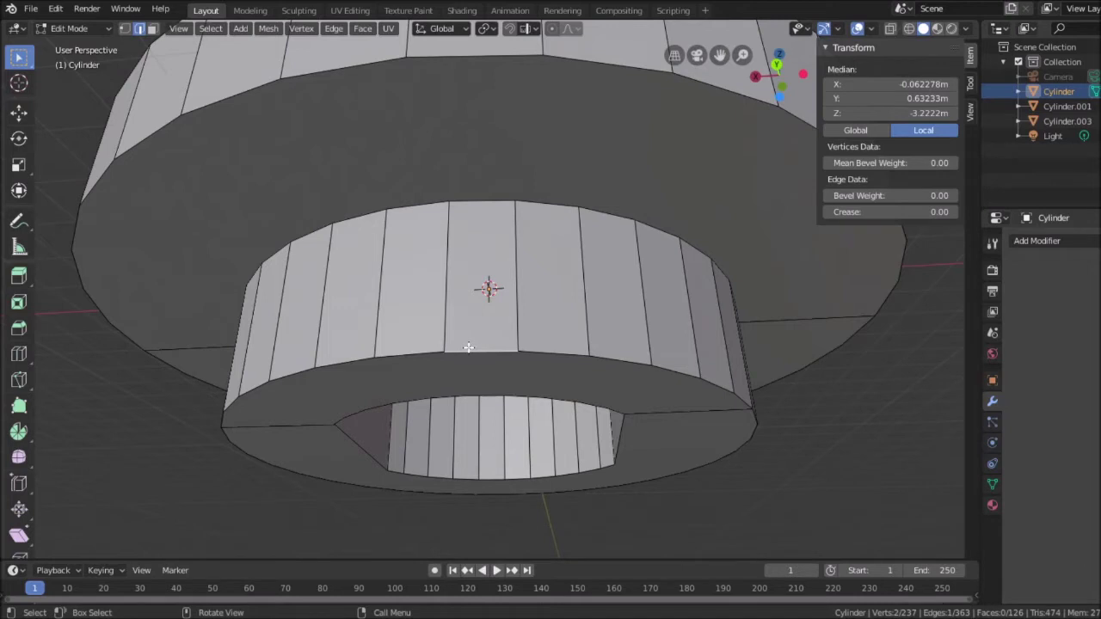
pyautogui.press('g')
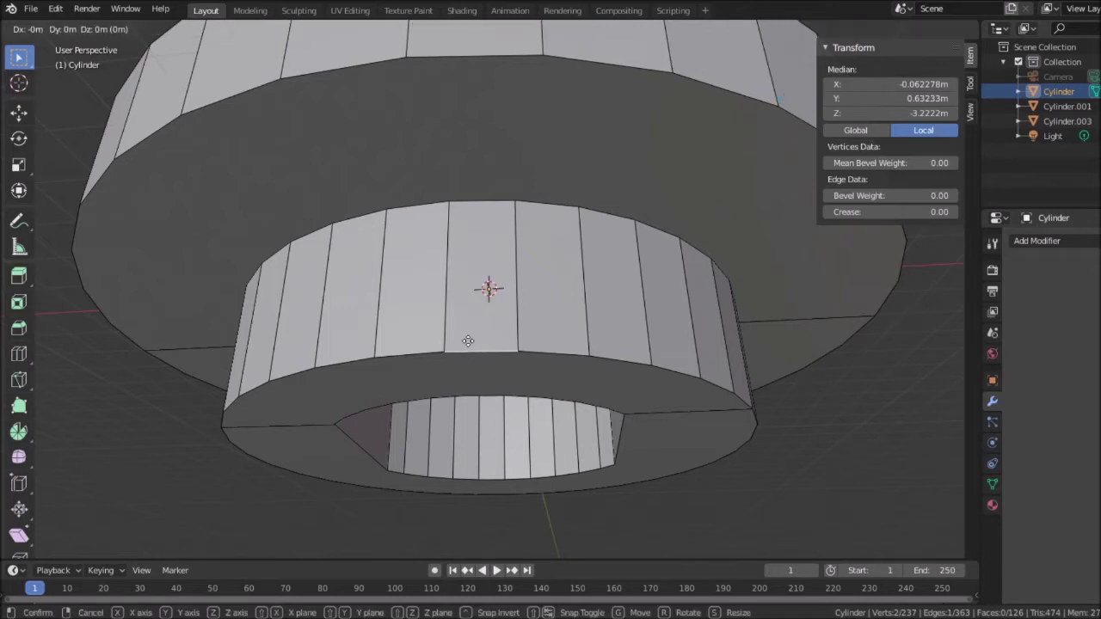
pyautogui.click(445, 375)
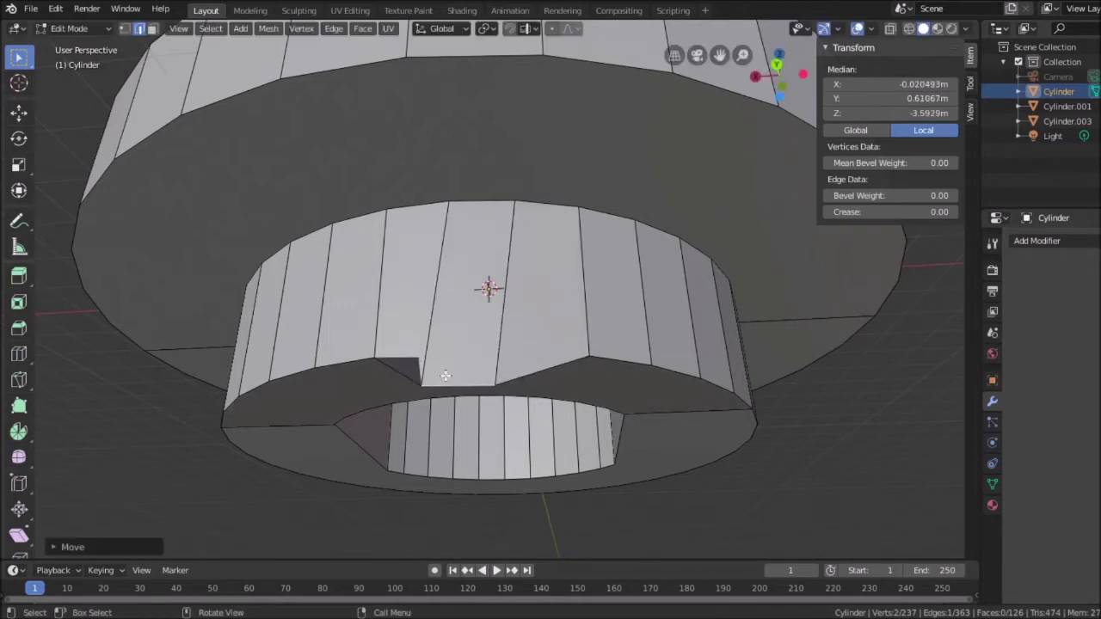
pyautogui.moveTo(818, 400); pyautogui.dragTo(705, 388, button='middle')
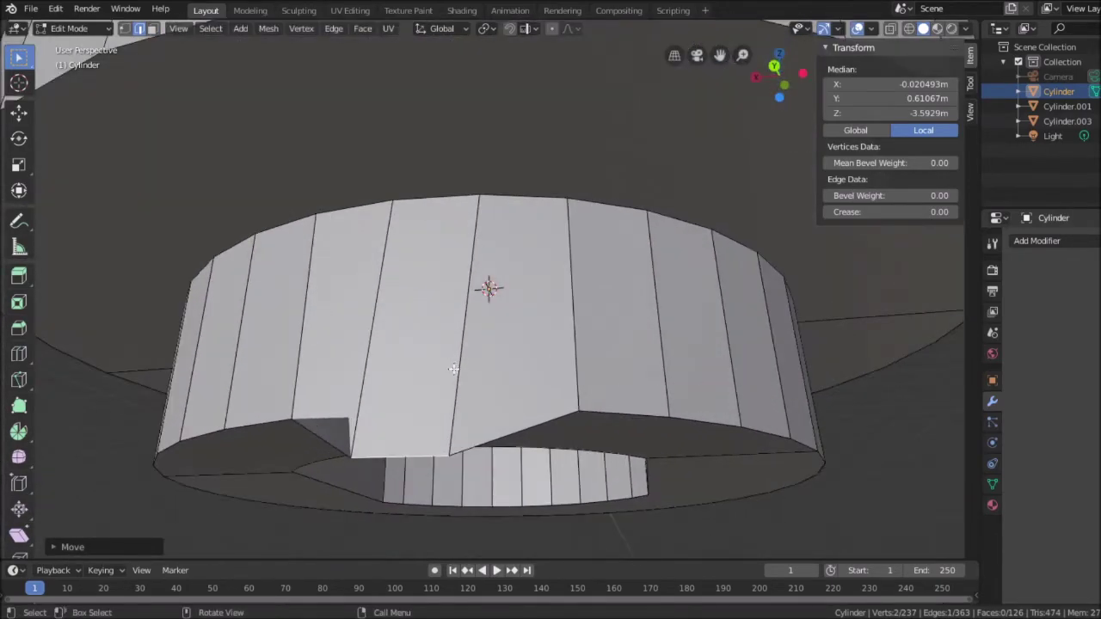
pyautogui.hotkey('ctrl', 'z')
pyautogui.hotkey('ctrl', 'z')
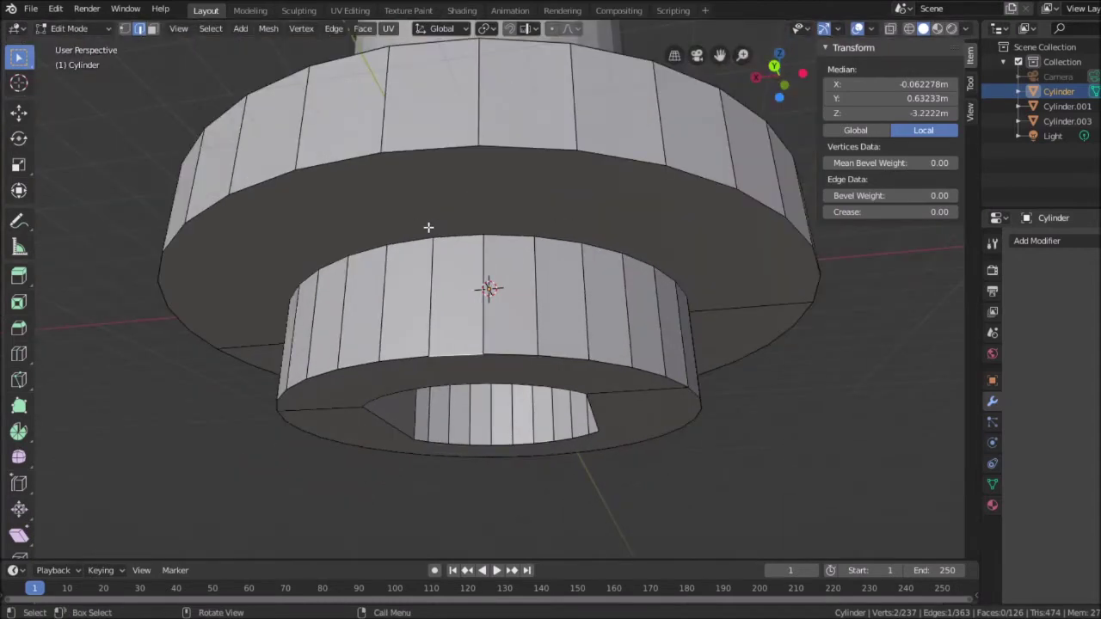
# Switch to face selection and select the nearer half of the ring face under the lower collar.
pyautogui.click(153, 29)
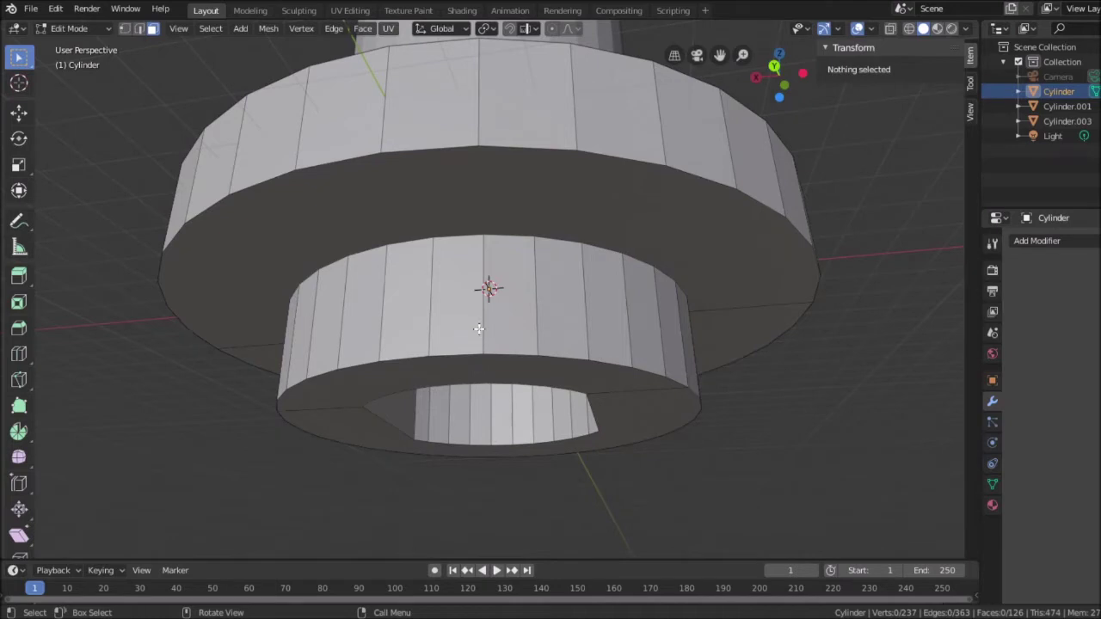
pyautogui.click(448, 133)
pyautogui.click(447, 318)
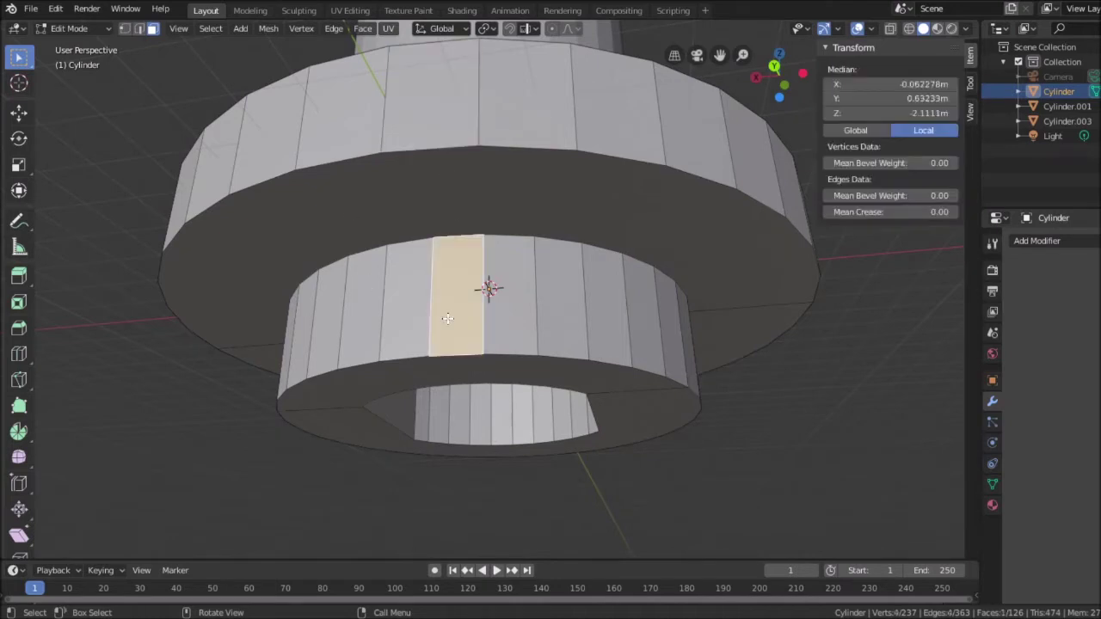
pyautogui.click(445, 367)
pyautogui.click(651, 420)
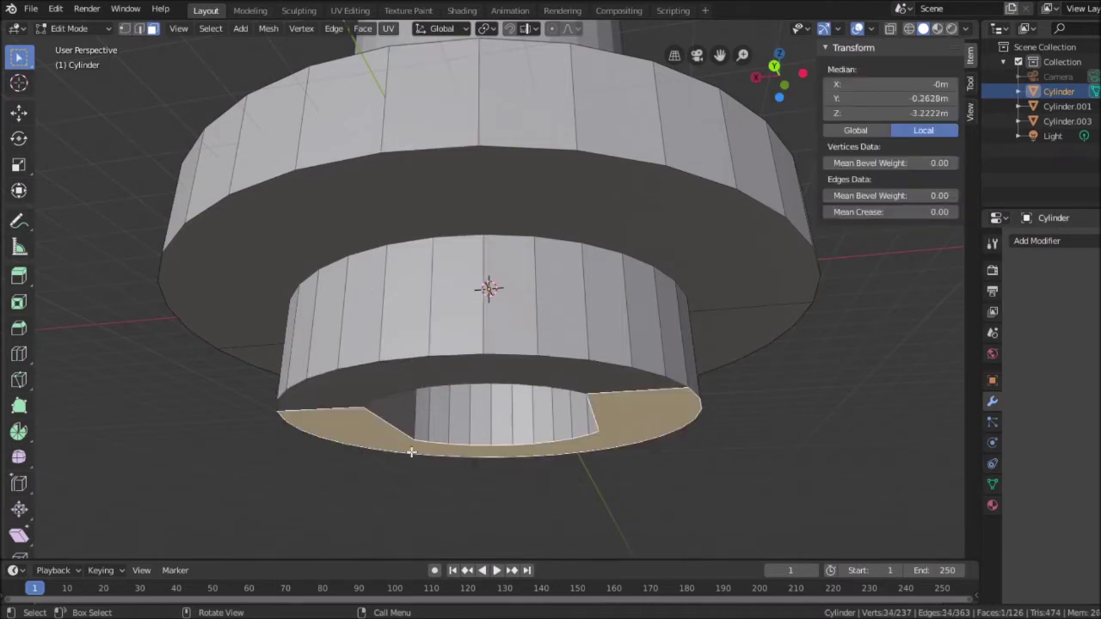
pyautogui.click(348, 379)
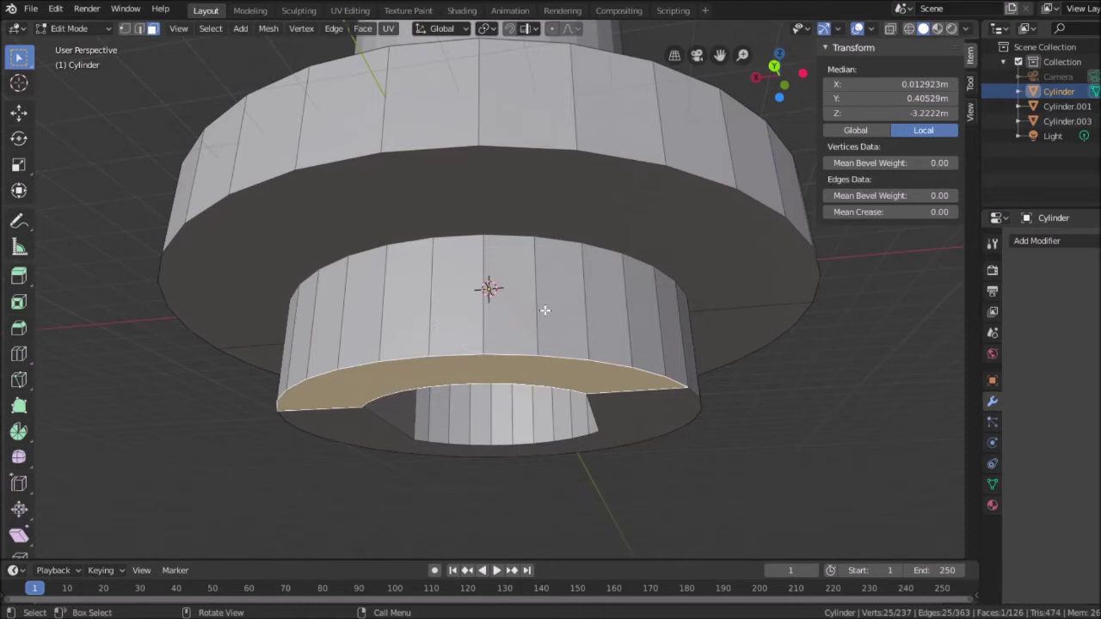
# Switch to vertex selection and select all the vertices around the lower collar's bottom face.
pyautogui.click(127, 31)
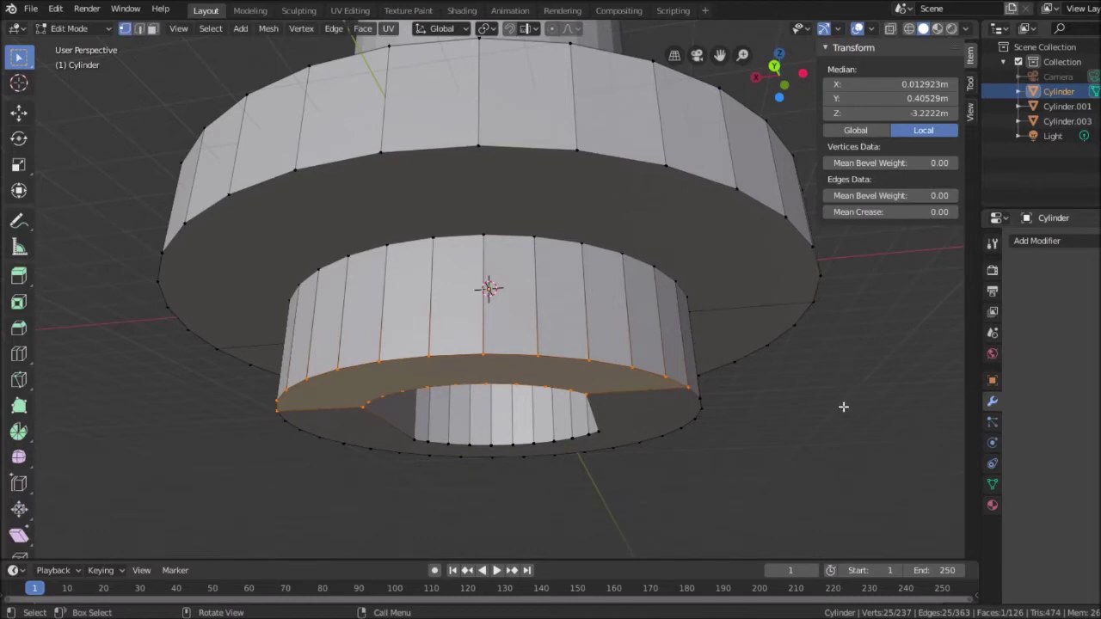
pyautogui.moveTo(854, 382); pyautogui.dragTo(857, 396, button='middle')
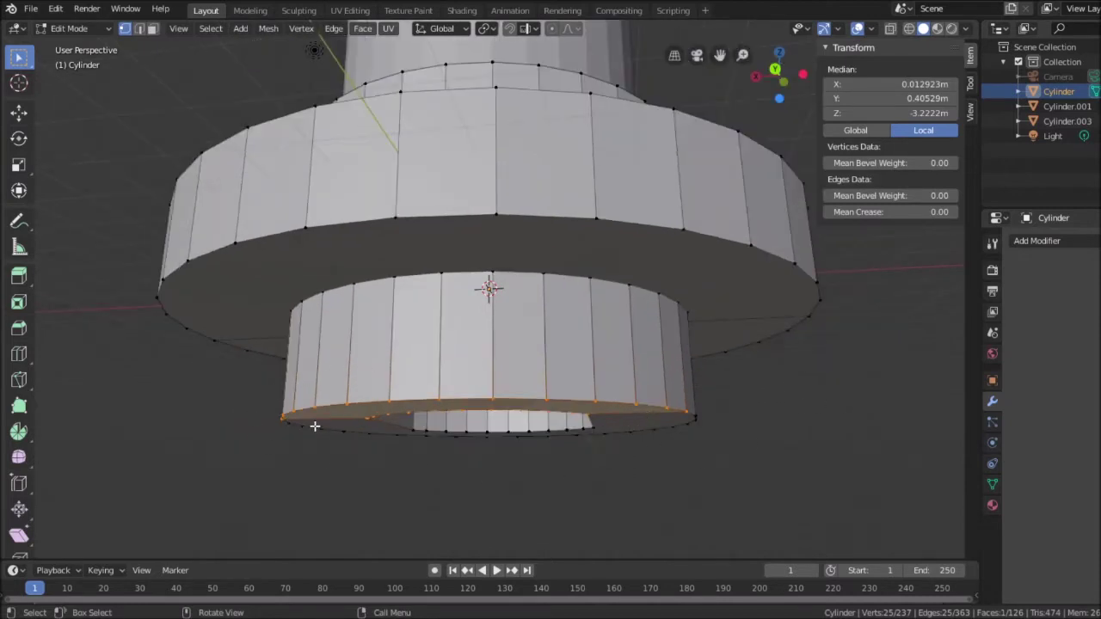
pyautogui.press('b')
pyautogui.moveTo(259, 391); pyautogui.dragTo(726, 454)
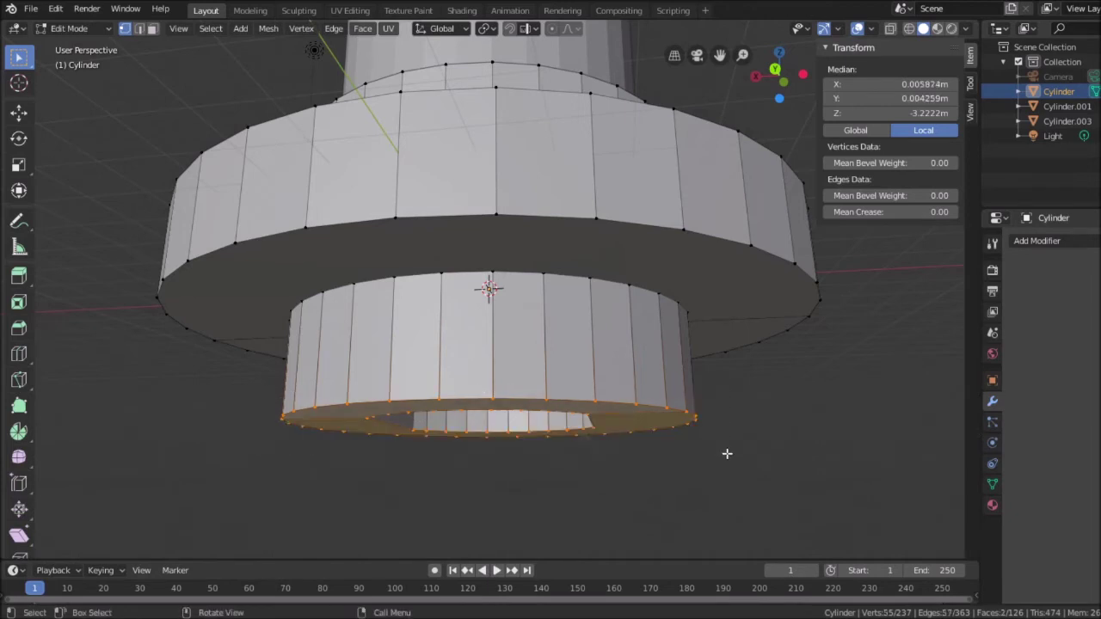
# Try deleting the vertices of the lower collar's bottom face, inspect the underside, and undo the deletion.
pyautogui.press('x')
pyautogui.click(677, 423)
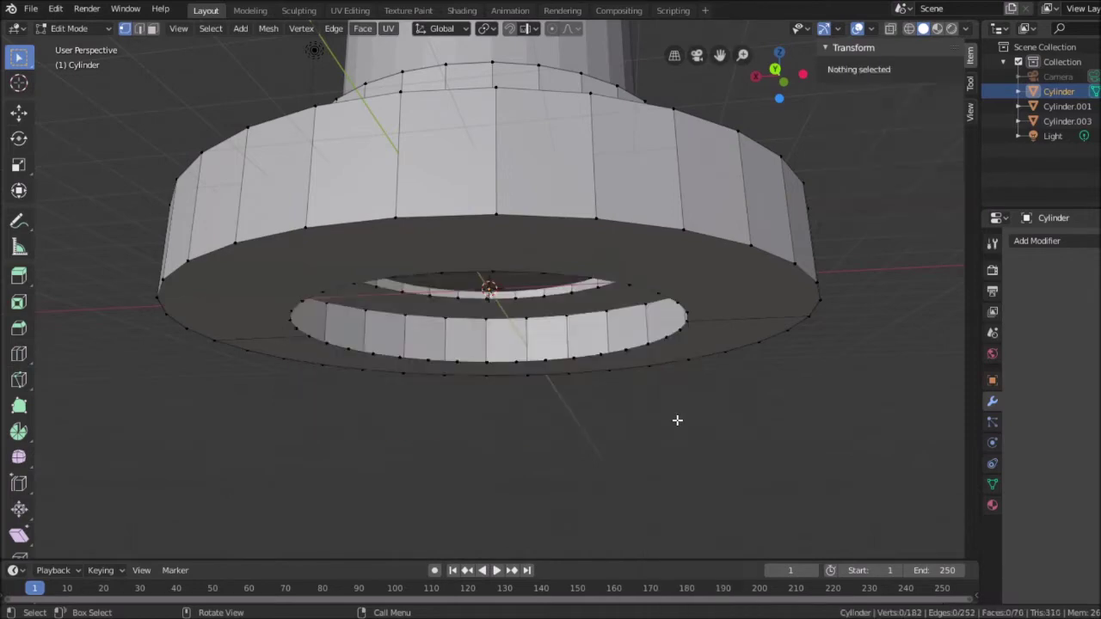
pyautogui.moveTo(674, 431)
pyautogui.mouseDown(button='middle')
pyautogui.moveTo(706, 265)
pyautogui.moveTo(527, 257)
pyautogui.moveTo(565, 427)
pyautogui.moveTo(637, 403)
pyautogui.moveTo(670, 429)
pyautogui.mouseUp(button='middle')
pyautogui.scroll(2, 671, 428)
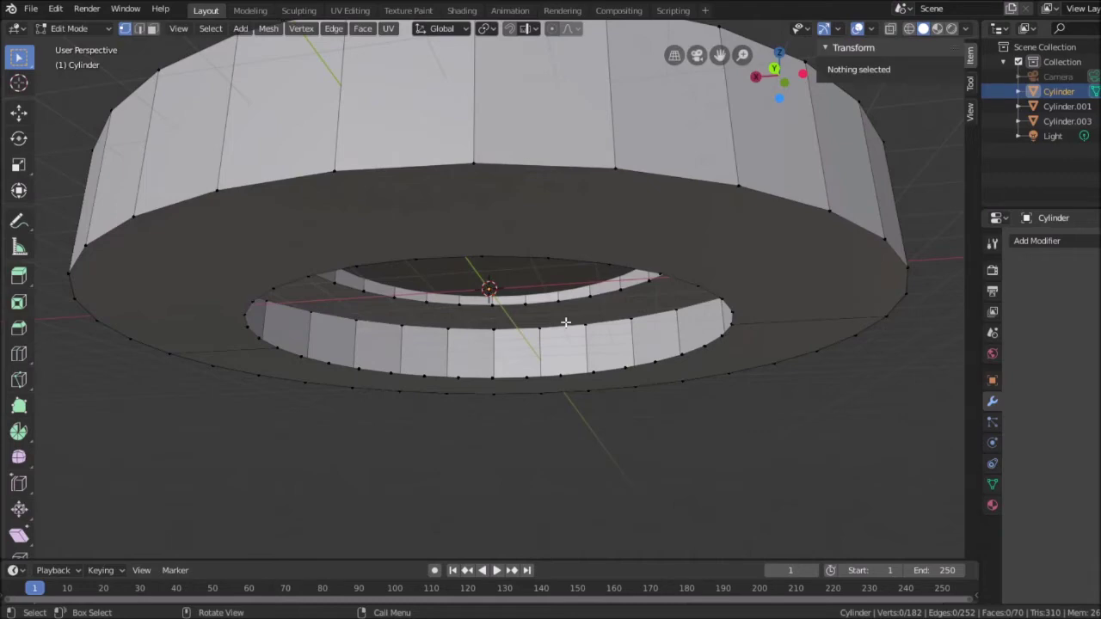
pyautogui.moveTo(782, 445); pyautogui.dragTo(545, 457, button='middle')
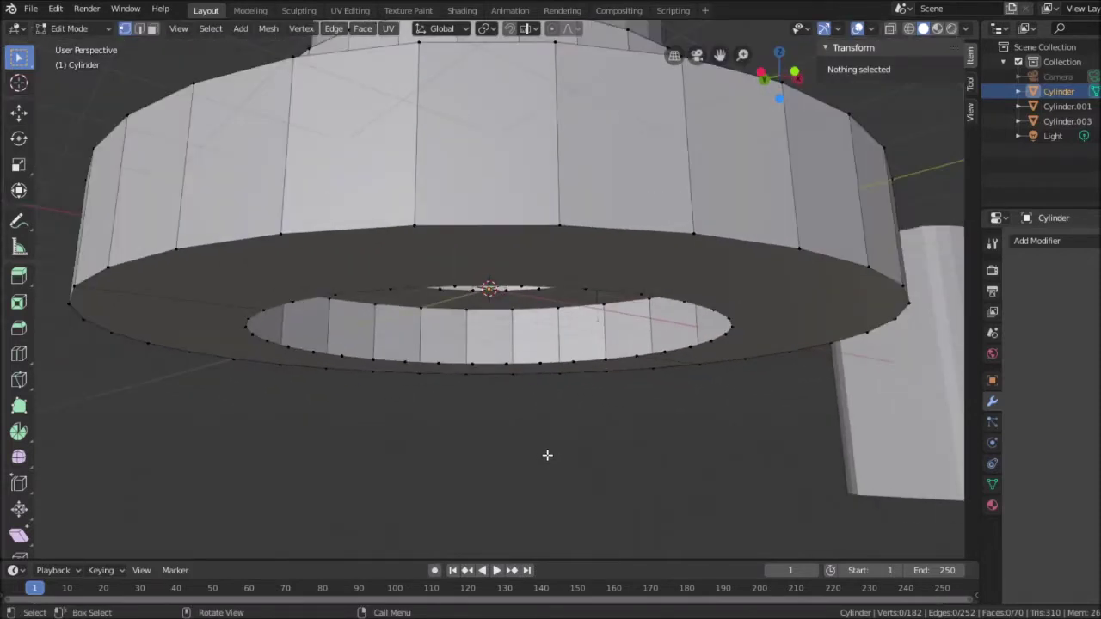
pyautogui.hotkey('ctrl', 'z')
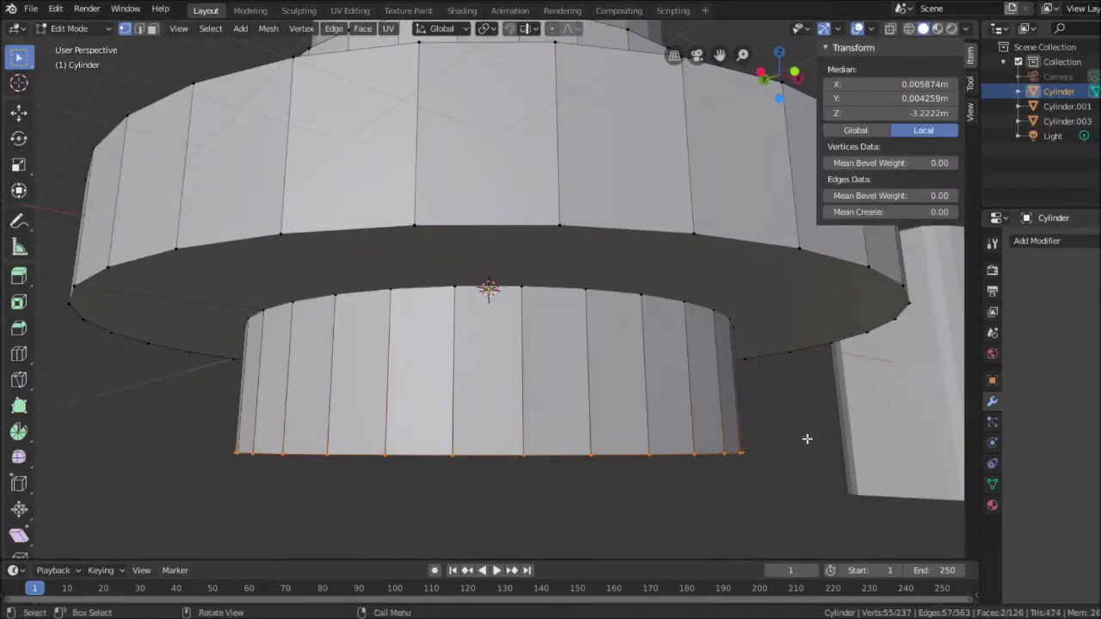
# From the back view, move the lower collar's bottom vertices up along Z to a local Z of about -2.08 m.
pyautogui.scroll(-2, 807, 438)
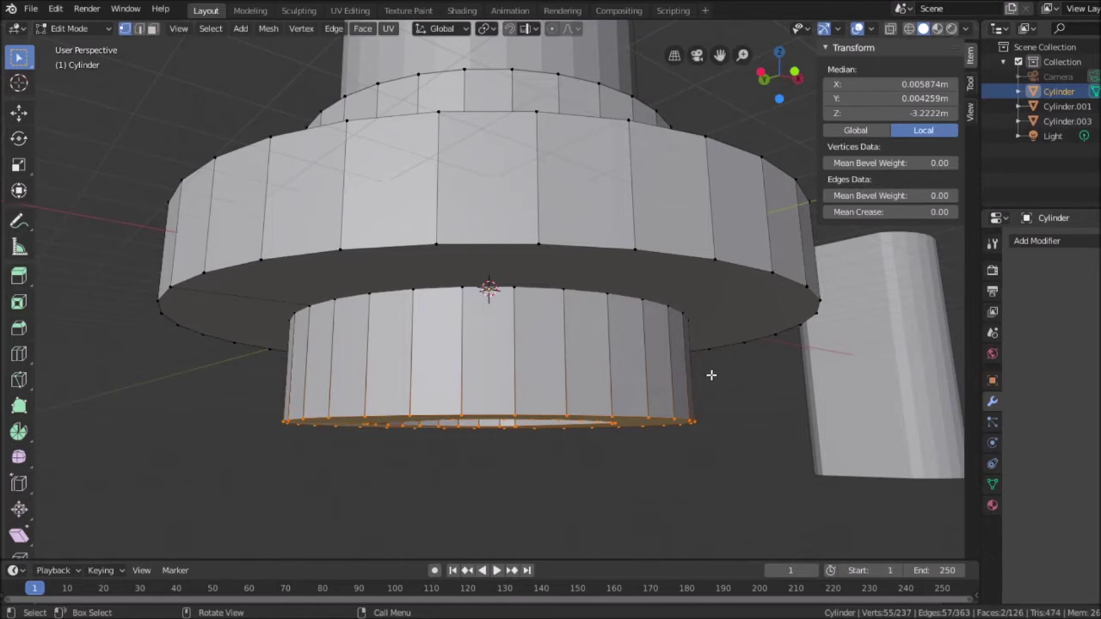
pyautogui.click(765, 79)
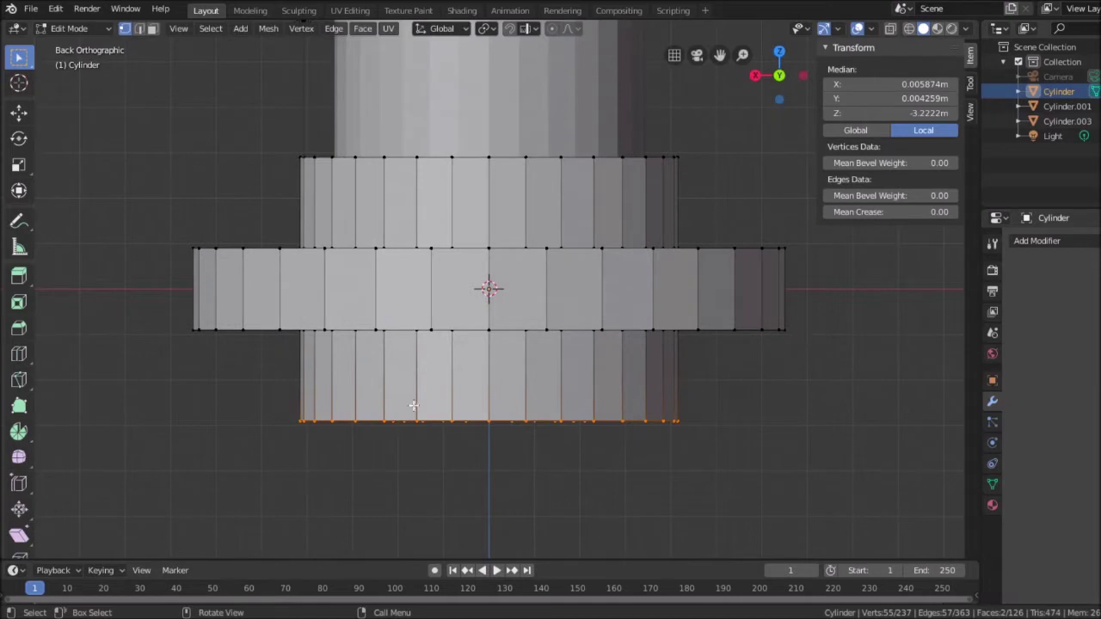
pyautogui.moveTo(241, 393); pyautogui.dragTo(767, 443)
pyautogui.press('g')
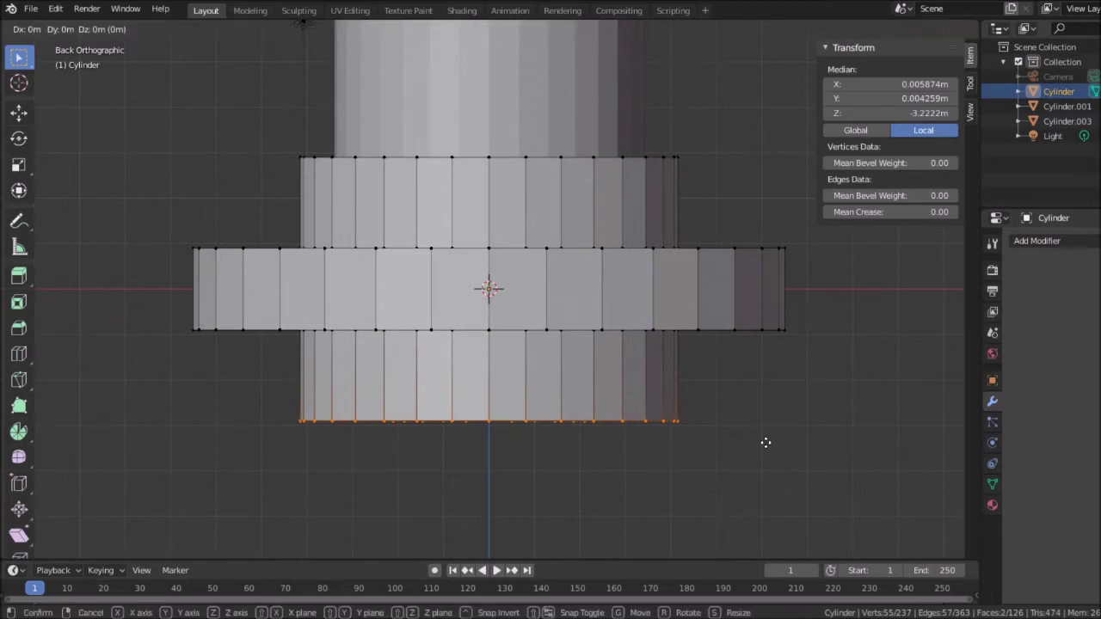
pyautogui.press('z')
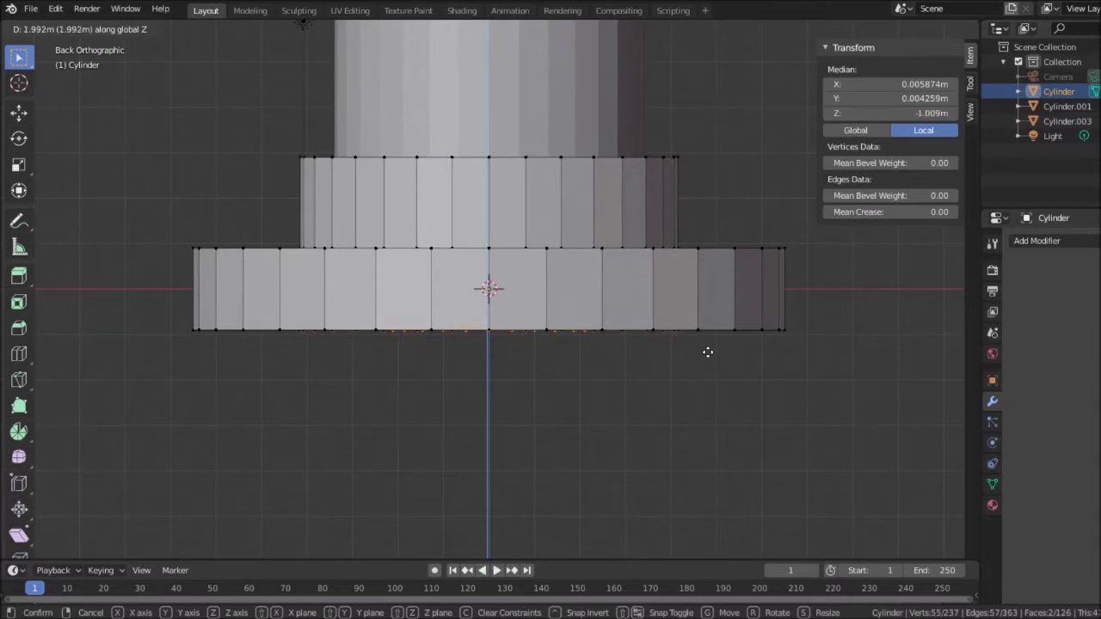
pyautogui.click(708, 397)
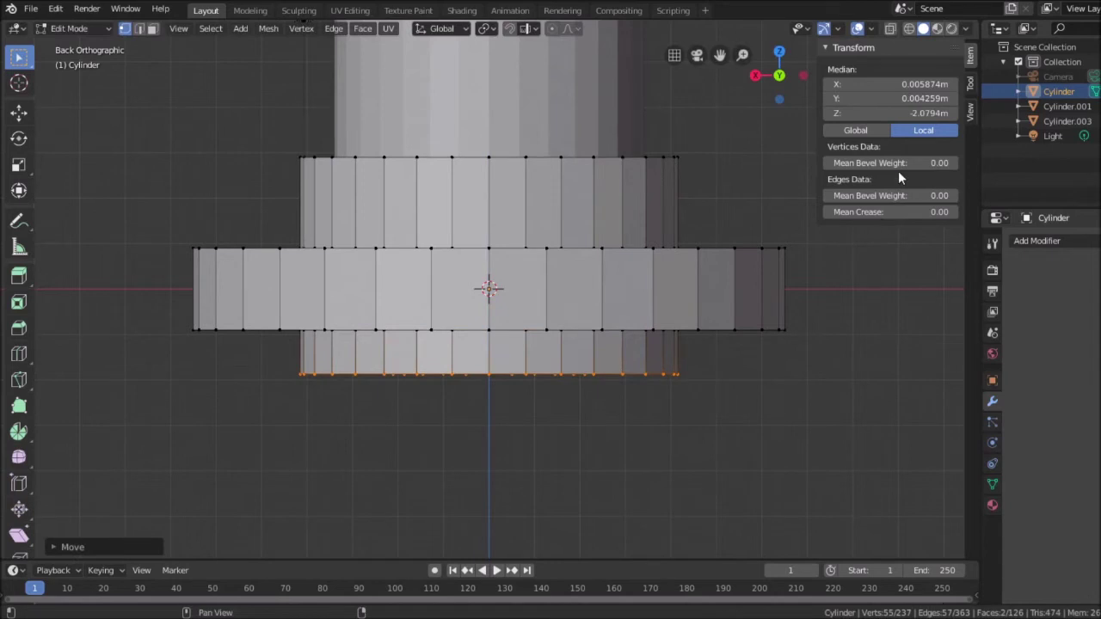
# Set the median local Z of the lower collar's bottom vertices to -1 m and return to object mode.
pyautogui.click(913, 112)
pyautogui.write('-1')
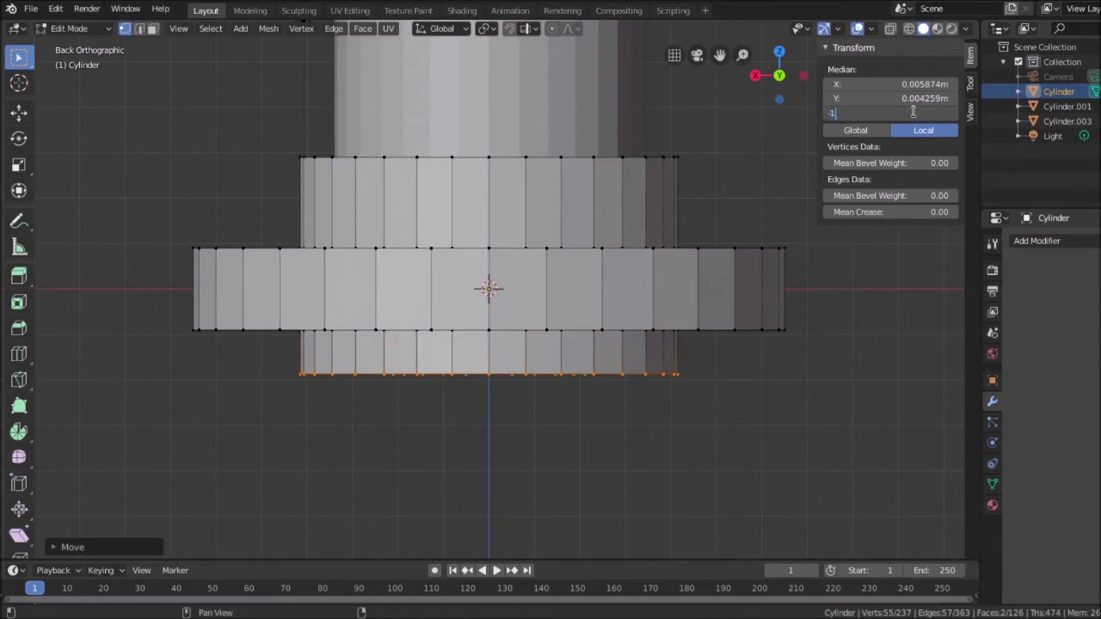
pyautogui.press('Tab')
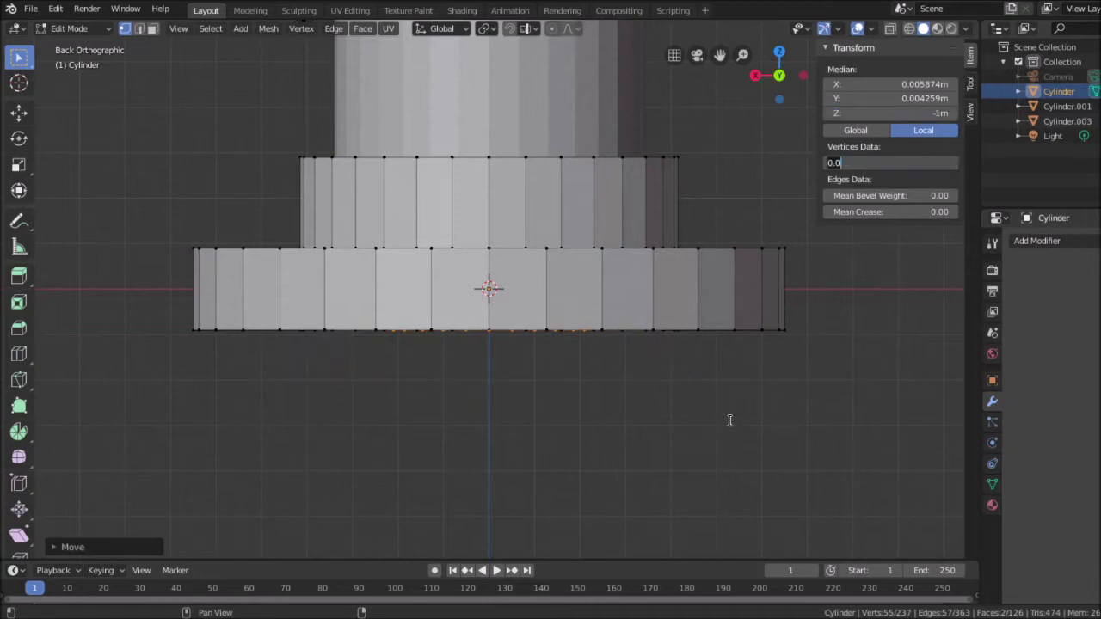
pyautogui.click(696, 396)
pyautogui.moveTo(695, 398); pyautogui.dragTo(604, 297, button='middle')
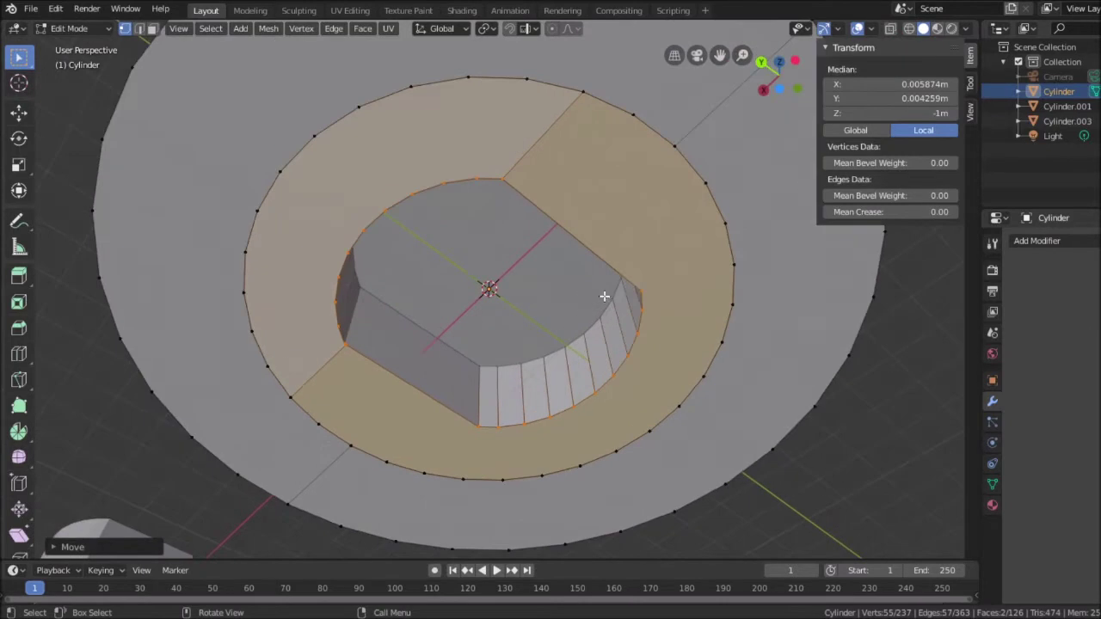
pyautogui.press('Tab')
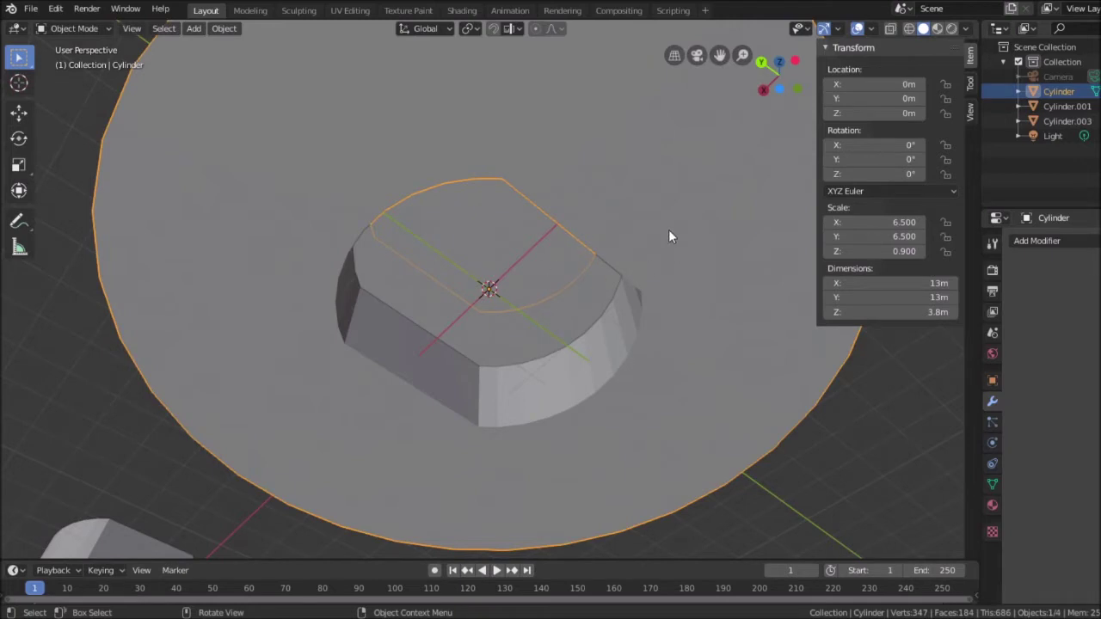
# Examine the flanged base cylinder from the side, from below around the flat-sided opening, and from above.
pyautogui.moveTo(669, 229); pyautogui.dragTo(738, 359, button='middle')
pyautogui.scroll(-3, 737, 346)
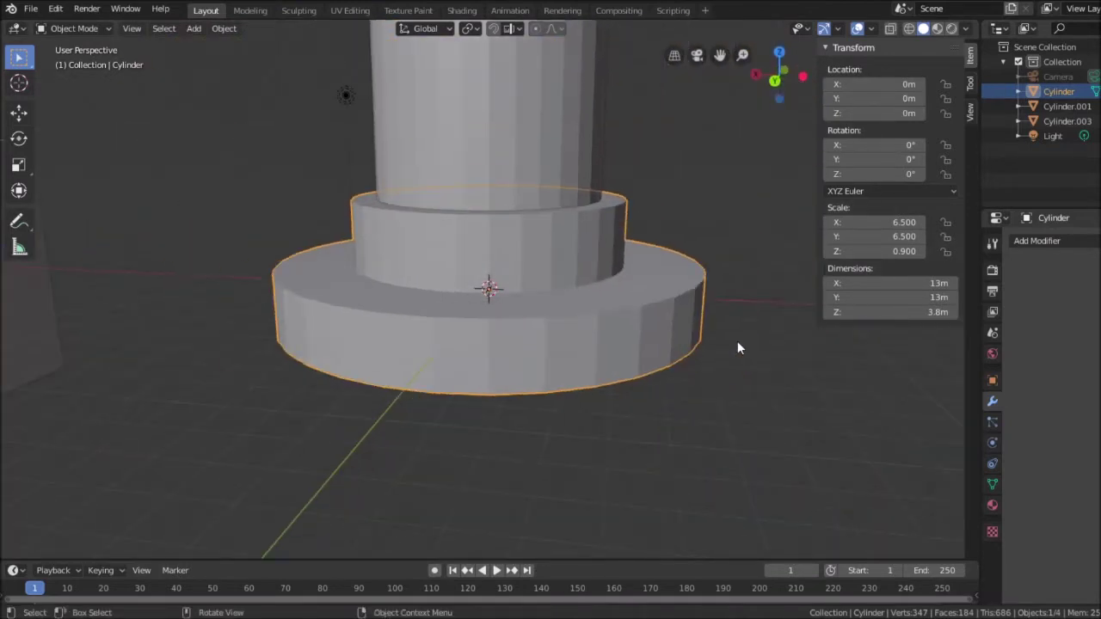
pyautogui.moveTo(760, 351); pyautogui.dragTo(664, 295, button='middle')
pyautogui.scroll(2, 664, 296)
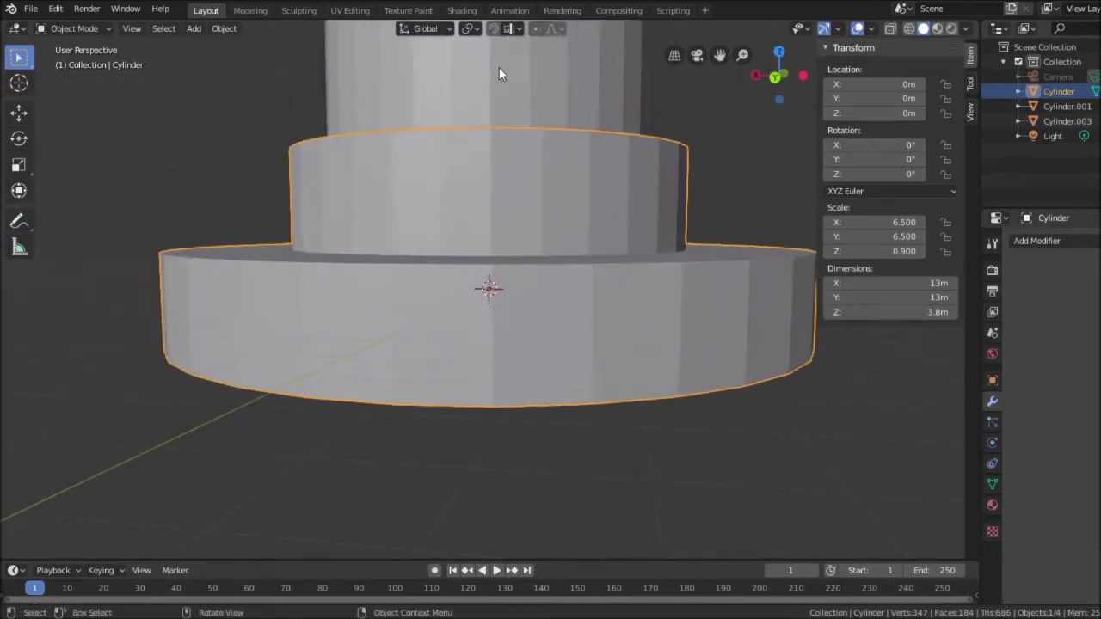
pyautogui.scroll(-3, 541, 86)
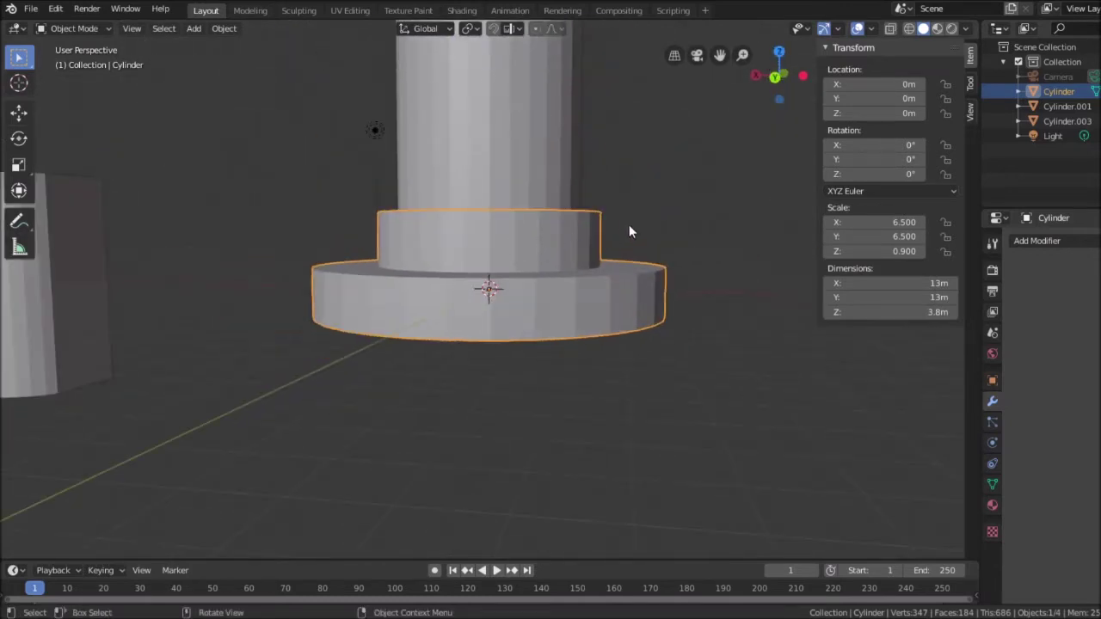
pyautogui.moveTo(714, 278); pyautogui.dragTo(721, 164, button='middle')
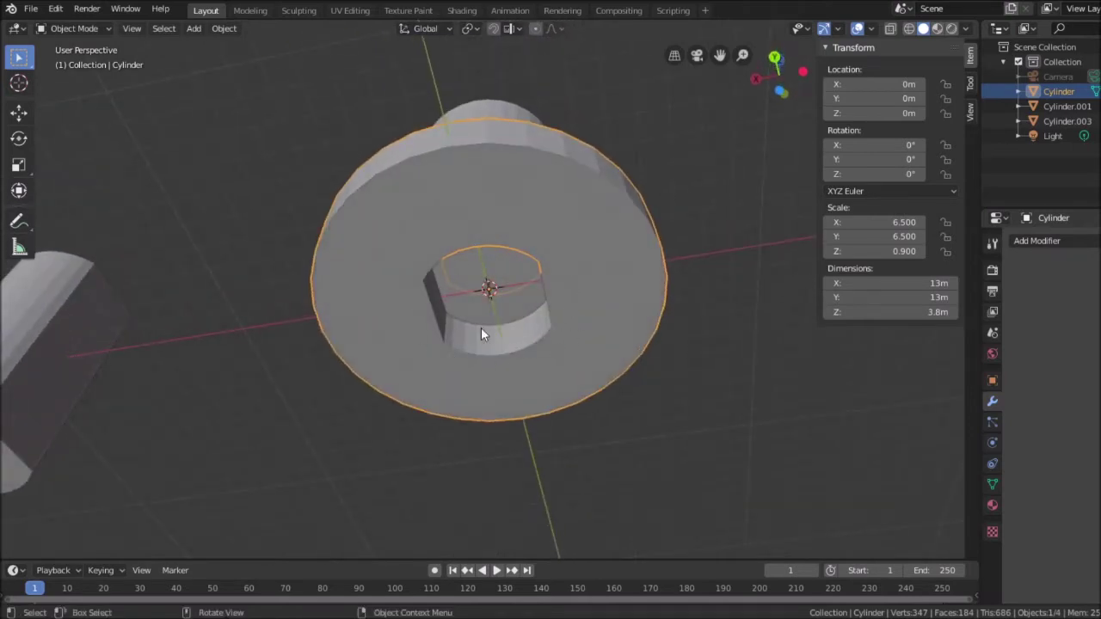
pyautogui.moveTo(699, 225); pyautogui.dragTo(734, 393, button='middle')
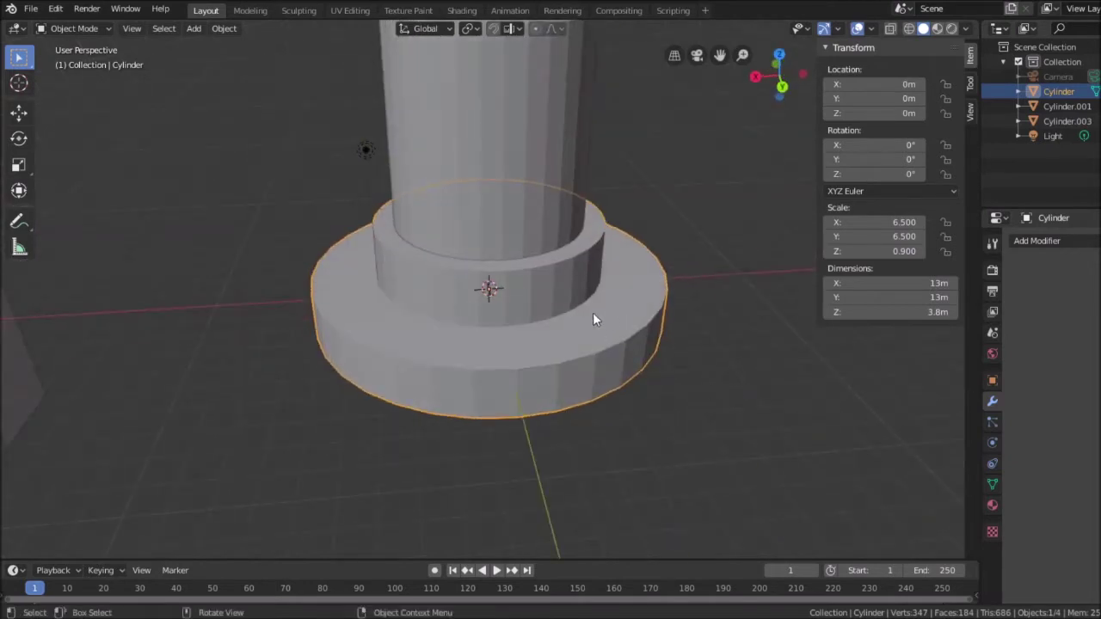
# Add a Boolean modifier with the Difference operation to the base cylinder, using the shaft as the cutting object, and apply it.
pyautogui.click(1037, 241)
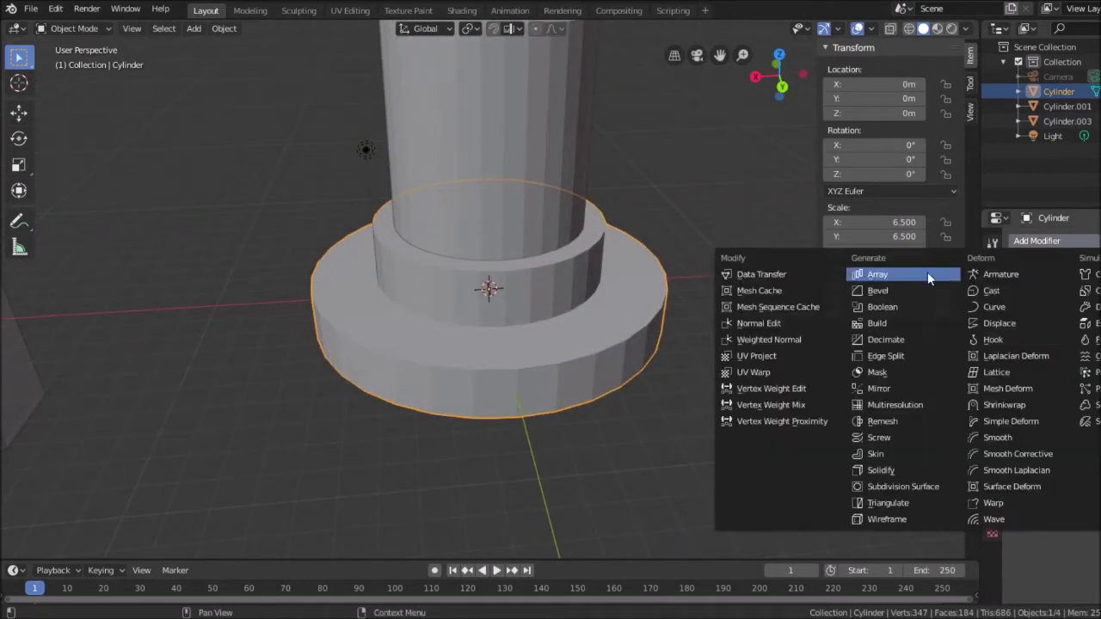
pyautogui.click(881, 307)
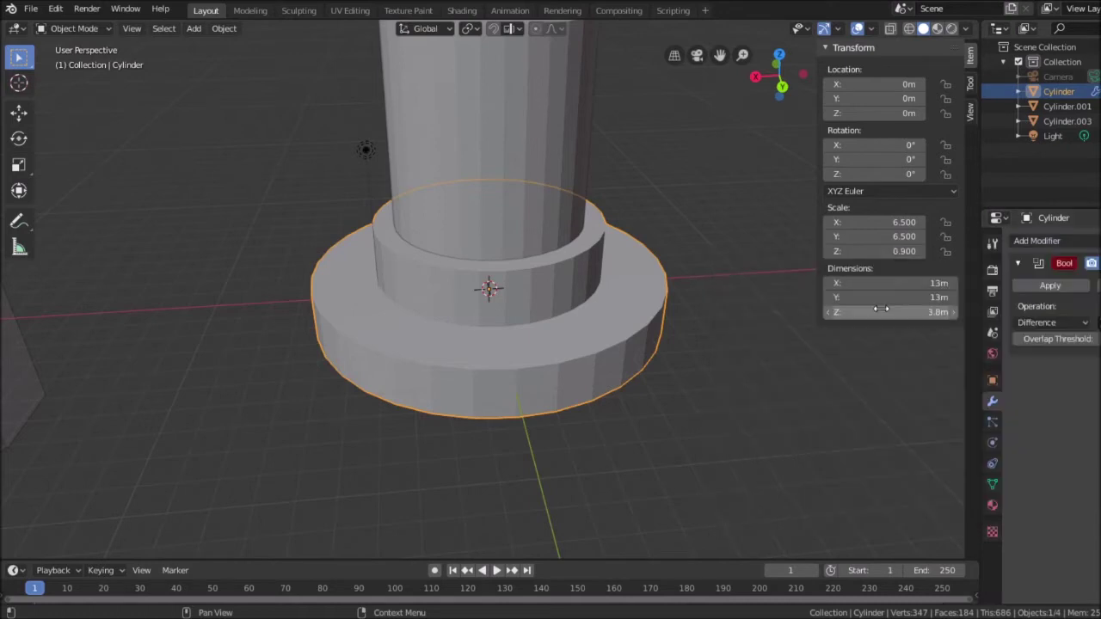
pyautogui.click(1096, 322)
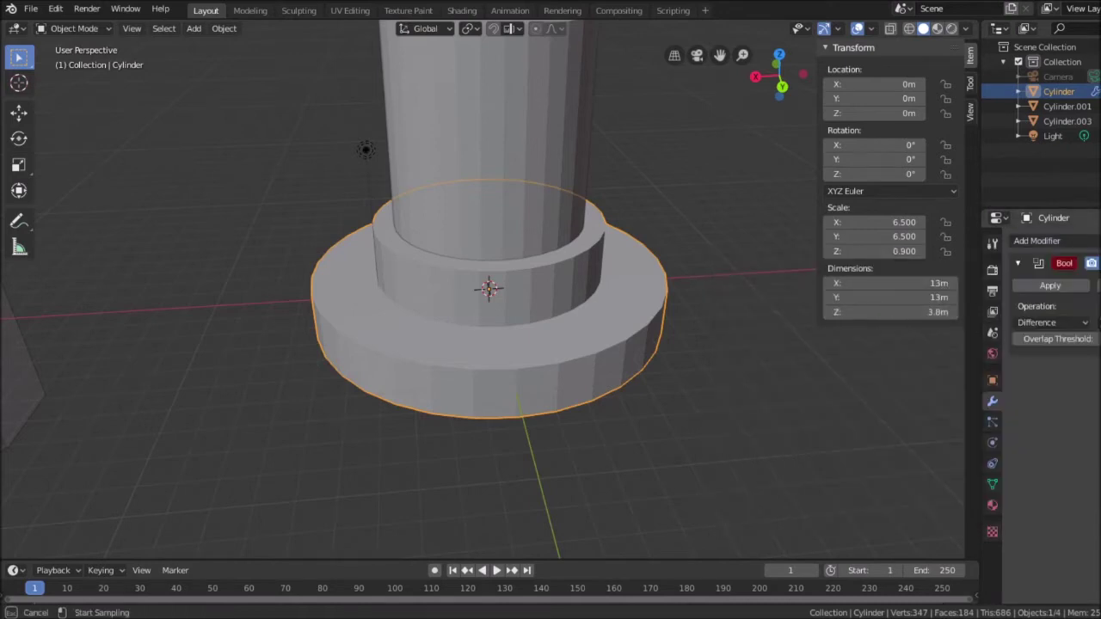
pyautogui.click(598, 92)
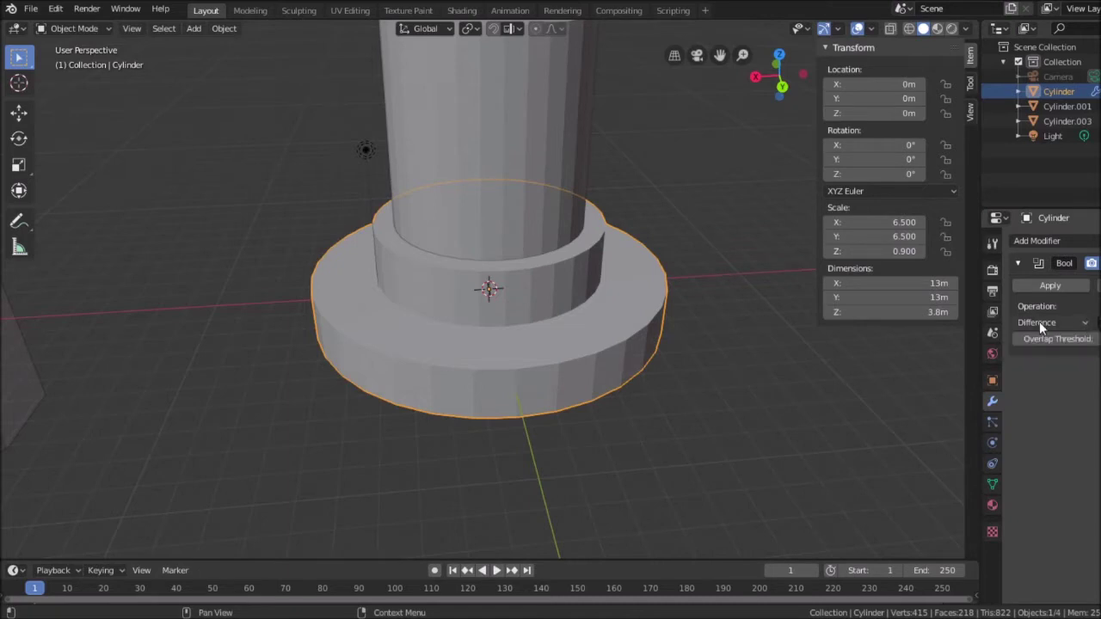
pyautogui.click(1036, 284)
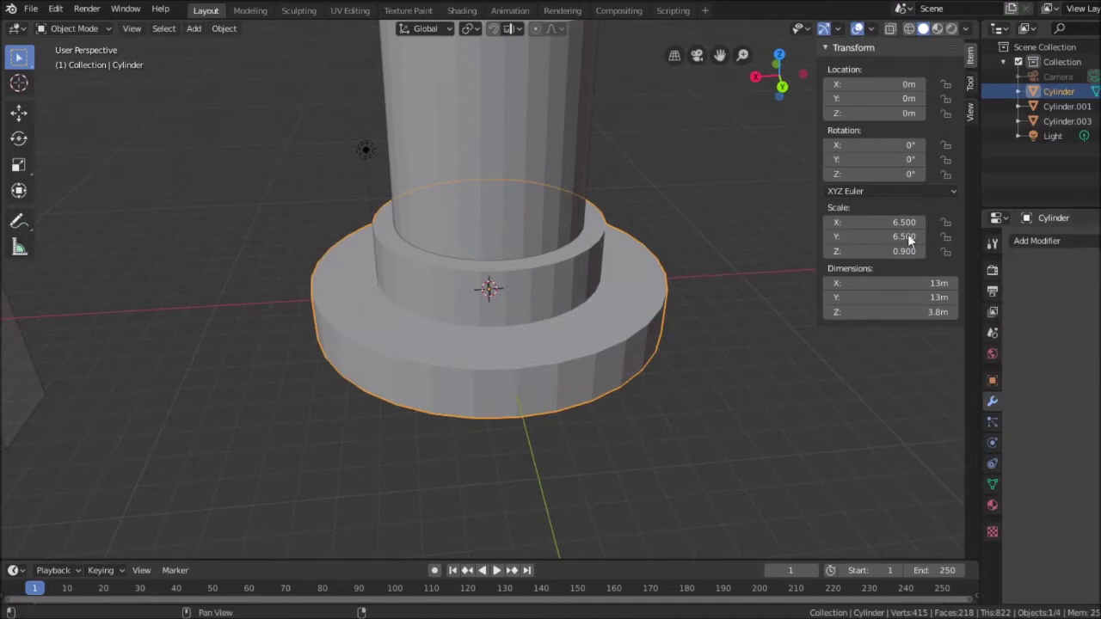
# Delete the shaft cylinder standing in the flanged base.
pyautogui.click(541, 108)
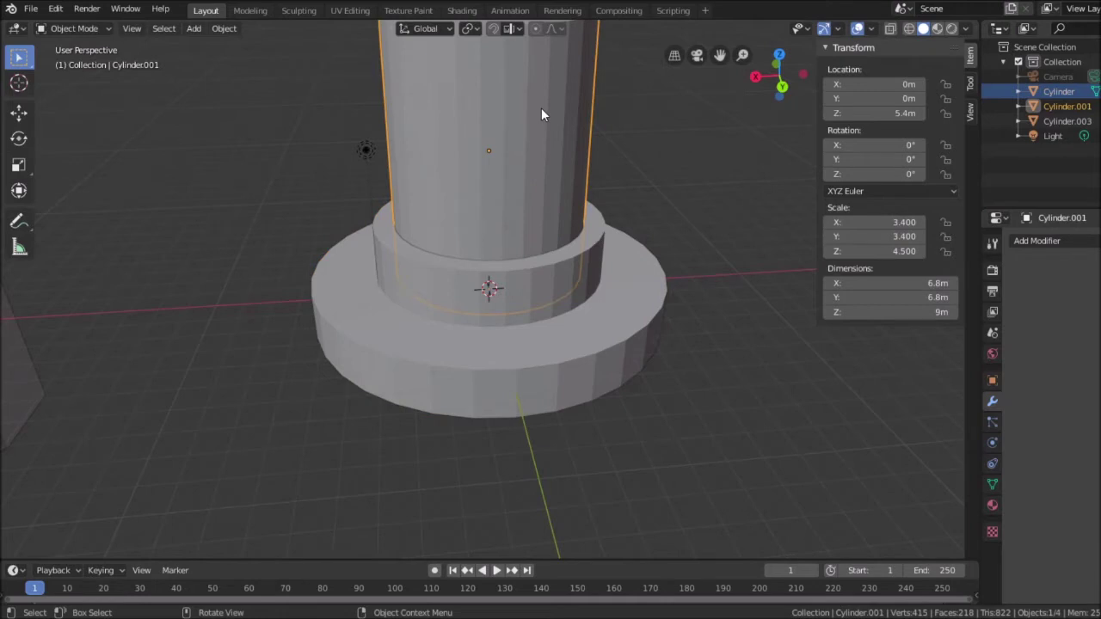
pyautogui.press('Delete')
pyautogui.moveTo(696, 121)
pyautogui.mouseDown(button='middle')
pyautogui.moveTo(685, 249)
pyautogui.moveTo(618, 225)
pyautogui.moveTo(616, 169)
pyautogui.moveTo(630, 130)
pyautogui.moveTo(688, 116)
pyautogui.moveTo(703, 140)
pyautogui.mouseUp(button='middle')
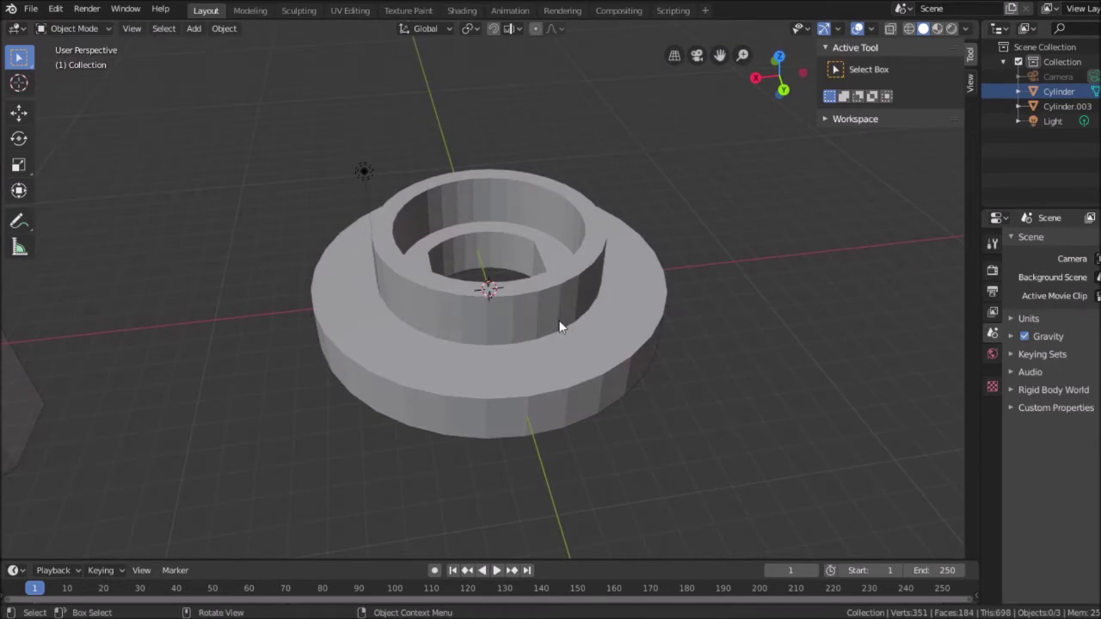
# Examine the flanged part's round recess, flat-sided through opening and outer profile from above and from the side.
pyautogui.moveTo(768, 198); pyautogui.dragTo(592, 271, button='middle')
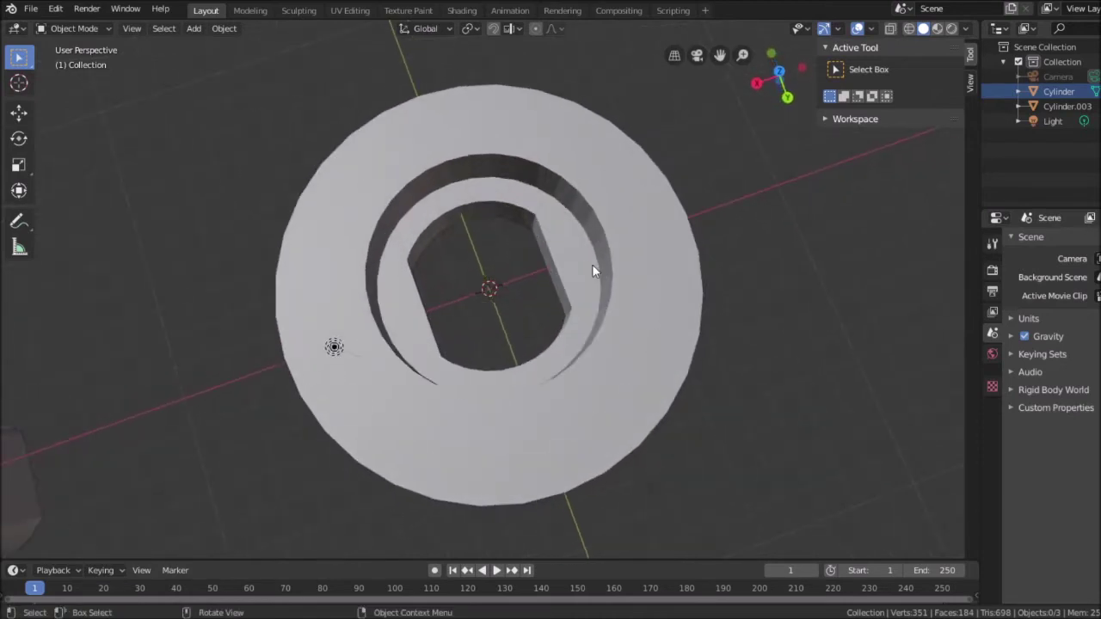
pyautogui.scroll(-2, 556, 254)
pyautogui.moveTo(723, 295); pyautogui.dragTo(701, 160, button='middle')
pyautogui.scroll(1, 582, 239)
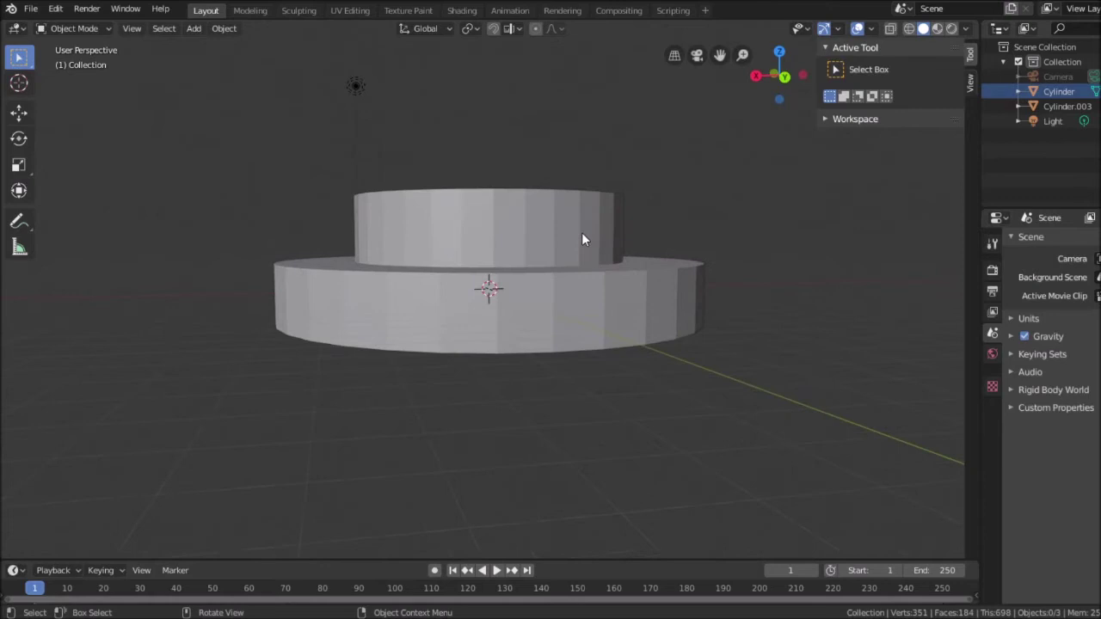
pyautogui.scroll(-3, 657, 230)
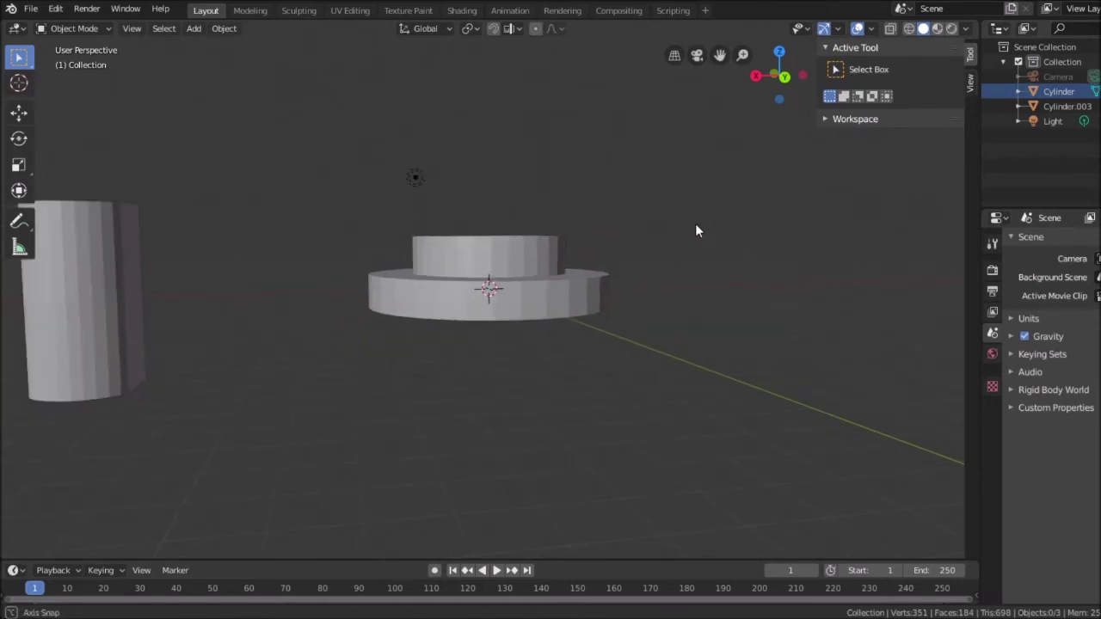
pyautogui.moveTo(695, 223); pyautogui.dragTo(743, 341, button='middle')
pyautogui.scroll(2, 741, 339)
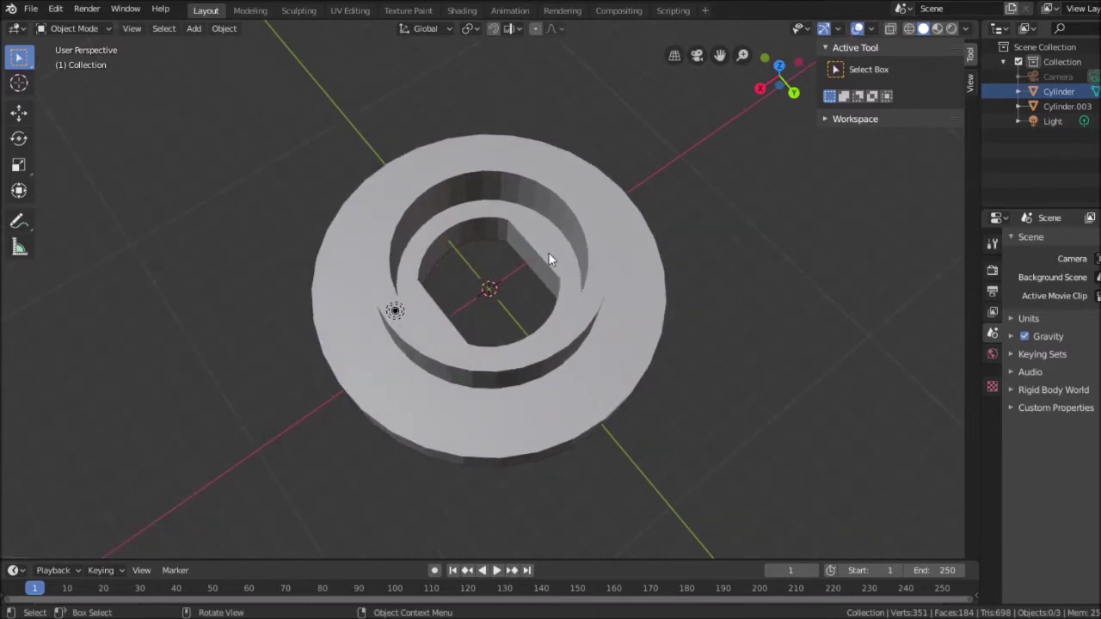
pyautogui.moveTo(734, 362); pyautogui.dragTo(315, 315, button='middle')
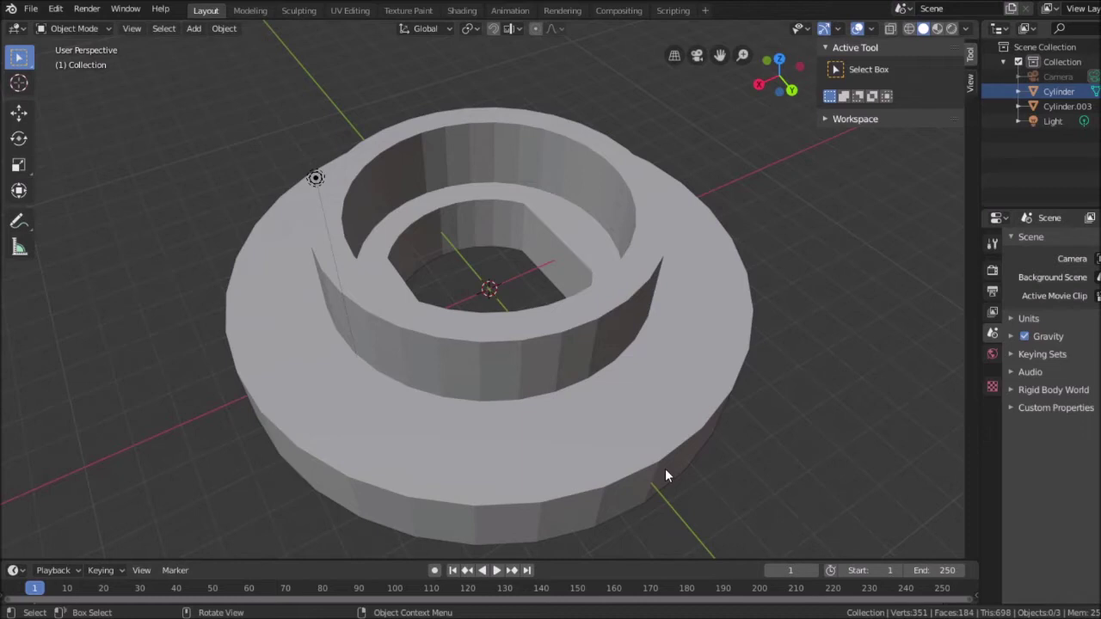
pyautogui.scroll(-2, 811, 317)
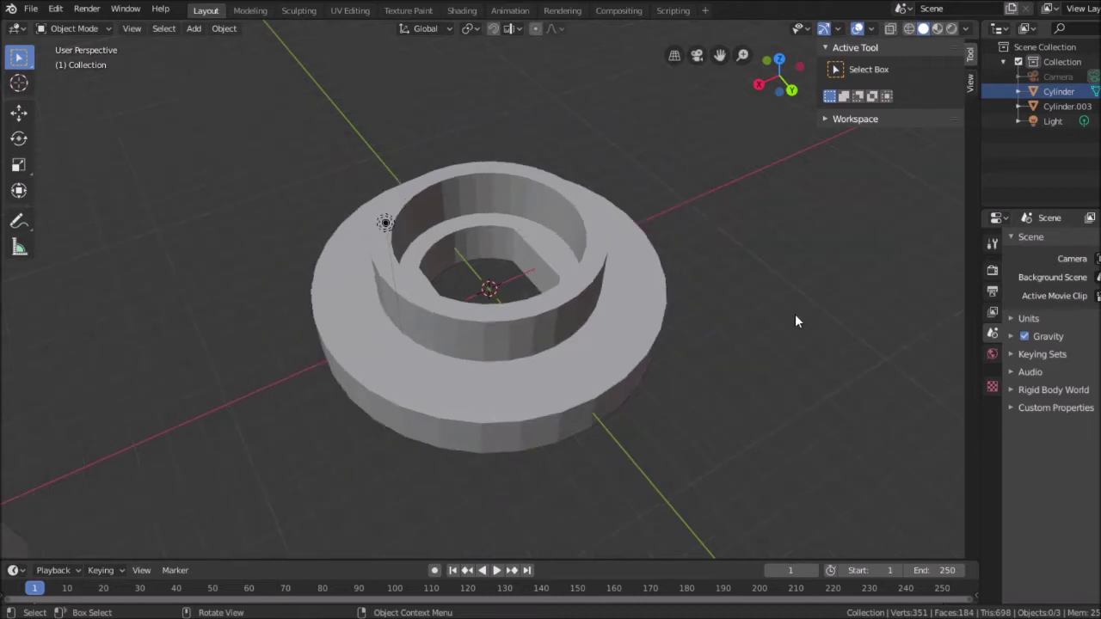
pyautogui.moveTo(792, 292); pyautogui.dragTo(648, 299, button='middle')
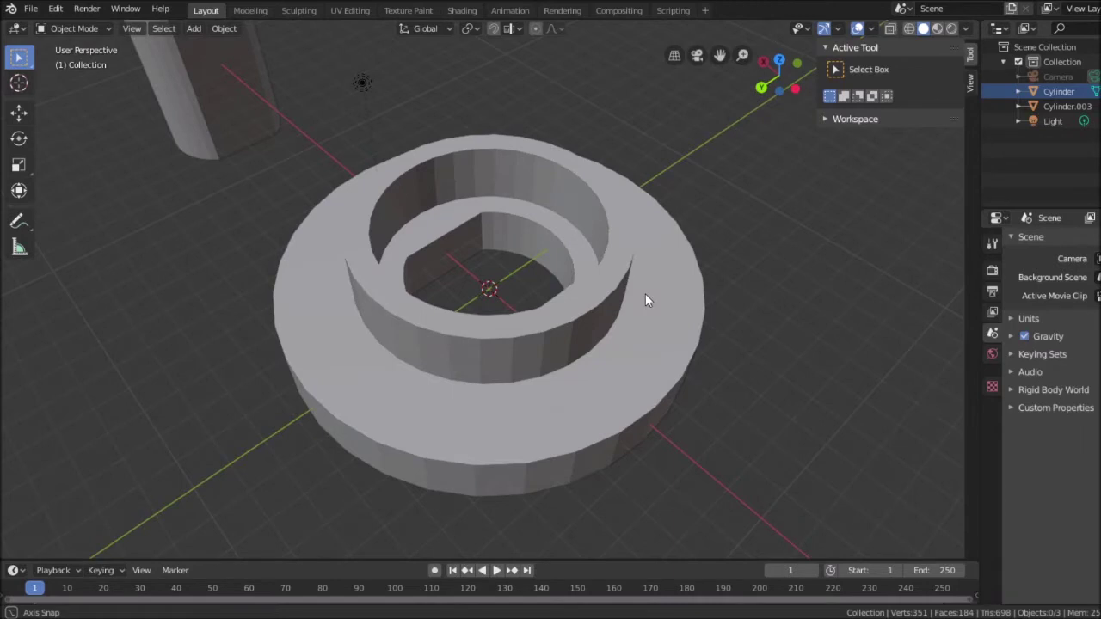
# Examine the flanged part at an angle alongside the separate flat-sided shaft.
pyautogui.moveTo(646, 294)
pyautogui.mouseDown(button='middle')
pyautogui.moveTo(651, 261)
pyautogui.moveTo(703, 221)
pyautogui.moveTo(713, 258)
pyautogui.moveTo(611, 311)
pyautogui.moveTo(609, 348)
pyautogui.moveTo(645, 317)
pyautogui.moveTo(648, 280)
pyautogui.mouseUp(button='middle')
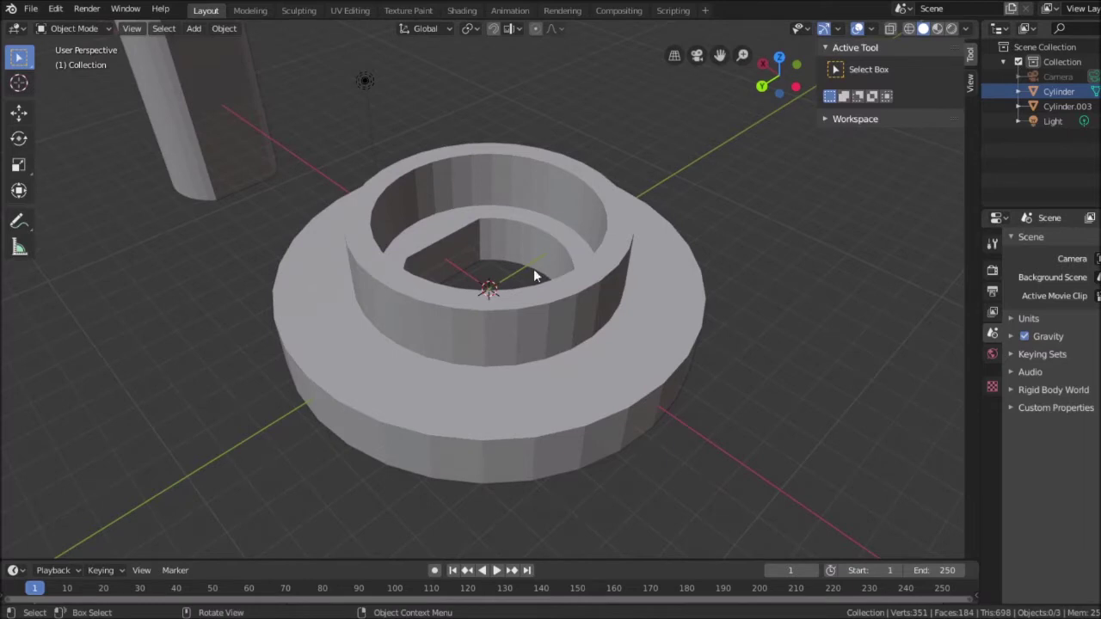
pyautogui.moveTo(778, 273)
pyautogui.mouseDown(button='middle')
pyautogui.moveTo(776, 294)
pyautogui.moveTo(775, 269)
pyautogui.mouseUp(button='middle')
pyautogui.scroll(2, 775, 270)
pyautogui.scroll(2, 769, 272)
pyautogui.scroll(-6, 769, 272)
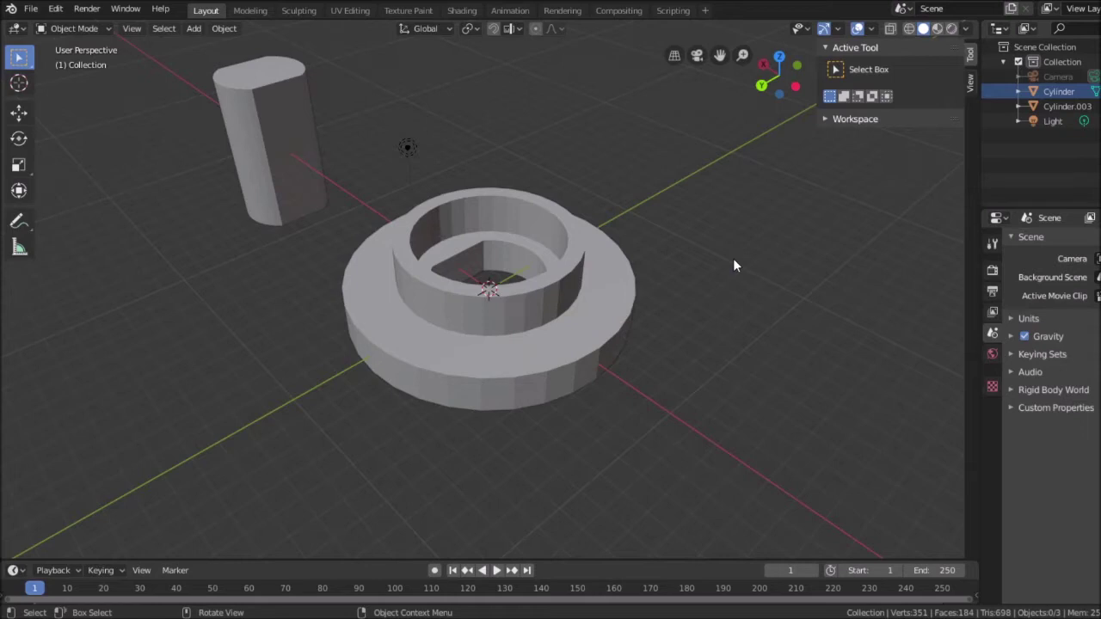
pyautogui.moveTo(704, 261)
pyautogui.mouseDown(button='middle')
pyautogui.moveTo(694, 260)
pyautogui.moveTo(713, 265)
pyautogui.moveTo(714, 322)
pyautogui.moveTo(701, 252)
pyautogui.mouseUp(button='middle')
pyautogui.press('shift')
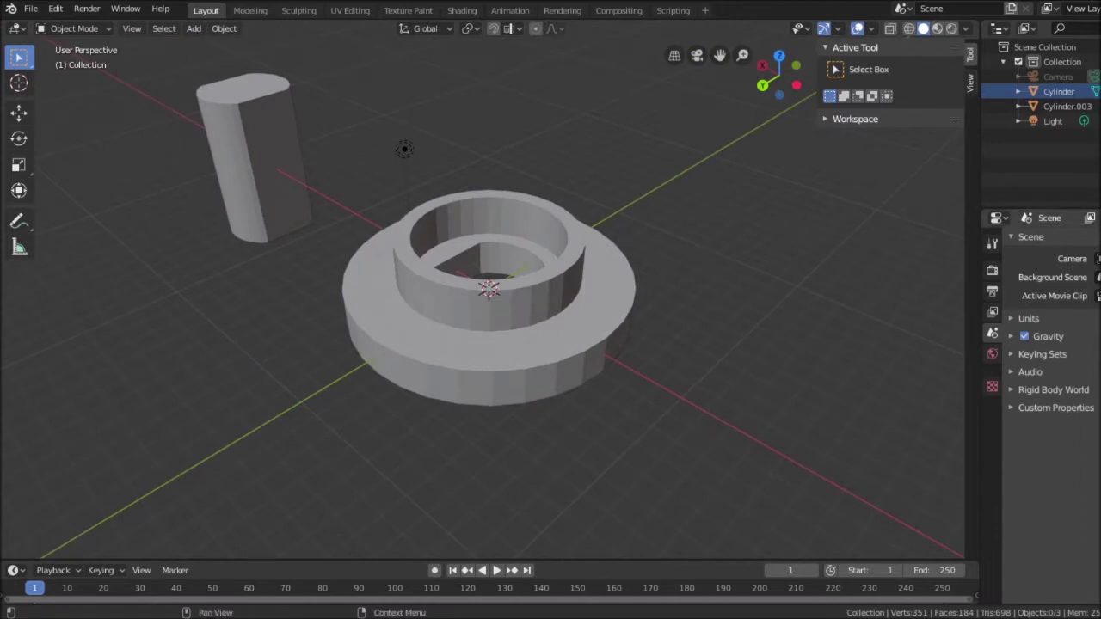
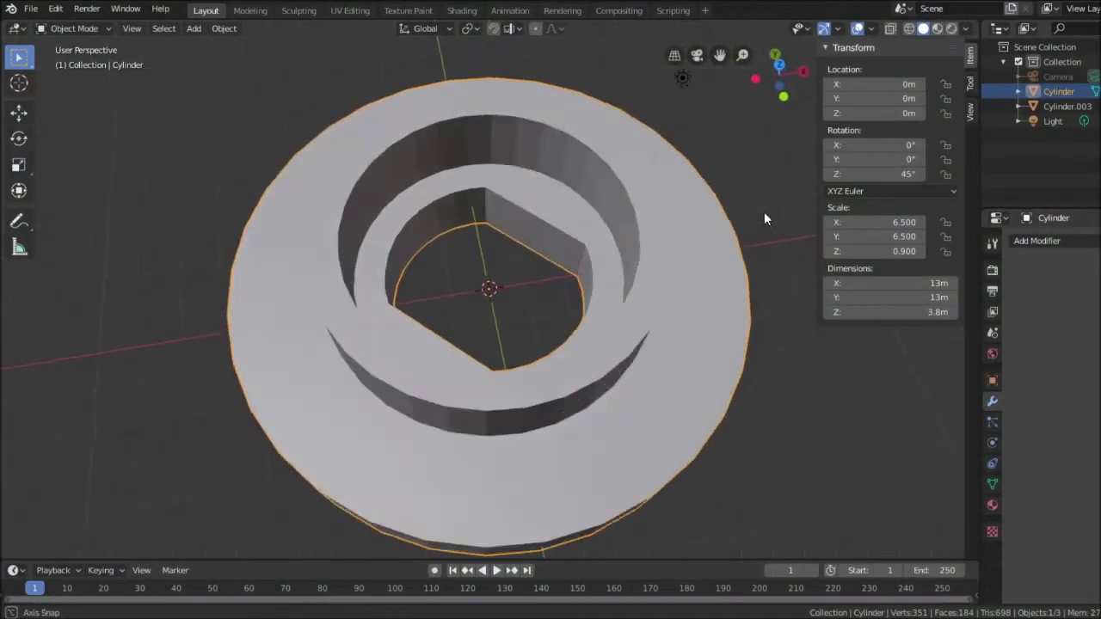
# Inspect the flanged part's recess and flat-sided opening up close, from directly above and from oblique angles.
pyautogui.scroll(3, 611, 324)
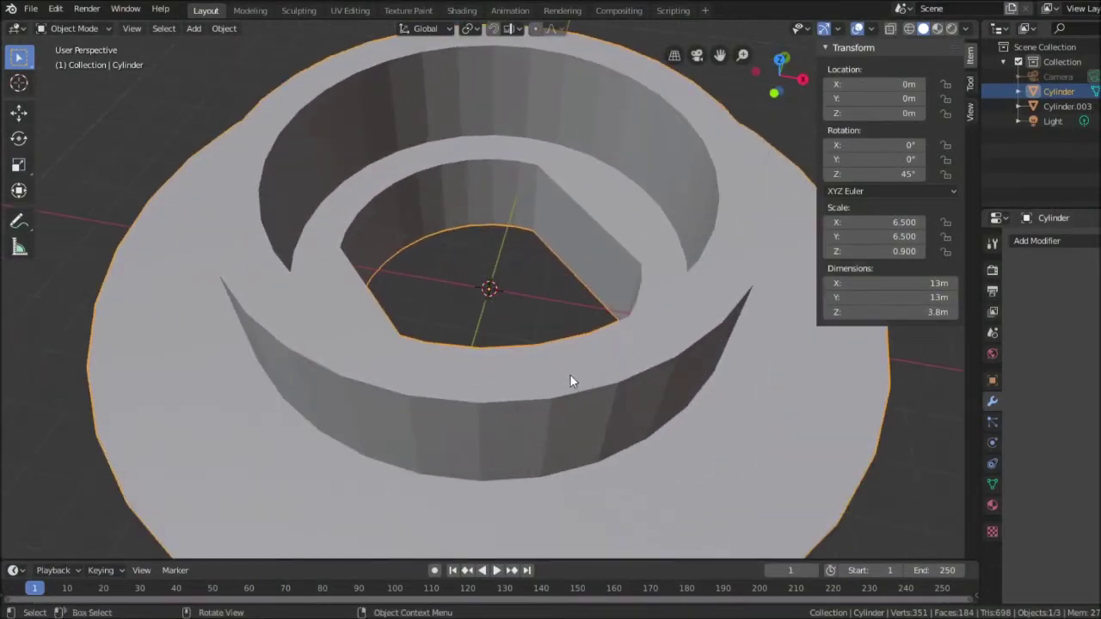
pyautogui.scroll(-3, 568, 374)
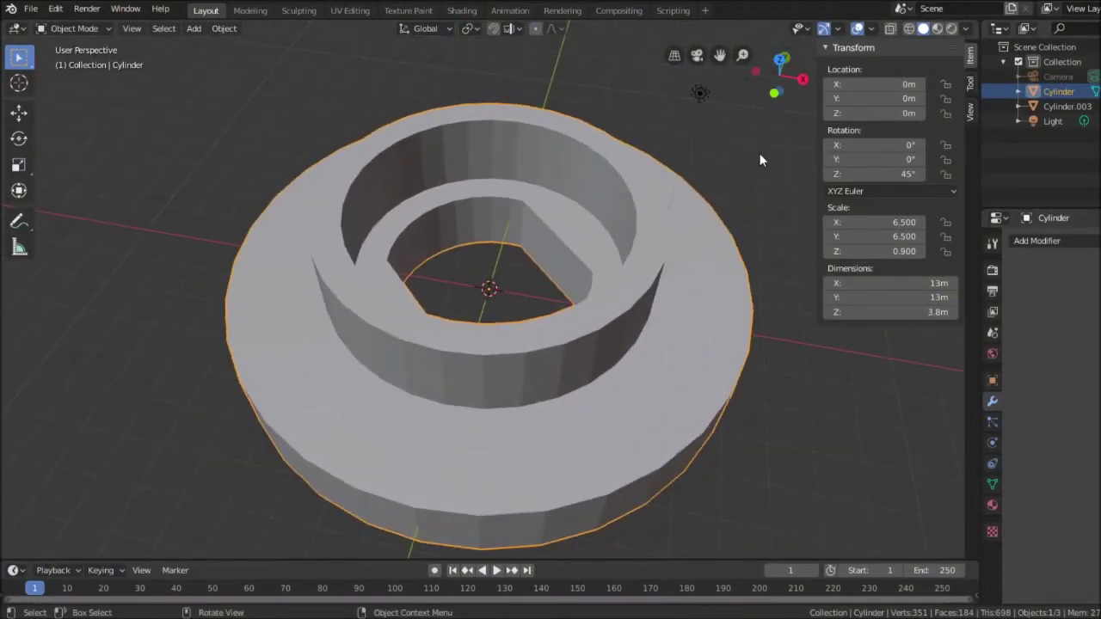
pyautogui.scroll(-1, 759, 160)
pyautogui.scroll(1, 760, 159)
pyautogui.scroll(-1, 760, 160)
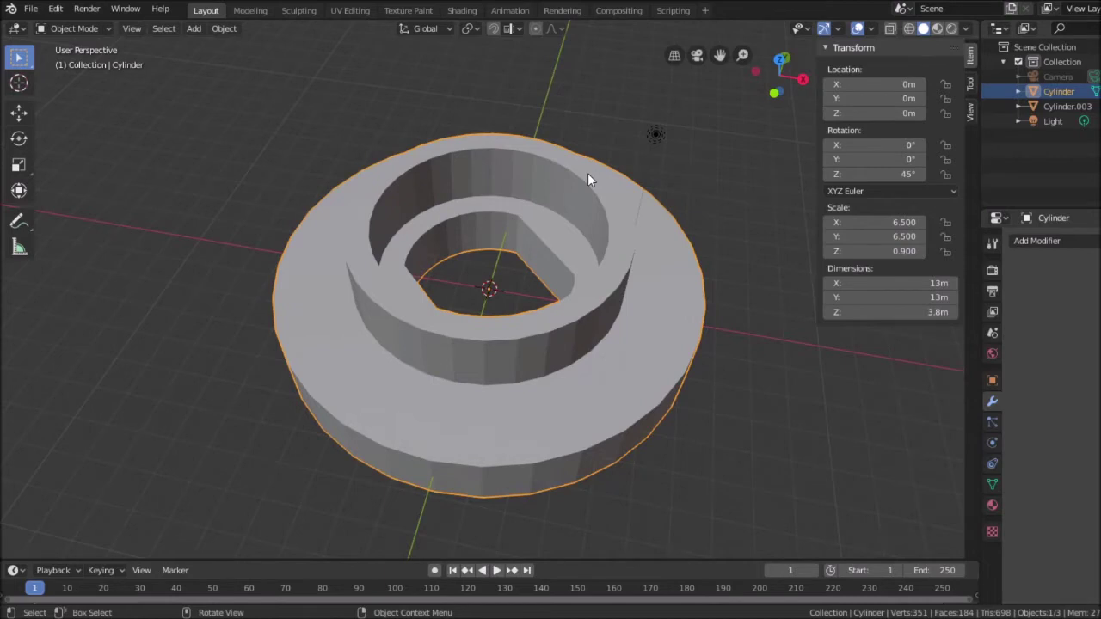
pyautogui.scroll(-1, 679, 120)
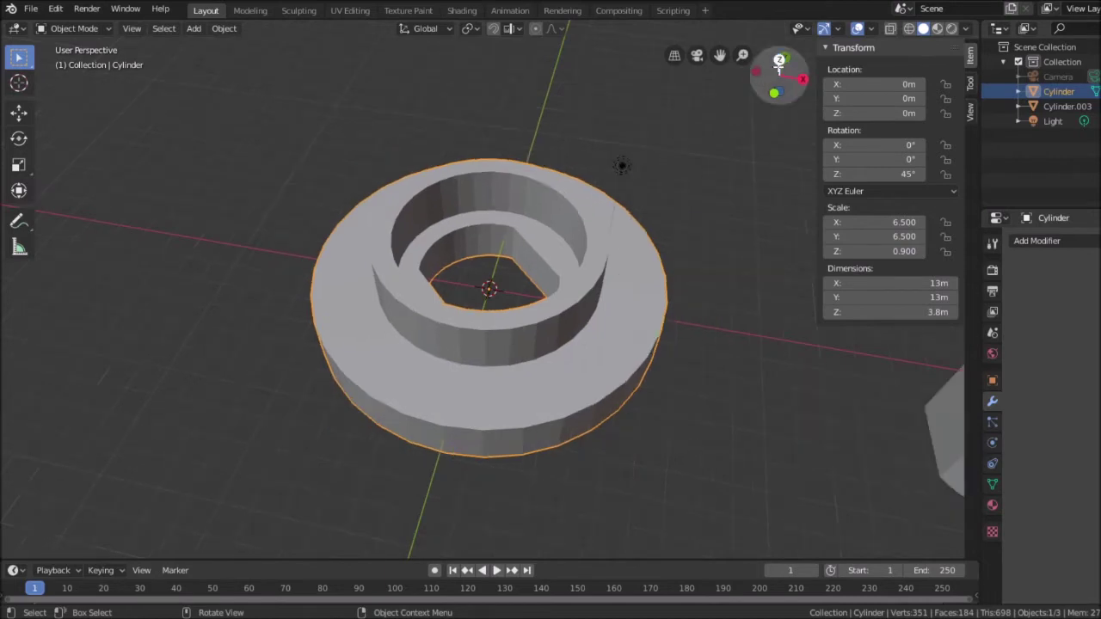
pyautogui.click(779, 62)
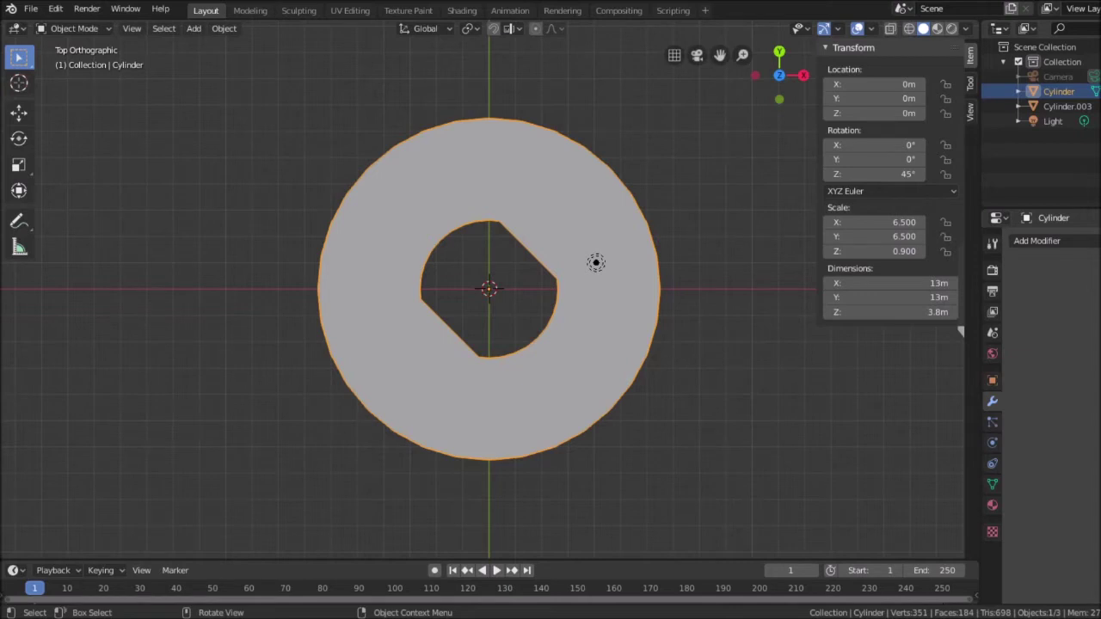
pyautogui.moveTo(653, 361); pyautogui.dragTo(612, 349, button='middle')
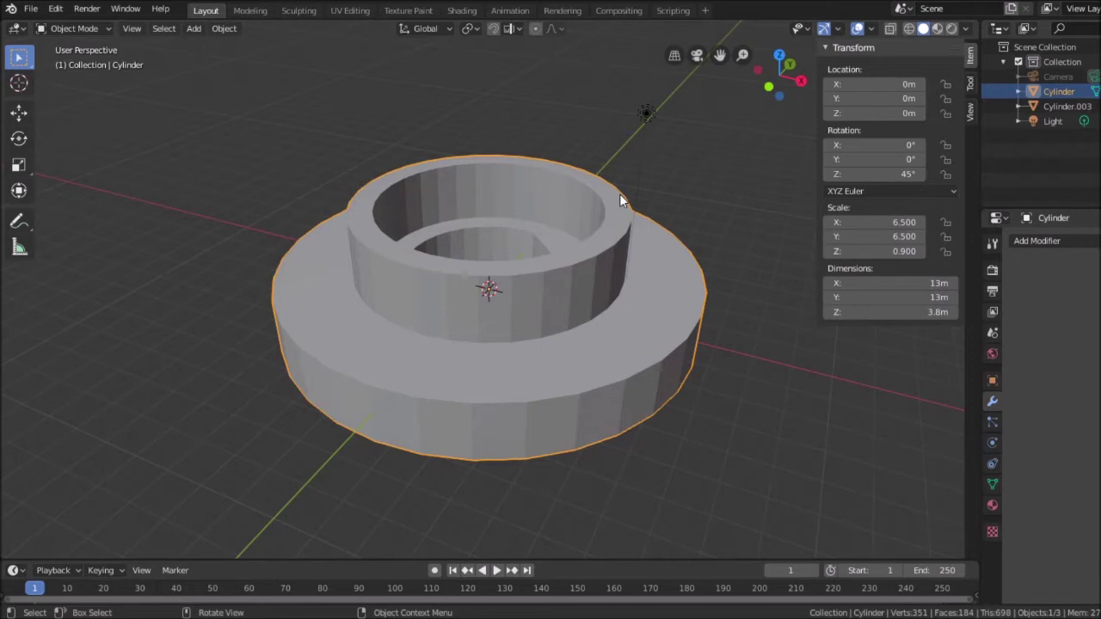
pyautogui.moveTo(673, 133); pyautogui.dragTo(677, 175, button='middle')
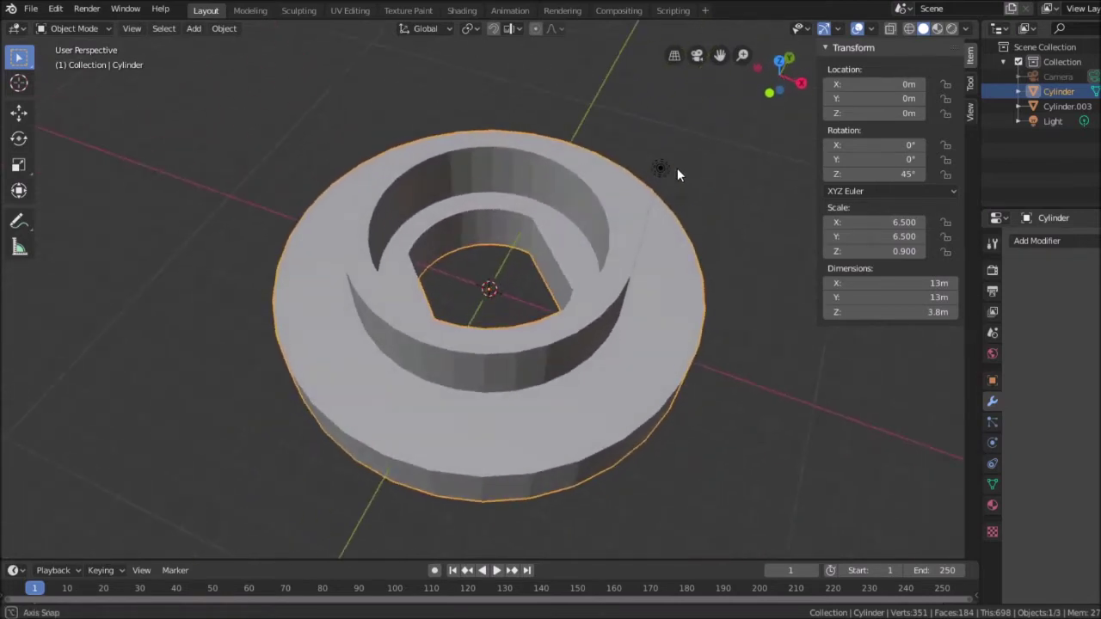
pyautogui.scroll(1, 677, 175)
pyautogui.scroll(-3, 689, 363)
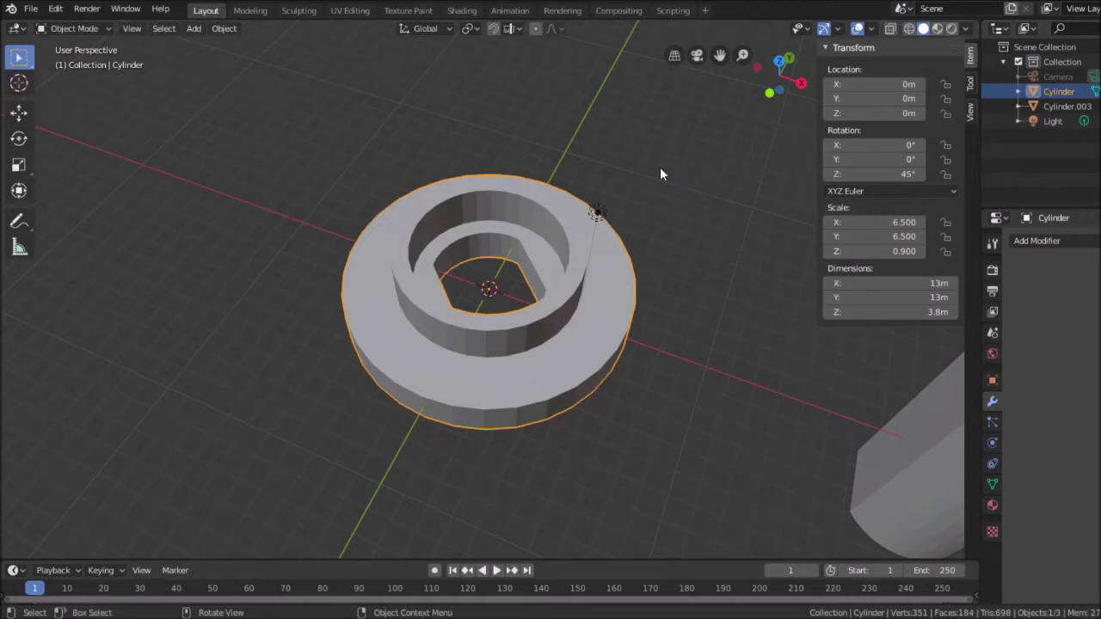
# Add a mesh cylinder at the flanged part's centre and set its dimensions to 23.2 m in X and Y and 1.8 m in Z.
pyautogui.click(196, 33)
pyautogui.moveTo(225, 193)
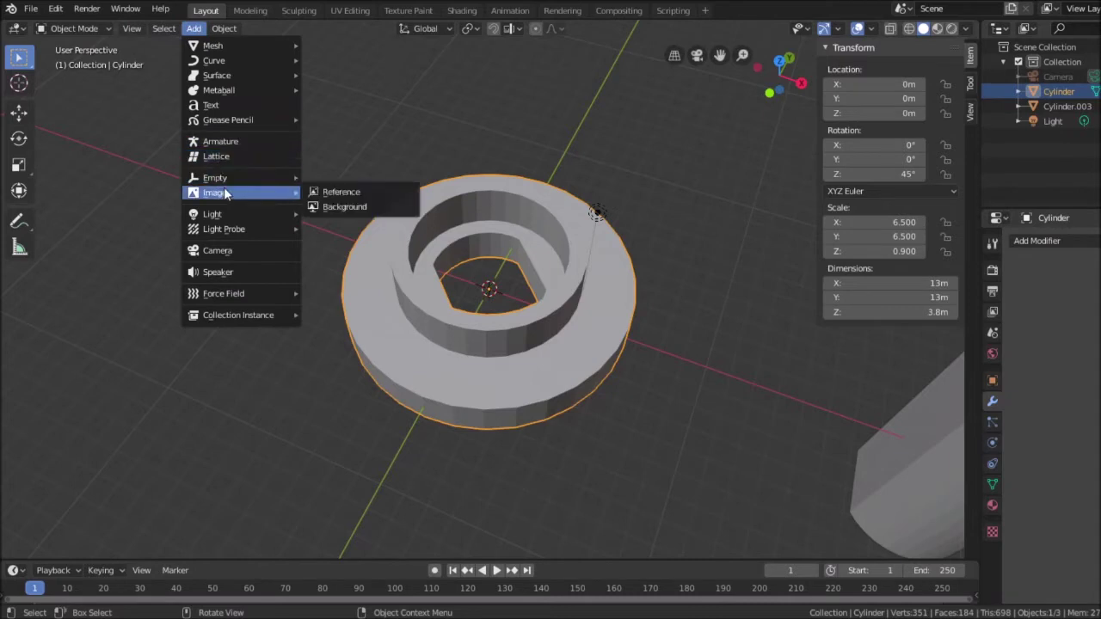
pyautogui.moveTo(225, 46)
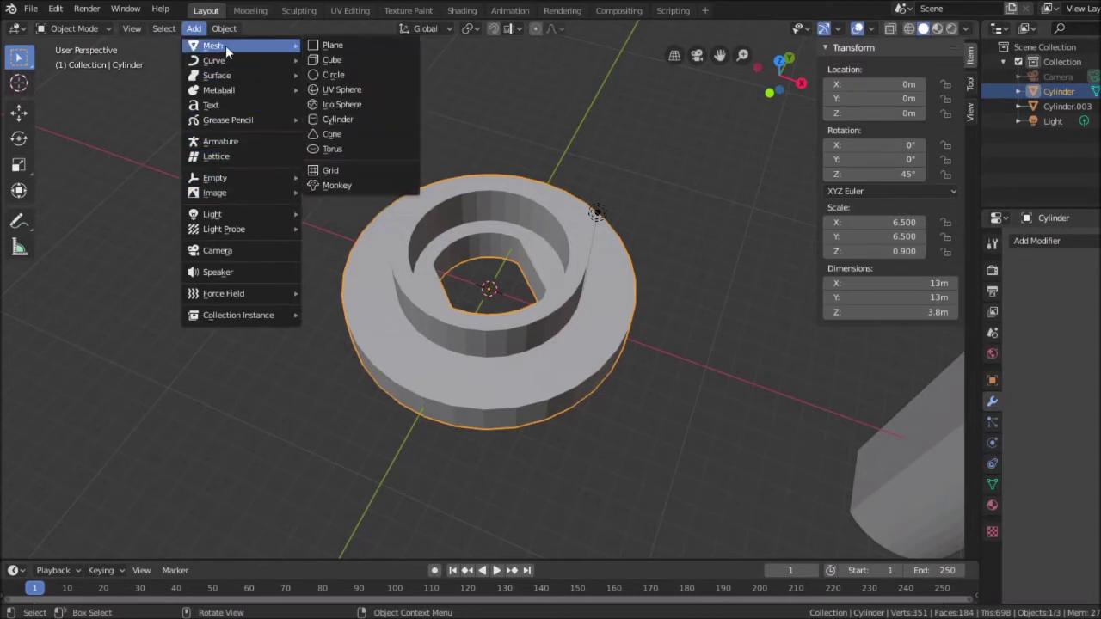
pyautogui.click(354, 114)
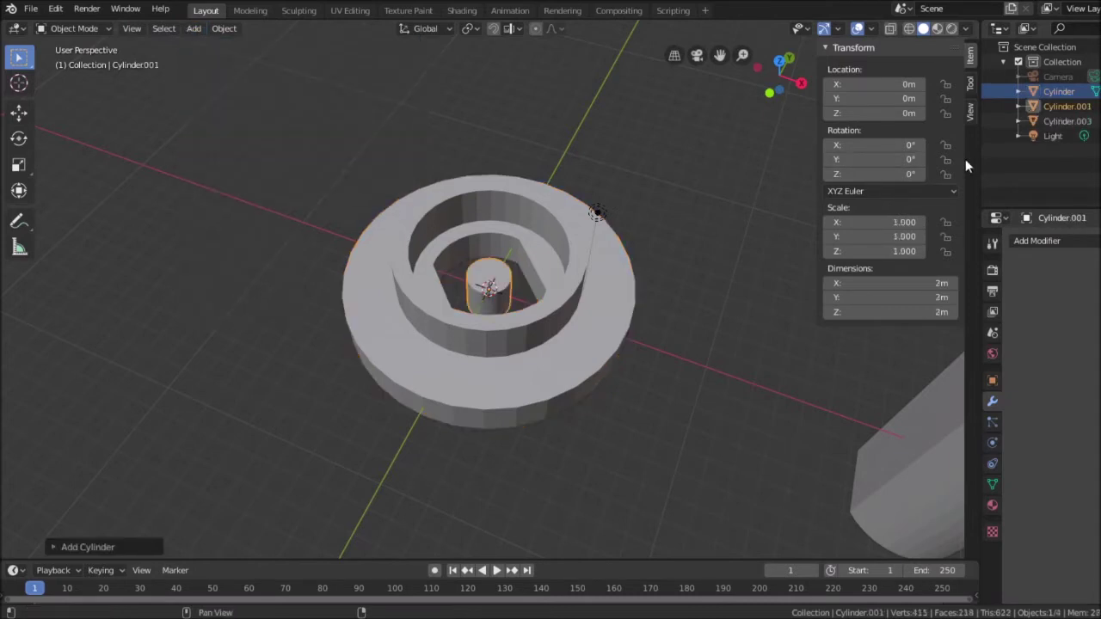
pyautogui.click(927, 286)
pyautogui.write('23.2')
pyautogui.press('Tab')
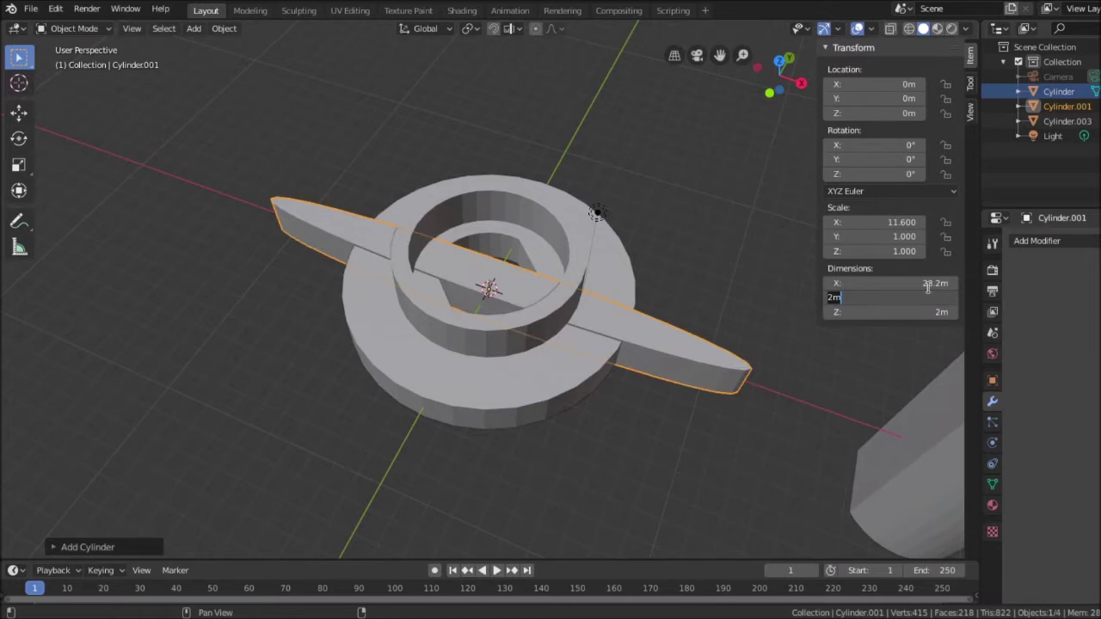
pyautogui.write('23.2')
pyautogui.press('Tab')
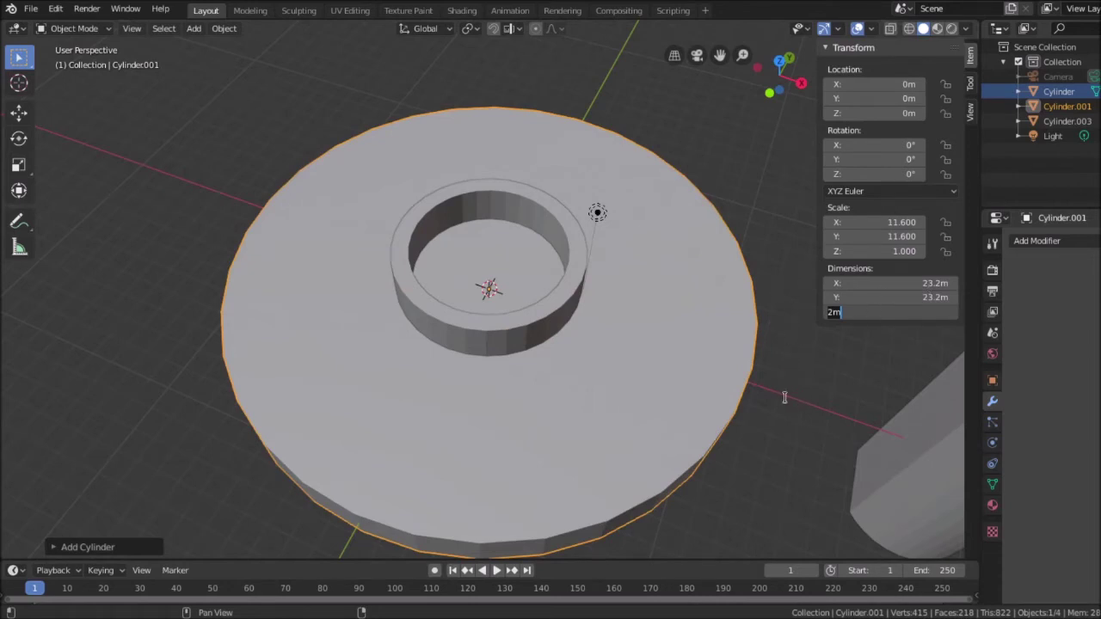
pyautogui.write('1.8')
pyautogui.press('Return')
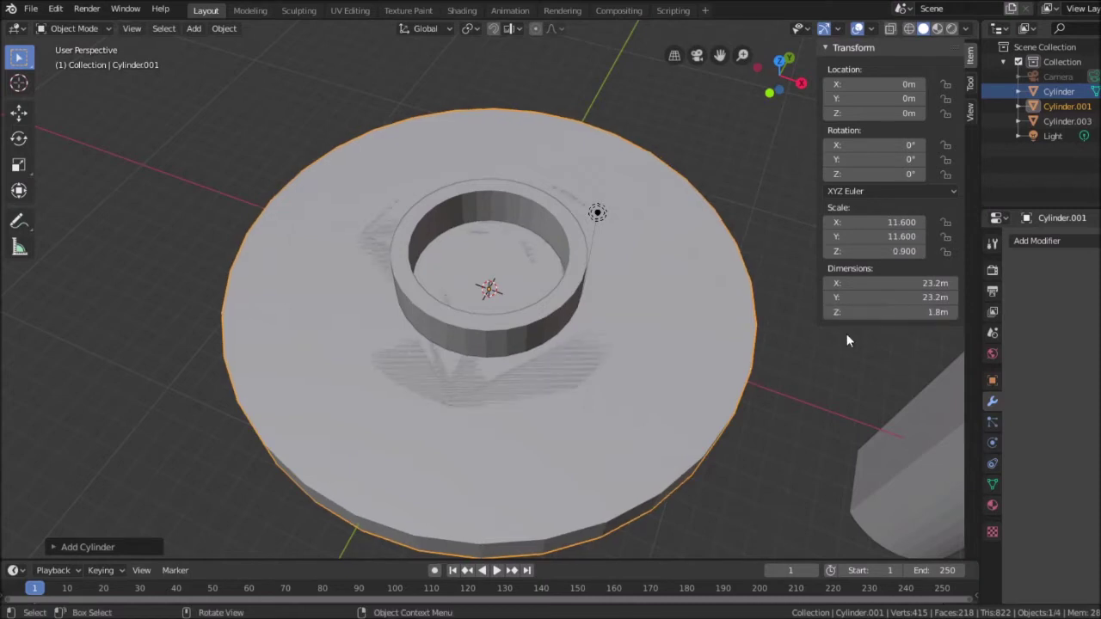
# Inspect how the large disc overlaps the flanged part, in both solid and wireframe shading.
pyautogui.moveTo(786, 404); pyautogui.dragTo(747, 380, button='middle')
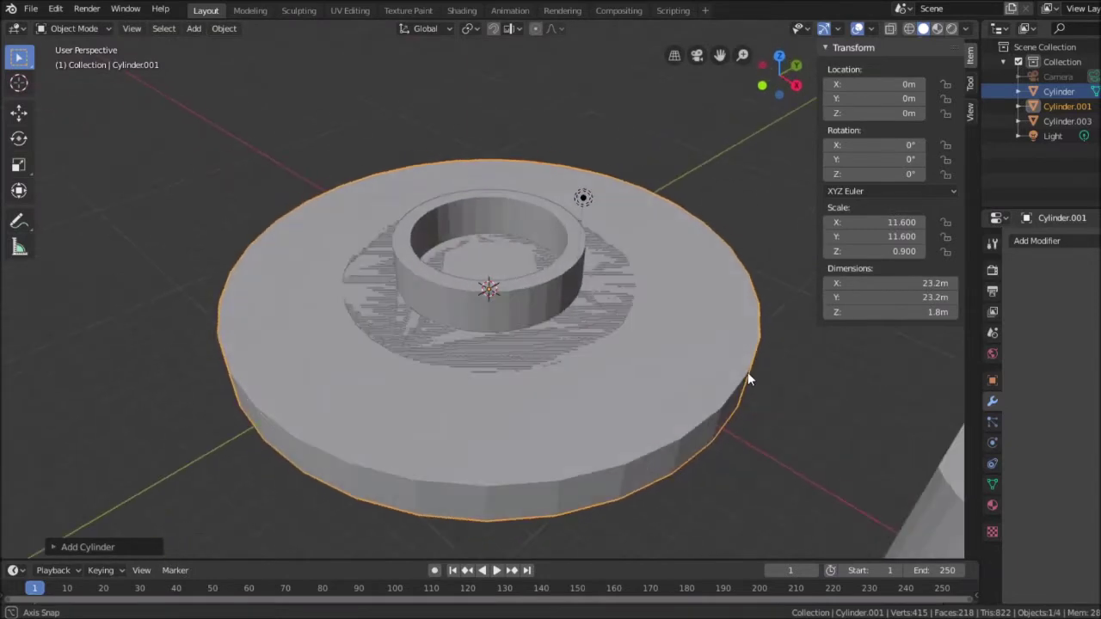
pyautogui.scroll(2, 748, 379)
pyautogui.scroll(2, 750, 159)
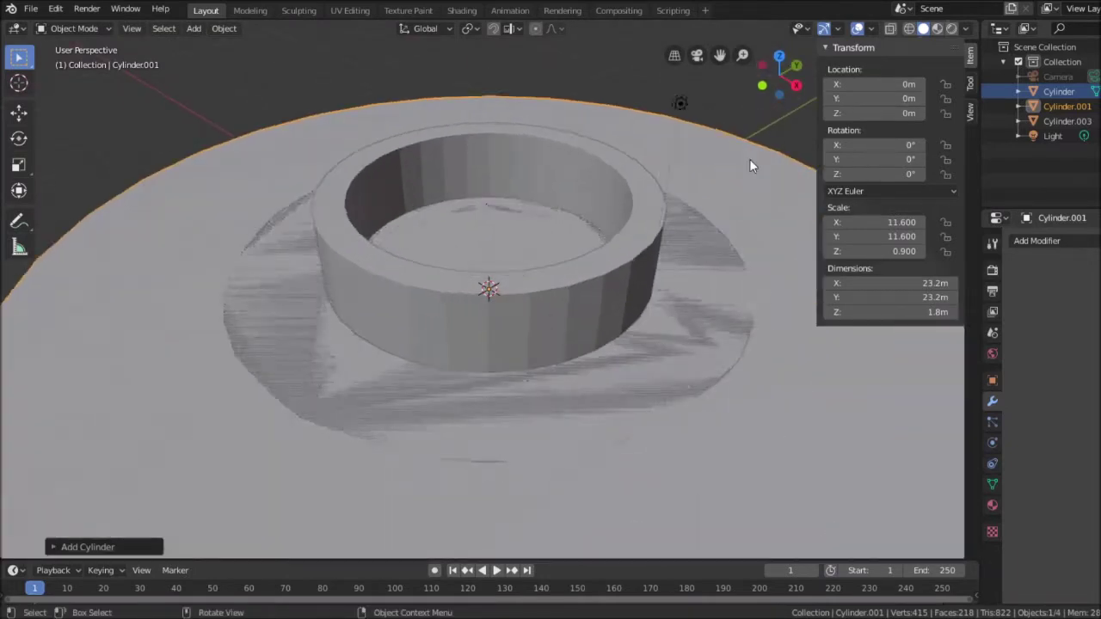
pyautogui.scroll(-3, 750, 159)
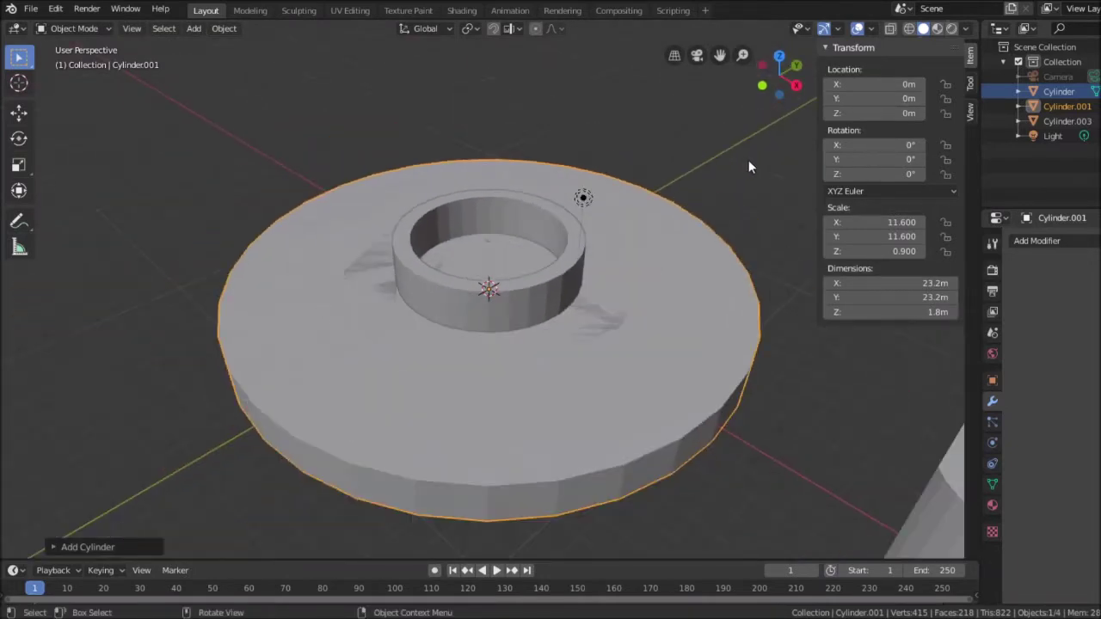
pyautogui.click(910, 29)
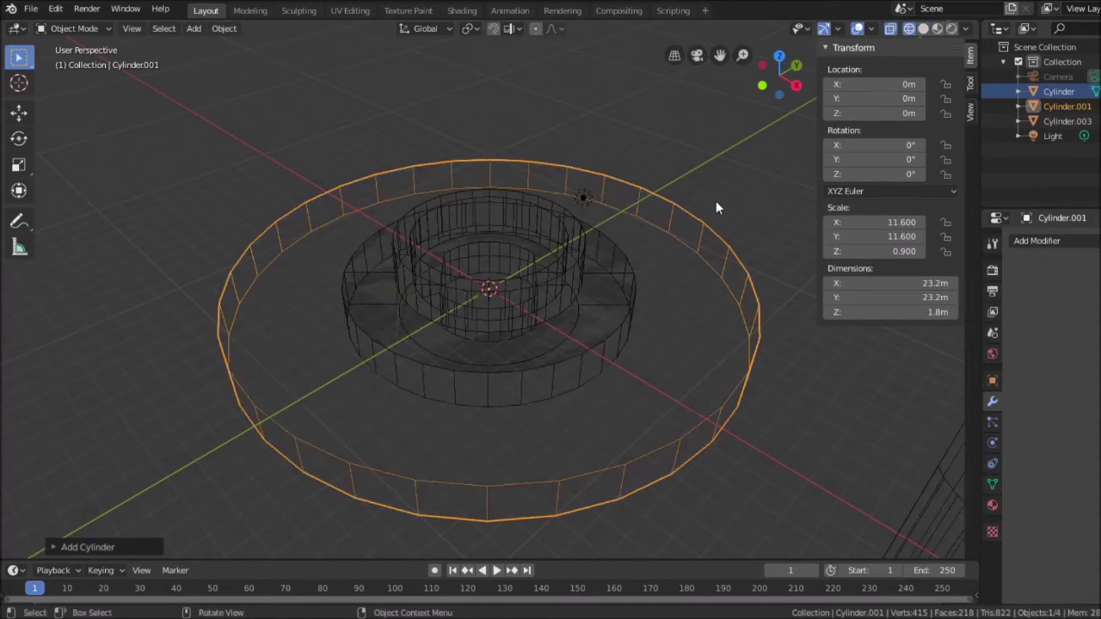
pyautogui.moveTo(761, 215); pyautogui.dragTo(818, 306, button='middle')
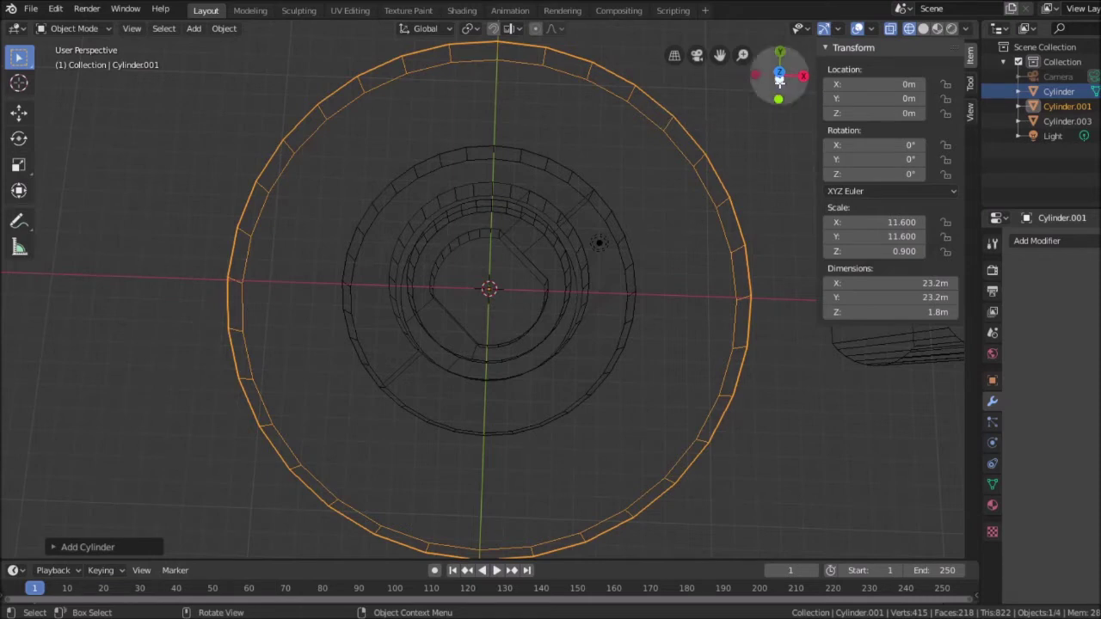
pyautogui.click(924, 29)
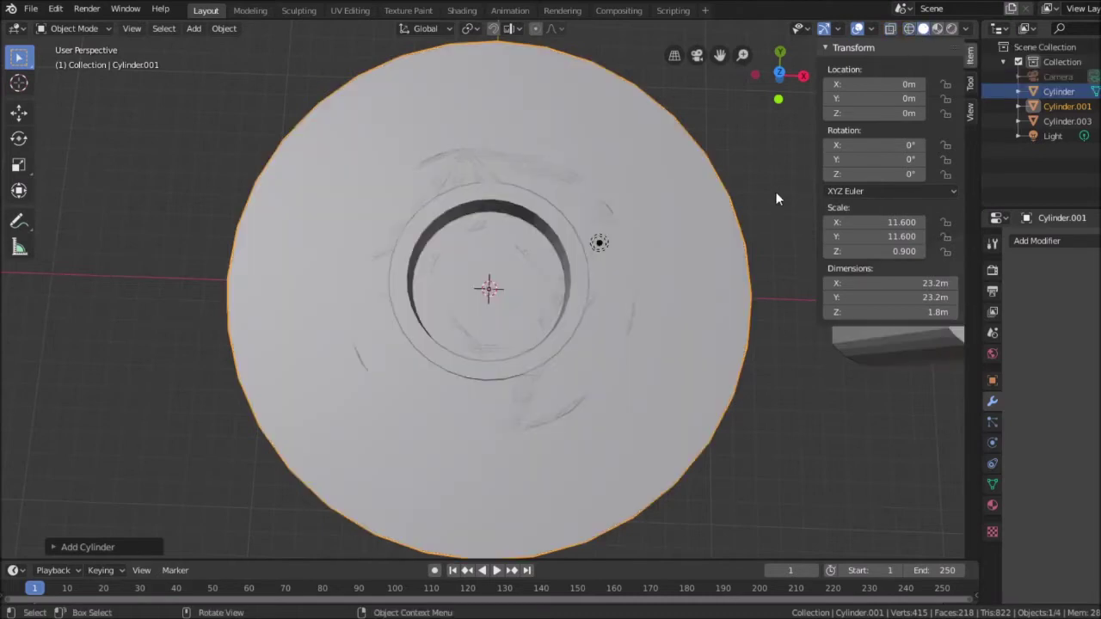
pyautogui.moveTo(776, 199); pyautogui.dragTo(791, 156, button='middle')
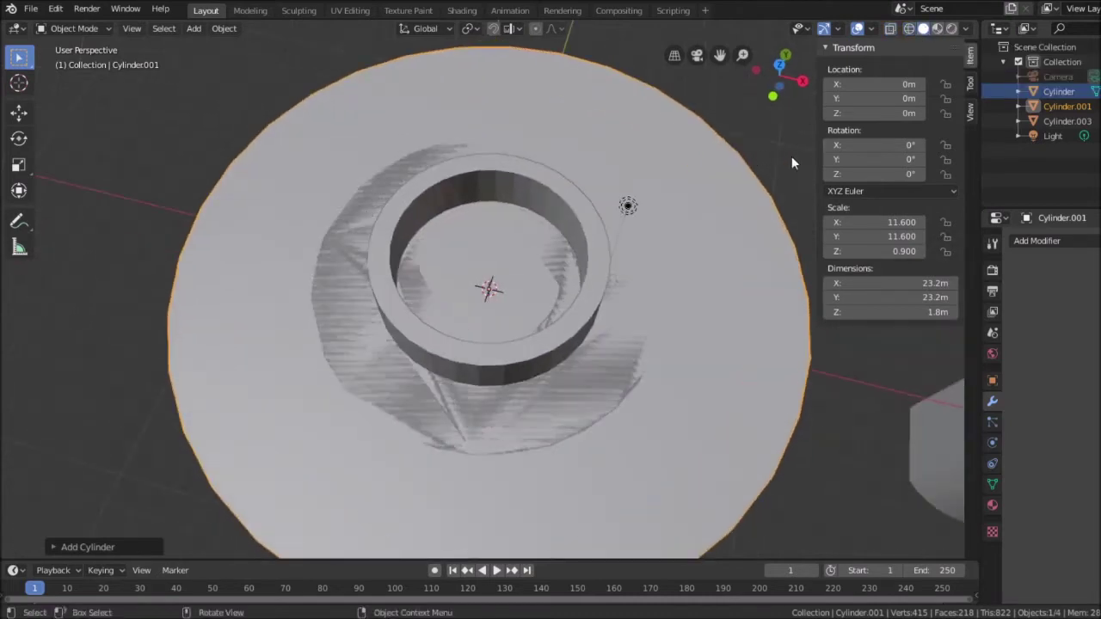
# Hide the flanged part and view the large disc alone from directly above.
pyautogui.click(1056, 92)
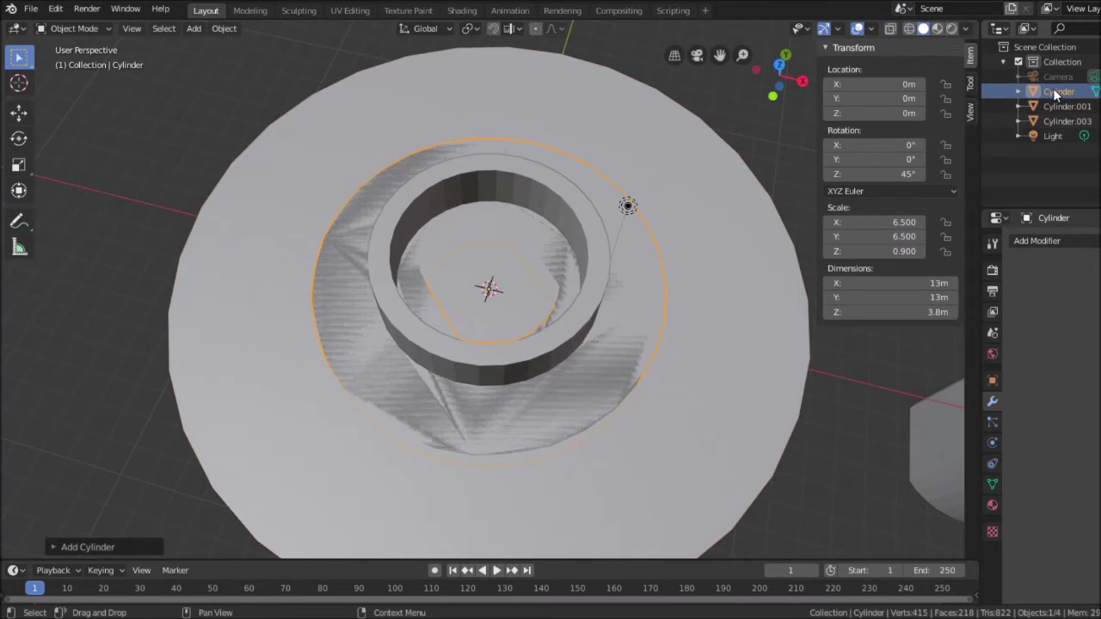
pyautogui.press('h')
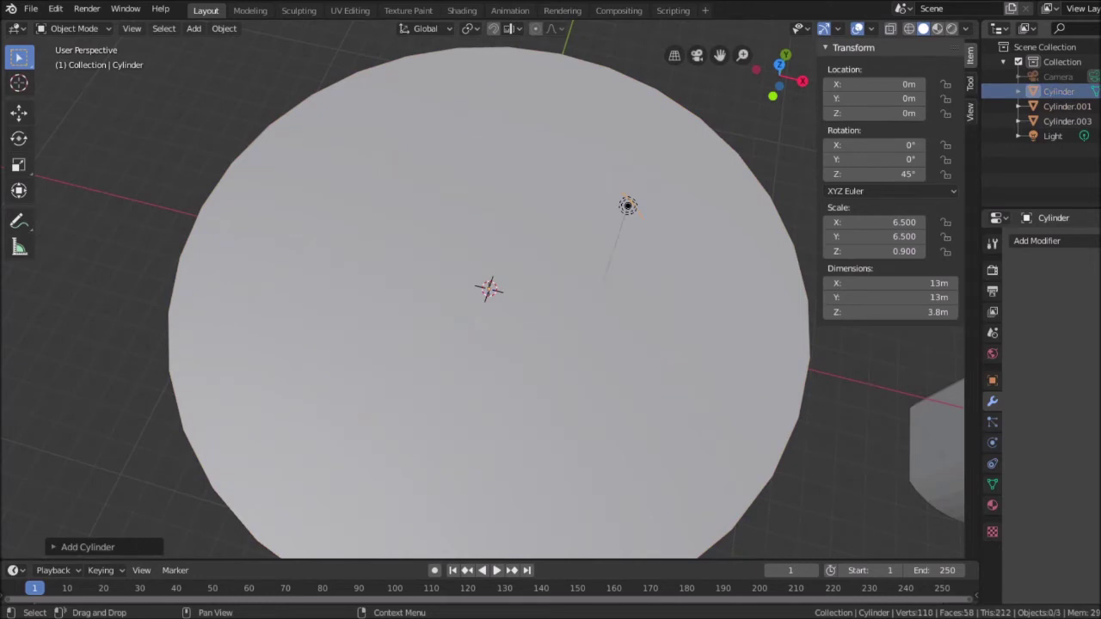
pyautogui.moveTo(795, 130)
pyautogui.mouseDown(button='middle')
pyautogui.moveTo(795, 105)
pyautogui.moveTo(800, 137)
pyautogui.mouseUp(button='middle')
pyautogui.scroll(3, 800, 137)
pyautogui.scroll(-5, 794, 122)
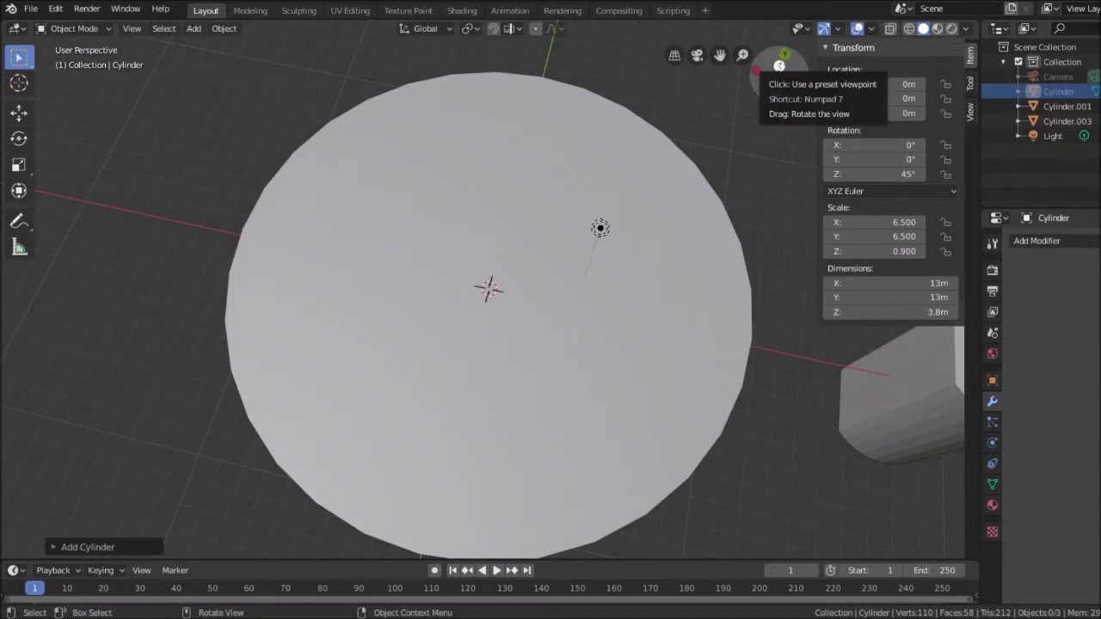
pyautogui.click(779, 66)
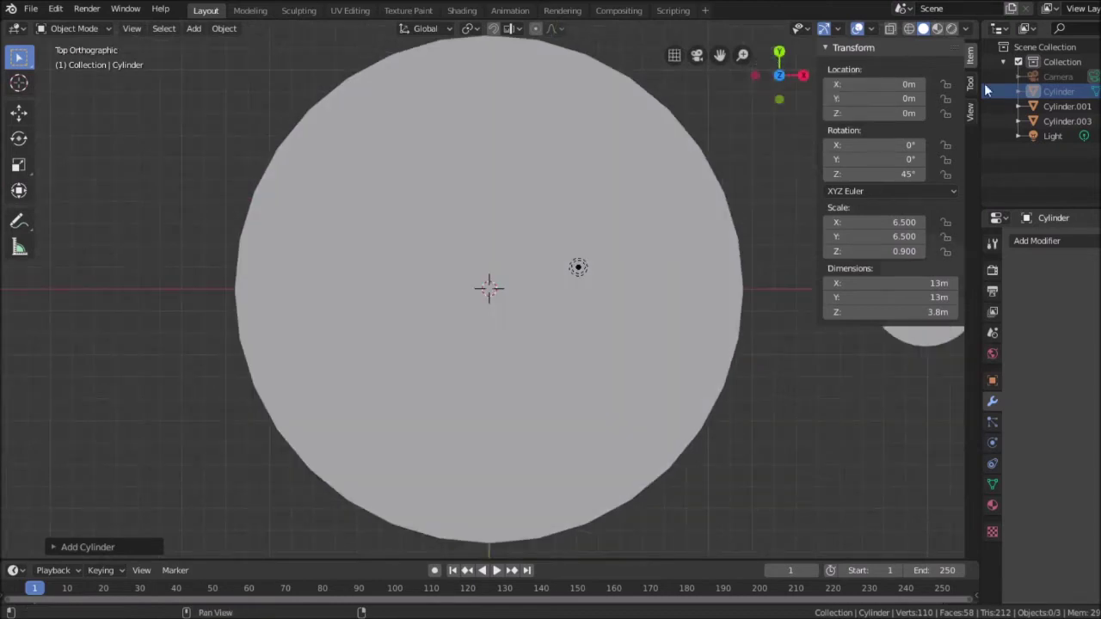
# Show the scene in wireframe from directly above and open the large outer disc's mesh in Edit Mode.
pyautogui.click(909, 28)
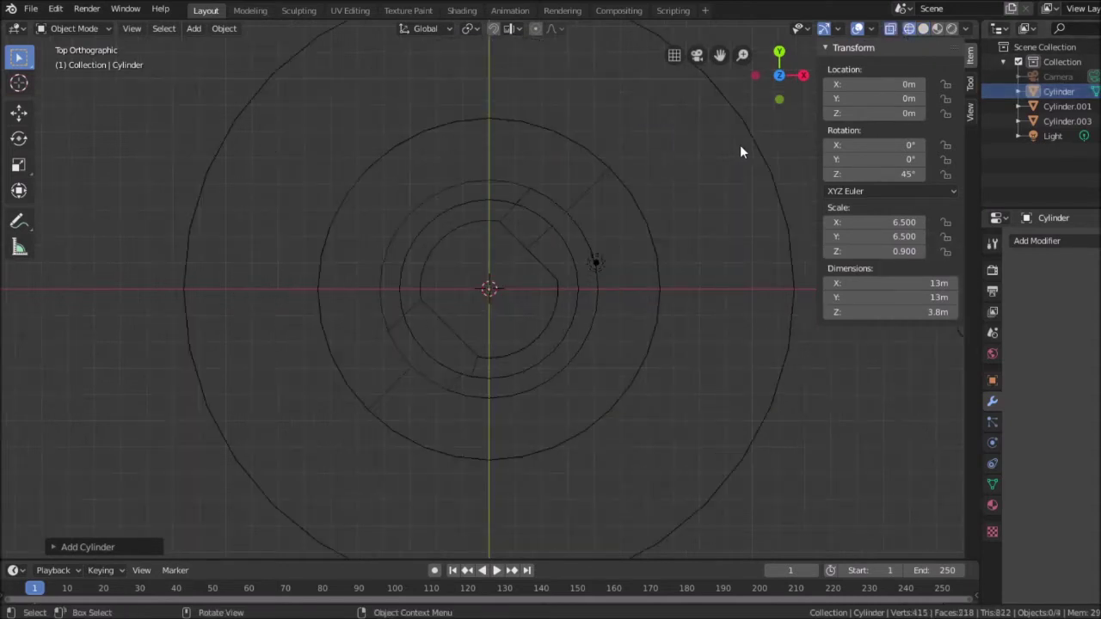
pyautogui.scroll(-2, 741, 152)
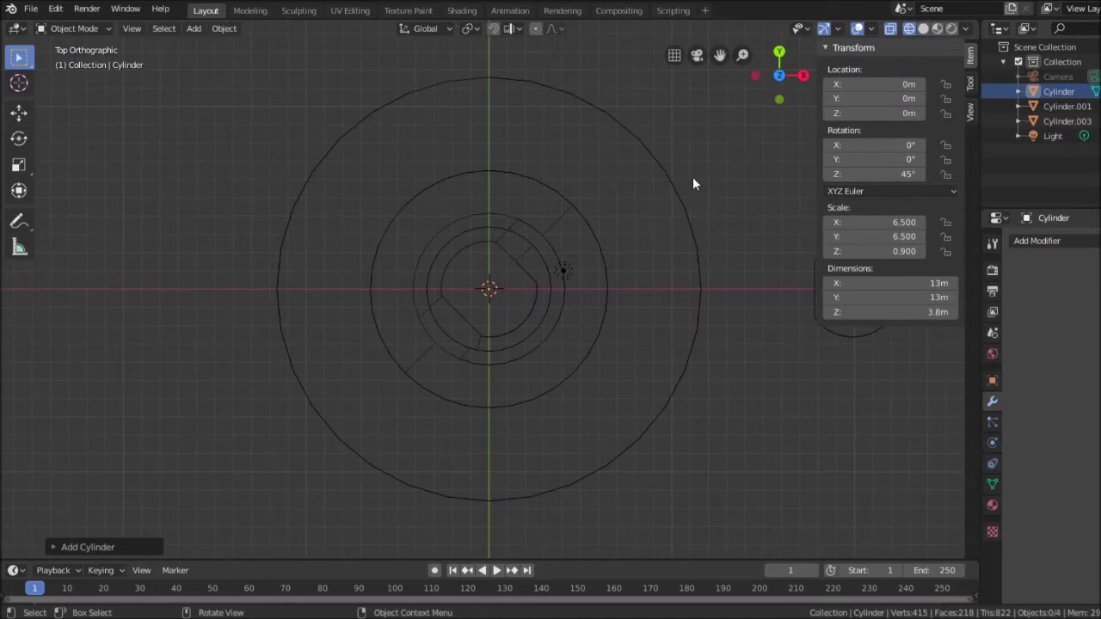
pyautogui.moveTo(728, 167); pyautogui.dragTo(708, 108, button='middle')
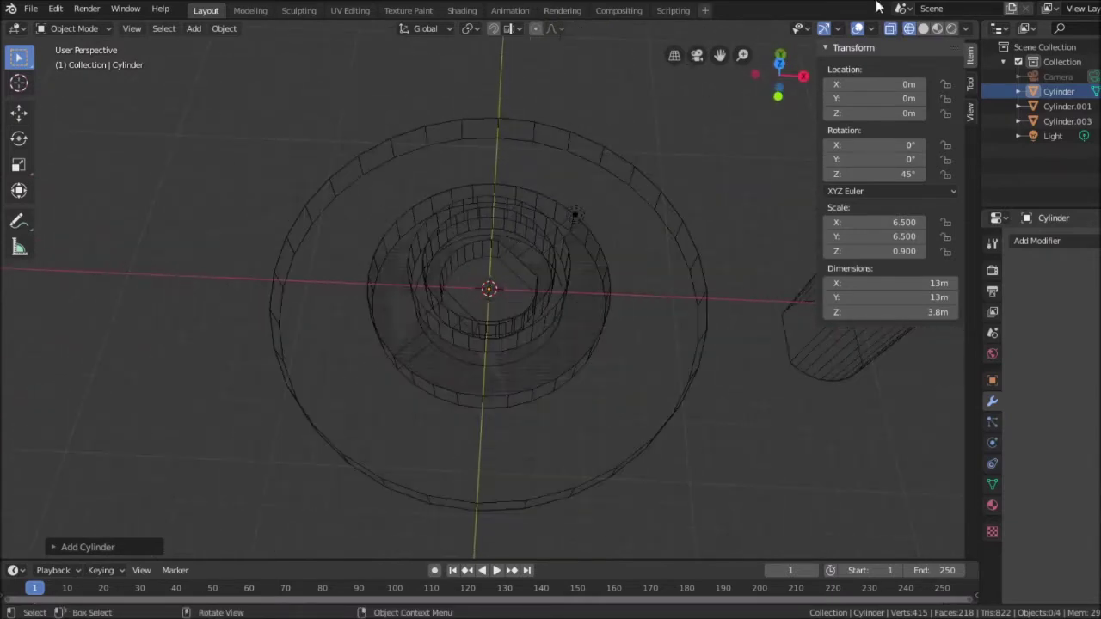
pyautogui.click(779, 62)
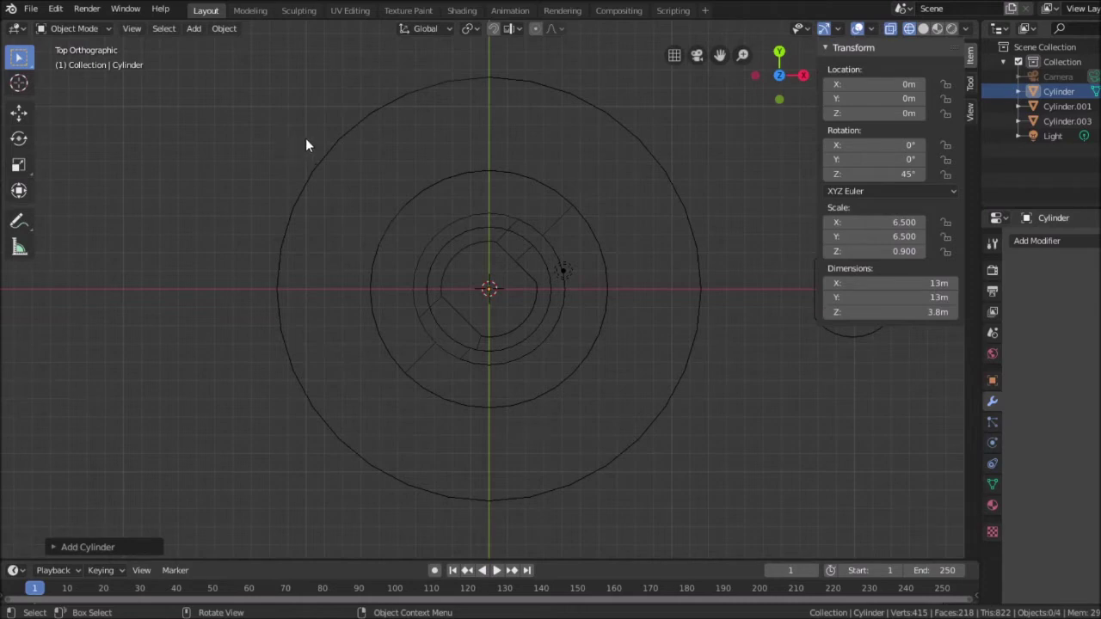
pyautogui.click(373, 121)
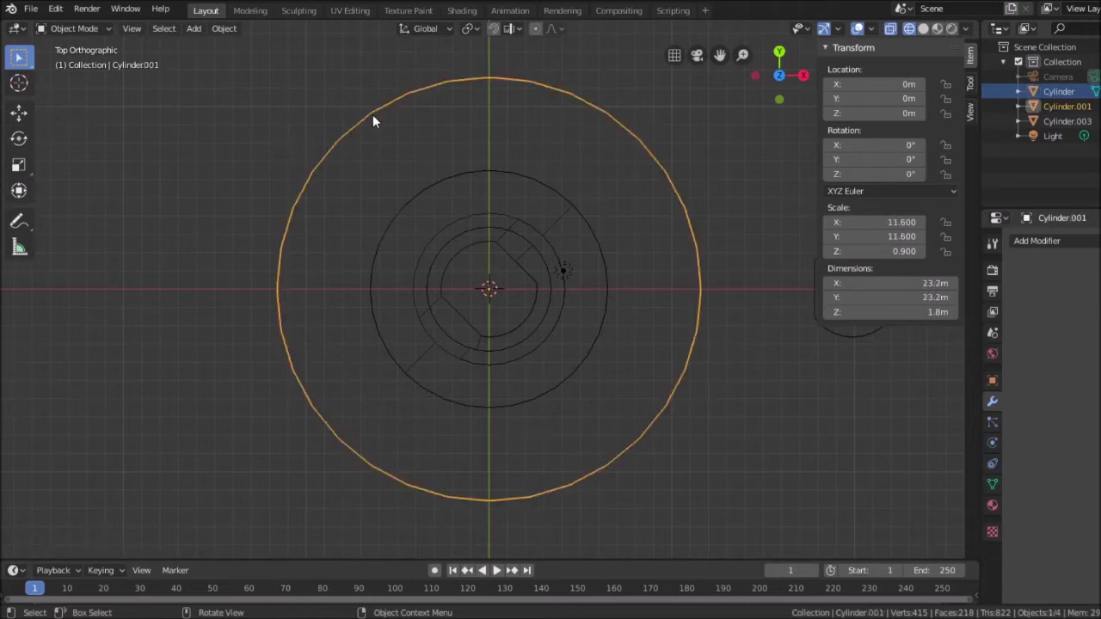
pyautogui.press('Tab')
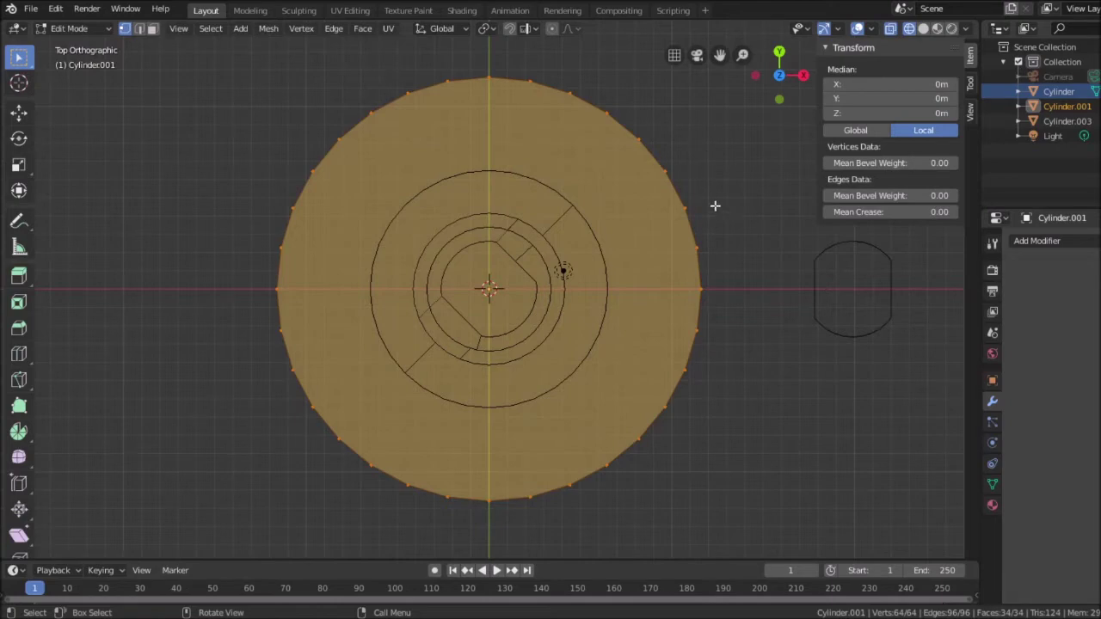
# Hide the flanged part and select the upper and lower rim vertices of the large disc at X -0.55557, Y 0.83147.
pyautogui.moveTo(740, 216); pyautogui.dragTo(700, 112, button='middle')
pyautogui.scroll(2, 701, 112)
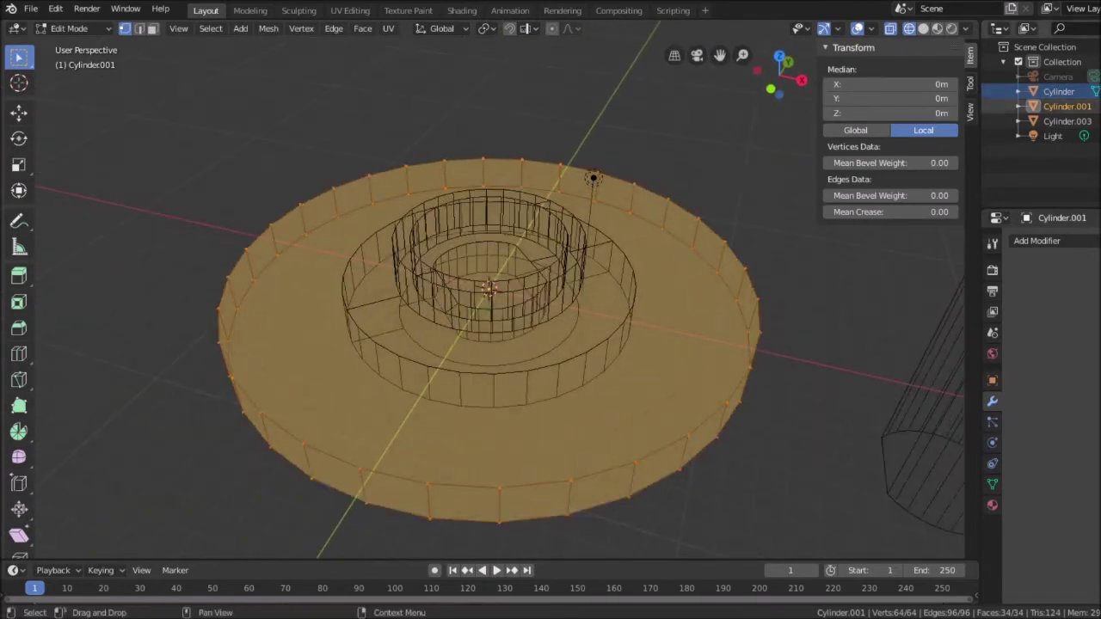
pyautogui.click(1096, 91)
pyautogui.moveTo(768, 206); pyautogui.dragTo(789, 270, button='middle')
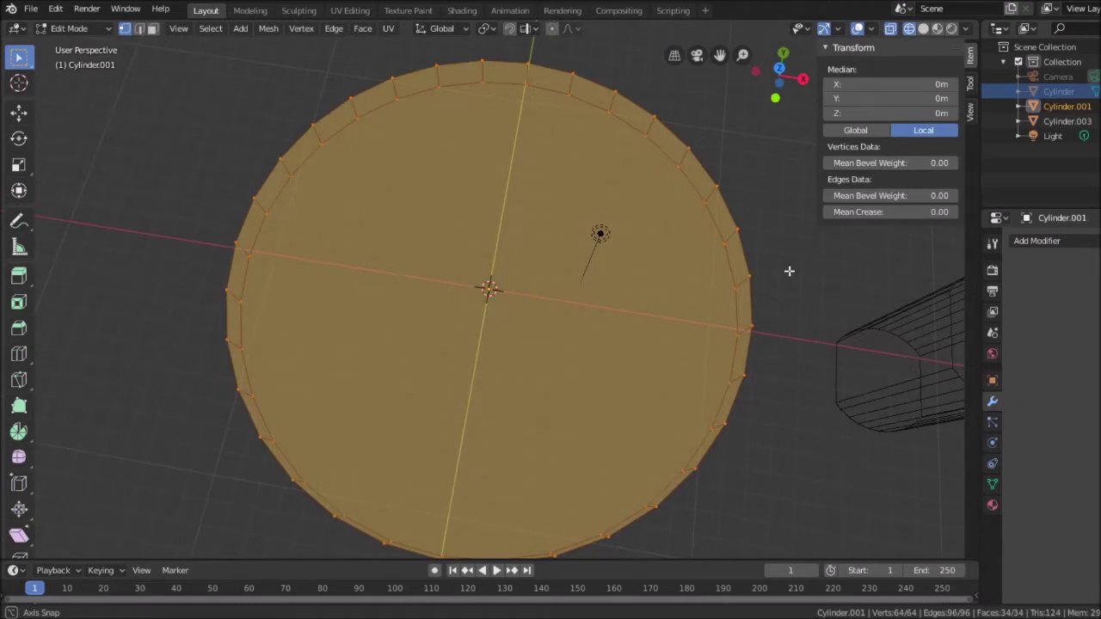
pyautogui.scroll(4, 786, 270)
pyautogui.scroll(-6, 766, 256)
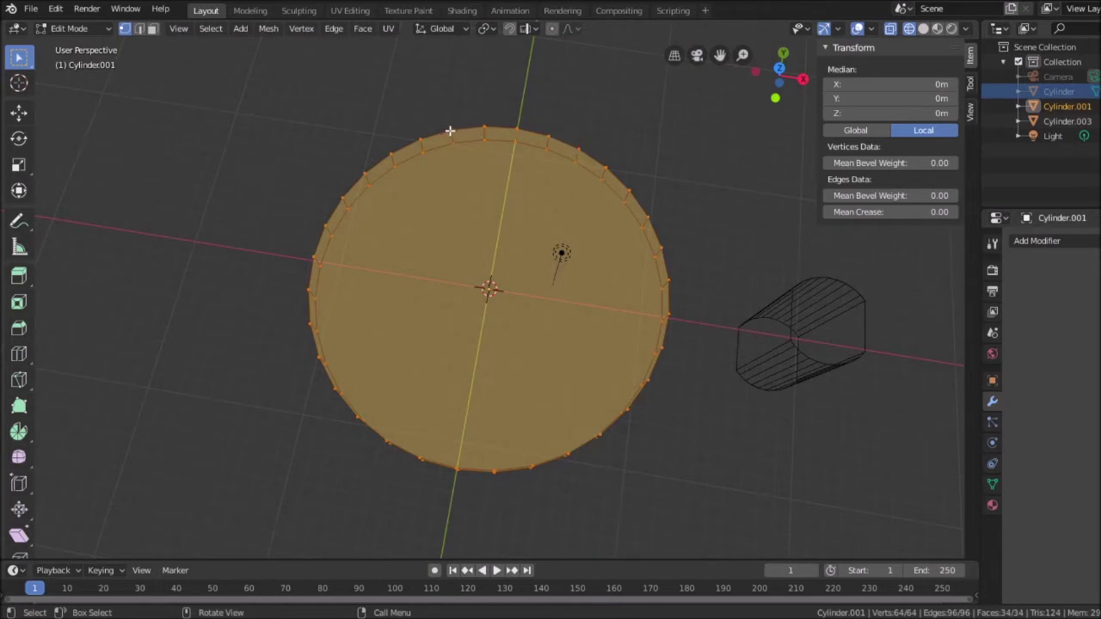
pyautogui.moveTo(713, 229); pyautogui.dragTo(704, 208, button='middle')
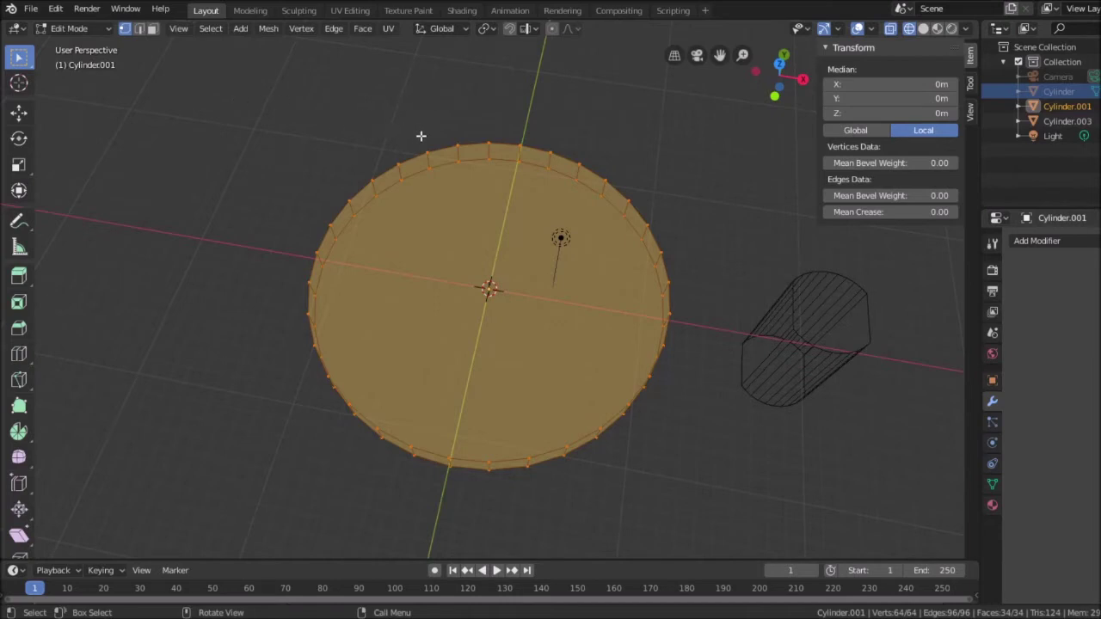
pyautogui.press('b')
pyautogui.moveTo(421, 135); pyautogui.dragTo(440, 207)
pyautogui.click(417, 122)
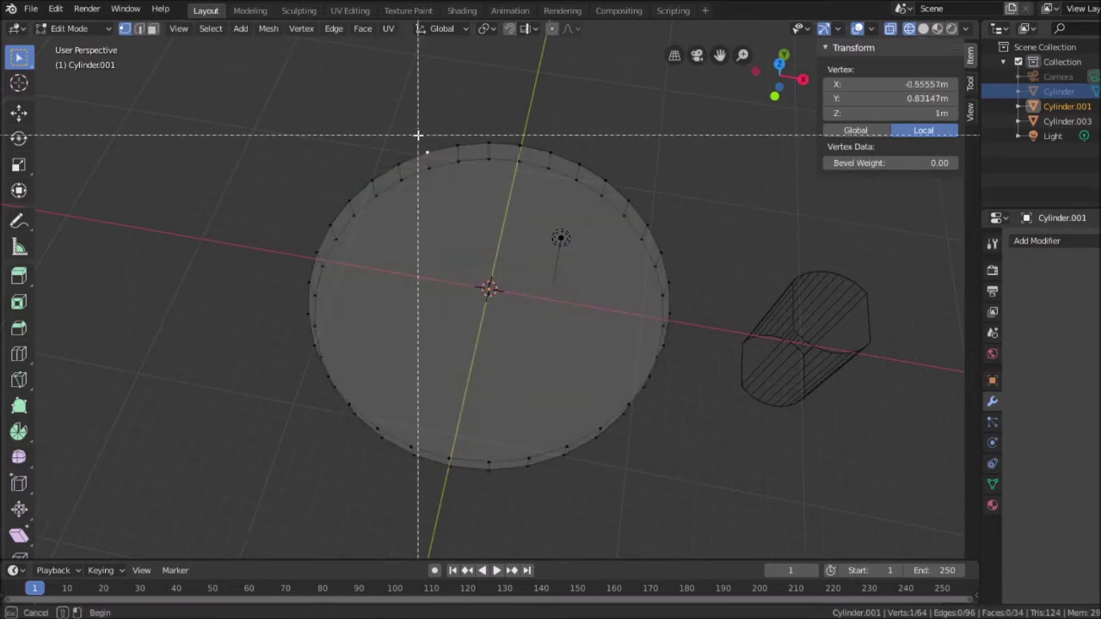
pyautogui.moveTo(418, 135); pyautogui.dragTo(444, 186)
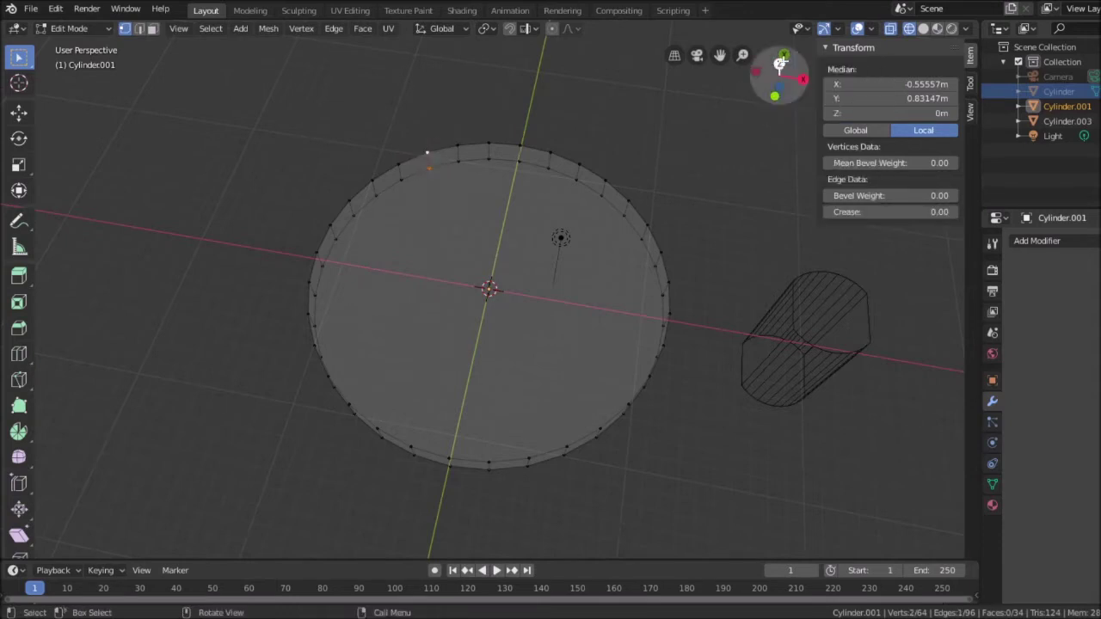
# Show the flanged part again and, from directly above, move the selected vertex pair inward onto the flange outline, about X -0.387, Y 0.331.
pyautogui.click(780, 63)
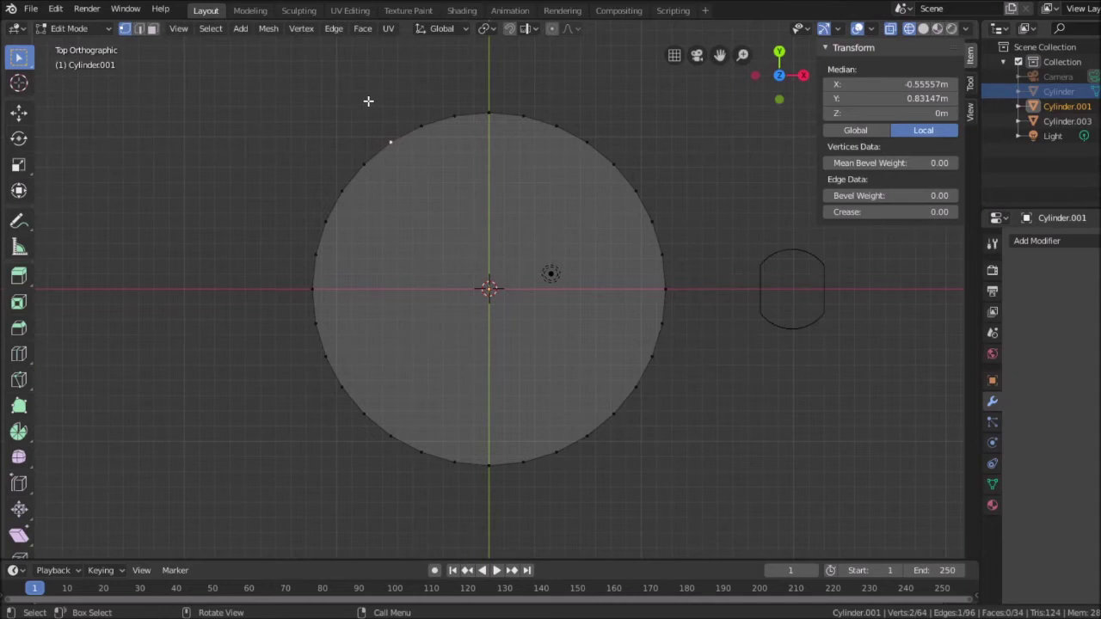
pyautogui.press('g')
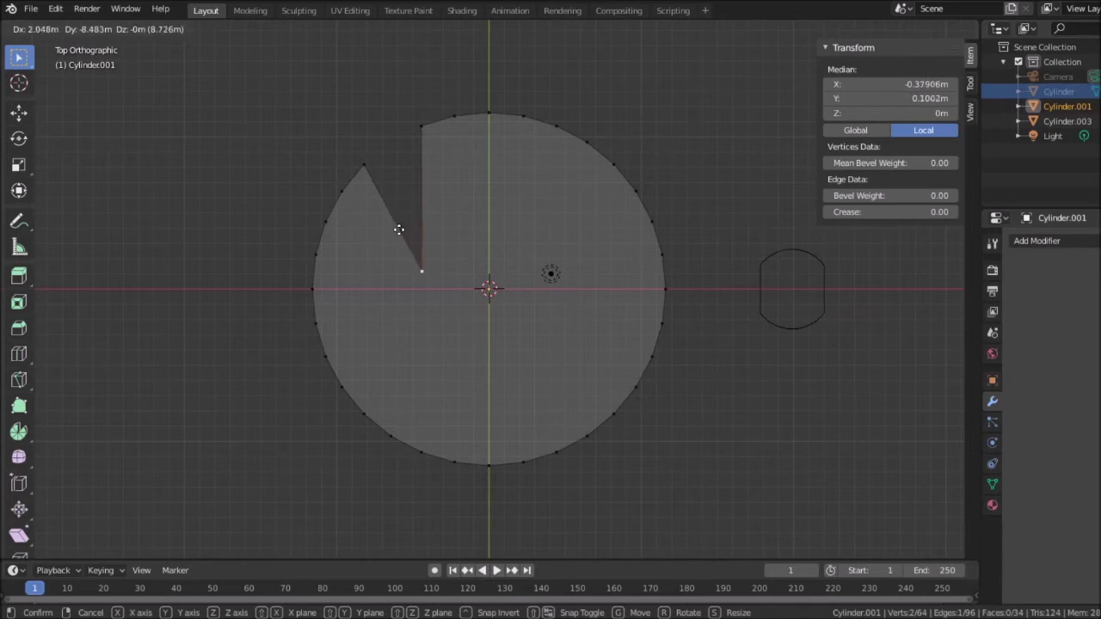
pyautogui.rightClick(398, 183)
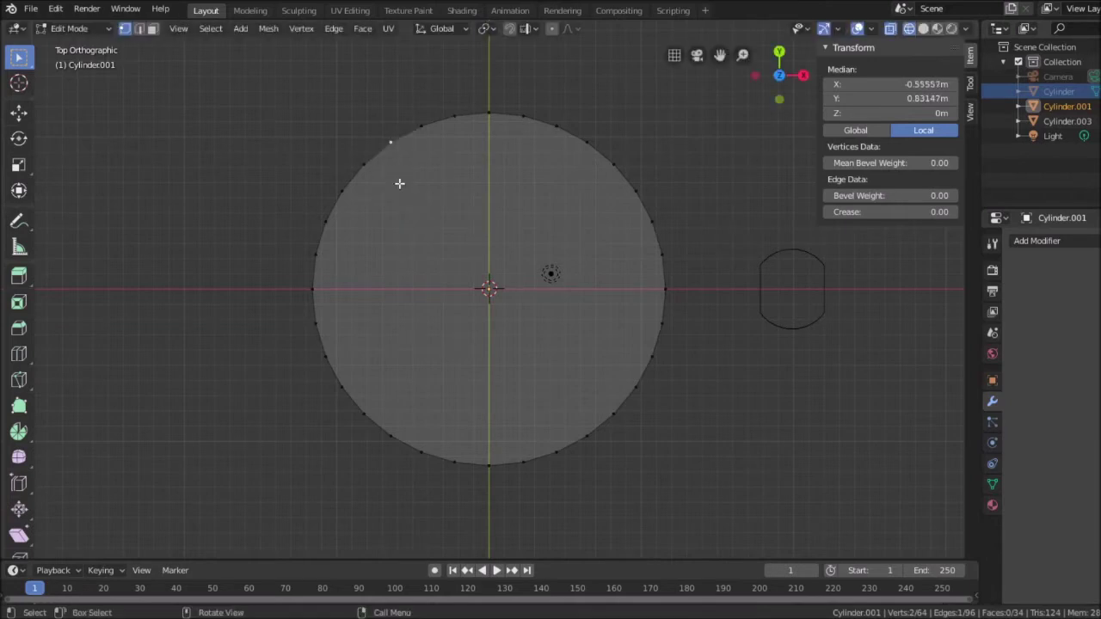
pyautogui.click(1093, 91)
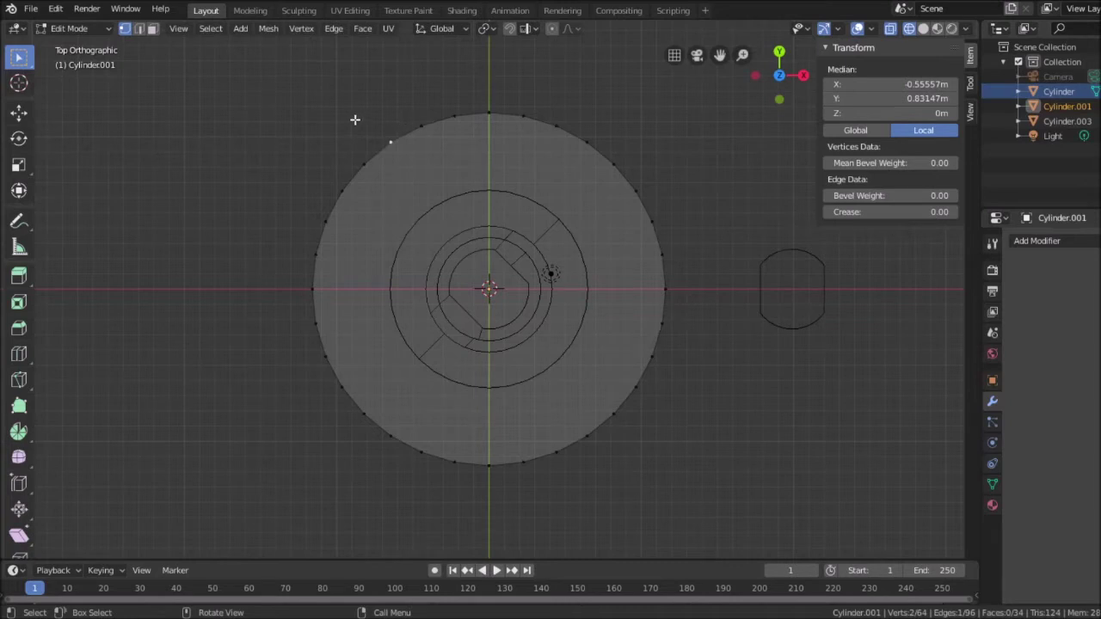
pyautogui.press('g')
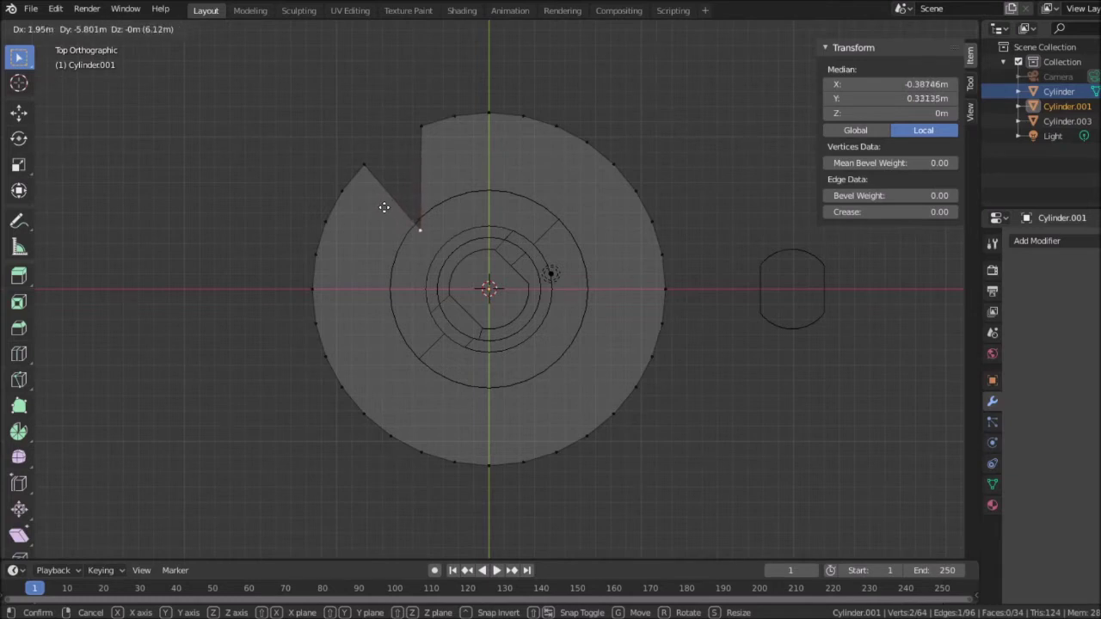
pyautogui.click(385, 208)
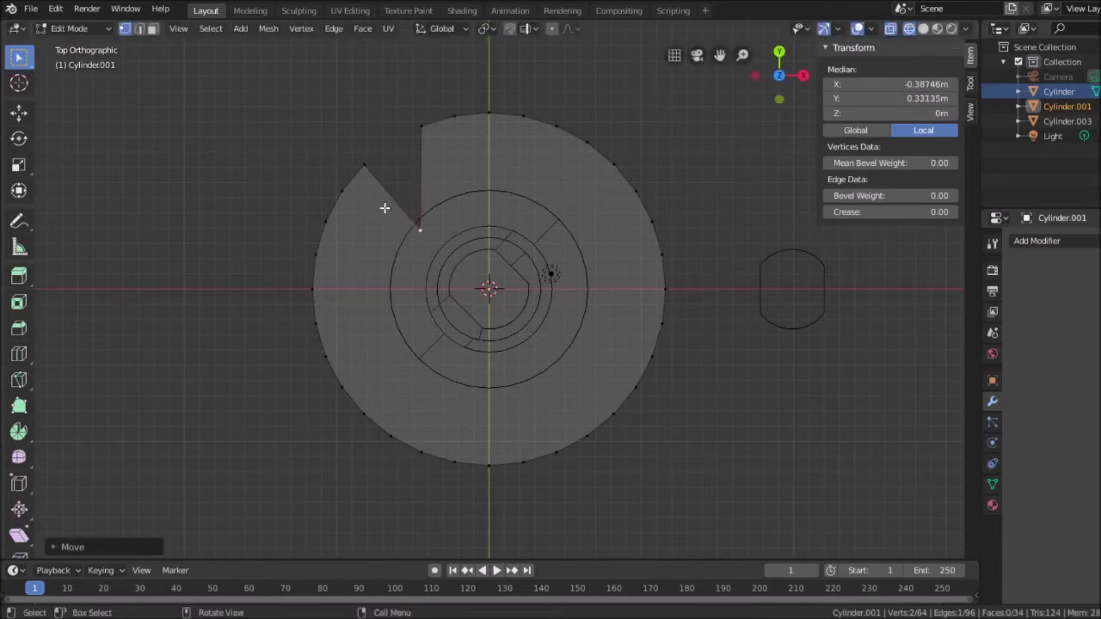
pyautogui.click(546, 103)
pyautogui.press('b')
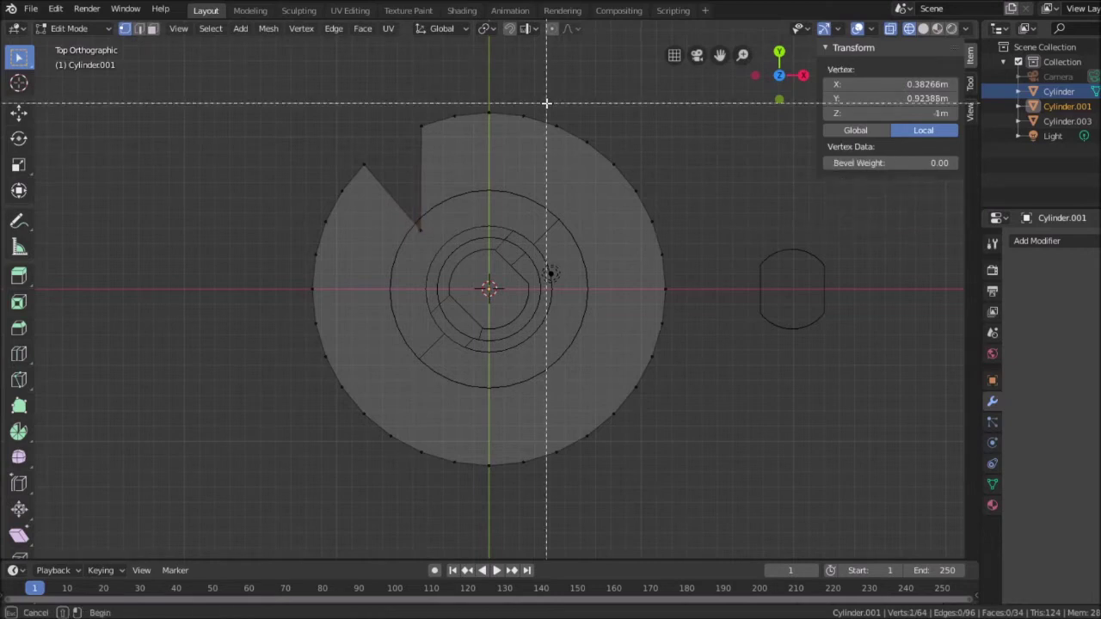
pyautogui.moveTo(546, 103); pyautogui.dragTo(570, 140)
pyautogui.moveTo(664, 112); pyautogui.dragTo(695, 111, button='middle')
pyautogui.scroll(2, 695, 111)
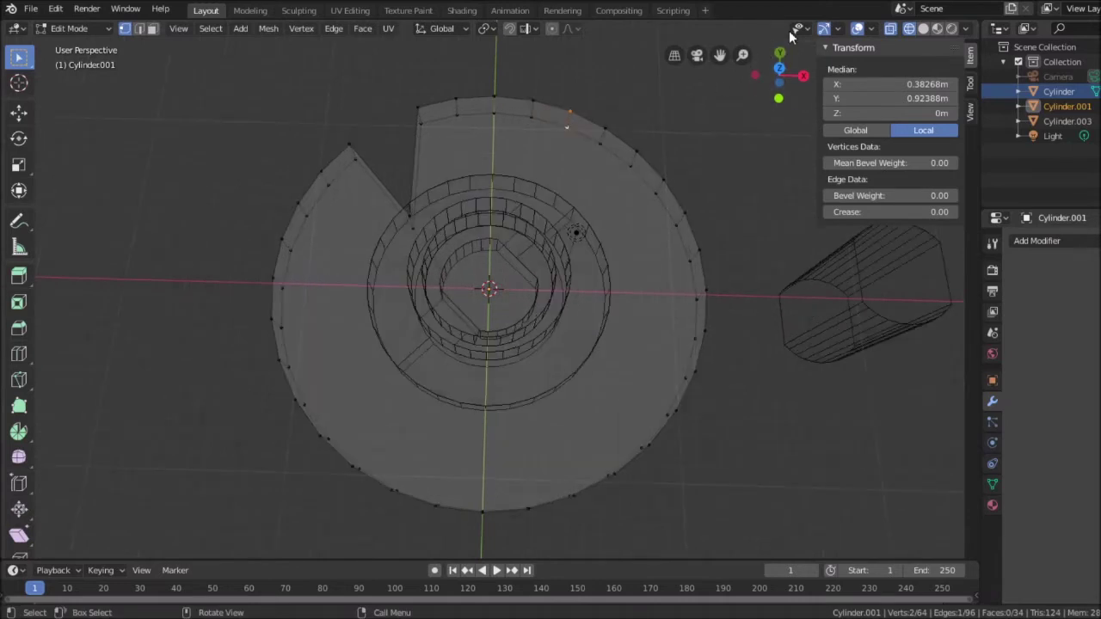
pyautogui.press('KP_7')
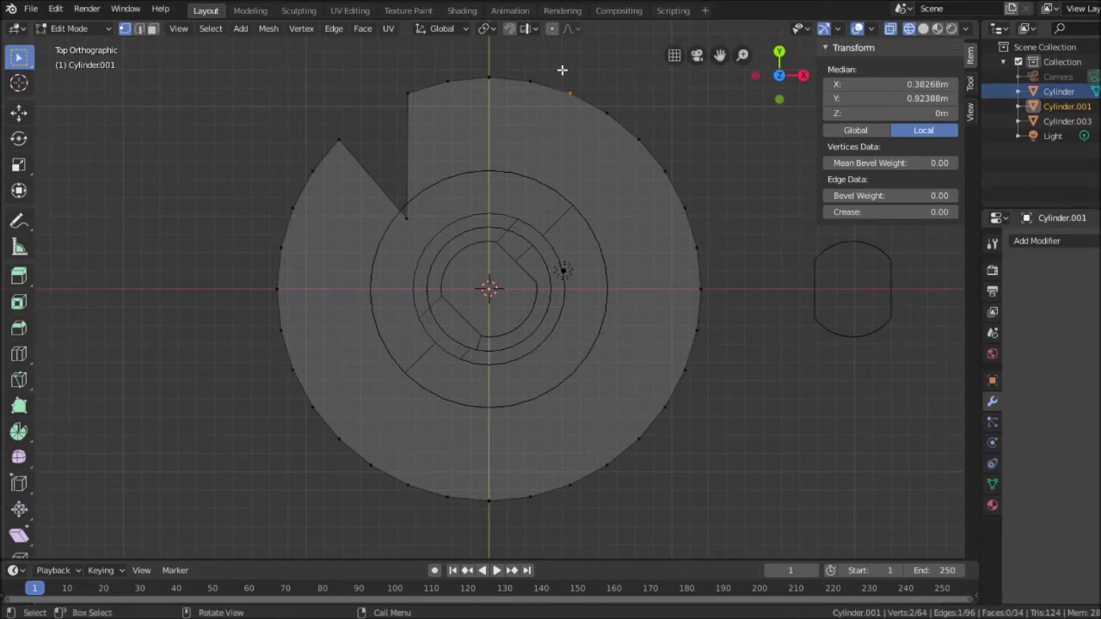
pyautogui.press('g')
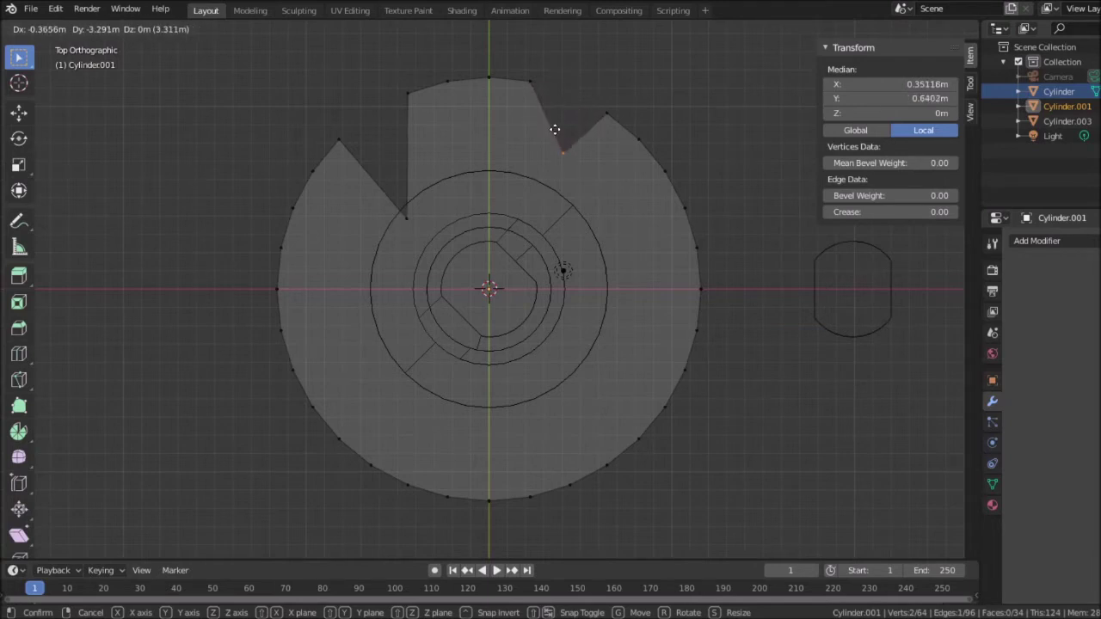
pyautogui.press('Escape')
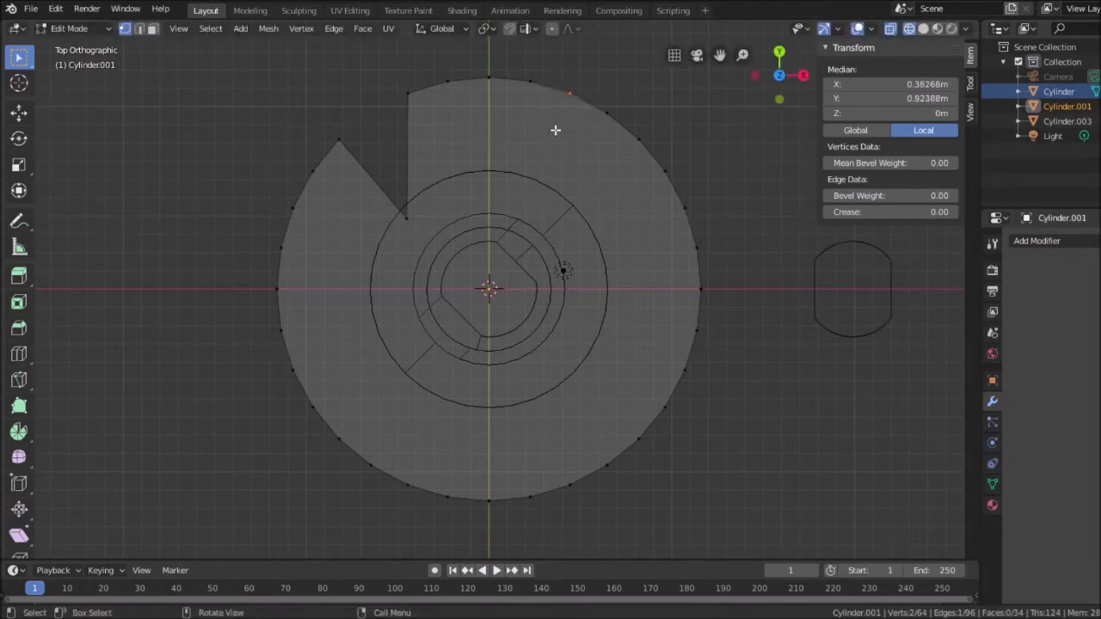
# Move the rim vertex pair mirroring the first notch on the +X side inward onto the flange outline, about X 0.380, Y 0.341.
pyautogui.click(597, 94)
pyautogui.press('b')
pyautogui.moveTo(597, 94); pyautogui.dragTo(626, 138)
pyautogui.press('g')
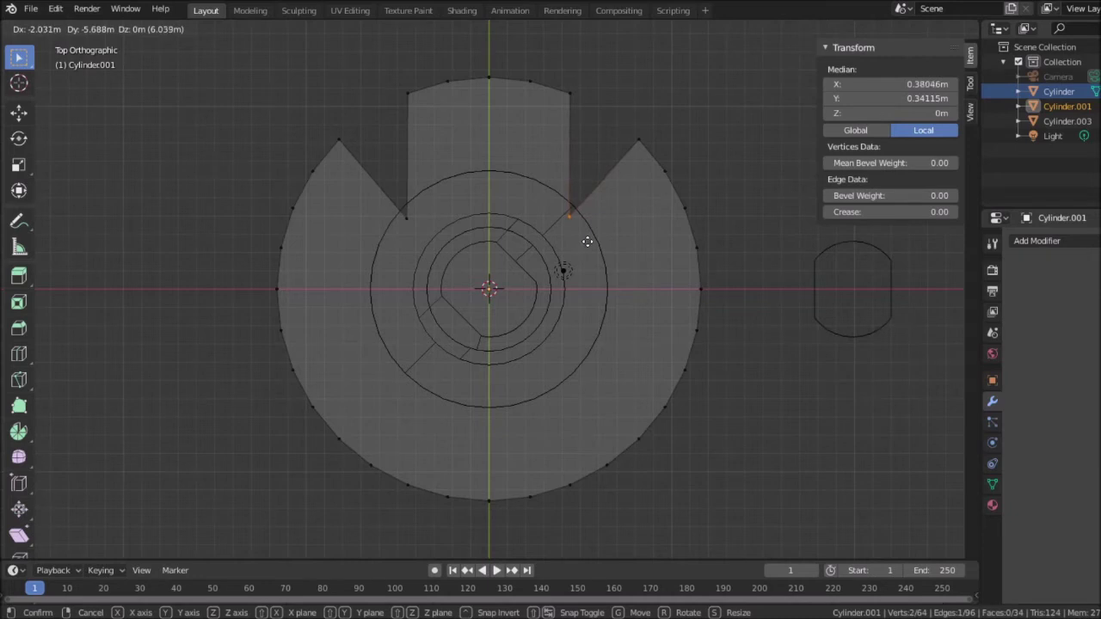
pyautogui.click(588, 242)
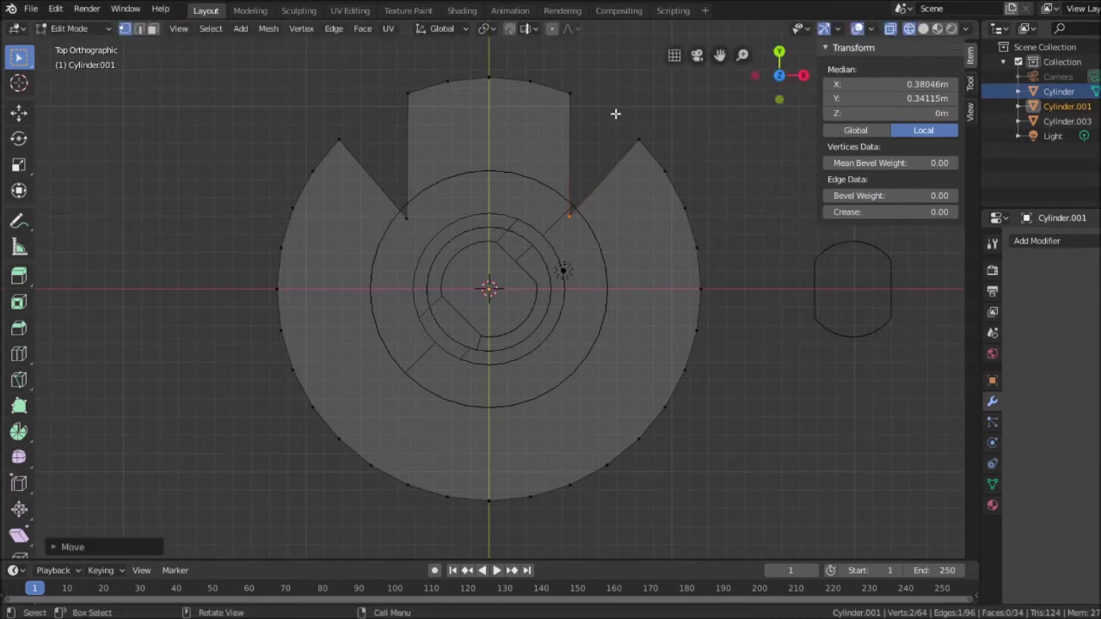
# Try deleting the disc's +X rim vertices from directly above, starting beside the second notch.
pyautogui.click(615, 113)
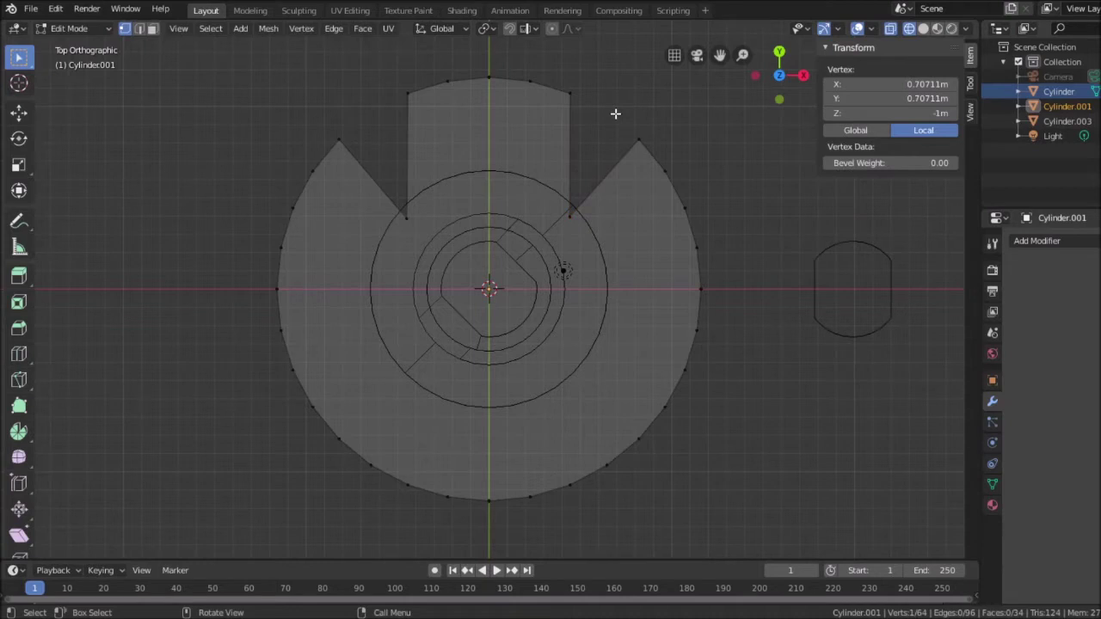
pyautogui.moveTo(615, 113); pyautogui.dragTo(753, 524)
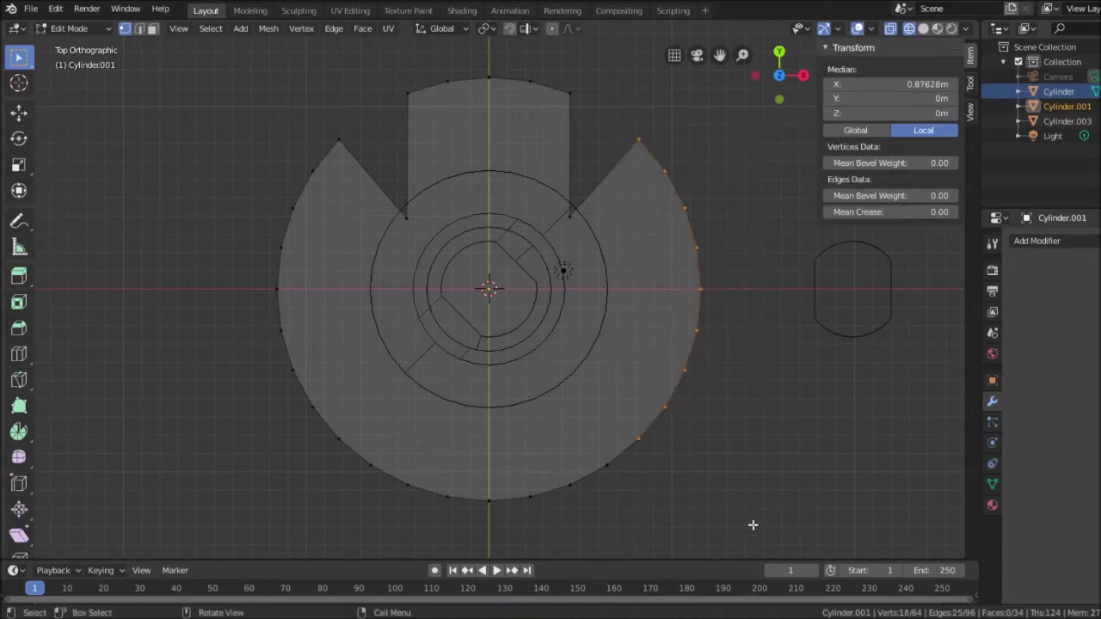
pyautogui.press('x')
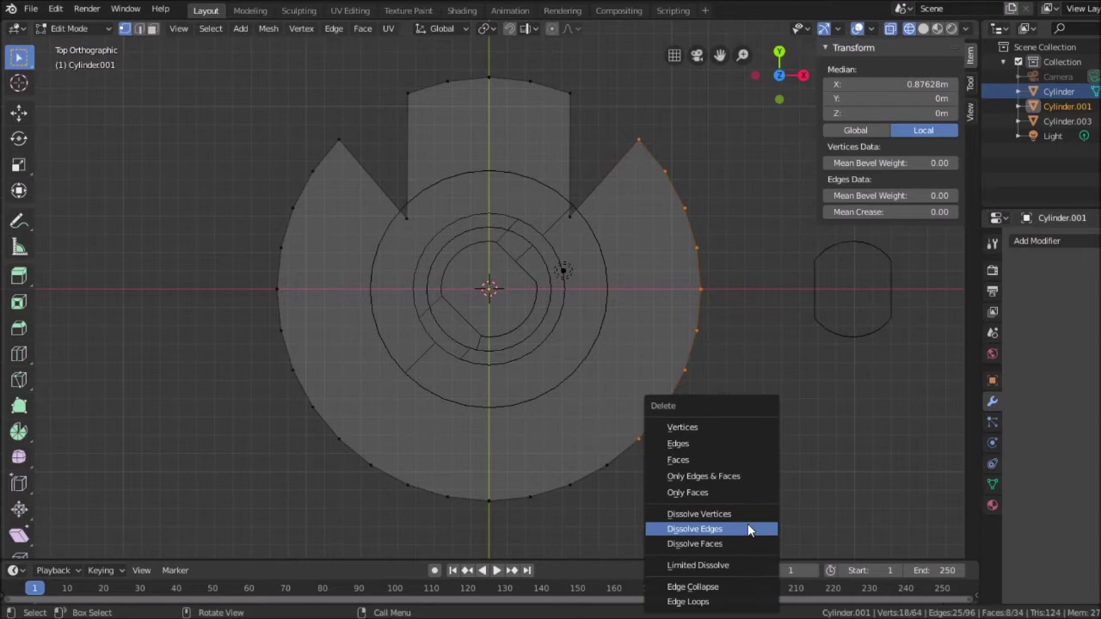
pyautogui.click(673, 426)
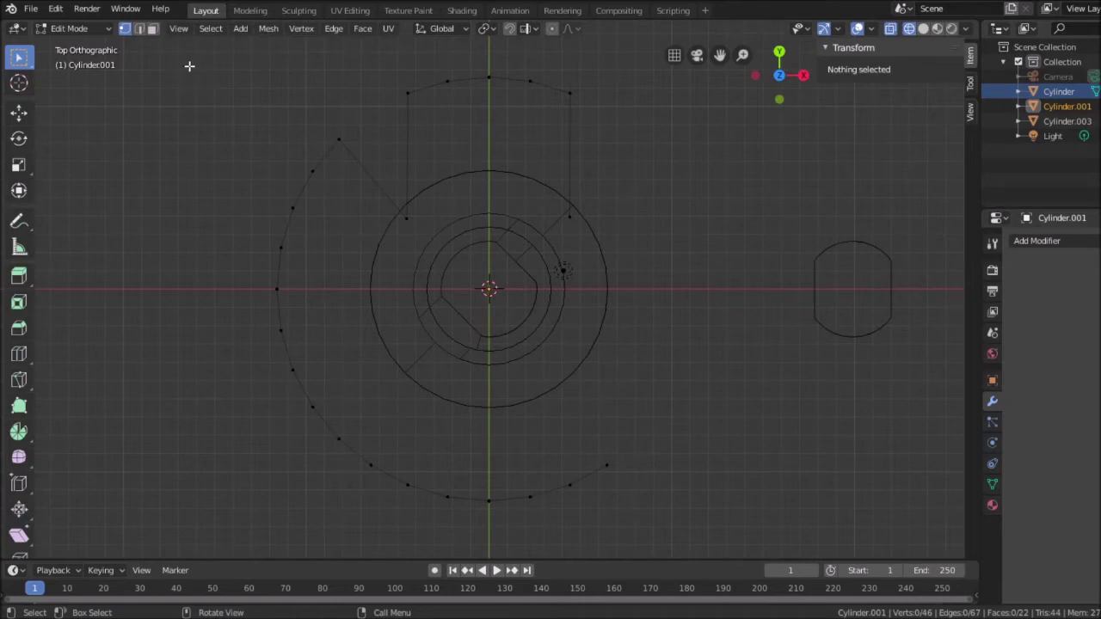
# Undo the deletion of the +X rim vertices and clear the selection.
pyautogui.moveTo(665, 278); pyautogui.dragTo(636, 233, button='middle')
pyautogui.scroll(-2, 592, 224)
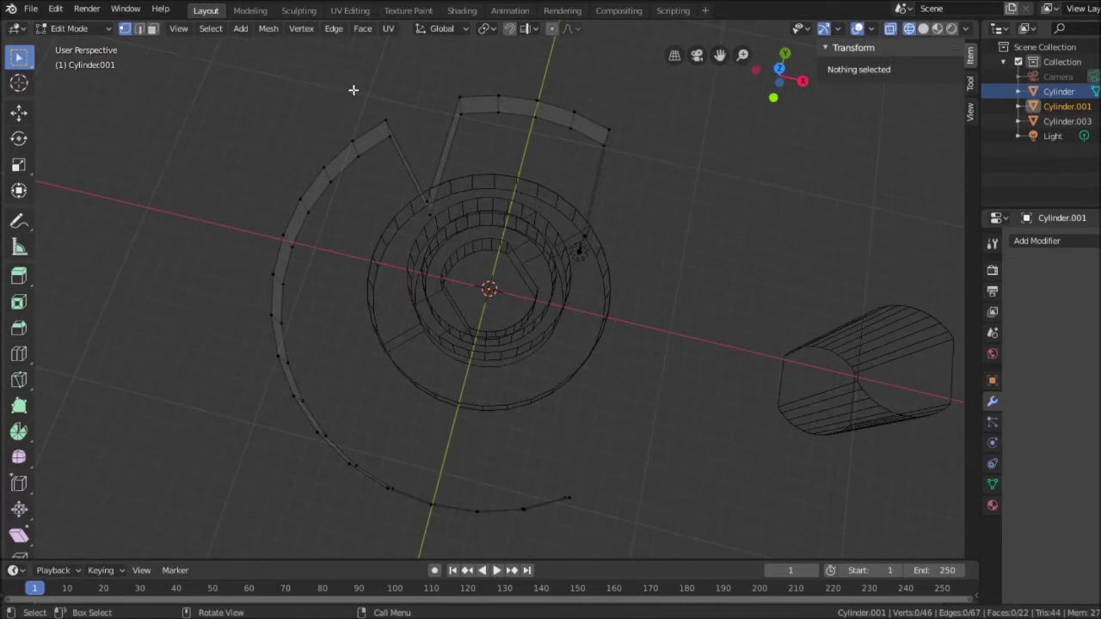
pyautogui.press('b')
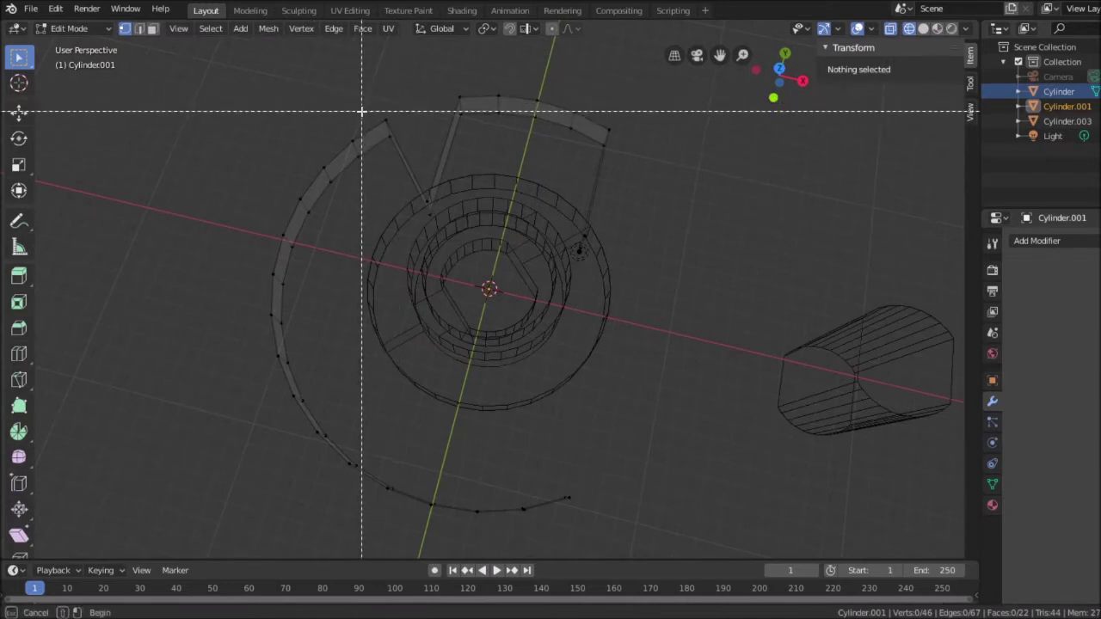
pyautogui.moveTo(363, 112); pyautogui.dragTo(288, 259)
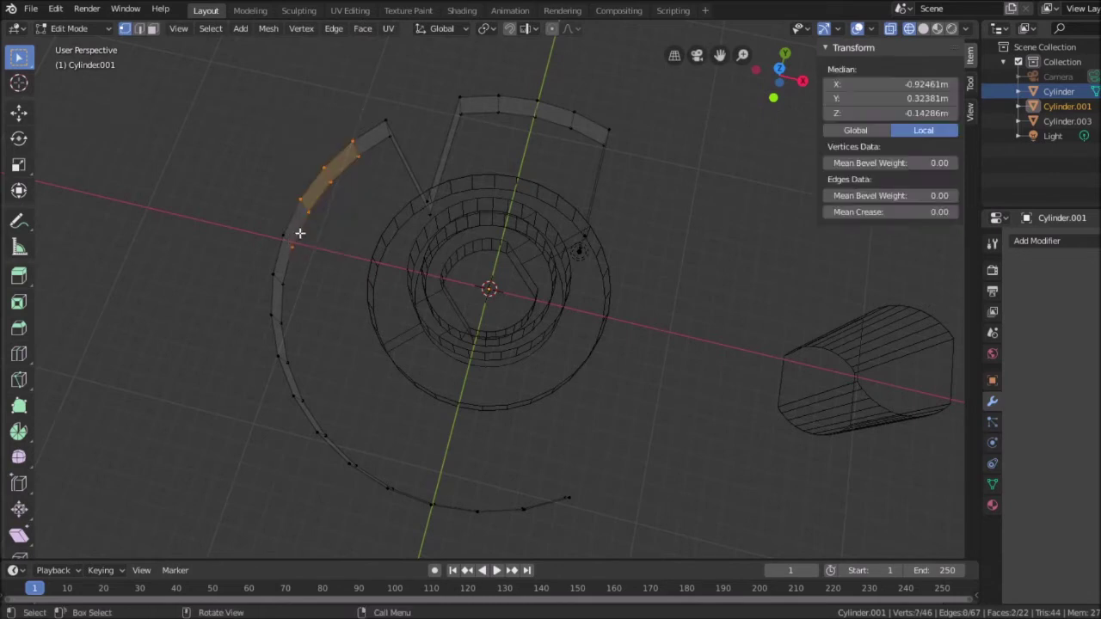
pyautogui.keyDown('ctrl'); pyautogui.rightClick(675, 169); pyautogui.keyUp('ctrl')
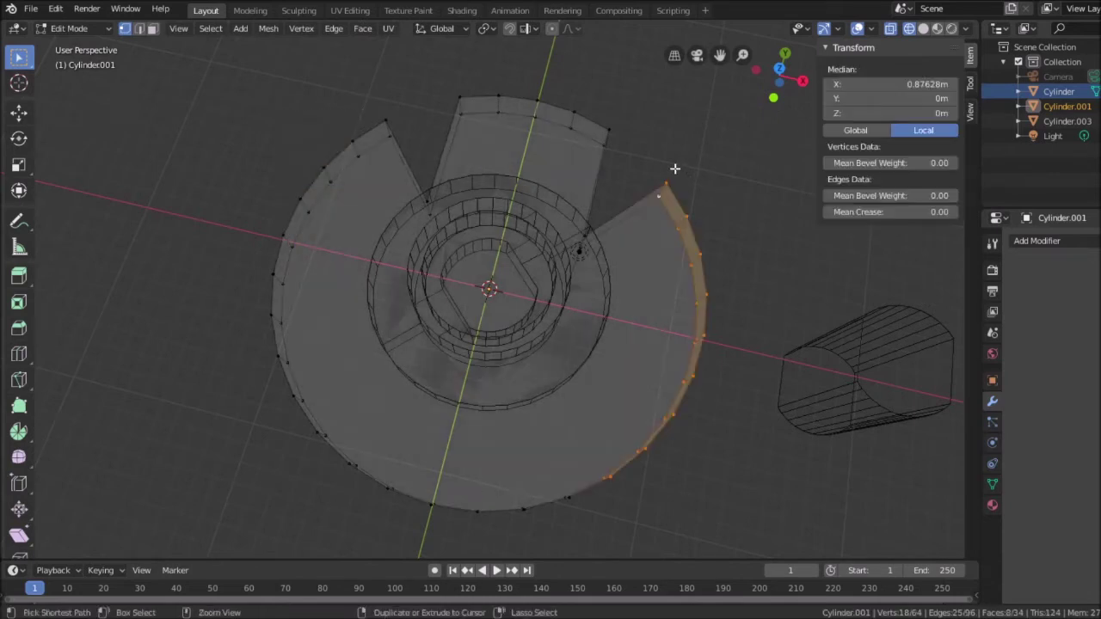
pyautogui.click(750, 201)
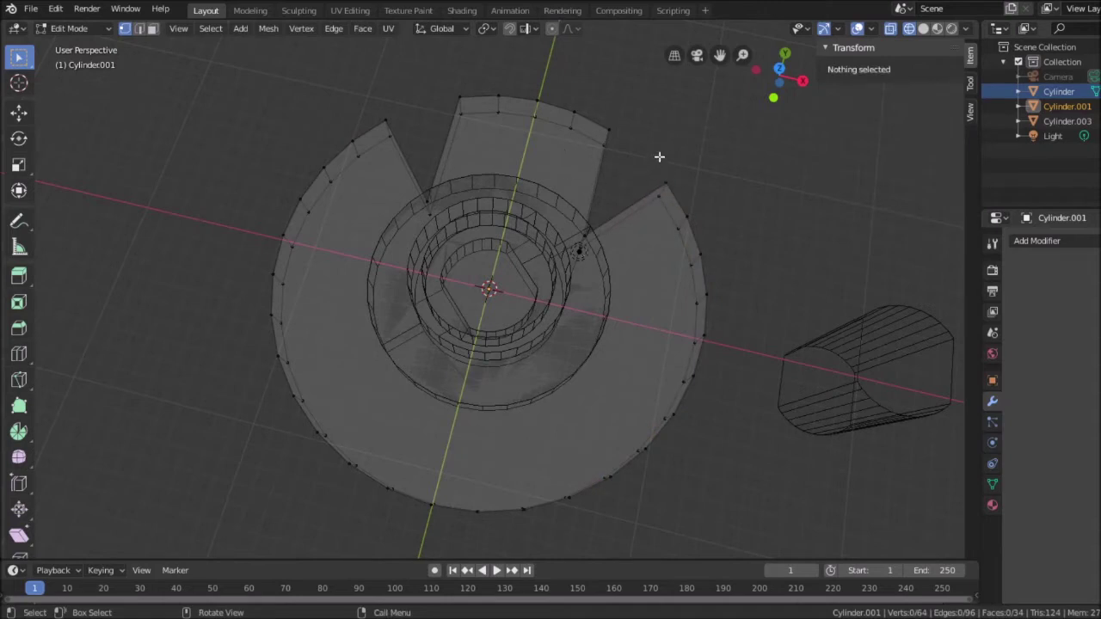
# Select both layers of rim vertices along the disc's +X side, starting beside the second notch, and delete them.
pyautogui.press('ctrl')
pyautogui.moveTo(647, 158); pyautogui.dragTo(702, 499)
pyautogui.press('b')
pyautogui.moveTo(639, 145); pyautogui.dragTo(744, 509)
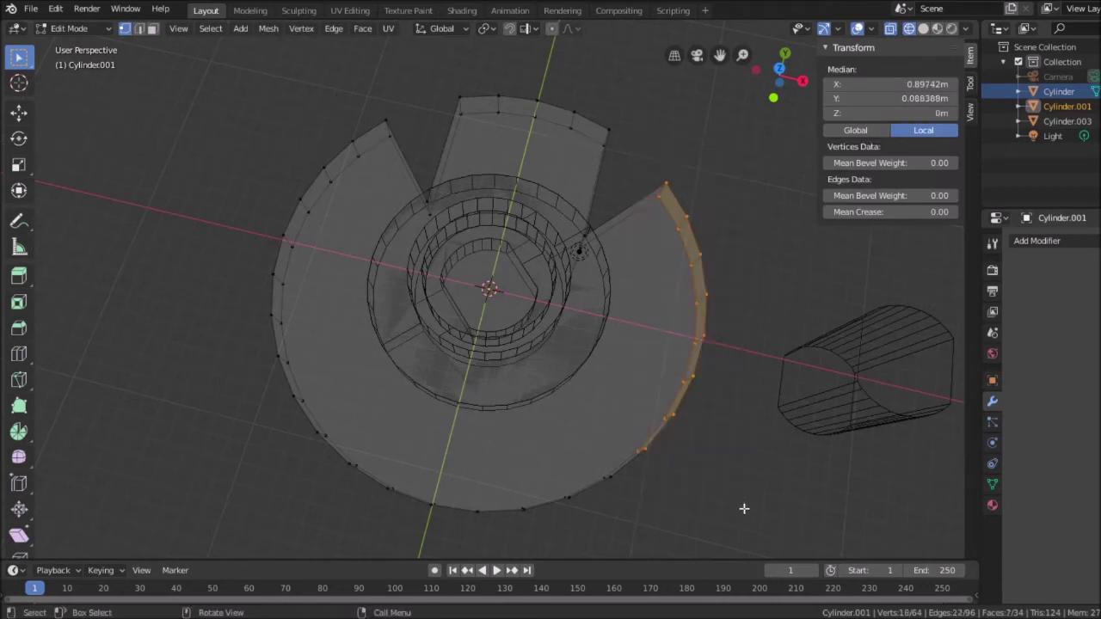
pyautogui.press('x')
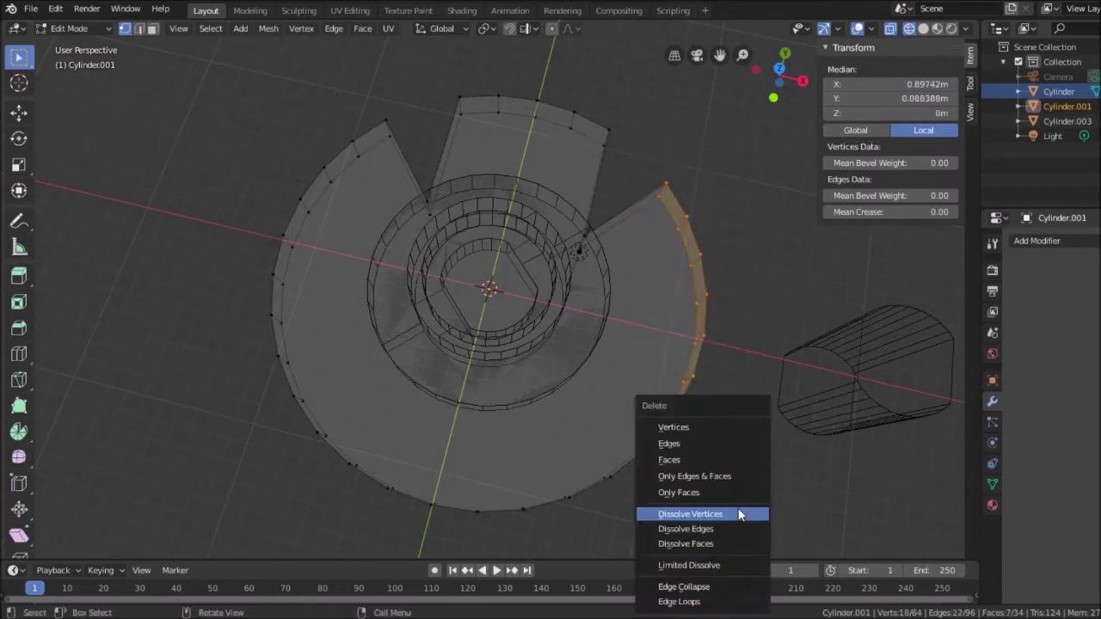
pyautogui.click(705, 424)
# Delete the rim vertices along the disc's -Y side and around to the lower part of its -X side.
pyautogui.press('b')
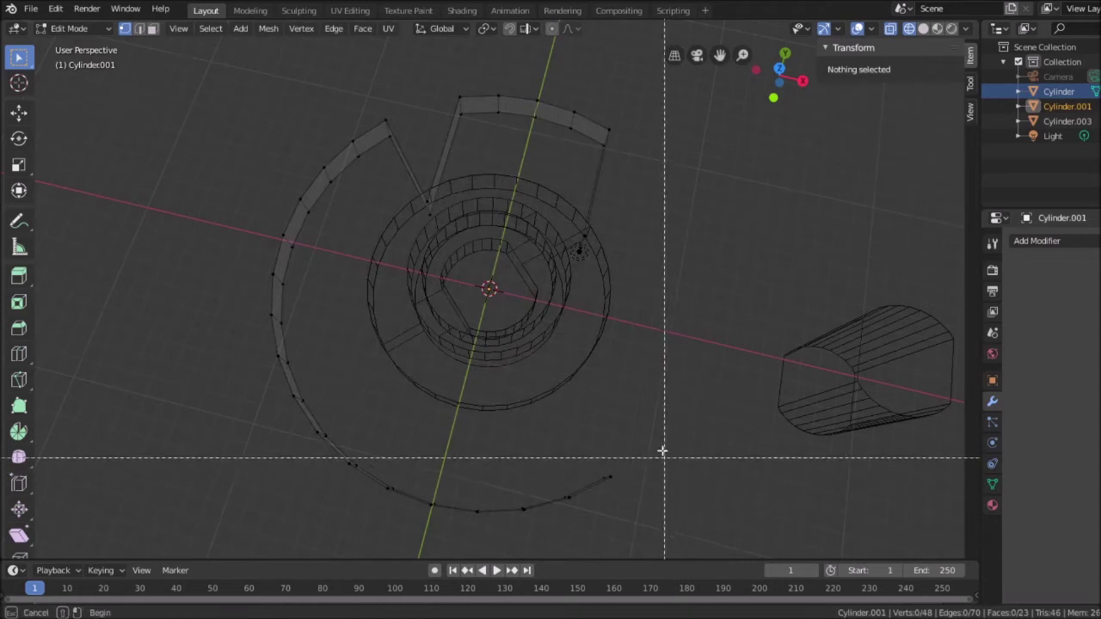
pyautogui.moveTo(674, 537); pyautogui.dragTo(135, 275)
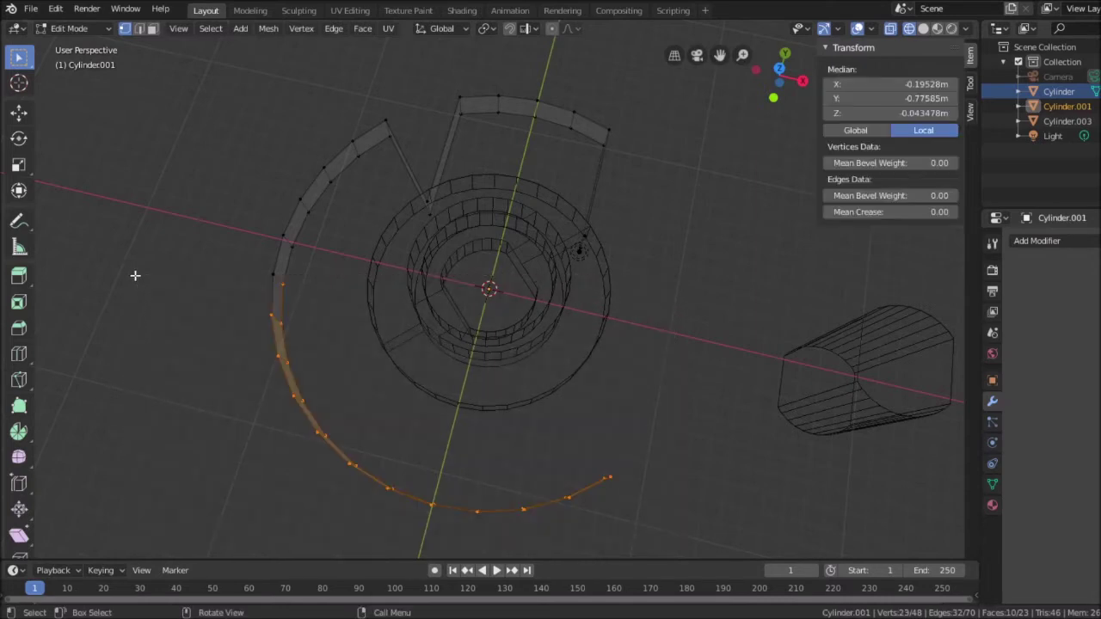
pyautogui.press('x')
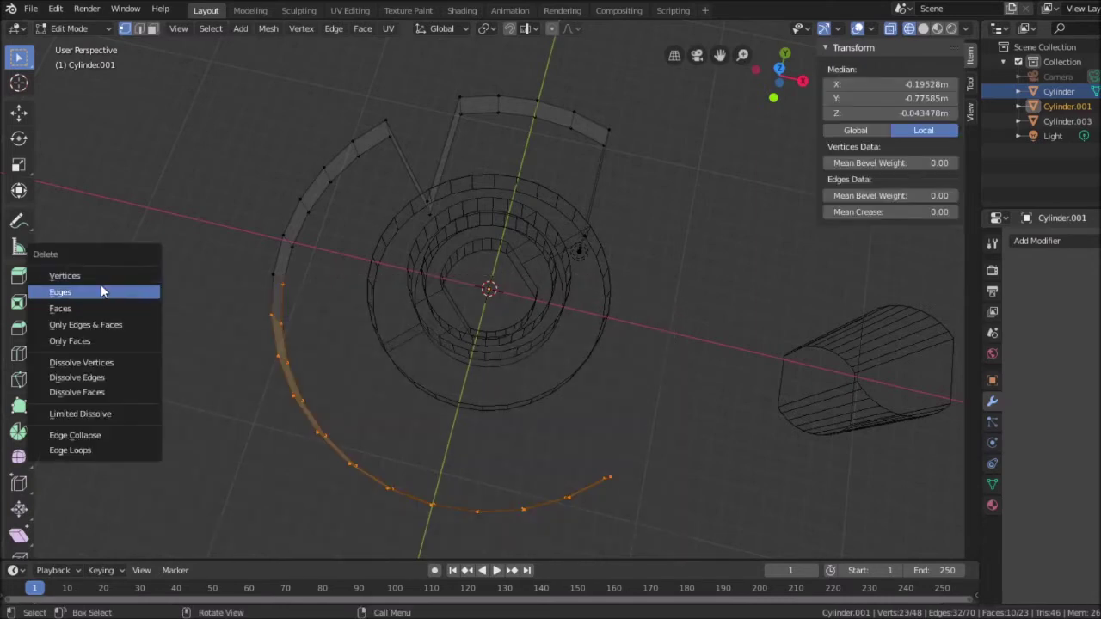
pyautogui.click(104, 275)
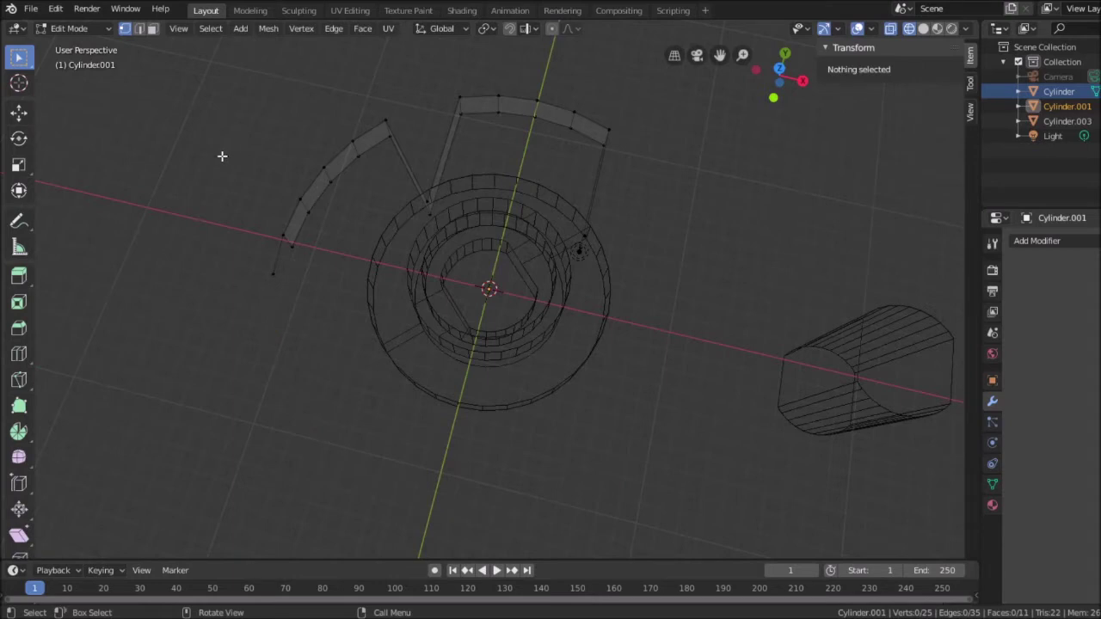
# Delete the remaining rim vertices along the upper part of the disc's -X side, up to the first notch.
pyautogui.press('b')
pyautogui.moveTo(220, 131); pyautogui.dragTo(374, 330)
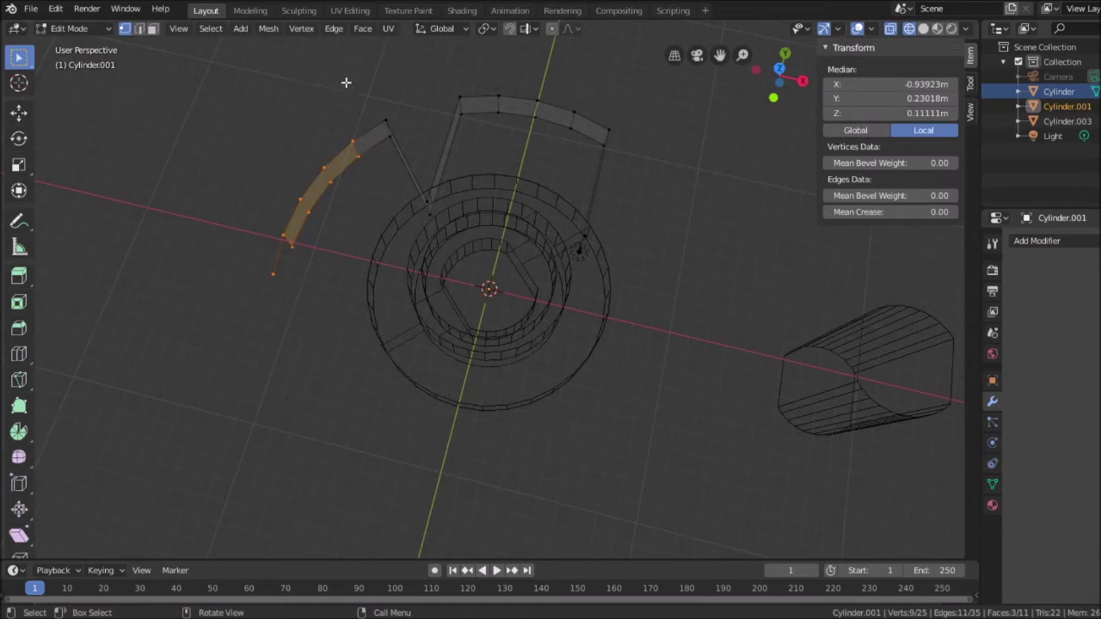
pyautogui.moveTo(404, 91); pyautogui.dragTo(218, 310)
pyautogui.press('x')
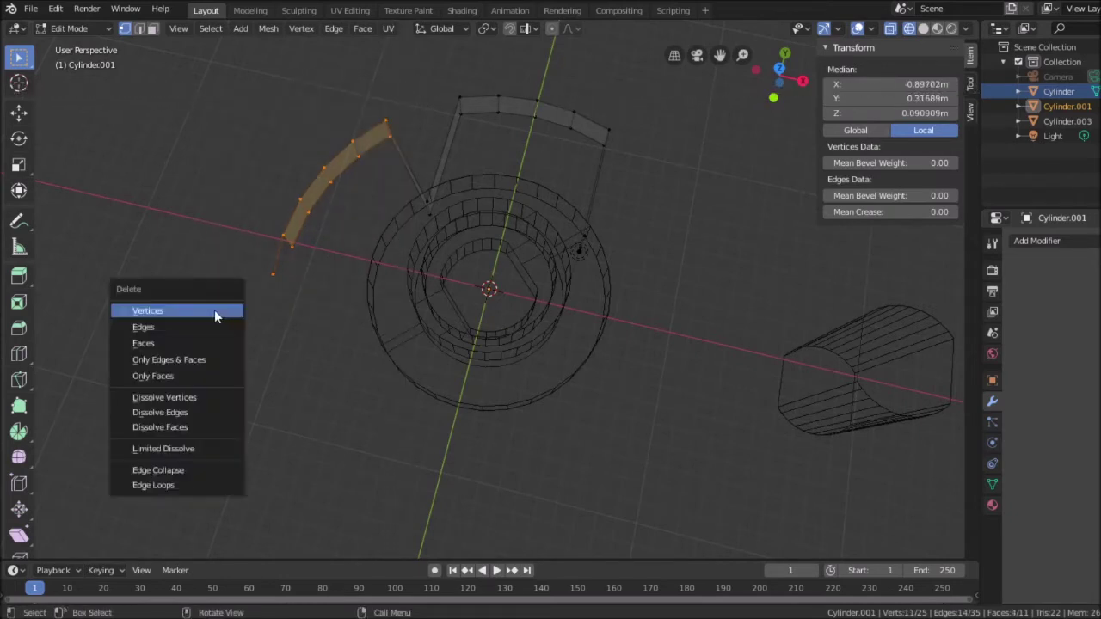
pyautogui.click(214, 310)
# Hide the flange so that only the tab's open side walls stay in view for editing.
pyautogui.moveTo(636, 302); pyautogui.dragTo(480, 217, button='middle')
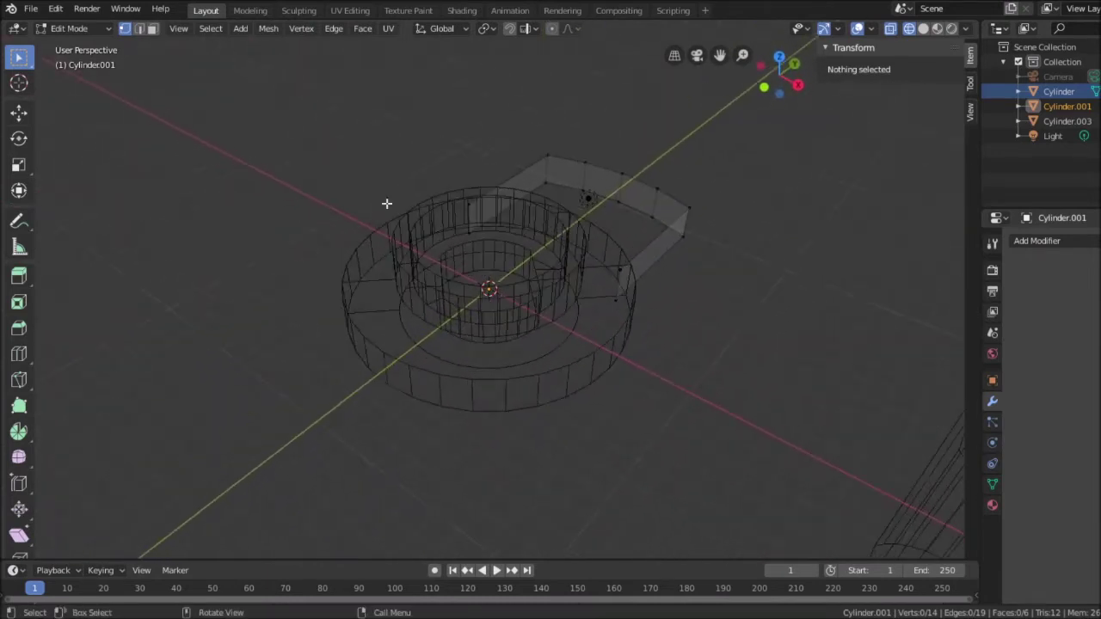
pyautogui.click(153, 30)
pyautogui.moveTo(740, 248); pyautogui.dragTo(654, 275, button='middle')
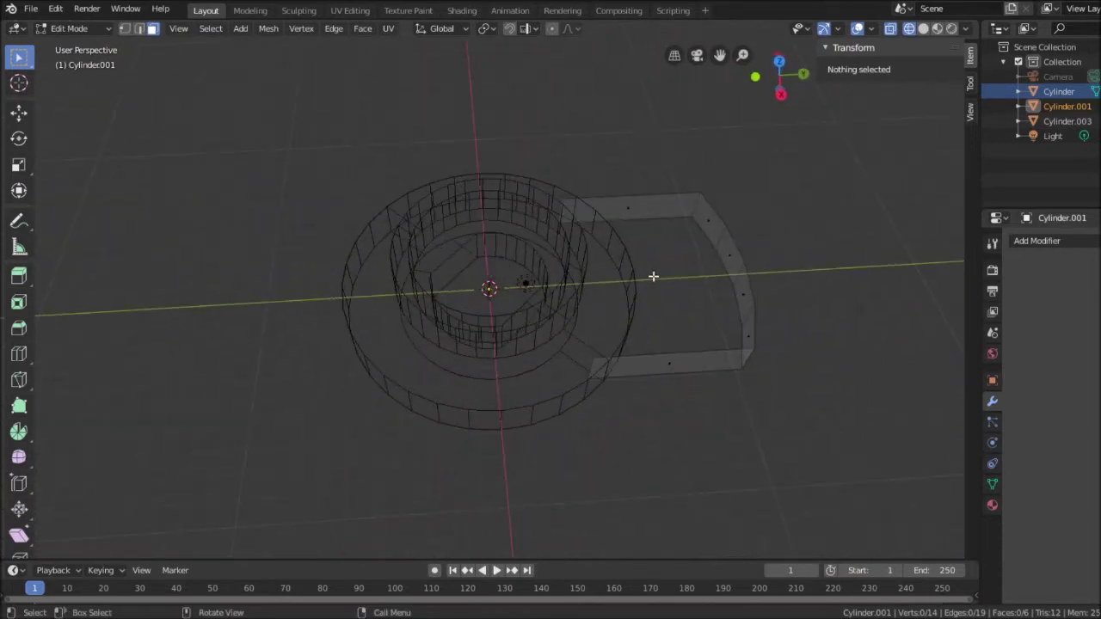
pyautogui.scroll(1, 654, 275)
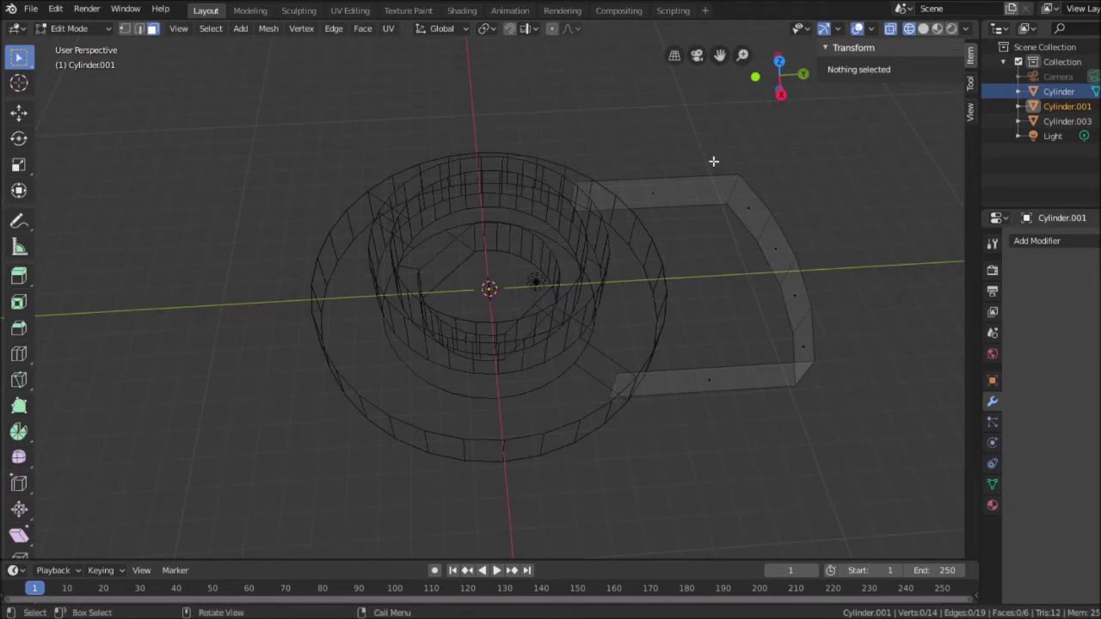
pyautogui.press('h')
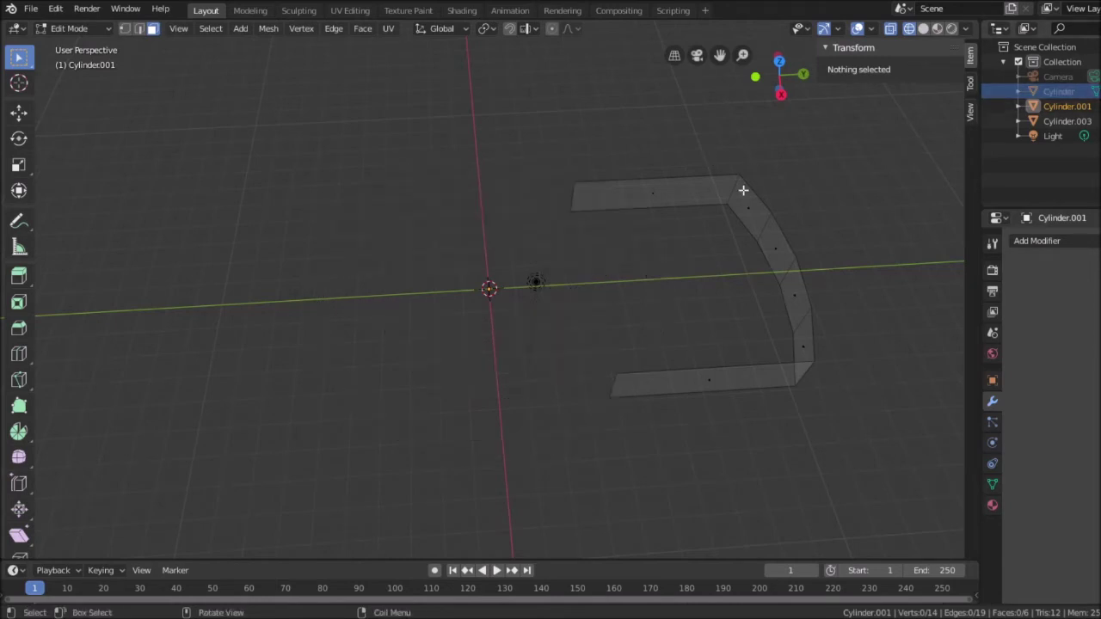
pyautogui.moveTo(856, 247); pyautogui.dragTo(516, 129, button='middle')
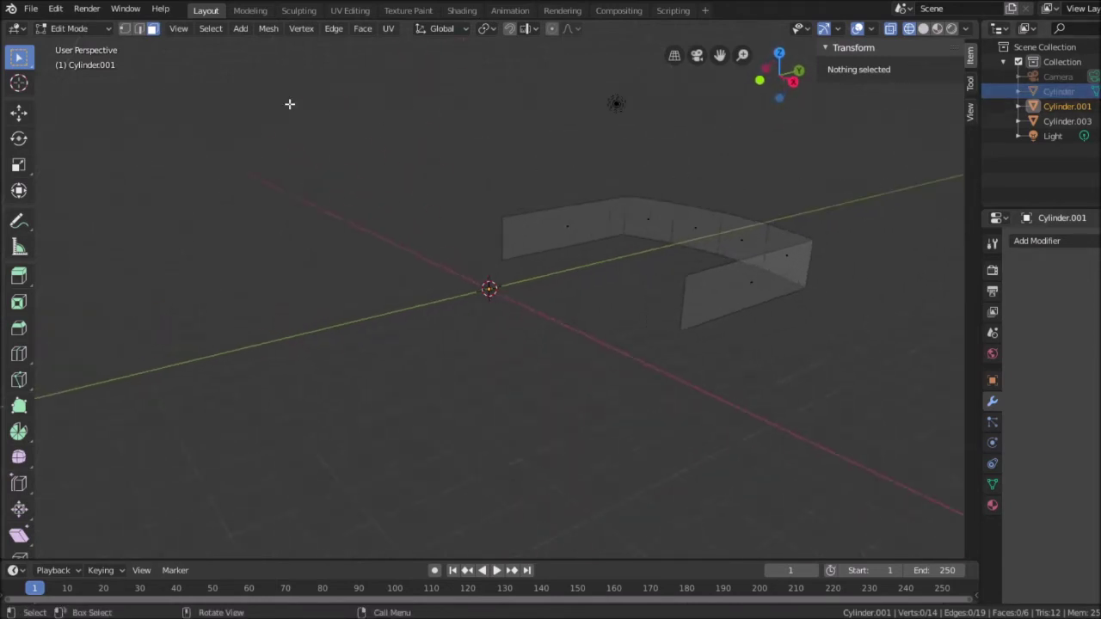
# Select the four vertices at the tab walls' open inner ends and fill them with a face.
pyautogui.click(125, 29)
pyautogui.moveTo(829, 195); pyautogui.dragTo(750, 204, button='middle')
pyautogui.moveTo(578, 192); pyautogui.dragTo(647, 427)
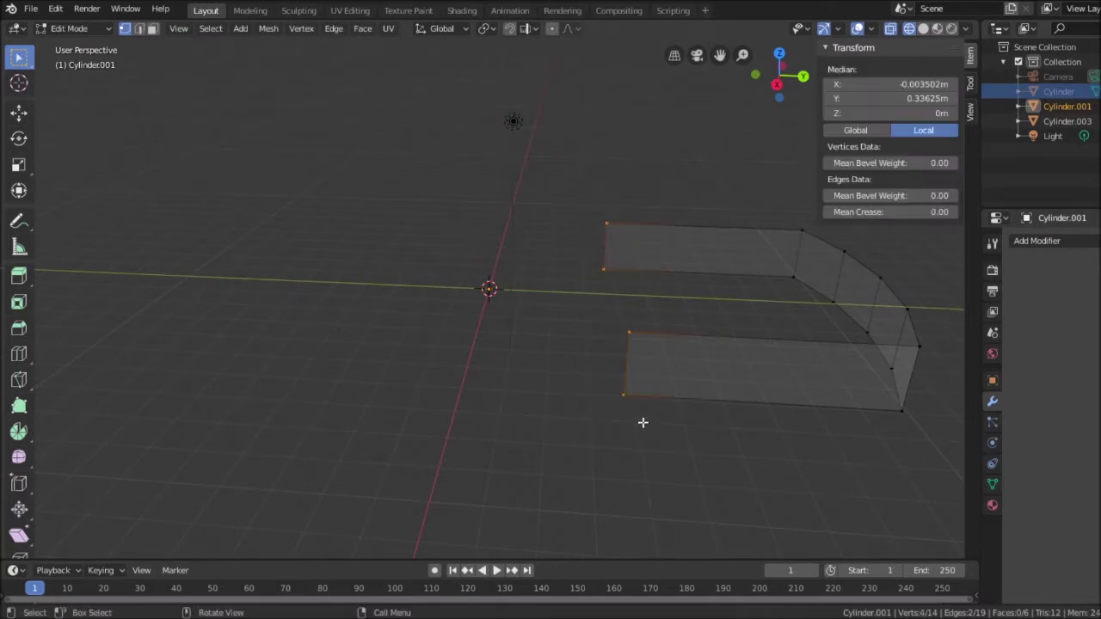
pyautogui.press('f')
pyautogui.moveTo(534, 244); pyautogui.dragTo(715, 271, button='middle')
pyautogui.moveTo(691, 272); pyautogui.dragTo(522, 197, button='middle')
pyautogui.scroll(-3, 522, 197)
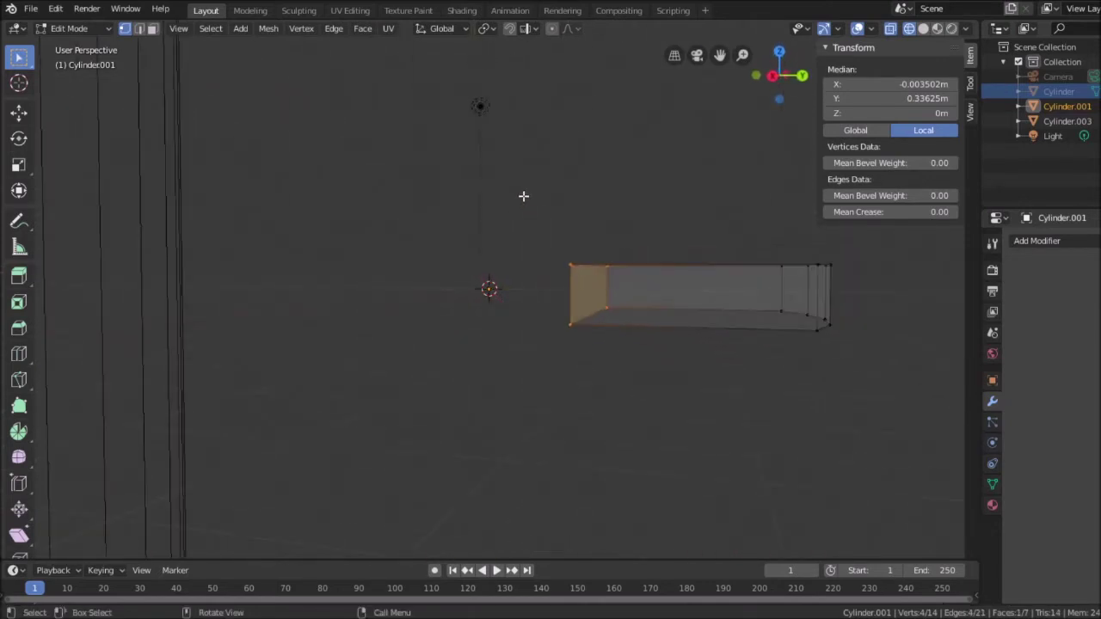
# Select only the tab's upper layer of vertices and fill it with a top face.
pyautogui.hotkey('alt', 'a')
pyautogui.press('b')
pyautogui.moveTo(523, 196); pyautogui.dragTo(854, 280)
pyautogui.moveTo(876, 279); pyautogui.dragTo(882, 320, button='middle')
pyautogui.press('f')
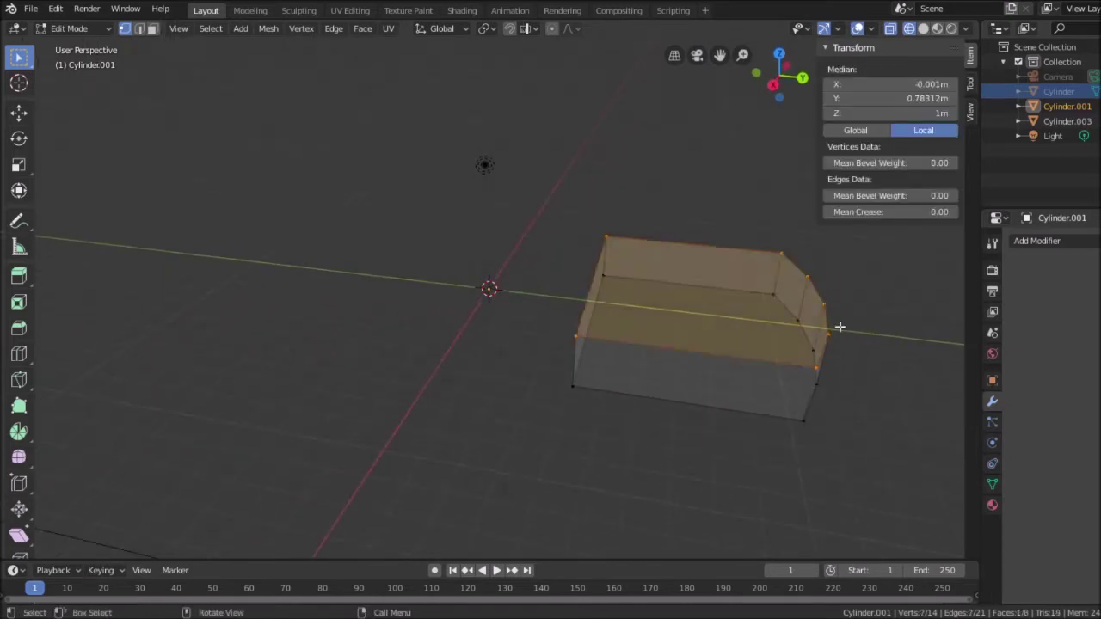
pyautogui.moveTo(890, 403); pyautogui.dragTo(878, 355, button='middle')
# Select only the tab's lower layer of vertices, fill it with a bottom face, and clear the selection.
pyautogui.hotkey('alt', 'a')
pyautogui.press('b')
pyautogui.moveTo(516, 283); pyautogui.dragTo(860, 343)
pyautogui.moveTo(859, 343); pyautogui.dragTo(863, 308, button='middle')
pyautogui.press('f')
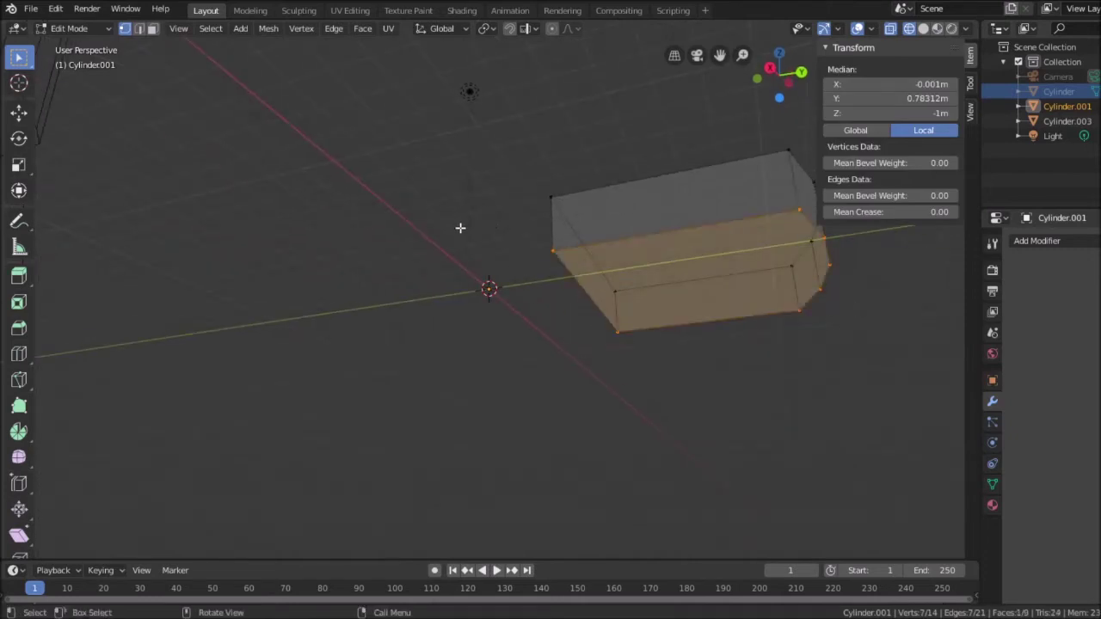
pyautogui.hotkey('alt', 'a')
# Return to Object Mode with solid shading and reveal the hidden flange beside the closed tab.
pyautogui.press('Tab')
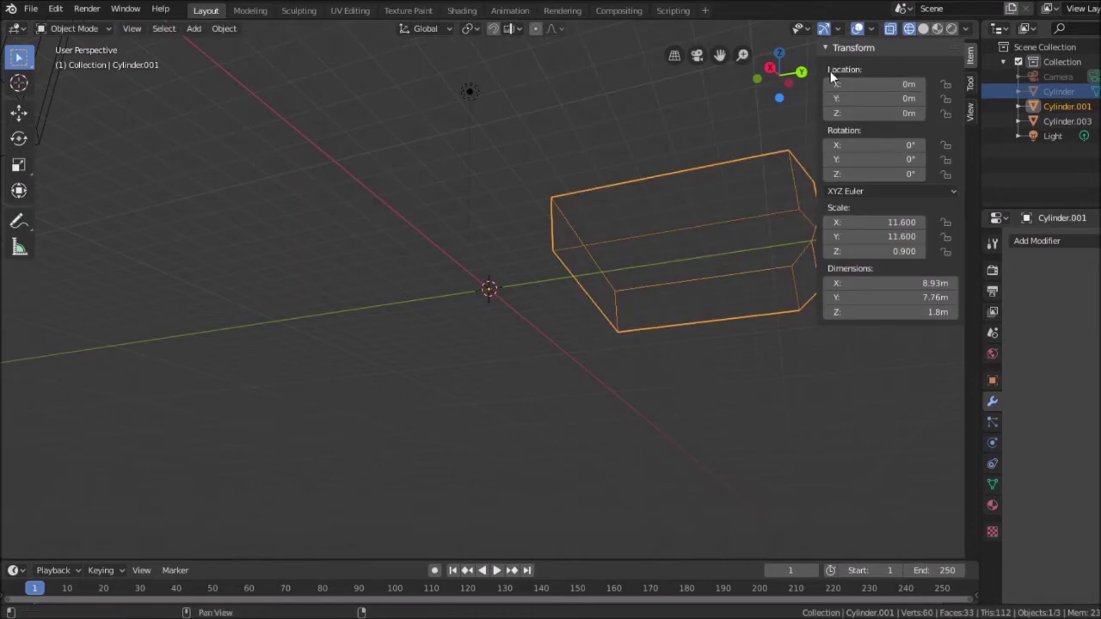
pyautogui.click(919, 29)
pyautogui.moveTo(420, 192)
pyautogui.mouseDown(button='middle')
pyautogui.moveTo(497, 264)
pyautogui.moveTo(559, 344)
pyautogui.mouseUp(button='middle')
pyautogui.scroll(3, 619, 318)
pyautogui.scroll(2, 725, 251)
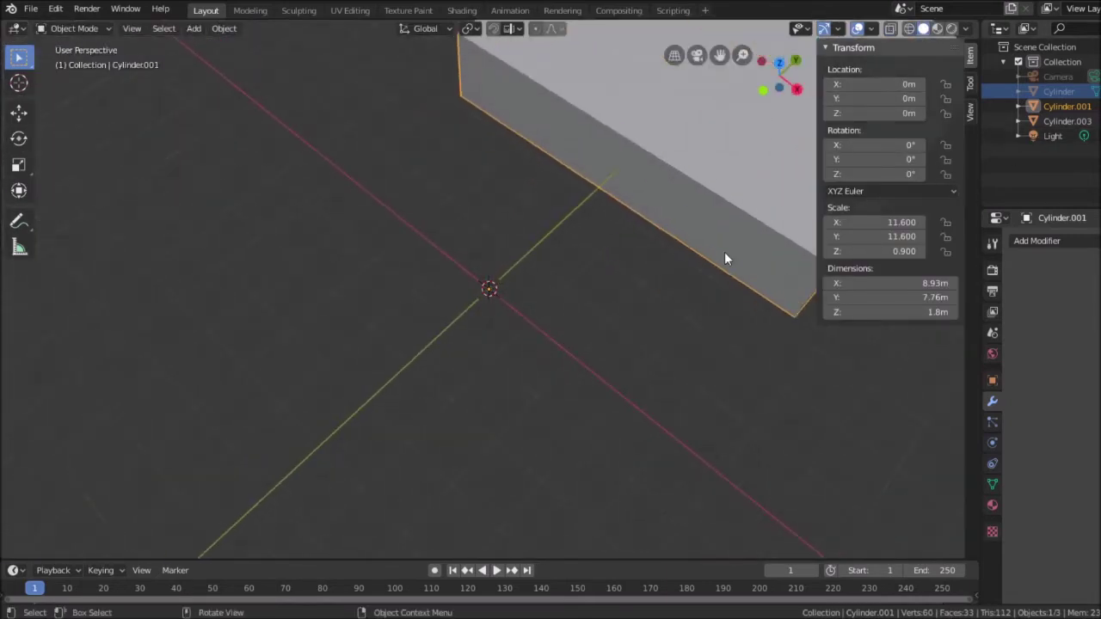
pyautogui.scroll(-8, 726, 252)
pyautogui.hotkey('alt', 'h')
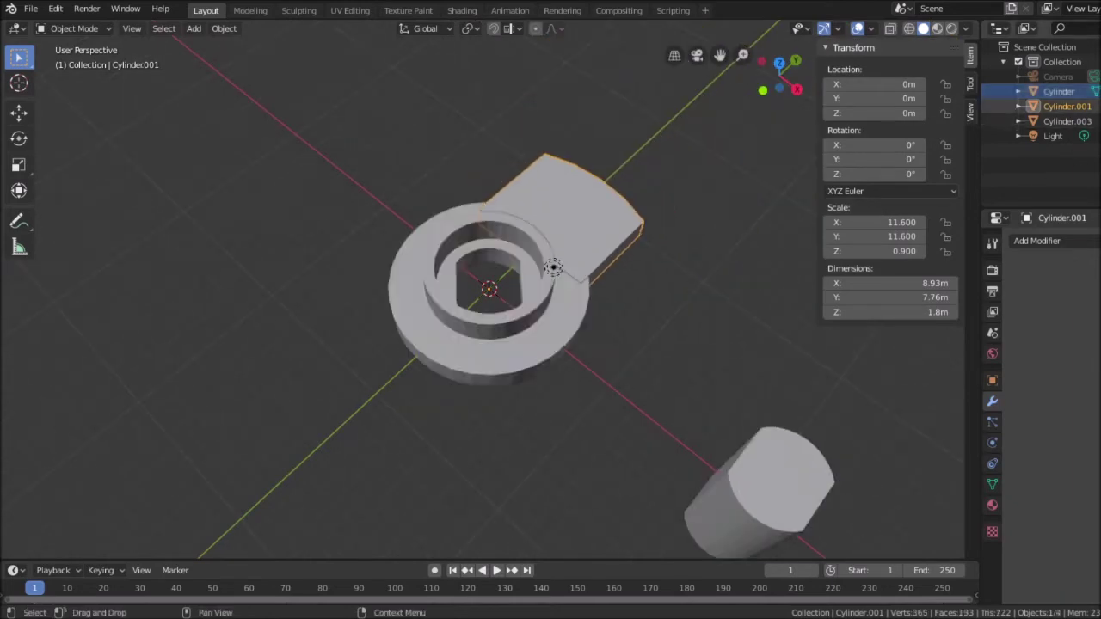
pyautogui.moveTo(421, 174); pyautogui.dragTo(409, 222, button='middle')
pyautogui.scroll(-1, 408, 216)
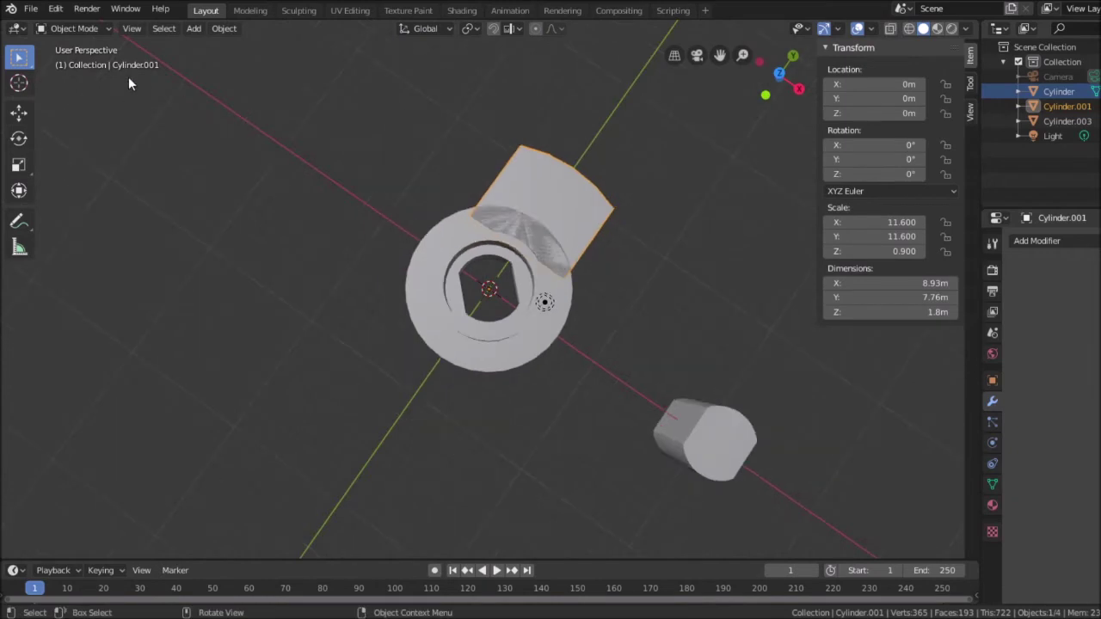
pyautogui.scroll(1, 212, 144)
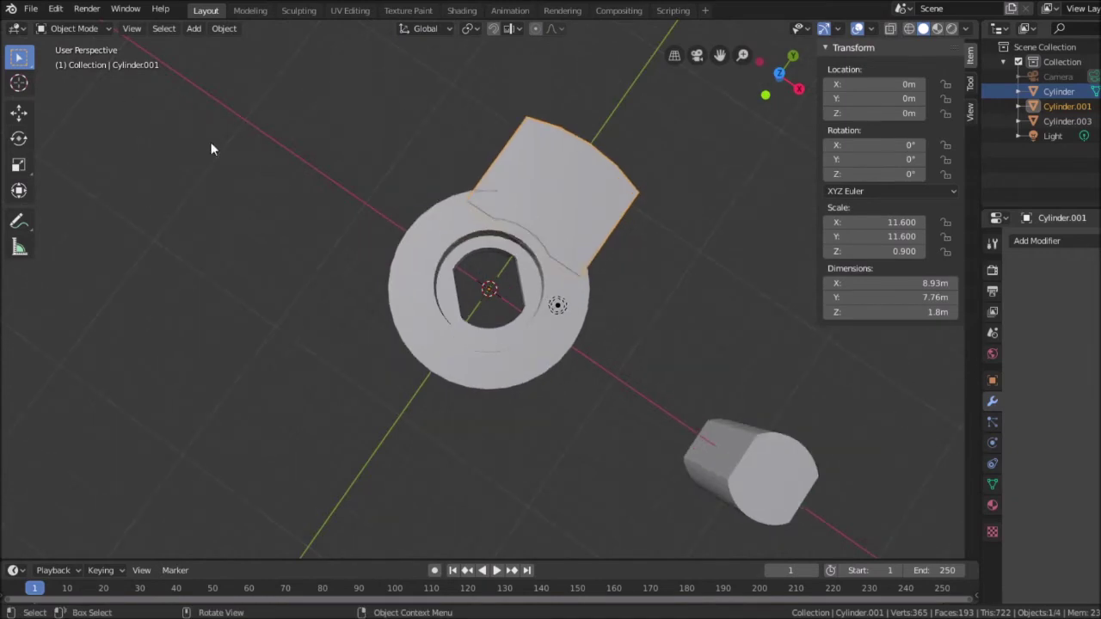
# Save the project in the Blender documents folder under the file name PotWipe.
pyautogui.click(31, 8)
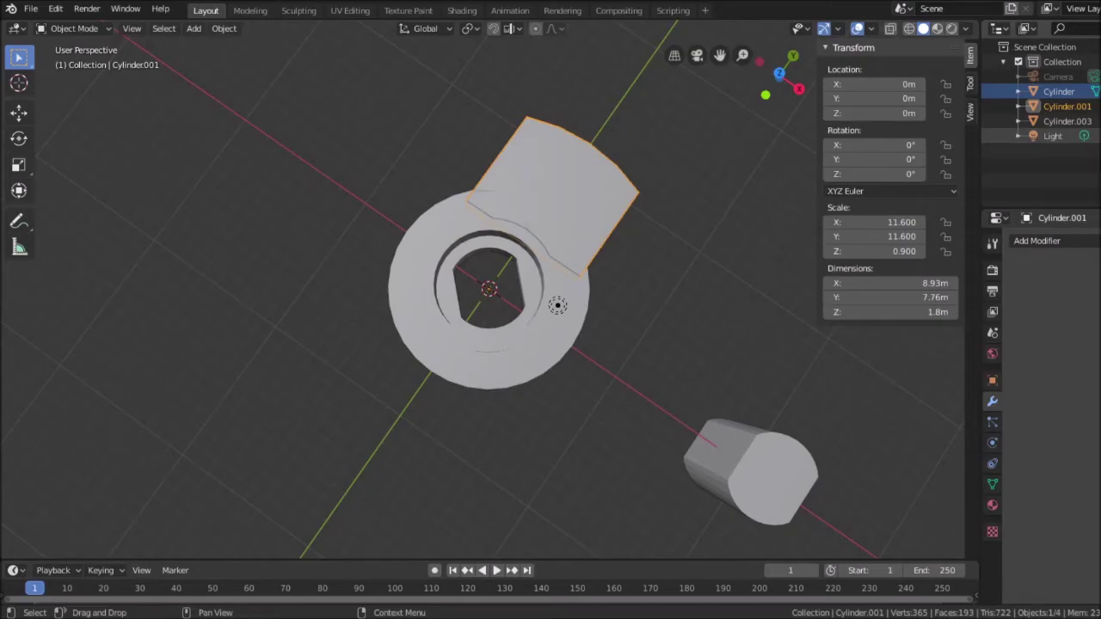
pyautogui.hotkey('ctrl', 'shift', 's')
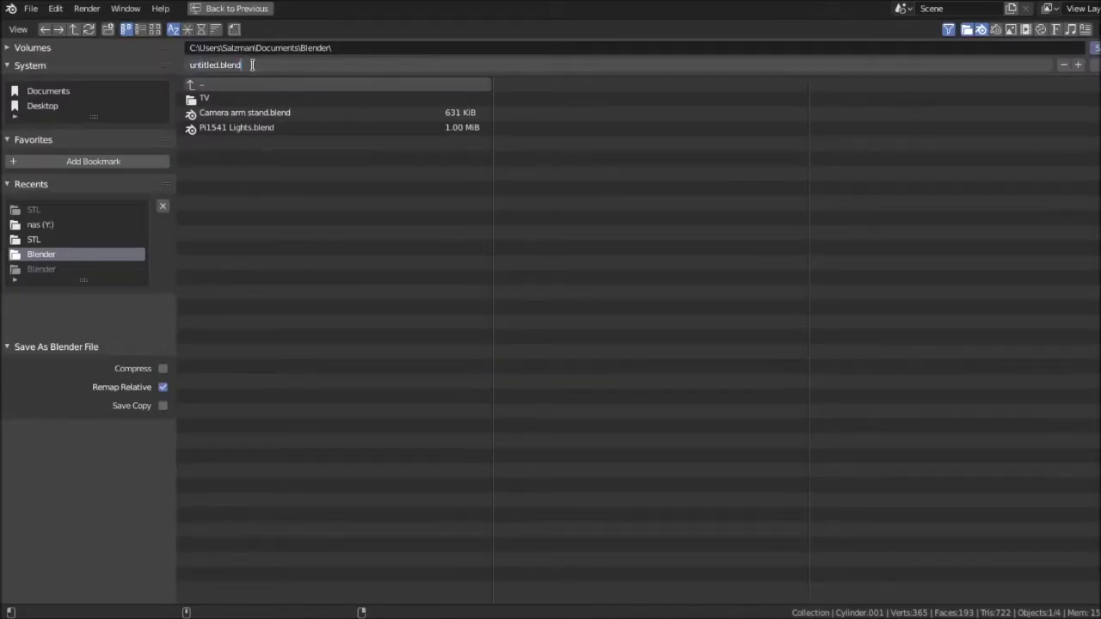
pyautogui.click(197, 64)
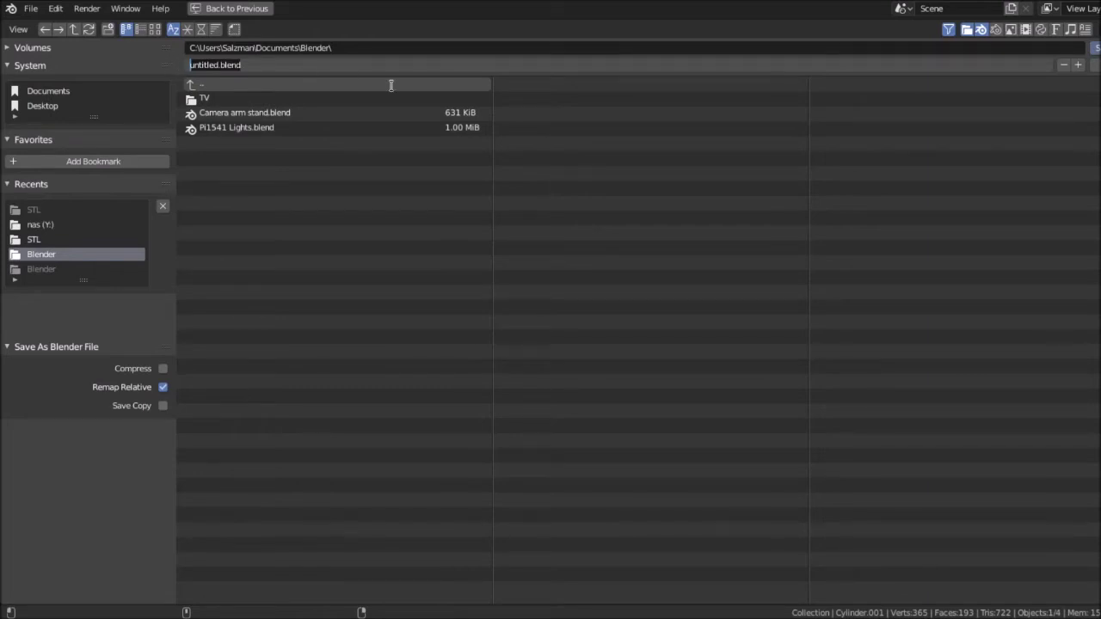
pyautogui.write('PotWip')
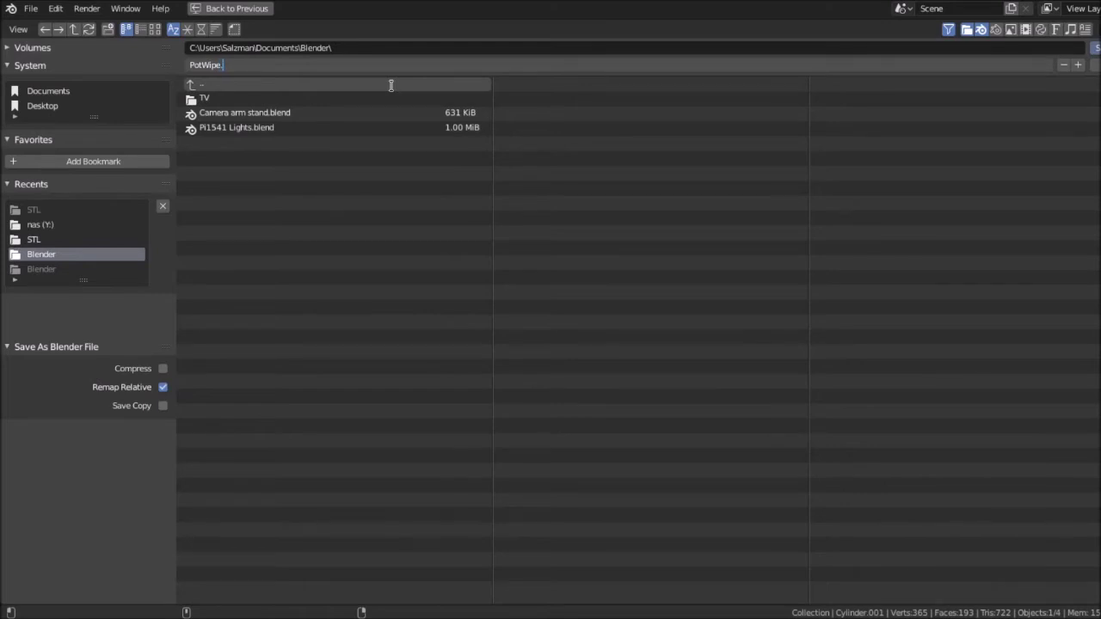
pyautogui.press('Return')
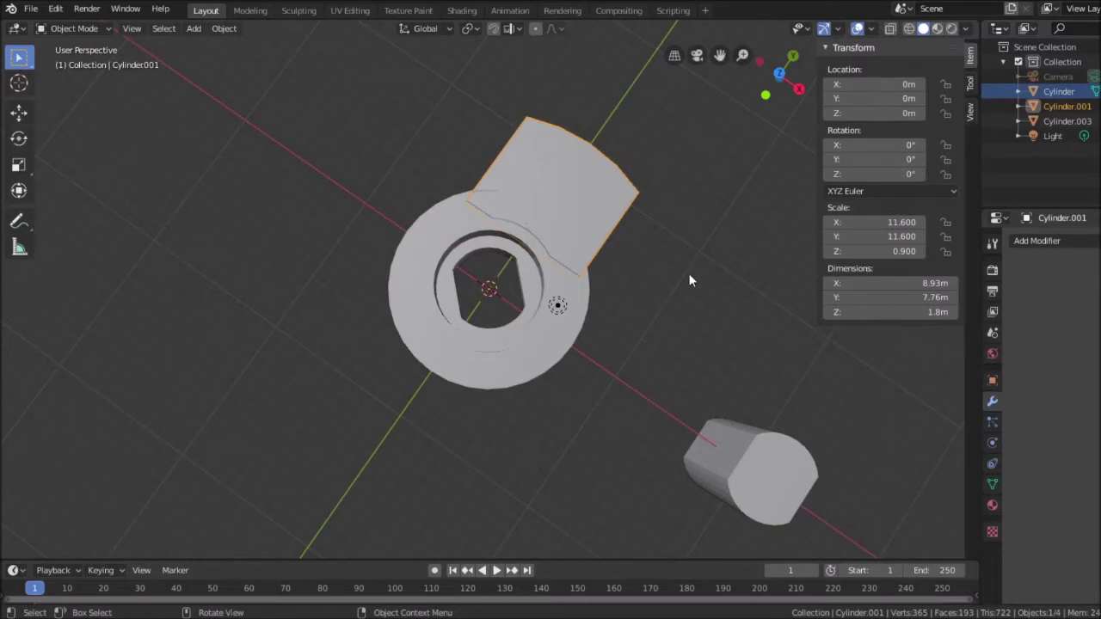
# Add a Boolean modifier to the flange with the tab as its target object and the operation set to Union.
pyautogui.moveTo(689, 289); pyautogui.dragTo(611, 230, button='middle')
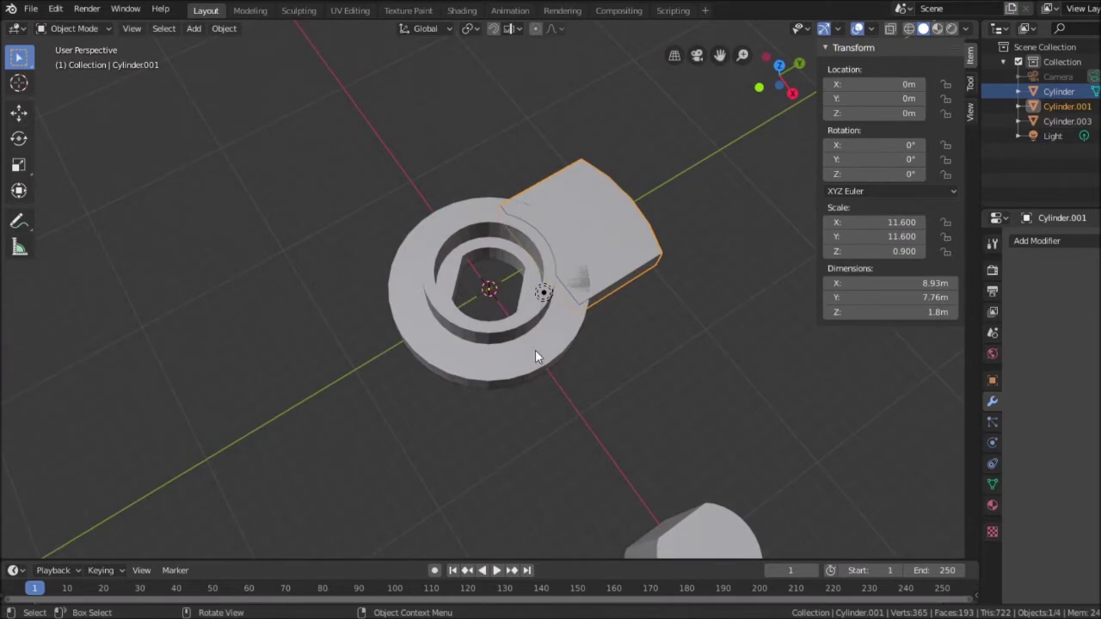
pyautogui.moveTo(703, 286); pyautogui.dragTo(721, 264, button='middle')
pyautogui.scroll(2, 721, 266)
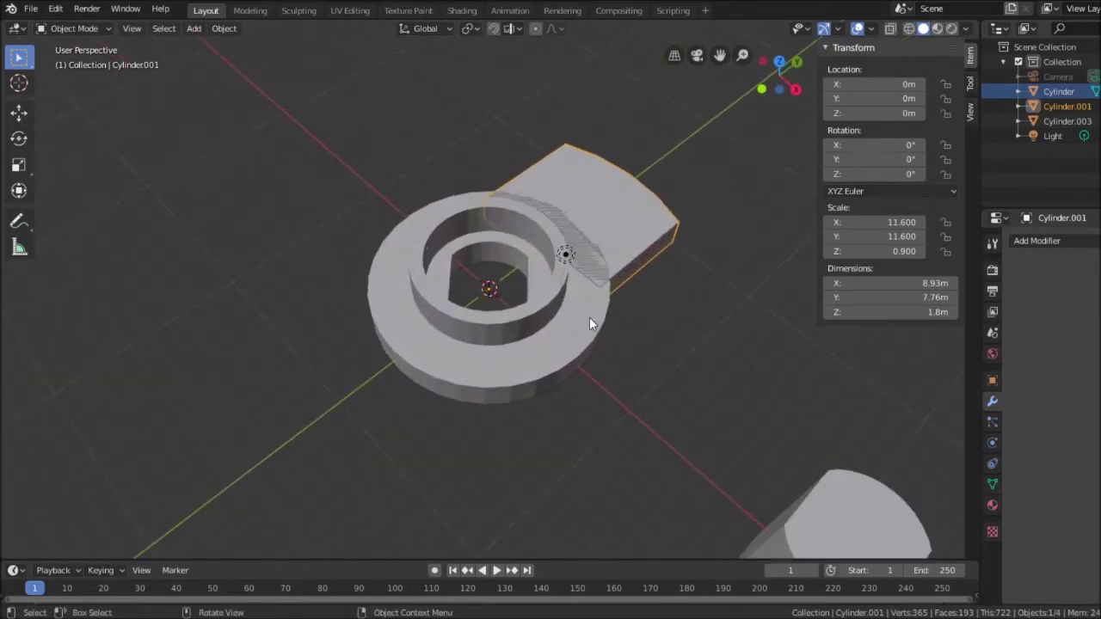
pyautogui.click(590, 318)
pyautogui.click(1037, 240)
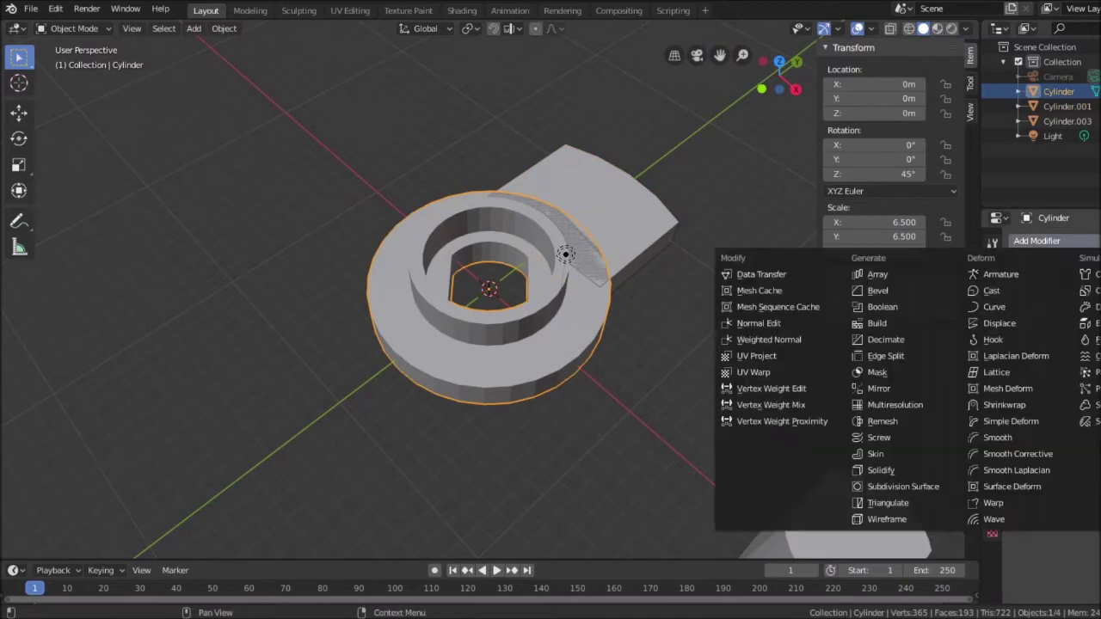
pyautogui.click(883, 306)
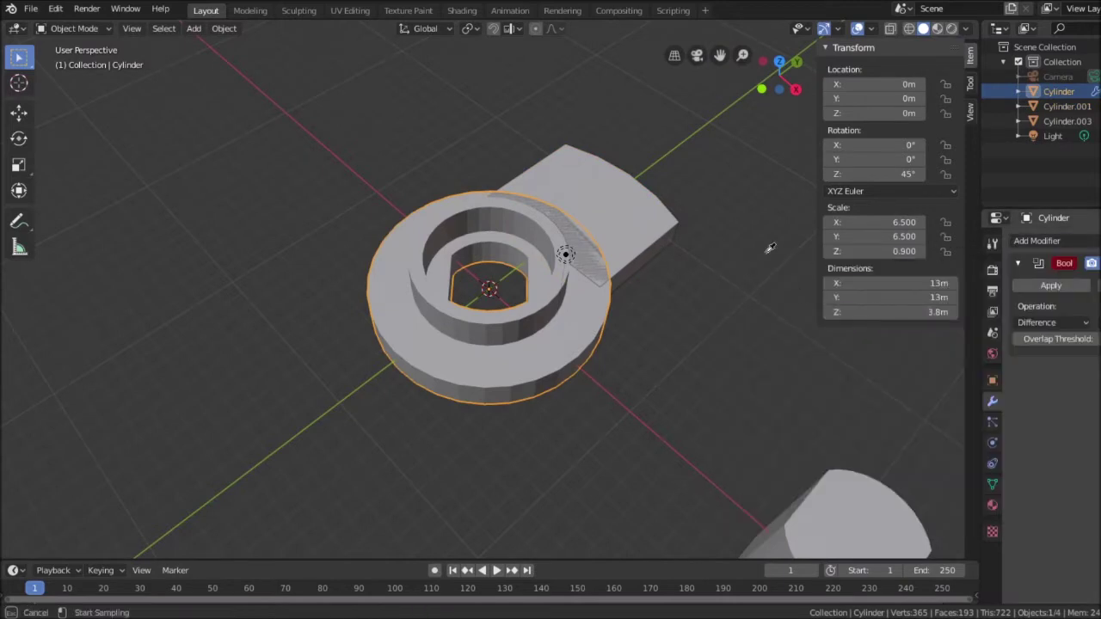
pyautogui.click(622, 220)
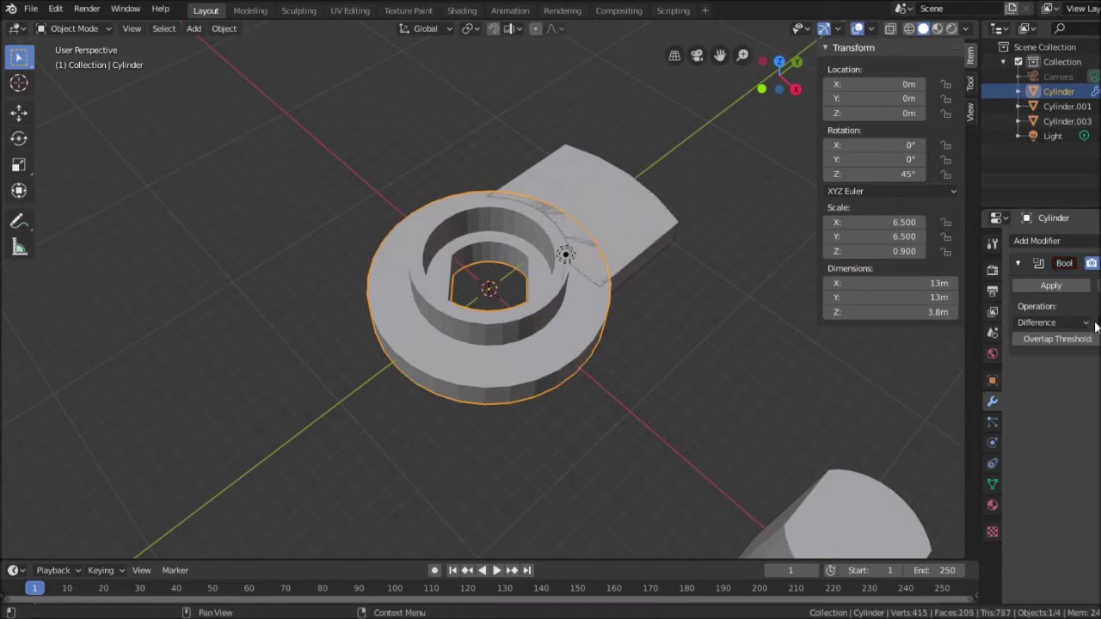
pyautogui.click(1063, 322)
pyautogui.click(1031, 355)
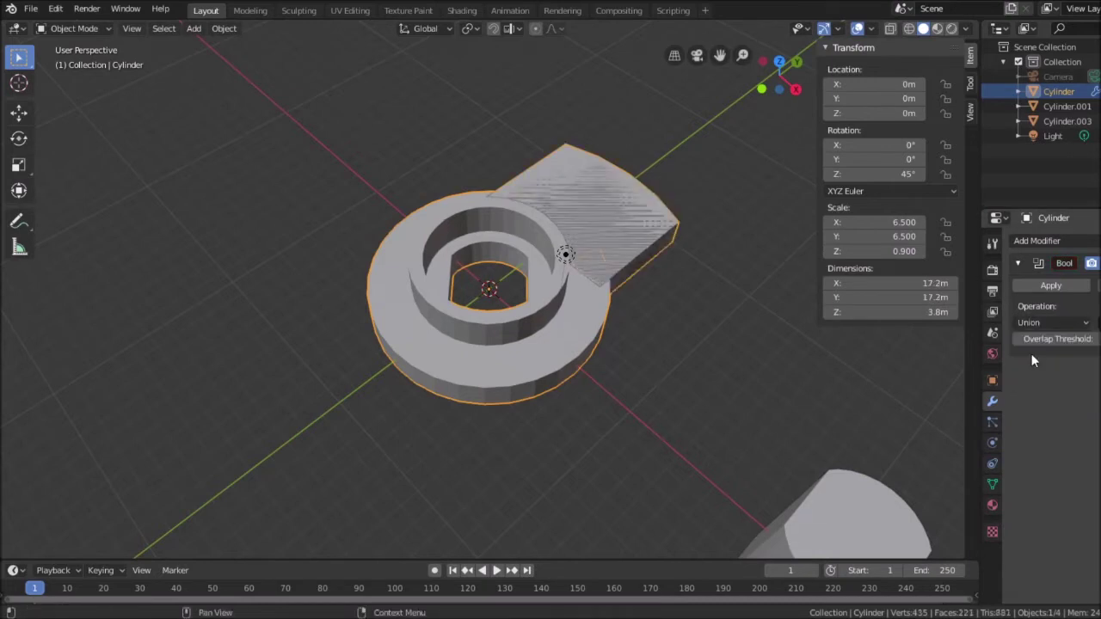
pyautogui.moveTo(695, 323)
pyautogui.mouseDown(button='middle')
pyautogui.moveTo(694, 270)
pyautogui.moveTo(686, 297)
pyautogui.moveTo(702, 317)
pyautogui.mouseUp(button='middle')
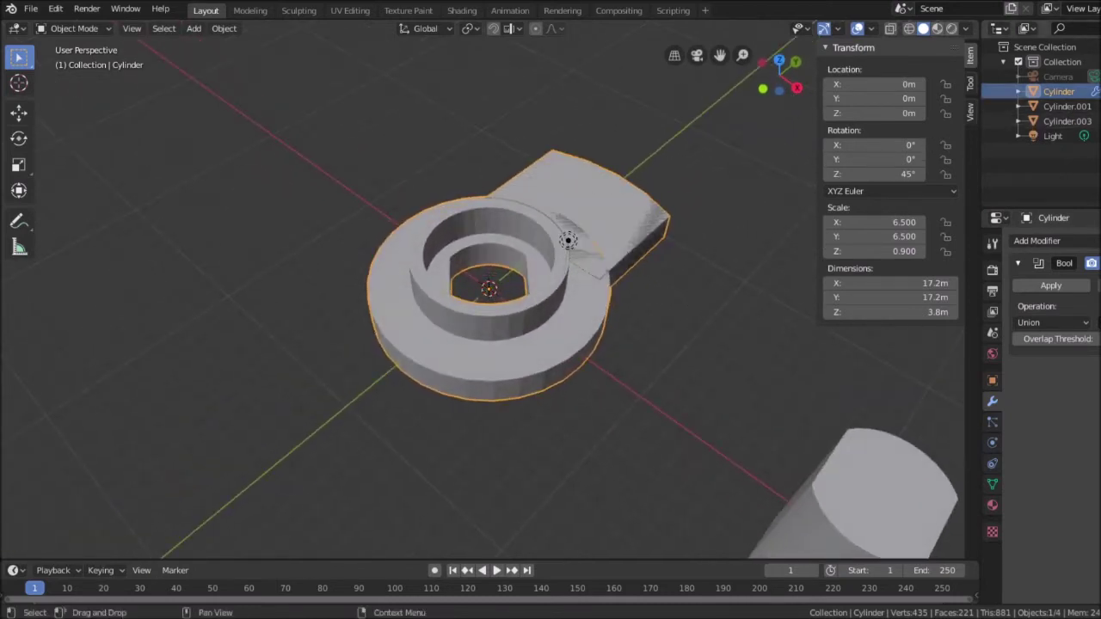
# Try deleting the separate tab while the flange's Union modifier is still unapplied, hiding the flange for access and revealing it again.
pyautogui.press('h')
pyautogui.click(625, 235)
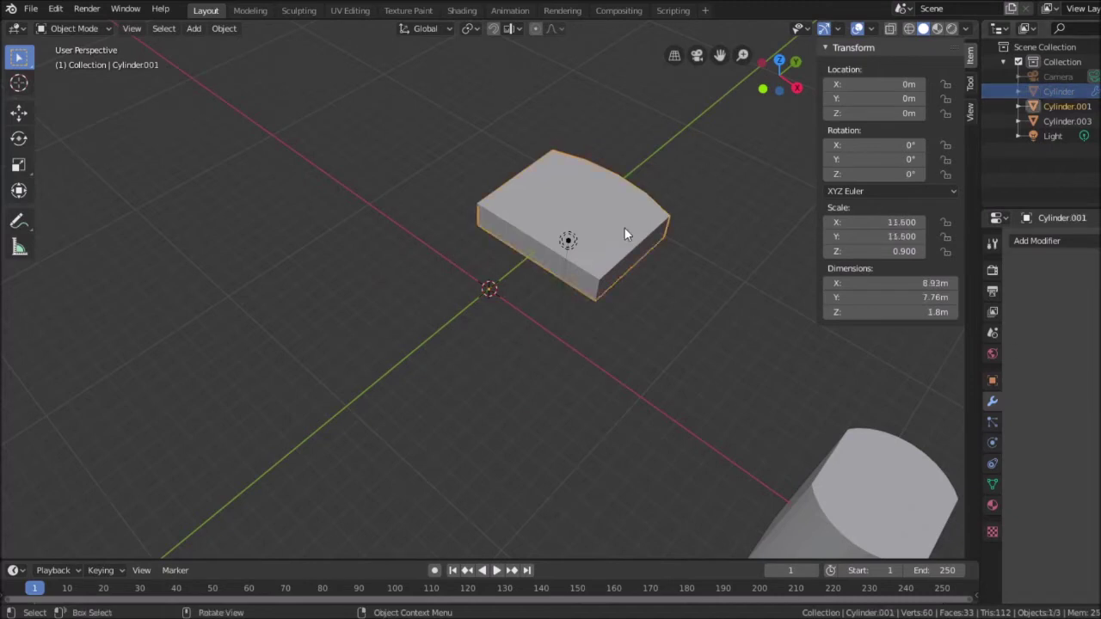
pyautogui.press('Delete')
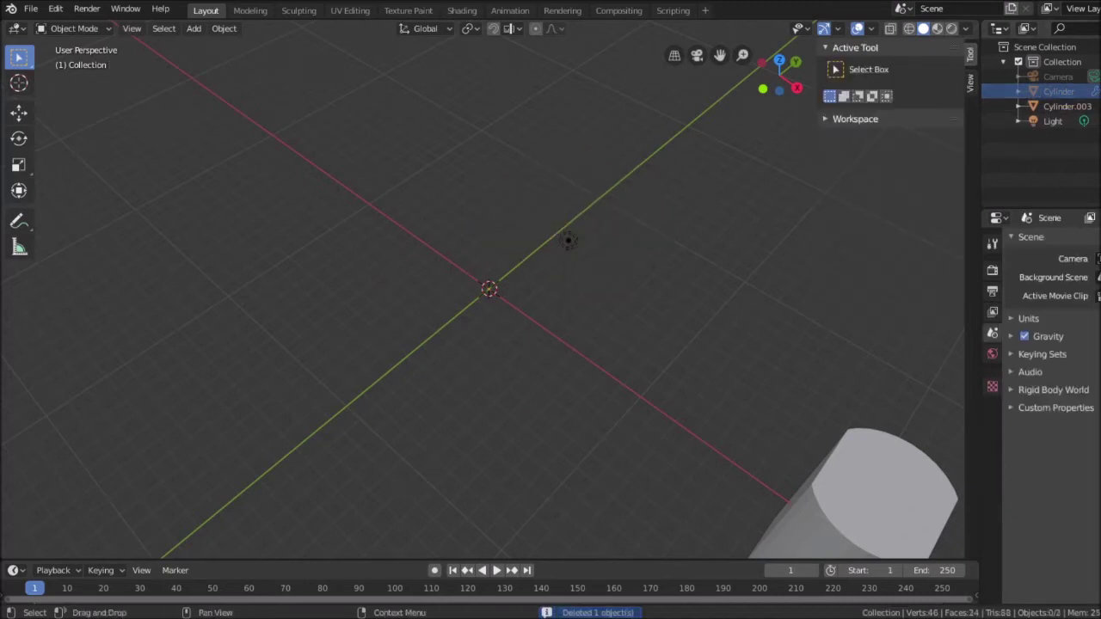
pyautogui.hotkey('alt', 'h')
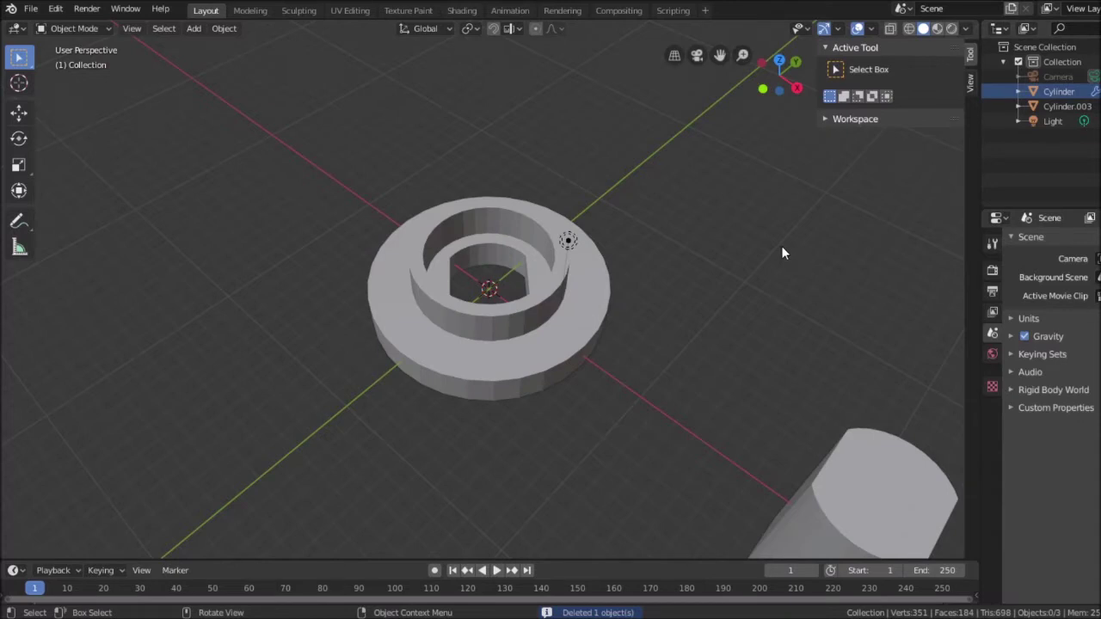
# Undo the deletion of the separate tab.
pyautogui.hotkey('ctrl', 'z')
pyautogui.hotkey('ctrl', 'z')
pyautogui.hotkey('ctrl', 'z')
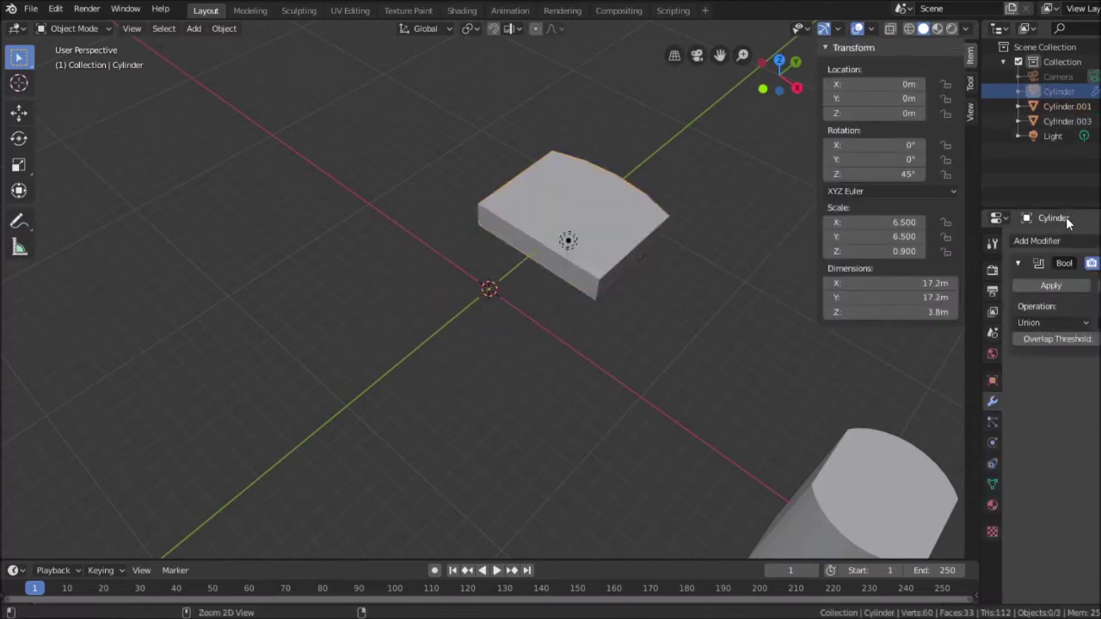
# Reveal the flange and apply its Union Boolean modifier.
pyautogui.hotkey('alt', 'h')
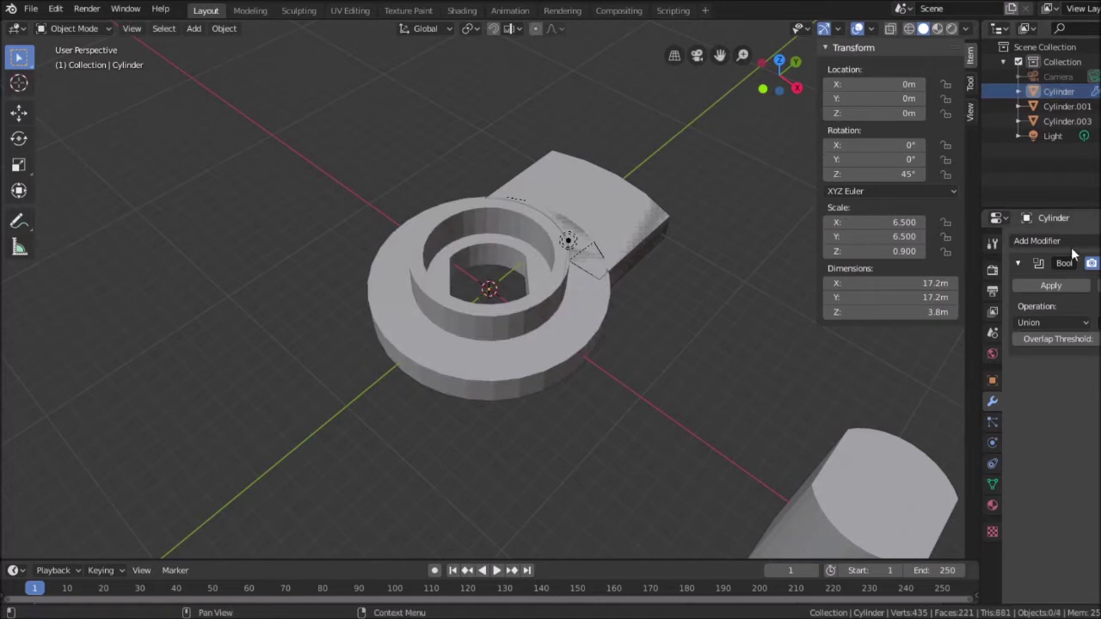
pyautogui.click(1064, 287)
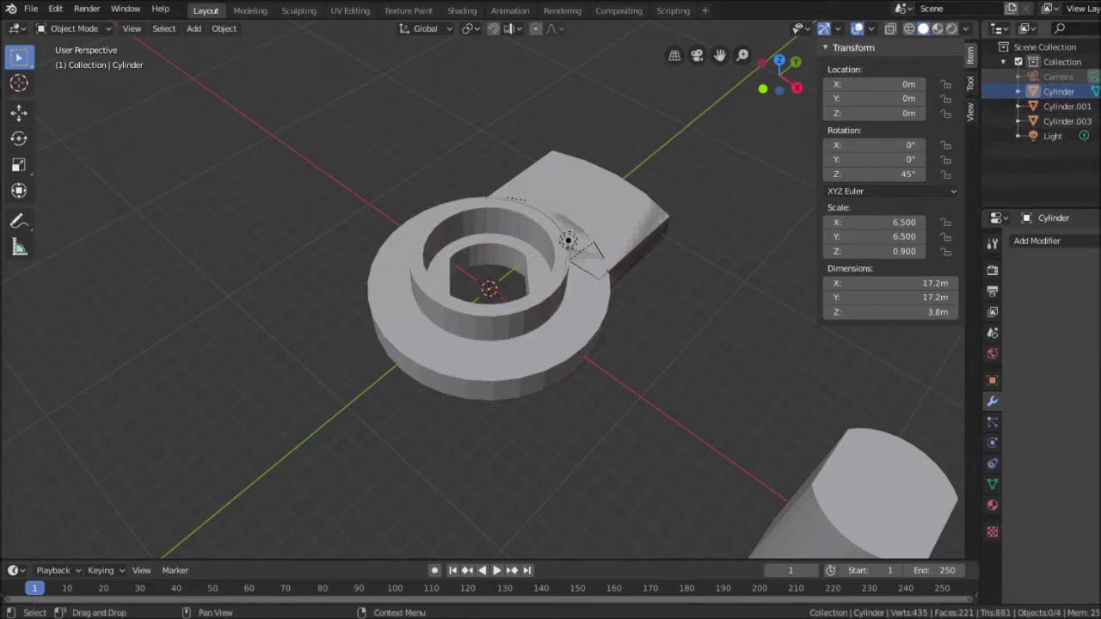
# Delete the leftover separate tab object, temporarily hiding the flange to reach it and revealing the flange again.
pyautogui.press('h')
pyautogui.click(597, 219)
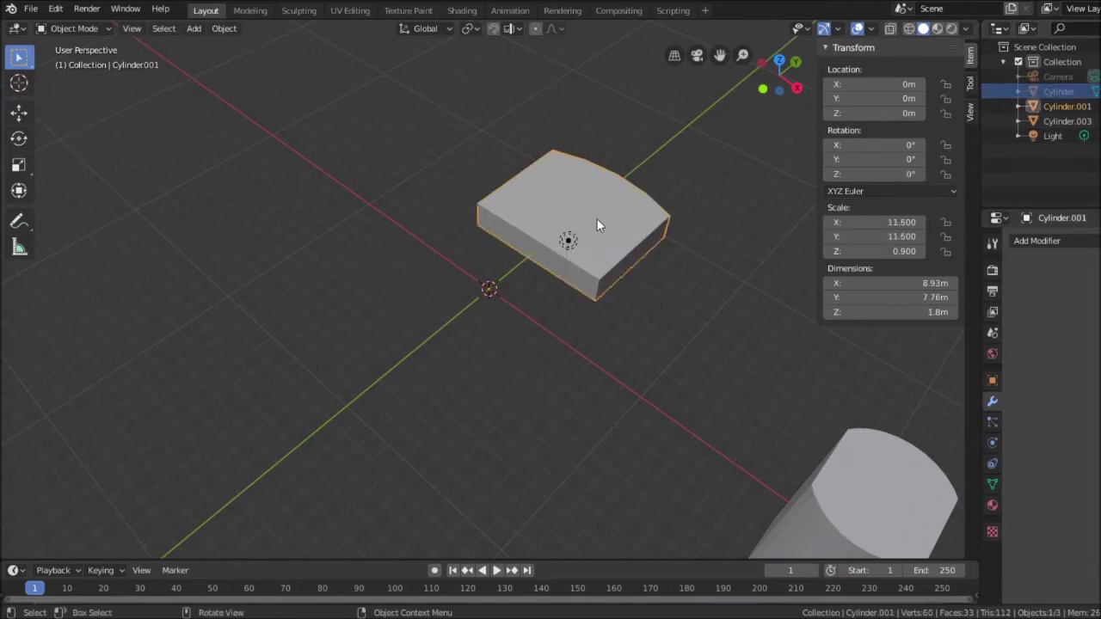
pyautogui.press('Delete')
pyautogui.hotkey('alt', 'h')
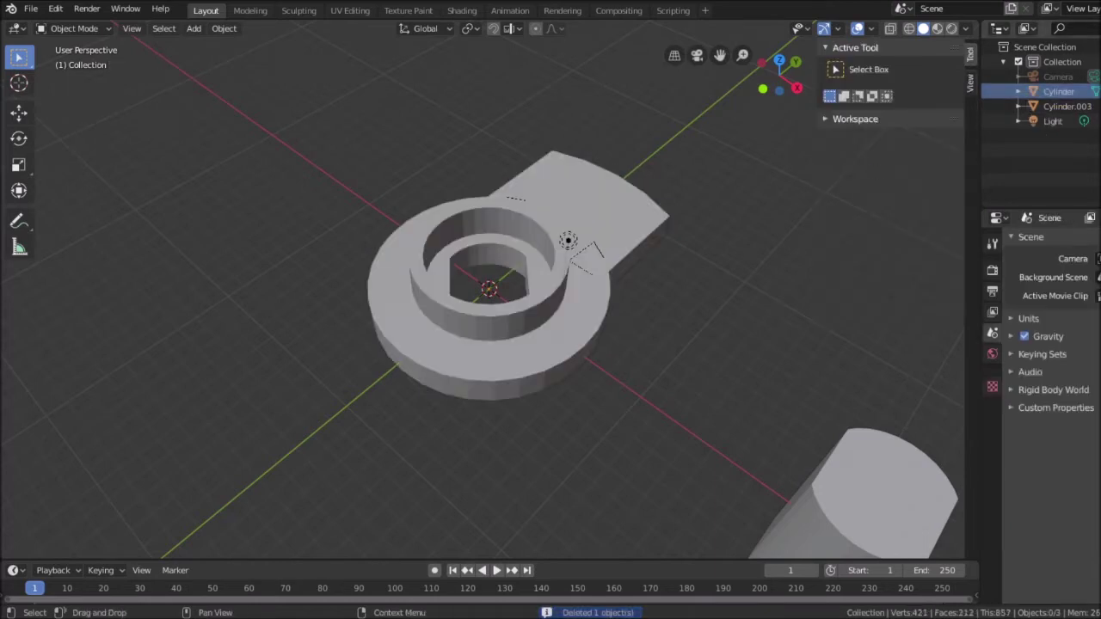
# Inspect the merged flange and tab, the shaft recess and the joint between them from above and from the side.
pyautogui.moveTo(712, 279); pyautogui.dragTo(651, 324, button='middle')
pyautogui.scroll(4, 611, 307)
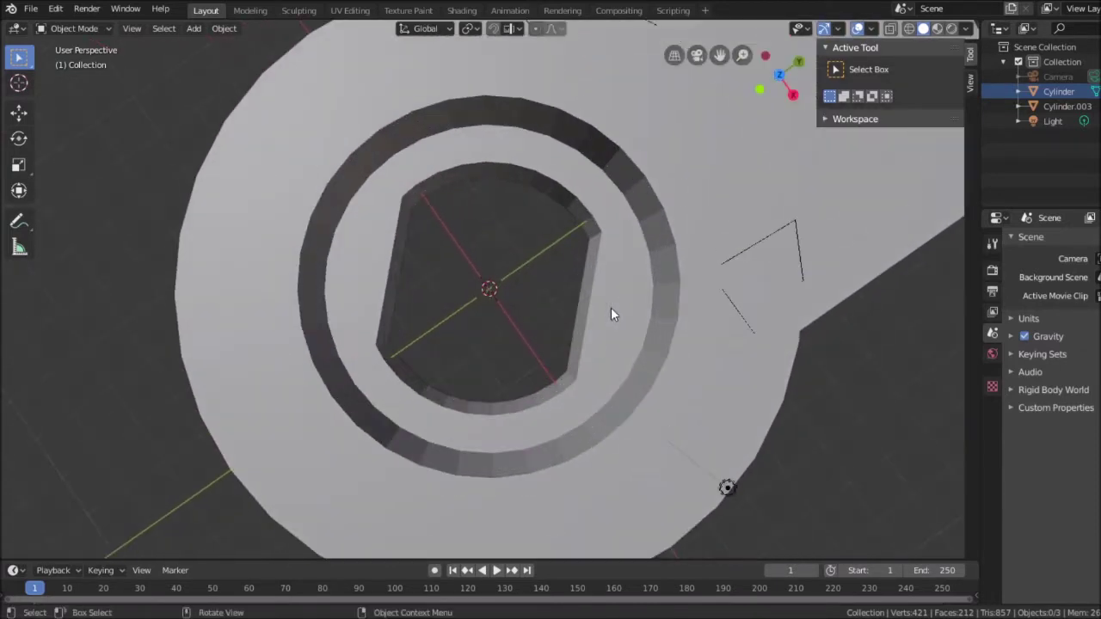
pyautogui.scroll(-3, 611, 307)
pyautogui.moveTo(749, 362); pyautogui.dragTo(630, 220, button='middle')
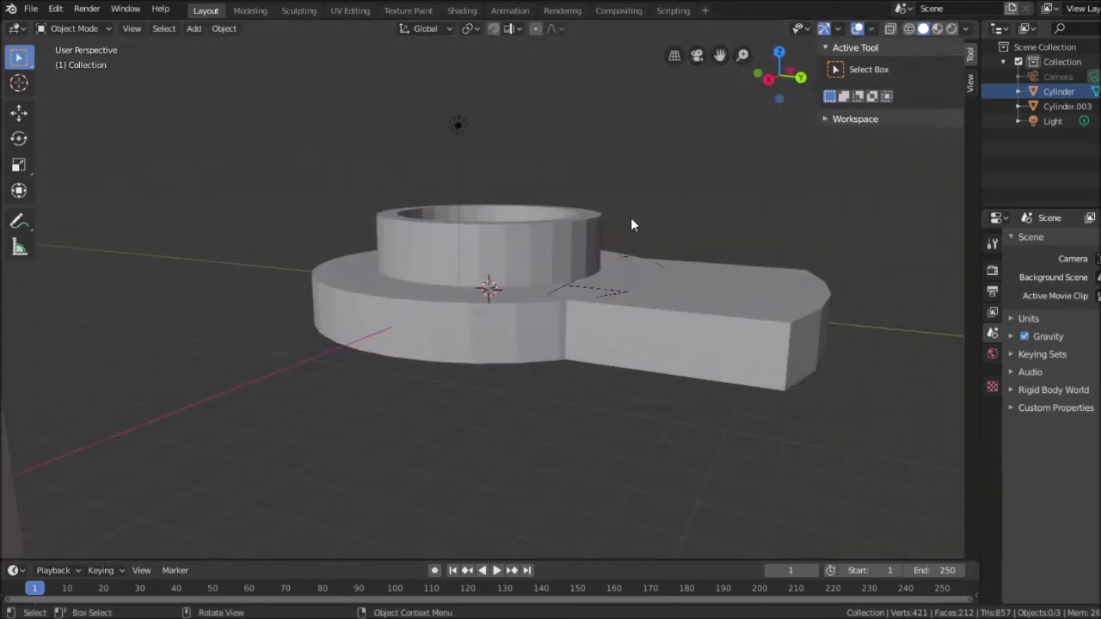
pyautogui.scroll(4, 590, 306)
pyautogui.scroll(-2, 603, 304)
pyautogui.scroll(1, 608, 305)
pyautogui.moveTo(740, 361); pyautogui.dragTo(838, 423, button='middle')
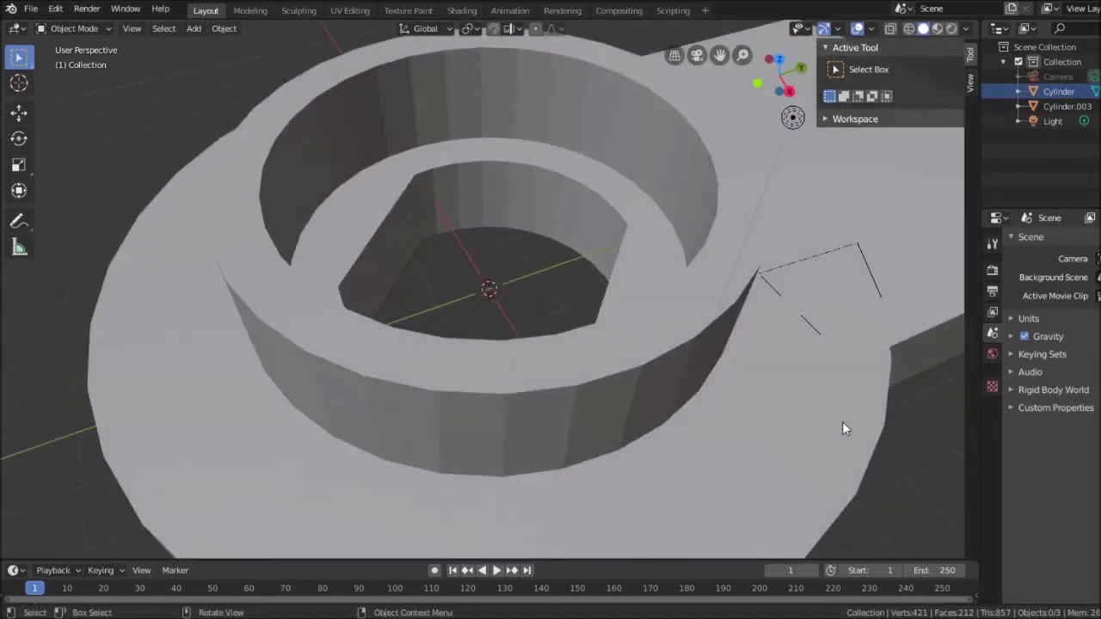
pyautogui.scroll(-3, 842, 422)
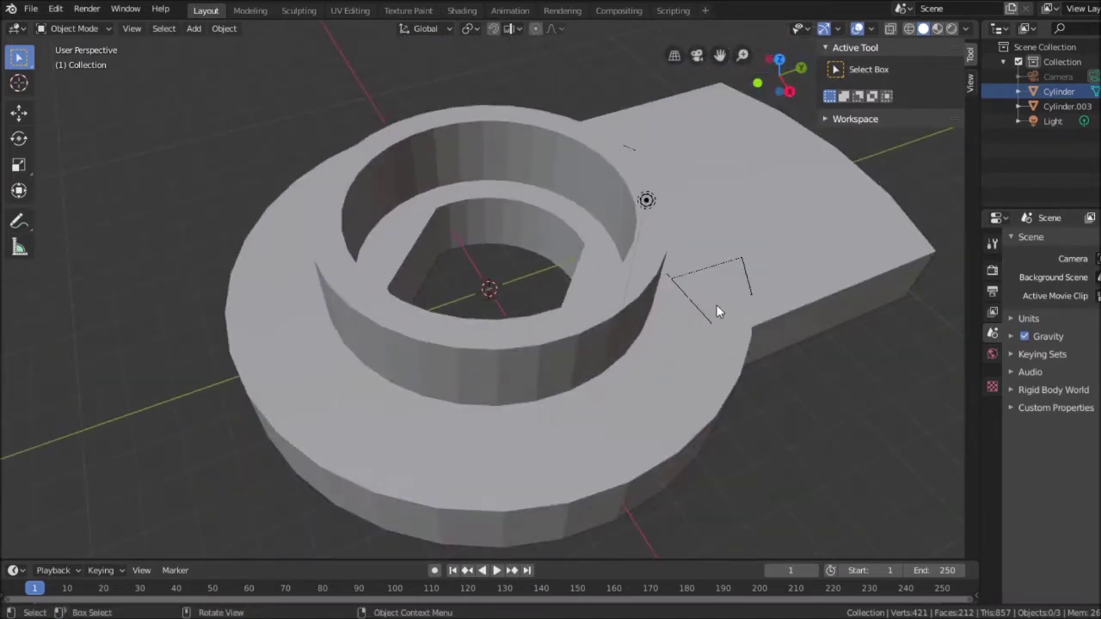
# Enter Edit Mode on the flange, clear the selection and examine the mesh around the tab joint from above and below.
pyautogui.press('Tab')
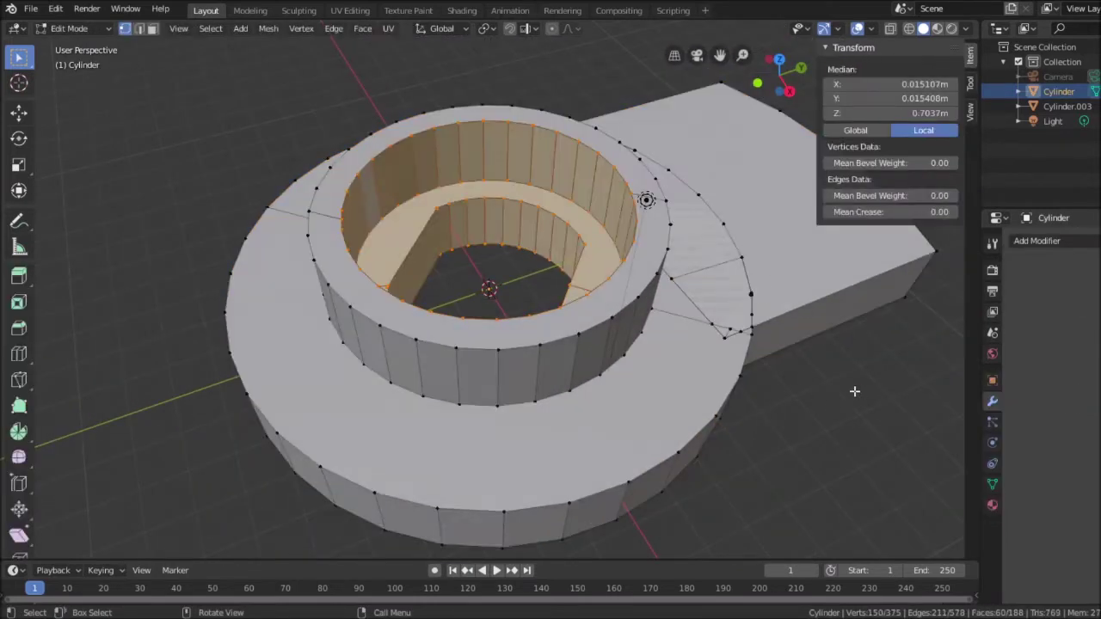
pyautogui.scroll(2, 851, 380)
pyautogui.scroll(2, 827, 395)
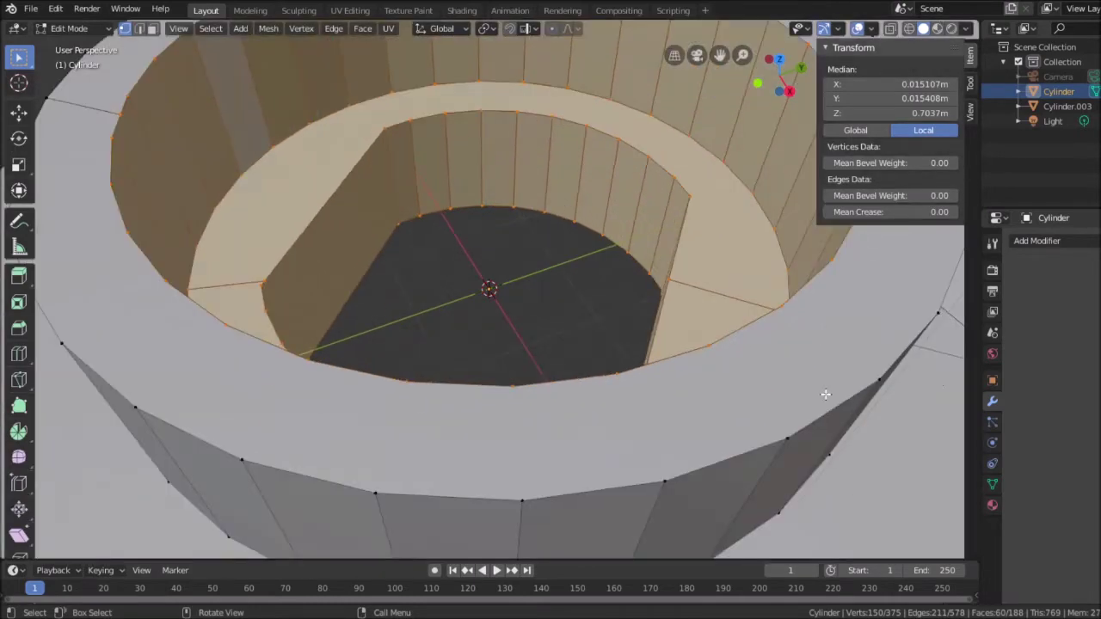
pyautogui.scroll(-6, 827, 395)
pyautogui.click(872, 404)
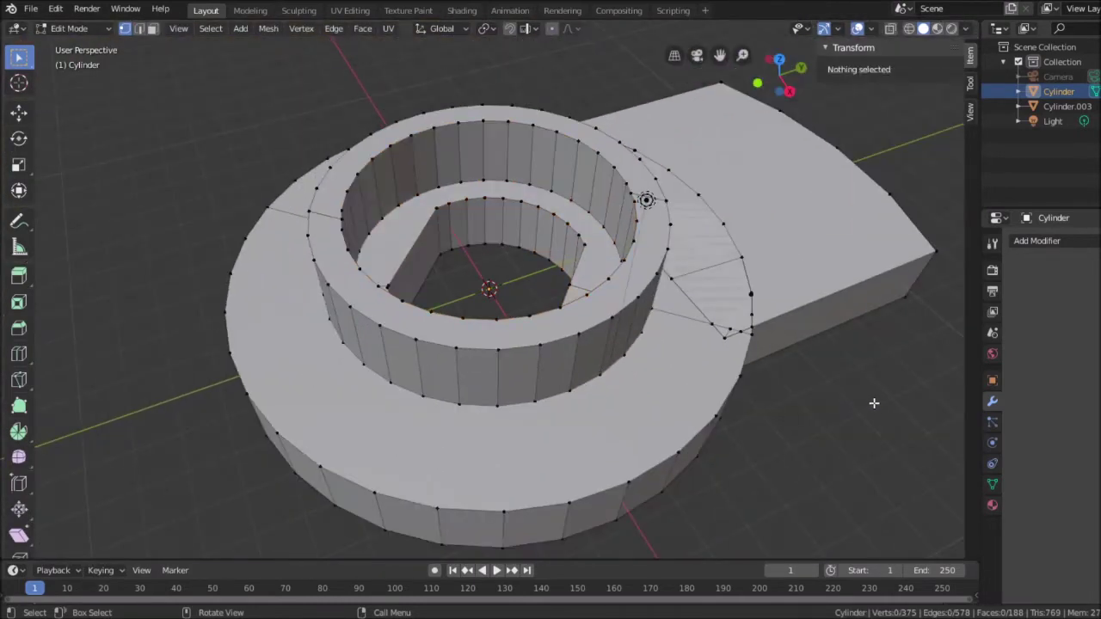
pyautogui.moveTo(821, 386); pyautogui.dragTo(614, 358, button='middle')
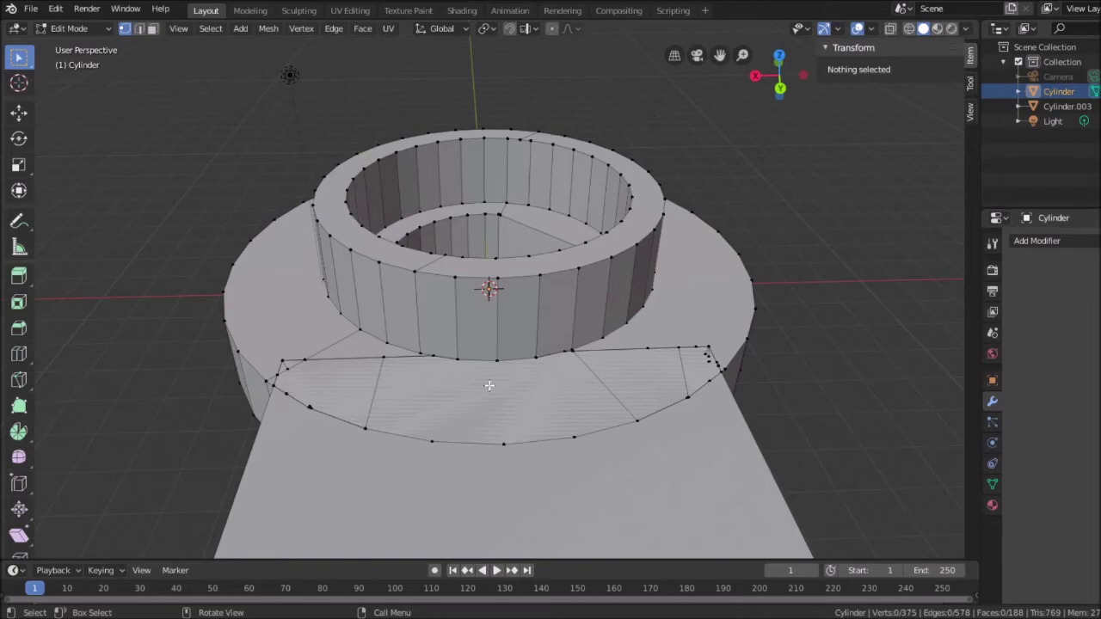
pyautogui.moveTo(824, 365); pyautogui.dragTo(773, 422, button='middle')
pyautogui.scroll(-2, 791, 388)
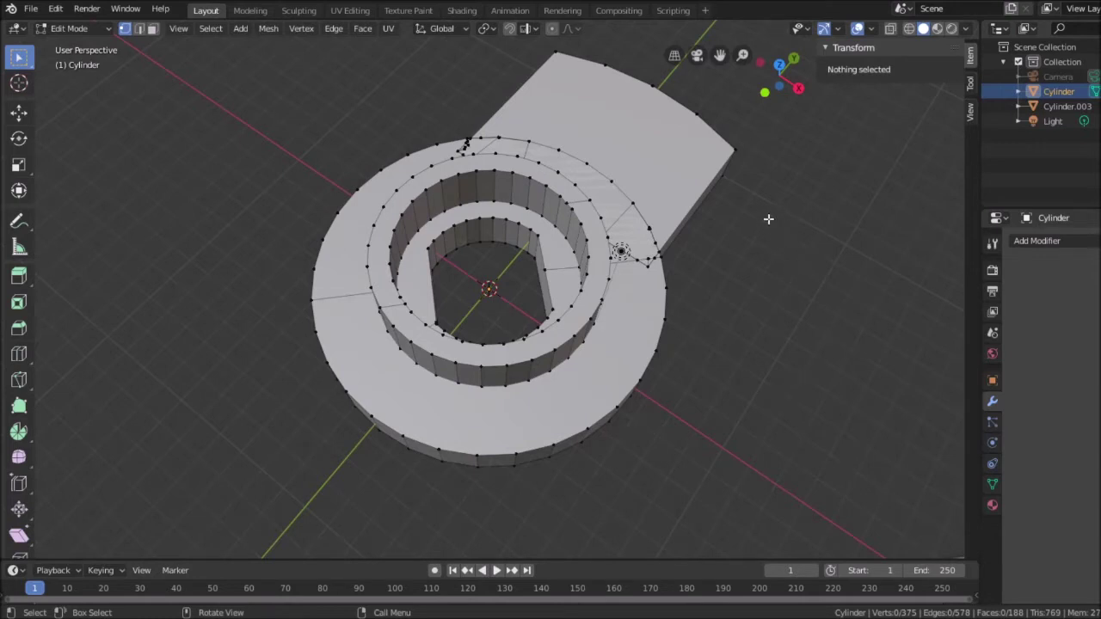
pyautogui.moveTo(831, 236); pyautogui.dragTo(701, 95, button='middle')
pyautogui.moveTo(699, 56); pyautogui.dragTo(755, 254, button='middle')
pyautogui.moveTo(805, 376); pyautogui.dragTo(749, 207, button='middle')
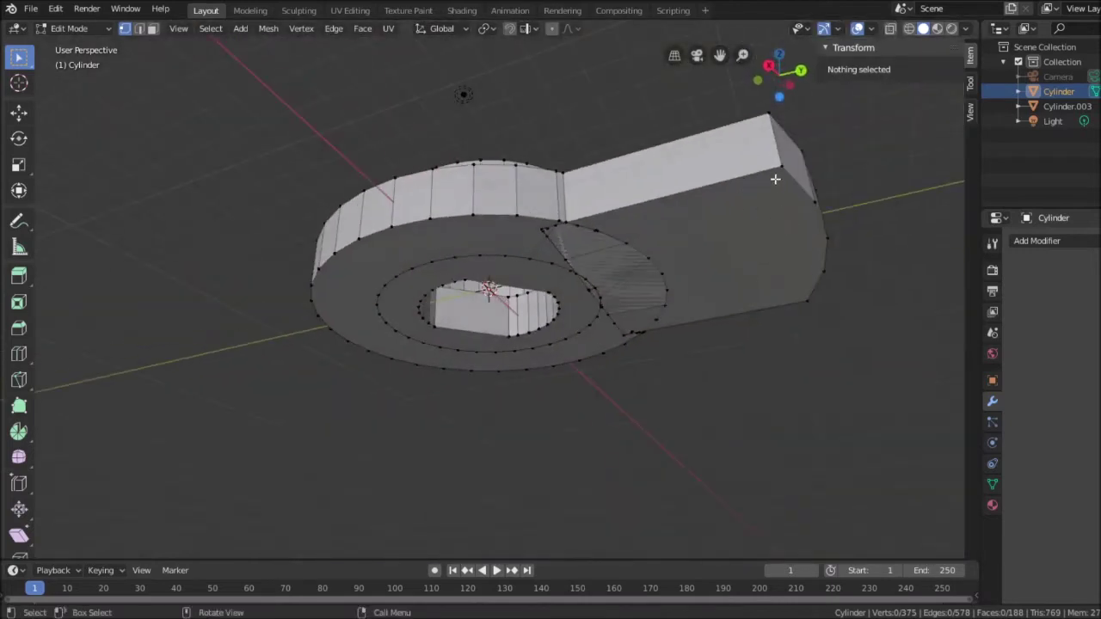
pyautogui.moveTo(891, 174); pyautogui.dragTo(895, 288, button='middle')
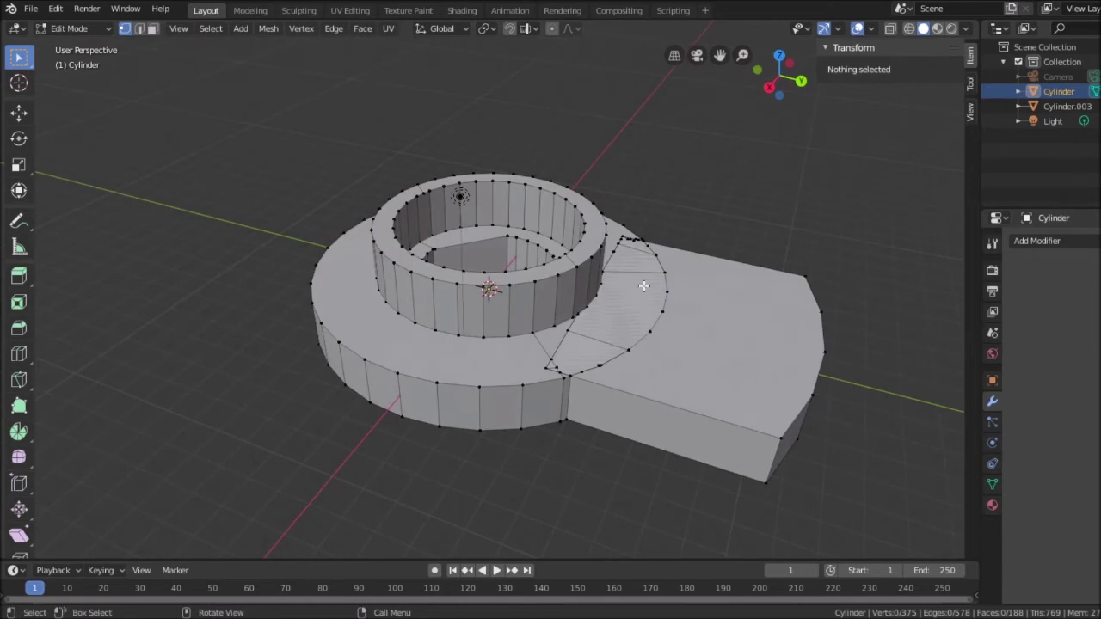
pyautogui.moveTo(868, 352); pyautogui.dragTo(833, 340, button='middle')
pyautogui.moveTo(872, 356); pyautogui.dragTo(885, 379, button='middle')
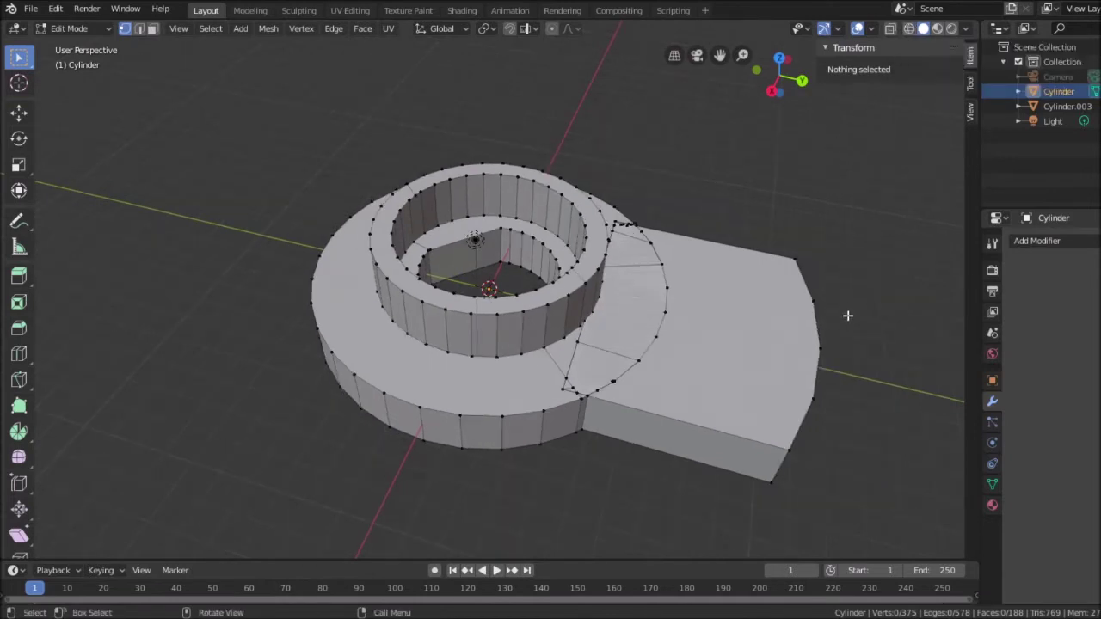
# Show the flange mesh in wireframe and select all vertices at the tab's curved outer end.
pyautogui.press('Tab')
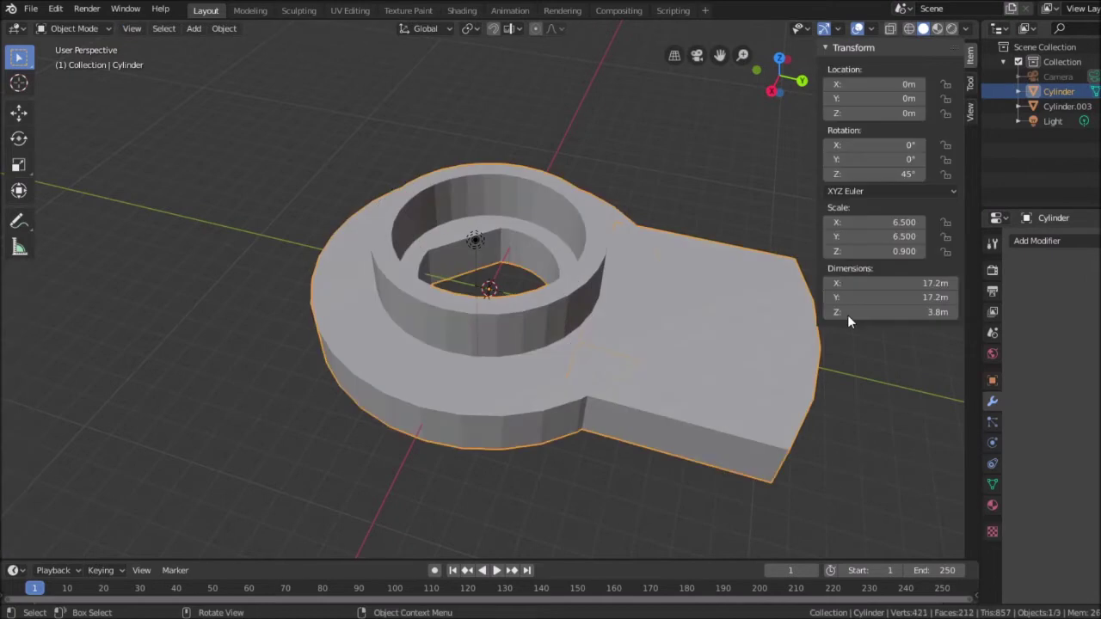
pyautogui.press('Tab')
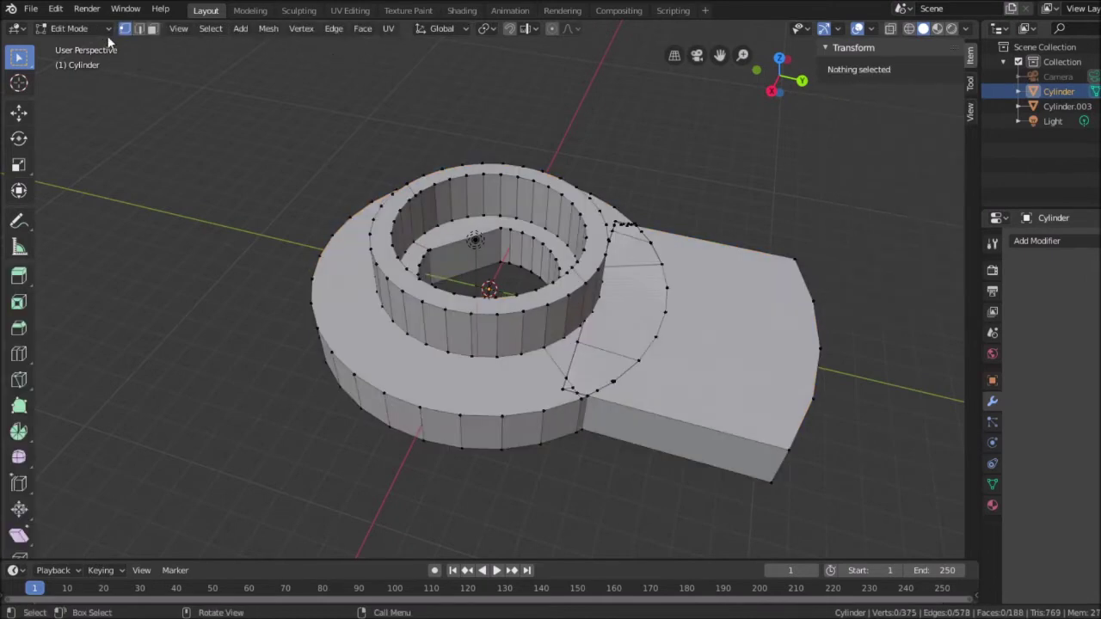
pyautogui.click(910, 29)
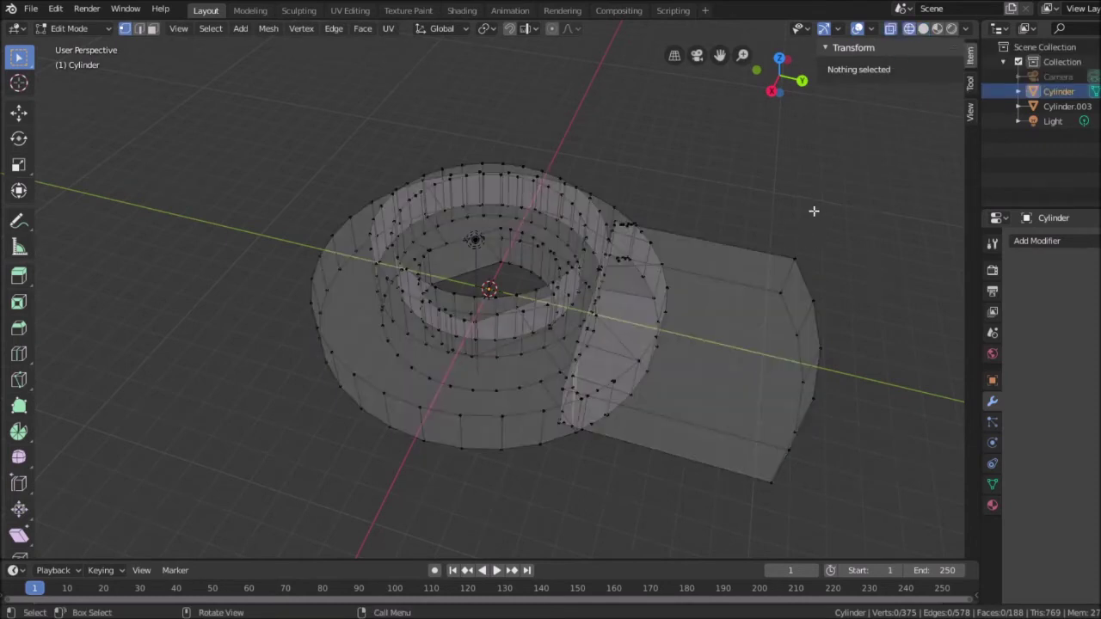
pyautogui.moveTo(747, 212); pyautogui.dragTo(845, 520)
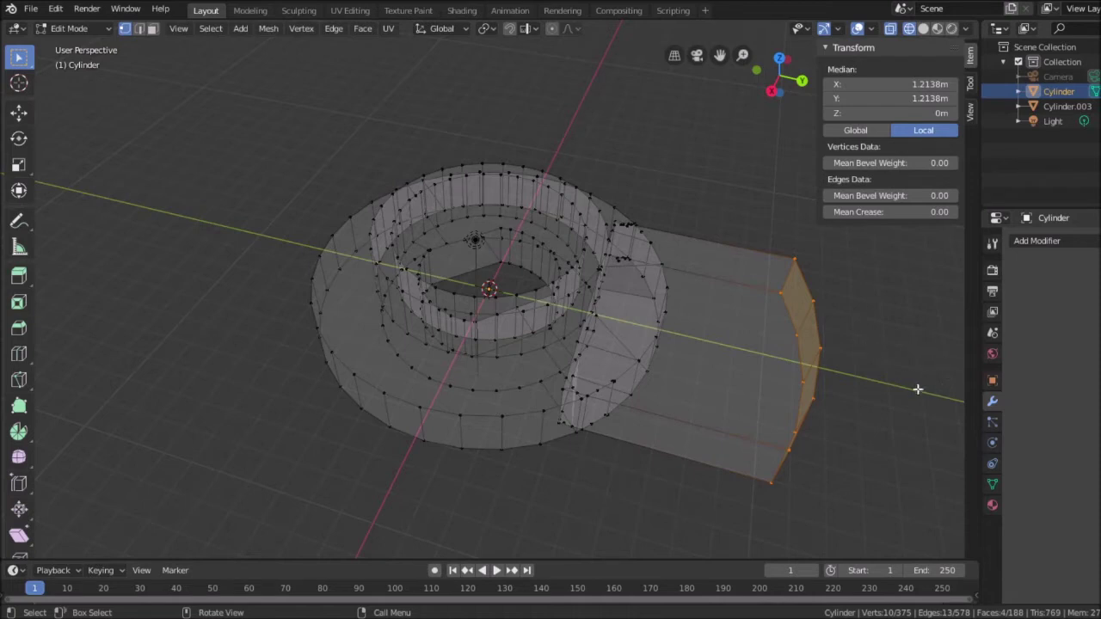
# Try to extrude the tab's curved outer end inward along the global Y axis.
pyautogui.press('e')
pyautogui.press('y')
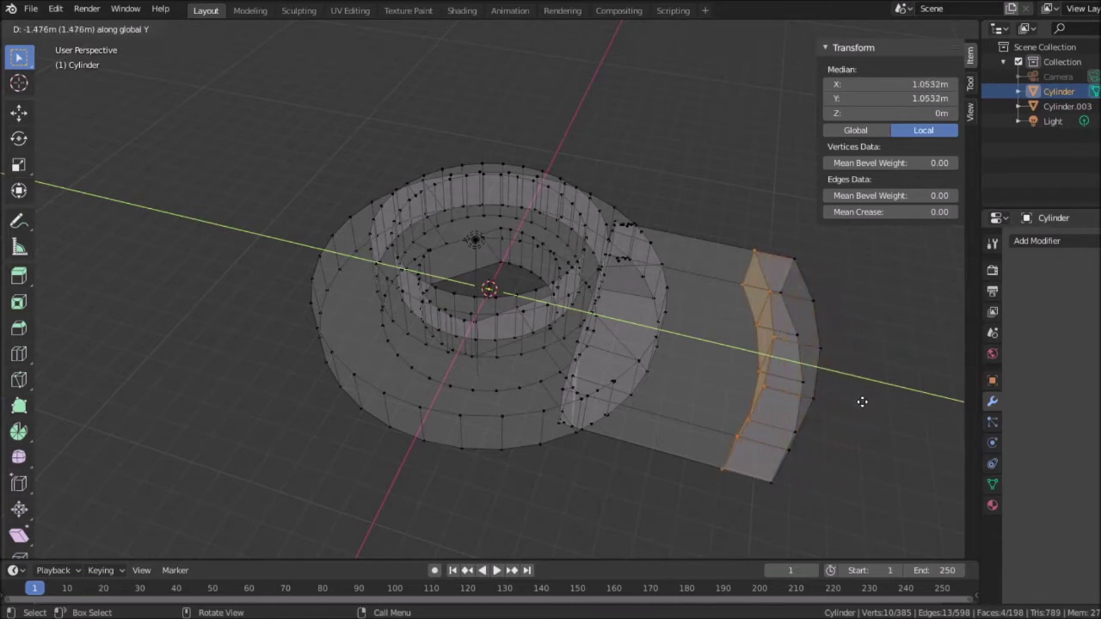
pyautogui.press('y')
pyautogui.press('y')
pyautogui.press('y')
pyautogui.rightClick(831, 373)
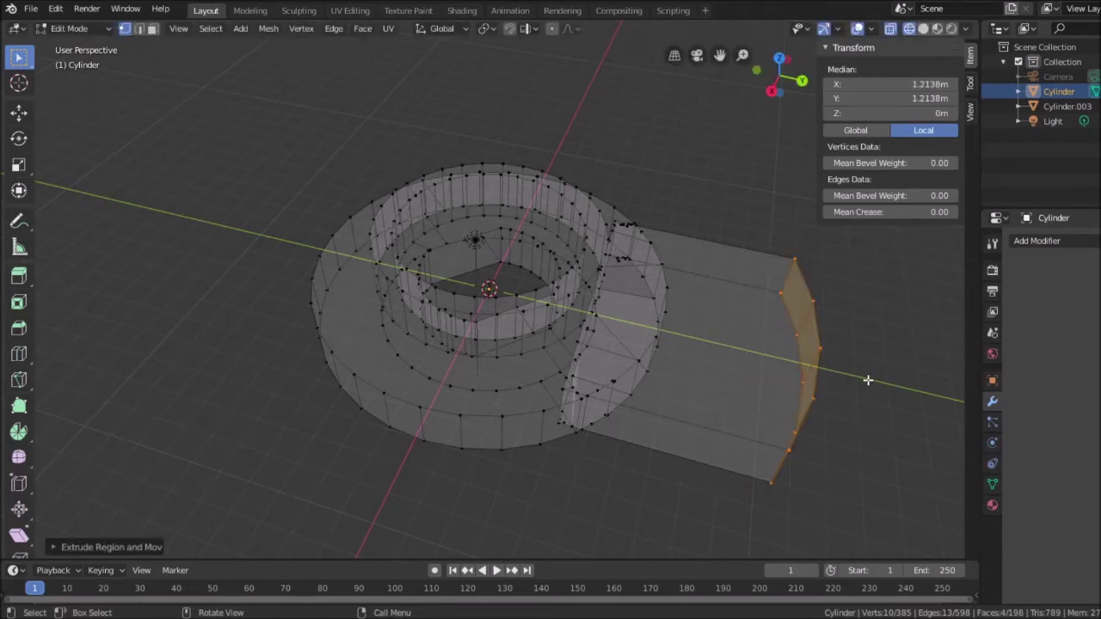
pyautogui.press('e')
pyautogui.press('y')
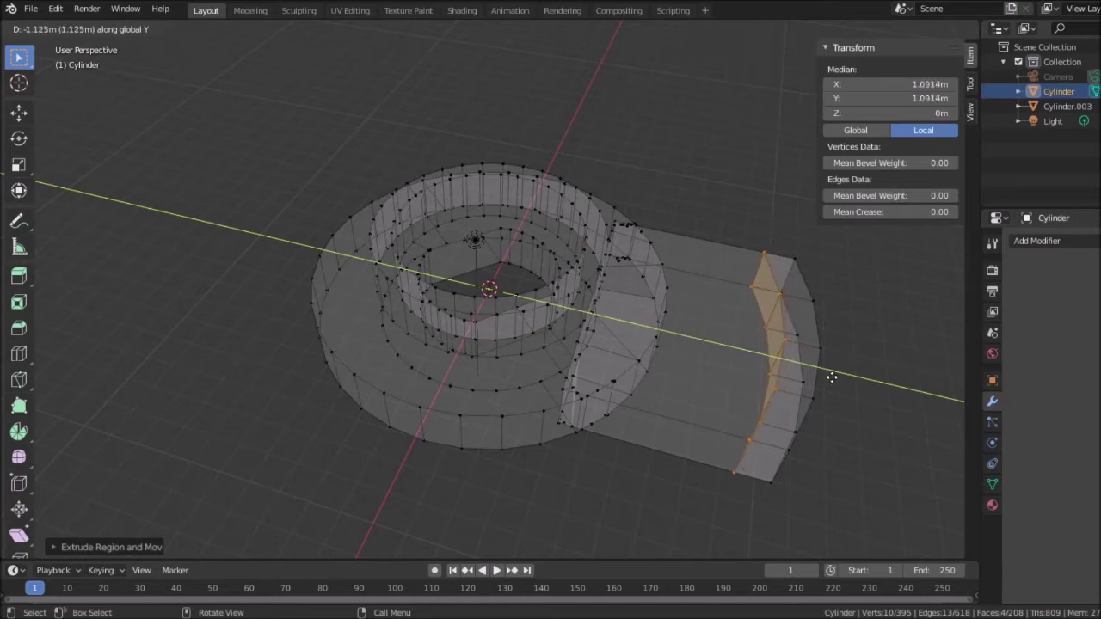
pyautogui.click(833, 376)
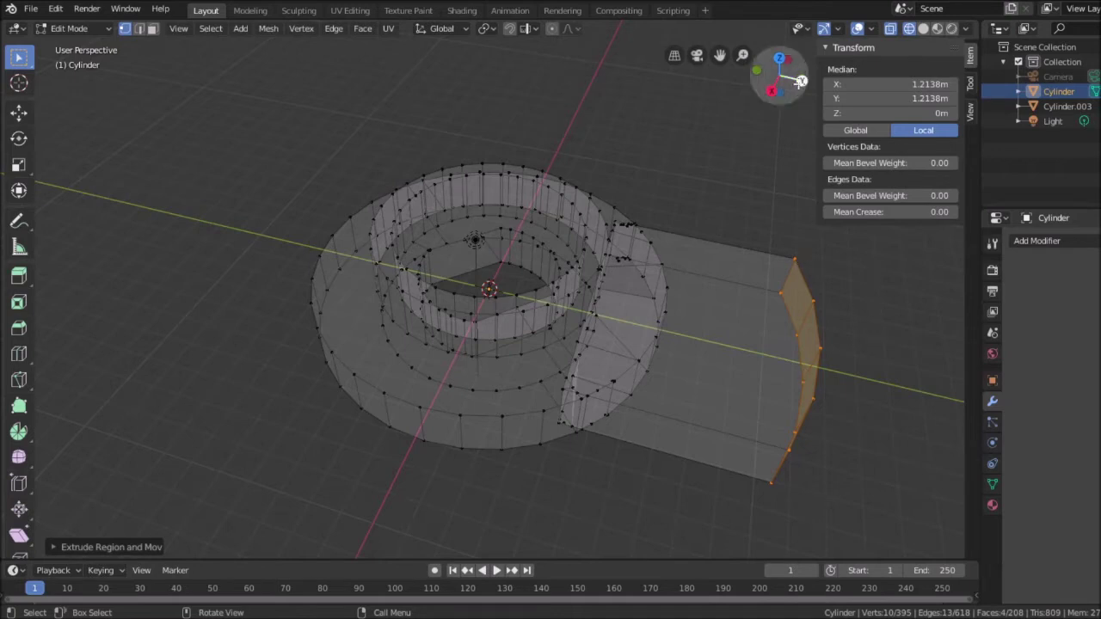
# From the top view, try again to extrude the tab's outer end toward the flange along Y.
pyautogui.click(780, 58)
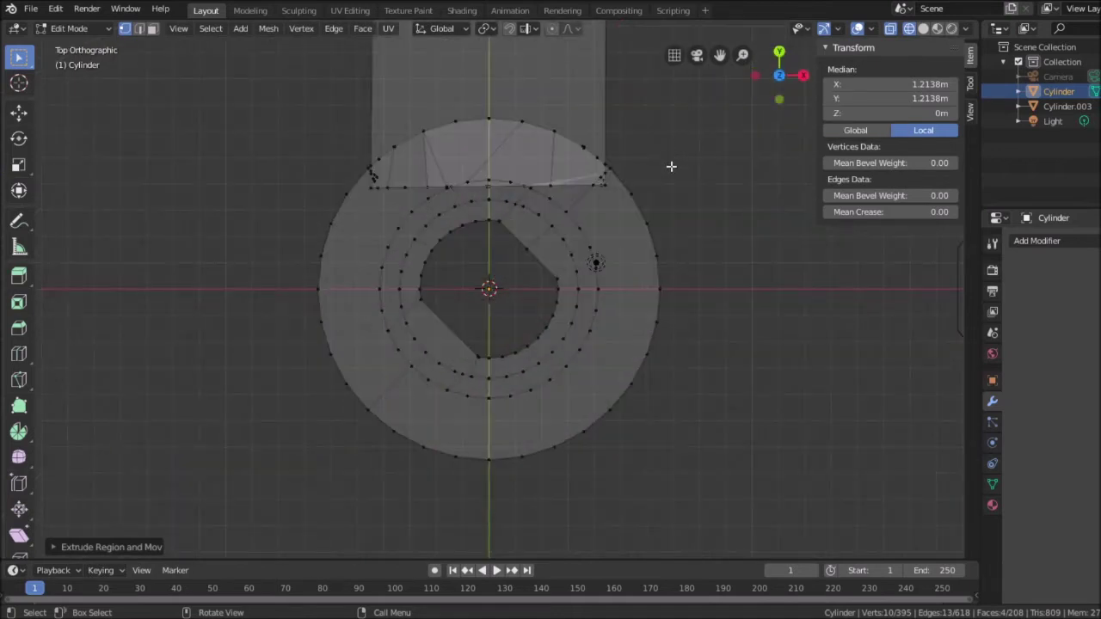
pyautogui.scroll(-2, 685, 201)
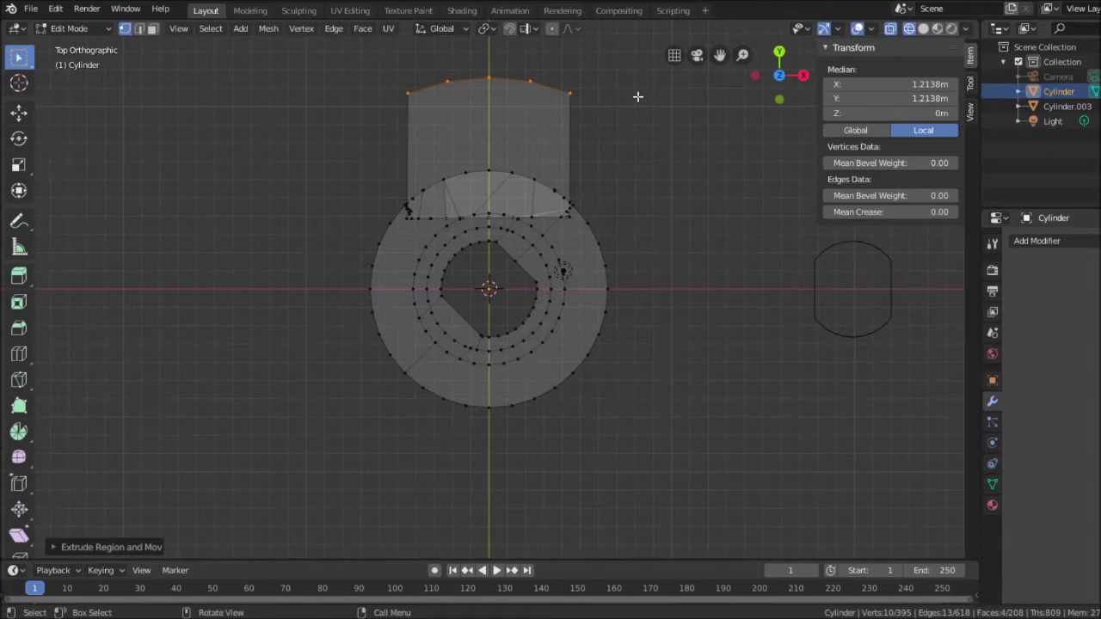
pyautogui.press('e')
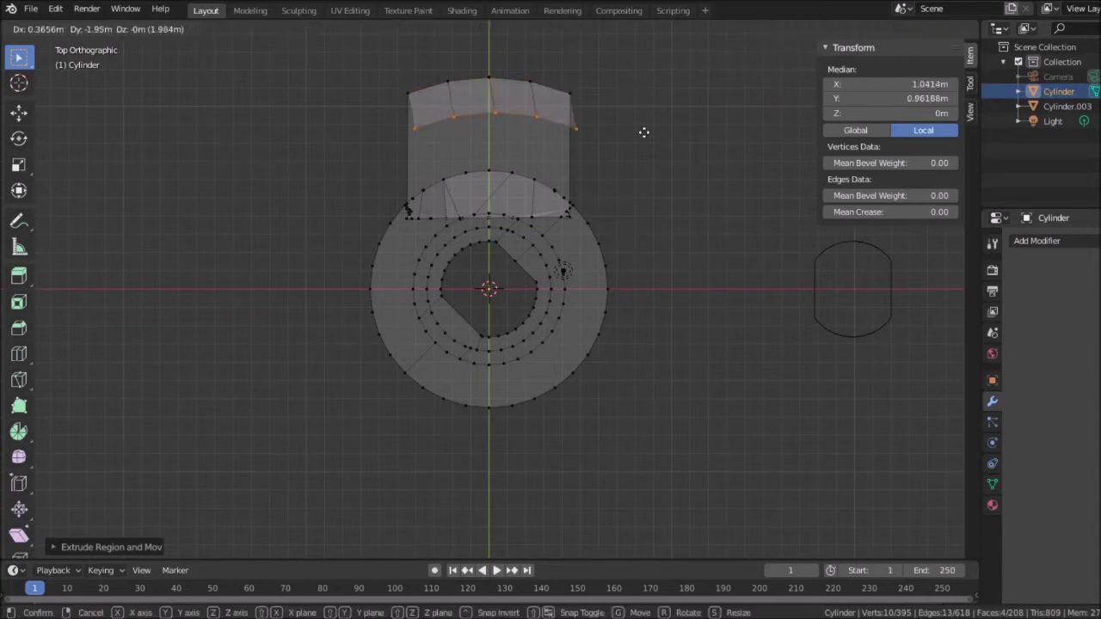
pyautogui.press('y')
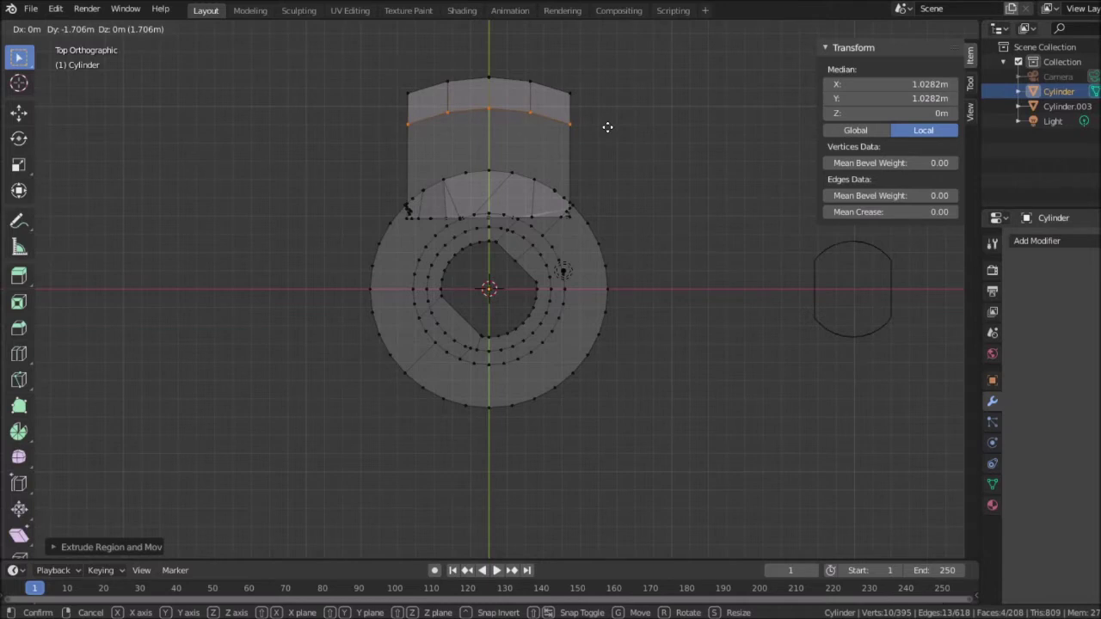
pyautogui.click(605, 124)
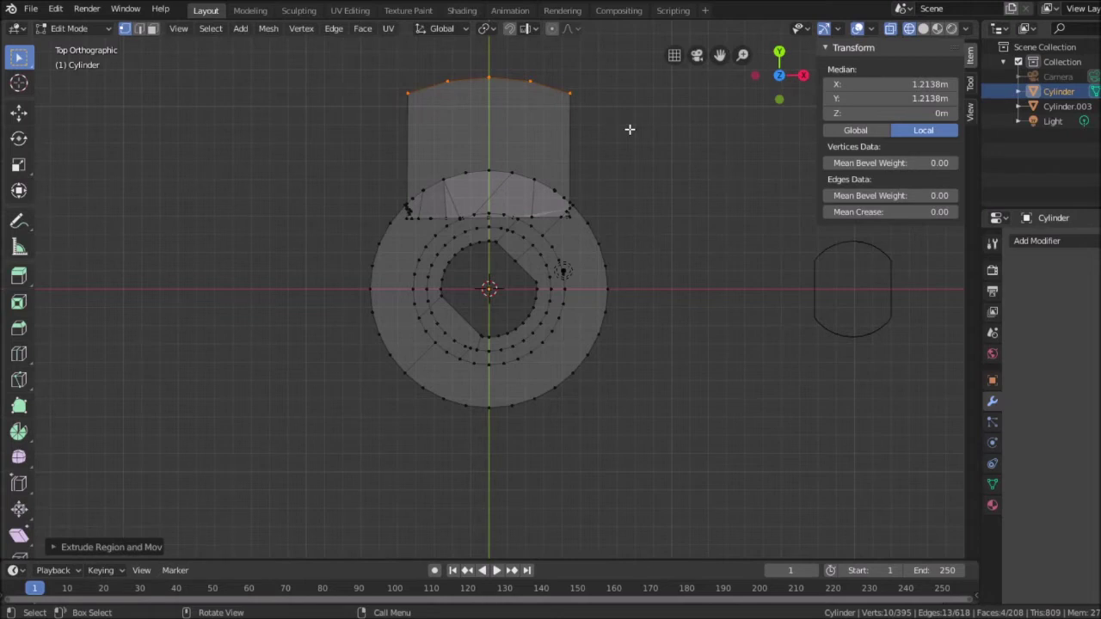
# Undo the trial extrusions of the tab's outer end.
pyautogui.press('ctrl')
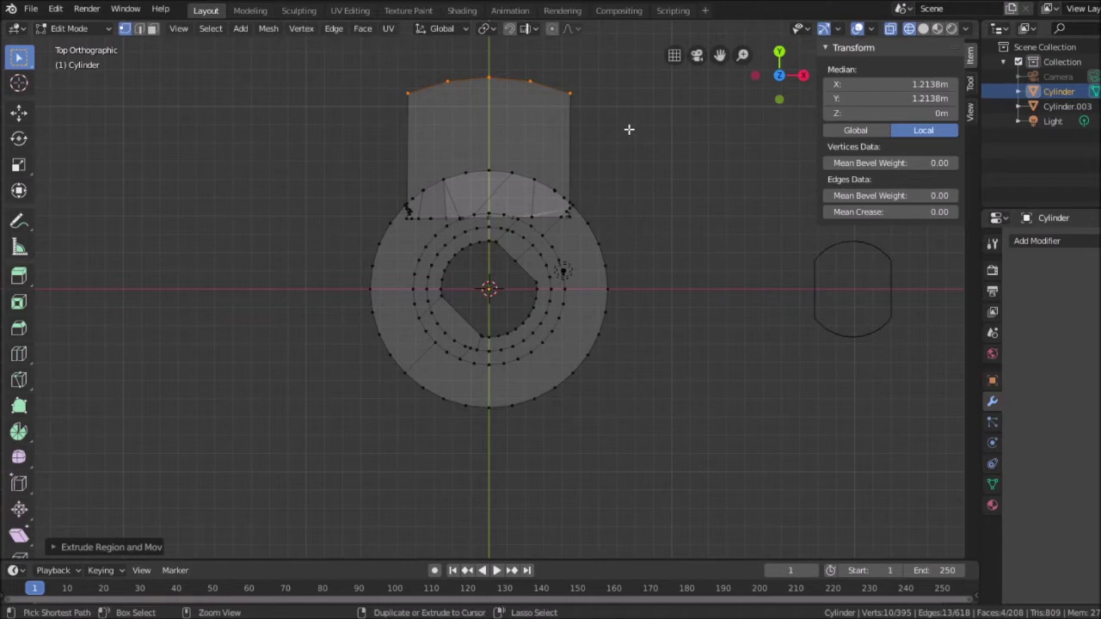
pyautogui.hotkey('ctrl', 'z')
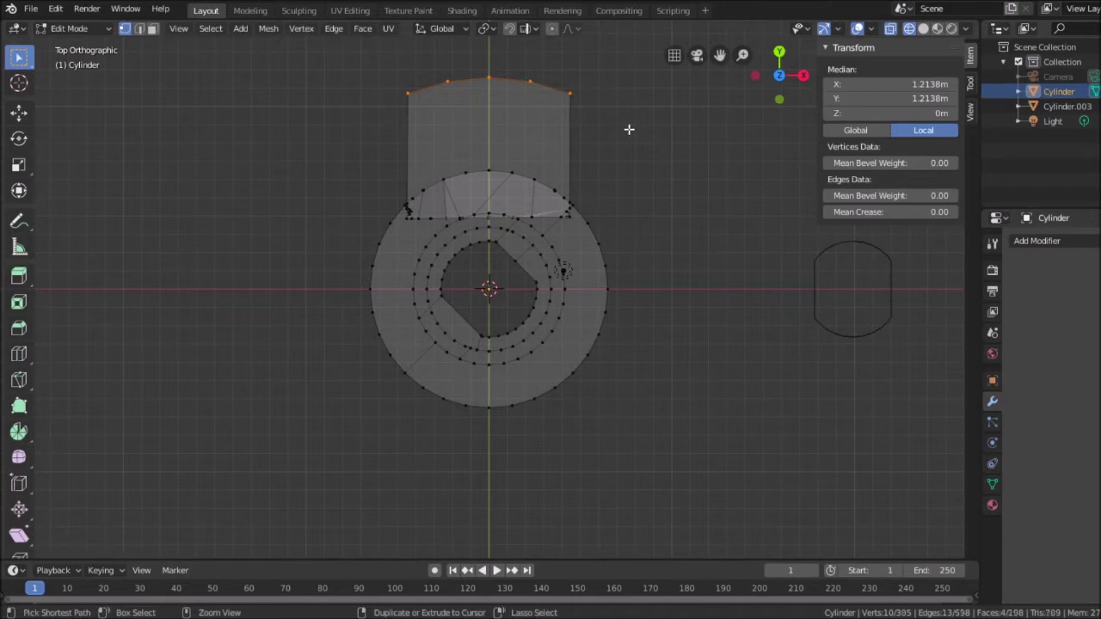
pyautogui.hotkey('ctrl', 'z')
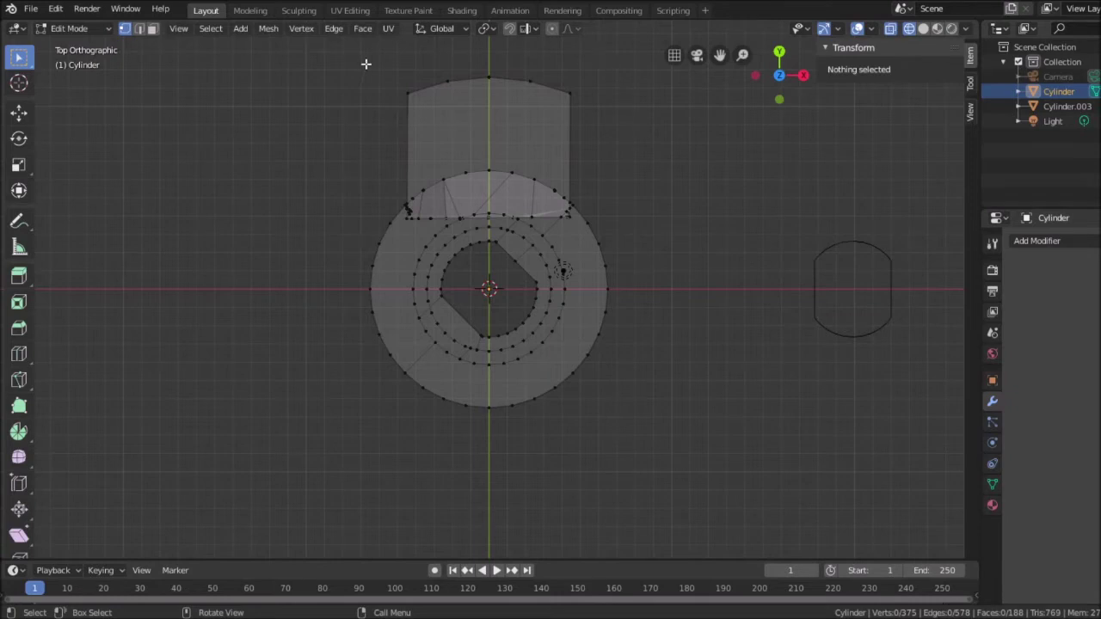
# Select all vertices at the tab's curved outer end and try to extrude them toward the flange along global Y.
pyautogui.moveTo(366, 64); pyautogui.dragTo(631, 109)
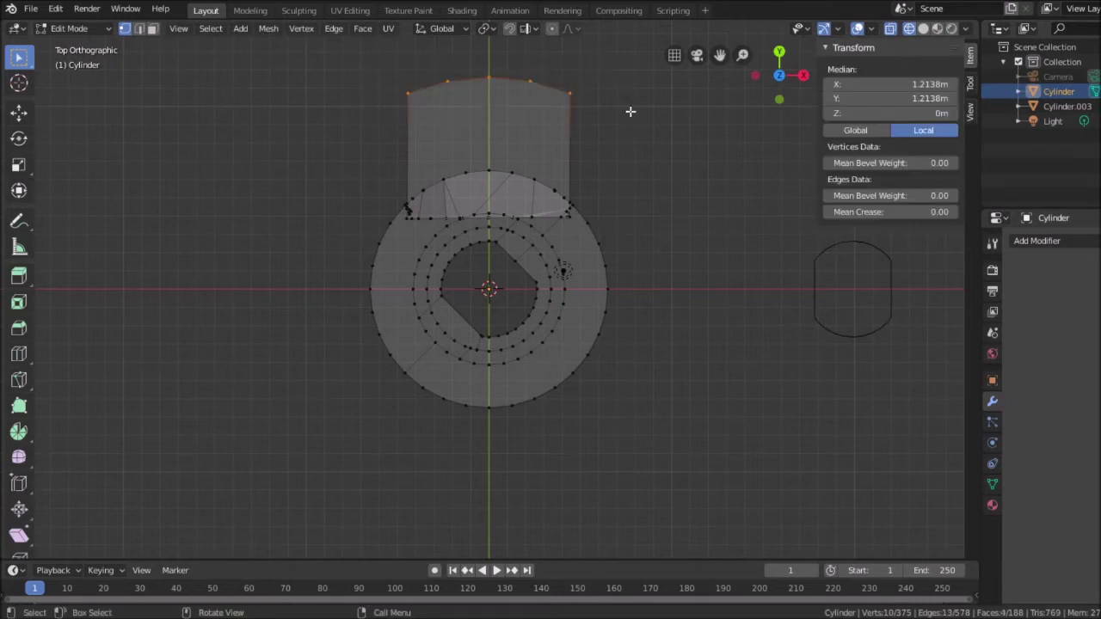
pyautogui.moveTo(677, 187); pyautogui.dragTo(649, 192, button='middle')
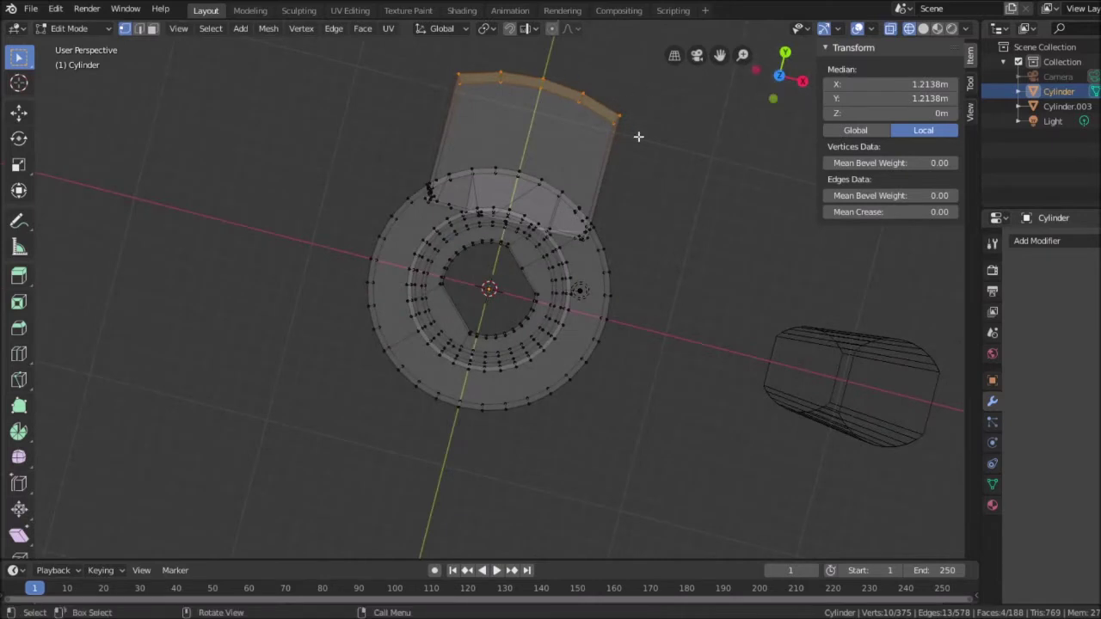
pyautogui.click(780, 76)
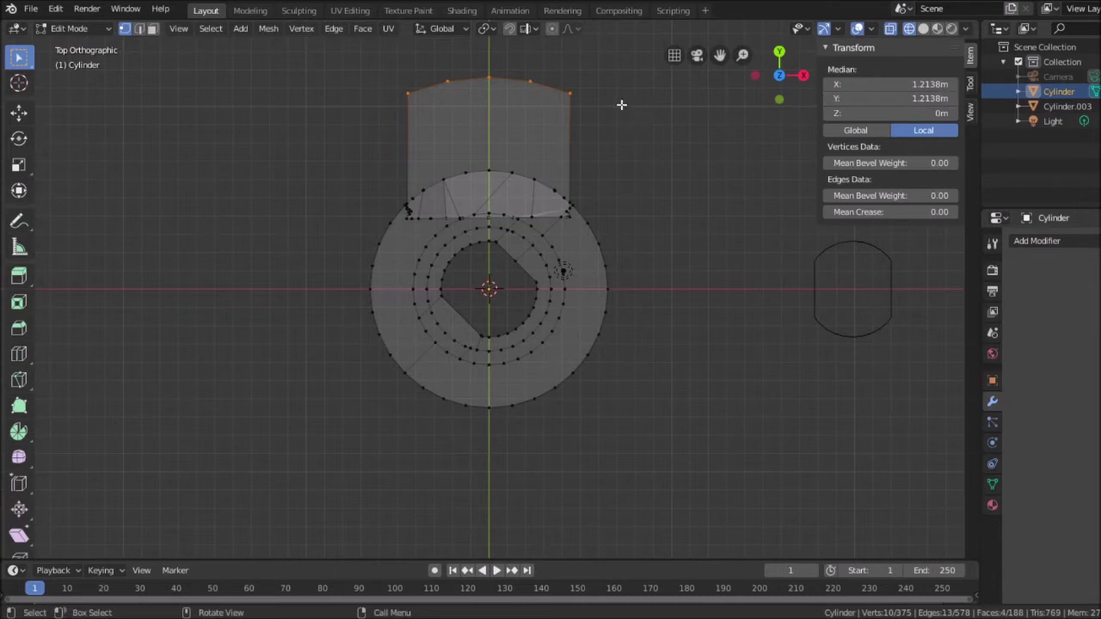
pyautogui.press('e')
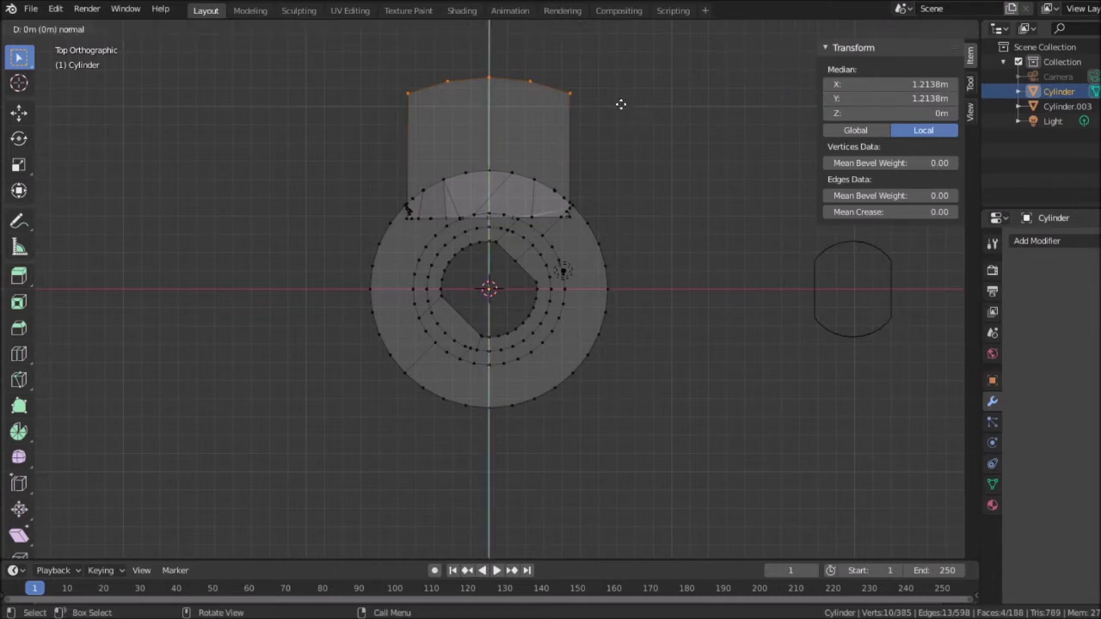
pyautogui.press('y')
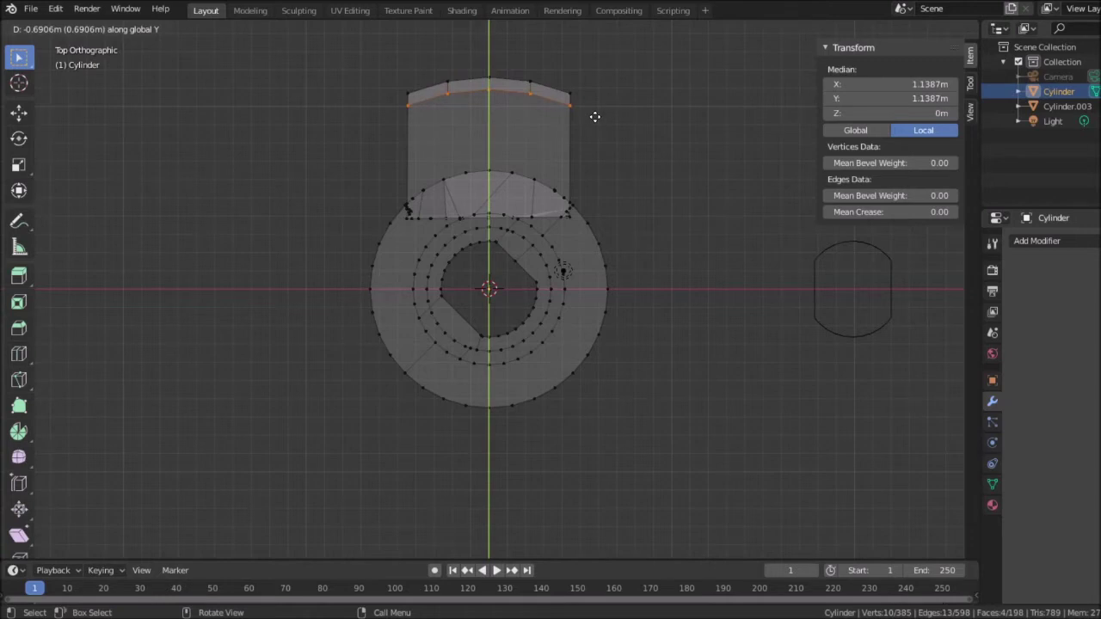
# Switch the vertex coordinates to Global and undo the trial extrusion together with its selection.
pyautogui.click(854, 129)
pyautogui.click(854, 130)
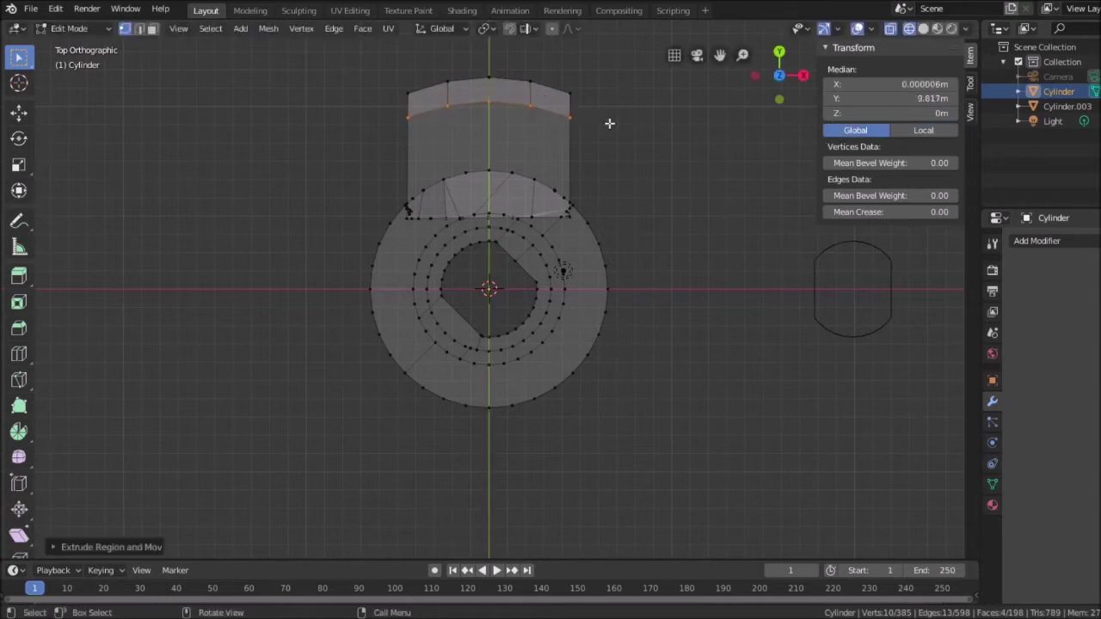
pyautogui.hotkey('ctrl', 'z')
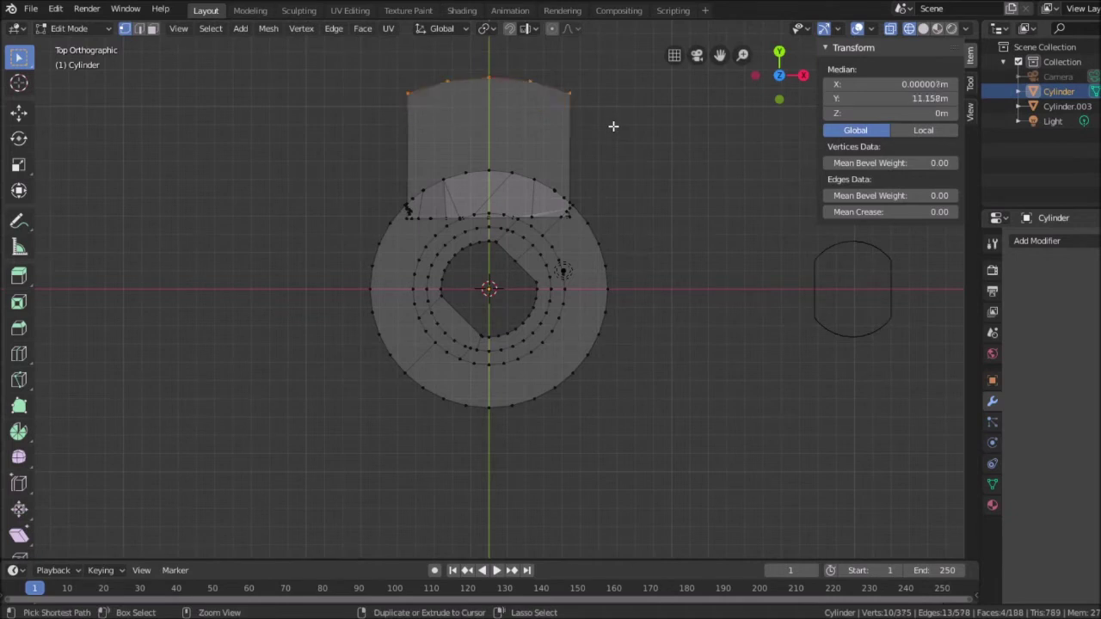
pyautogui.hotkey('ctrl', 'z')
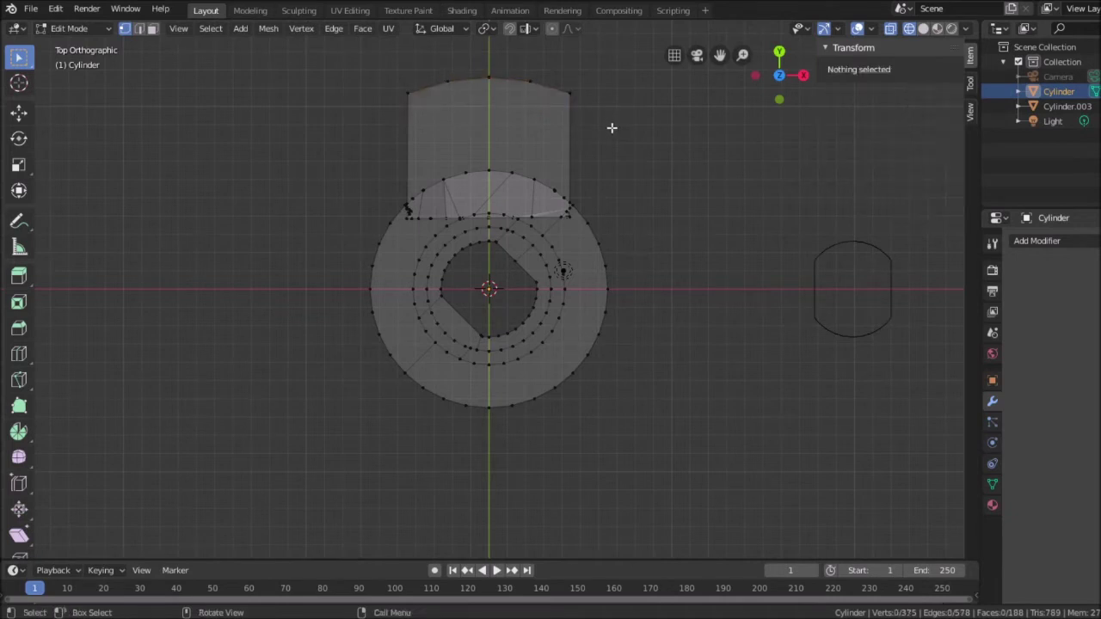
# Reselect the tab's curved outer end and try another extrusion along global Y.
pyautogui.press('b')
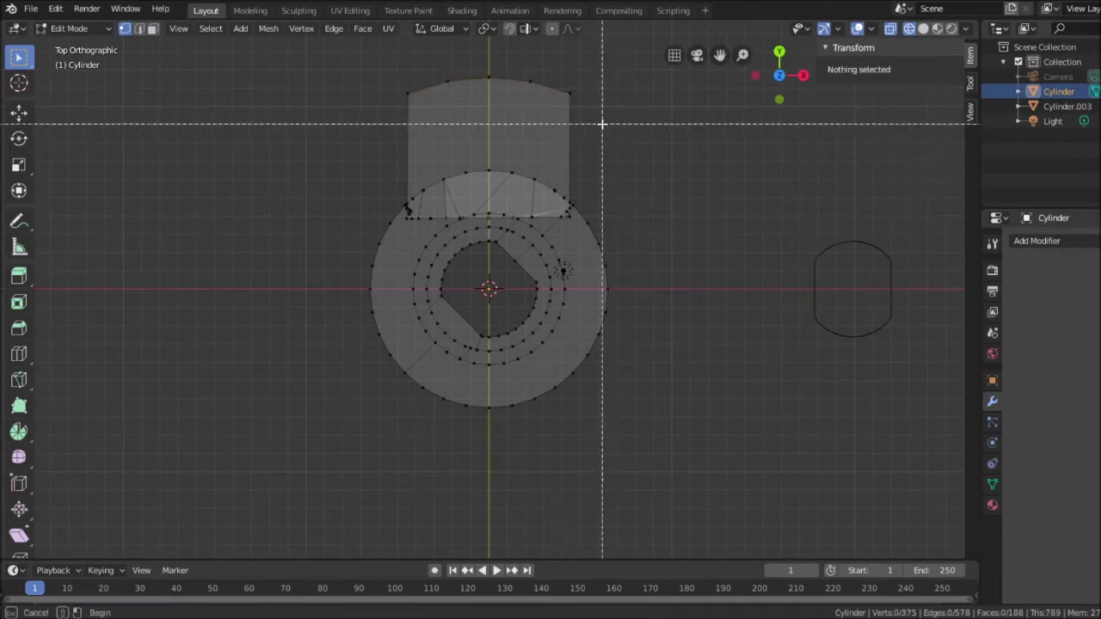
pyautogui.moveTo(391, 64); pyautogui.dragTo(602, 109)
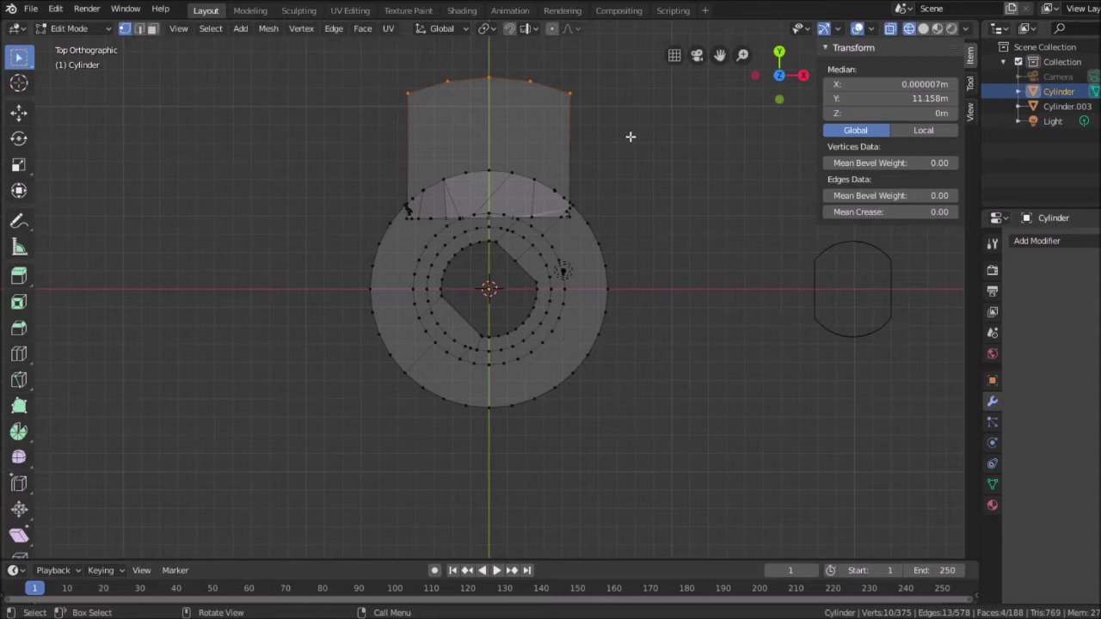
pyautogui.press('e')
pyautogui.press('y')
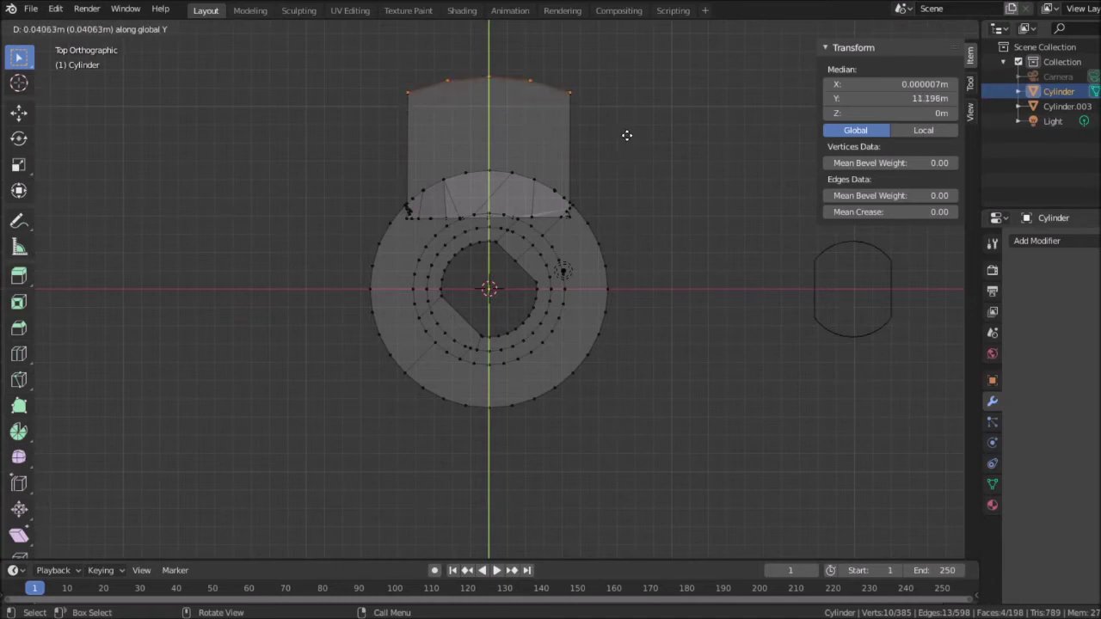
pyautogui.click(632, 135)
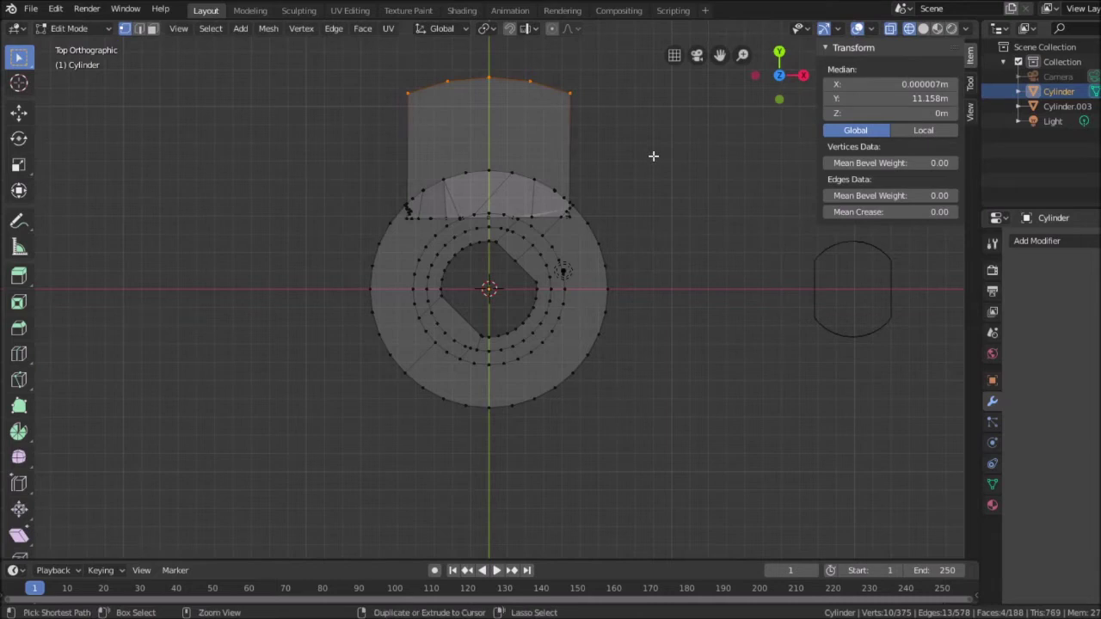
# Select the vertices at the tab's outer end again and extrude them about 0.45 m inward along global Y.
pyautogui.hotkey('alt', 'a')
pyautogui.moveTo(377, 62); pyautogui.dragTo(622, 113)
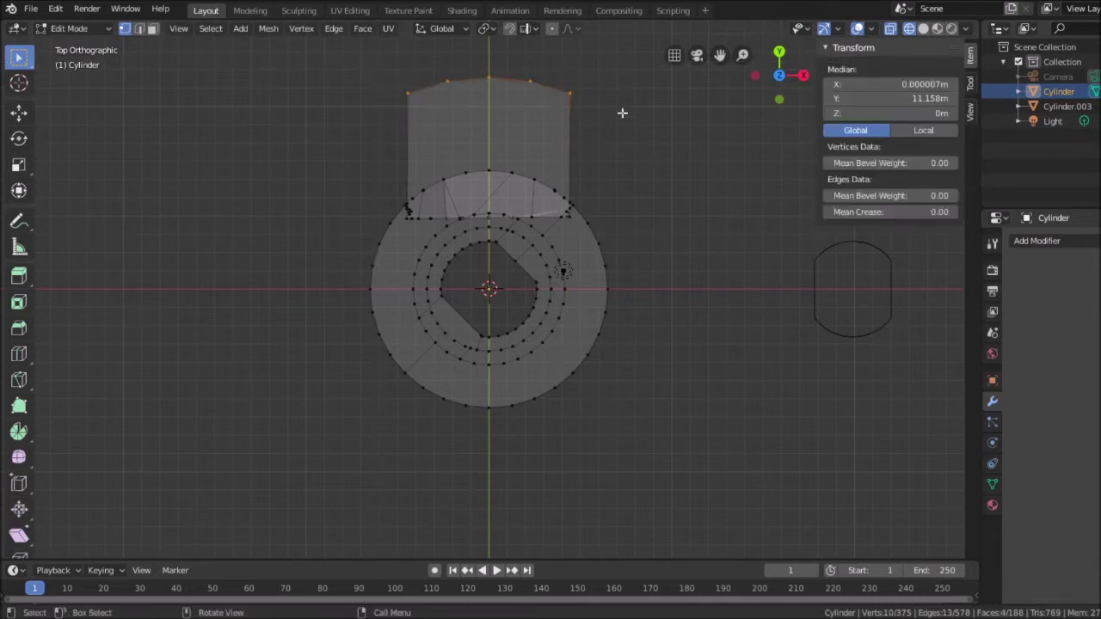
pyautogui.press('e')
pyautogui.press('y')
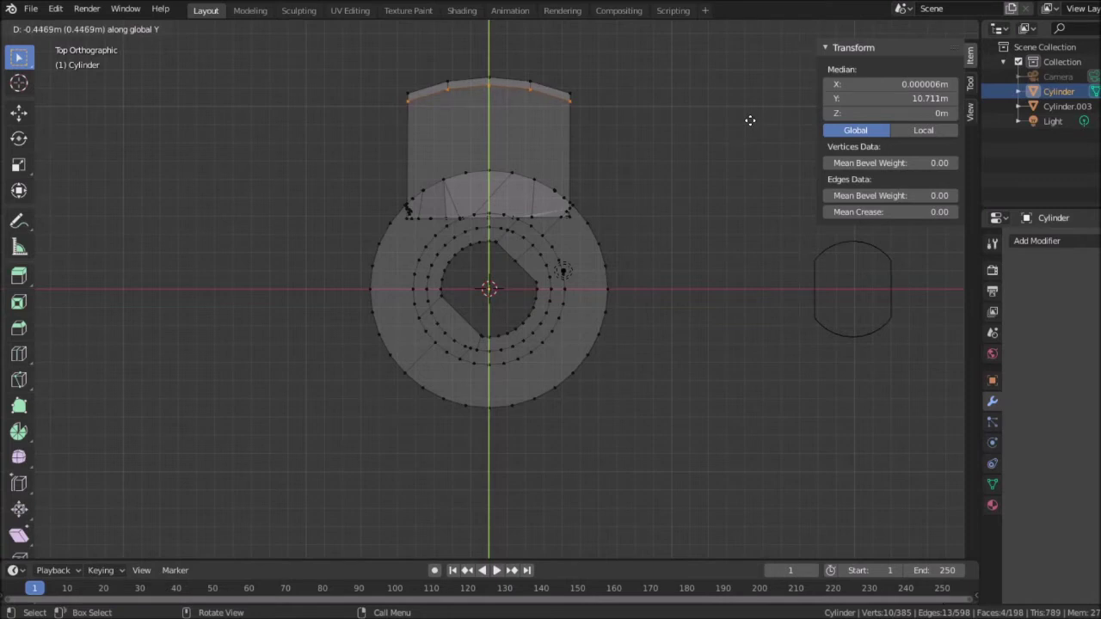
pyautogui.click(750, 121)
# Set the extruded vertices' global median Y to 10.65 m and display the model in solid shading.
pyautogui.click(914, 98)
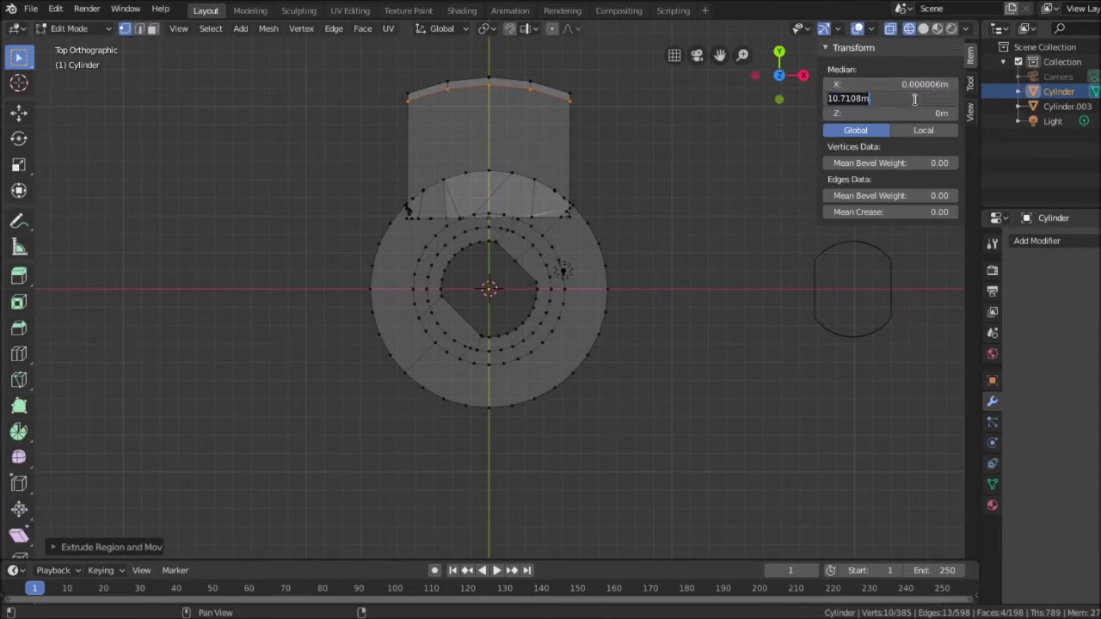
pyautogui.write('10.65')
pyautogui.press('Tab')
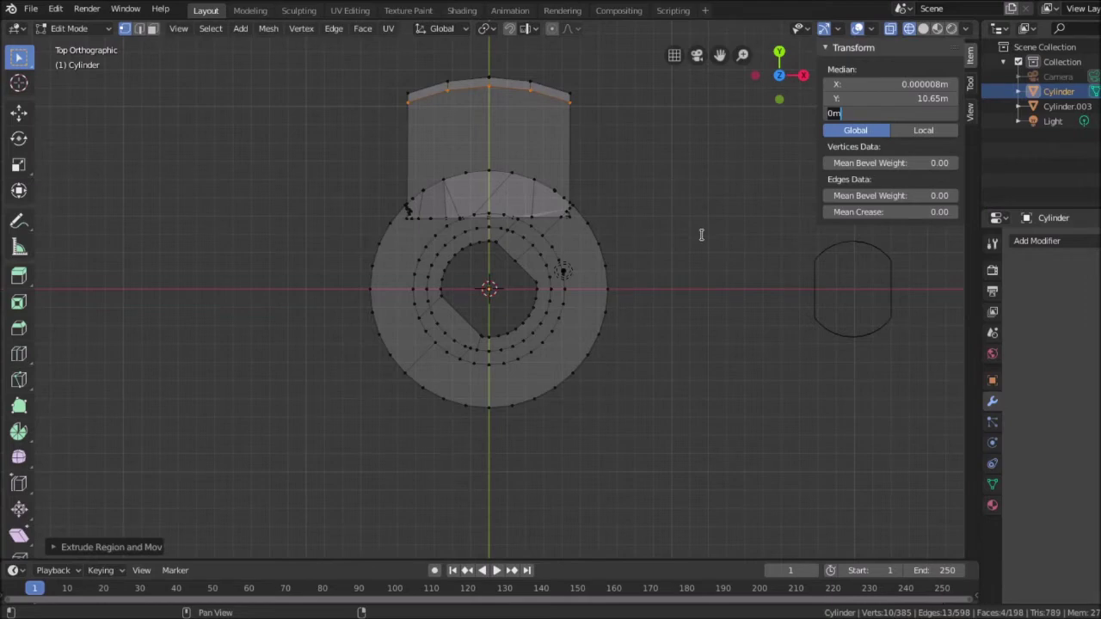
pyautogui.press('Return')
pyautogui.moveTo(705, 236); pyautogui.dragTo(710, 117, button='middle')
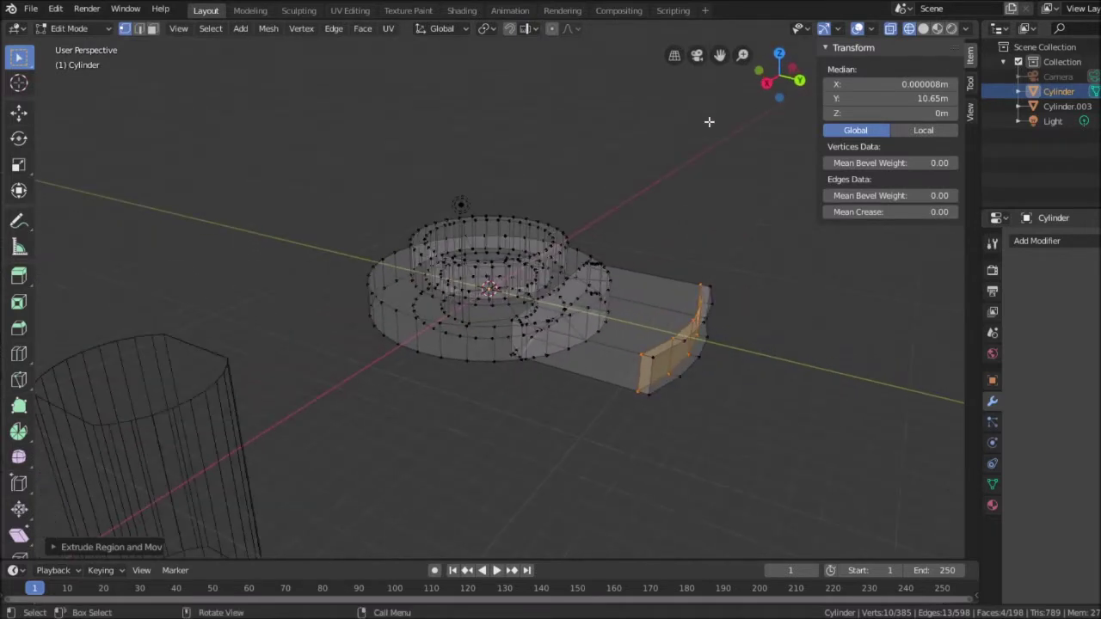
pyautogui.click(924, 29)
pyautogui.moveTo(781, 335)
pyautogui.mouseDown(button='middle')
pyautogui.moveTo(762, 306)
pyautogui.moveTo(705, 272)
pyautogui.moveTo(671, 216)
pyautogui.moveTo(723, 278)
pyautogui.moveTo(743, 347)
pyautogui.moveTo(750, 291)
pyautogui.mouseUp(button='middle')
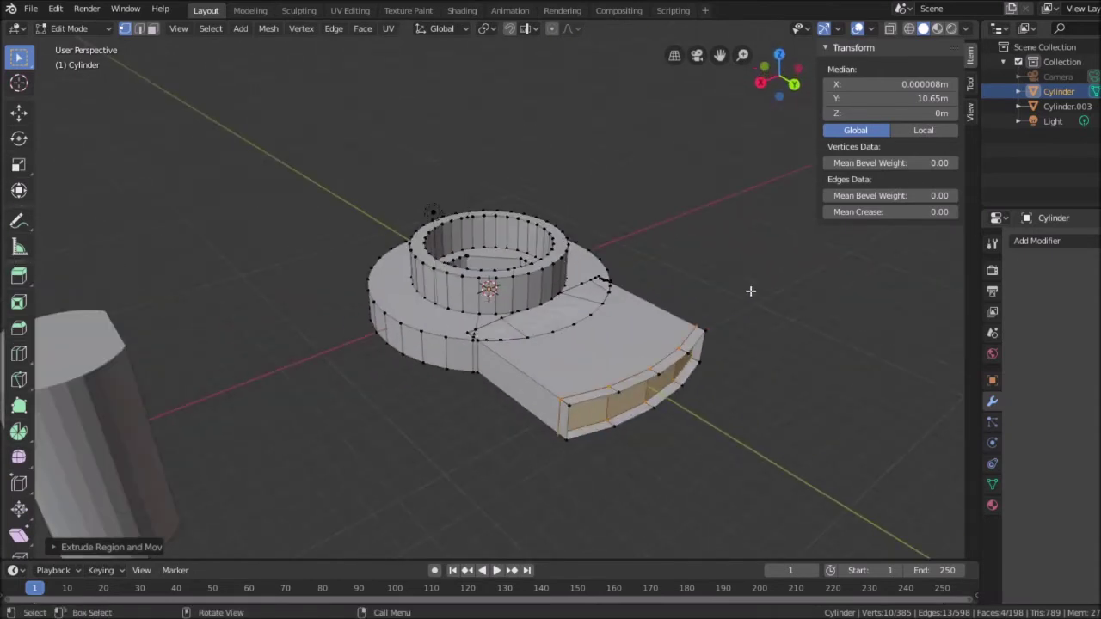
# From the top view, try to select the outer vertices of the tab end's +X segment through its full thickness.
pyautogui.click(780, 55)
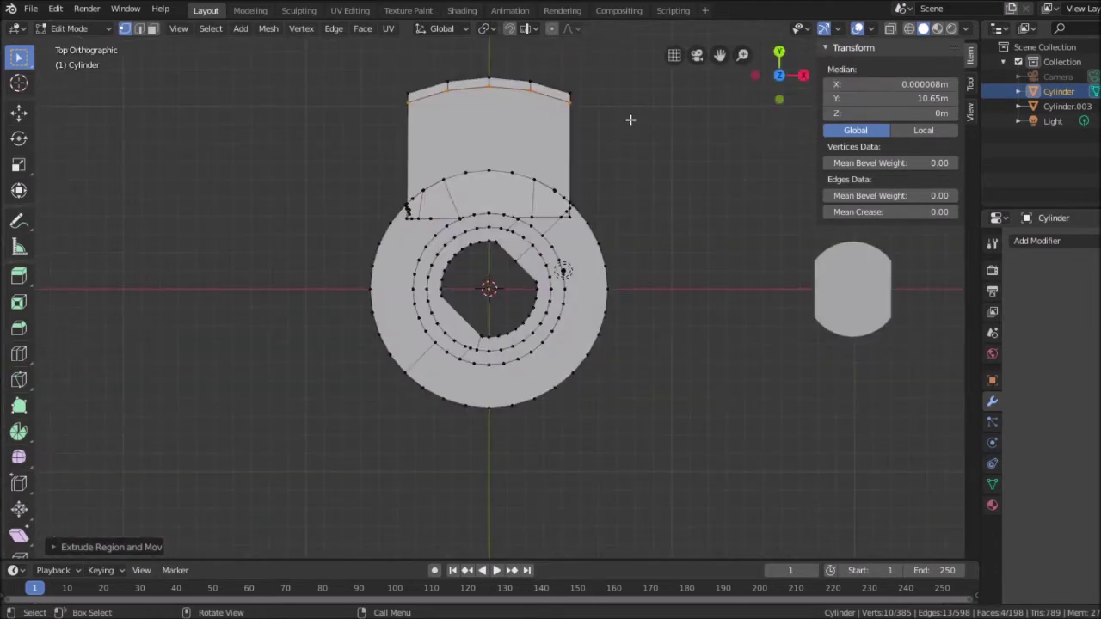
pyautogui.click(525, 73)
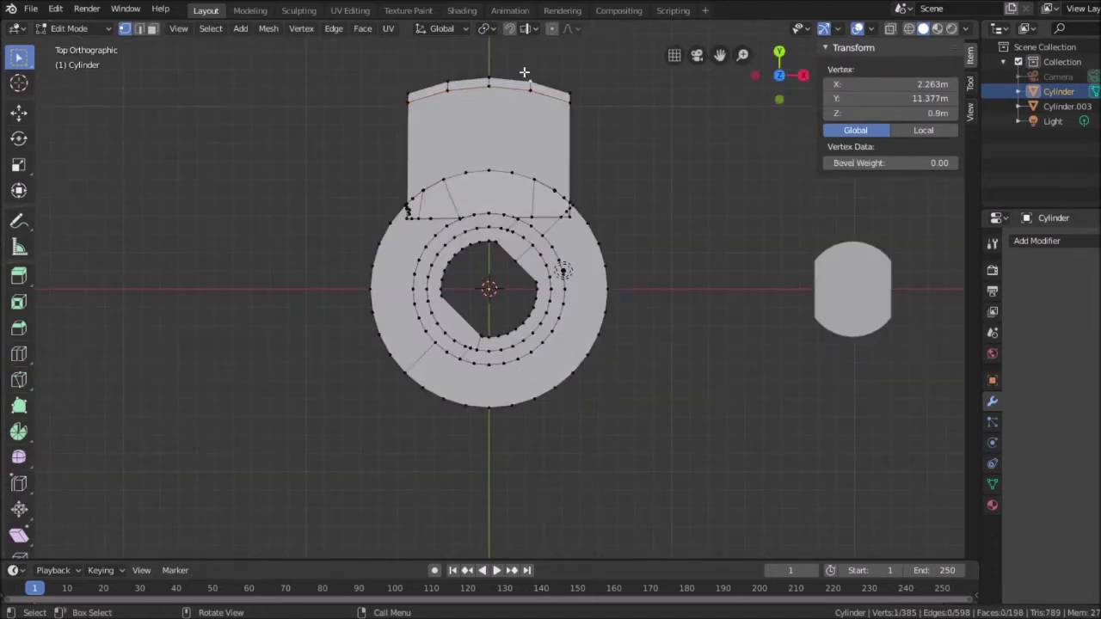
pyautogui.press('b')
pyautogui.moveTo(524, 74); pyautogui.dragTo(590, 86)
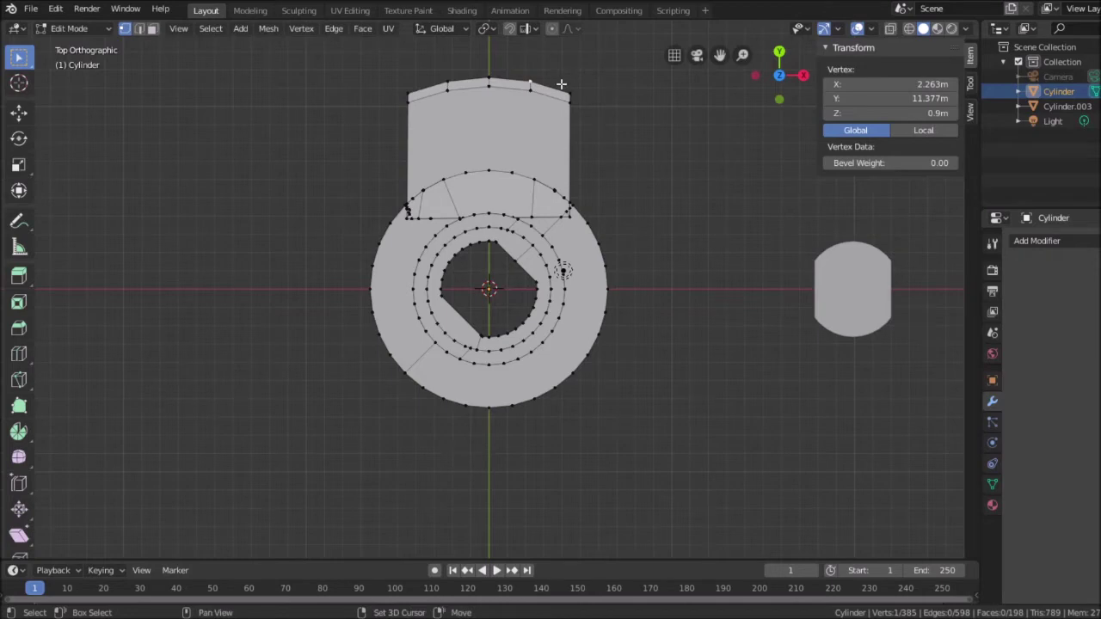
pyautogui.keyDown('shift'); pyautogui.click(569, 93); pyautogui.keyUp('shift')
pyautogui.moveTo(654, 118); pyautogui.dragTo(369, 536, button='middle')
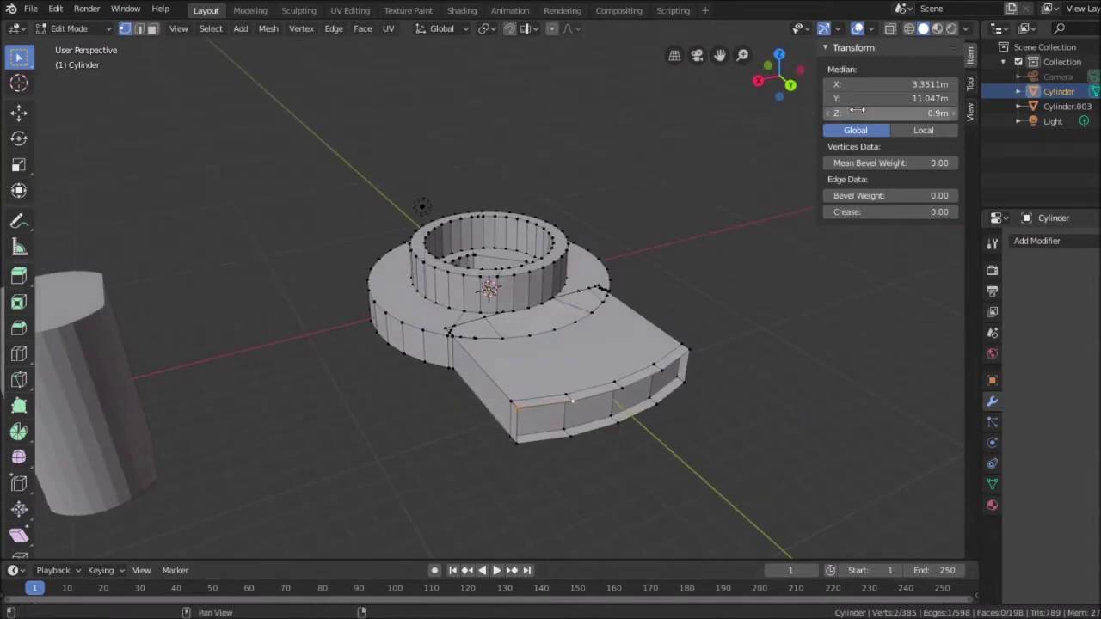
pyautogui.click(872, 28)
pyautogui.click(873, 28)
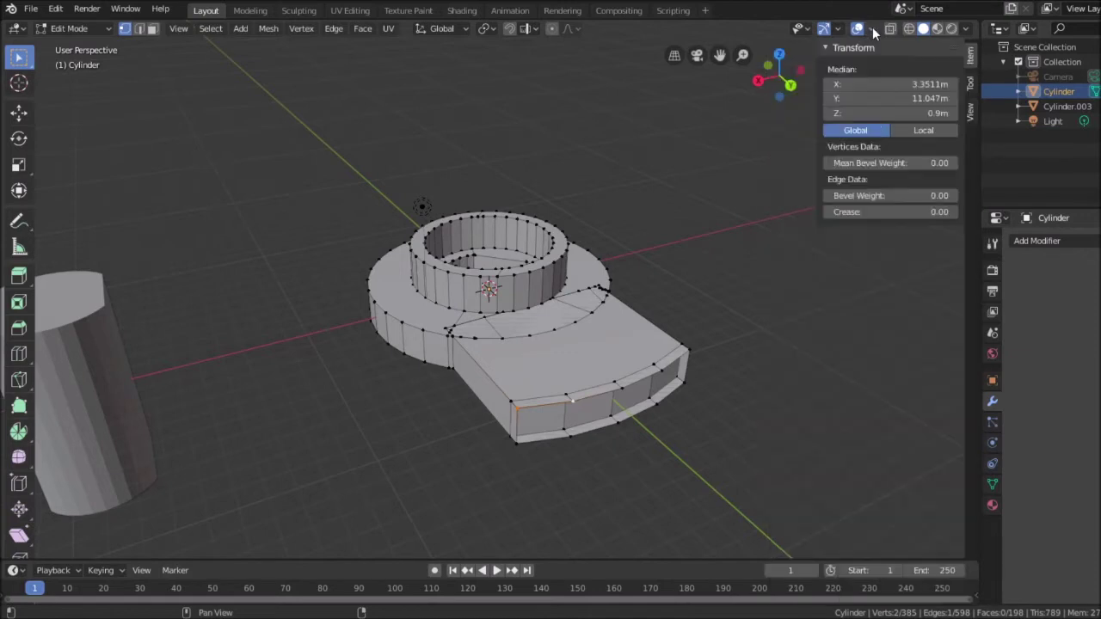
# Turn on X-ray display so the tab's hidden lower vertices can be selected from the top view.
pyautogui.click(781, 54)
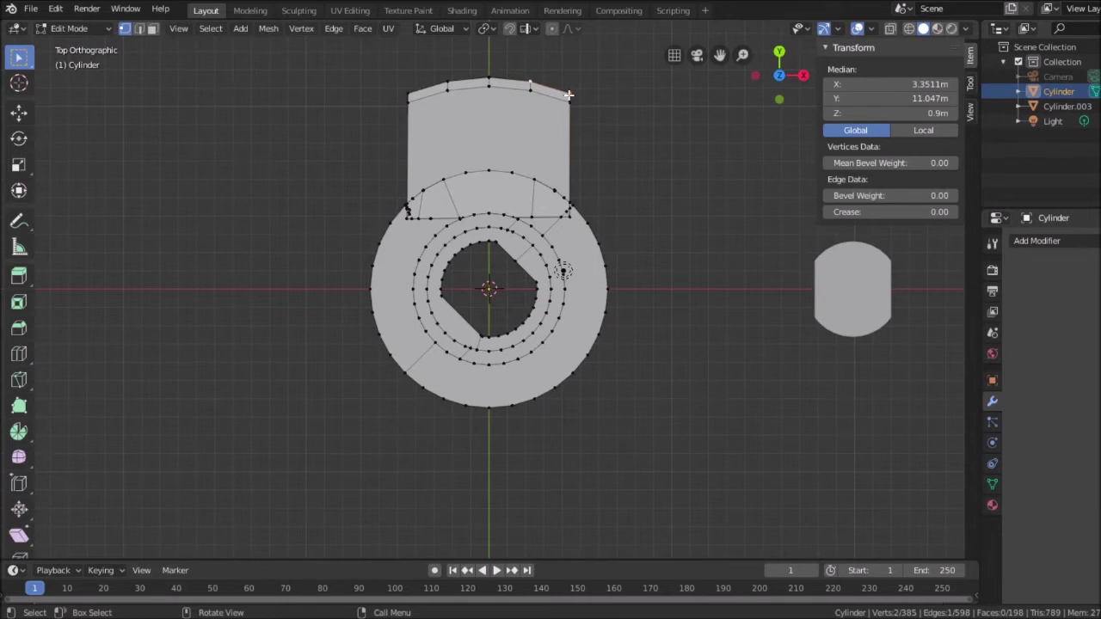
pyautogui.click(892, 32)
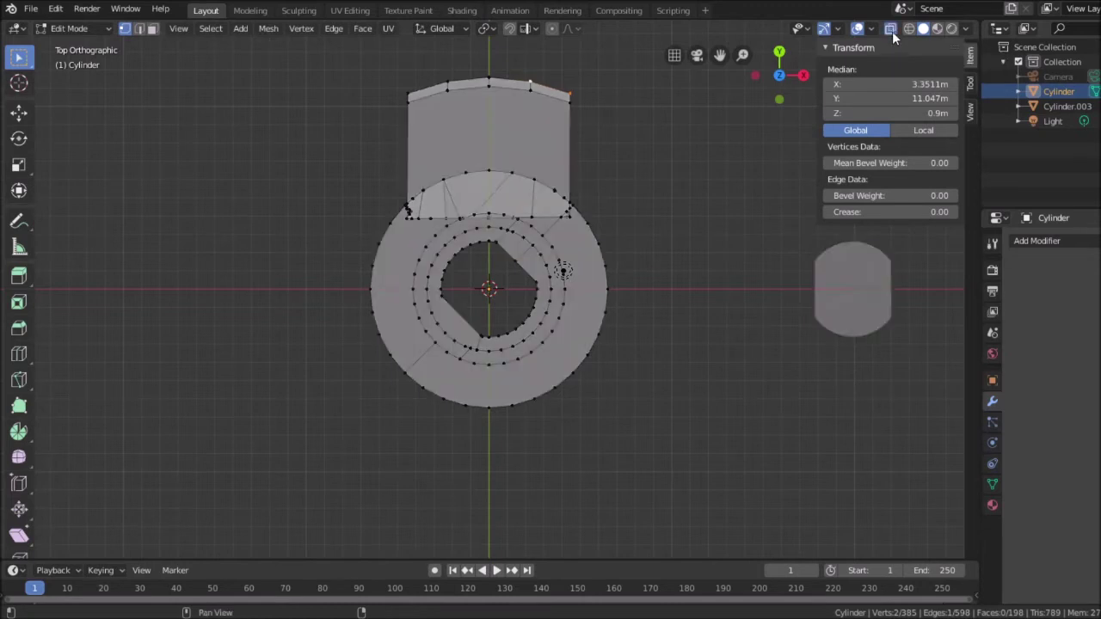
pyautogui.moveTo(662, 150)
pyautogui.mouseDown(button='middle')
pyautogui.moveTo(663, 219)
pyautogui.moveTo(681, 177)
pyautogui.moveTo(696, 172)
pyautogui.moveTo(646, 172)
pyautogui.moveTo(652, 164)
pyautogui.mouseUp(button='middle')
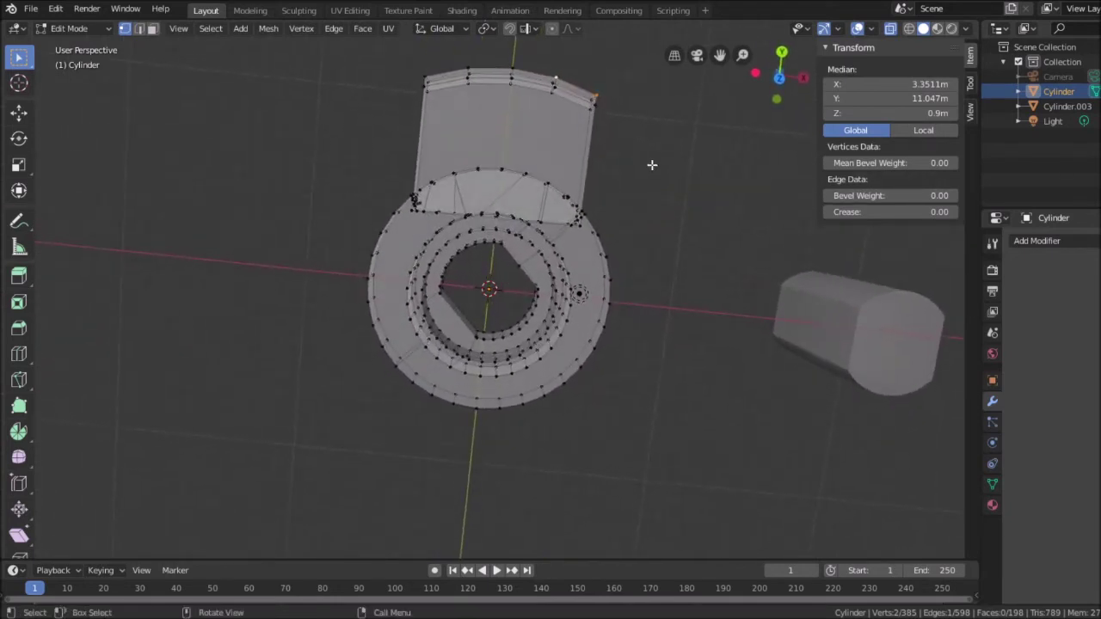
pyautogui.click(857, 29)
pyautogui.click(856, 30)
pyautogui.scroll(2, 676, 164)
pyautogui.scroll(-3, 676, 164)
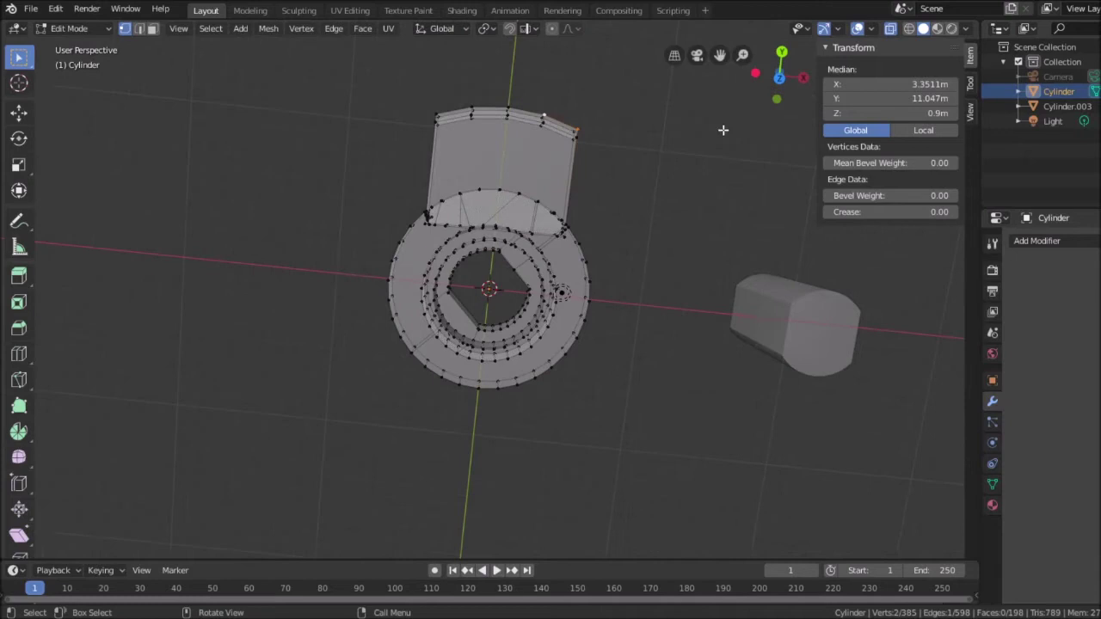
pyautogui.click(778, 78)
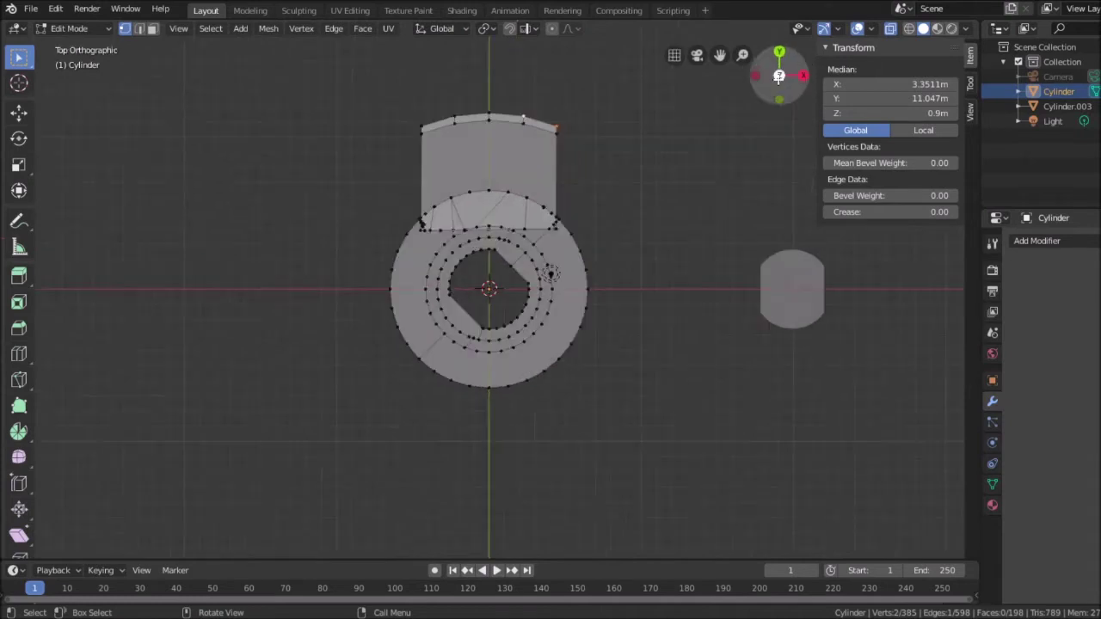
# Select the upper and lower outer vertices one segment in from the tab end's +X corner.
pyautogui.keyDown('shift'); pyautogui.click(513, 92); pyautogui.keyUp('shift')
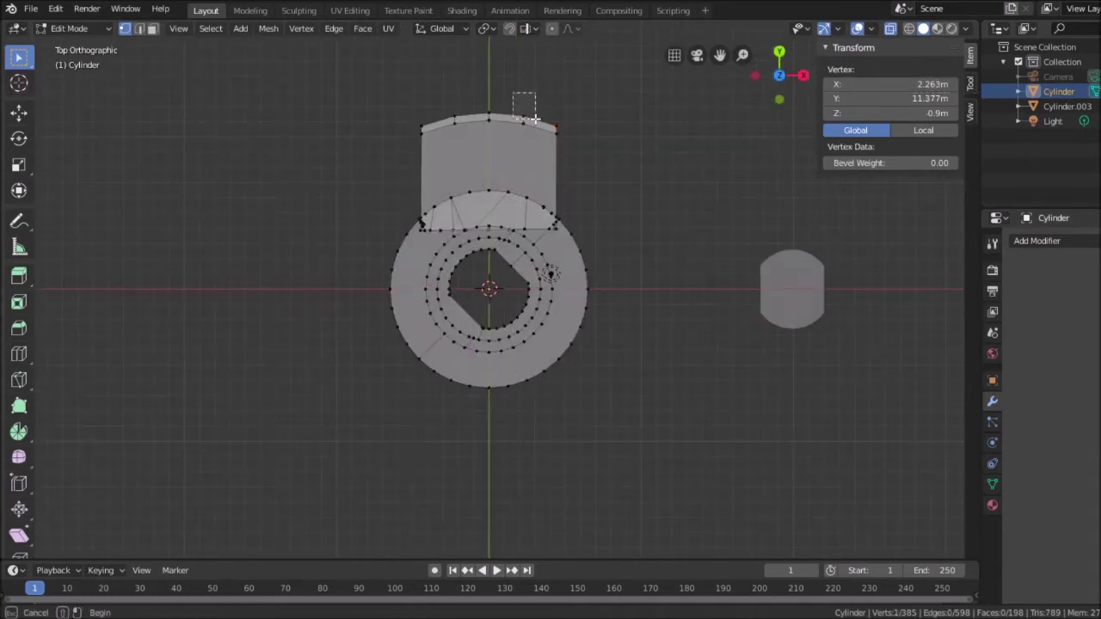
pyautogui.keyDown('shift'); pyautogui.click(524, 120); pyautogui.keyUp('shift')
pyautogui.press('b')
pyautogui.moveTo(548, 109); pyautogui.dragTo(565, 129)
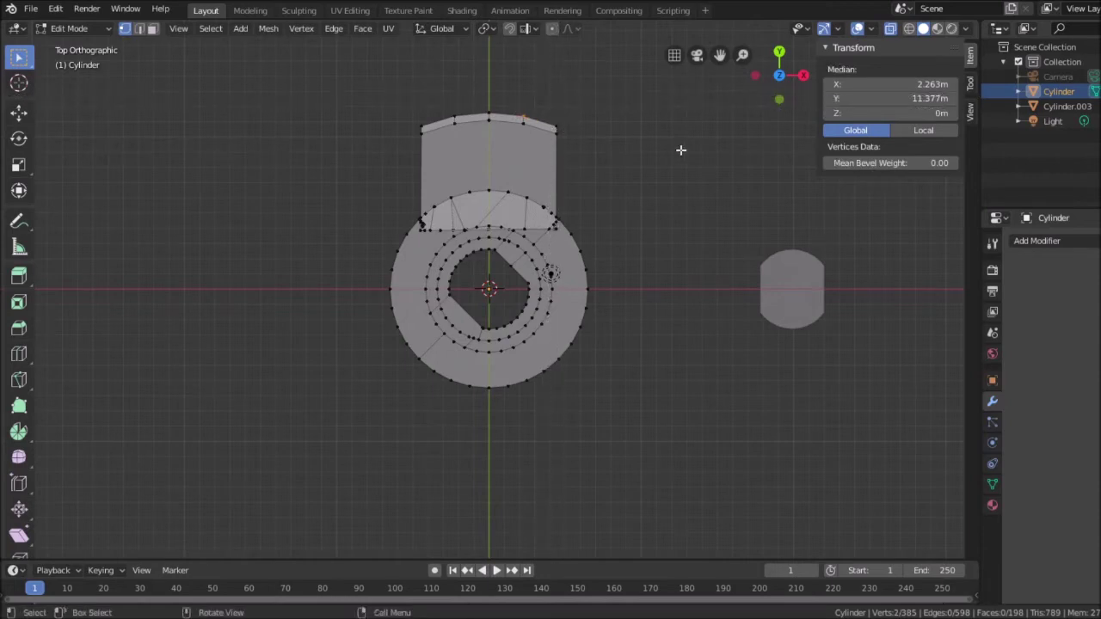
pyautogui.moveTo(656, 169); pyautogui.dragTo(657, 216, button='middle')
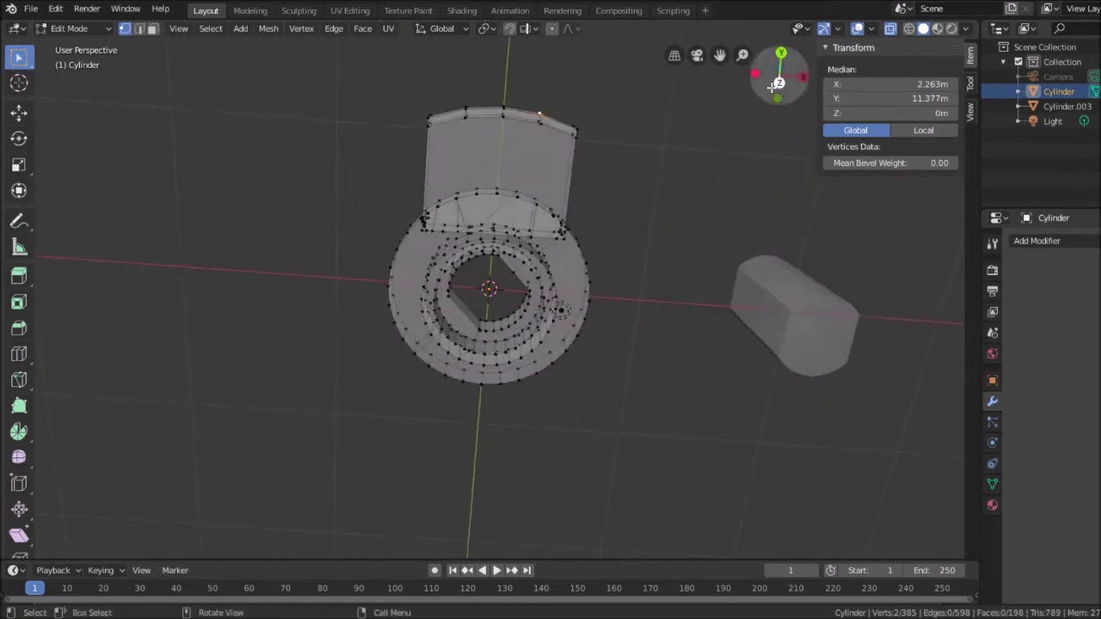
# Add the upper and lower vertices of the tab's outer +X corner to the selection.
pyautogui.click(776, 84)
pyautogui.press('b')
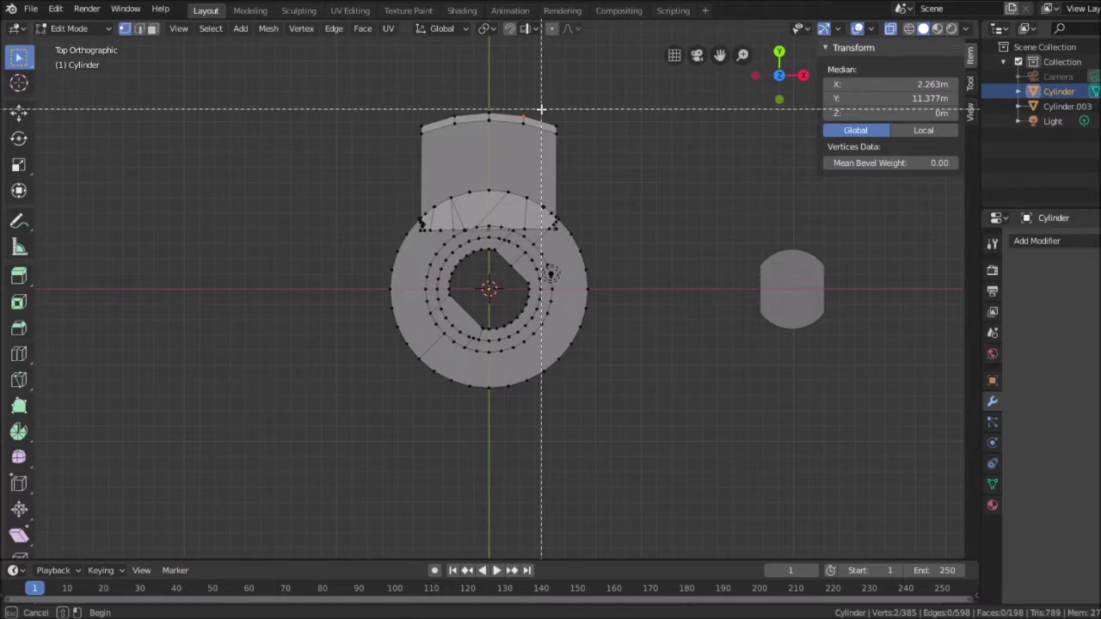
pyautogui.moveTo(547, 114); pyautogui.dragTo(572, 131)
pyautogui.moveTo(623, 116); pyautogui.dragTo(381, 555, button='middle')
pyautogui.scroll(2, 381, 556)
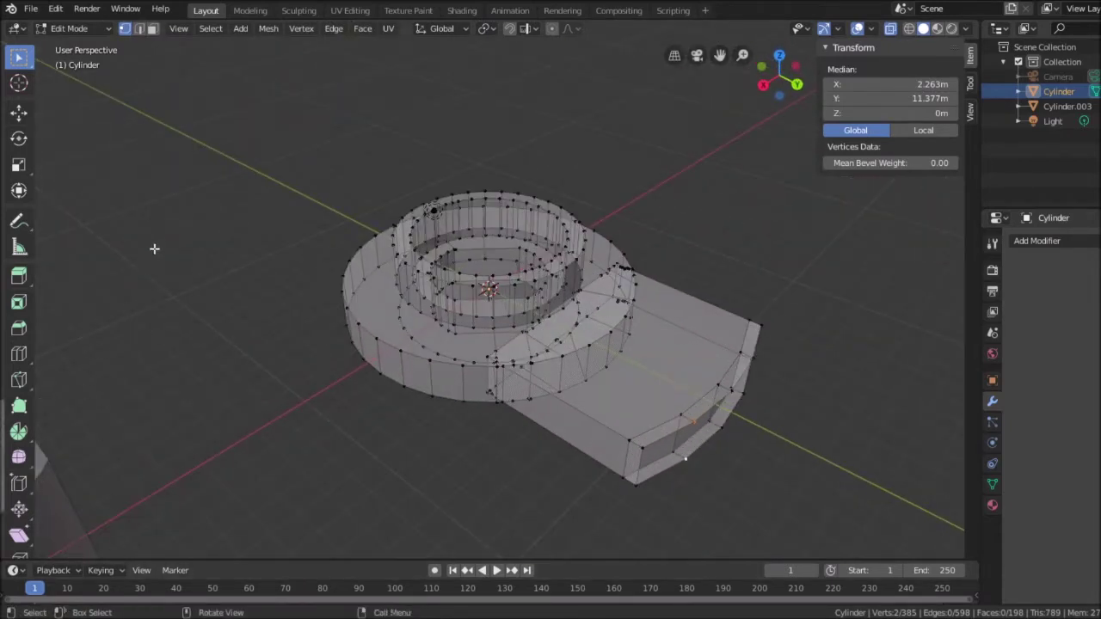
pyautogui.keyDown('shift'); pyautogui.click(641, 449); pyautogui.keyUp('shift')
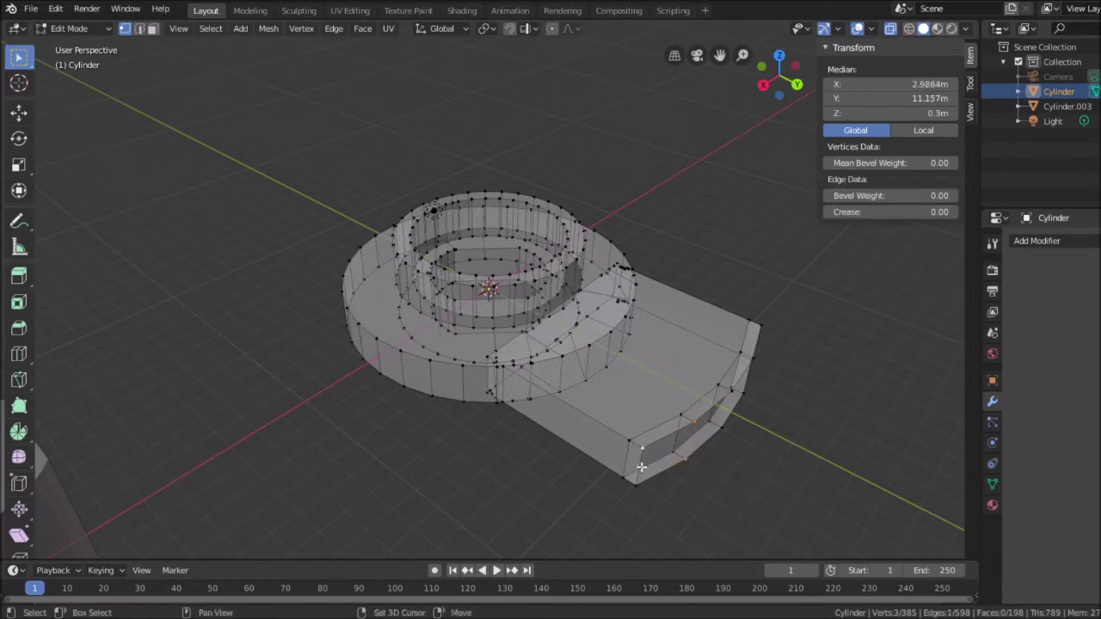
pyautogui.keyDown('shift'); pyautogui.click(634, 483); pyautogui.keyUp('shift')
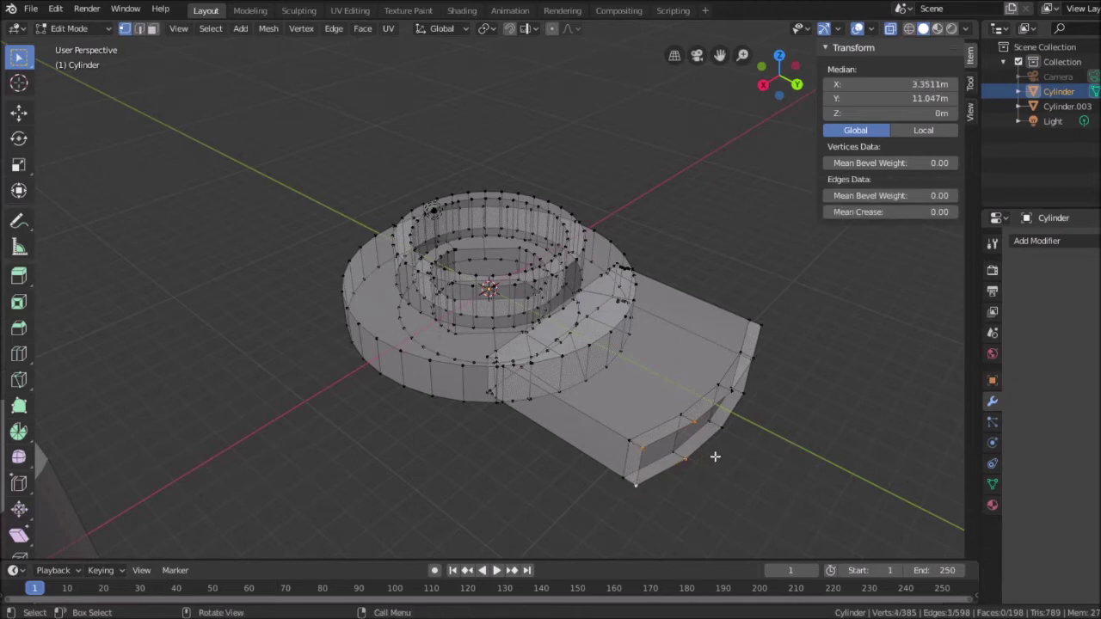
# Fill the tab's outer end wall with faces on the +X end segment and the neighbouring segment up to the centre line.
pyautogui.press('f')
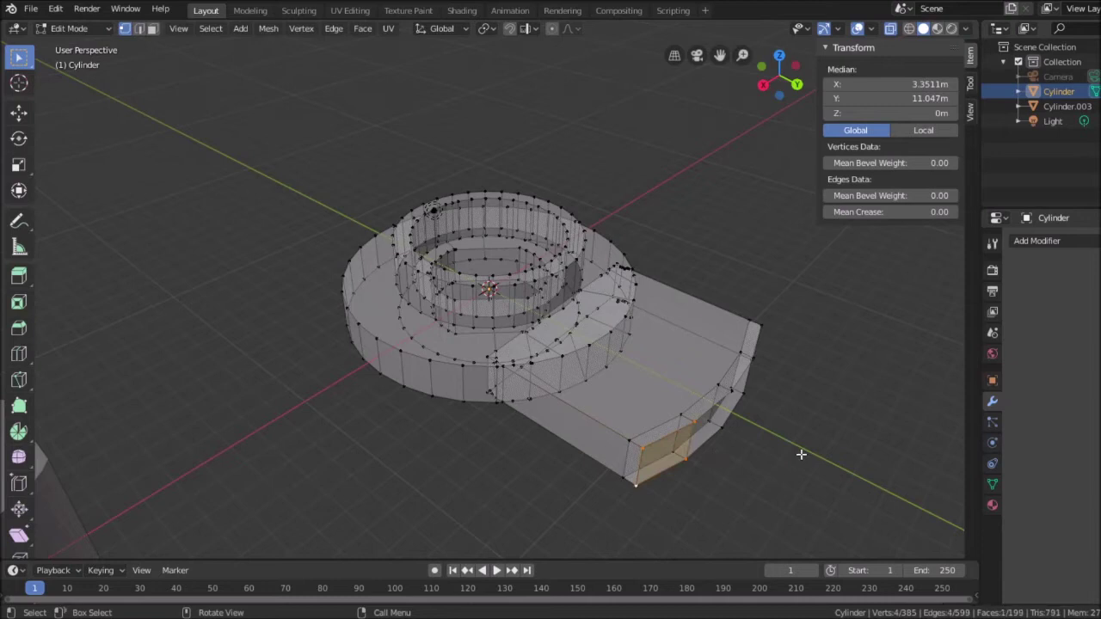
pyautogui.click(694, 420)
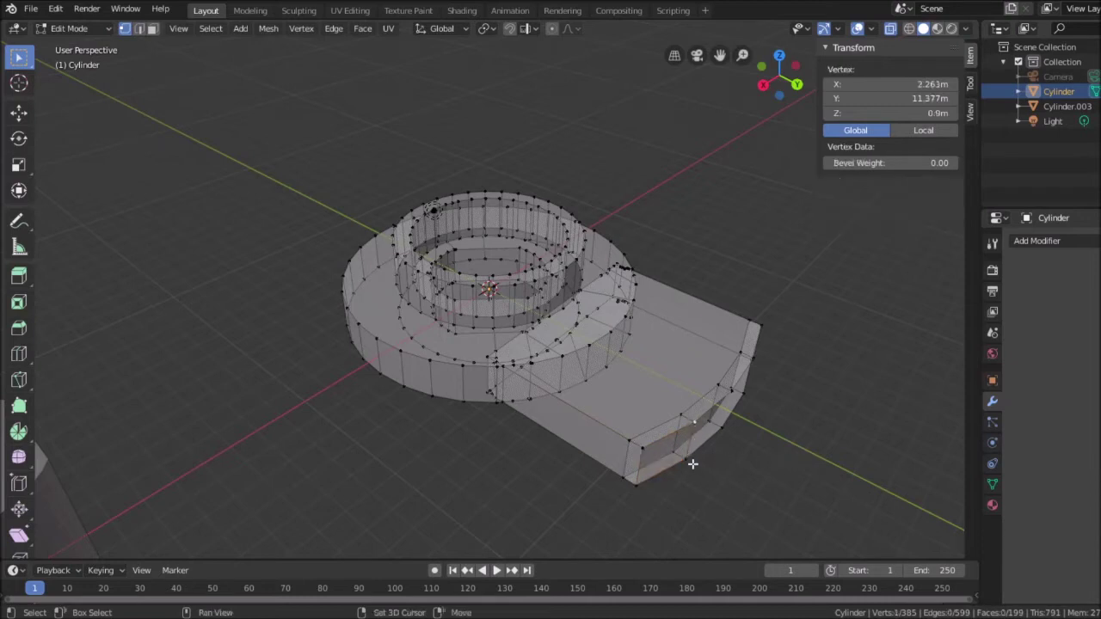
pyautogui.keyDown('shift'); pyautogui.click(685, 456); pyautogui.keyUp('shift')
pyautogui.keyDown('shift'); pyautogui.click(721, 425); pyautogui.keyUp('shift')
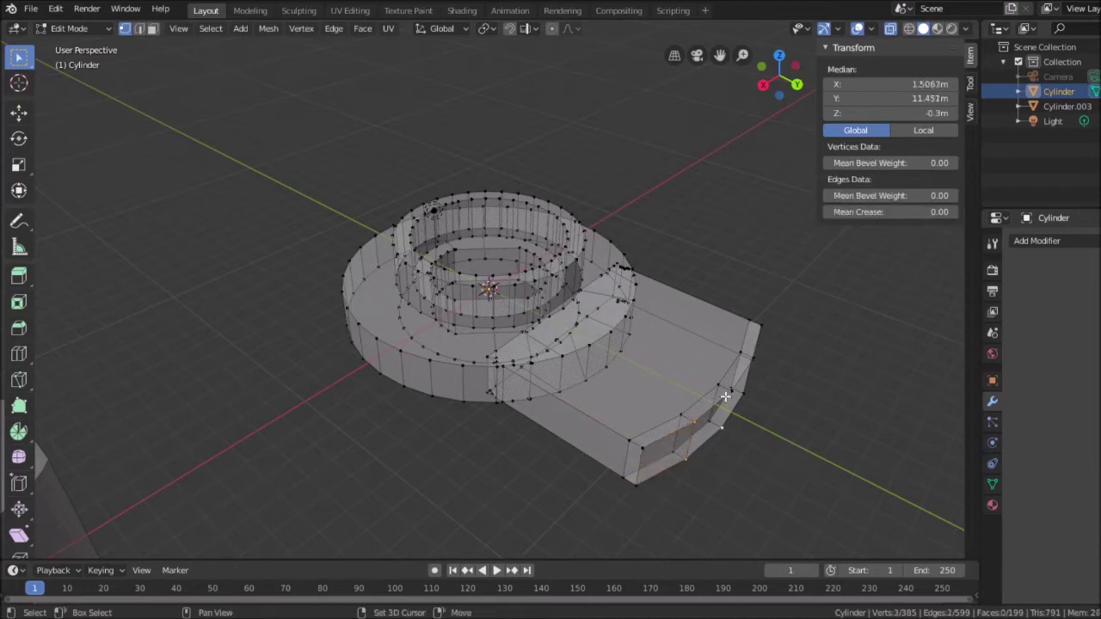
pyautogui.moveTo(805, 411); pyautogui.dragTo(739, 393, button='middle')
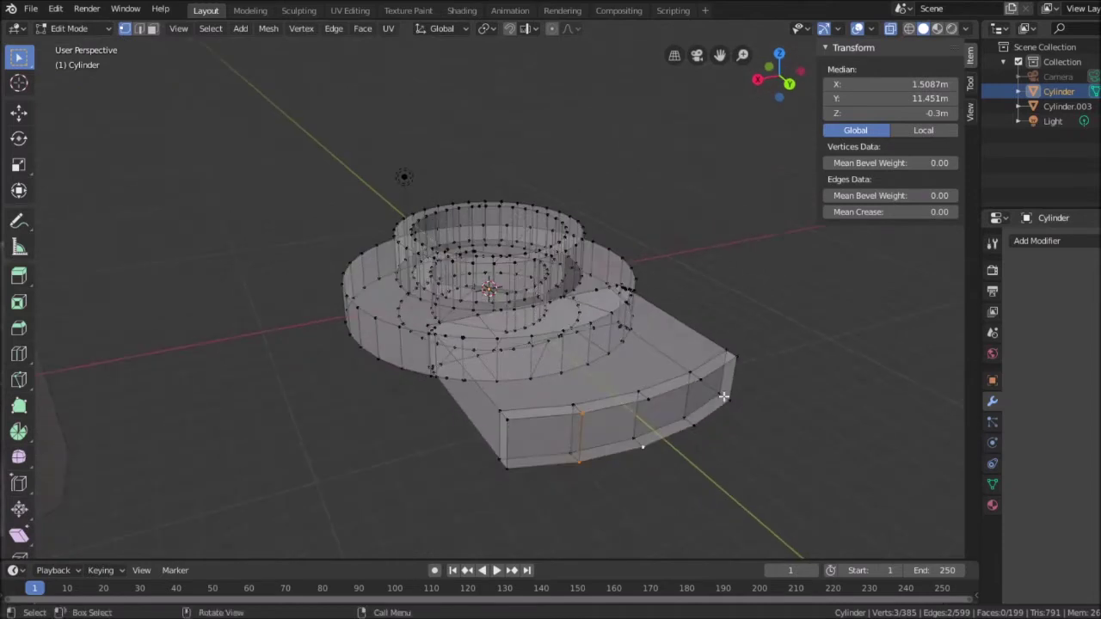
pyautogui.keyDown('shift'); pyautogui.click(648, 398); pyautogui.keyUp('shift')
pyautogui.moveTo(763, 449); pyautogui.dragTo(654, 433, button='middle')
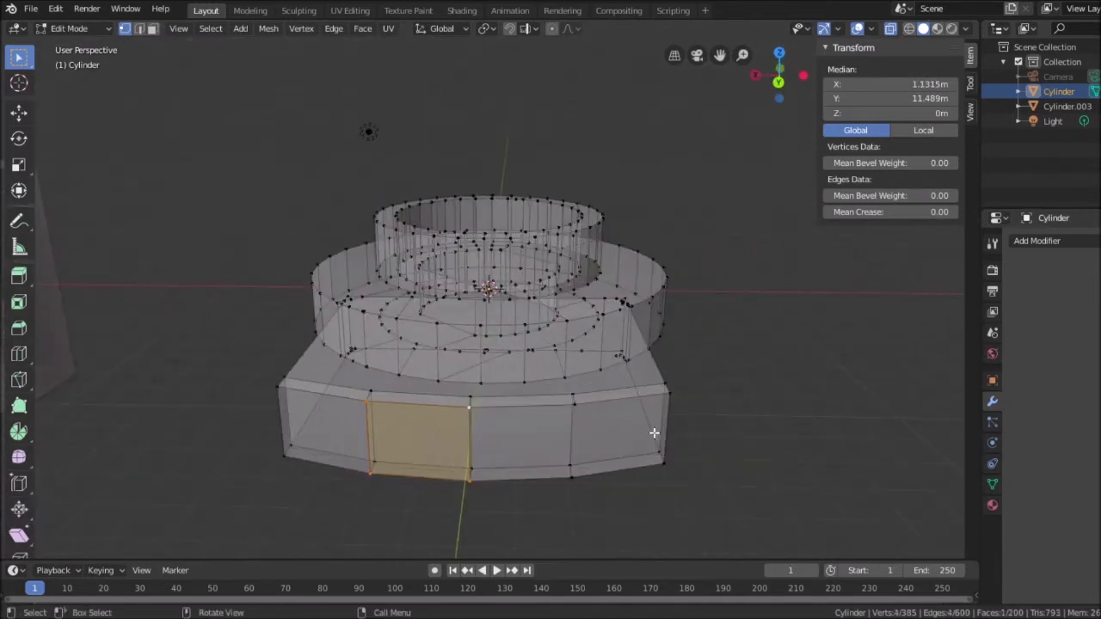
# Fill a face between the upper and lower outer vertices of the tab end's first segment on the -X side of centre.
pyautogui.click(469, 480)
pyautogui.keyDown('shift'); pyautogui.click(468, 405); pyautogui.keyUp('shift')
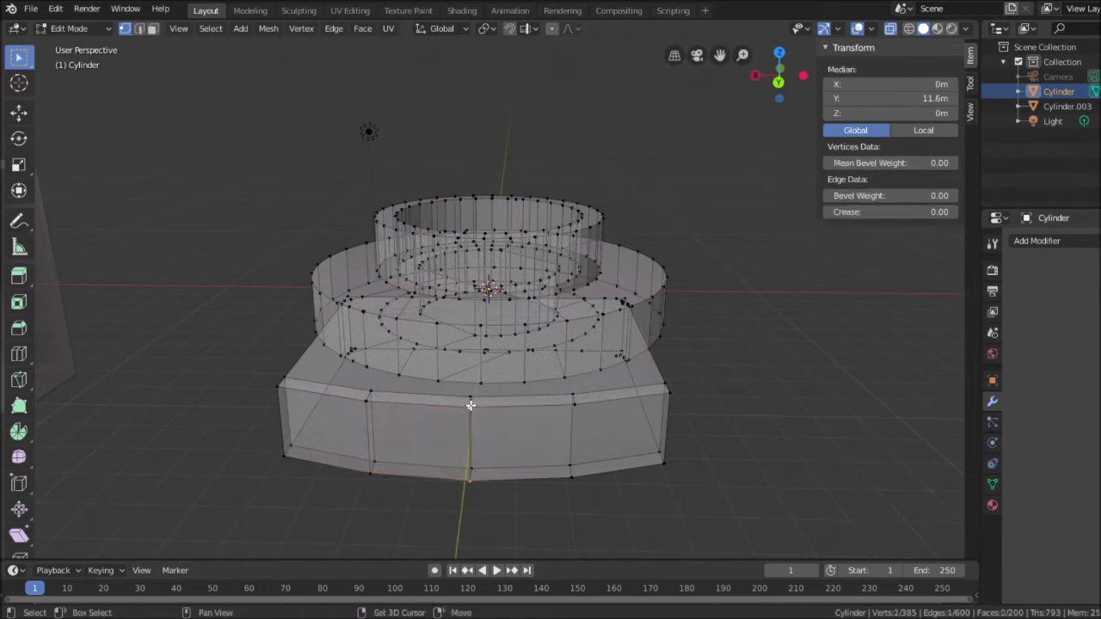
pyautogui.keyDown('shift'); pyautogui.click(573, 401); pyautogui.keyUp('shift')
pyautogui.keyDown('shift'); pyautogui.click(572, 476); pyautogui.keyUp('shift')
pyautogui.press('f')
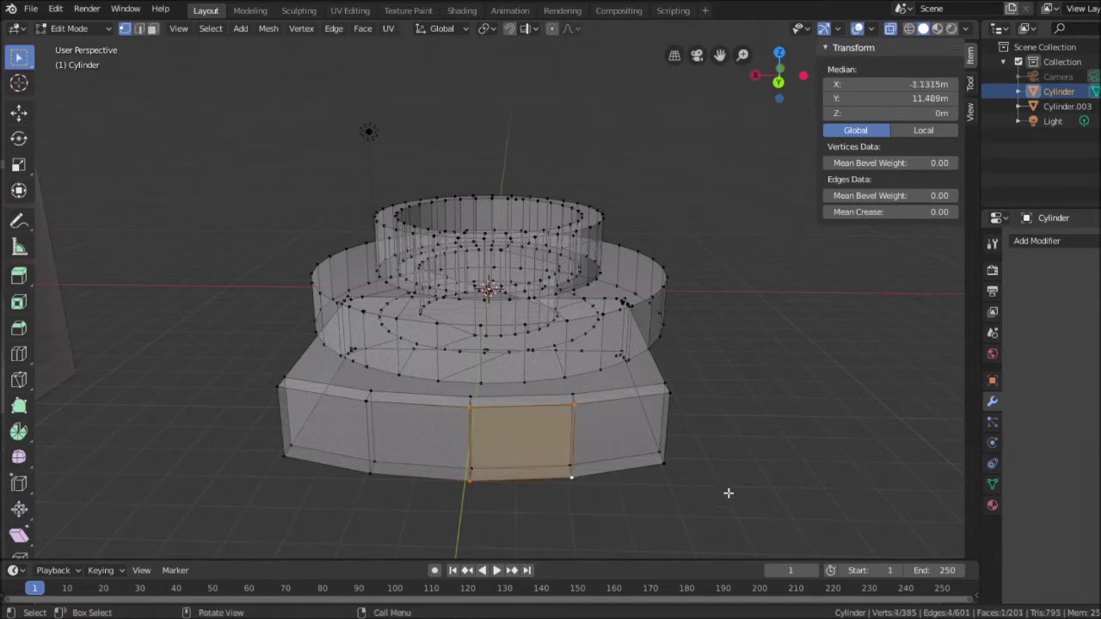
# Fill a face on the tab end's outermost -X segment and turn off X-ray display.
pyautogui.click(574, 406)
pyautogui.keyDown('shift'); pyautogui.click(574, 478); pyautogui.keyUp('shift')
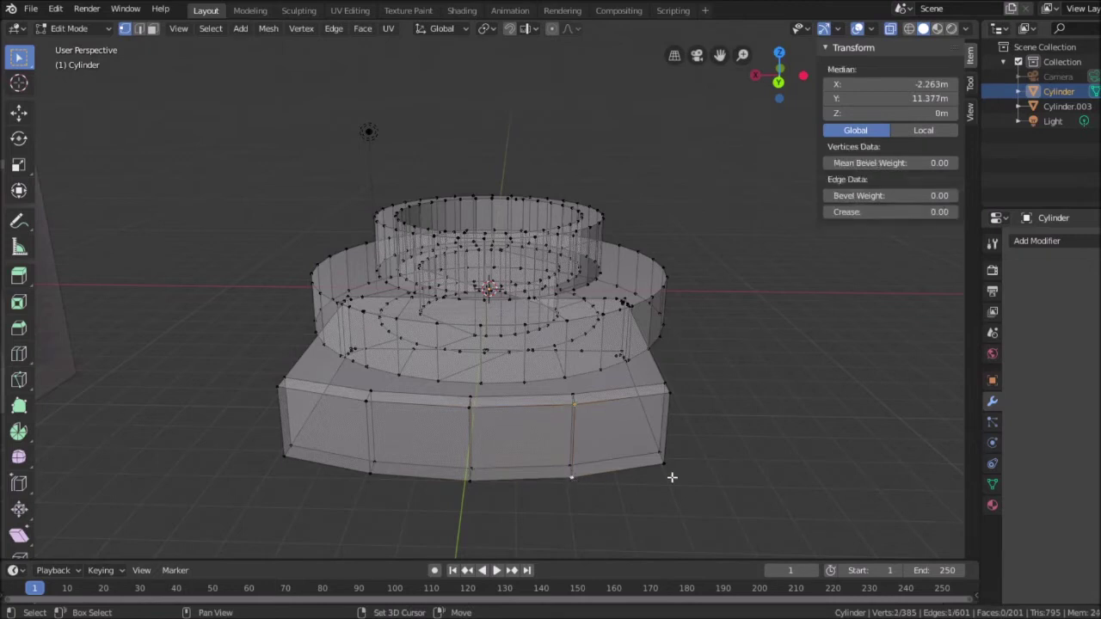
pyautogui.keyDown('shift'); pyautogui.click(665, 464); pyautogui.keyUp('shift')
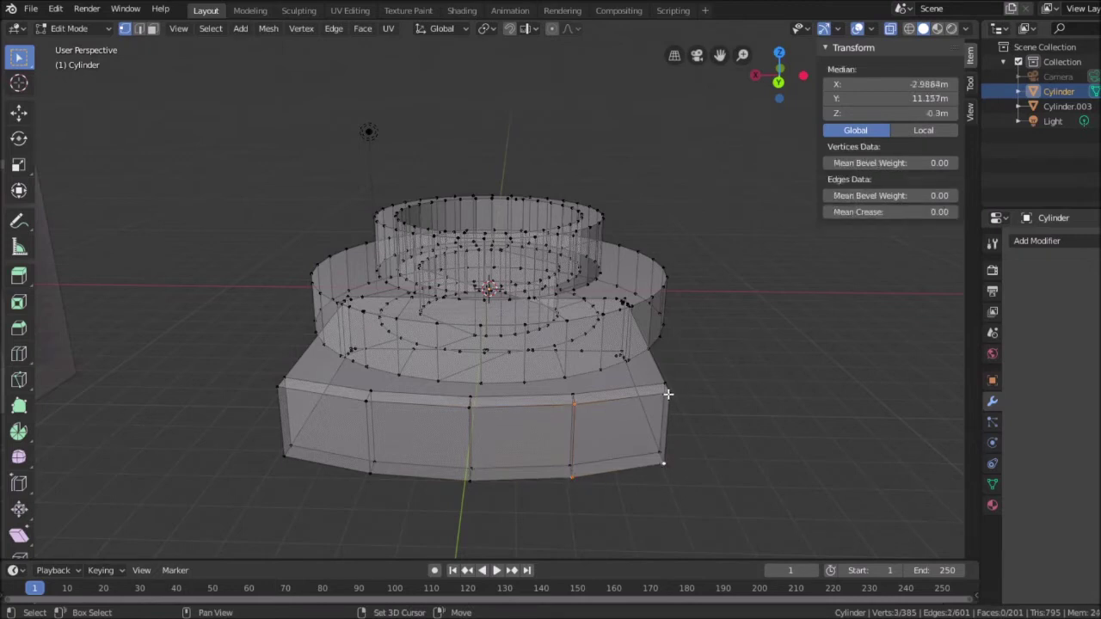
pyautogui.keyDown('shift'); pyautogui.click(670, 393); pyautogui.keyUp('shift')
pyautogui.press('f')
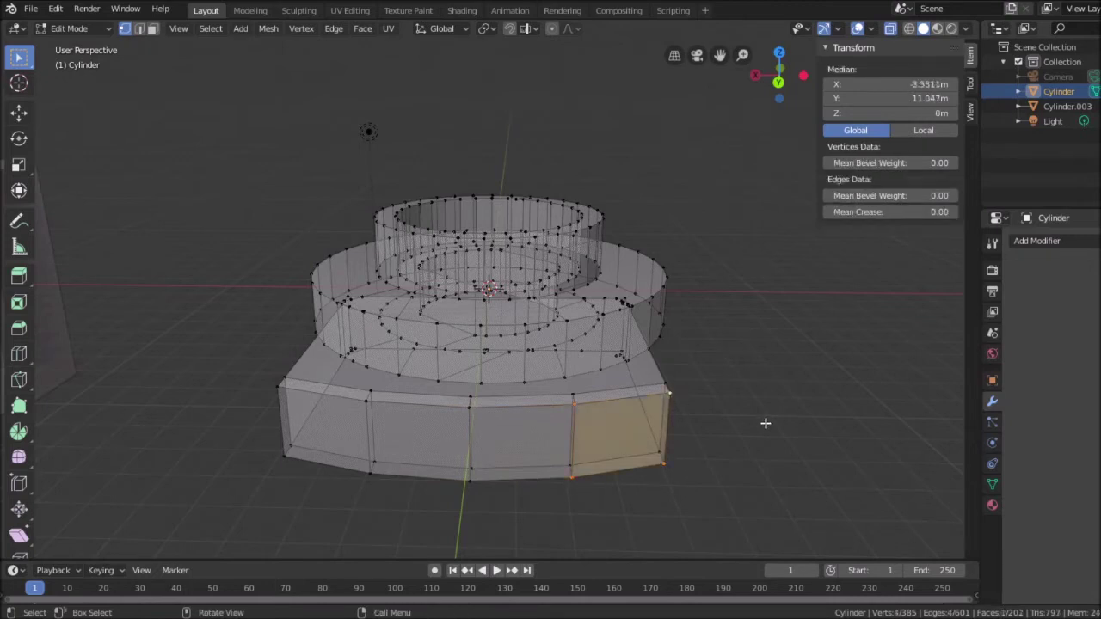
pyautogui.click(891, 29)
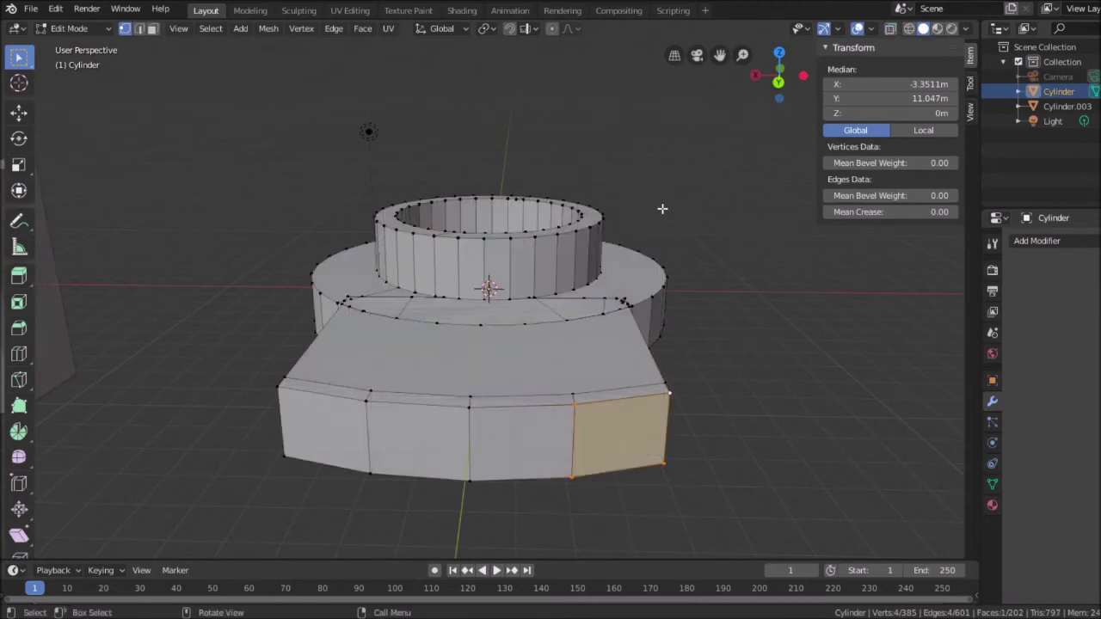
# Examine the closed tab end and the part's underside in Object Mode and Edit Mode.
pyautogui.press('Tab')
pyautogui.moveTo(728, 357); pyautogui.dragTo(766, 307, button='middle')
pyautogui.scroll(3, 725, 206)
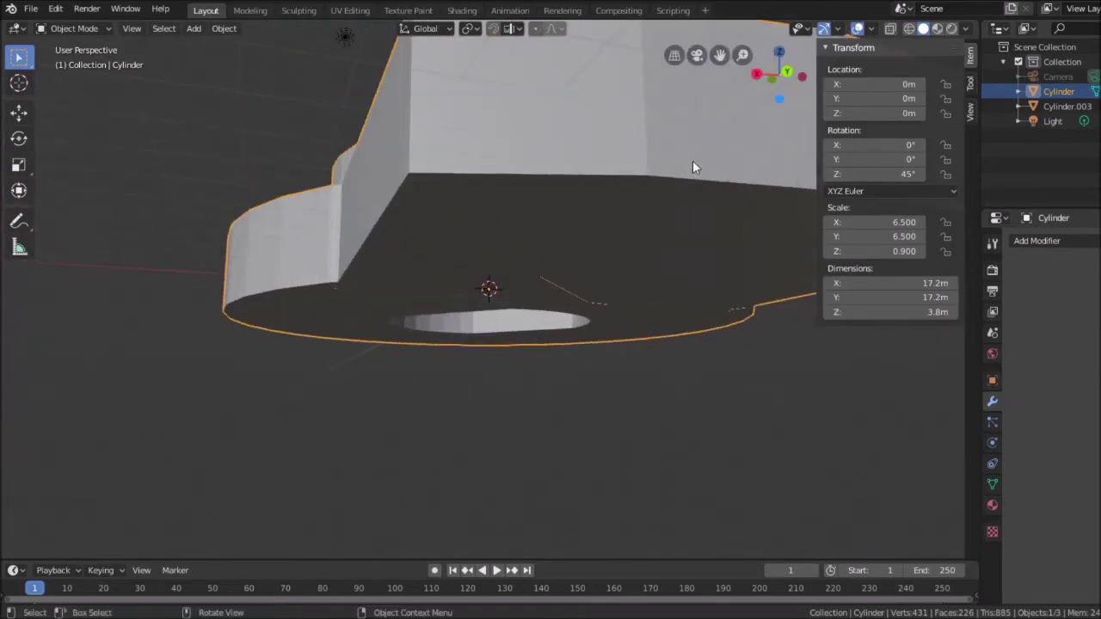
pyautogui.scroll(-2, 662, 307)
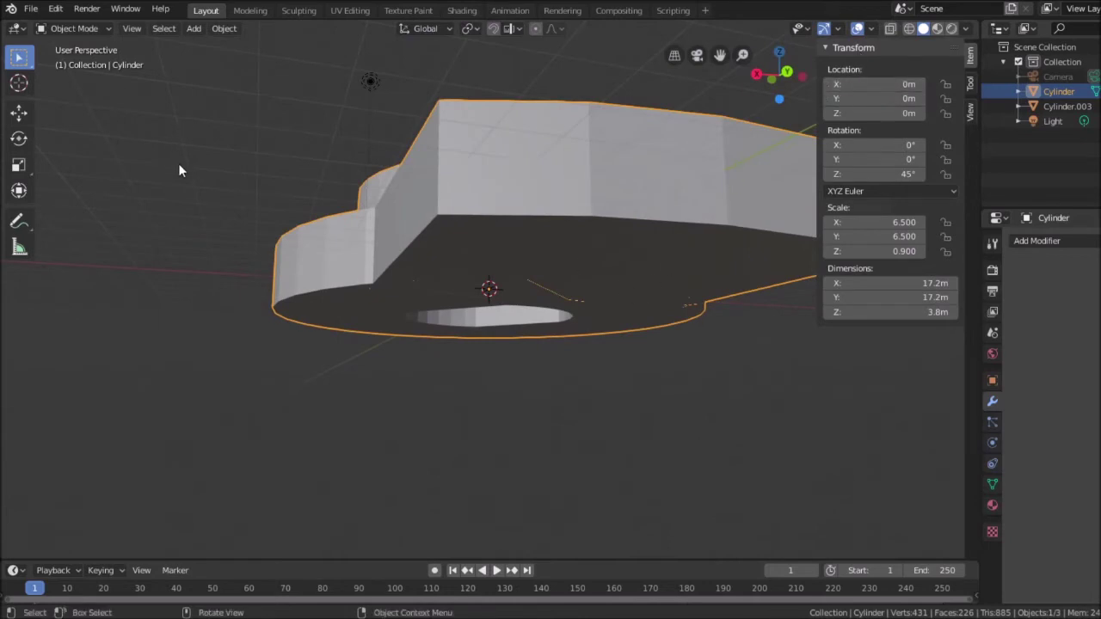
pyautogui.press('Tab')
pyautogui.moveTo(686, 371); pyautogui.dragTo(664, 374, button='middle')
pyautogui.scroll(-5, 663, 374)
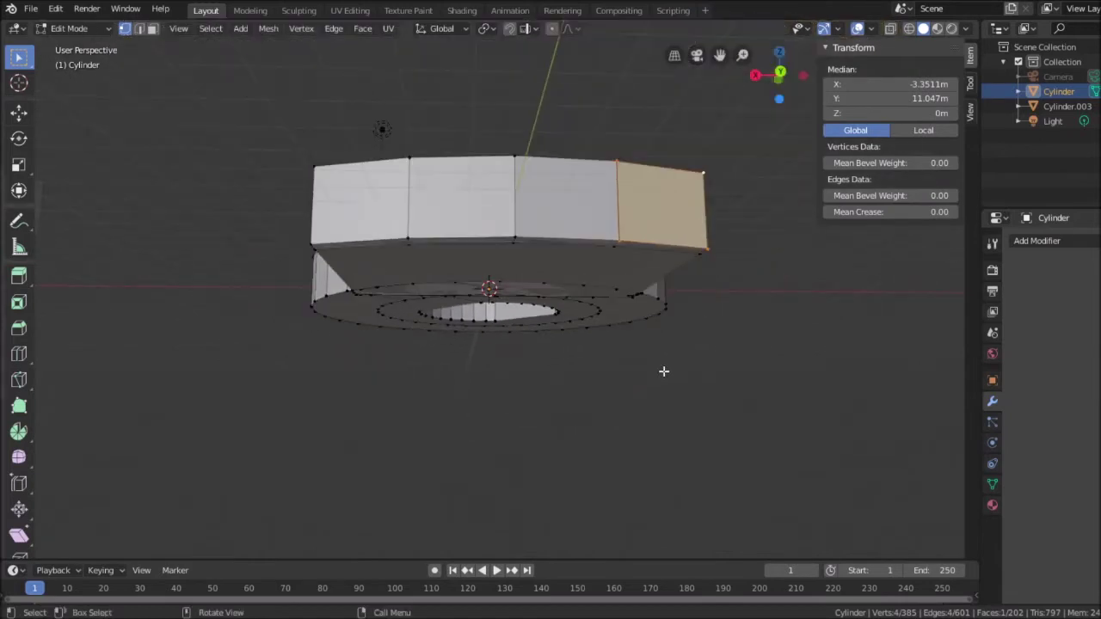
pyautogui.moveTo(703, 332); pyautogui.dragTo(779, 266, button='middle')
# Try to select the curved end strip on the tab's underside using face selection.
pyautogui.click(153, 29)
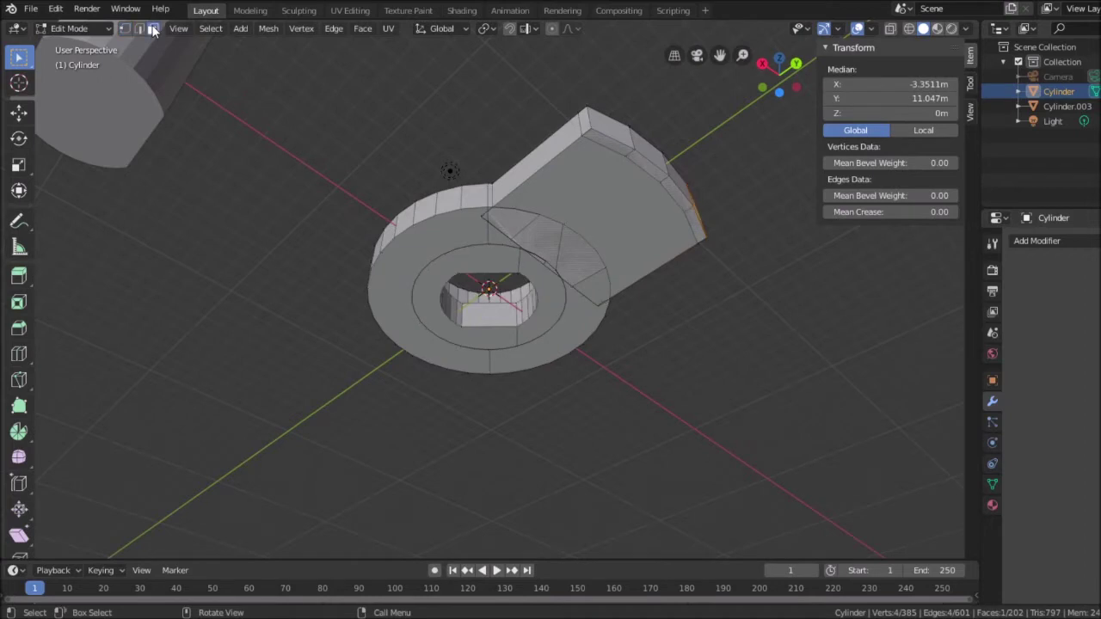
pyautogui.click(613, 144)
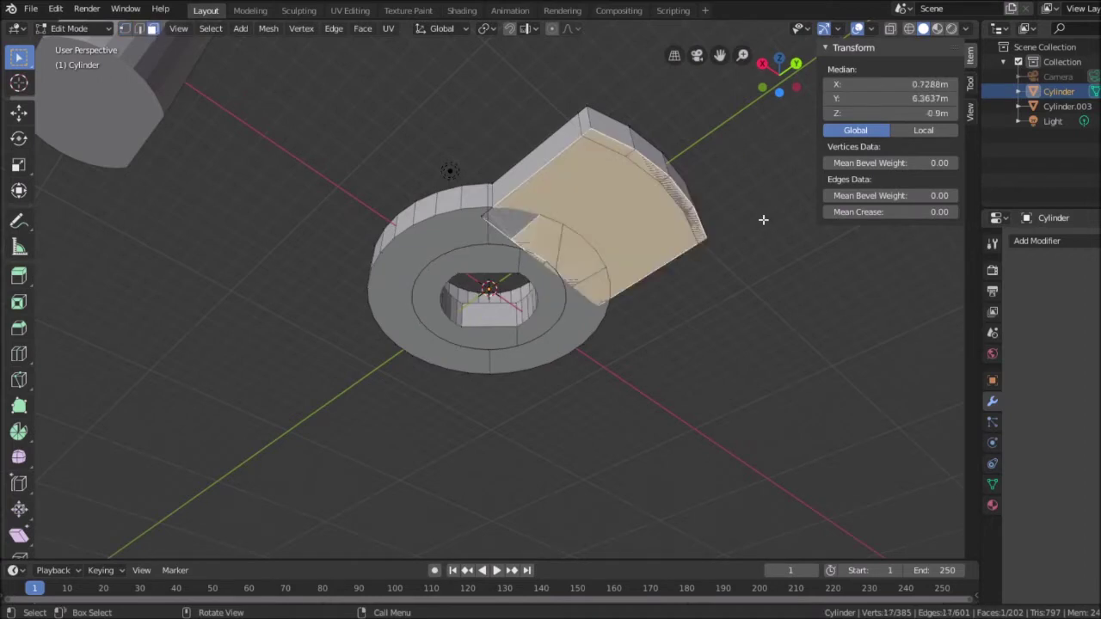
pyautogui.scroll(2, 763, 220)
pyautogui.scroll(-2, 763, 220)
pyautogui.moveTo(747, 222); pyautogui.dragTo(697, 192, button='middle')
pyautogui.scroll(3, 695, 191)
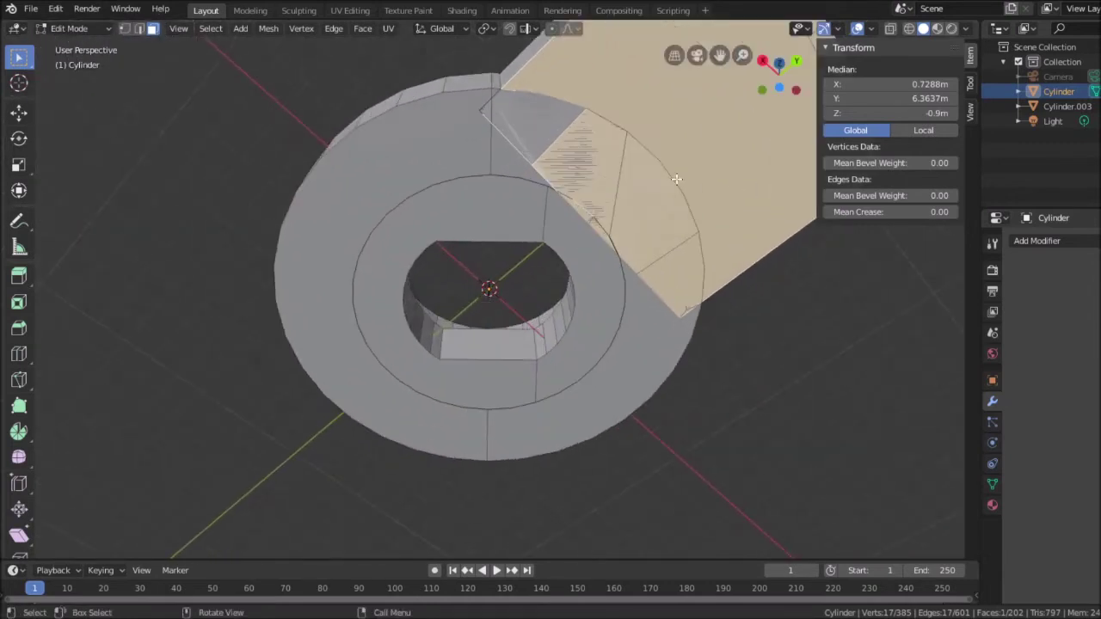
pyautogui.scroll(-3, 677, 179)
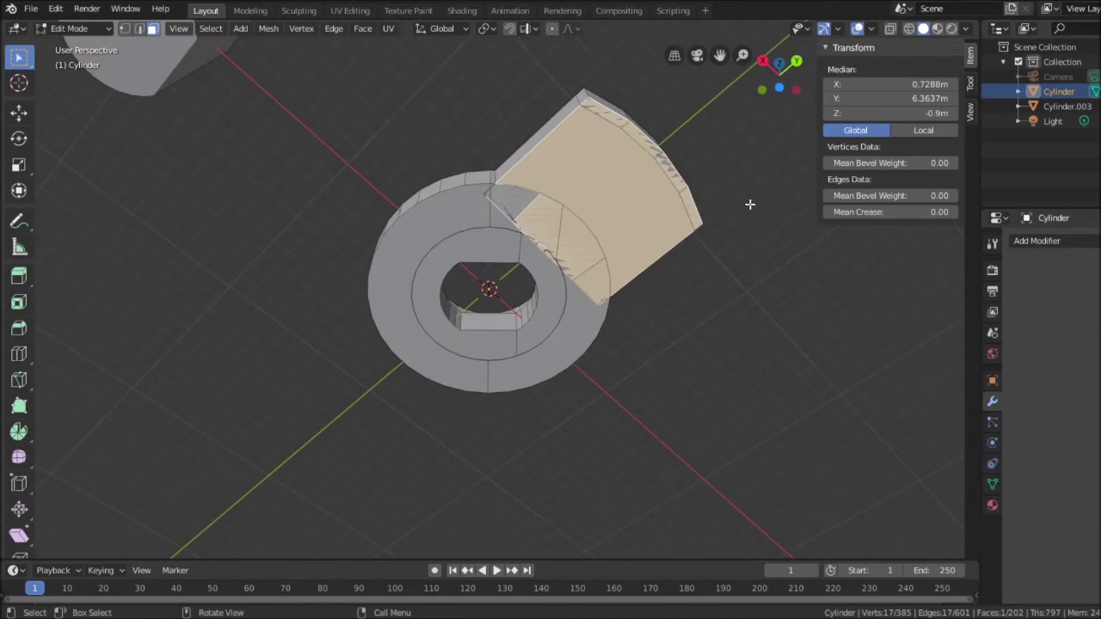
pyautogui.scroll(3, 609, 131)
pyautogui.scroll(-2, 567, 197)
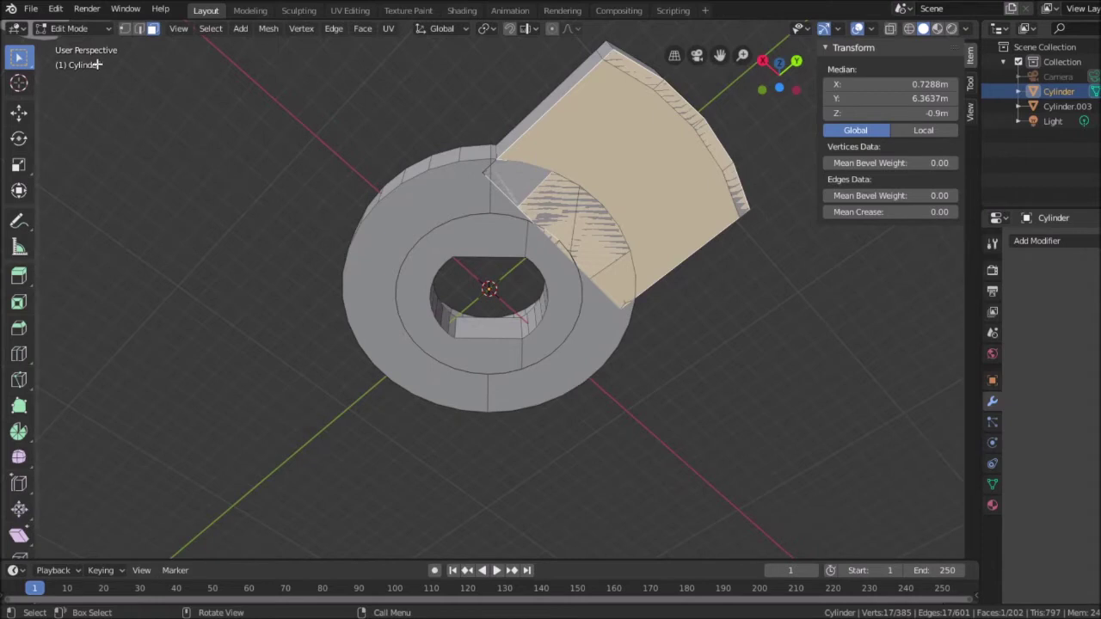
pyautogui.click(125, 28)
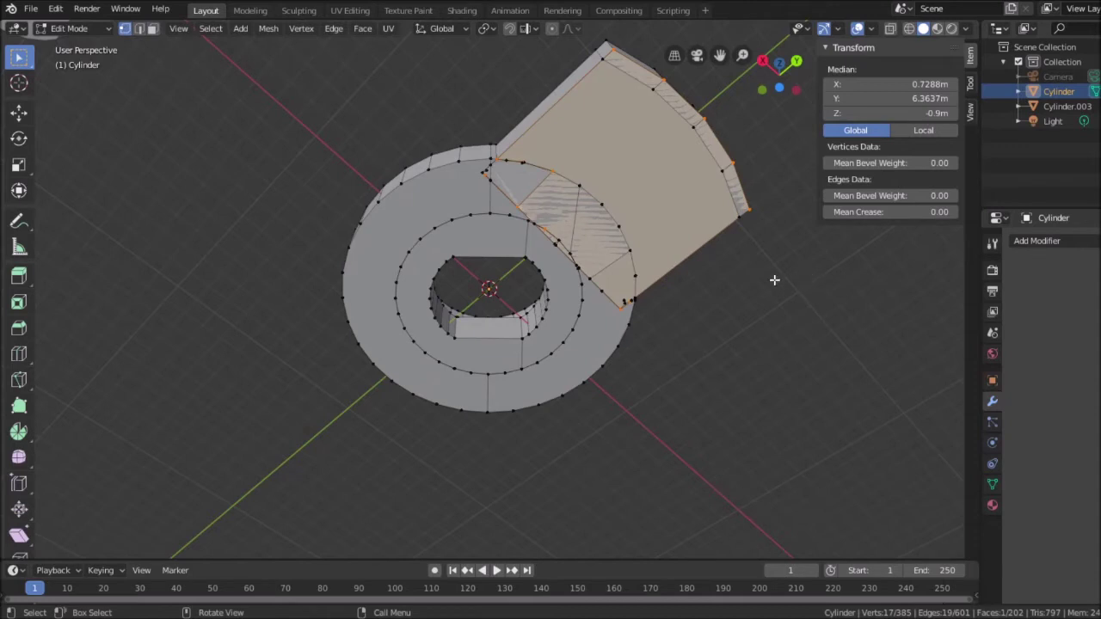
pyautogui.hotkey('alt', 'a')
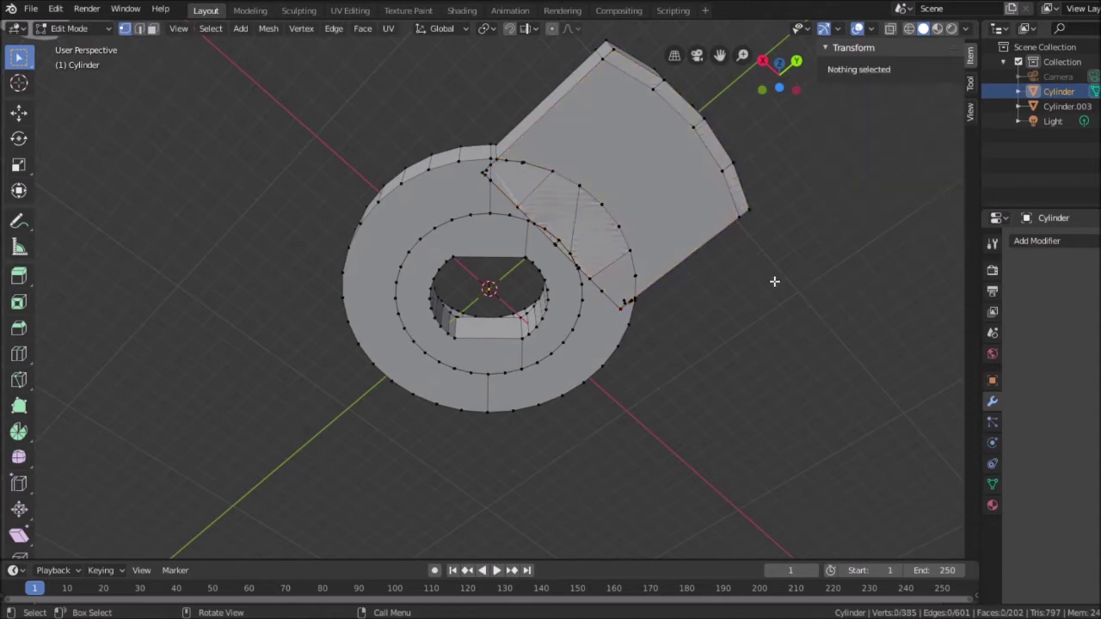
# Select all inner and outer vertices of the curved strip along the tab end's underside, from the +X to the -X corner.
pyautogui.moveTo(818, 147); pyautogui.dragTo(762, 246, button='middle')
pyautogui.scroll(-2, 797, 234)
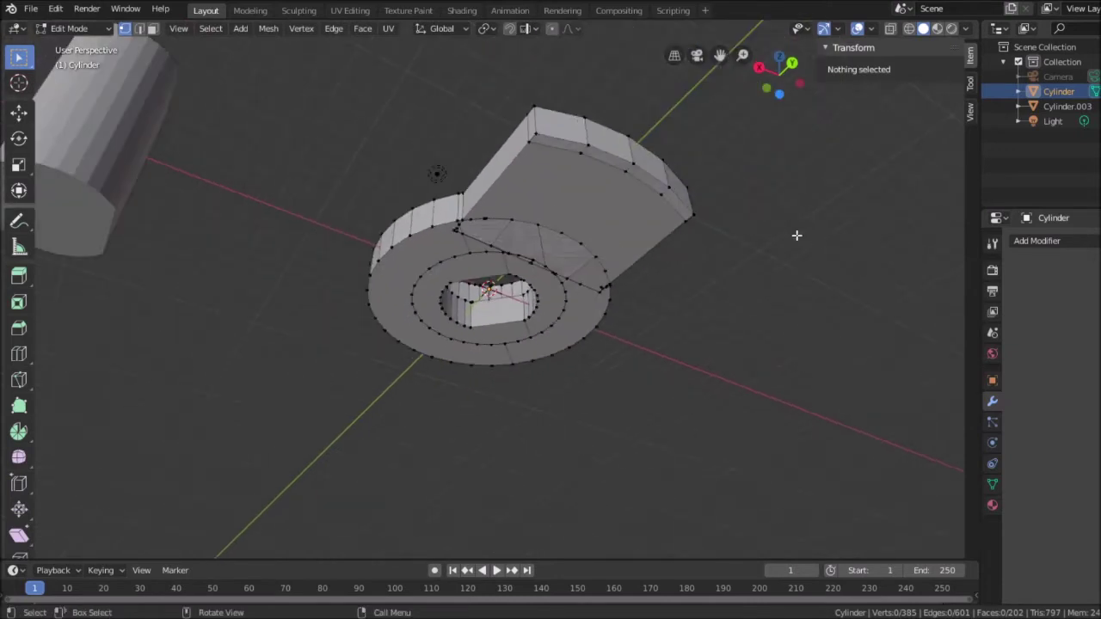
pyautogui.click(536, 134)
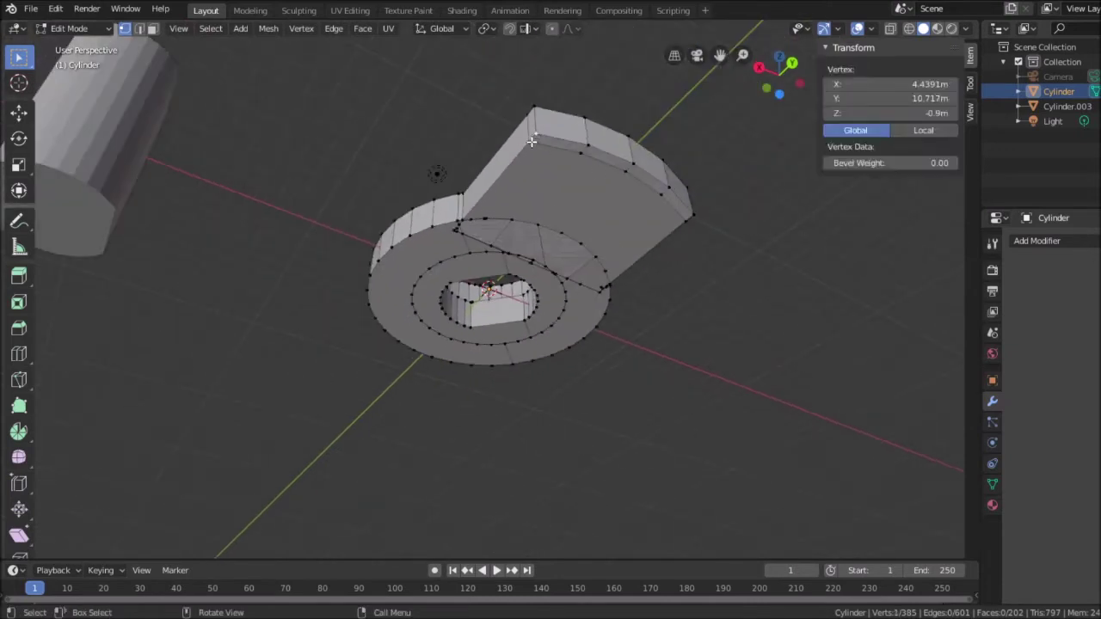
pyautogui.keyDown('shift'); pyautogui.click(581, 151); pyautogui.keyUp('shift')
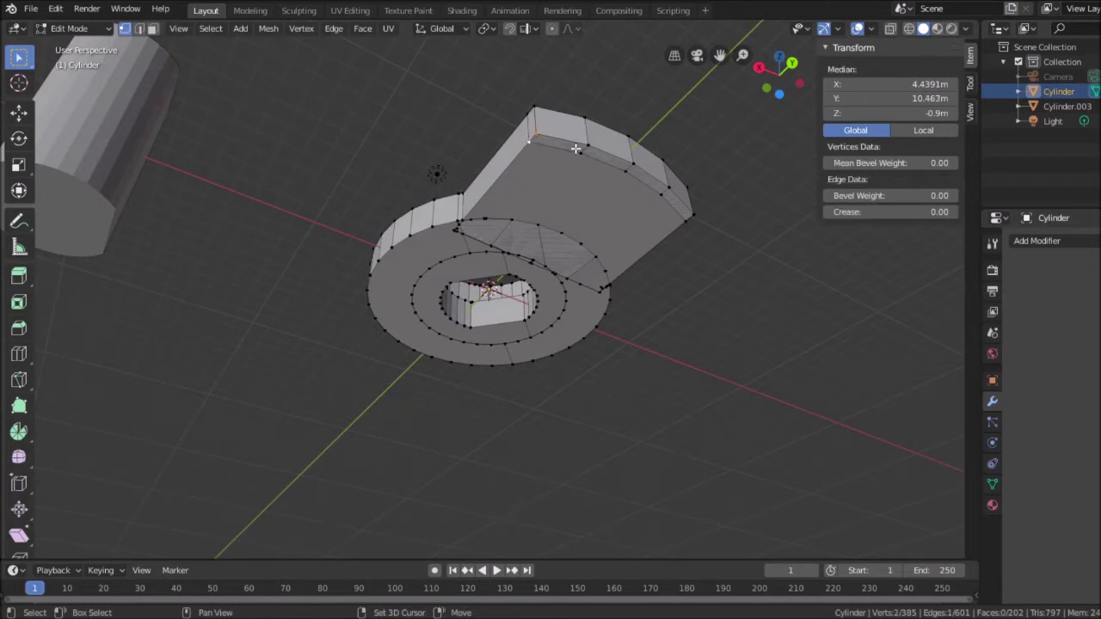
pyautogui.keyDown('shift'); pyautogui.click(632, 163); pyautogui.keyUp('shift')
pyautogui.keyDown('shift'); pyautogui.click(661, 194); pyautogui.keyUp('shift')
pyautogui.keyDown('shift'); pyautogui.click(692, 215); pyautogui.keyUp('shift')
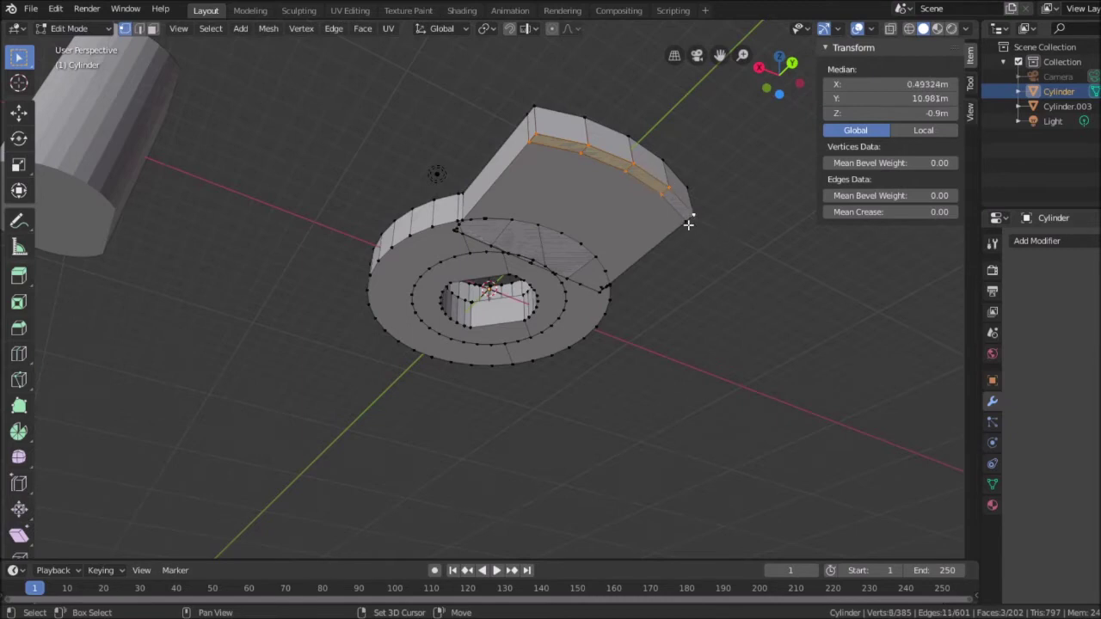
pyautogui.keyDown('shift'); pyautogui.click(685, 222); pyautogui.keyUp('shift')
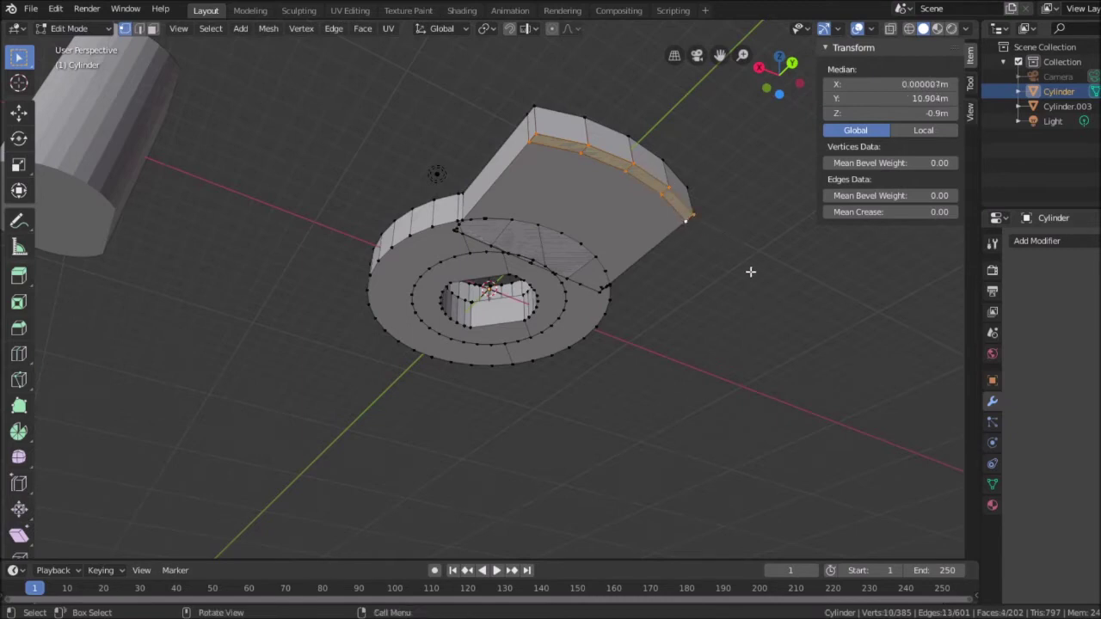
# Extrude the selected curved strip on the tab end's underside about 1.53 m downward along Z in the right orthographic view.
pyautogui.scroll(4, 741, 215)
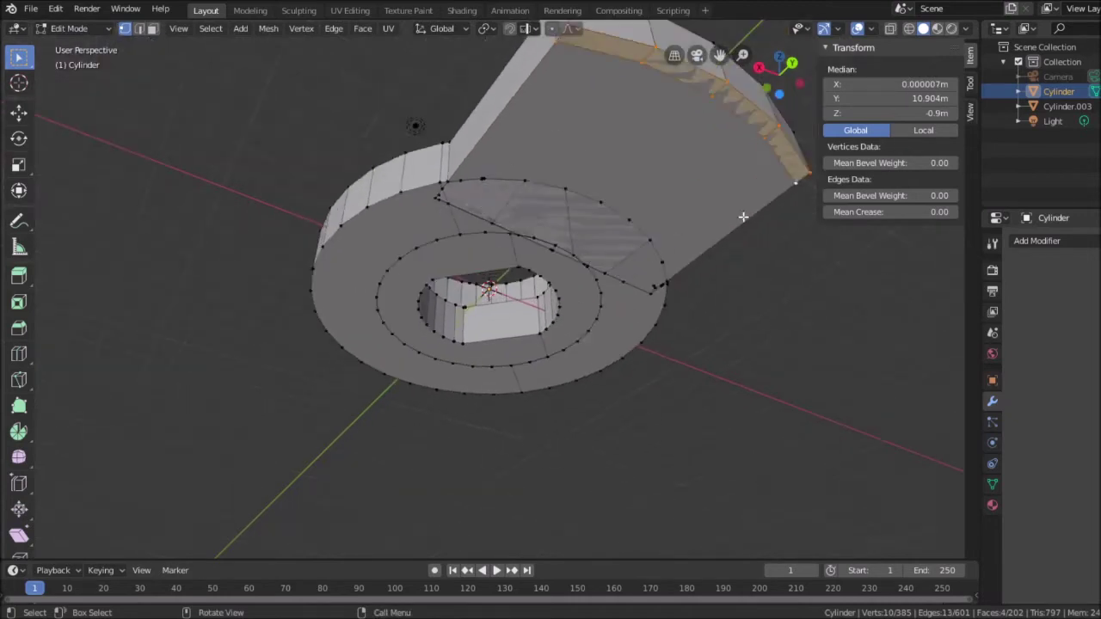
pyautogui.scroll(-4, 742, 215)
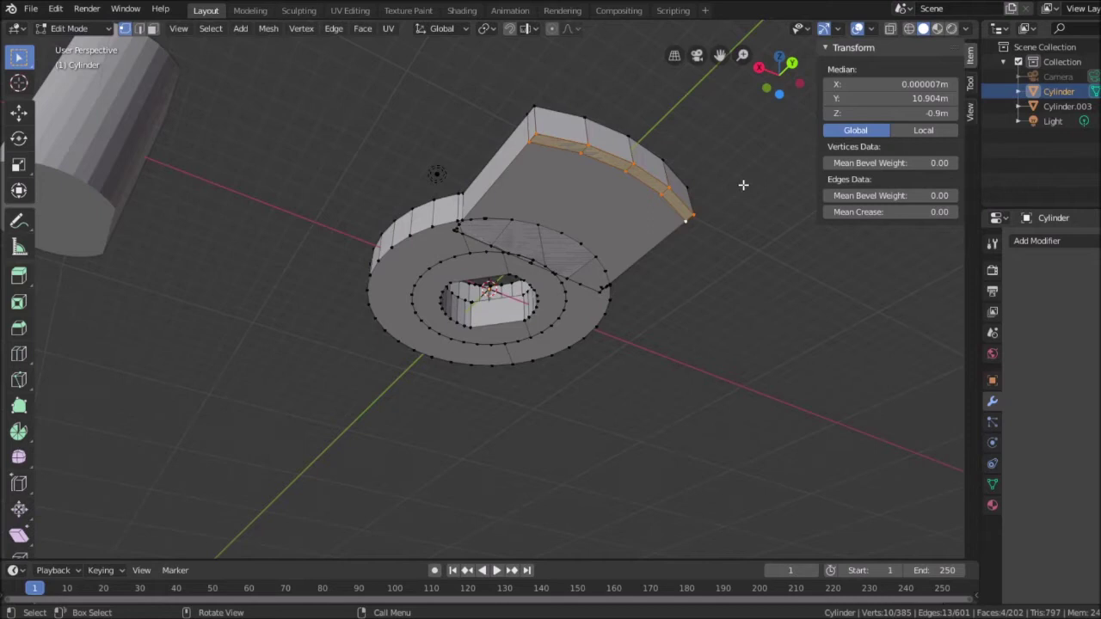
pyautogui.scroll(2, 733, 261)
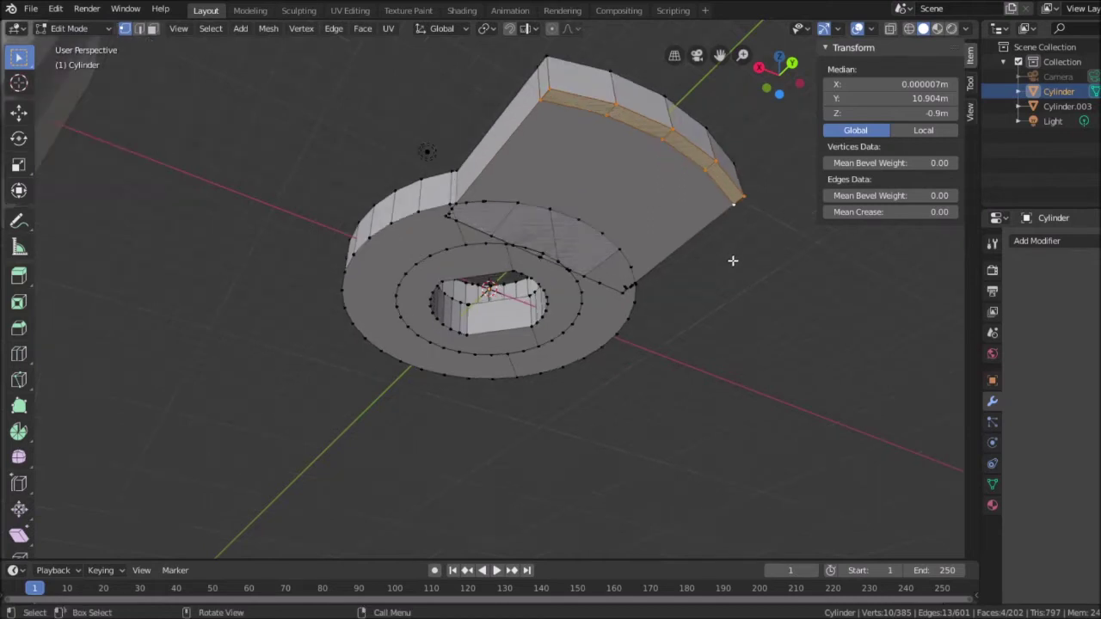
pyautogui.scroll(2, 732, 261)
pyautogui.moveTo(735, 256); pyautogui.dragTo(749, 344, button='middle')
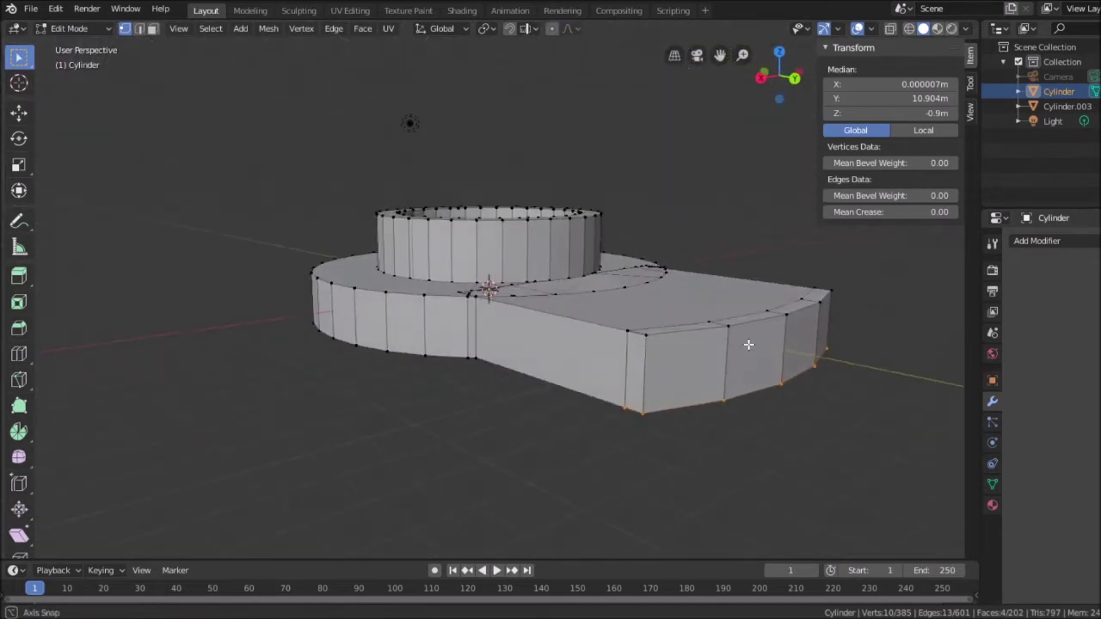
pyautogui.scroll(1, 561, 303)
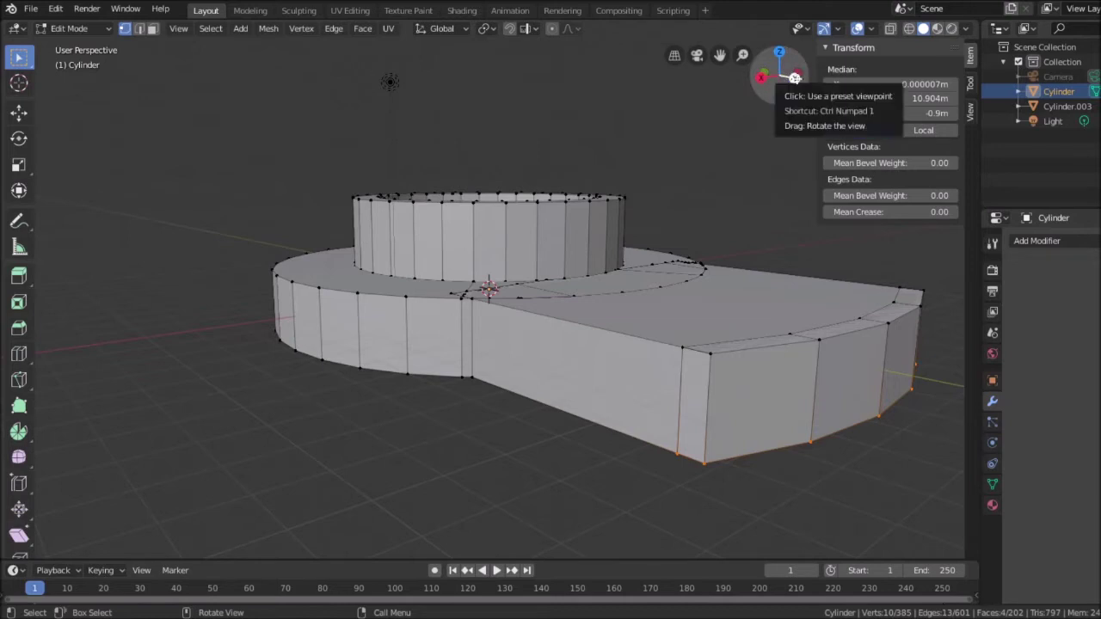
pyautogui.click(794, 78)
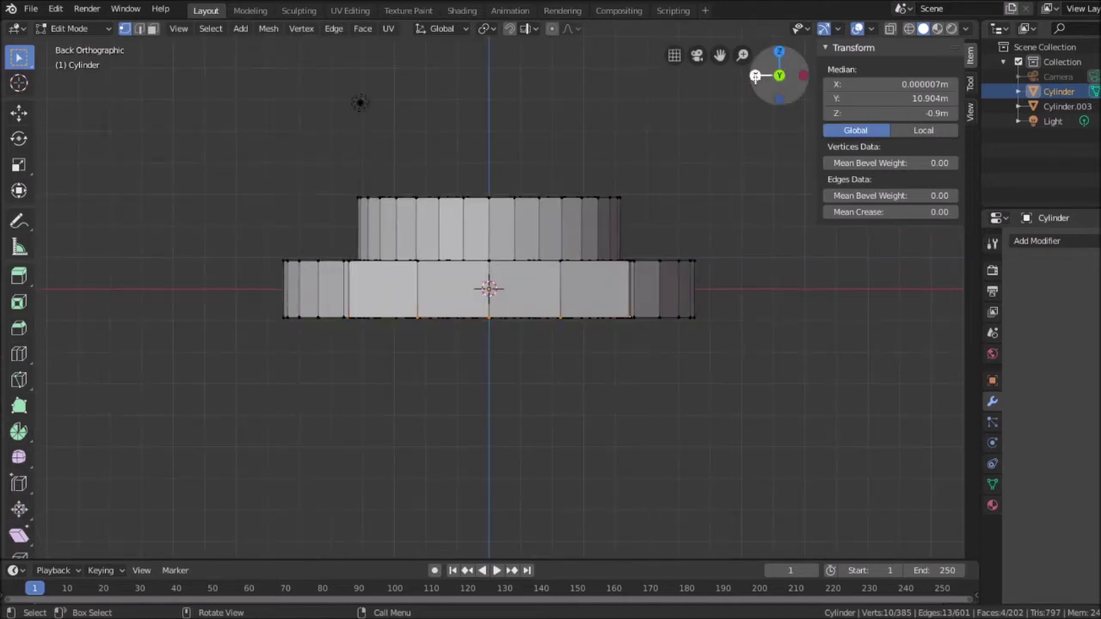
pyautogui.click(756, 75)
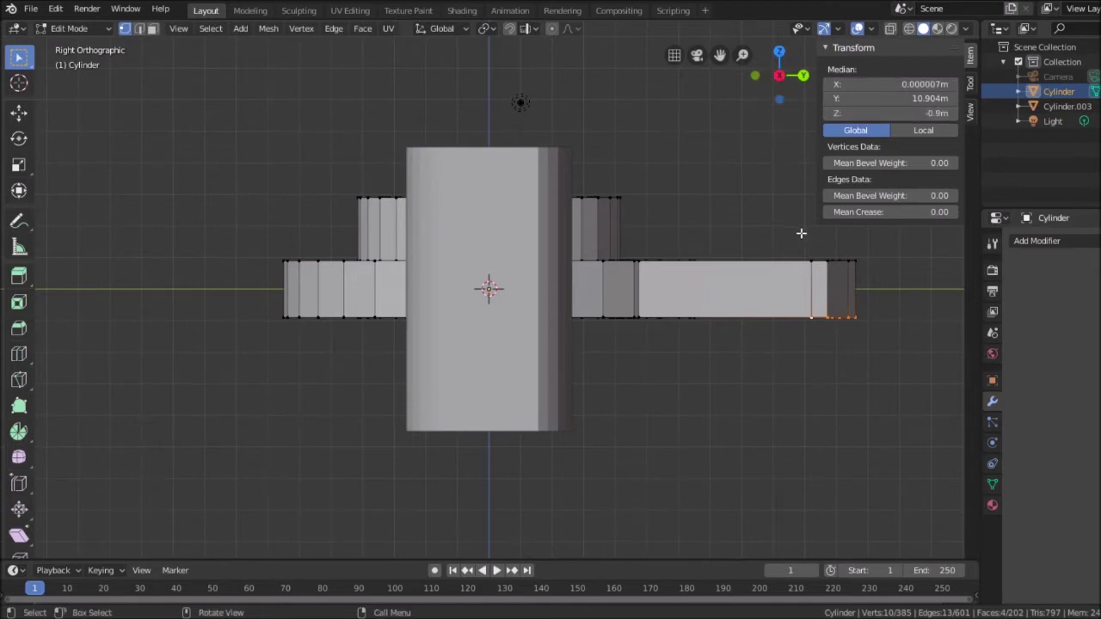
pyautogui.press('e')
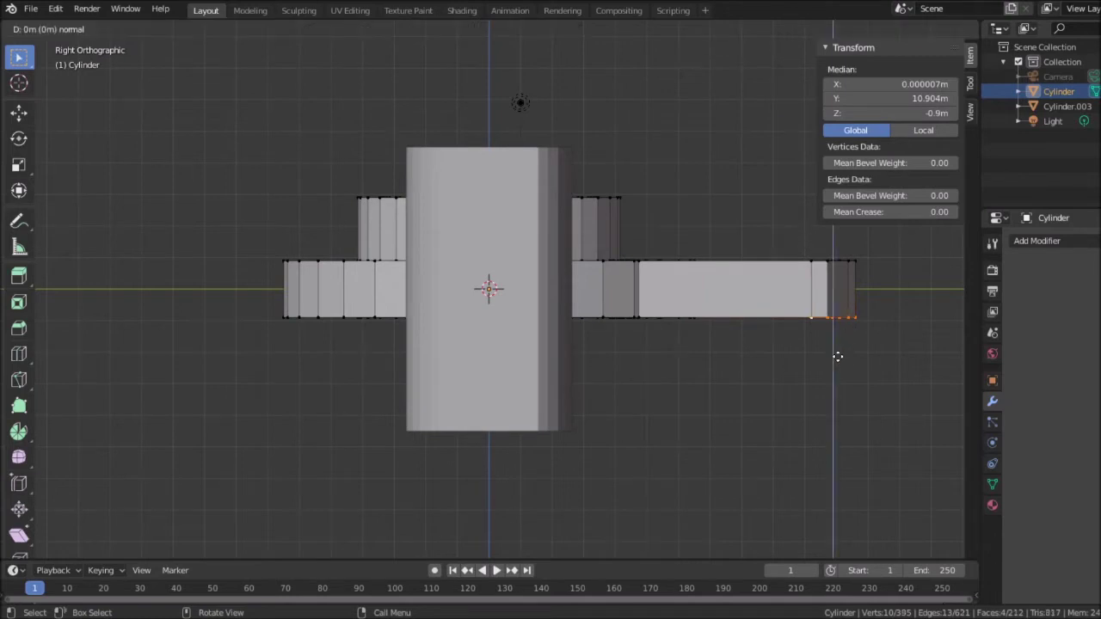
pyautogui.press('z')
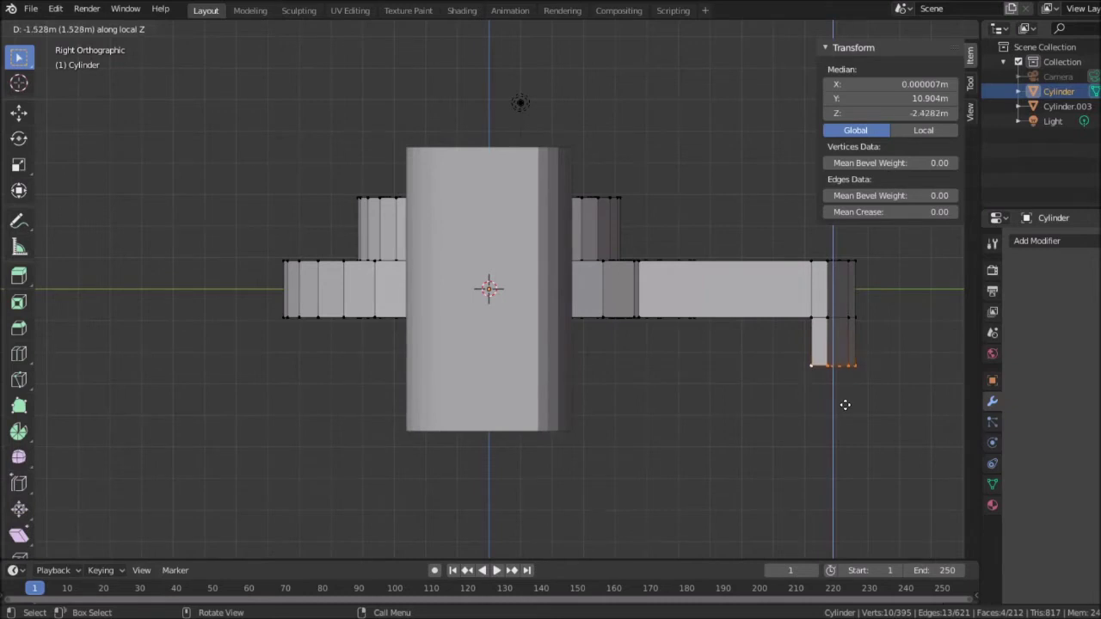
pyautogui.click(845, 405)
# Set the median Z of the extruded lip's lower end to -2.4 m and return to Object Mode to inspect the part.
pyautogui.click(916, 115)
pyautogui.click(917, 114)
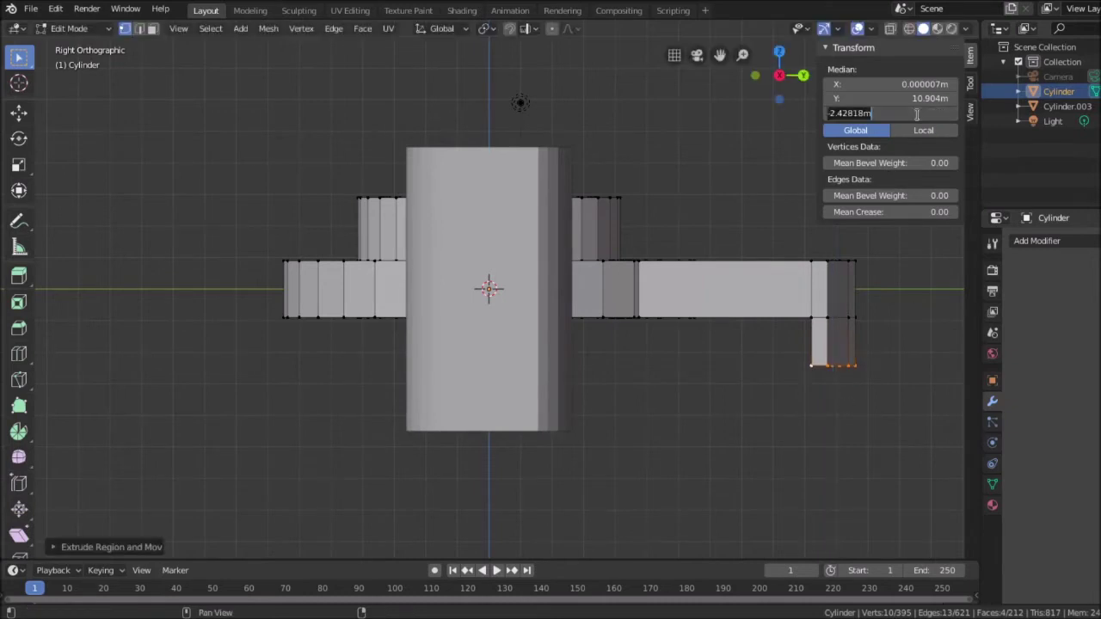
pyautogui.write('-2.4')
pyautogui.press('Return')
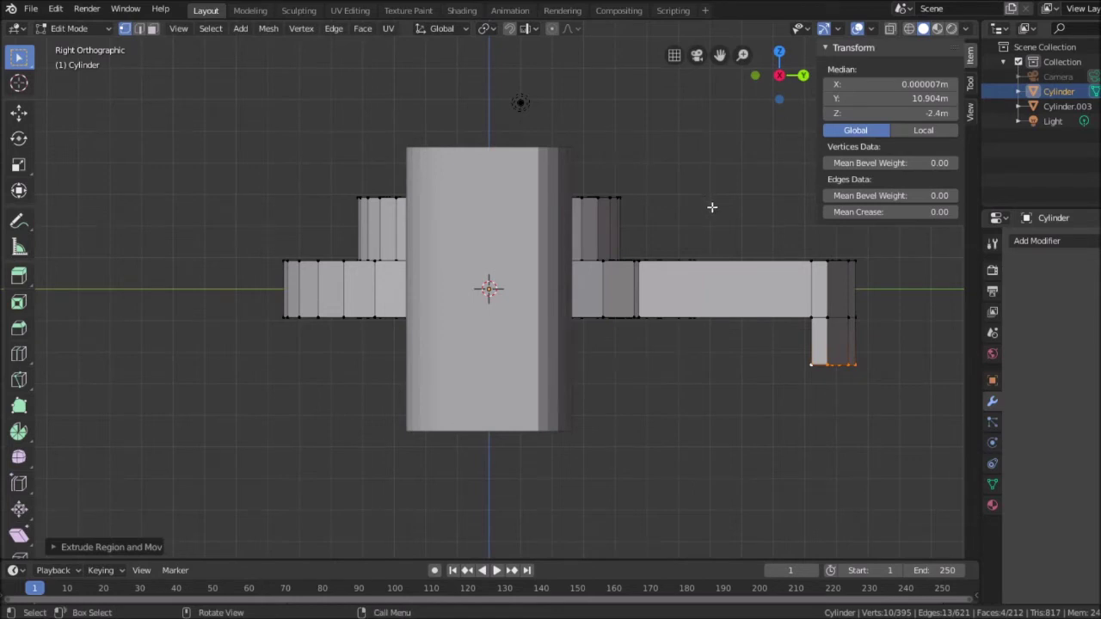
pyautogui.press('Tab')
pyautogui.moveTo(698, 383); pyautogui.dragTo(734, 446, button='middle')
pyautogui.scroll(-5, 692, 379)
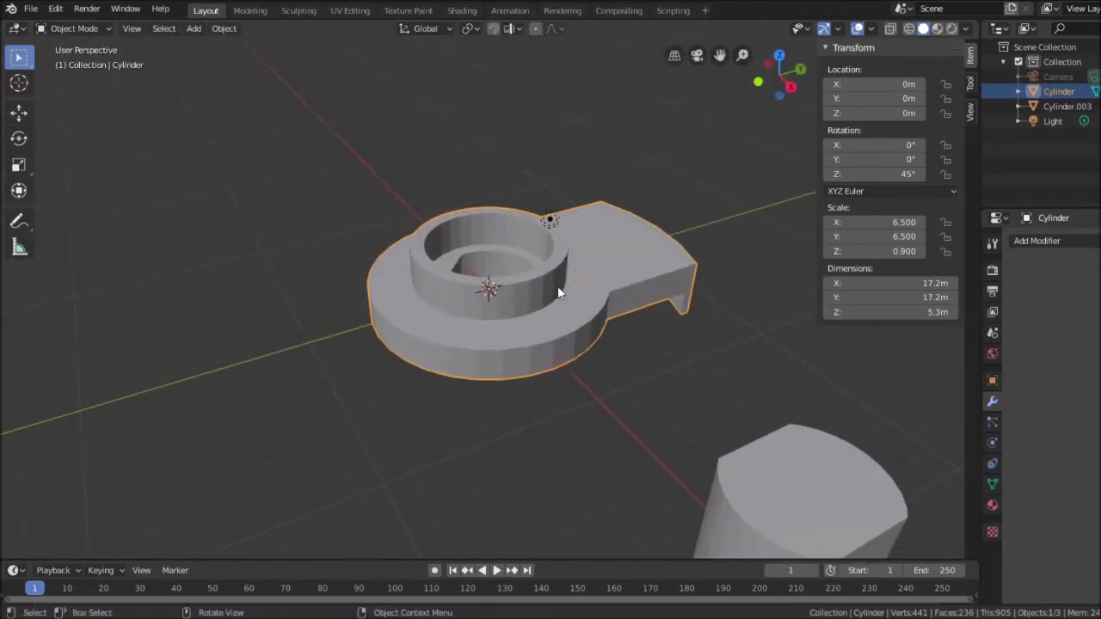
pyautogui.moveTo(660, 338); pyautogui.dragTo(642, 394, button='middle')
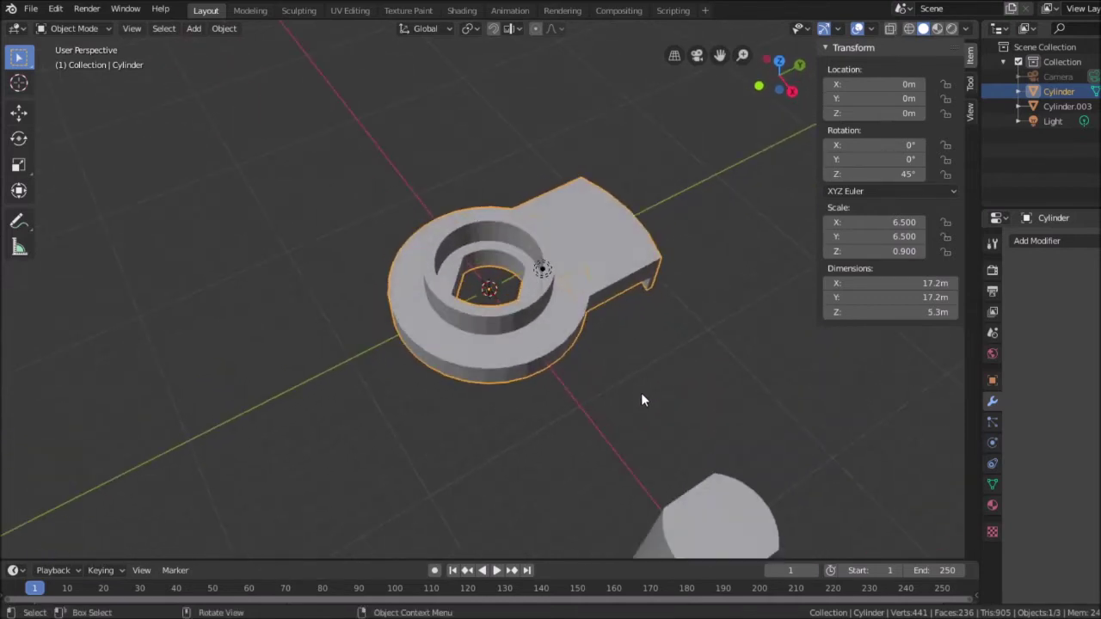
# Save the model as a new file named PotWipe2.blend in the Documents\Blender folder.
pyautogui.click(30, 8)
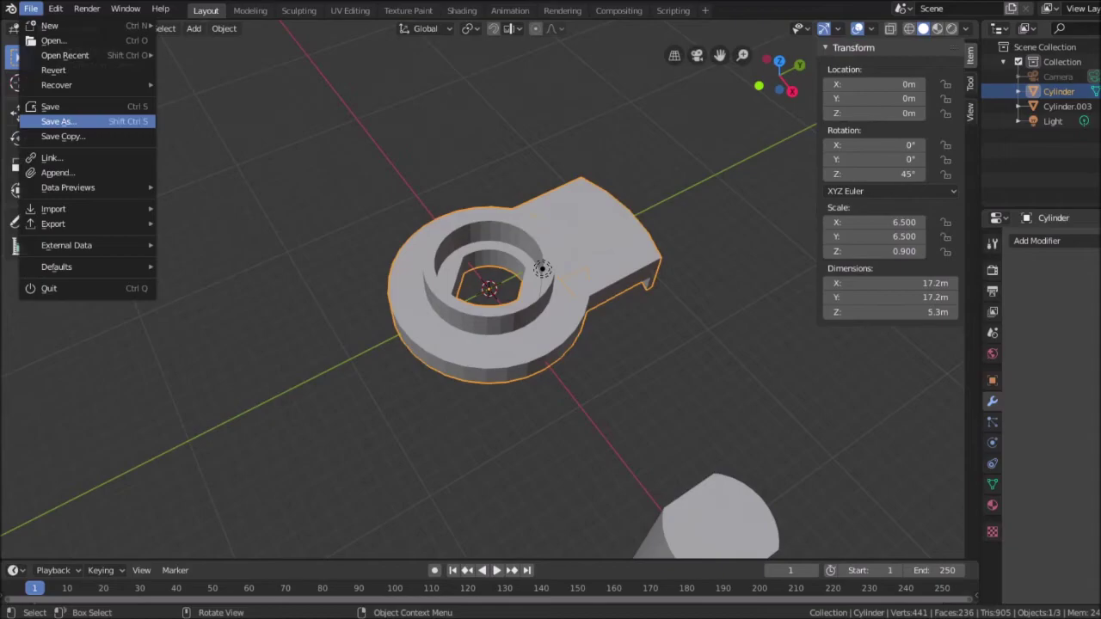
pyautogui.click(59, 121)
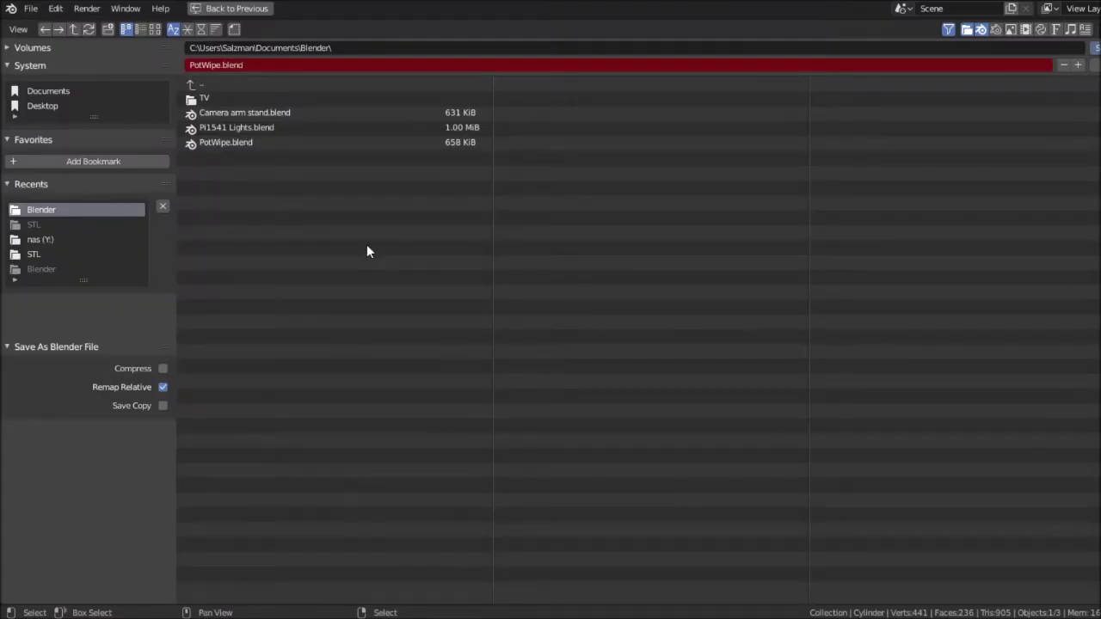
pyautogui.click(232, 143)
pyautogui.click(216, 65)
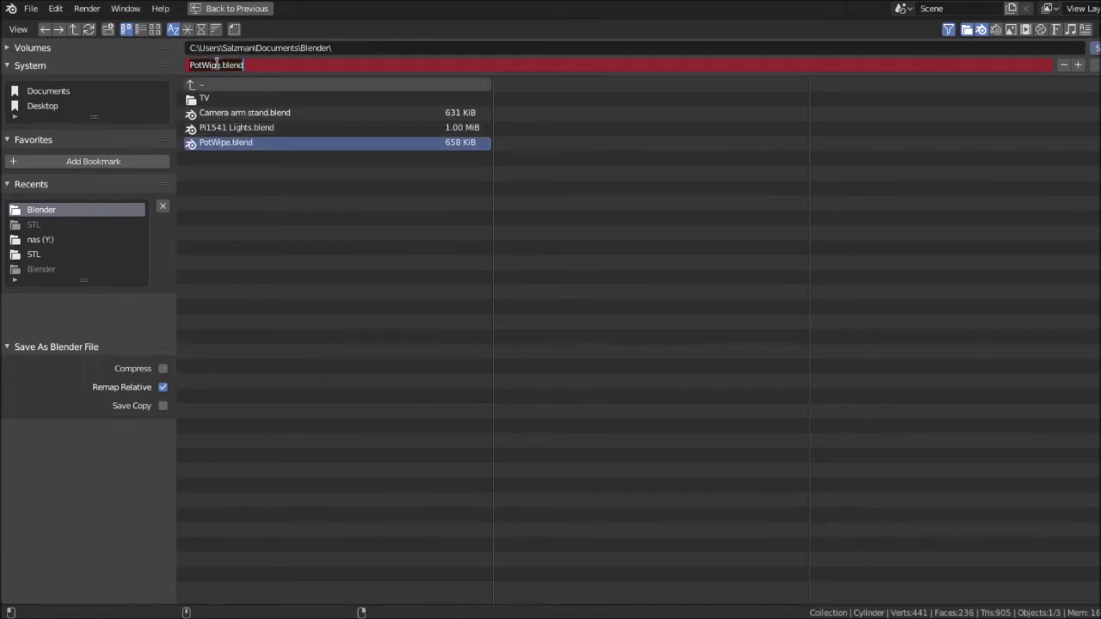
pyautogui.click(221, 64)
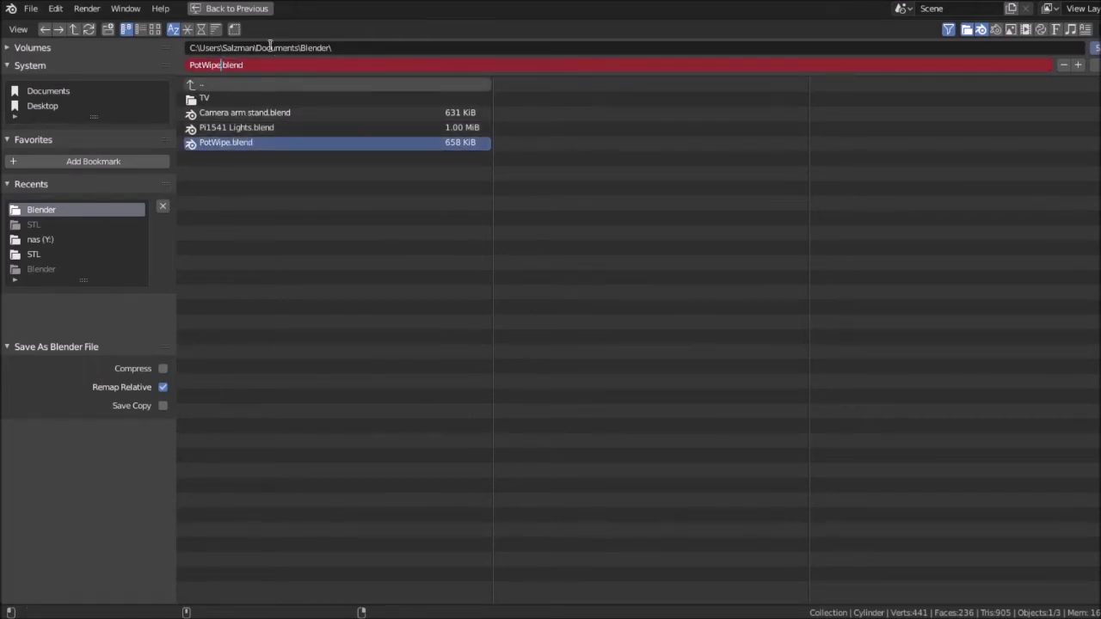
pyautogui.write('2')
pyautogui.press('Return')
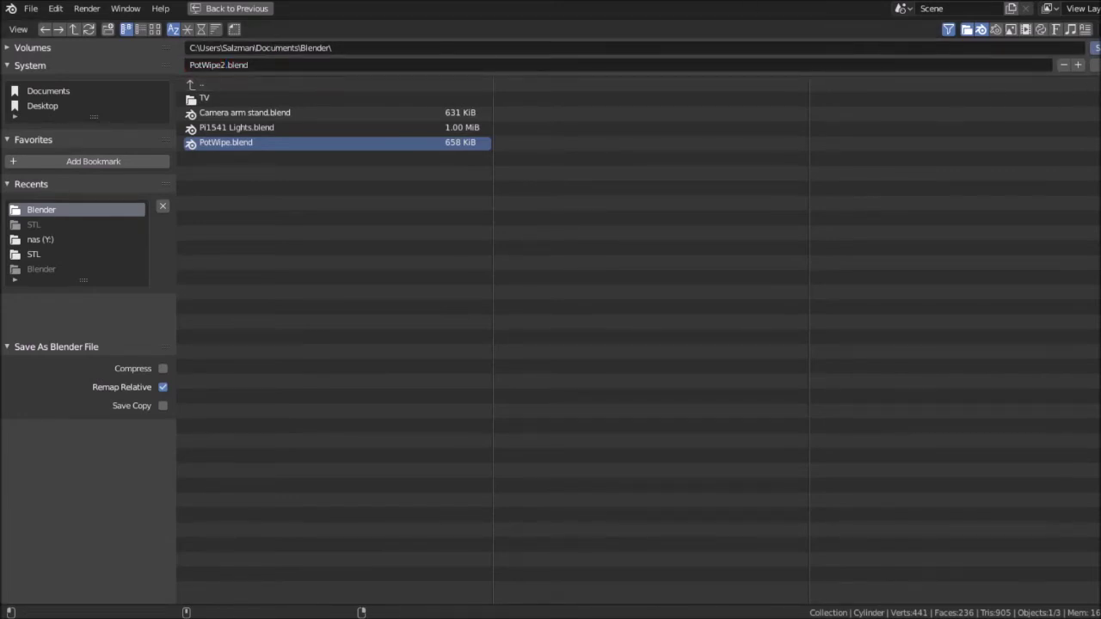
pyautogui.press('Return')
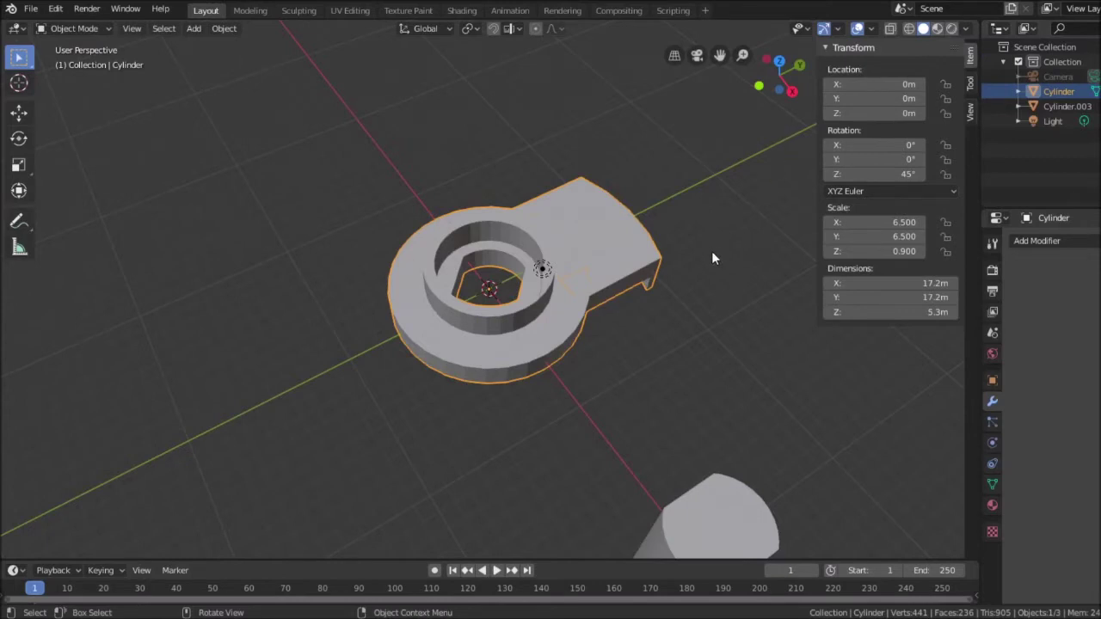
# Add a mesh cylinder at the origin with dimensions of 1.2 m in X, 1.2 m in Y and 5 m in Z.
pyautogui.moveTo(726, 260); pyautogui.dragTo(702, 267, button='middle')
pyautogui.scroll(2, 702, 268)
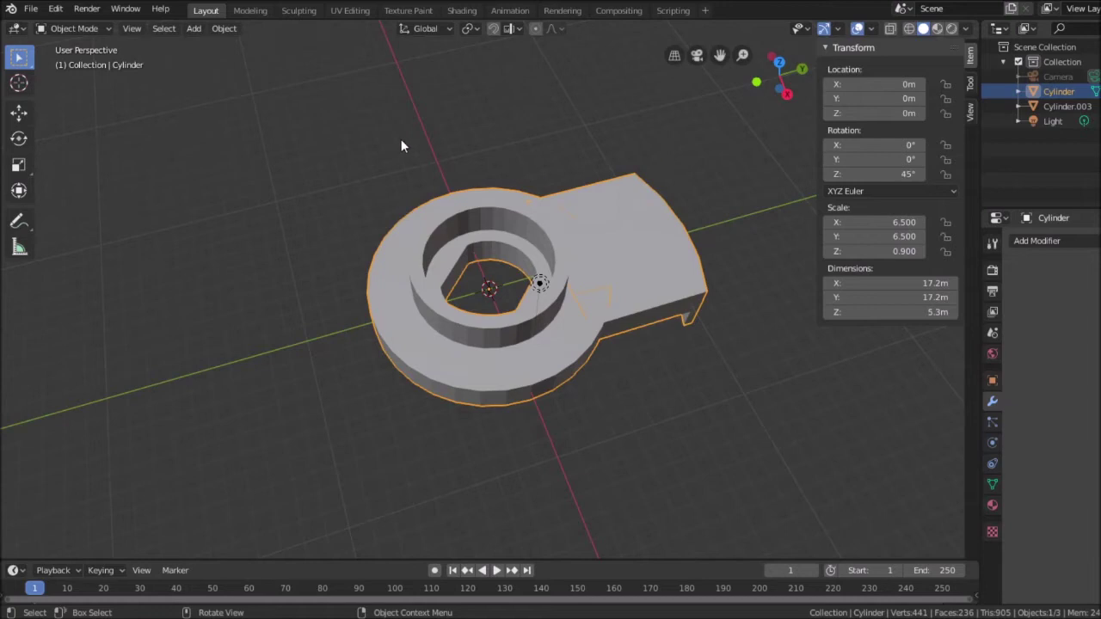
pyautogui.click(194, 31)
pyautogui.moveTo(258, 46)
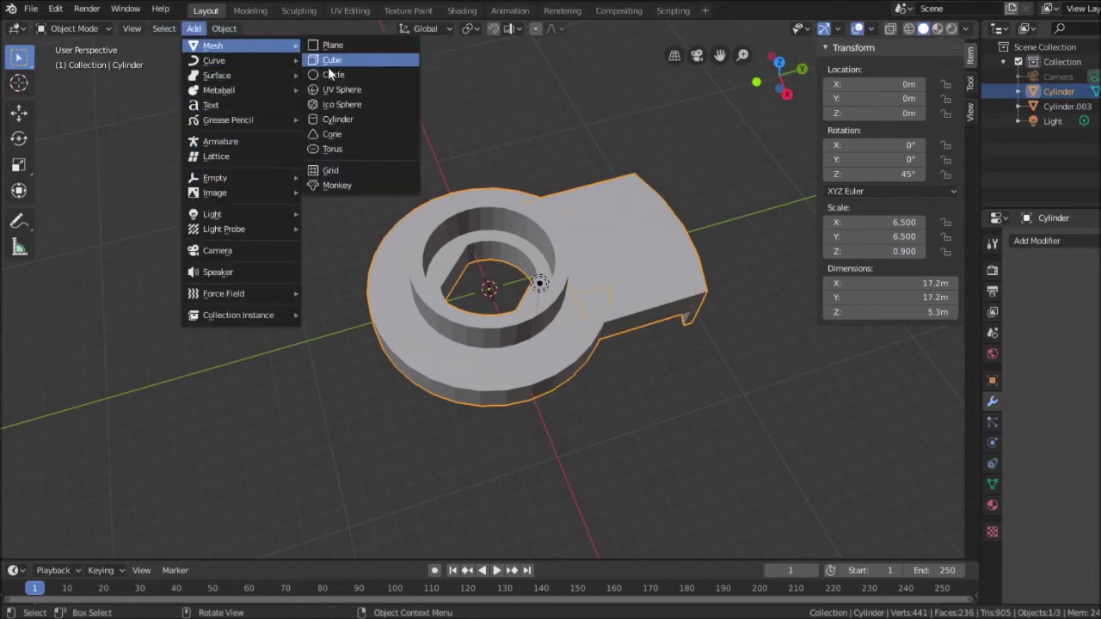
pyautogui.click(337, 121)
pyautogui.click(927, 284)
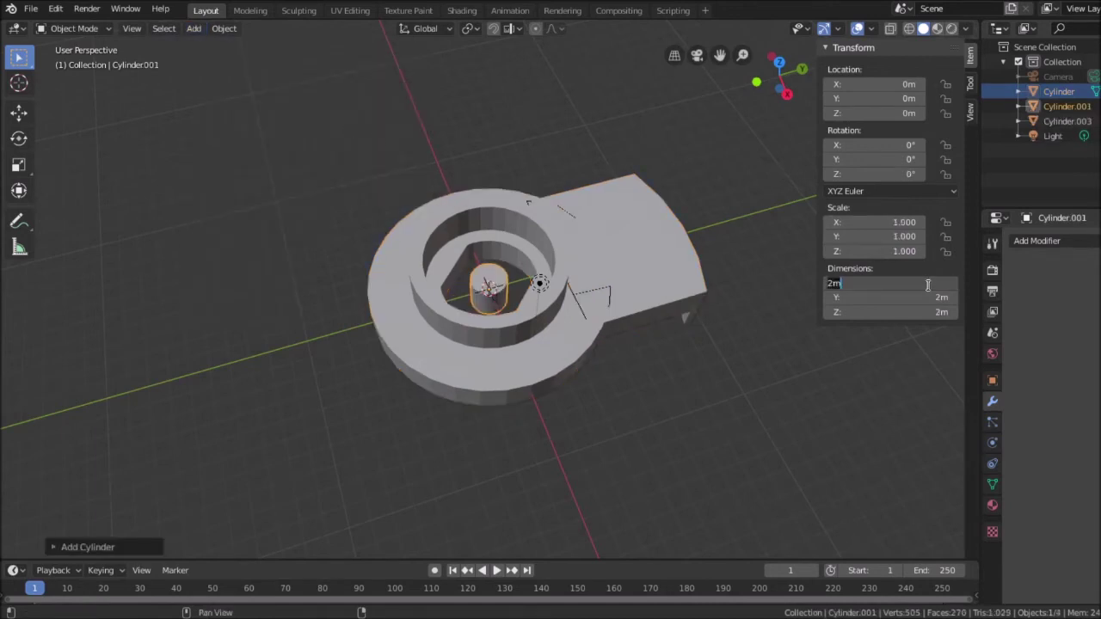
pyautogui.write('1.2')
pyautogui.press('Tab')
pyautogui.write('1.2')
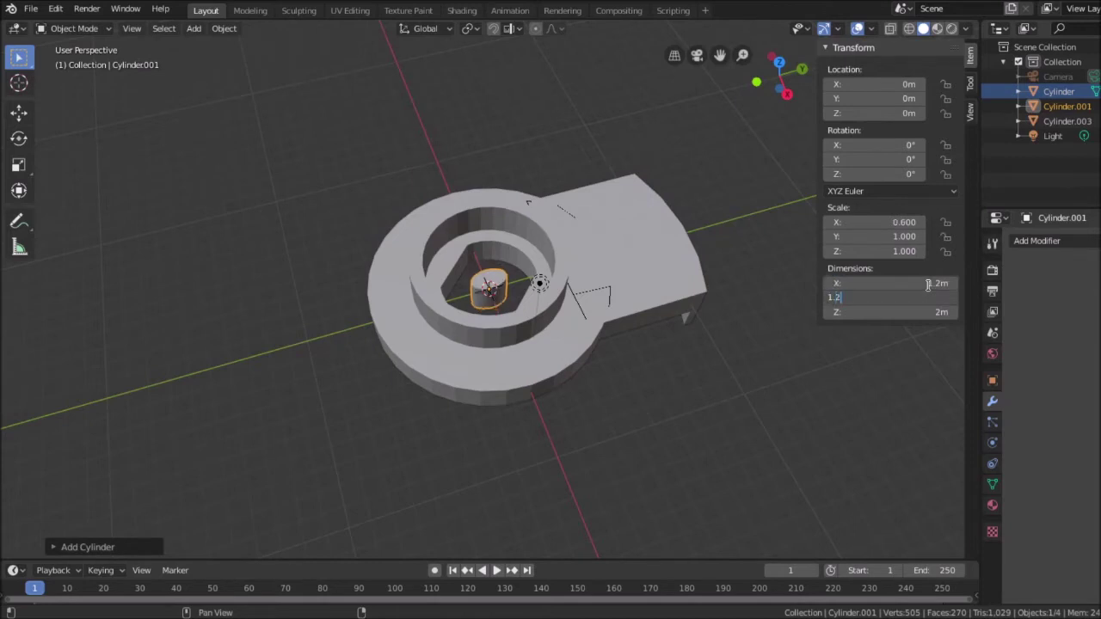
pyautogui.press('Tab')
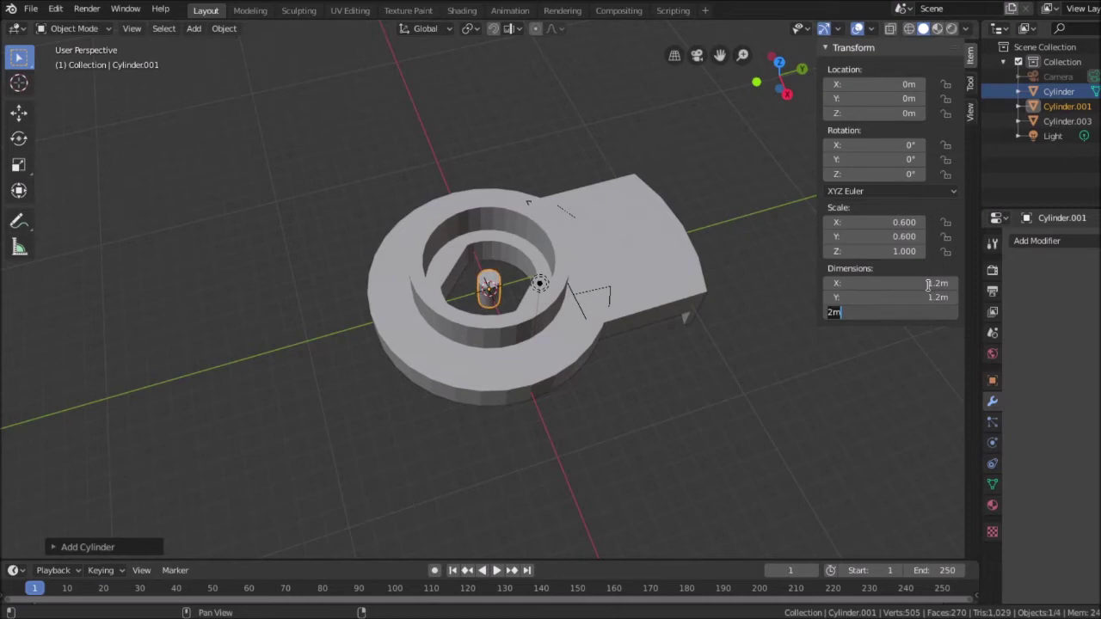
pyautogui.write('5')
pyautogui.press('Tab')
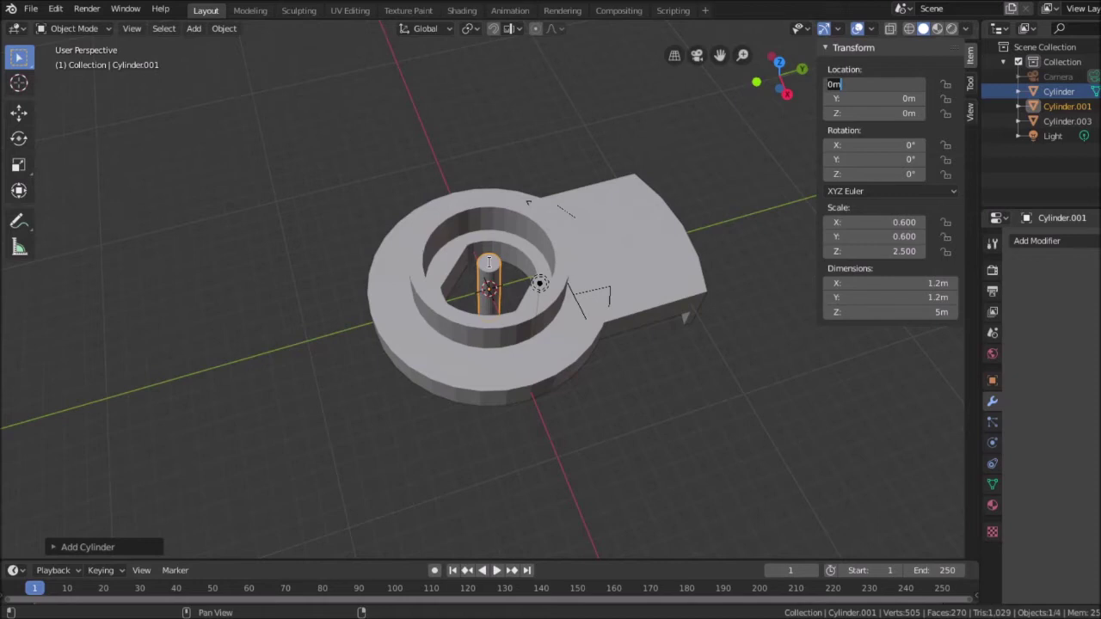
pyautogui.press('Return')
# Duplicate the thin cylinder and set the copy's X location to 6.5 m.
pyautogui.rightClick(489, 263)
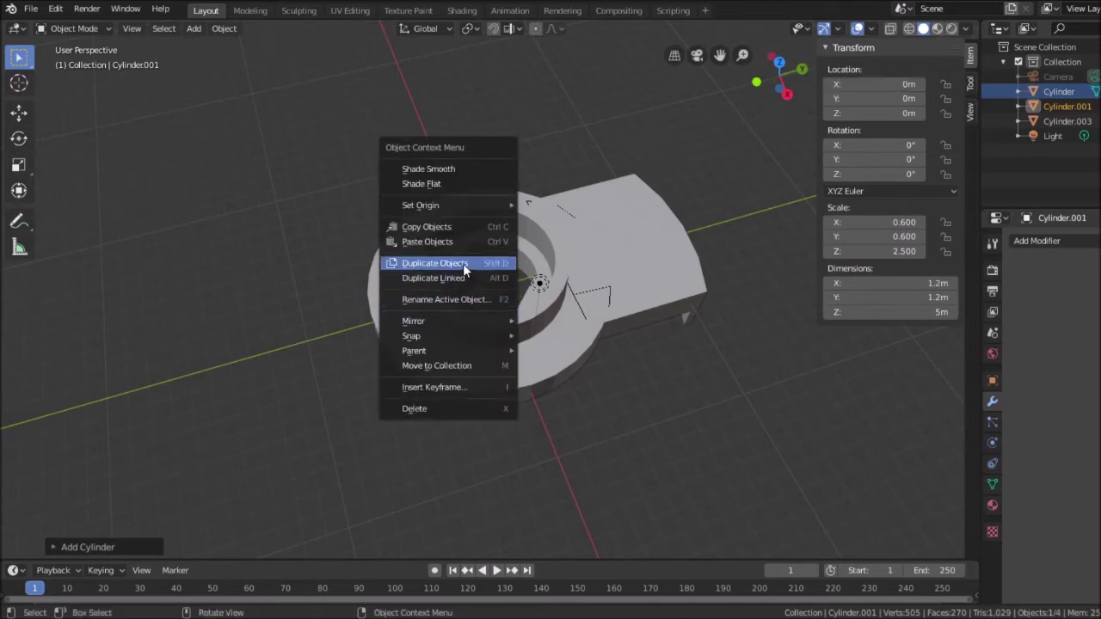
pyautogui.click(470, 264)
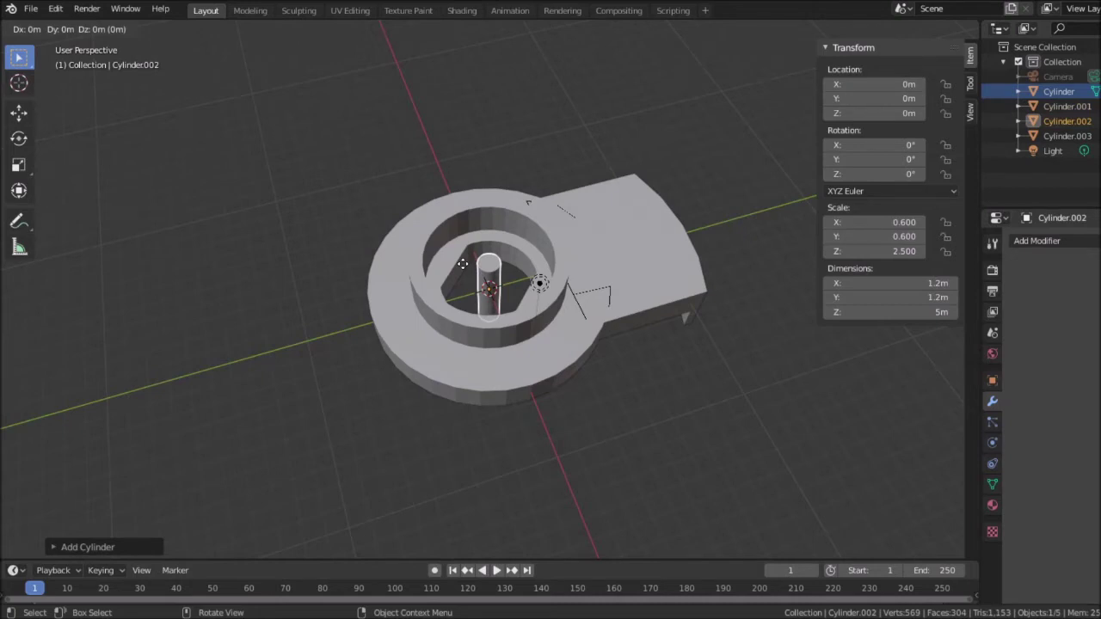
pyautogui.rightClick(463, 263)
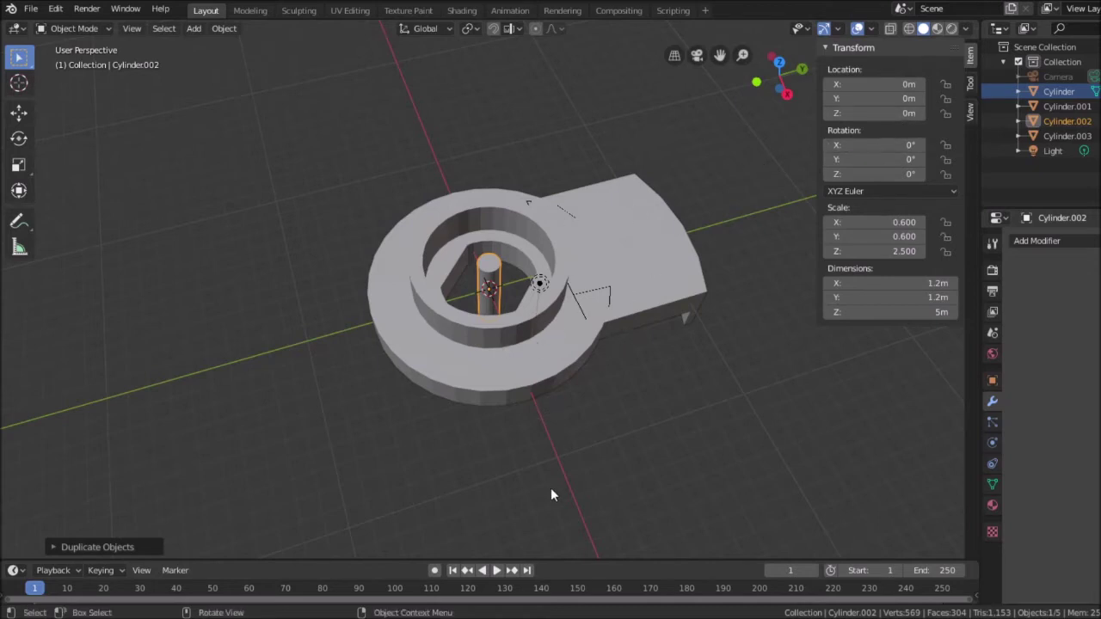
pyautogui.click(890, 84)
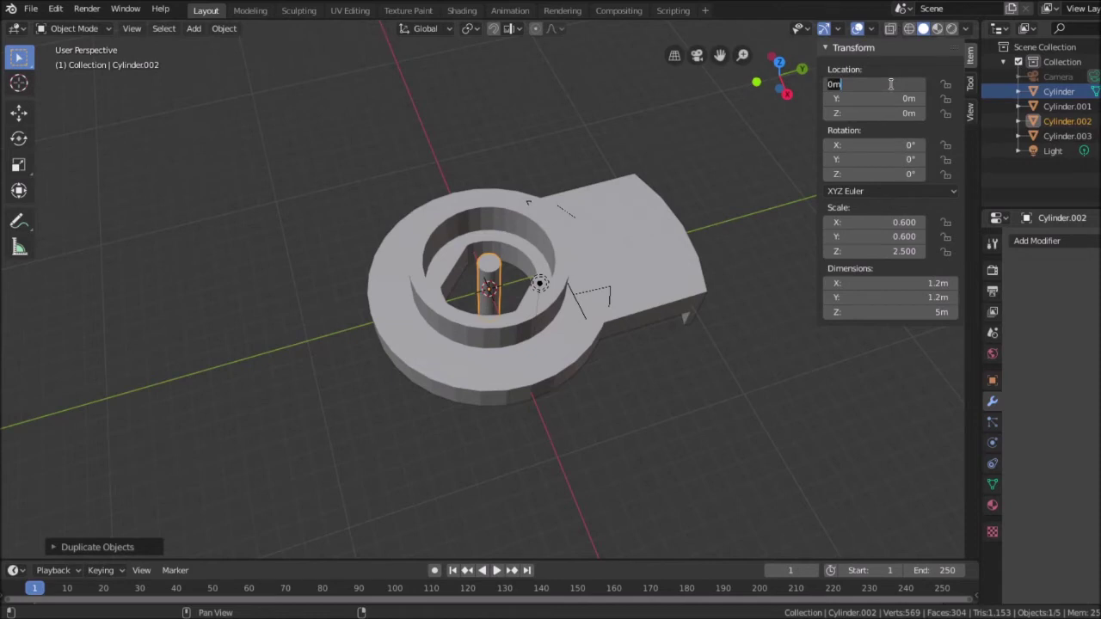
pyautogui.write('6.5')
pyautogui.press('Tab')
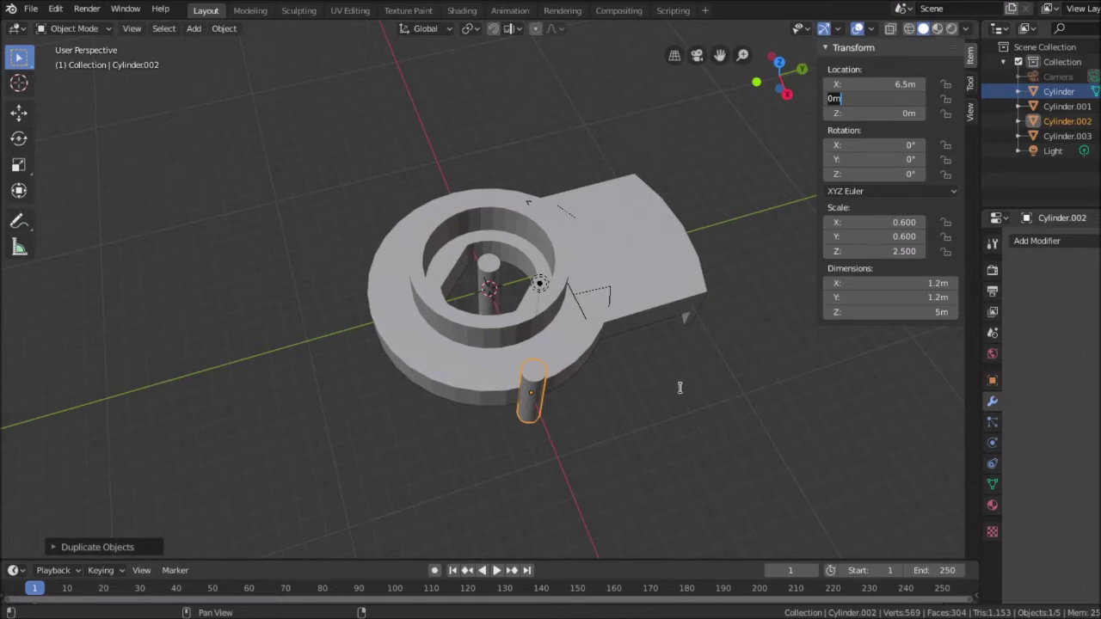
pyautogui.press('Return')
# Set the duplicated thin cylinder's X location to 7.1 m.
pyautogui.moveTo(627, 383); pyautogui.dragTo(737, 320, button='middle')
pyautogui.scroll(2, 737, 320)
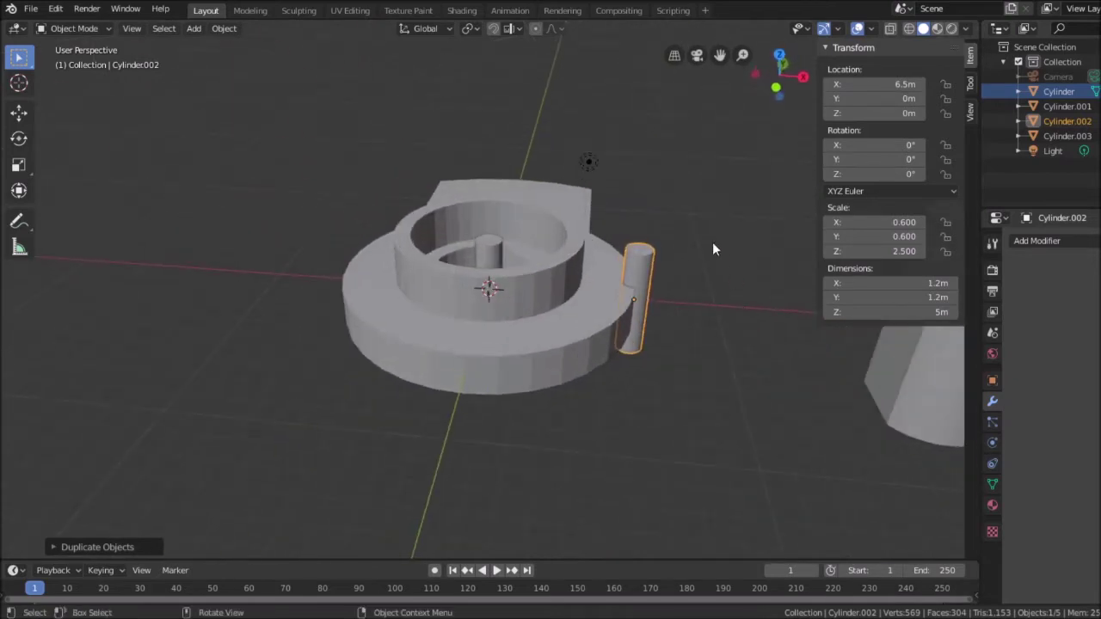
pyautogui.click(904, 85)
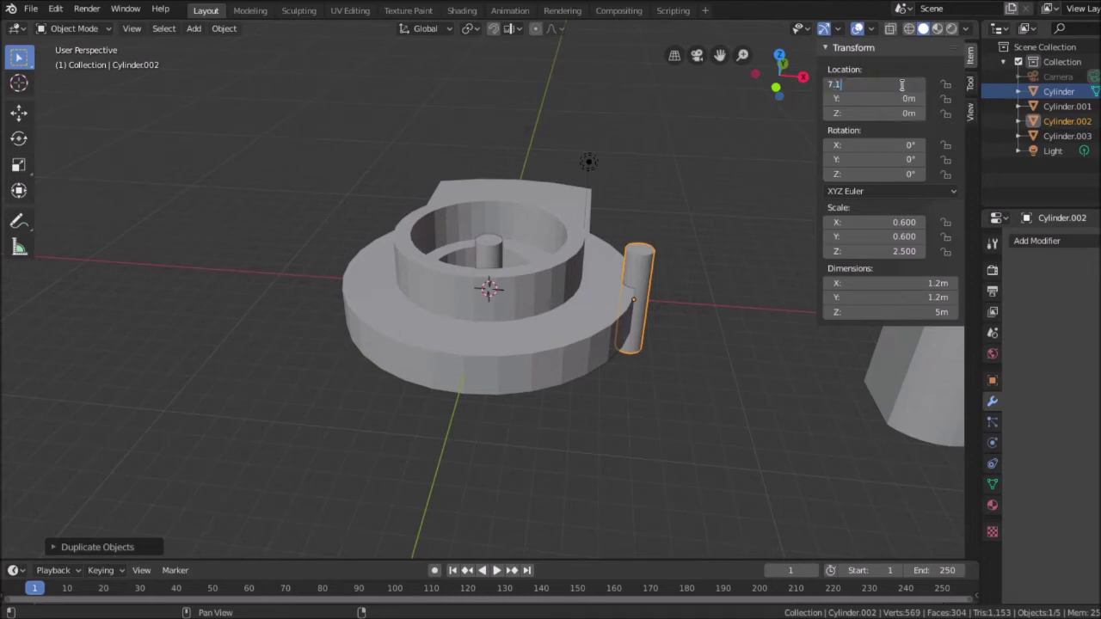
pyautogui.press('Tab')
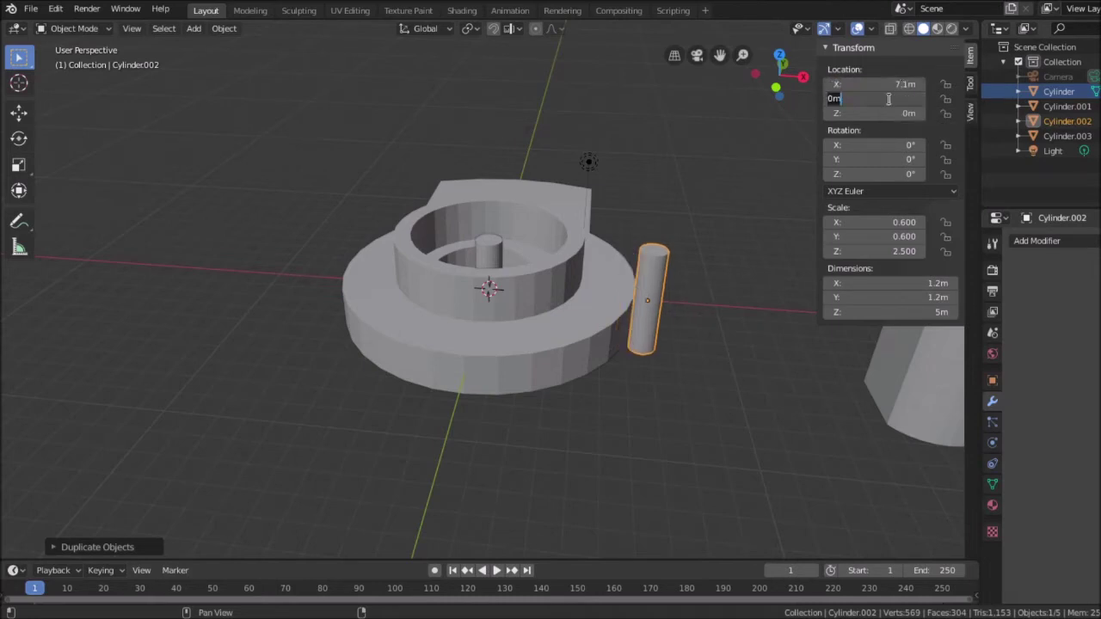
pyautogui.press('Return')
# Select the original thin cylinder in the ring's centre and set its X location to -7.1 m.
pyautogui.click(492, 244)
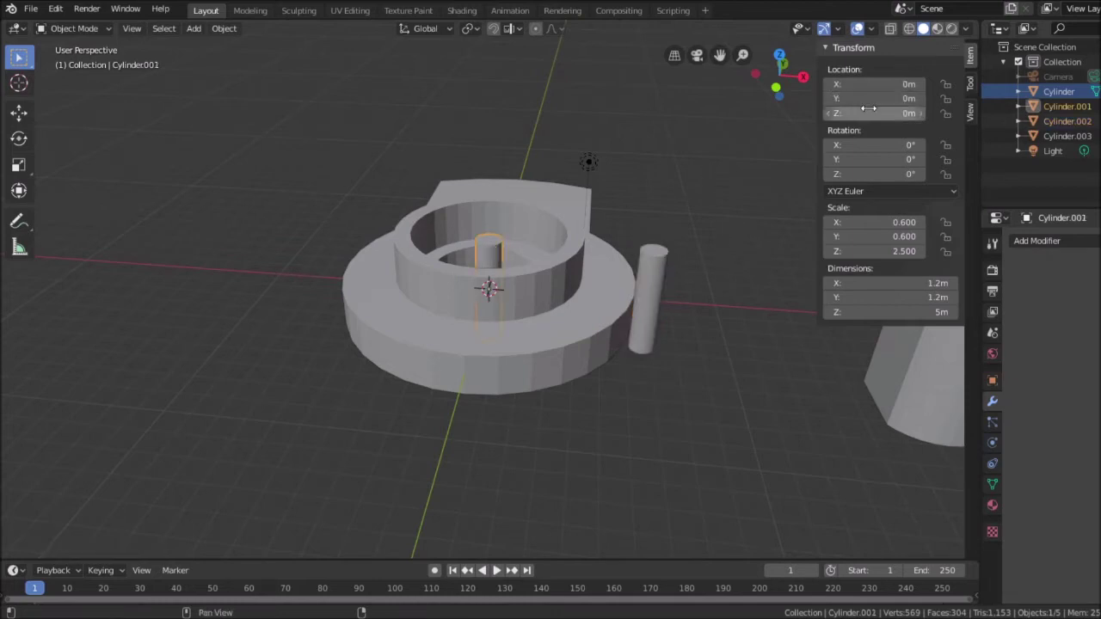
pyautogui.click(877, 81)
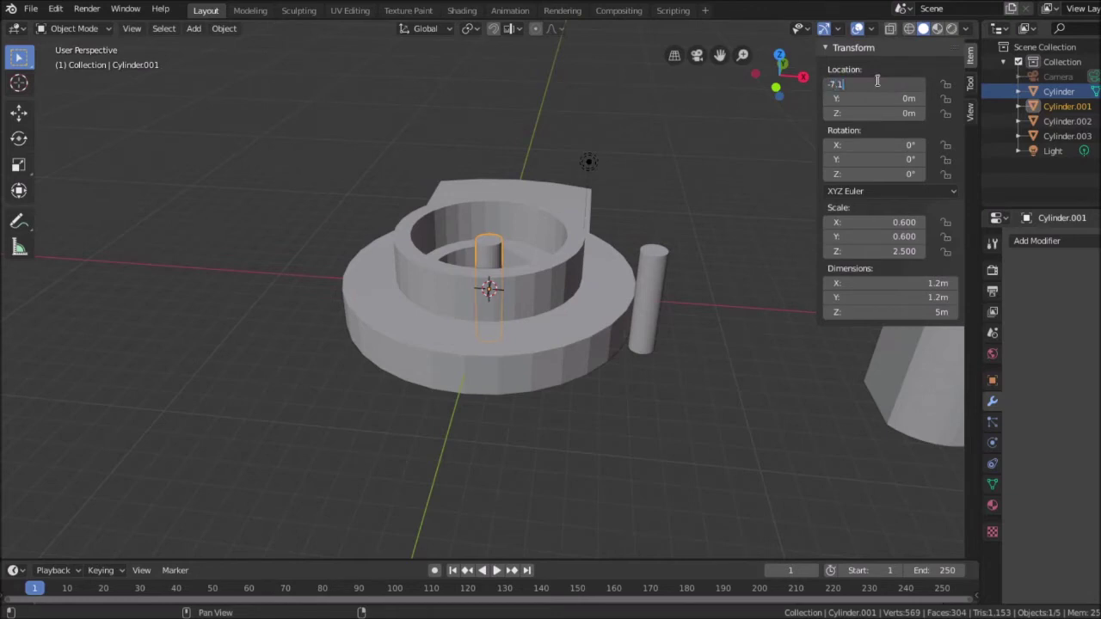
pyautogui.write('-7.1')
pyautogui.press('Tab')
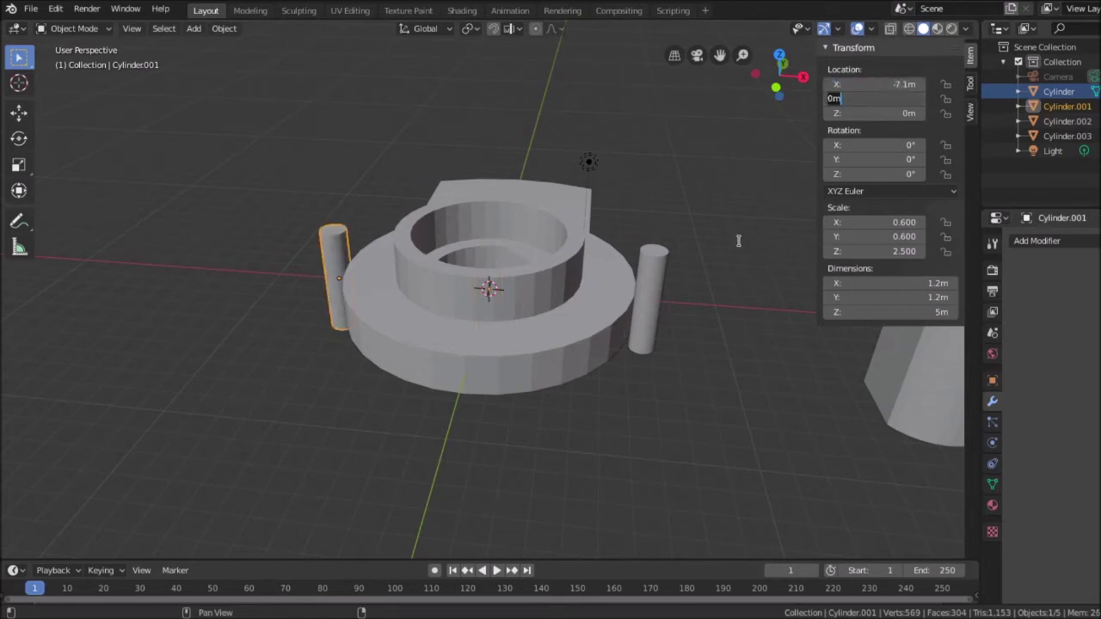
pyautogui.press('Return')
# Set the X location of the thin cylinder on the negative X side to -6.5 m.
pyautogui.moveTo(738, 260); pyautogui.dragTo(627, 366, button='middle')
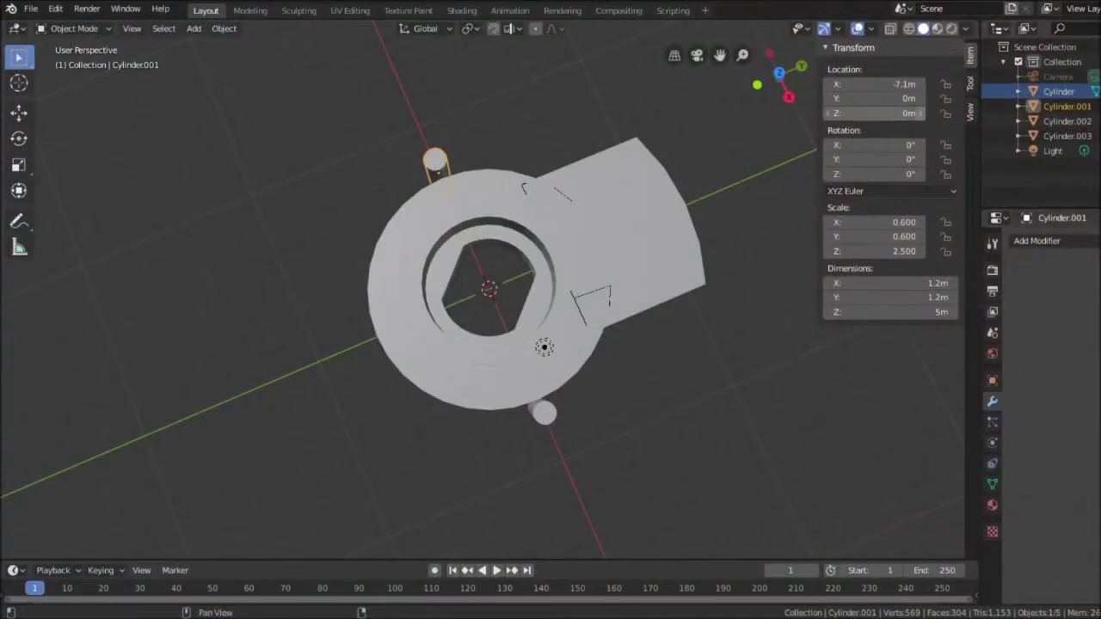
pyautogui.click(903, 84)
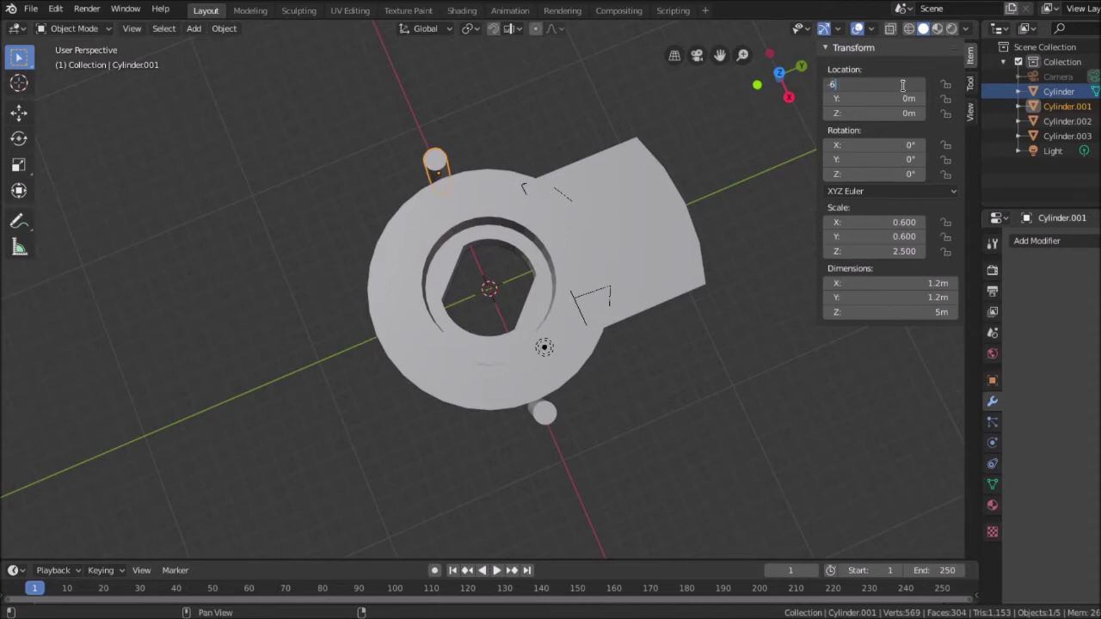
pyautogui.press('Tab')
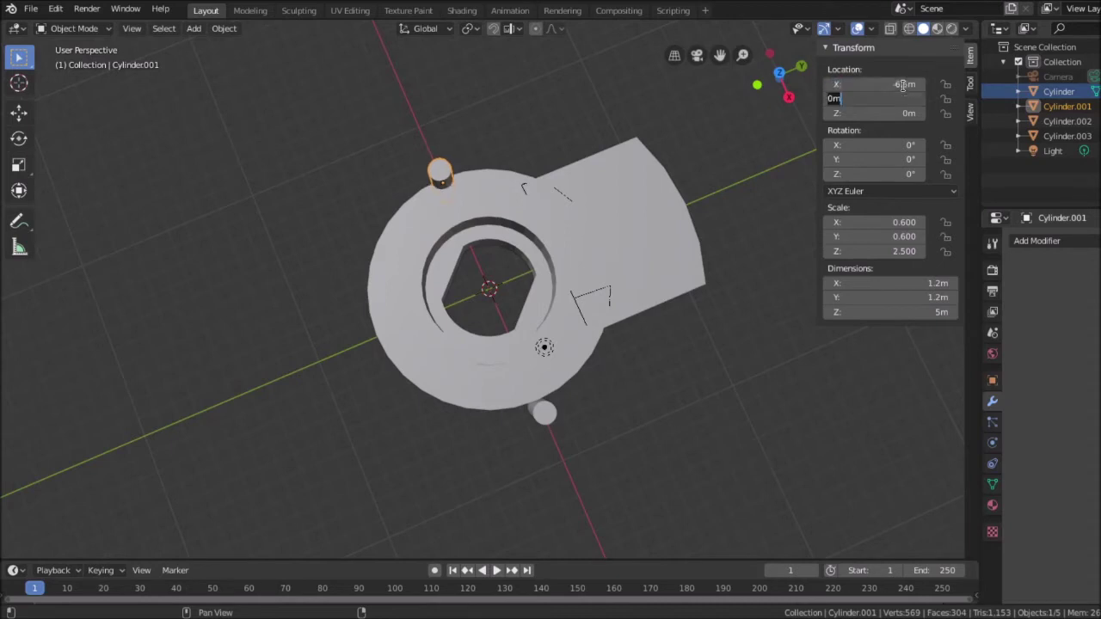
pyautogui.press('Return')
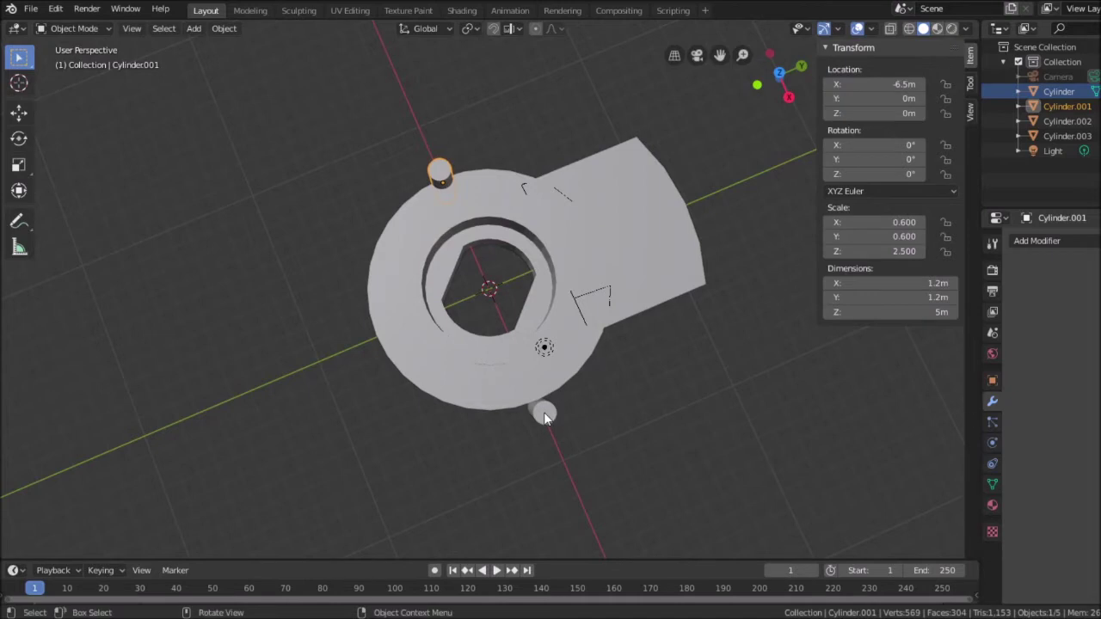
# Select the thin cylinder on the positive X side and set its X location to 6.5 m.
pyautogui.click(544, 412)
pyautogui.click(882, 84)
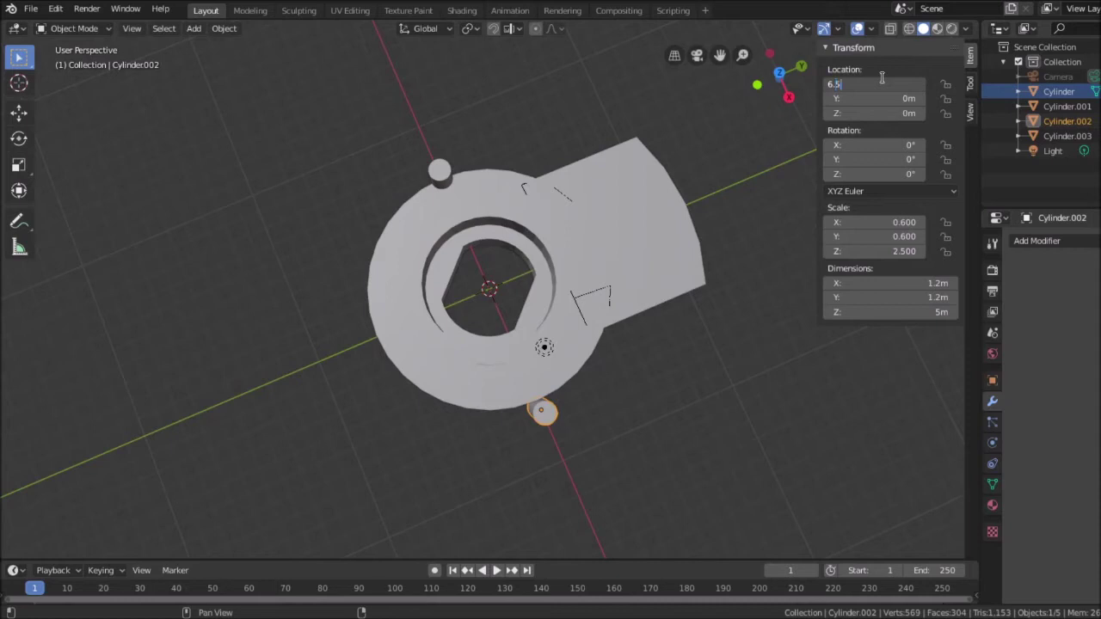
pyautogui.press('Tab')
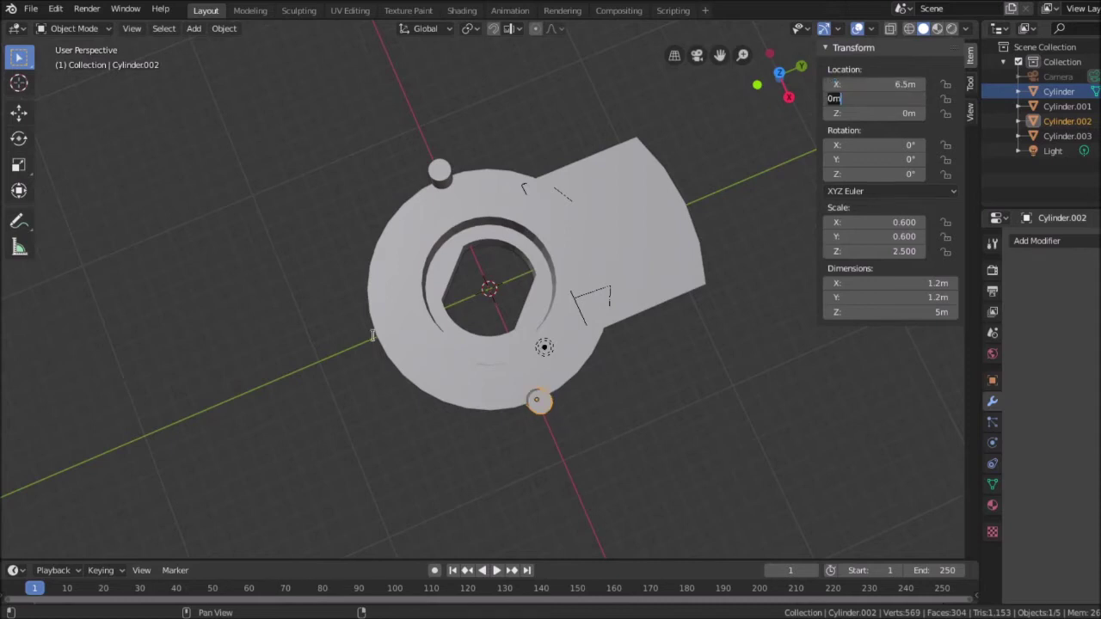
pyautogui.press('Return')
# Add another mesh cylinder at the origin with dimensions of 2.4 m in X, 2.4 m in Y and 1.8 m in Z.
pyautogui.moveTo(437, 440); pyautogui.dragTo(435, 391, button='middle')
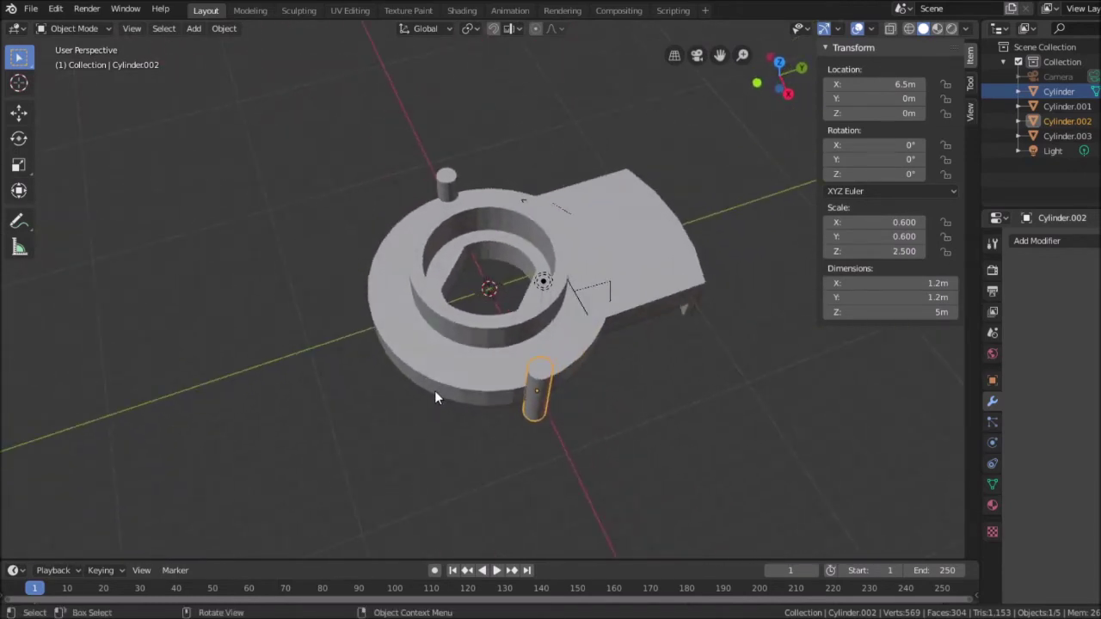
pyautogui.scroll(1, 434, 391)
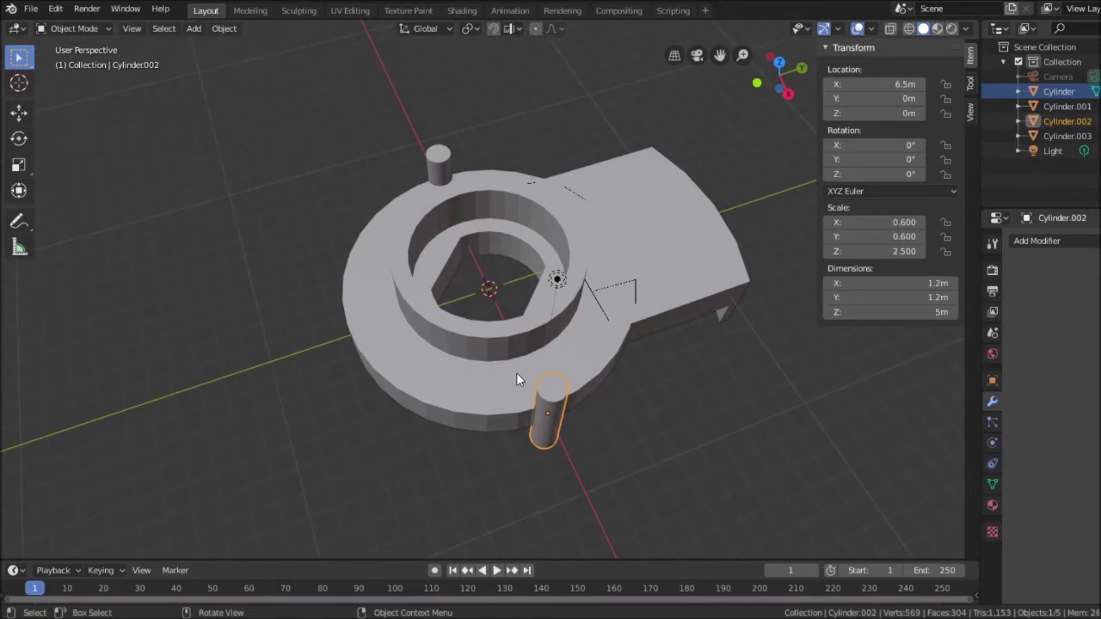
pyautogui.press('shift')
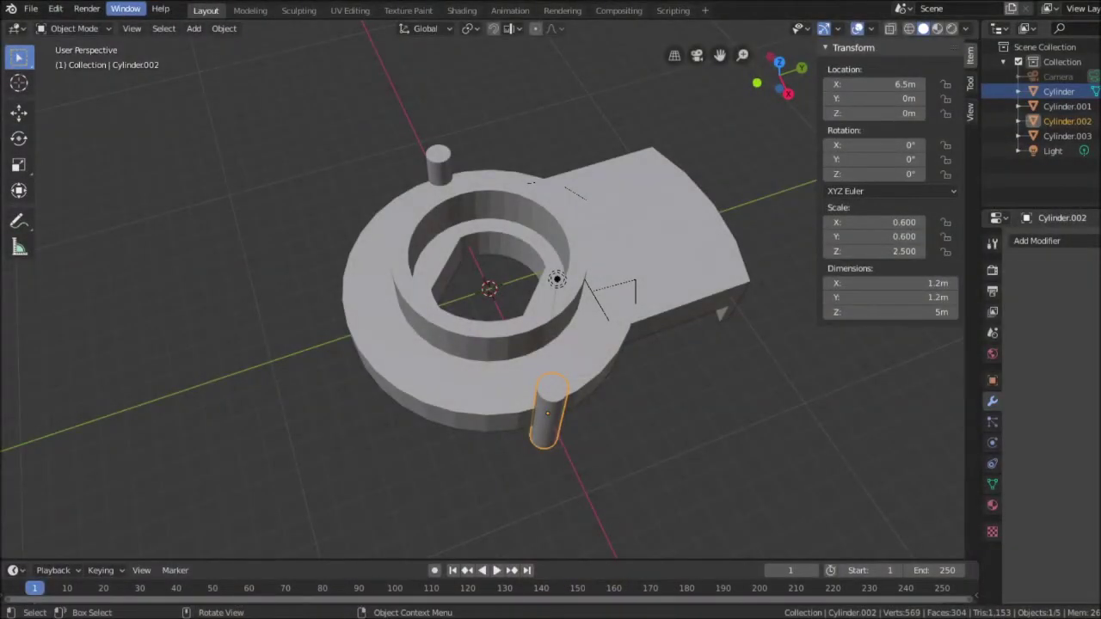
pyautogui.click(194, 27)
pyautogui.moveTo(215, 45)
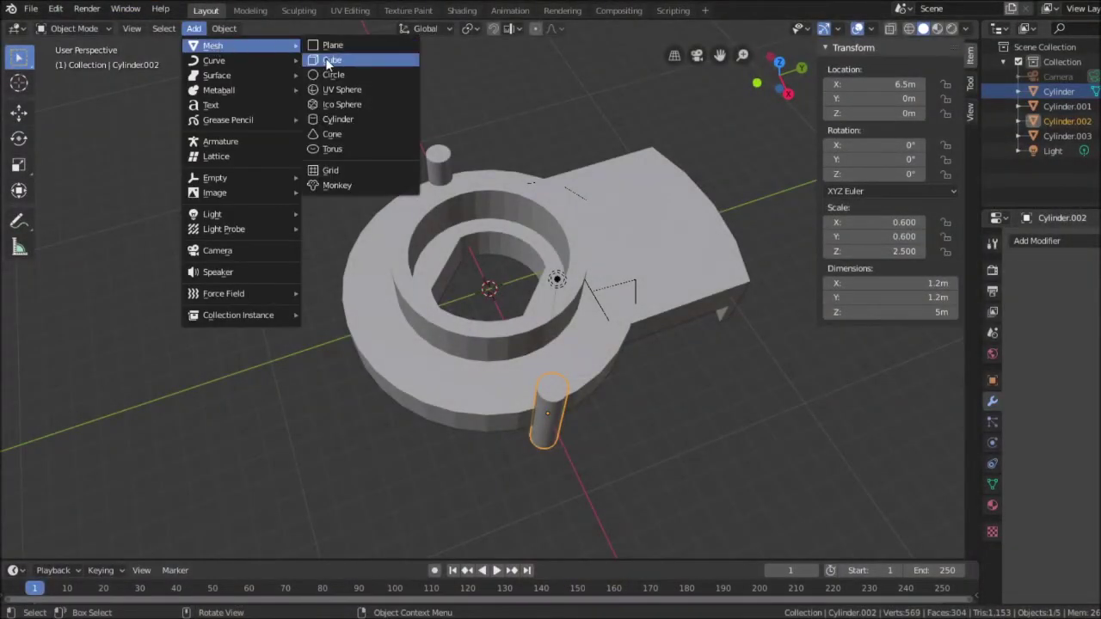
pyautogui.click(339, 121)
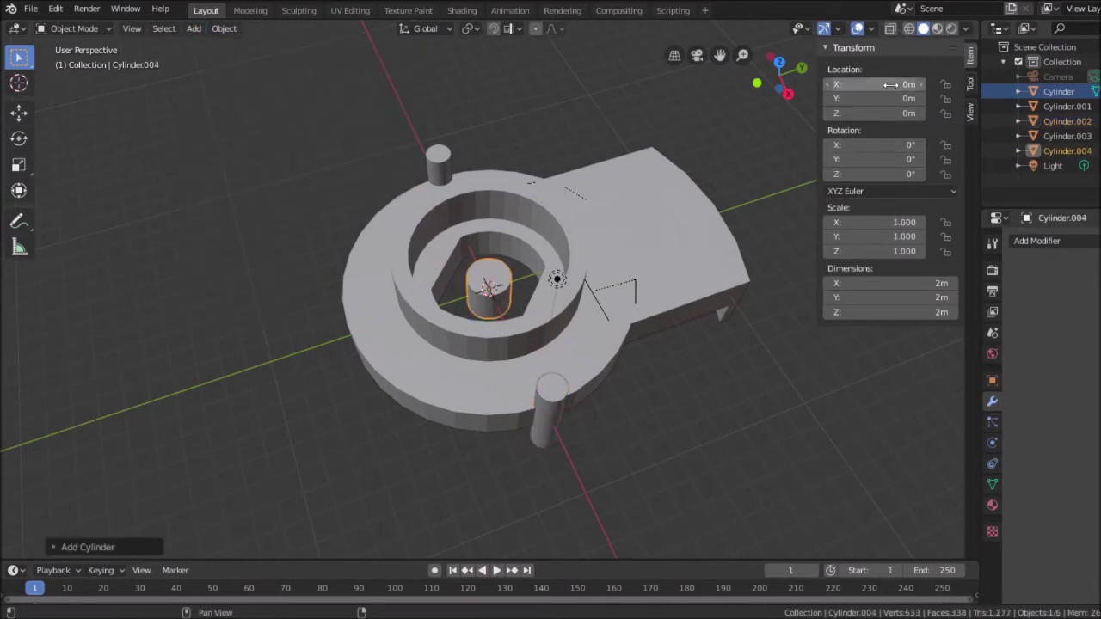
pyautogui.click(926, 283)
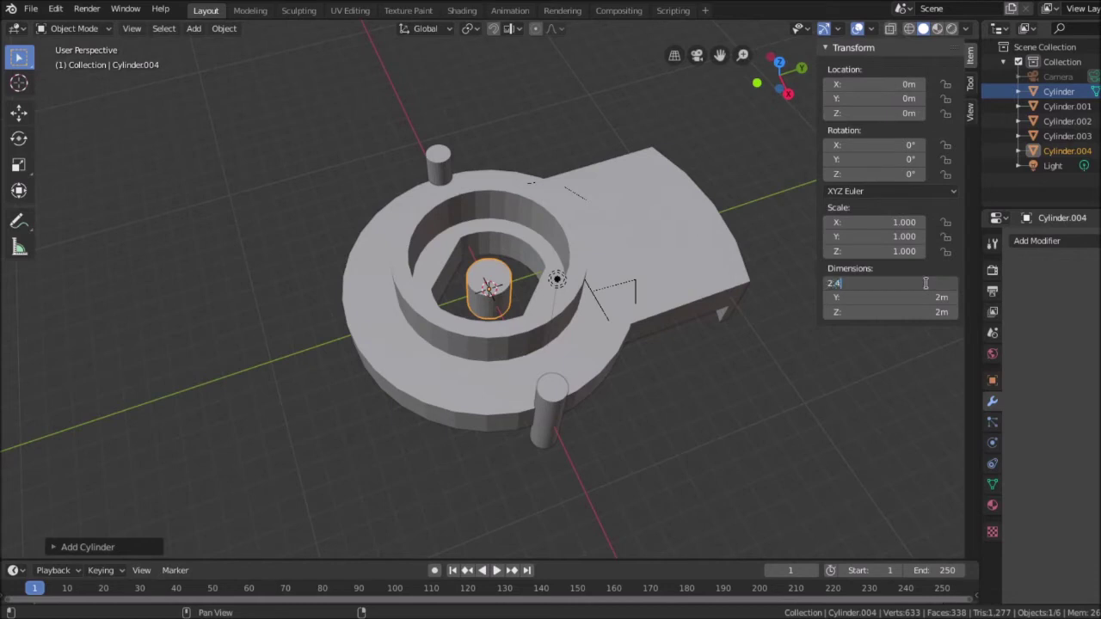
pyautogui.write('2.4')
pyautogui.press('Tab')
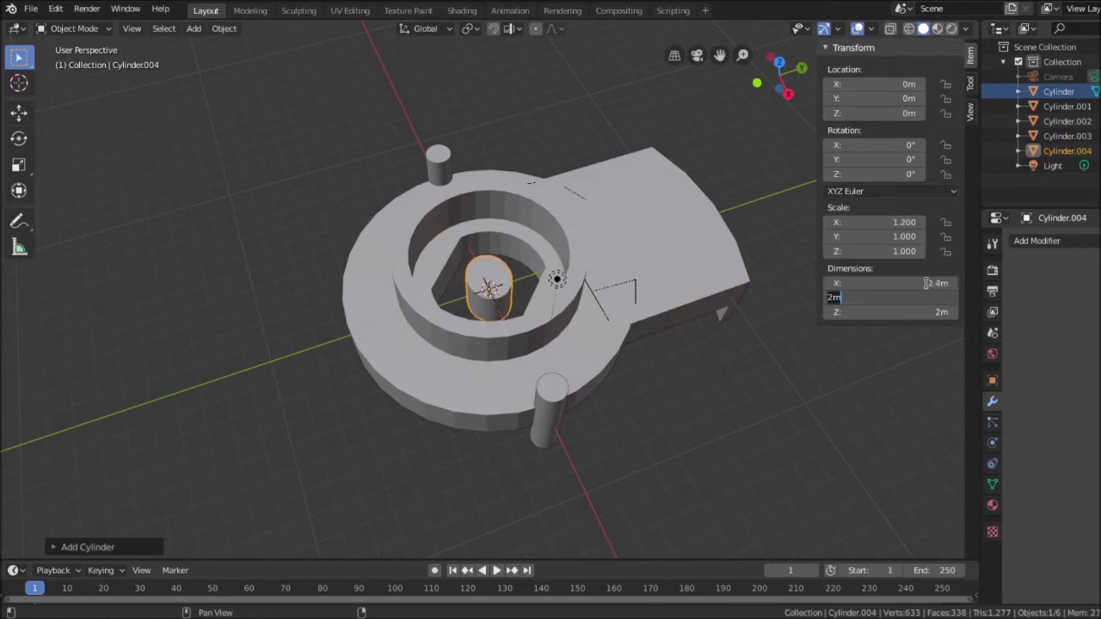
pyautogui.press('Tab')
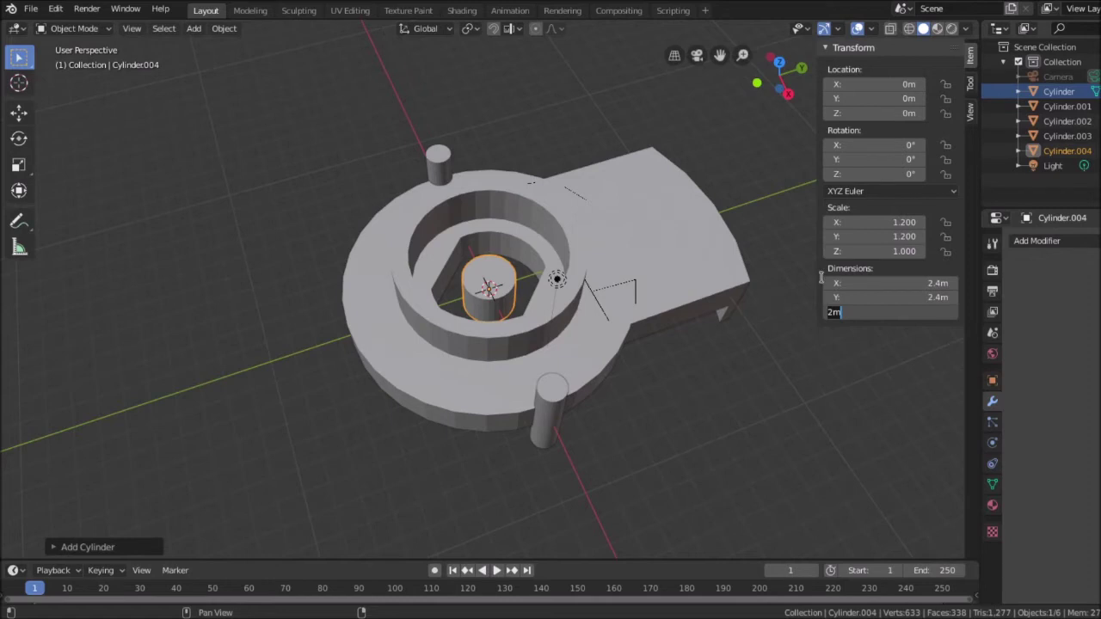
pyautogui.press('Tab')
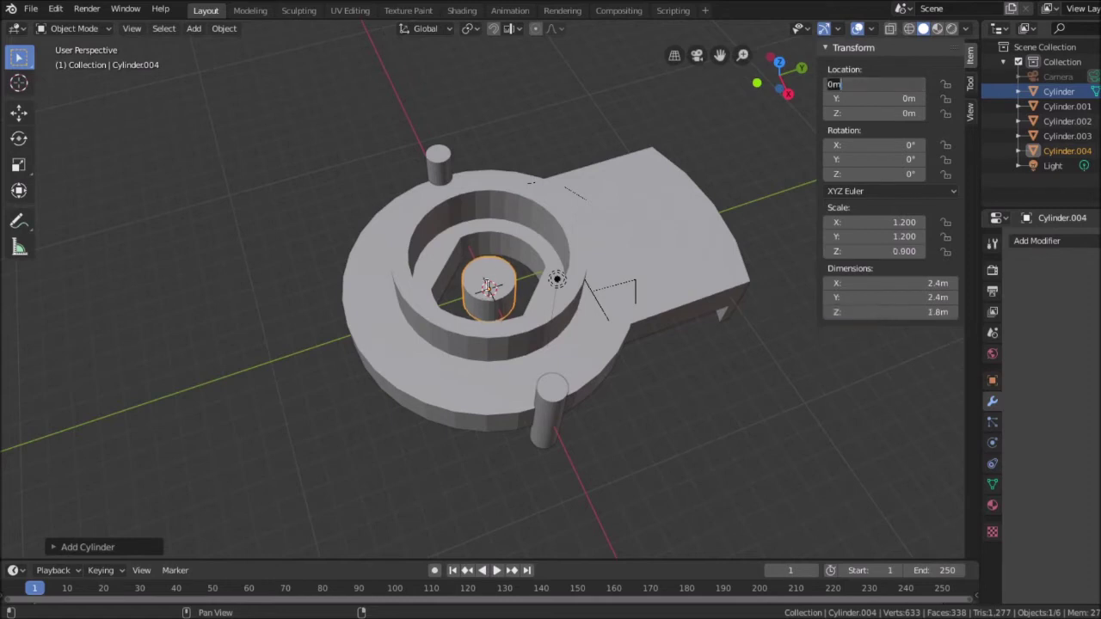
pyautogui.press('Return')
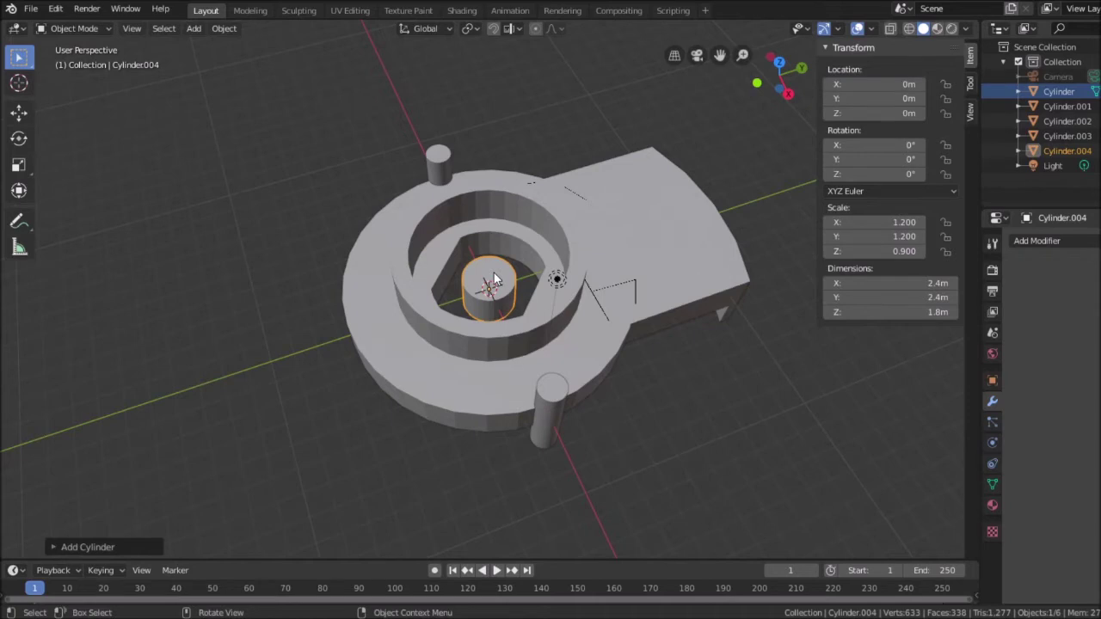
# Duplicate the 2.4 m wide cylinder in place at the origin.
pyautogui.rightClick(495, 277)
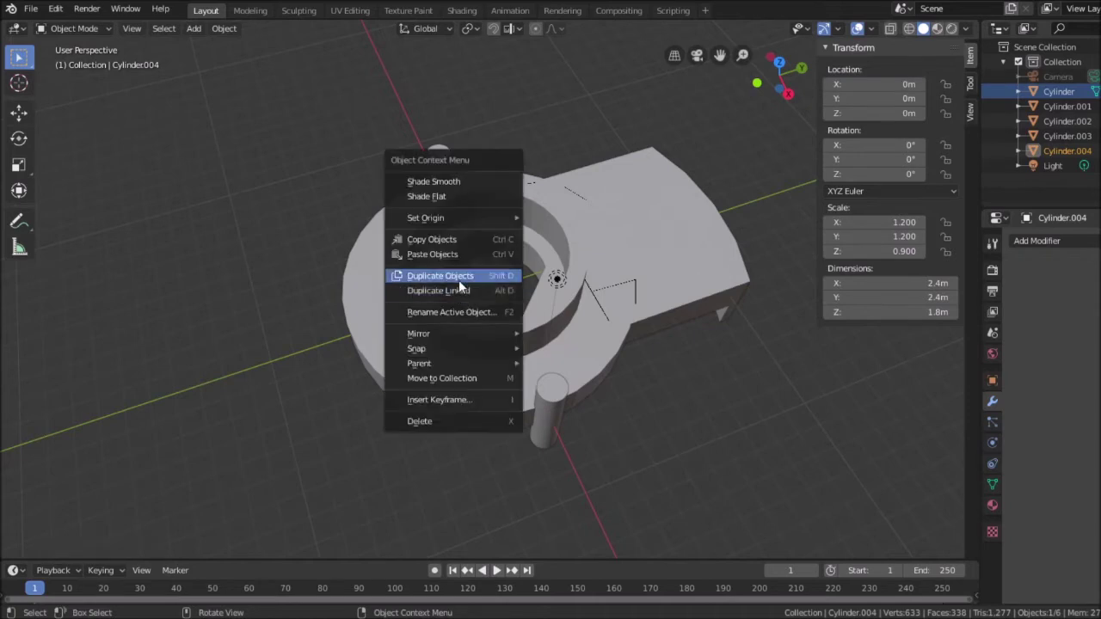
pyautogui.click(459, 275)
pyautogui.rightClick(458, 275)
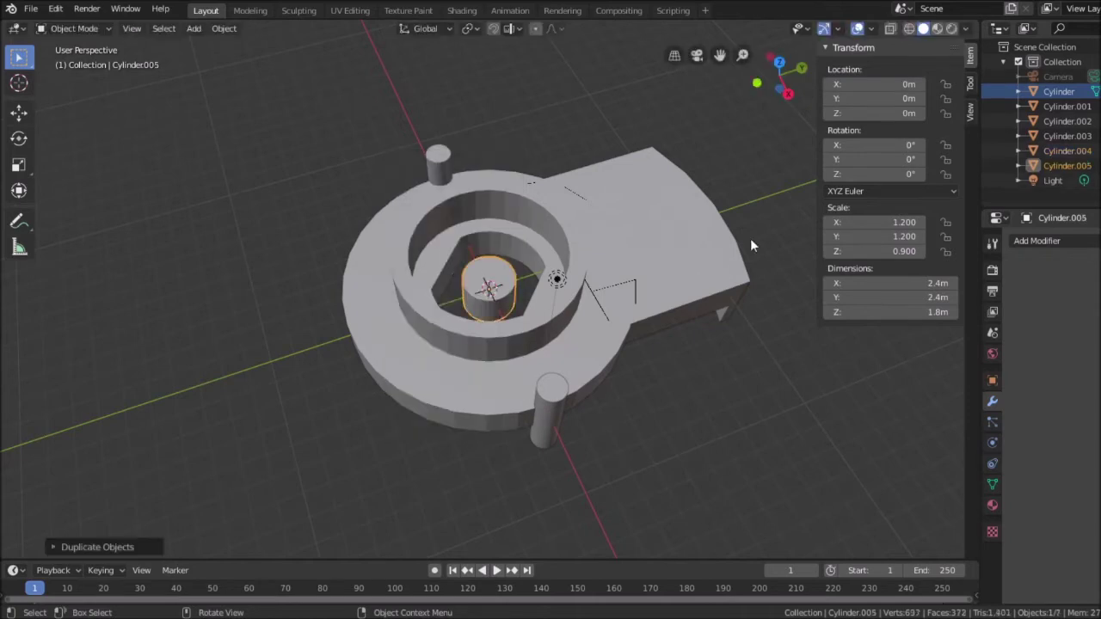
# Set the X location of the duplicated 2.4 m wide cylinder to -6.5 m.
pyautogui.click(887, 86)
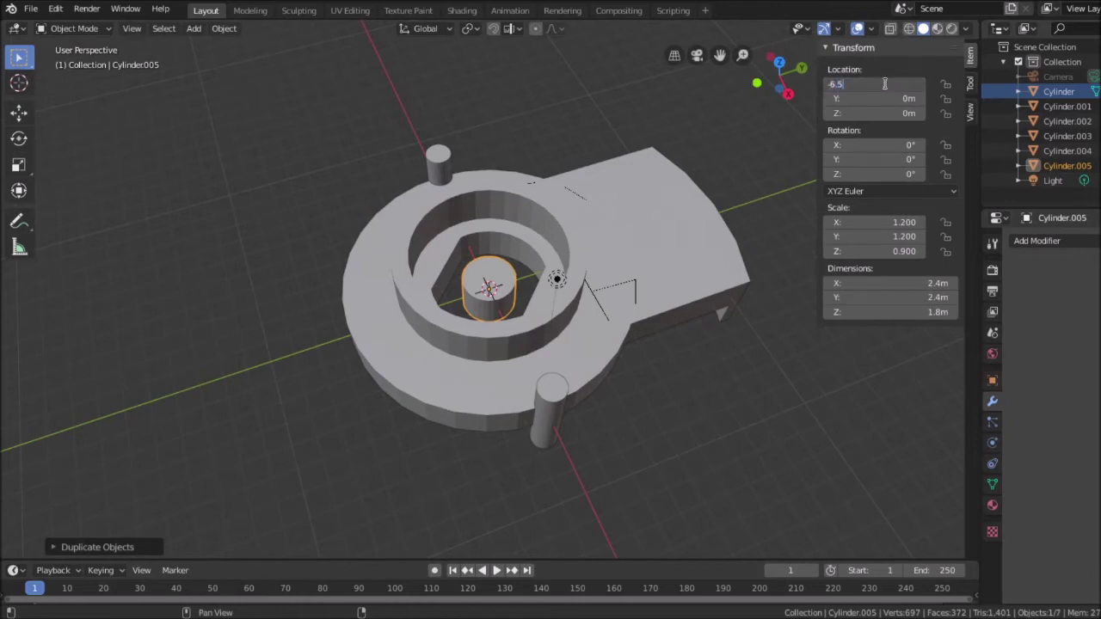
pyautogui.write('-6.5')
pyautogui.press('Tab')
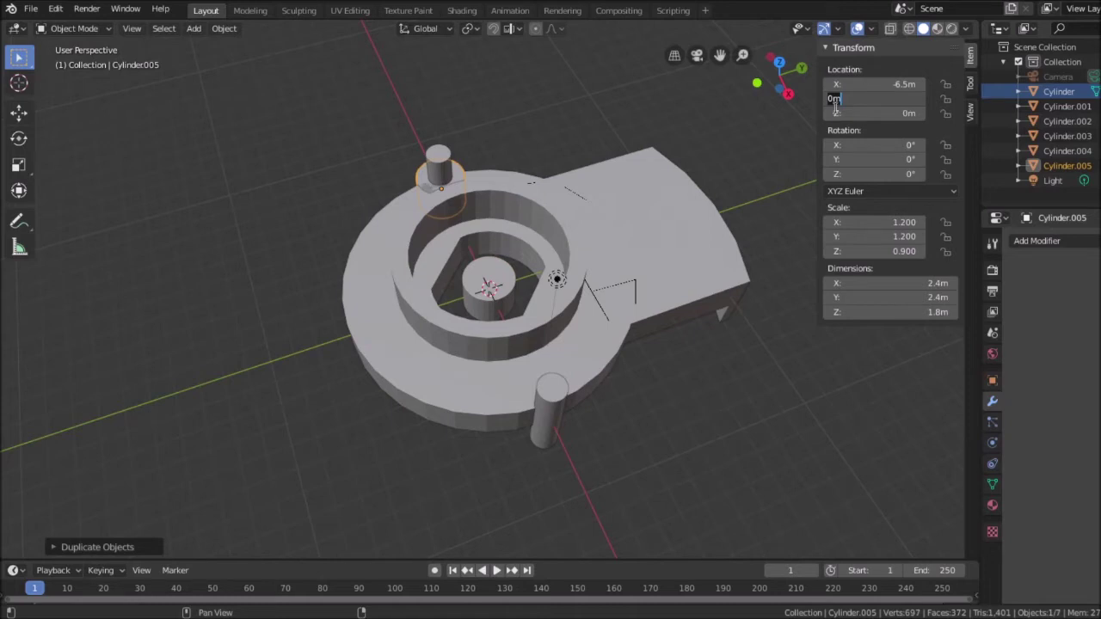
pyautogui.press('Return')
# Select the 2.4 m wide cylinder remaining at the origin and set its X location to 6.5 m.
pyautogui.keyDown('shift'); pyautogui.click(488, 291); pyautogui.keyUp('shift')
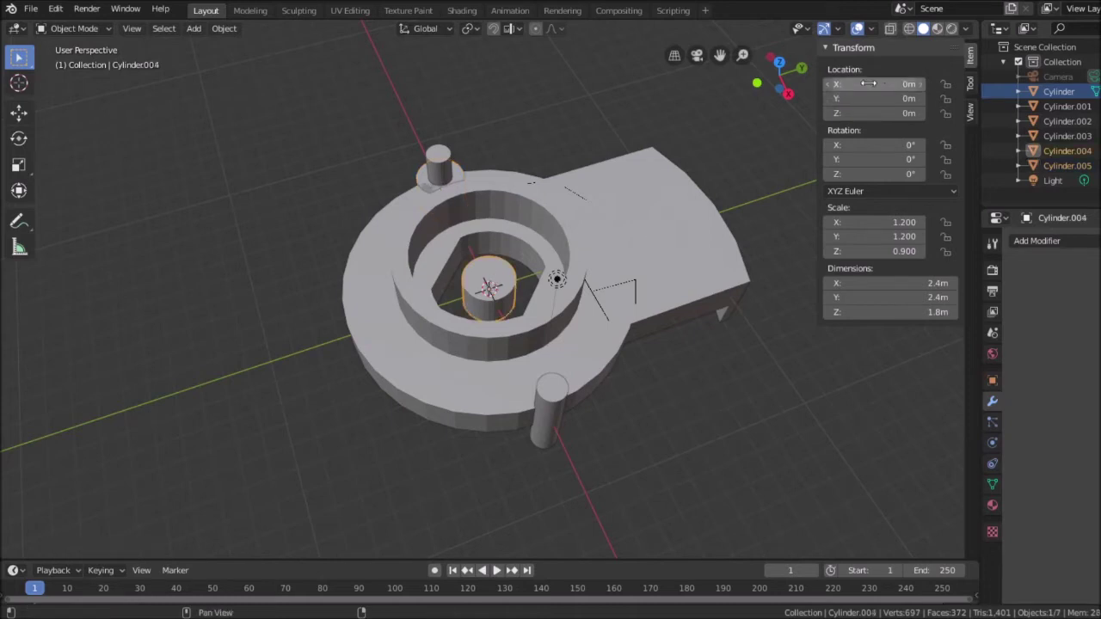
pyautogui.click(903, 83)
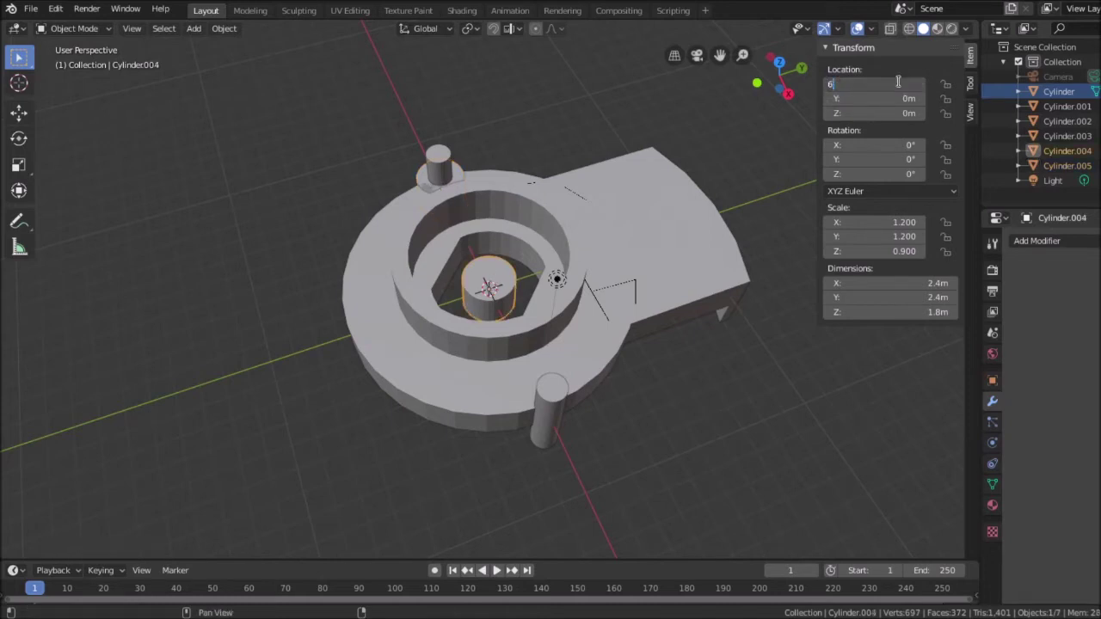
pyautogui.press('Tab')
pyautogui.press('Return')
pyautogui.moveTo(635, 444)
pyautogui.mouseDown(button='middle')
pyautogui.moveTo(732, 311)
pyautogui.moveTo(749, 199)
pyautogui.moveTo(720, 253)
pyautogui.moveTo(659, 447)
pyautogui.moveTo(564, 443)
pyautogui.moveTo(444, 410)
pyautogui.moveTo(551, 379)
pyautogui.moveTo(567, 388)
pyautogui.moveTo(543, 411)
pyautogui.moveTo(567, 418)
pyautogui.moveTo(597, 396)
pyautogui.moveTo(631, 398)
pyautogui.moveTo(632, 436)
pyautogui.mouseUp(button='middle')
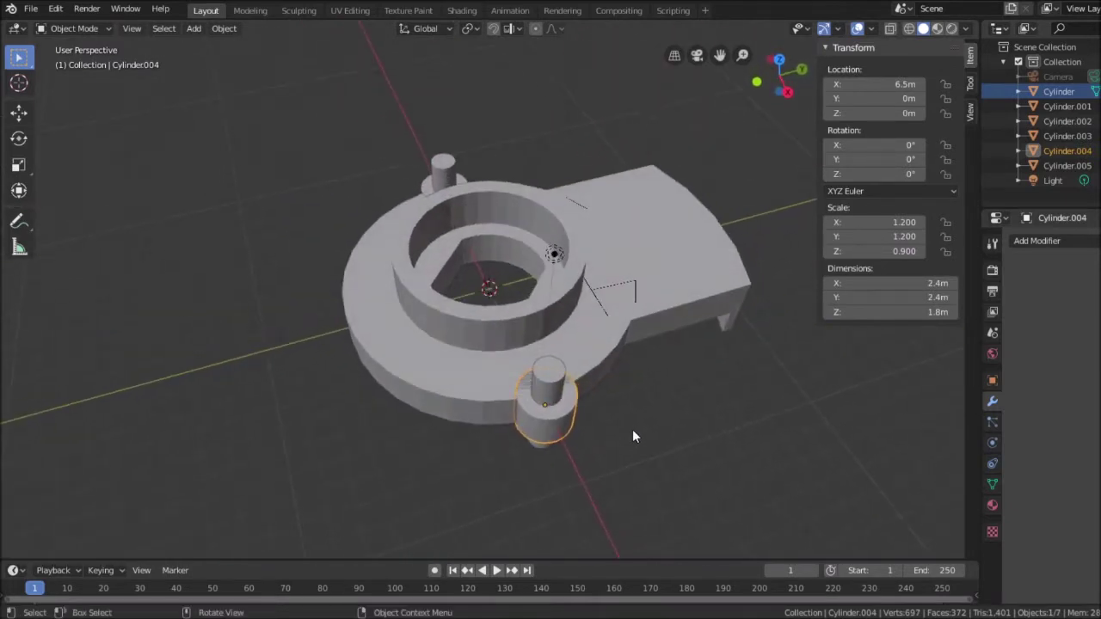
# Add a Boolean modifier to the disc with the 2.4 m wide cylinder on the positive X side, set it to Union and apply it.
pyautogui.click(584, 342)
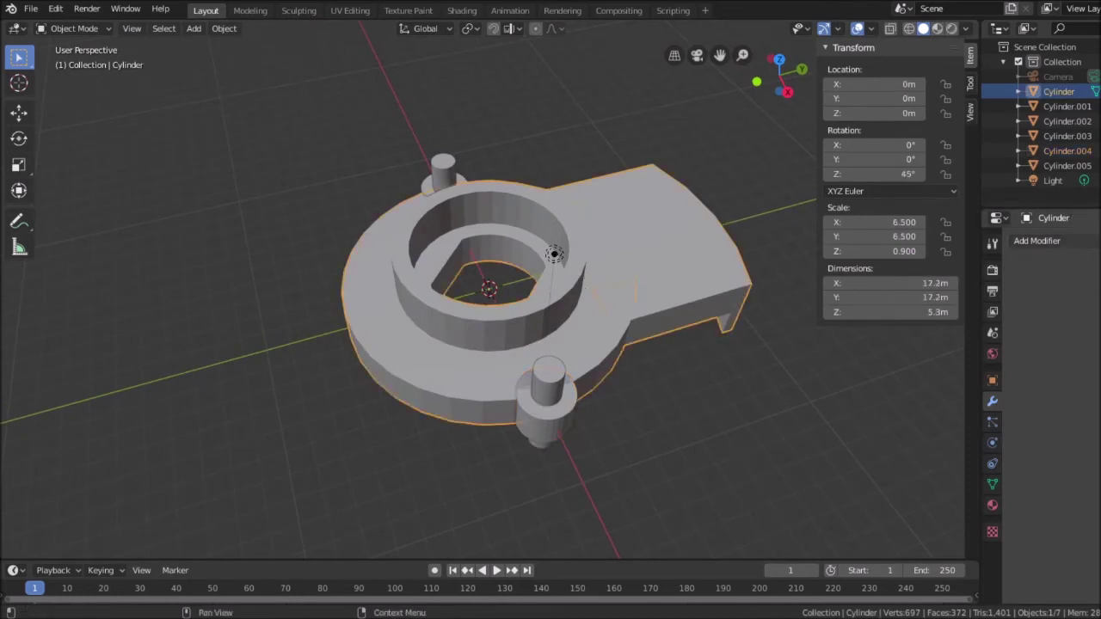
pyautogui.click(1039, 241)
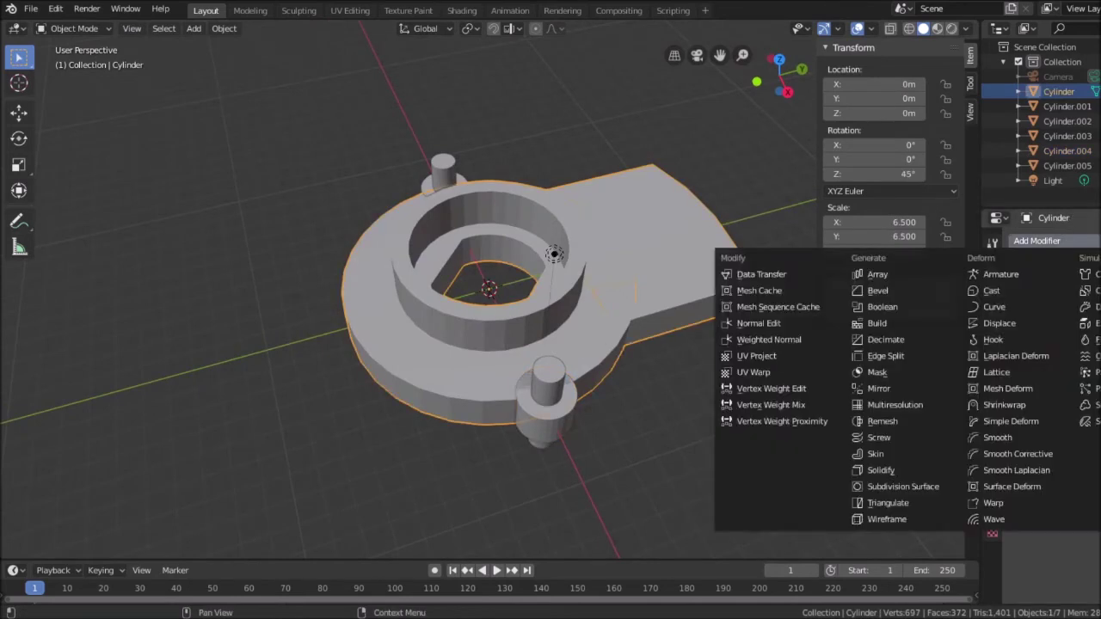
pyautogui.click(880, 307)
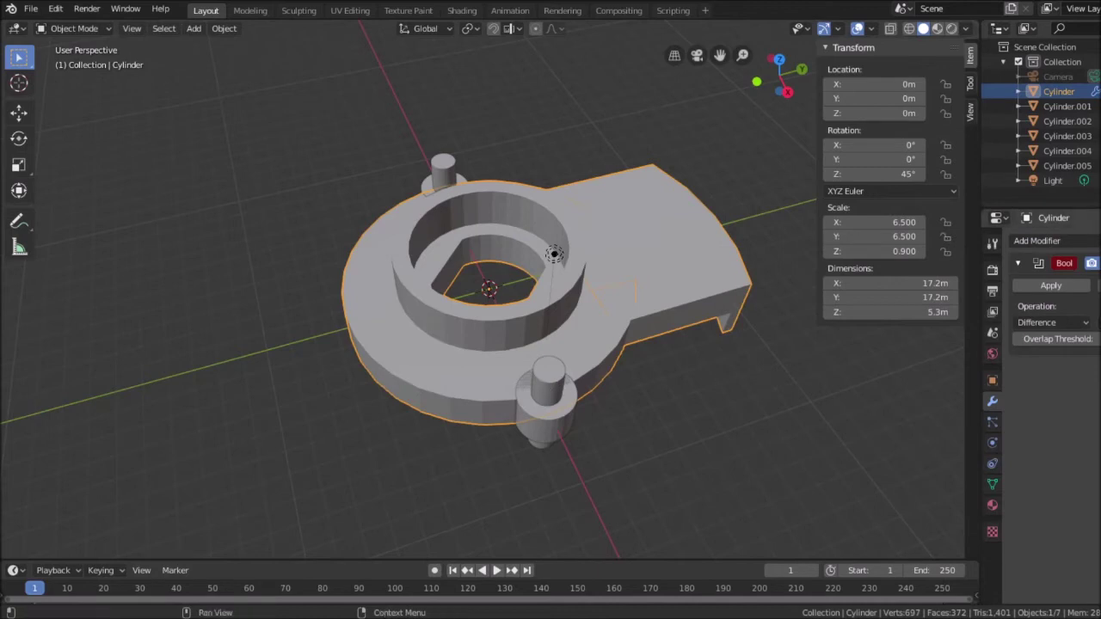
pyautogui.press('e')
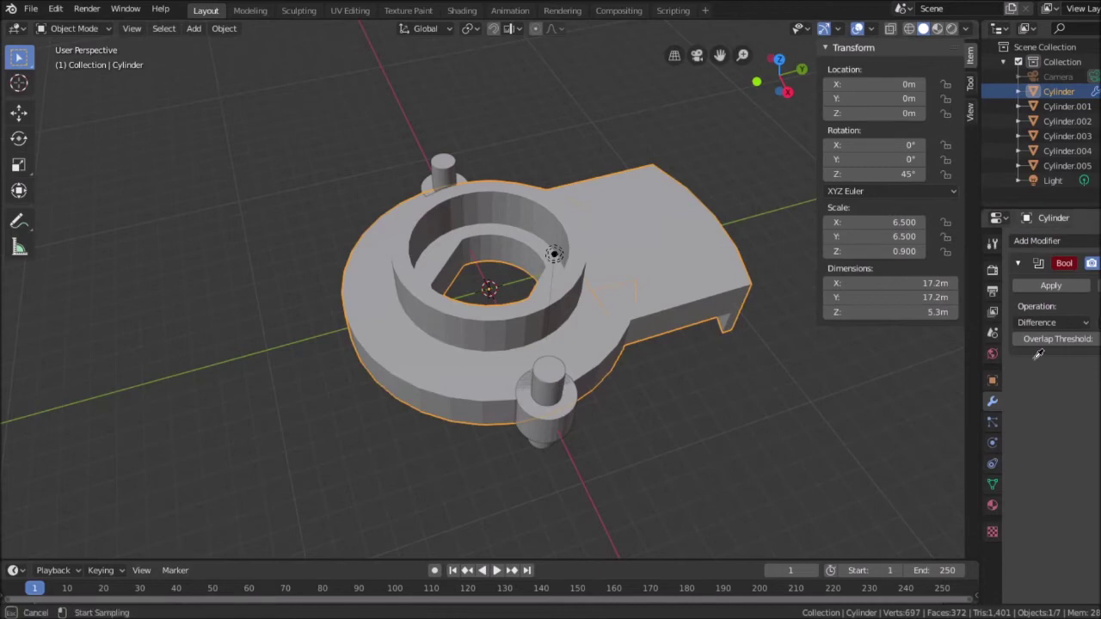
pyautogui.click(560, 424)
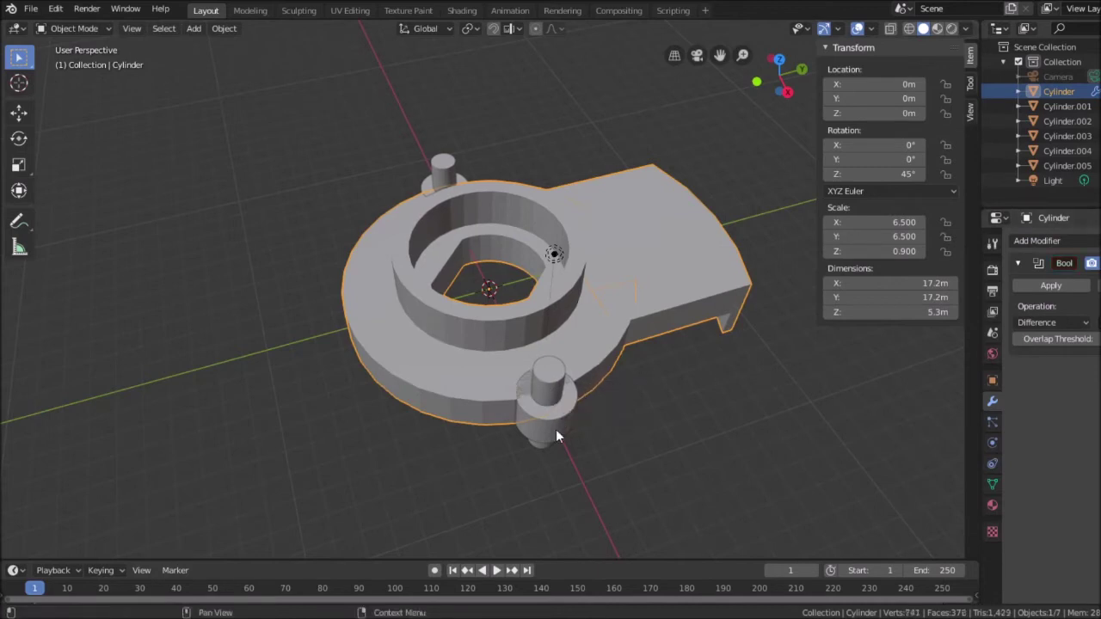
pyautogui.click(1082, 324)
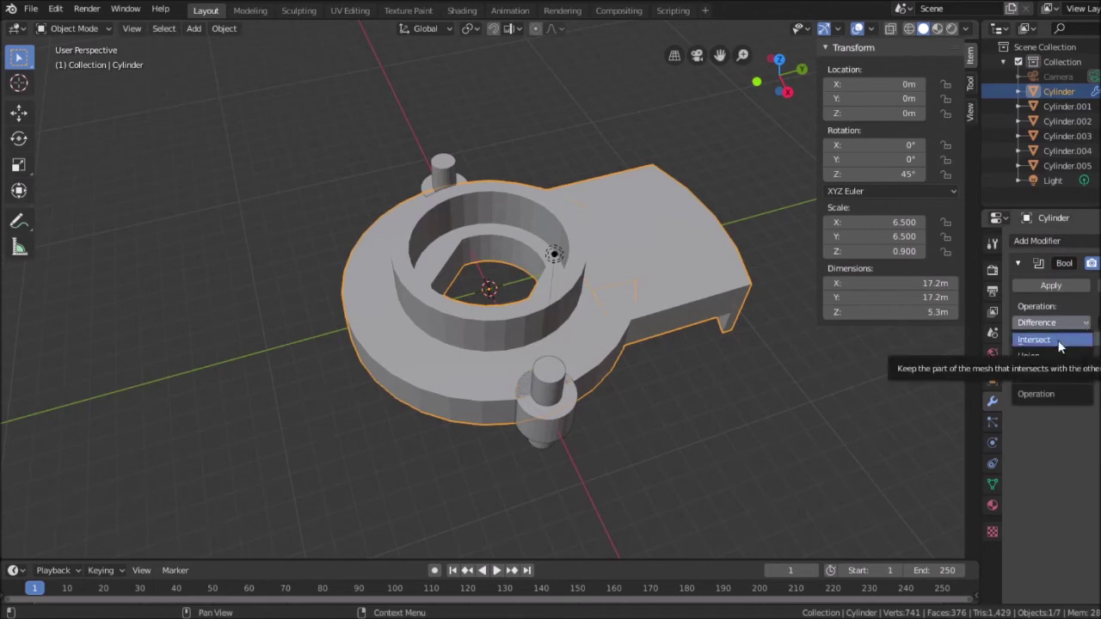
pyautogui.click(1038, 354)
pyautogui.click(1052, 288)
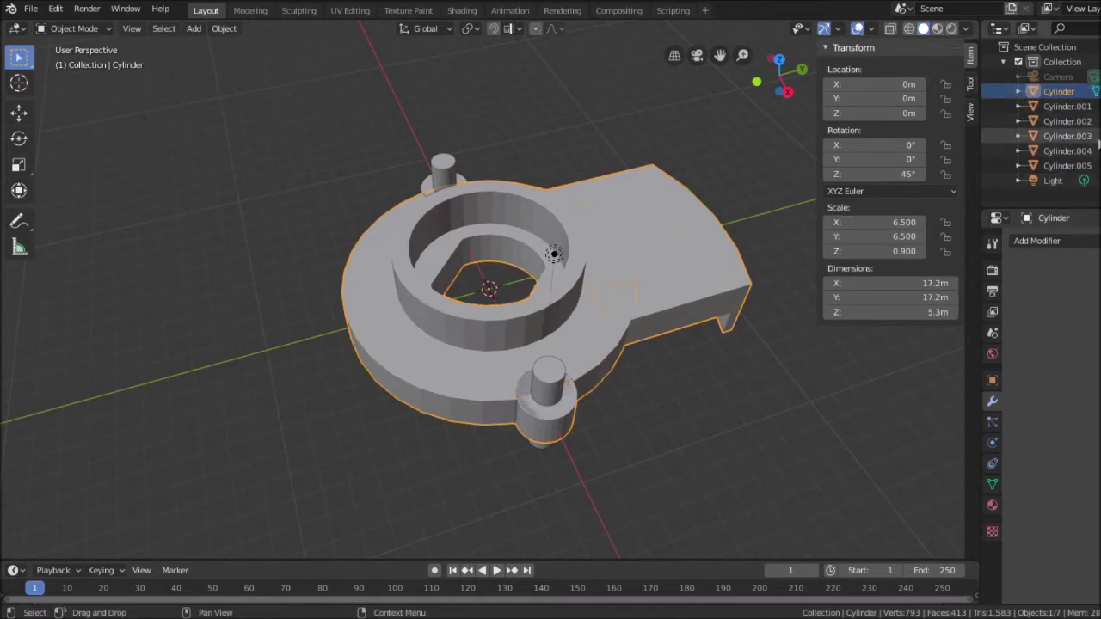
# Delete the leftover 2.4 m wide cylinder object, Cylinder.004, on the positive X side.
pyautogui.click(1074, 165)
pyautogui.click(1073, 151)
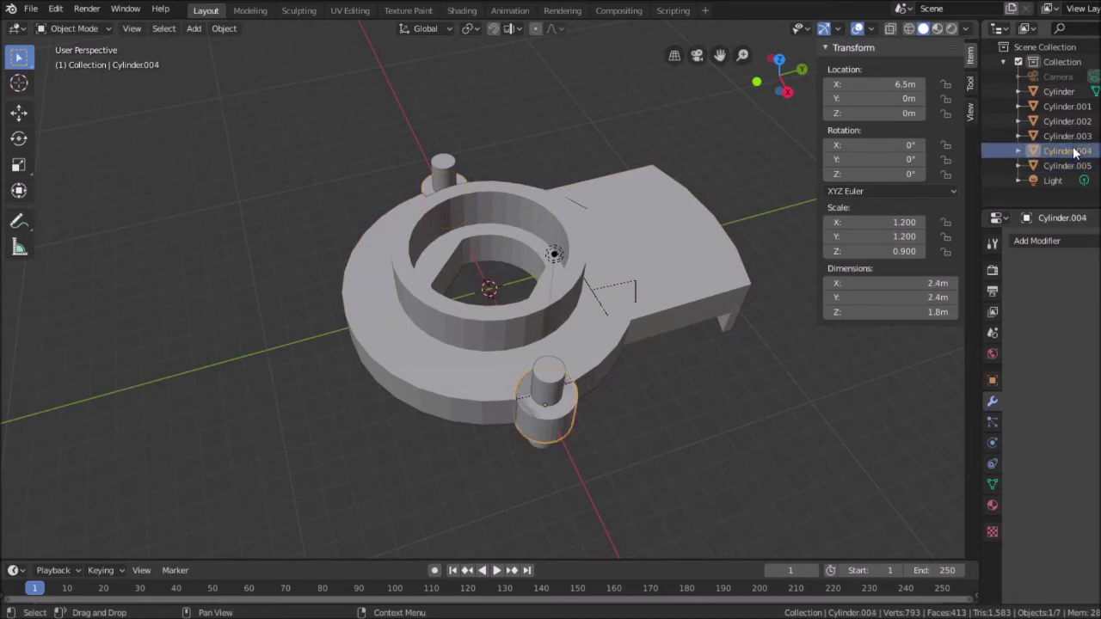
pyautogui.rightClick(1074, 151)
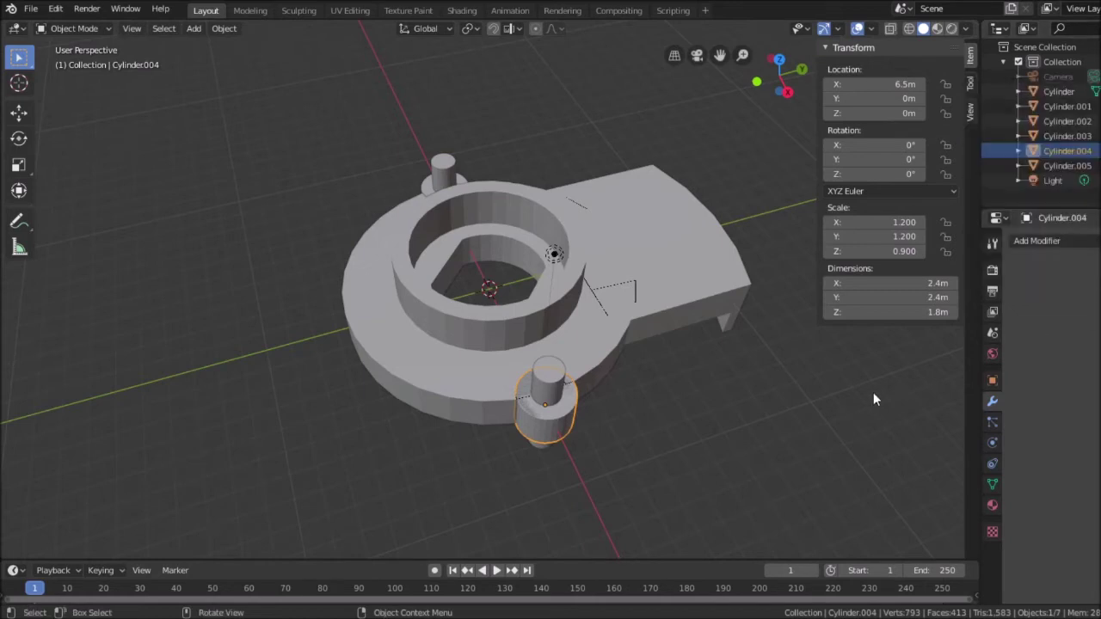
pyautogui.rightClick(1059, 151)
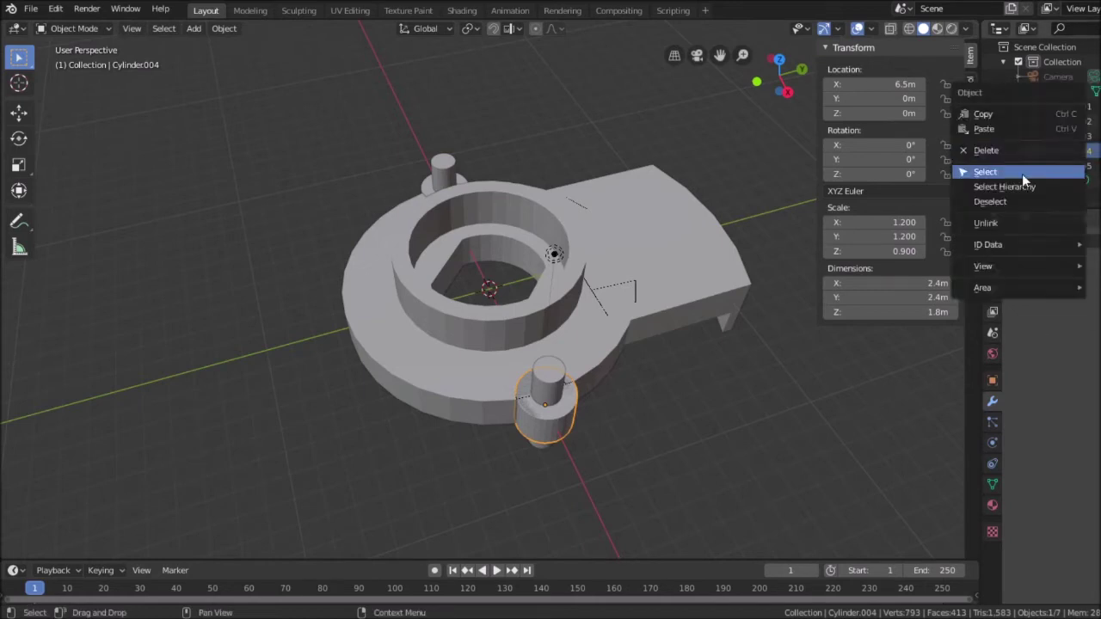
pyautogui.click(984, 152)
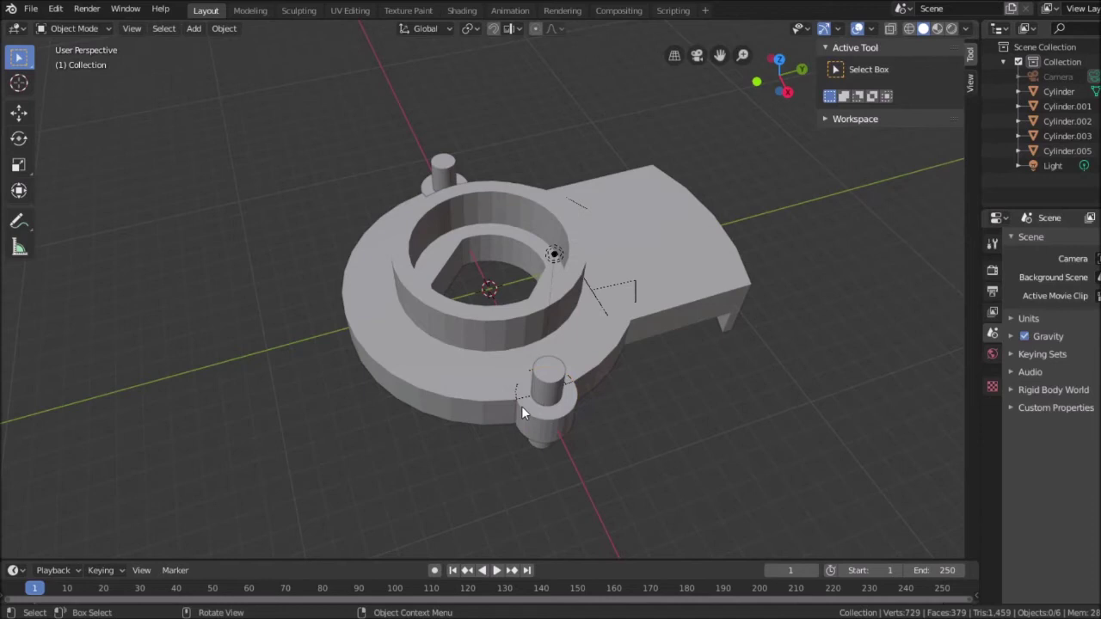
pyautogui.moveTo(753, 383); pyautogui.dragTo(223, 268, button='middle')
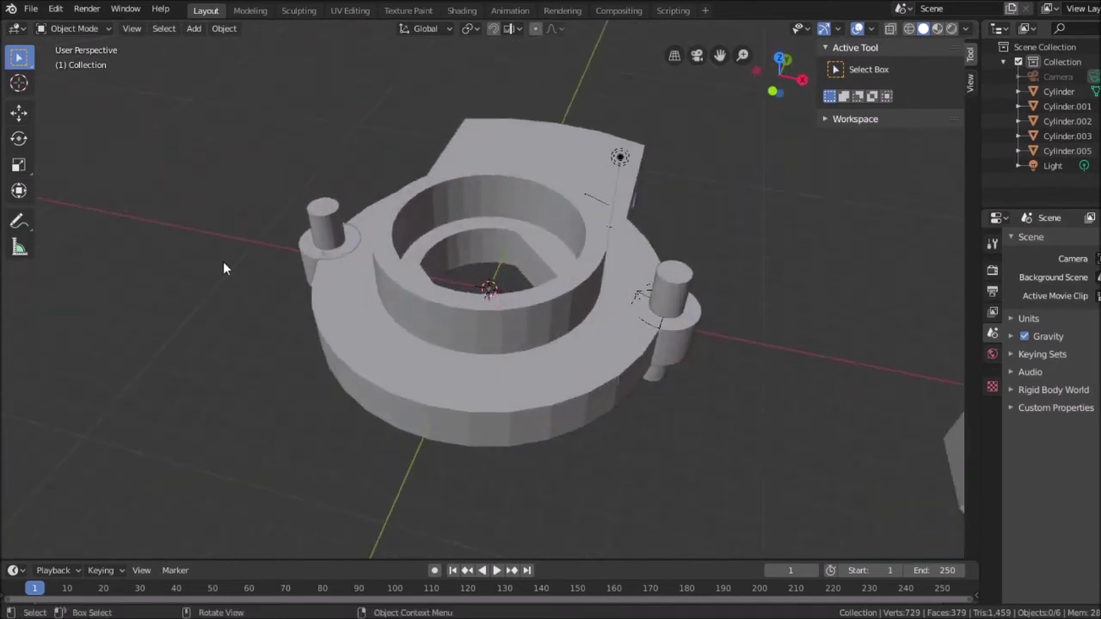
# Add a Boolean Union modifier to the disc targeting the 2.4 m wide cylinder on the negative X side and apply it.
pyautogui.click(343, 321)
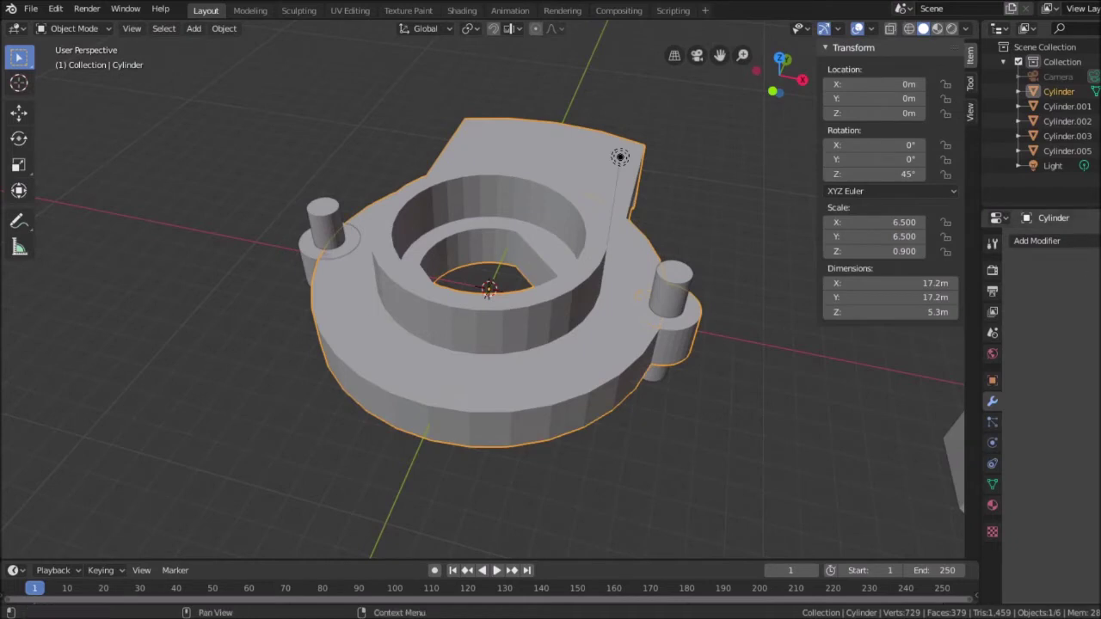
pyautogui.click(1037, 241)
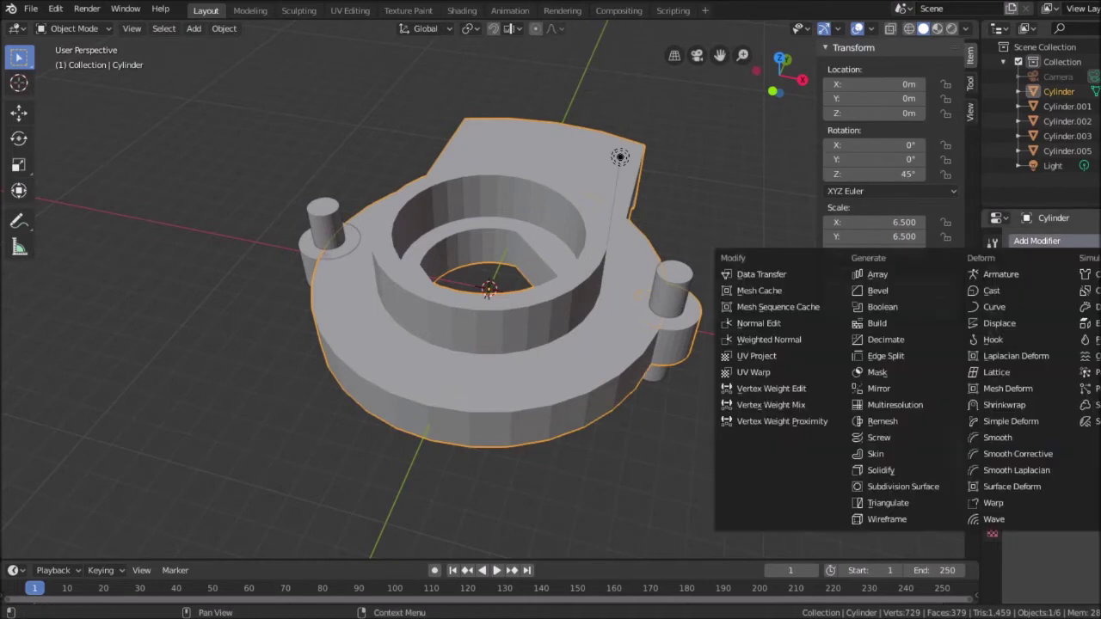
pyautogui.click(885, 307)
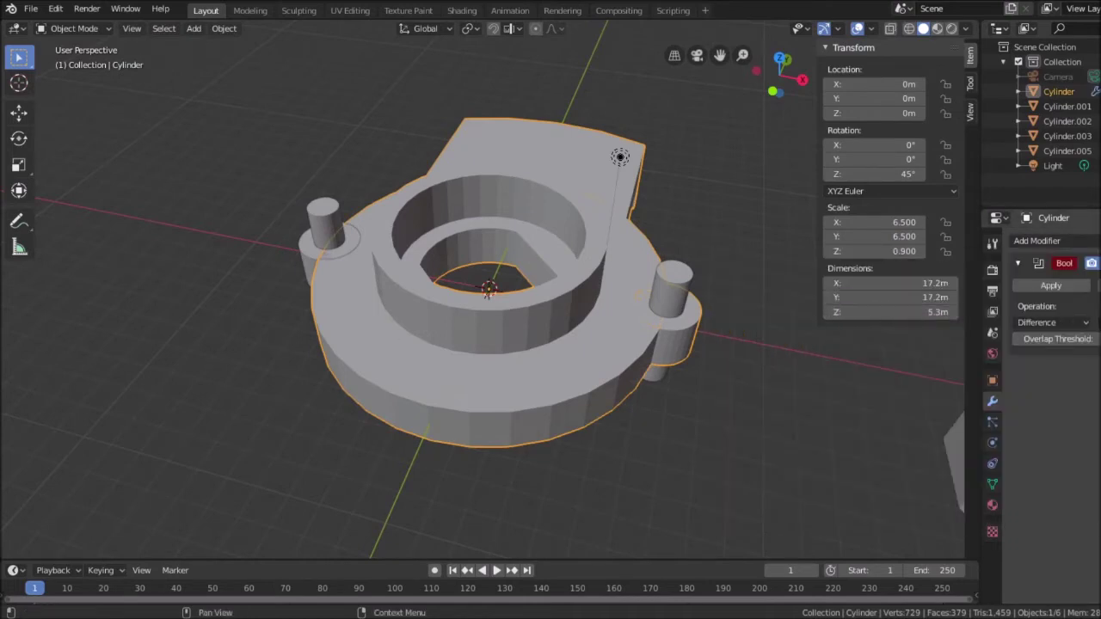
pyautogui.click(305, 258)
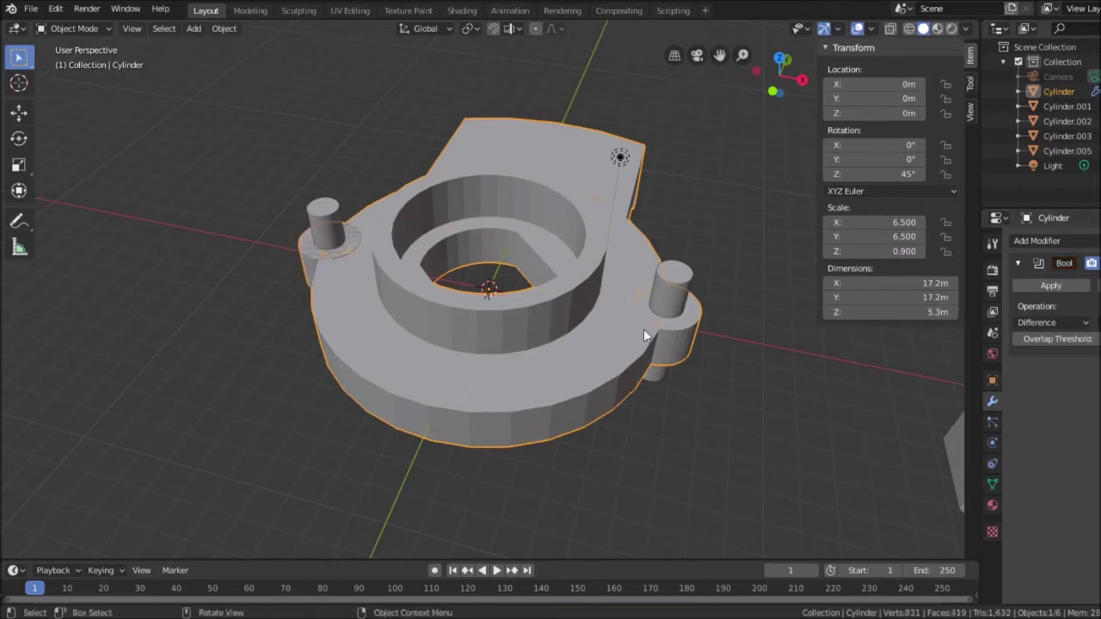
pyautogui.click(1085, 325)
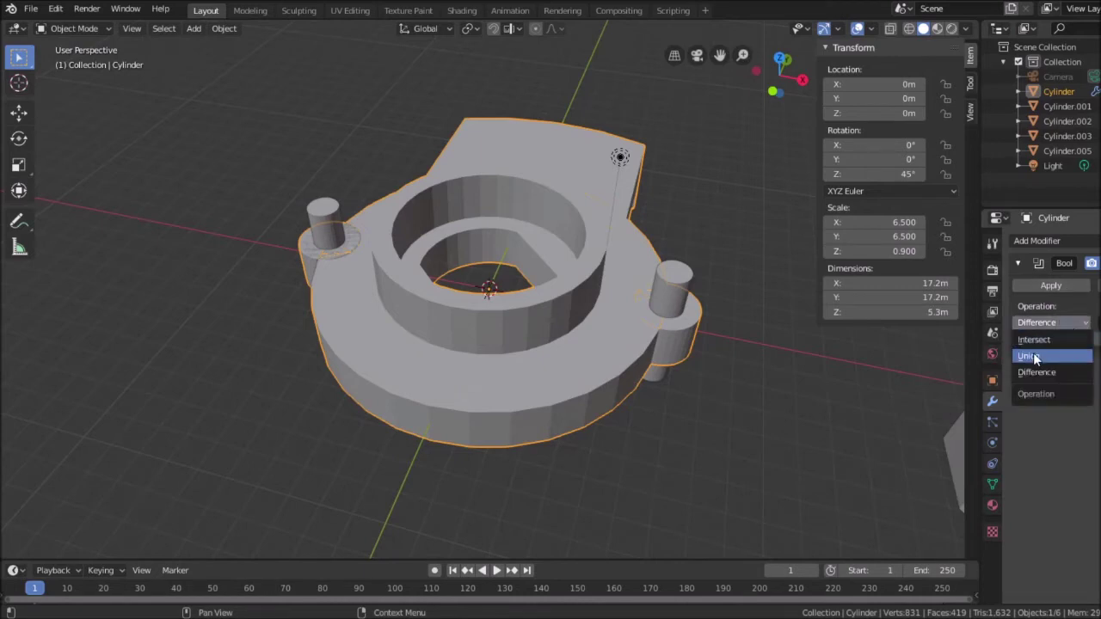
pyautogui.click(1033, 354)
pyautogui.click(1051, 286)
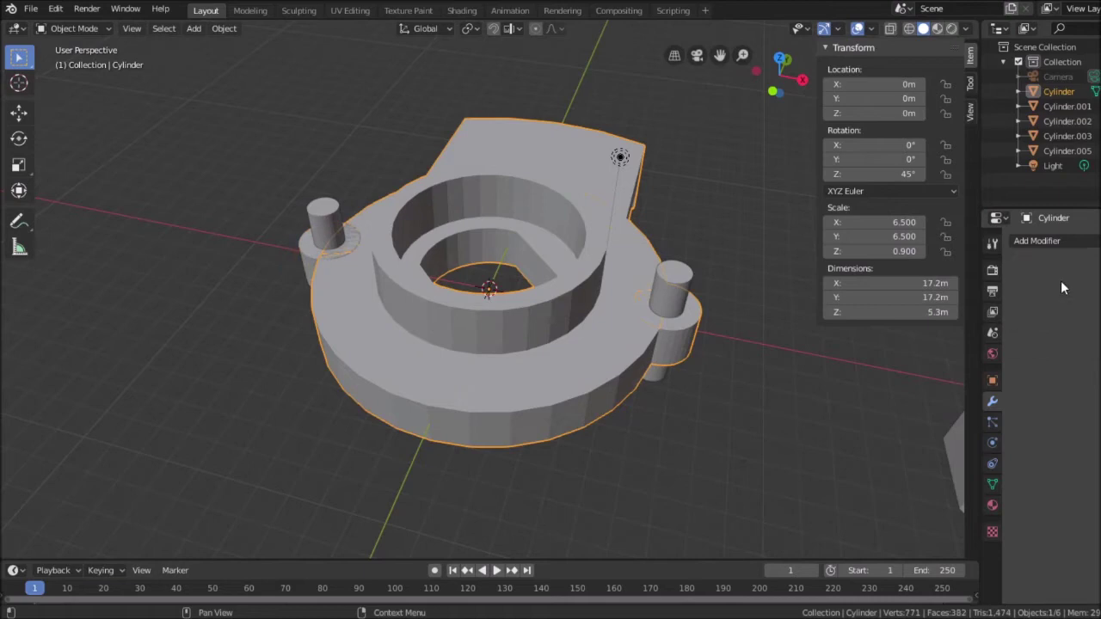
# Try deleting the 2.4 m wide cylinder object on the negative X side, and undo the deletion.
pyautogui.click(1067, 151)
pyautogui.rightClick(1067, 153)
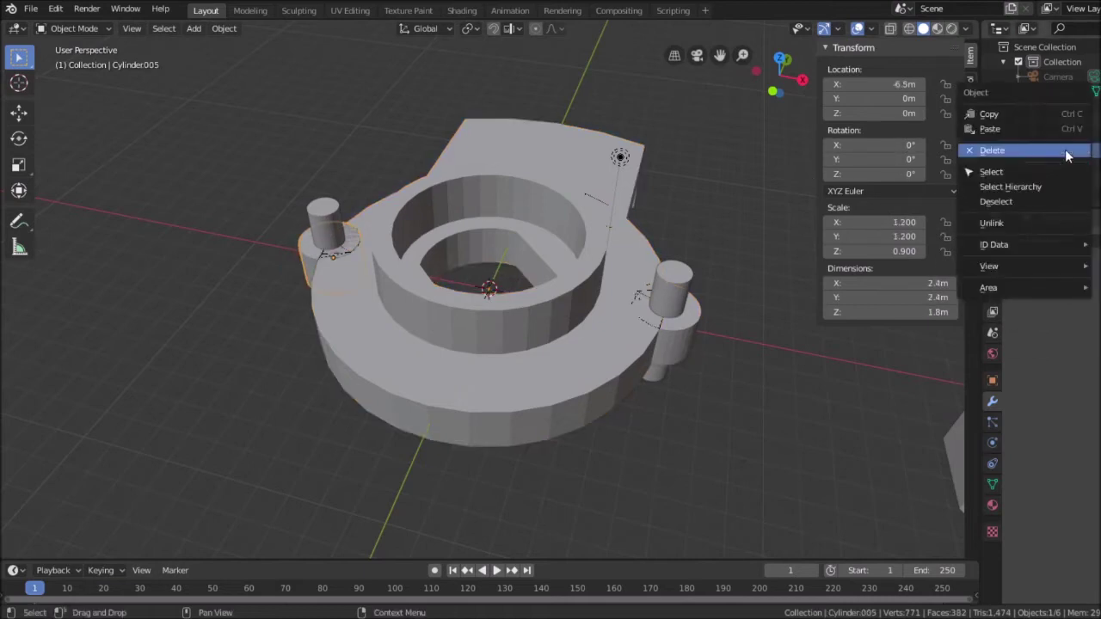
pyautogui.click(992, 149)
pyautogui.moveTo(817, 358); pyautogui.dragTo(800, 374, button='middle')
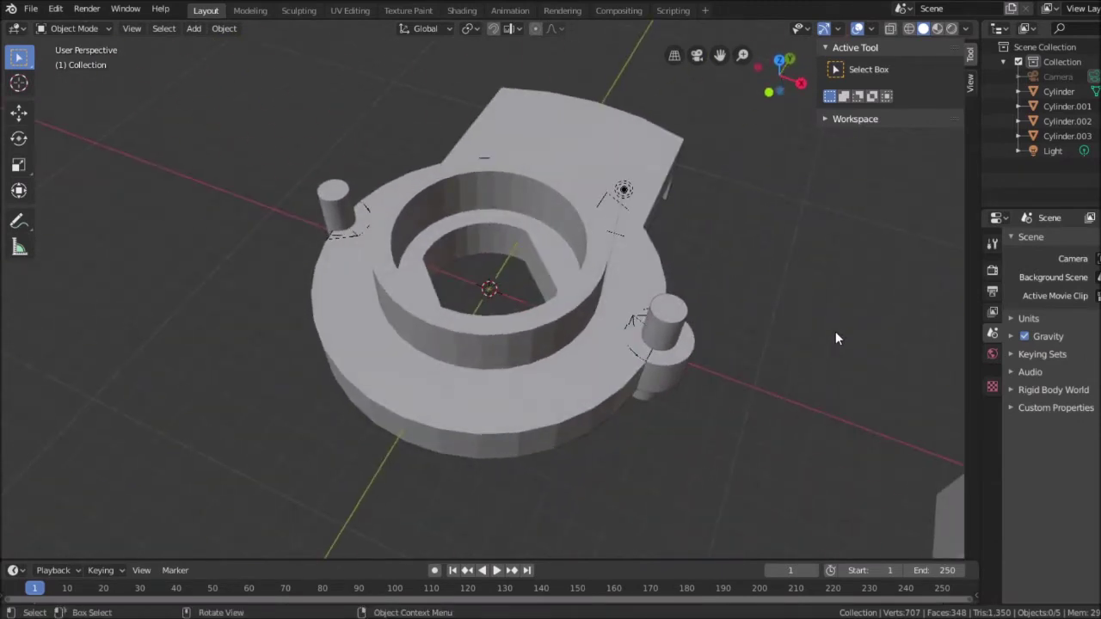
pyautogui.hotkey('ctrl', 'v')
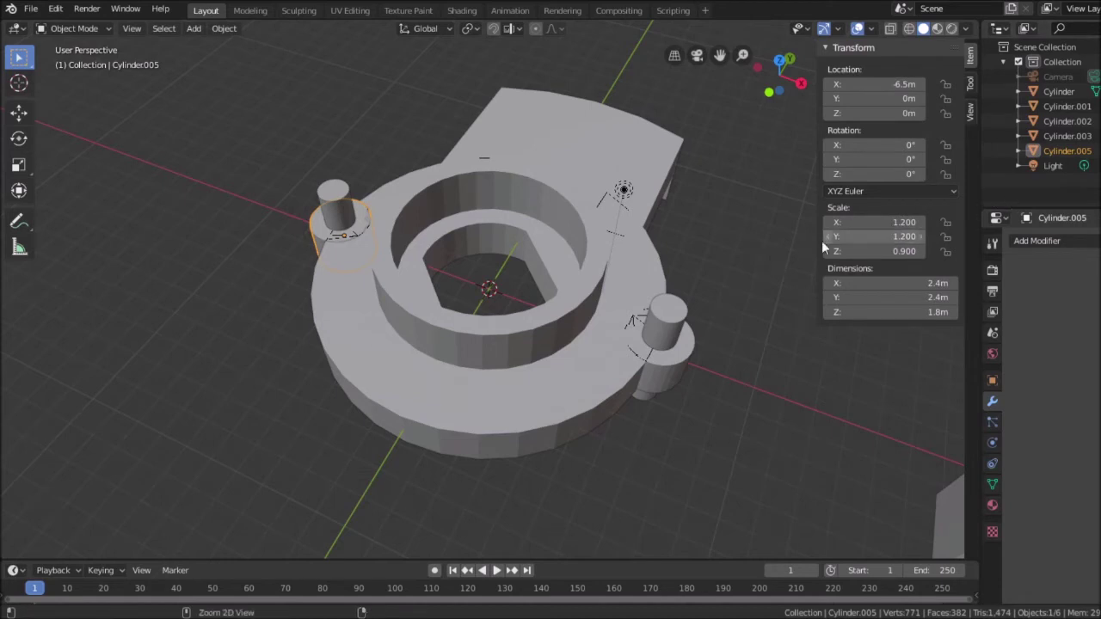
pyautogui.hotkey('ctrl', 'z')
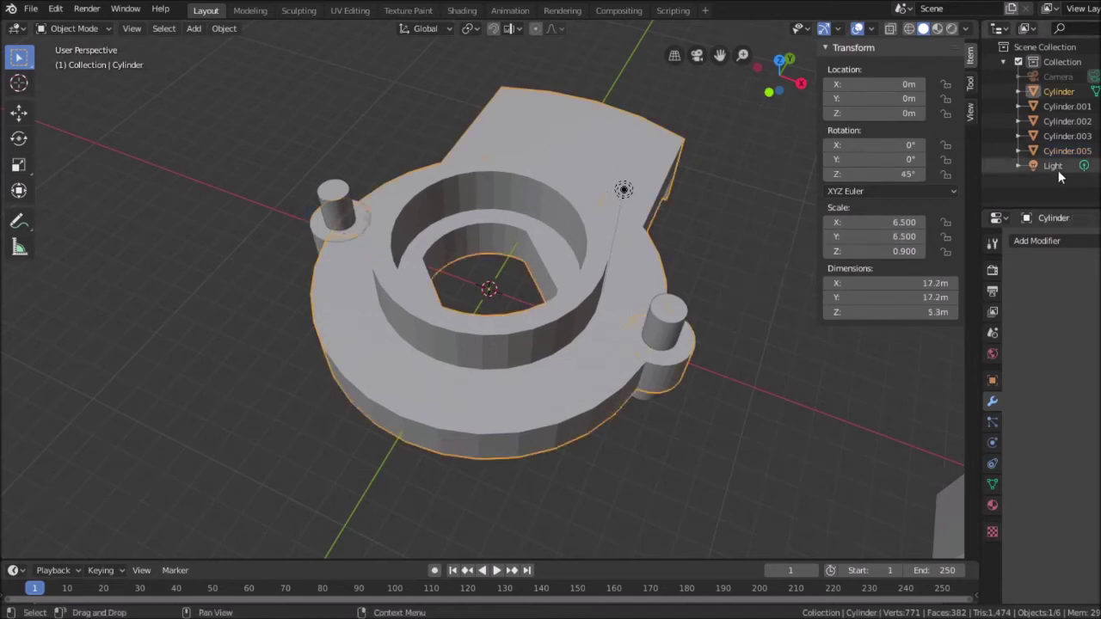
# Add a Boolean Difference modifier to the disc using the 2.4 m wide cylinder on the negative X side and apply it.
pyautogui.click(1040, 242)
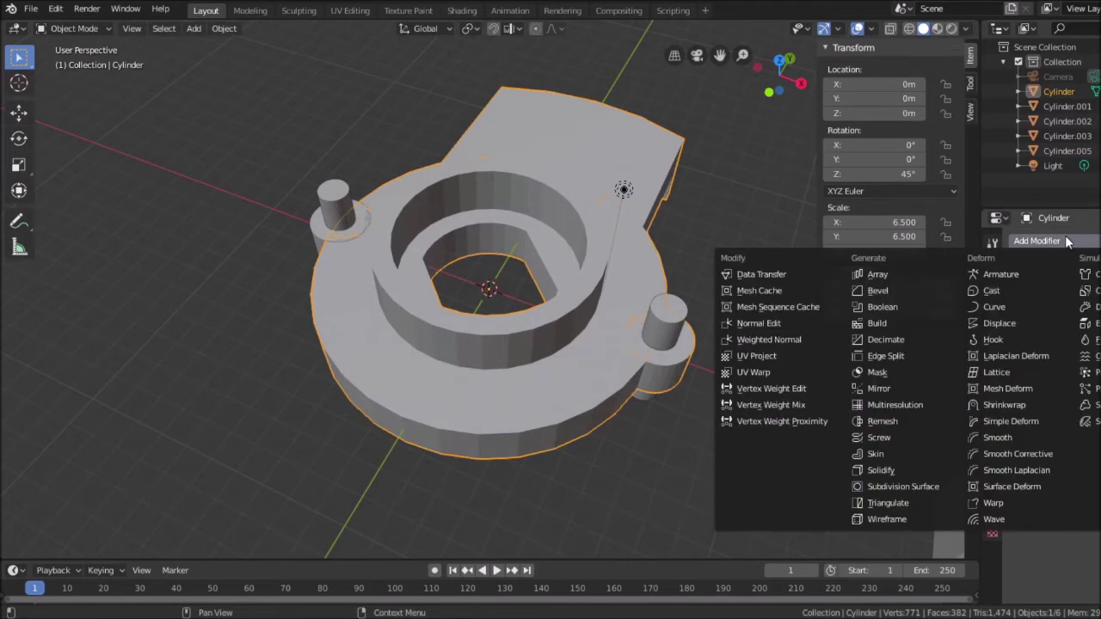
pyautogui.click(882, 306)
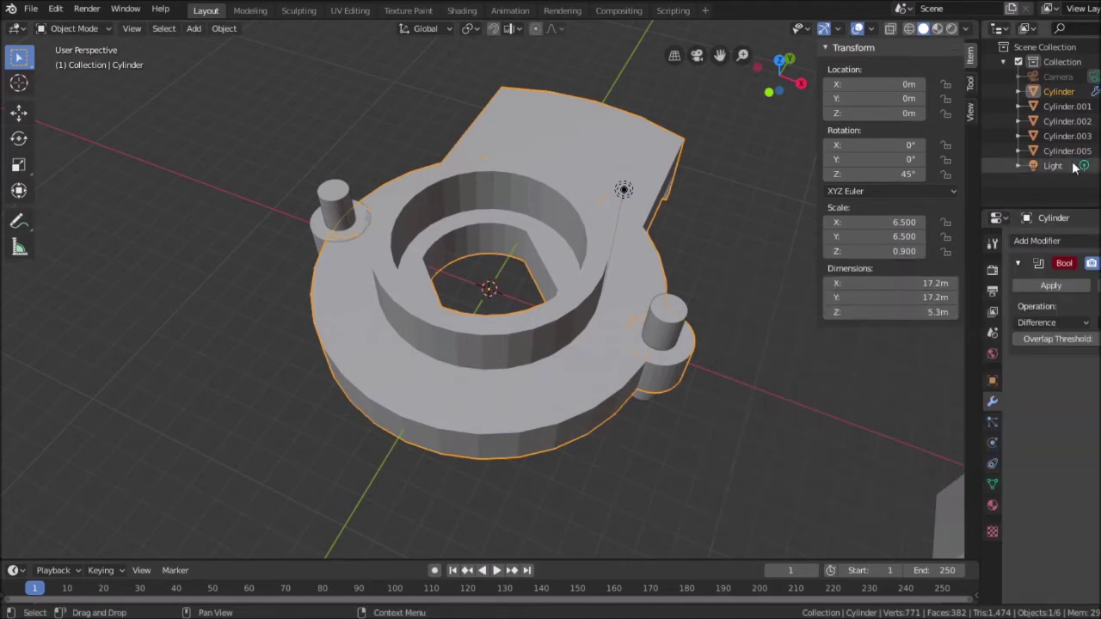
pyautogui.click(1097, 321)
pyautogui.click(319, 227)
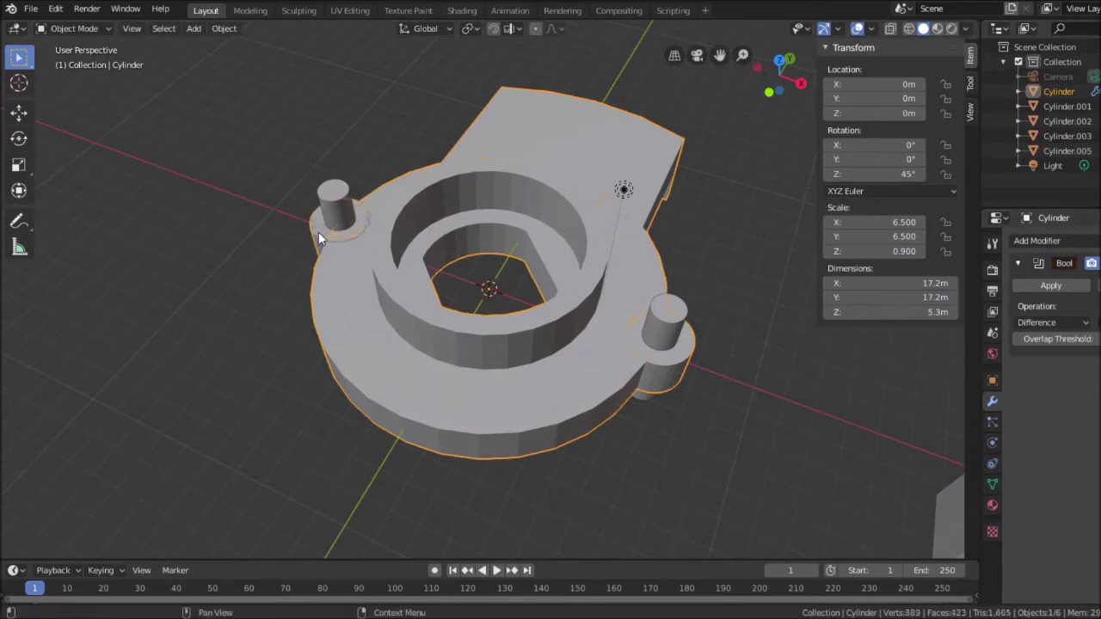
pyautogui.click(1049, 285)
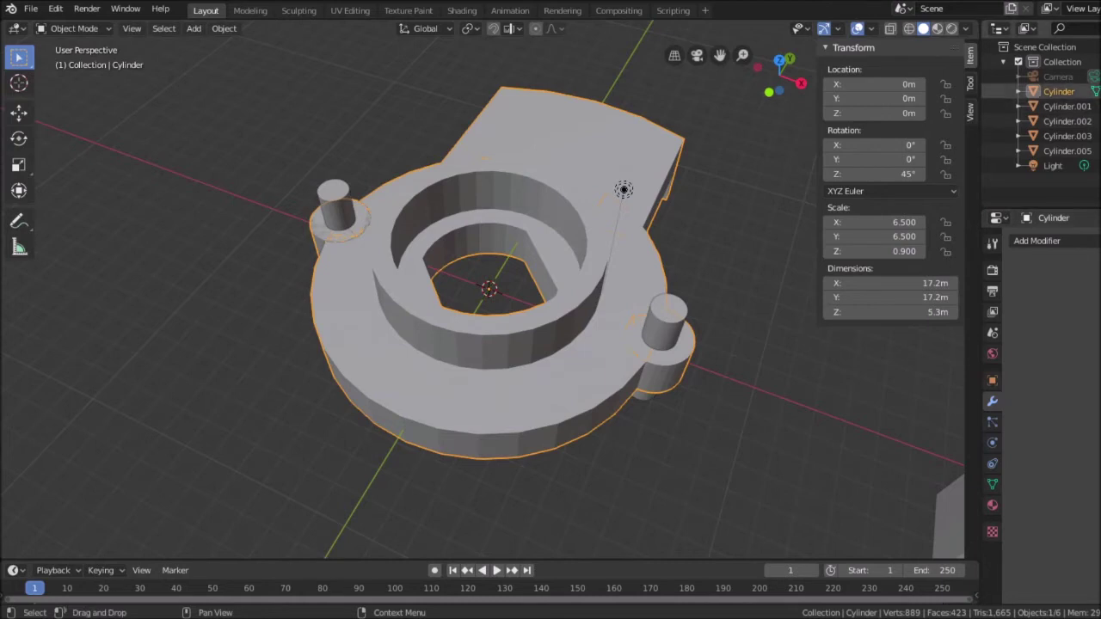
# Delete the 2.4 m wide cylinder on the negative X side with the disc temporarily hidden, and show the disc again.
pyautogui.click(1094, 91)
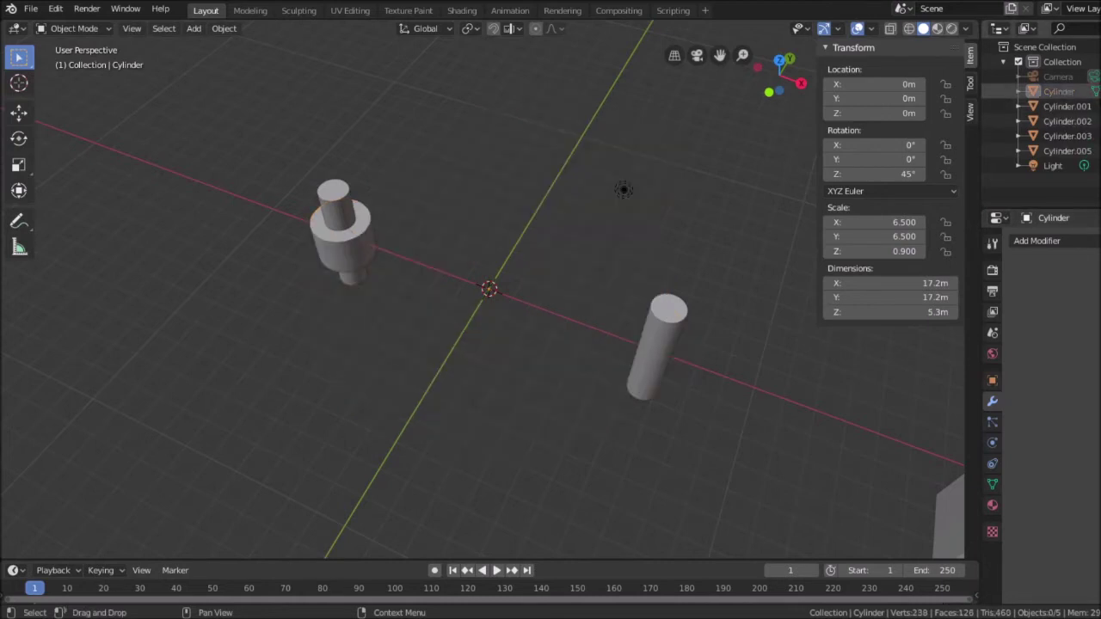
pyautogui.click(323, 238)
pyautogui.press('Delete')
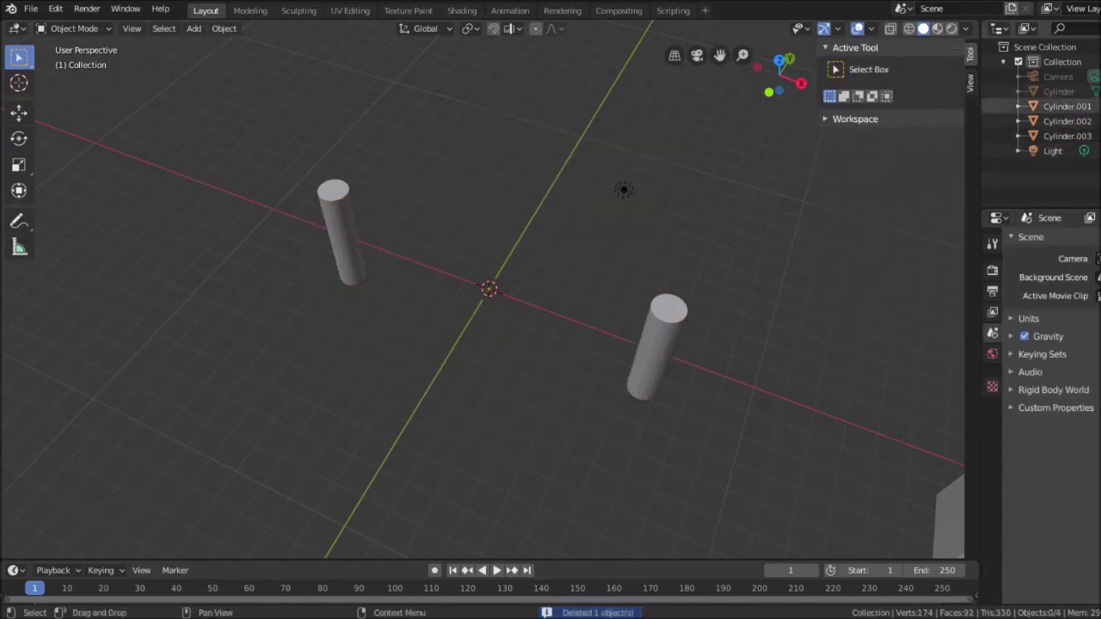
pyautogui.click(1094, 91)
pyautogui.moveTo(804, 350); pyautogui.dragTo(779, 255, button='middle')
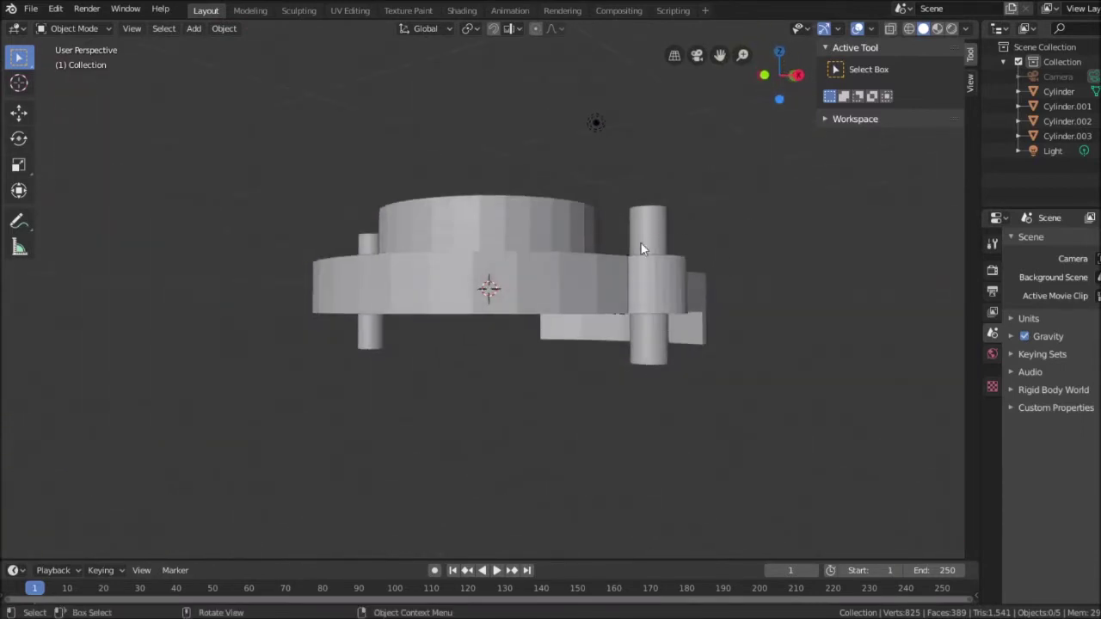
pyautogui.moveTo(720, 285); pyautogui.dragTo(828, 302, button='middle')
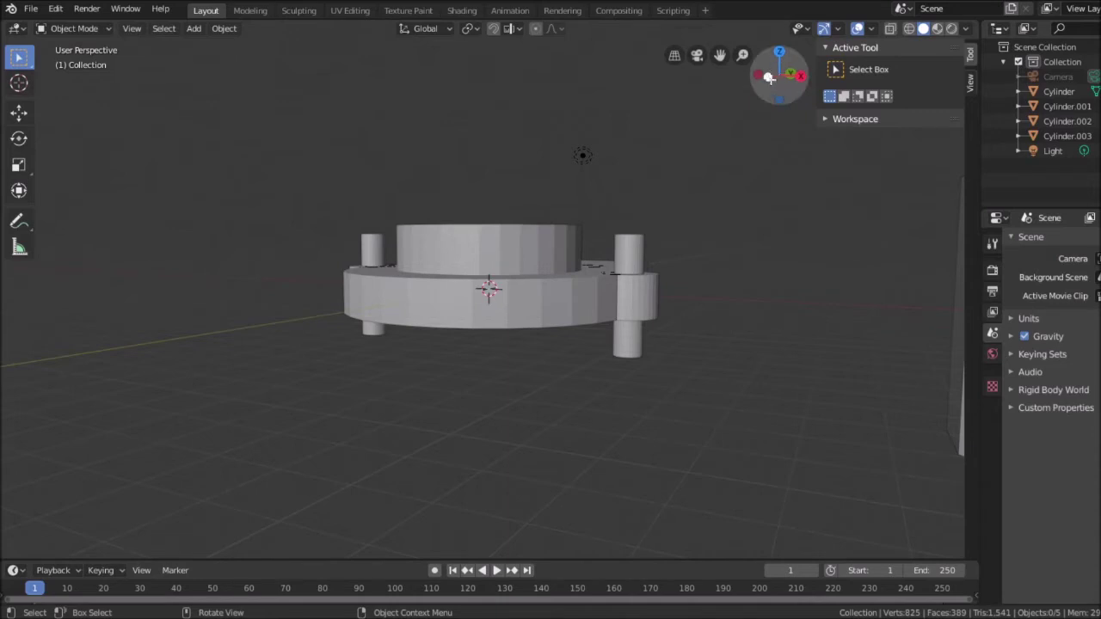
# Put the thin 1.2 m wide pin on the negative X side into Edit Mode, seen from the back.
pyautogui.click(800, 76)
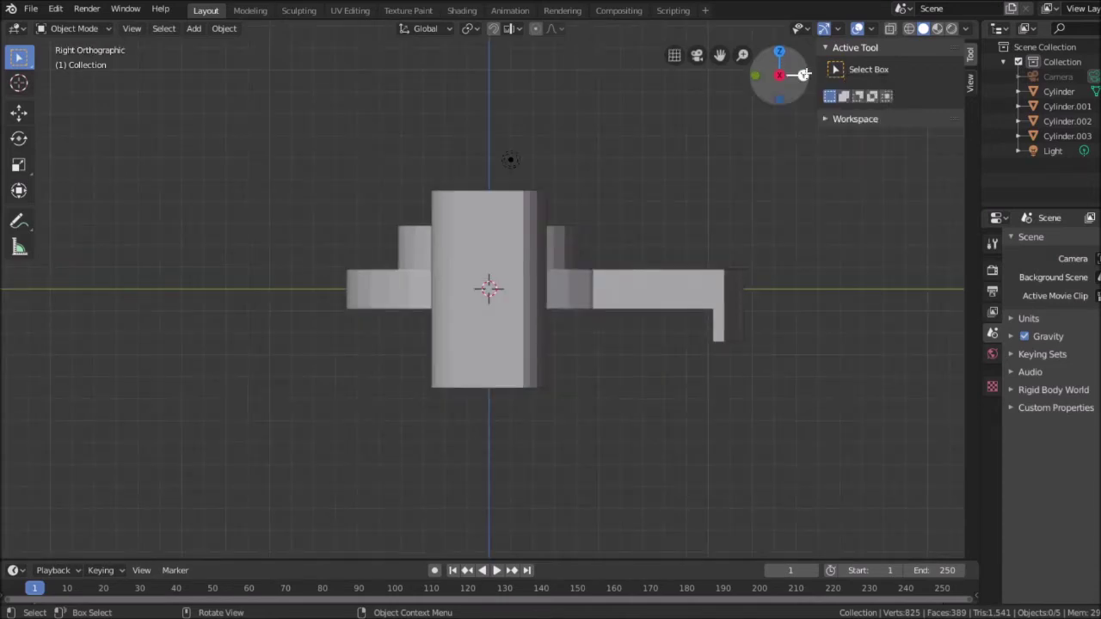
pyautogui.click(803, 75)
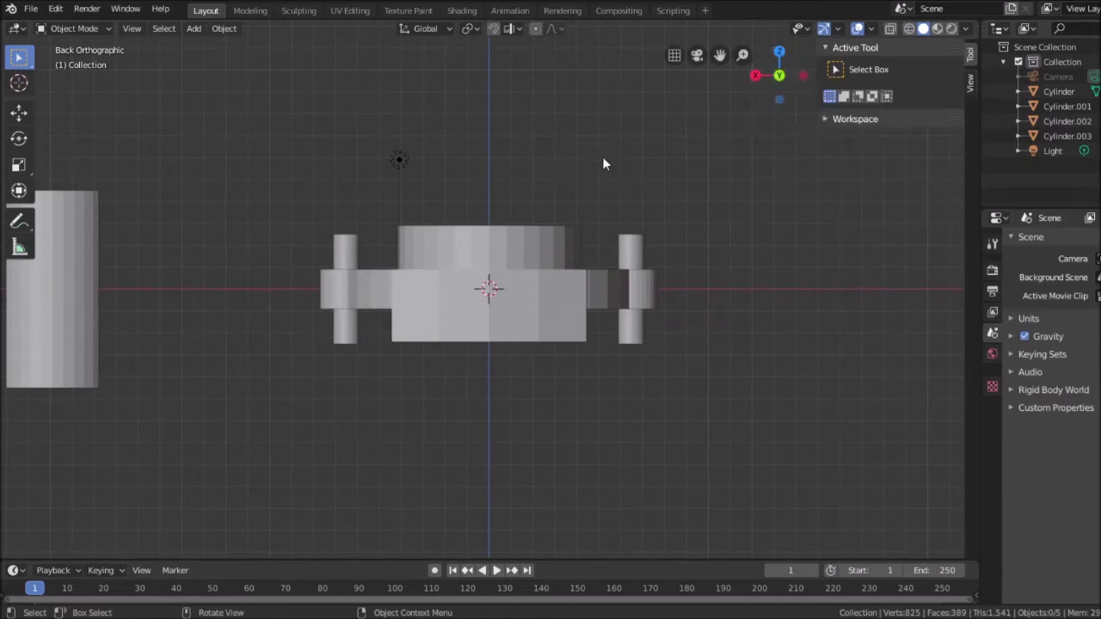
pyautogui.click(626, 253)
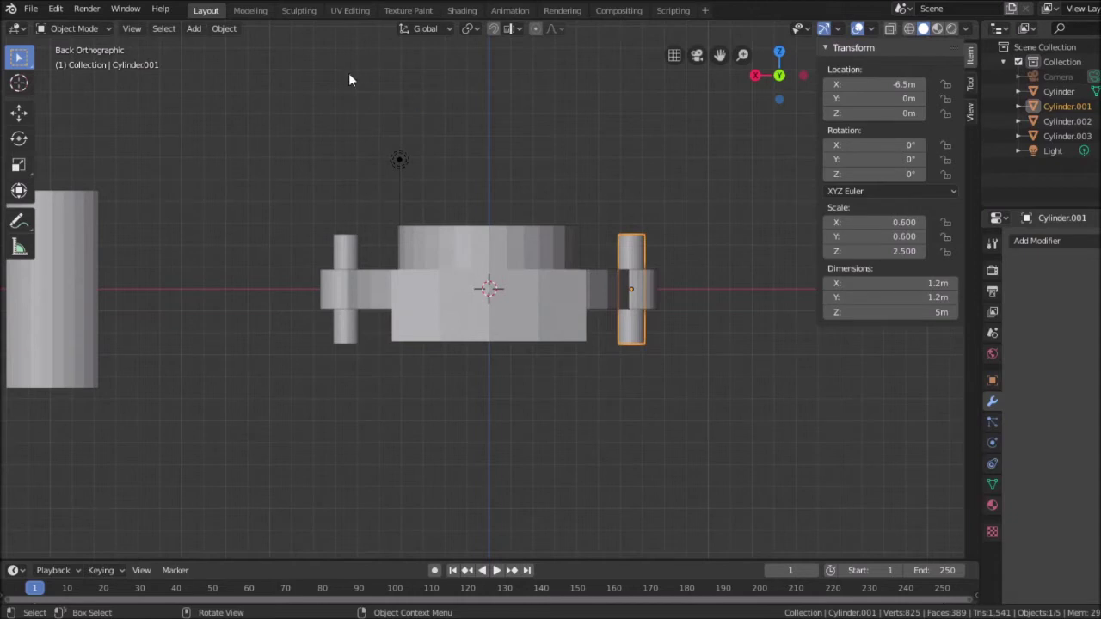
pyautogui.press('Tab')
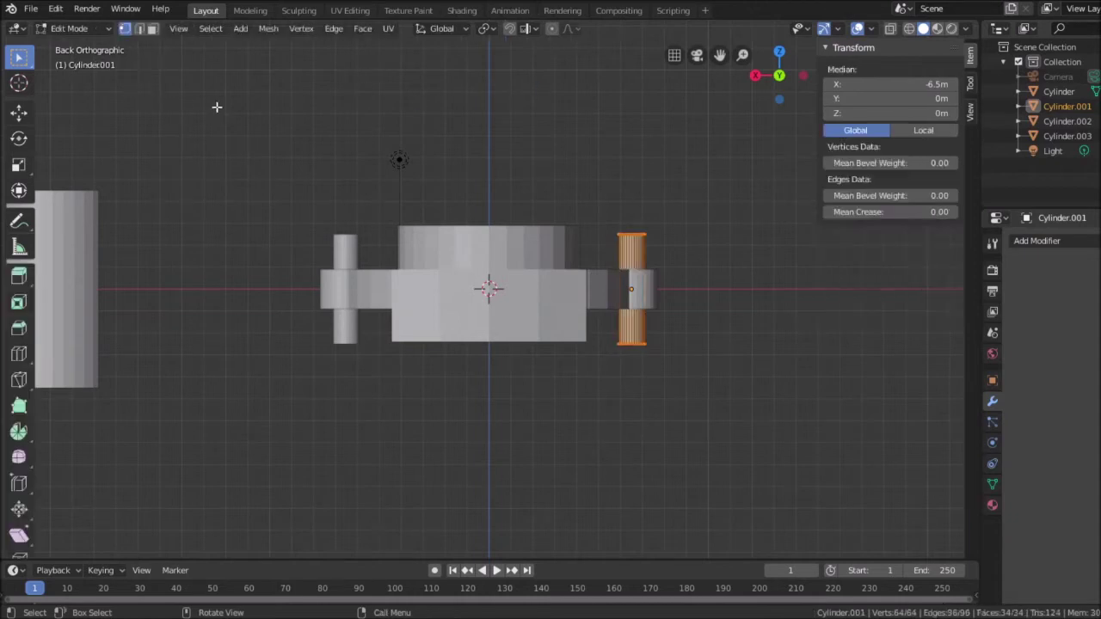
# Try setting the Z of the box-selected top vertices of the negative X pin to 1.5 m, and undo it.
pyautogui.click(606, 207)
pyautogui.press('b')
pyautogui.moveTo(606, 207); pyautogui.dragTo(674, 253)
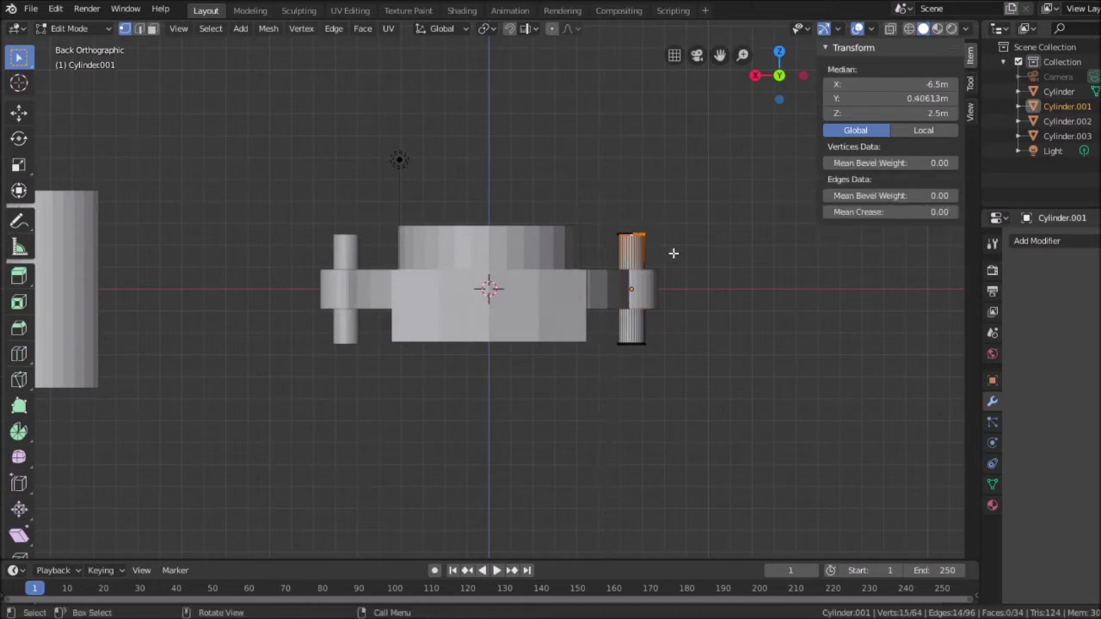
pyautogui.click(931, 112)
pyautogui.write('1.5m')
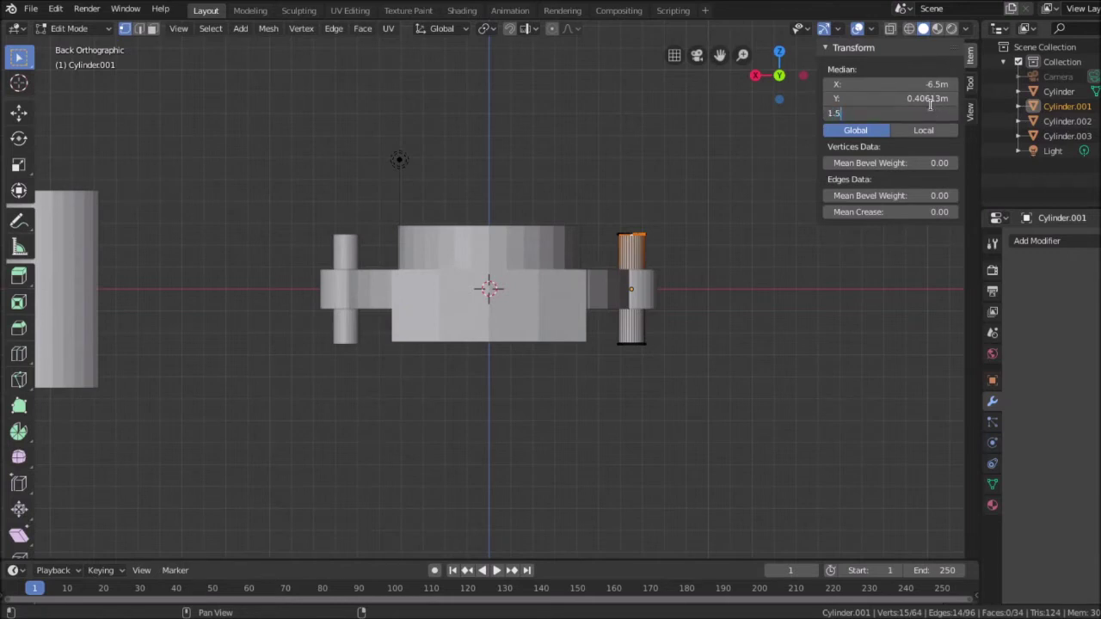
pyautogui.press('Tab')
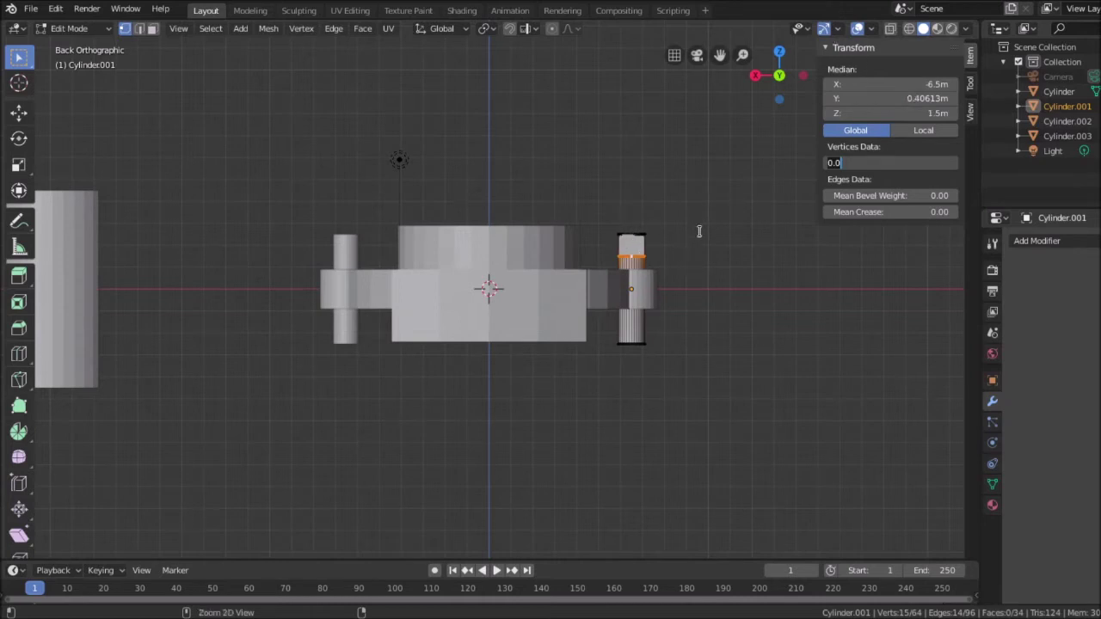
pyautogui.press('Escape')
pyautogui.hotkey('ctrl', 'z')
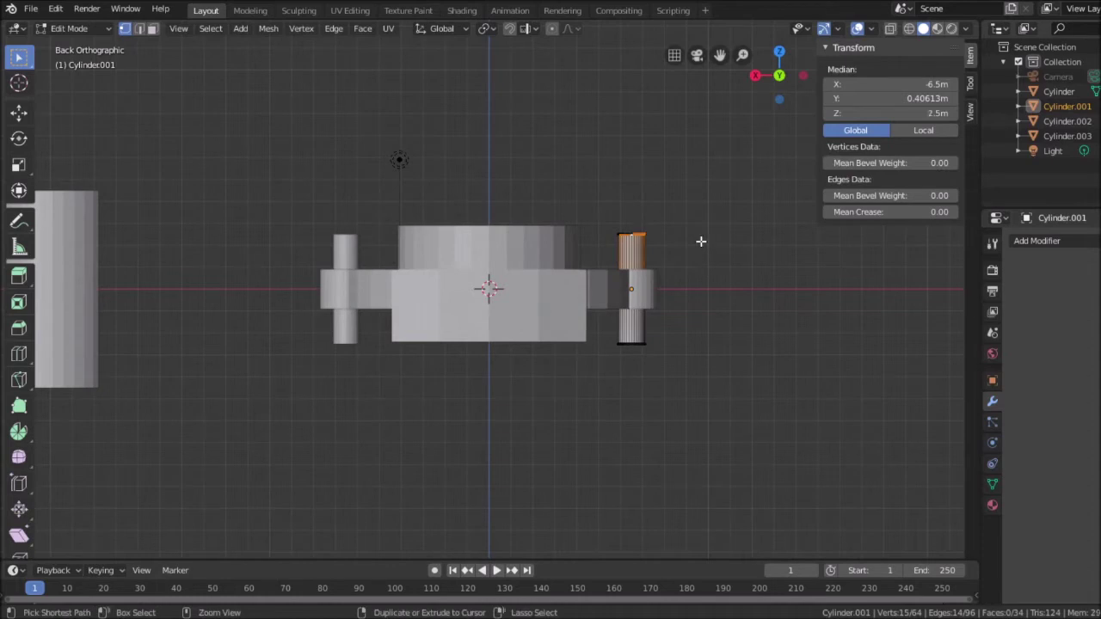
pyautogui.hotkey('ctrl', 'z')
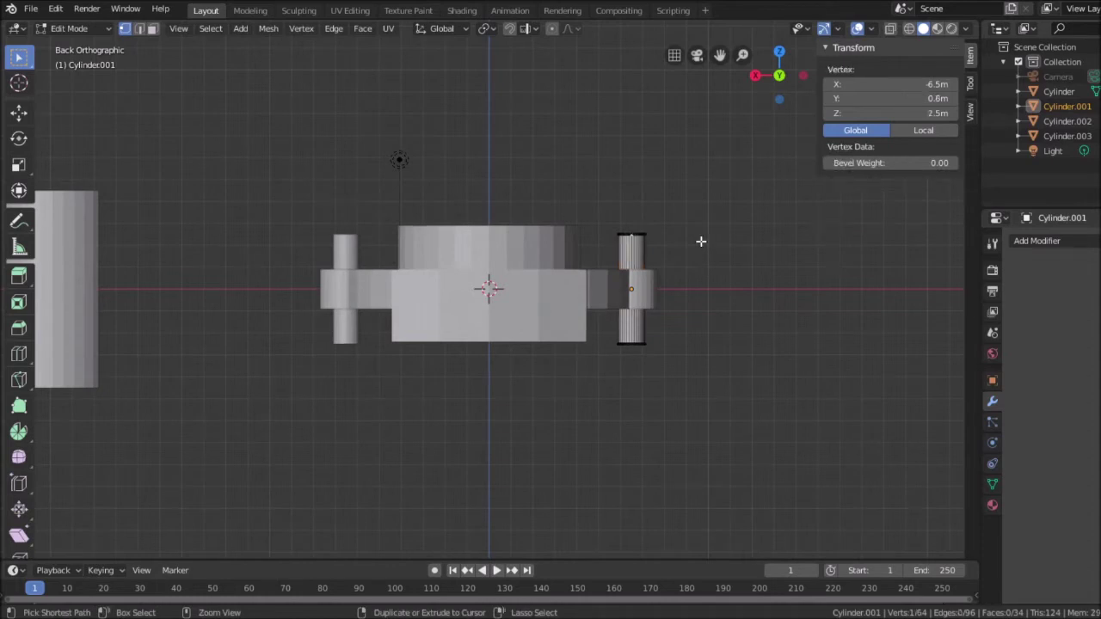
# Enable X-ray, select the whole top ring of vertices on the negative X pin, and set its Z to 1.5 m.
pyautogui.click(891, 29)
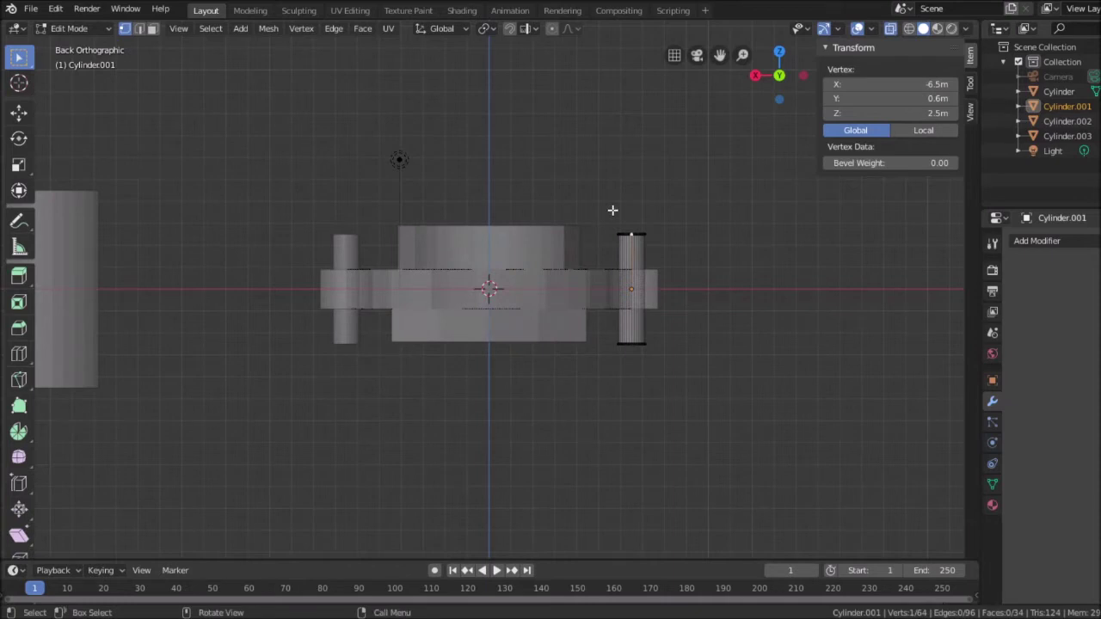
pyautogui.moveTo(603, 217); pyautogui.dragTo(675, 246)
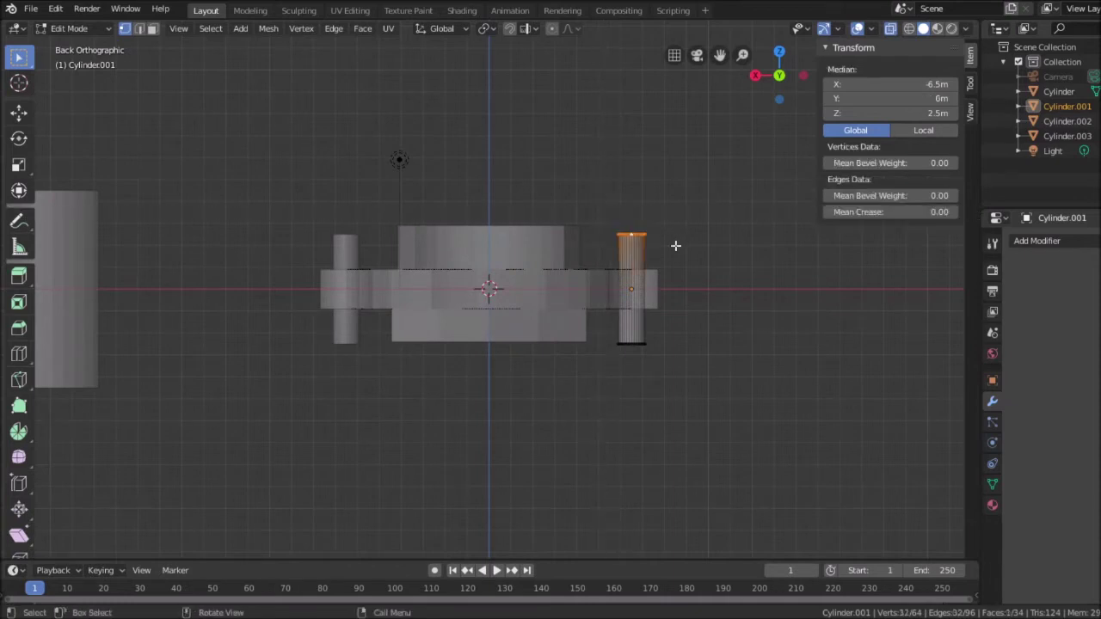
pyautogui.click(936, 113)
pyautogui.write('1.')
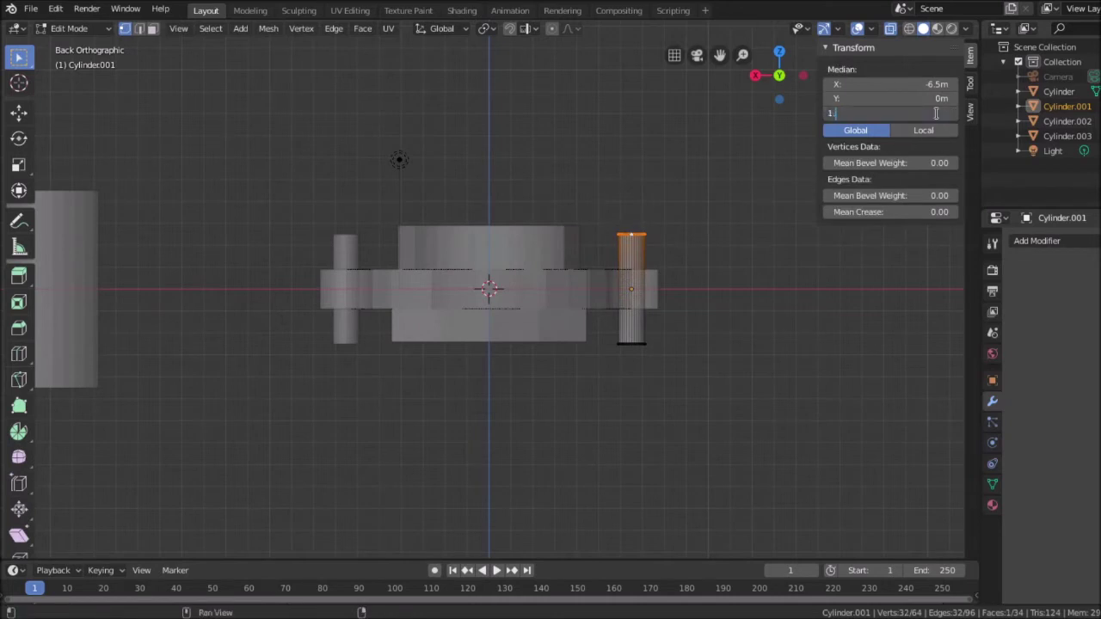
pyautogui.write('5')
pyautogui.press('Tab')
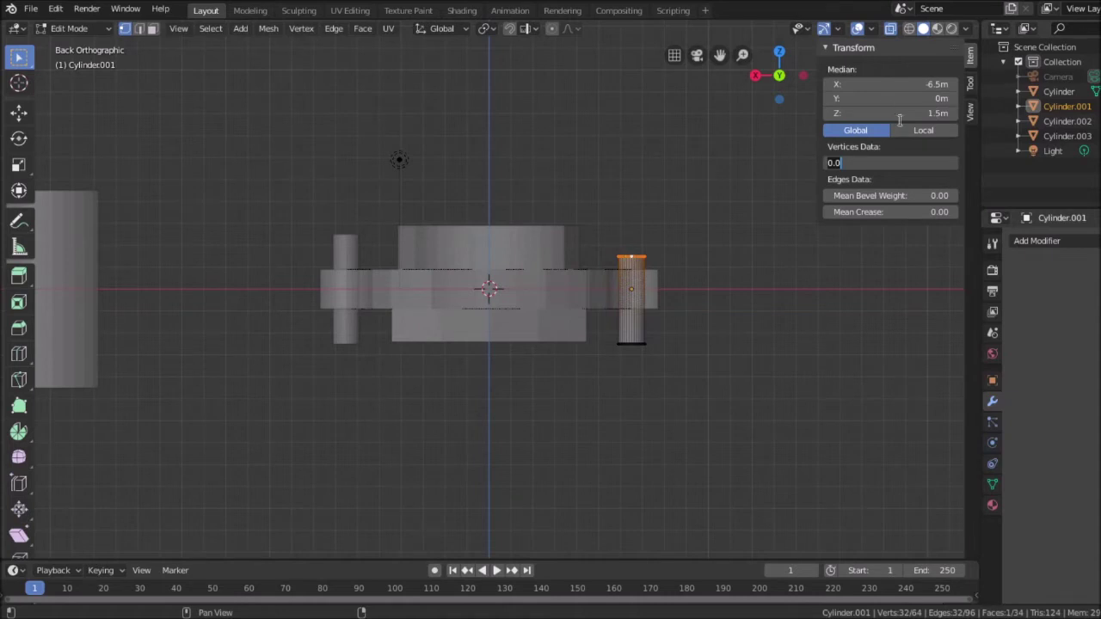
# Set the Z of the negative X pin's top ring to 2 m.
pyautogui.click(927, 113)
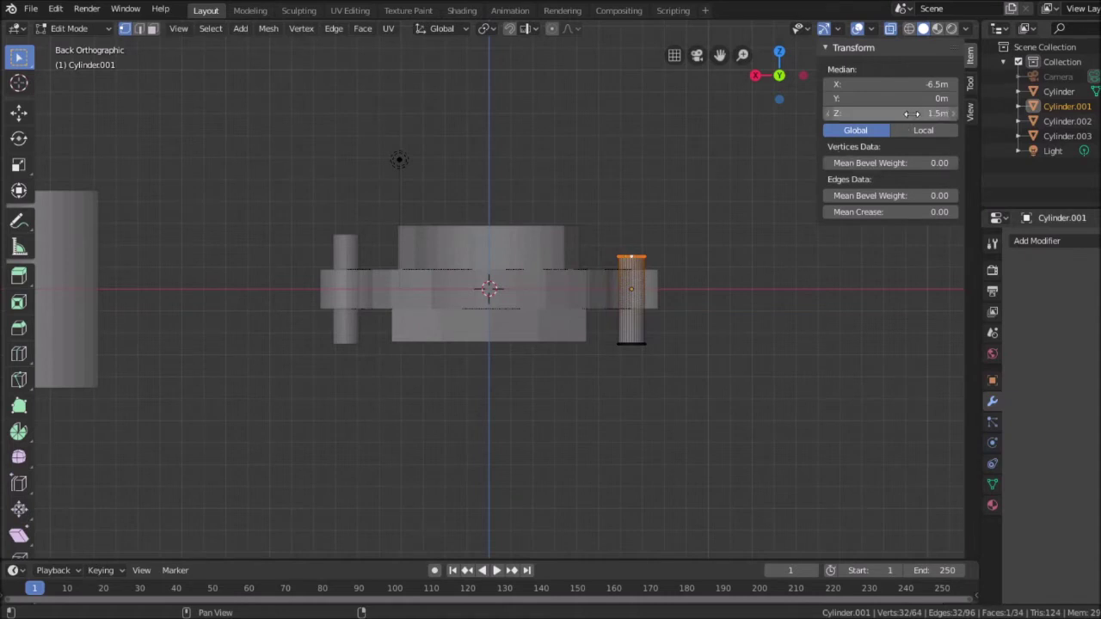
pyautogui.click(911, 114)
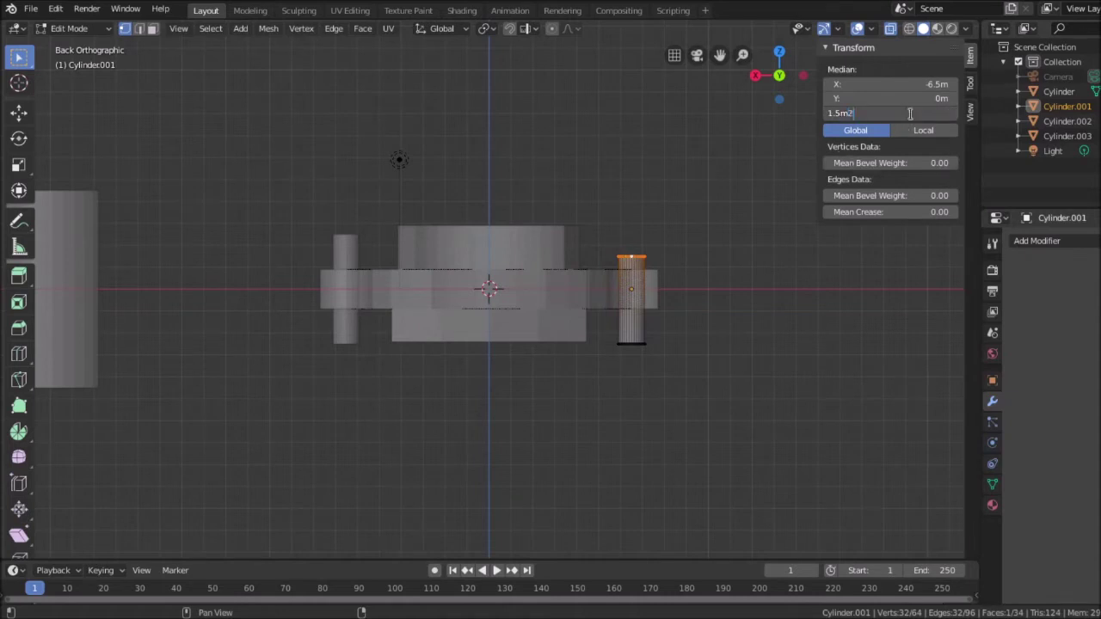
pyautogui.press('BackSpace')
pyautogui.press('BackSpace')
pyautogui.press('BackSpace')
pyautogui.press('BackSpace')
pyautogui.press('Tab')
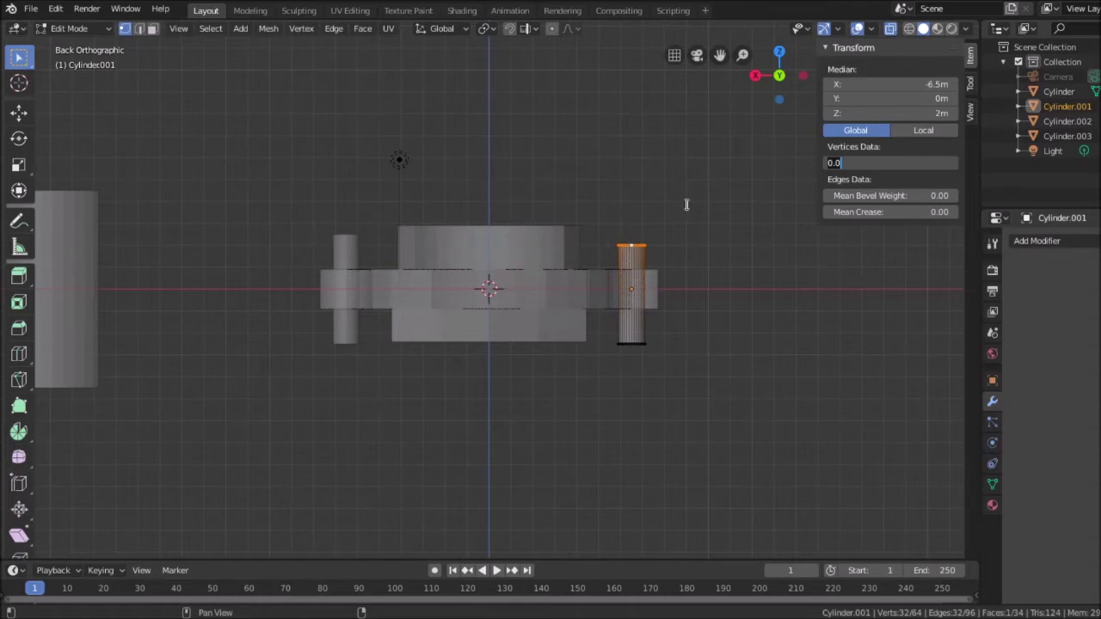
pyautogui.press('Return')
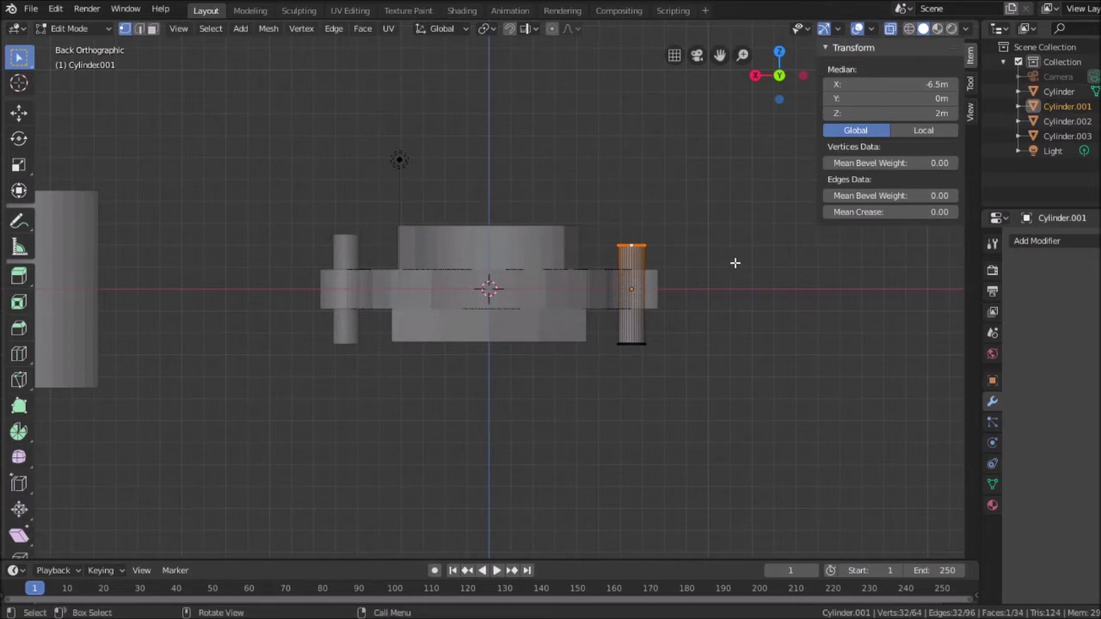
# Move the negative X pin's bottom vertices up along Z to about -0.1 m, and return to Object Mode.
pyautogui.click(613, 380)
pyautogui.press('b')
pyautogui.moveTo(602, 364); pyautogui.dragTo(666, 321)
pyautogui.press('g')
pyautogui.press('z')
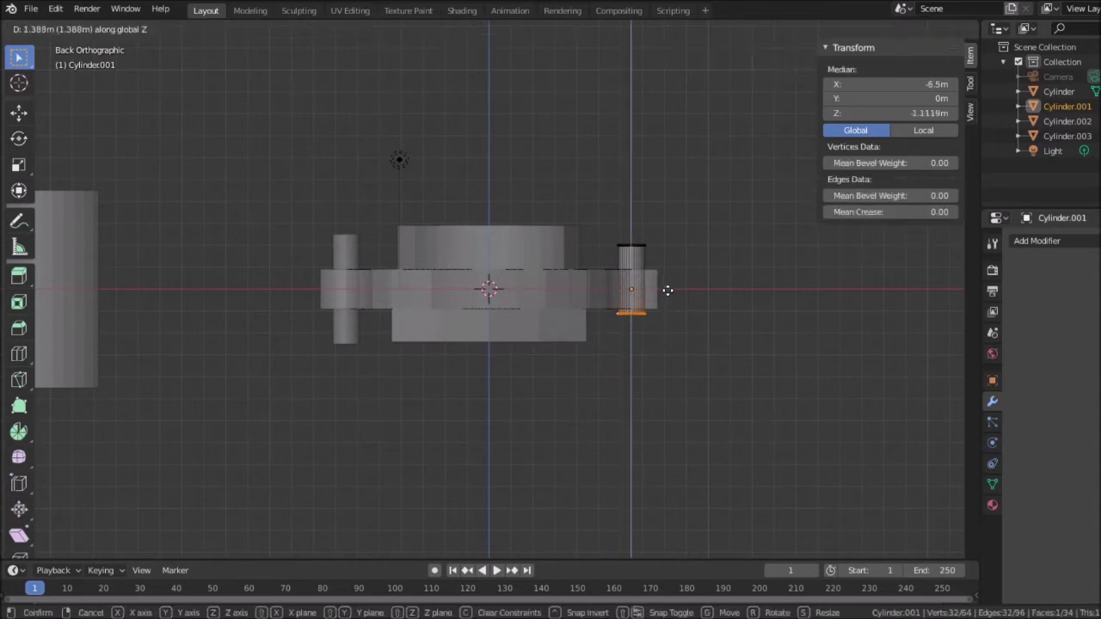
pyautogui.click(669, 269)
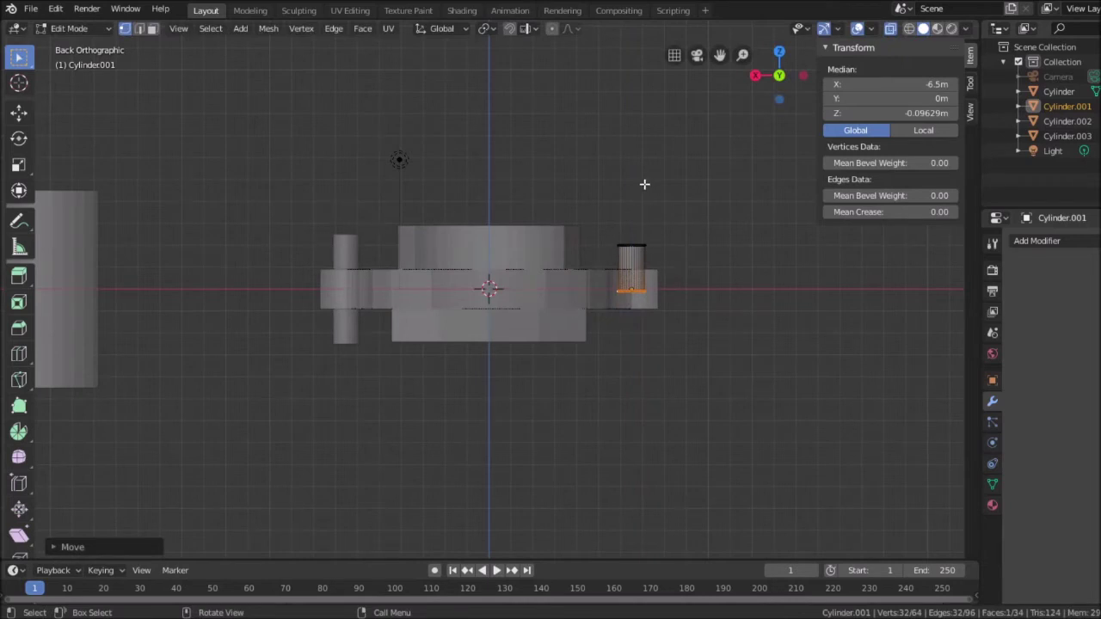
pyautogui.press('Tab')
pyautogui.click(692, 227)
# In Edit Mode, select the top vertices of the thin pin on the positive X side and set their Z to 2 m.
pyautogui.moveTo(692, 227); pyautogui.dragTo(710, 271, button='middle')
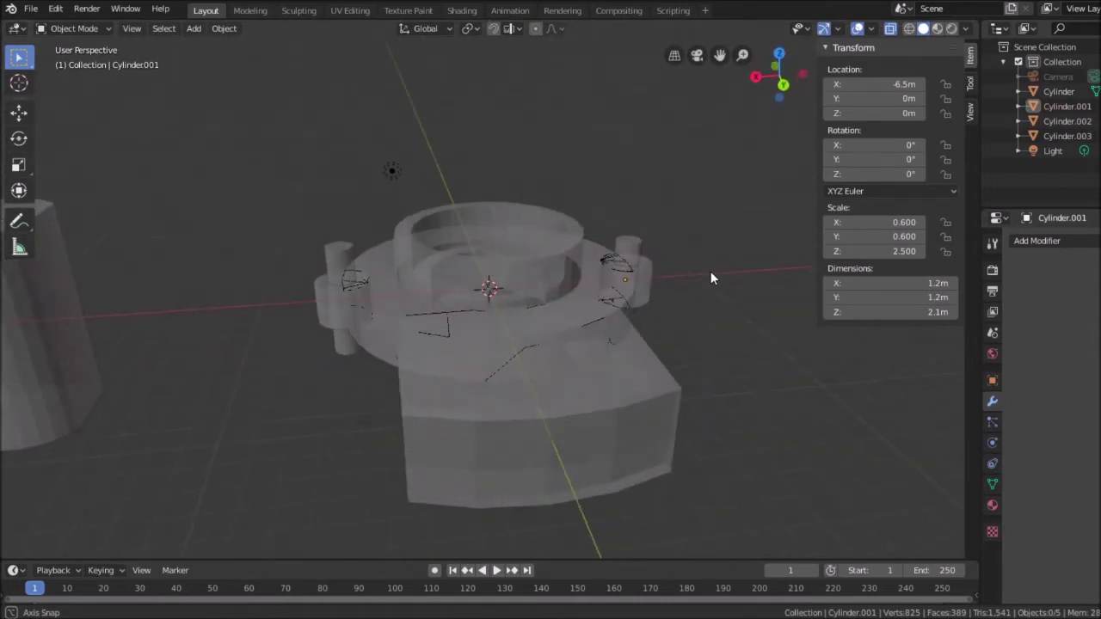
pyautogui.click(783, 84)
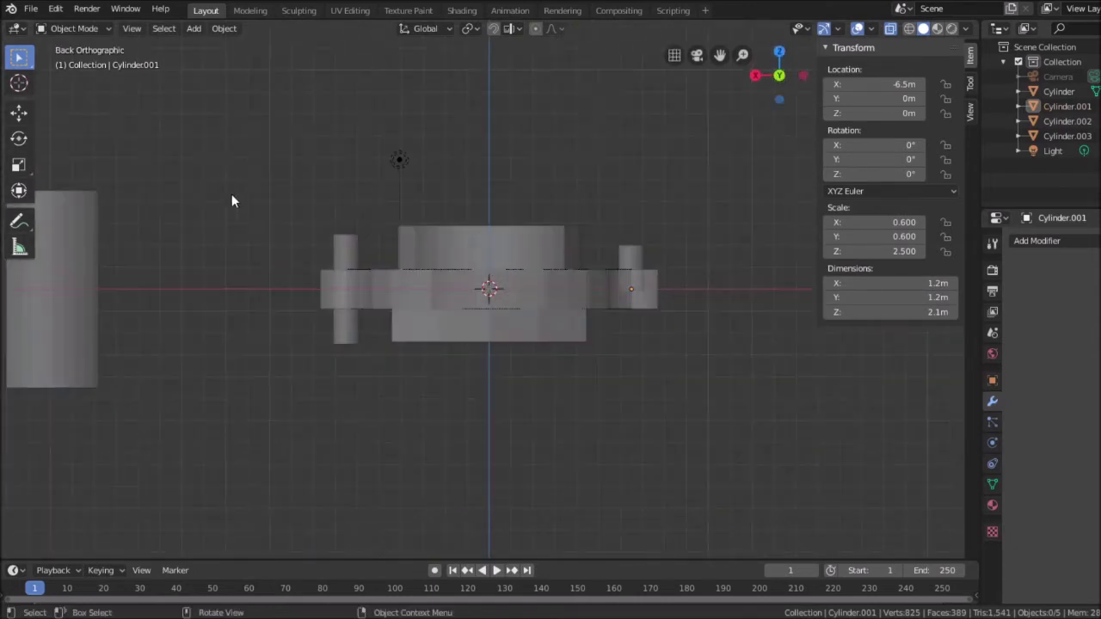
pyautogui.click(344, 252)
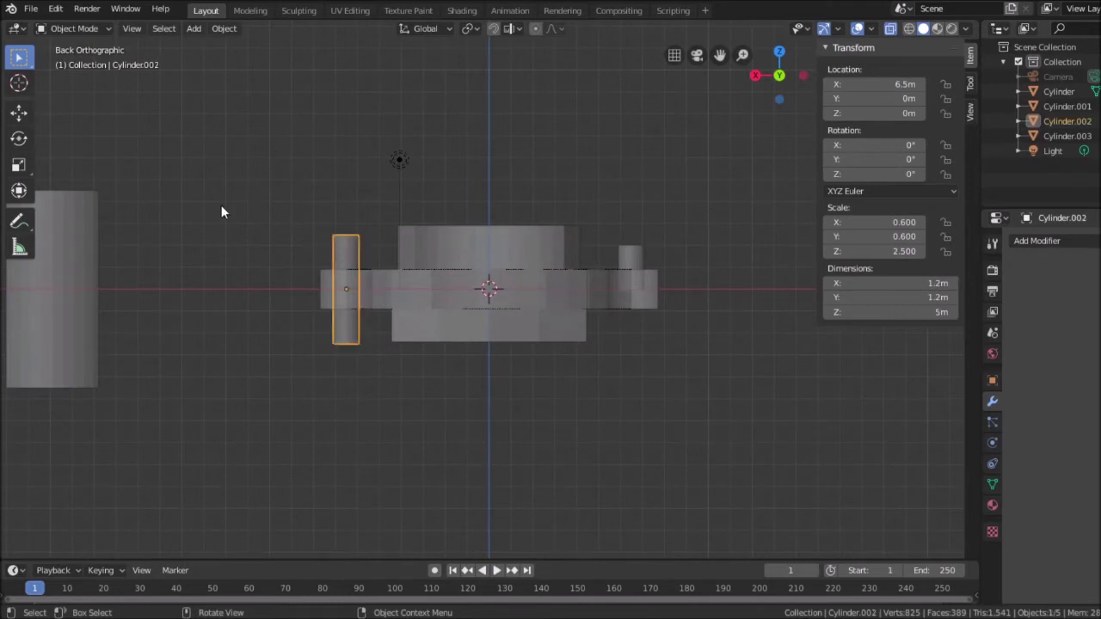
pyautogui.press('Tab')
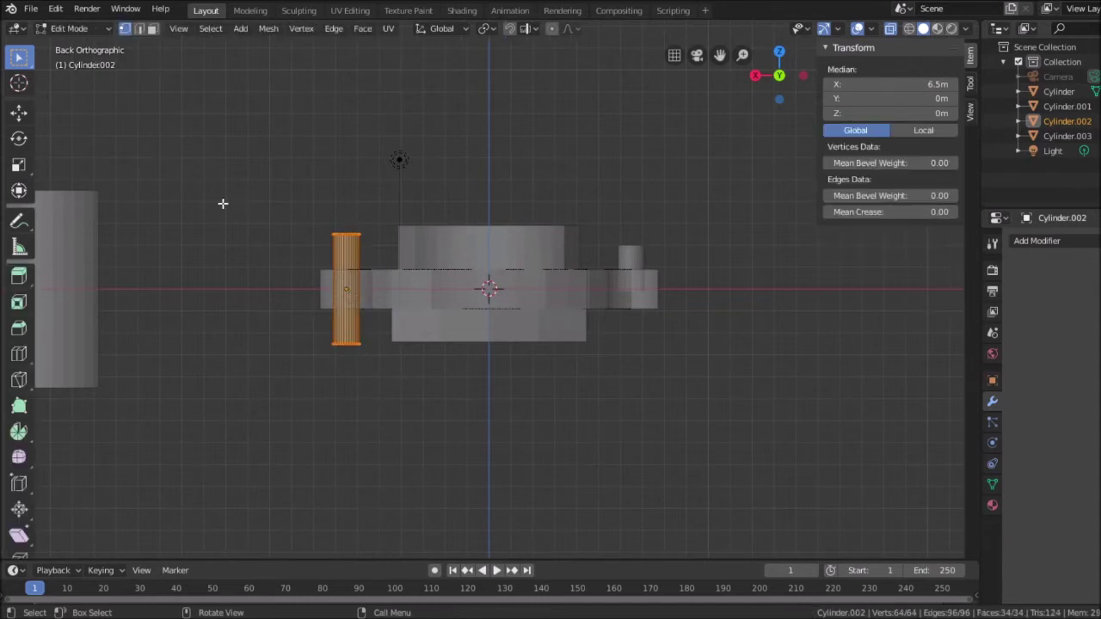
pyautogui.hotkey('alt', 'a')
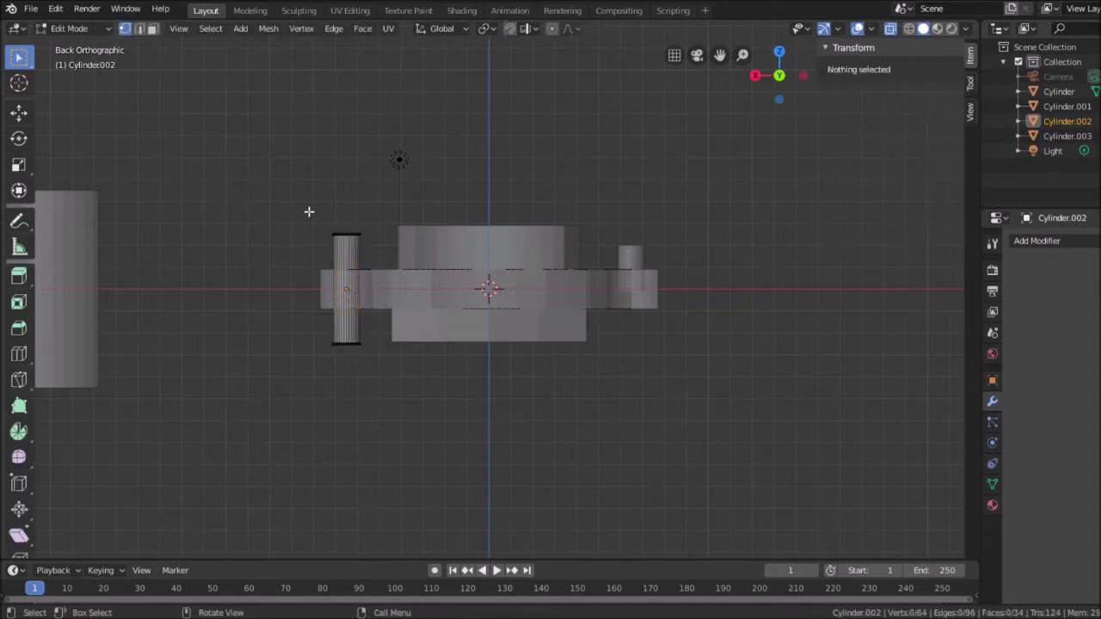
pyautogui.press('b')
pyautogui.moveTo(309, 211); pyautogui.dragTo(376, 250)
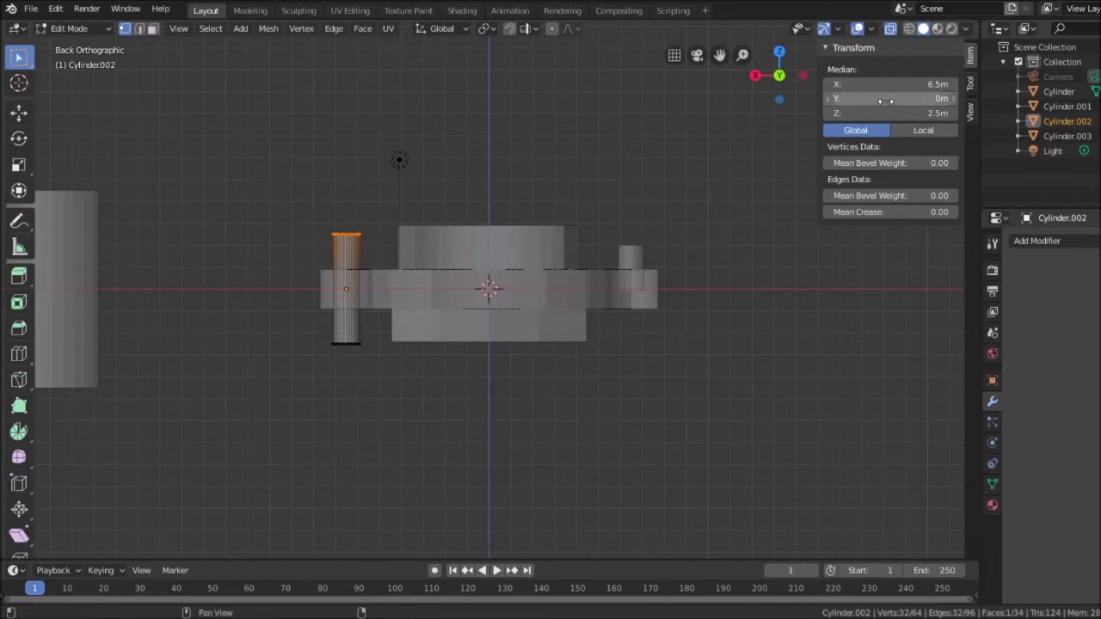
pyautogui.click(916, 112)
pyautogui.write('2')
pyautogui.press('Return')
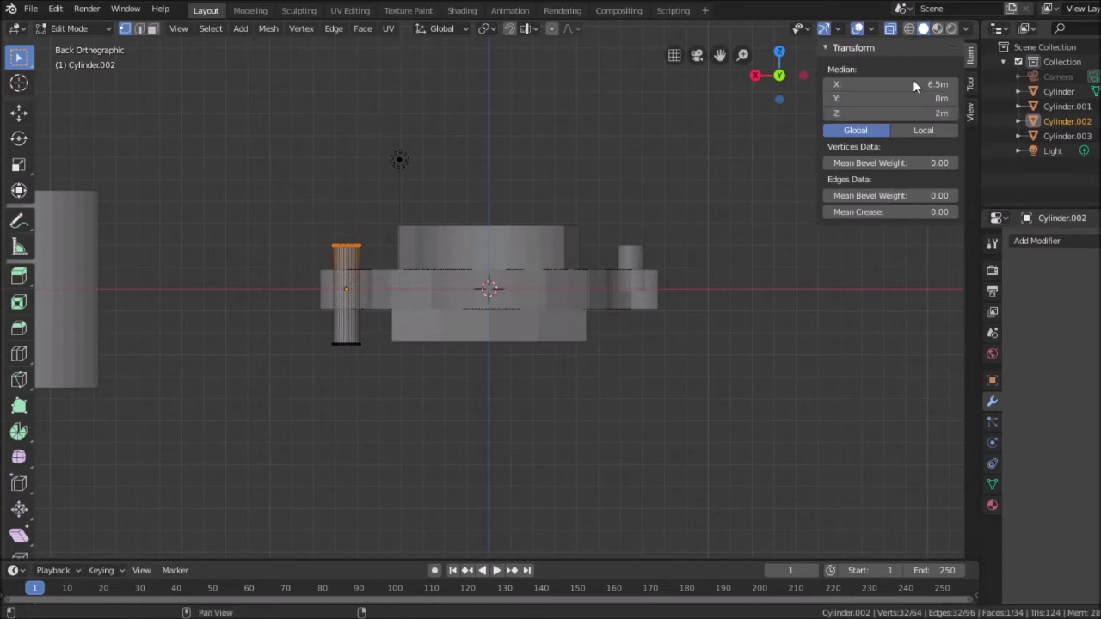
# Move the positive X pin's bottom vertices up about 2.4 m along Z, and clear the selection.
pyautogui.click(308, 337)
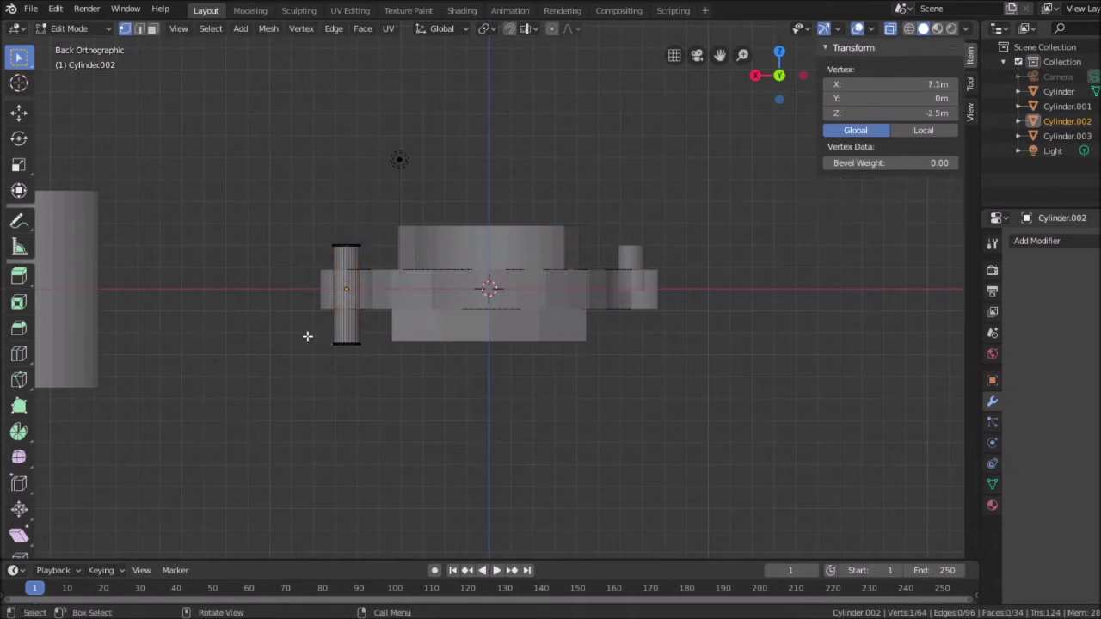
pyautogui.moveTo(314, 327); pyautogui.dragTo(369, 354)
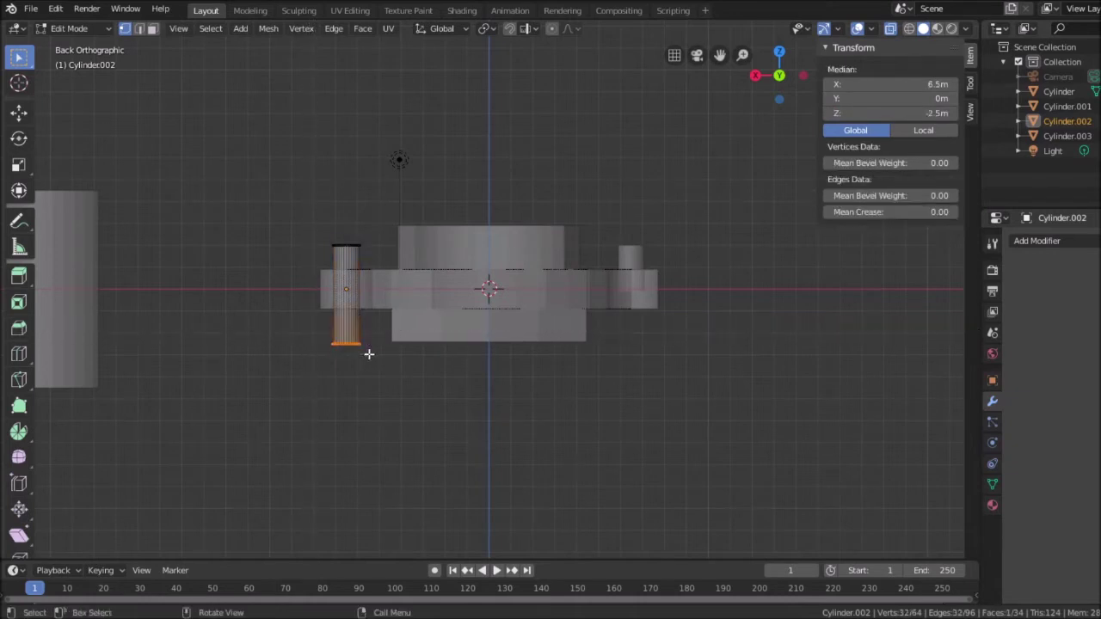
pyautogui.press('g')
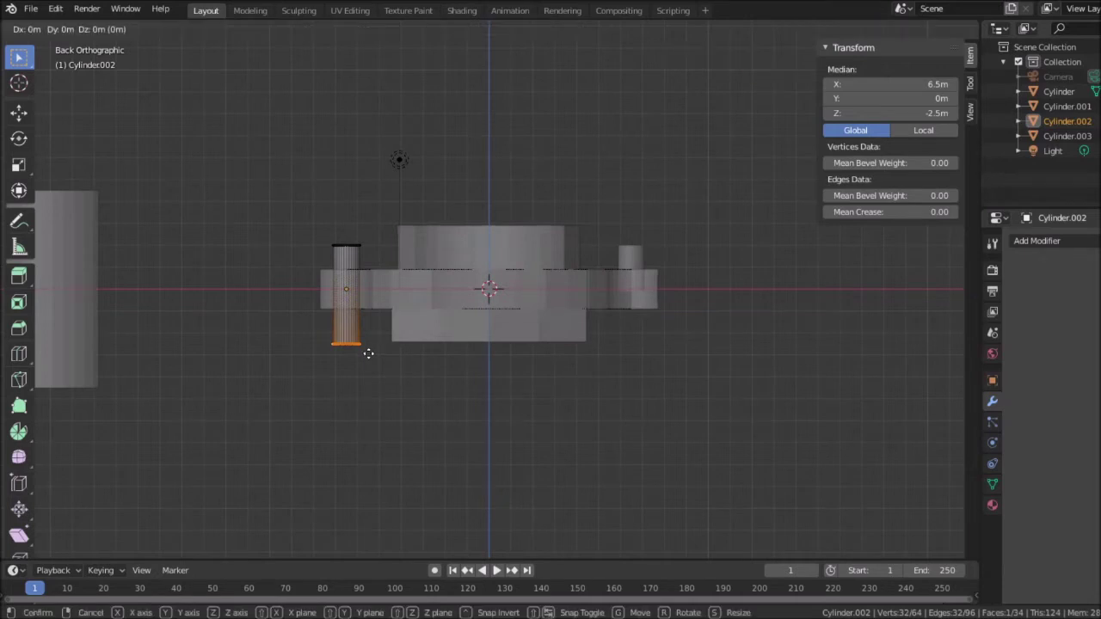
pyautogui.press('z')
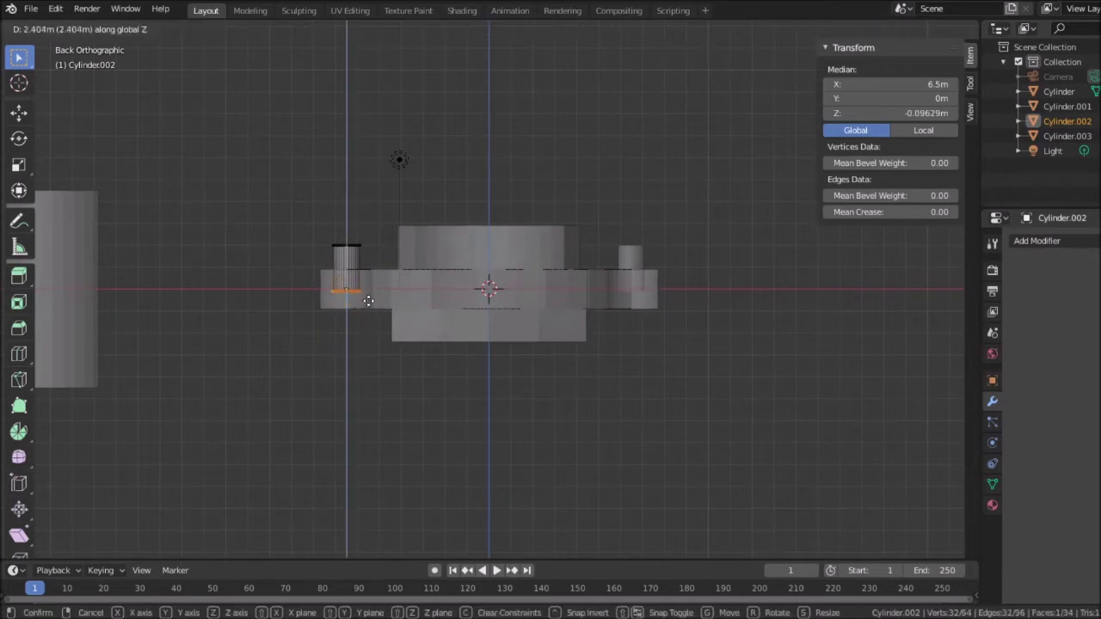
pyautogui.click(369, 300)
pyautogui.click(675, 194)
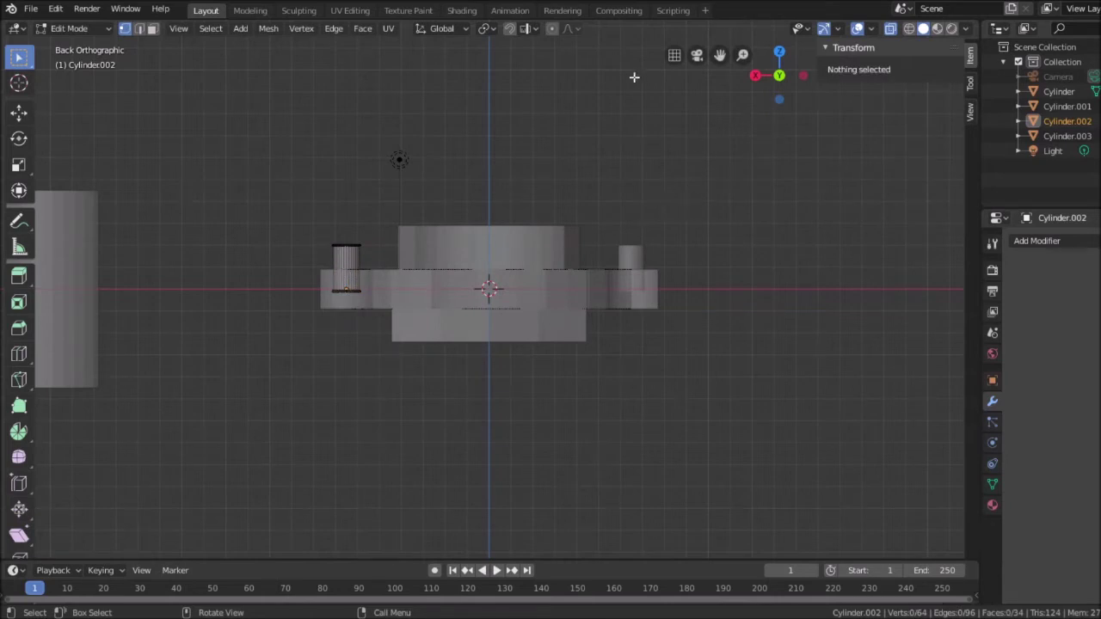
# Turn off X-ray and return the positive X pin to Object Mode.
pyautogui.click(858, 28)
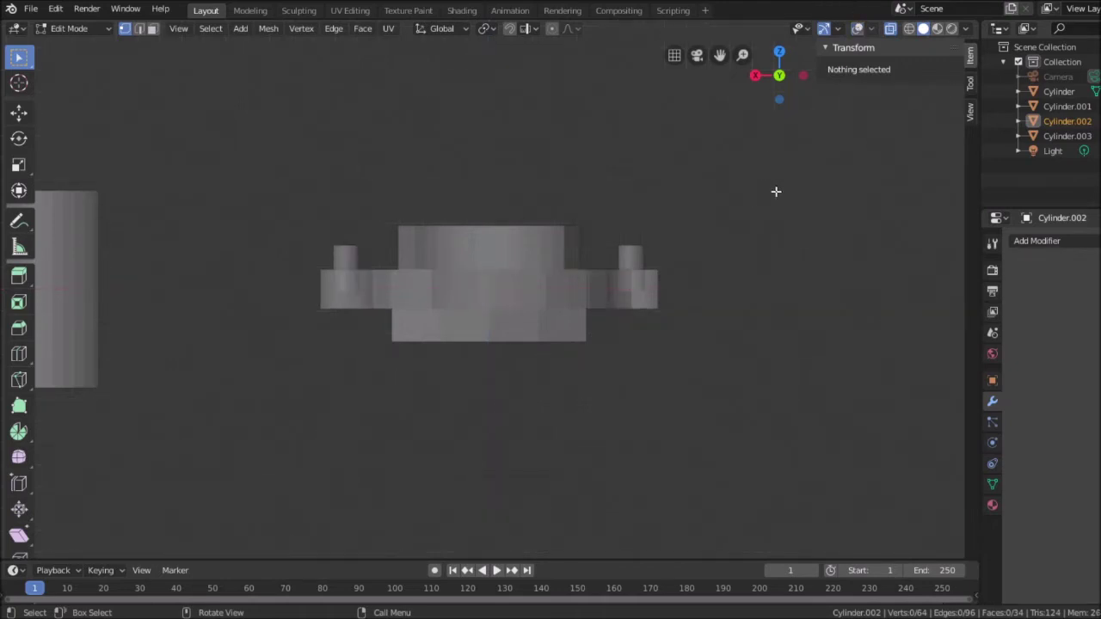
pyautogui.click(858, 28)
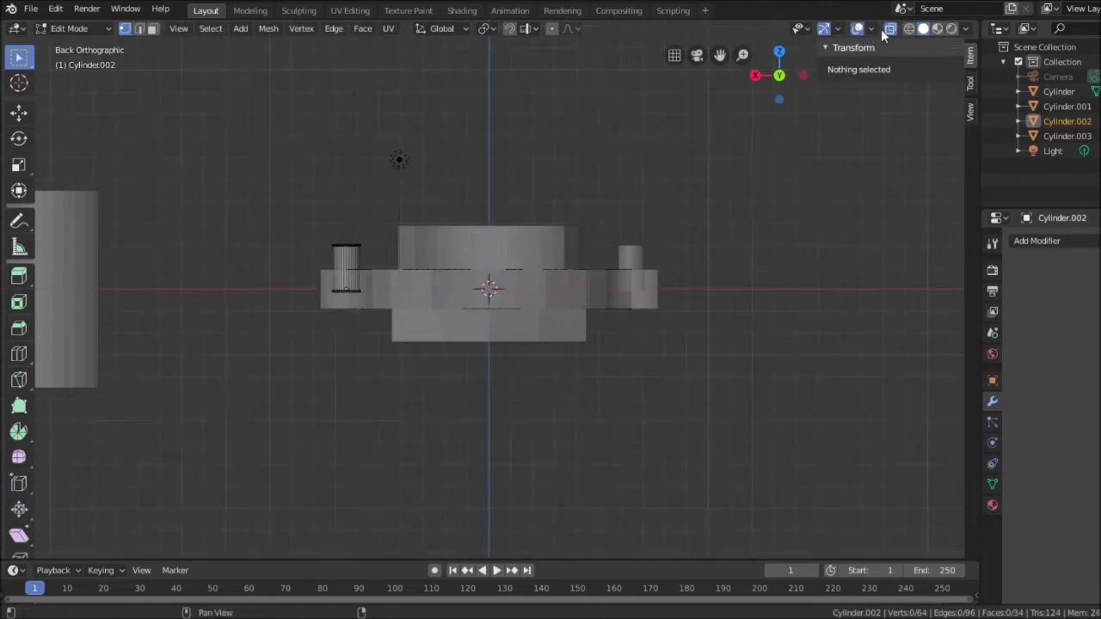
pyautogui.click(889, 29)
pyautogui.moveTo(735, 204); pyautogui.dragTo(670, 257, button='middle')
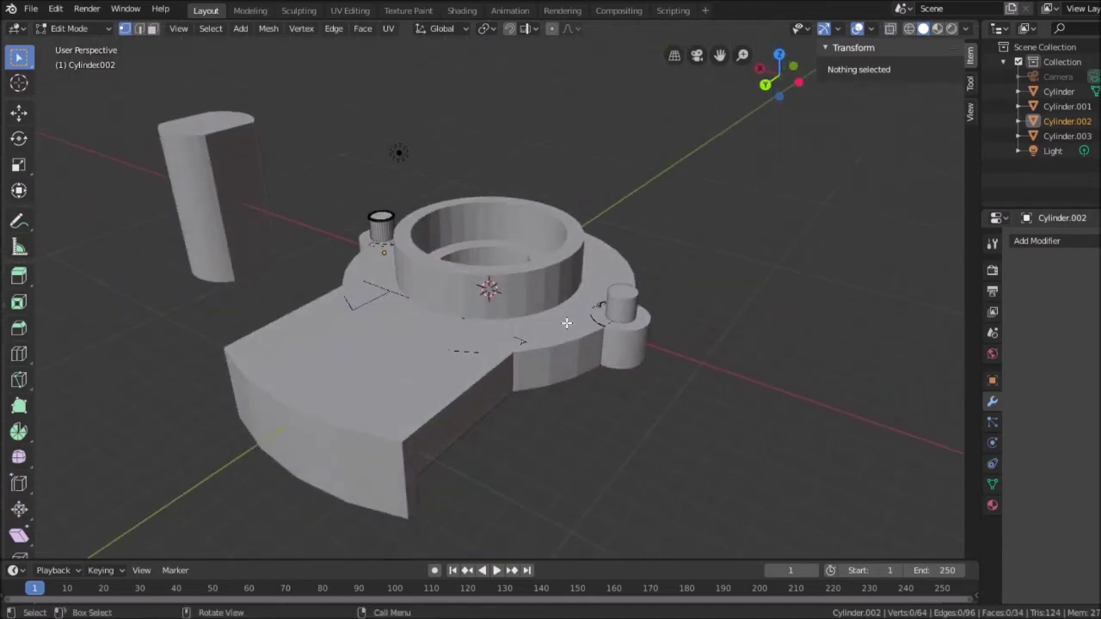
pyautogui.press('Tab')
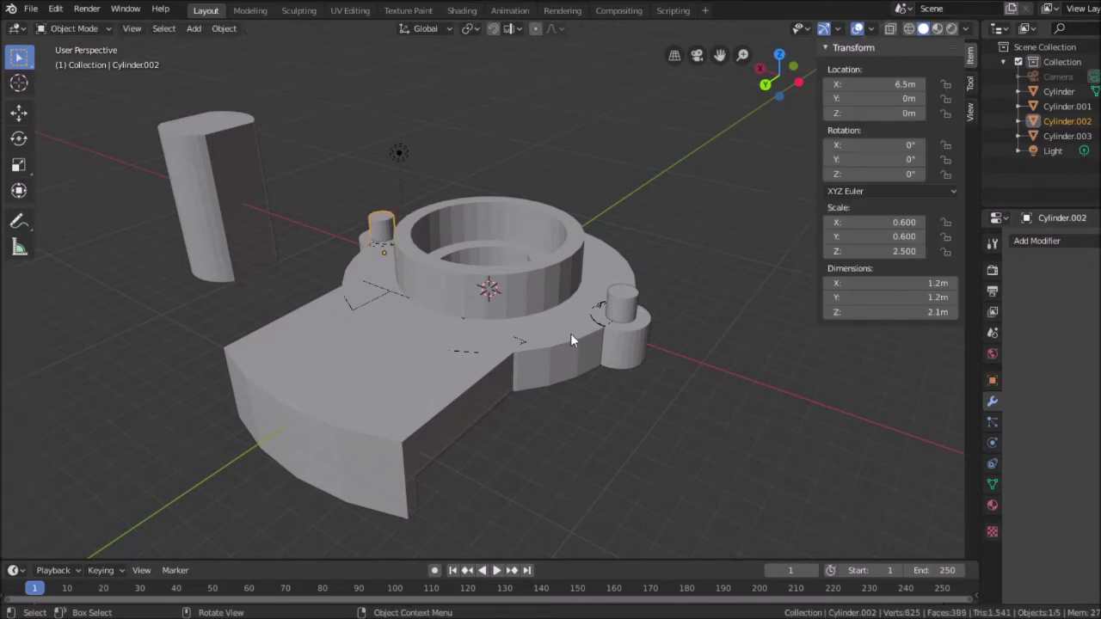
# Add a Boolean modifier with the Union operation to the main disc body, targeting the negative X pin, and apply it.
pyautogui.click(559, 336)
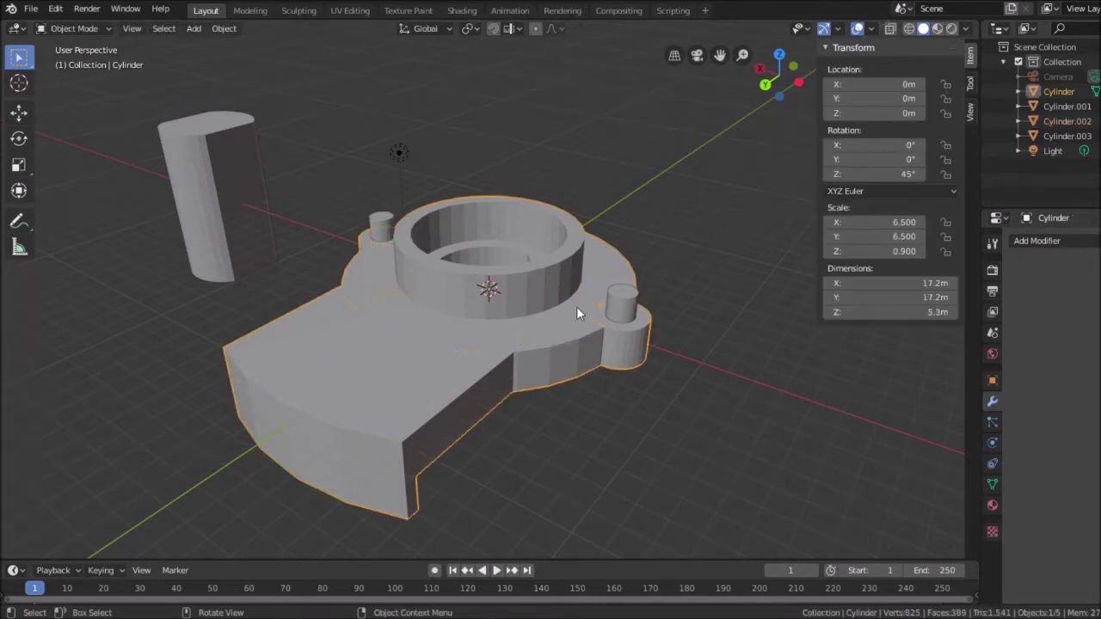
pyautogui.click(1036, 241)
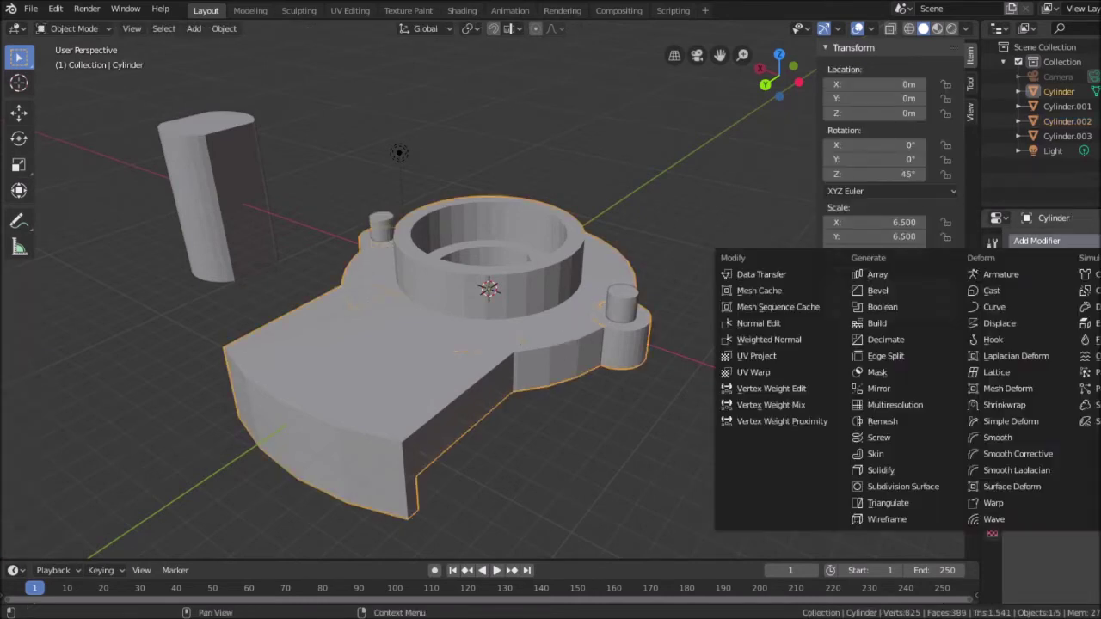
pyautogui.click(879, 307)
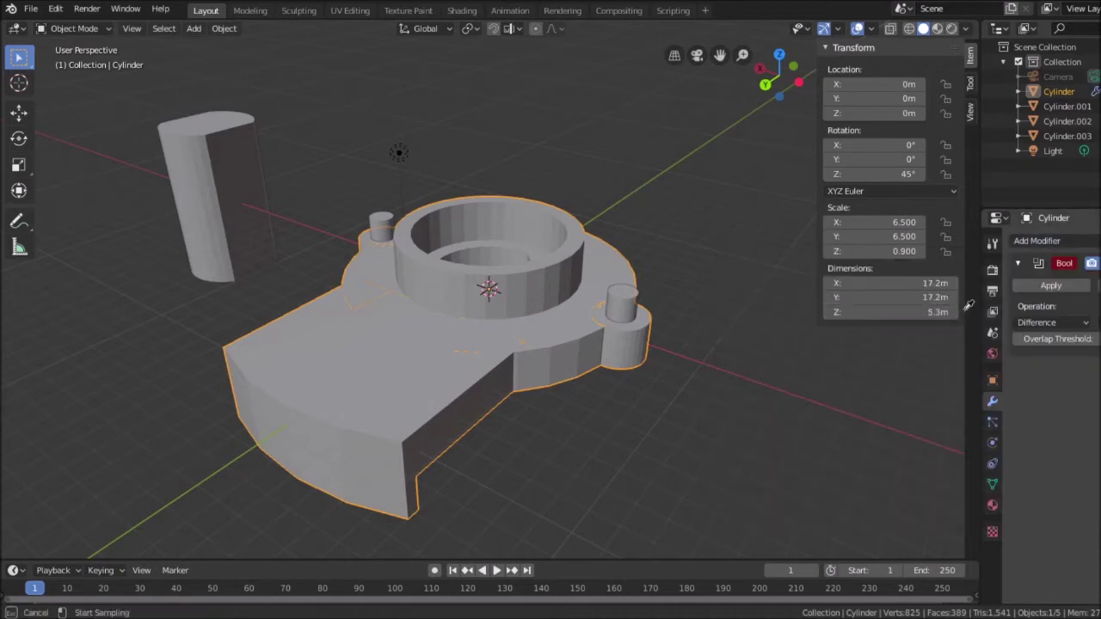
pyautogui.click(621, 303)
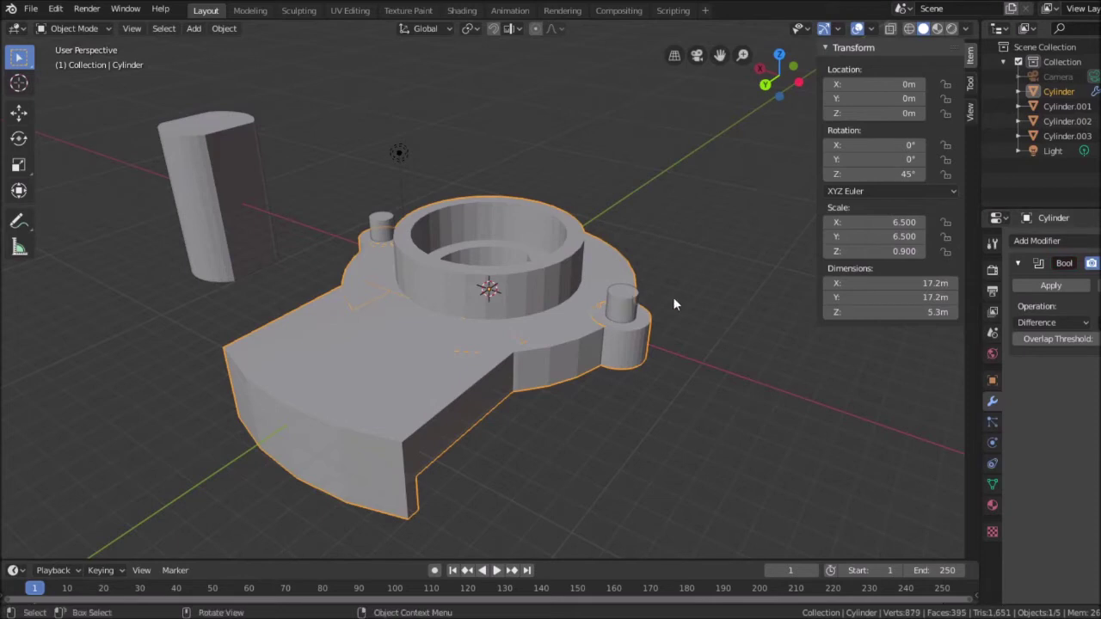
pyautogui.click(1047, 322)
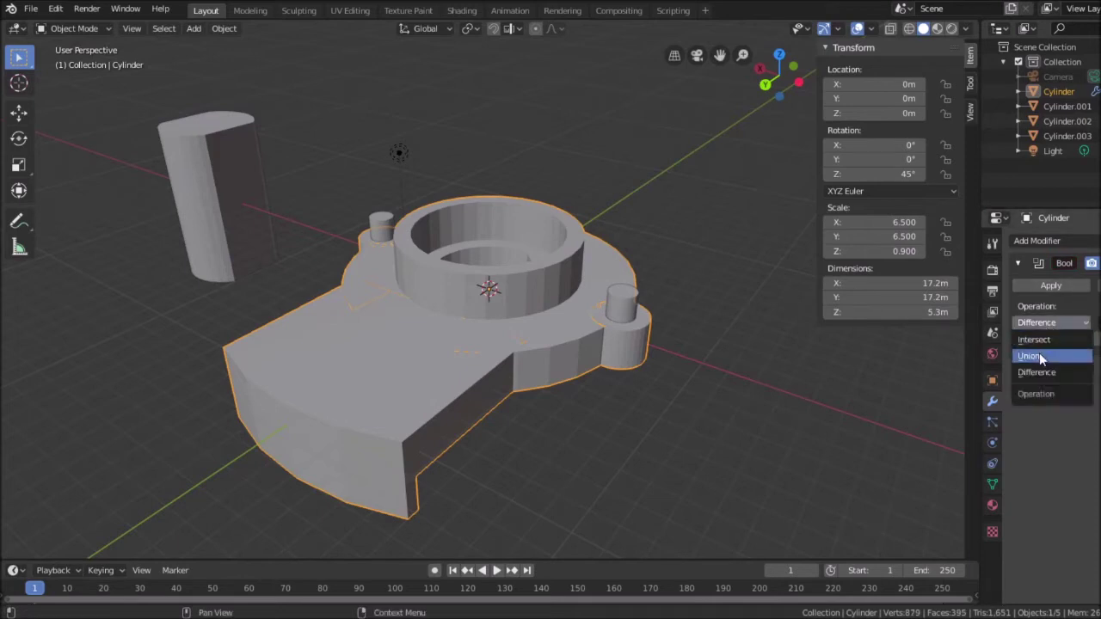
pyautogui.click(1037, 355)
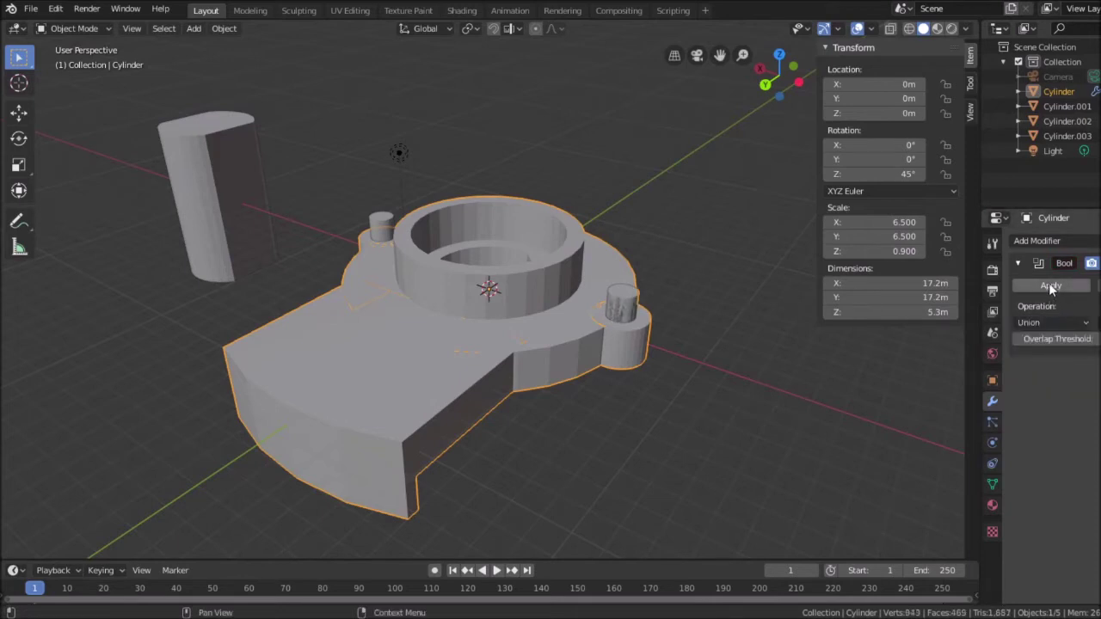
pyautogui.click(1049, 285)
# Delete the leftover separate negative X pin object, Cylinder.001.
pyautogui.click(1070, 107)
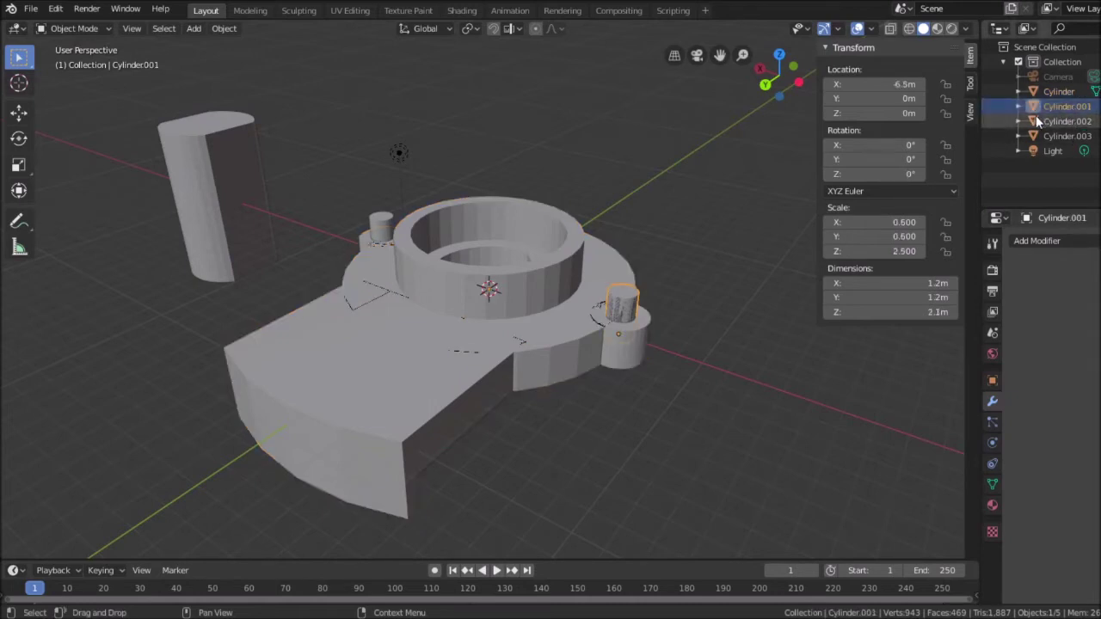
pyautogui.rightClick(1063, 106)
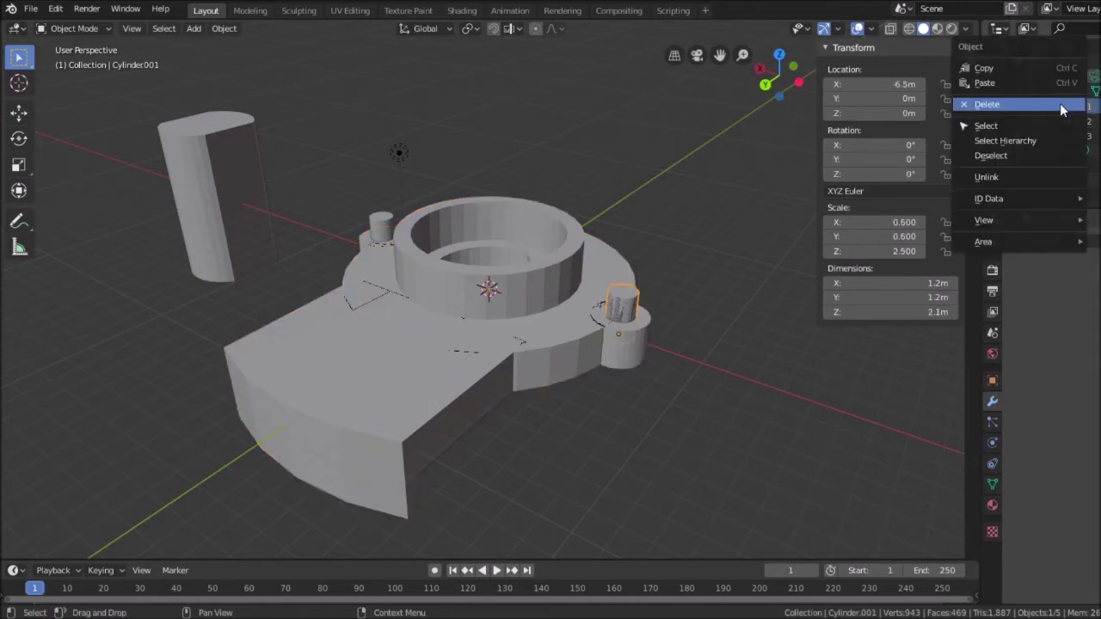
pyautogui.click(995, 103)
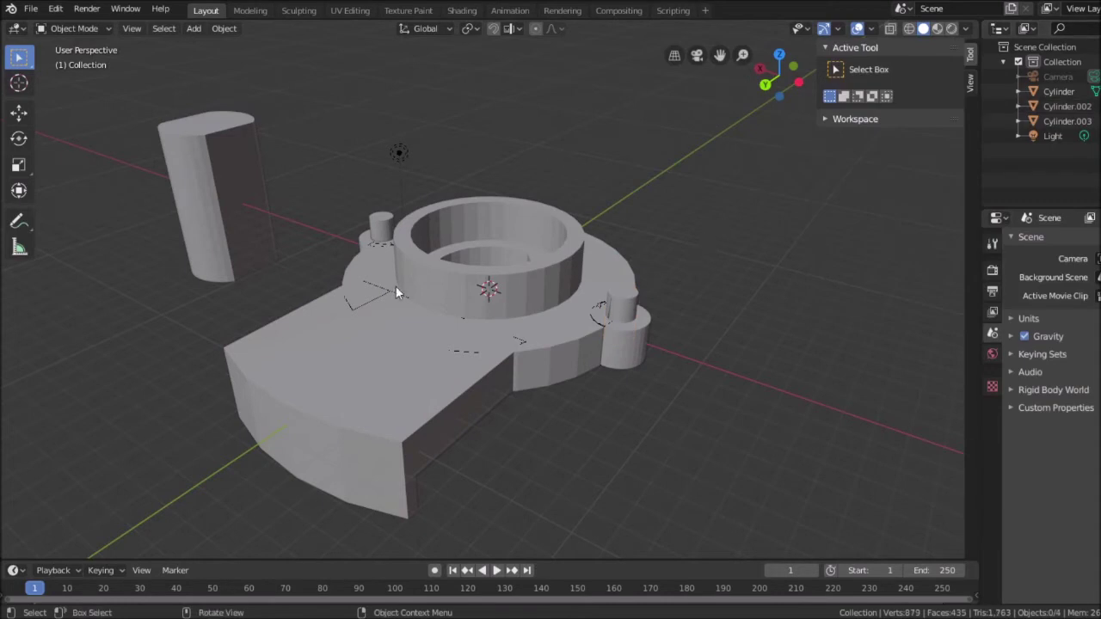
# Select the main body, add a Boolean modifier set to Union with the positive X pin as its target, and apply it.
pyautogui.click(393, 354)
pyautogui.click(1076, 242)
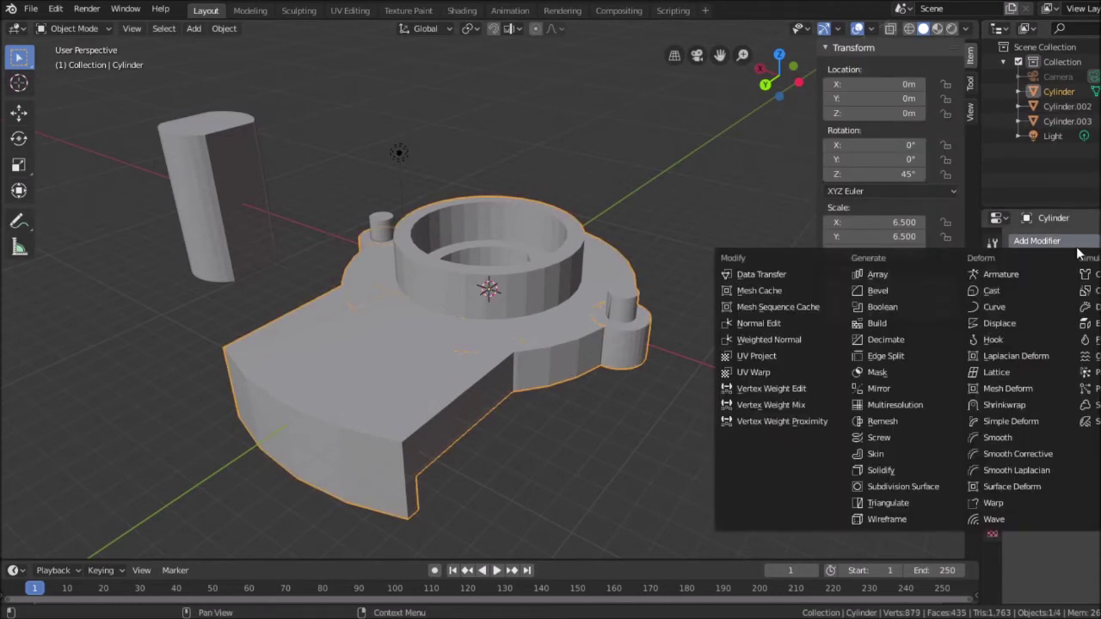
pyautogui.click(883, 307)
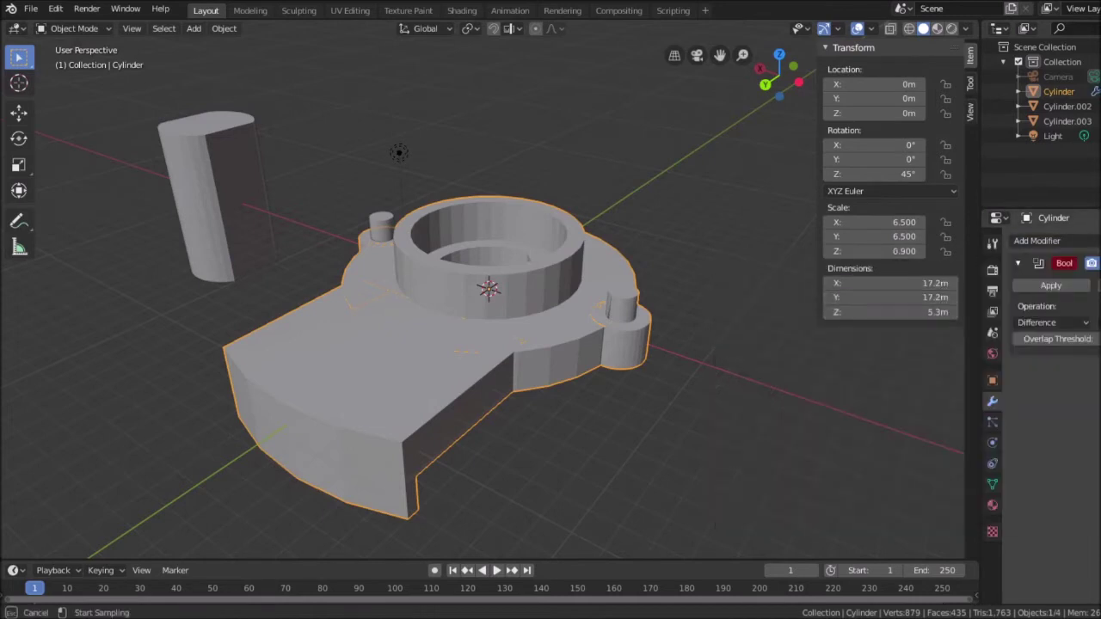
pyautogui.click(376, 225)
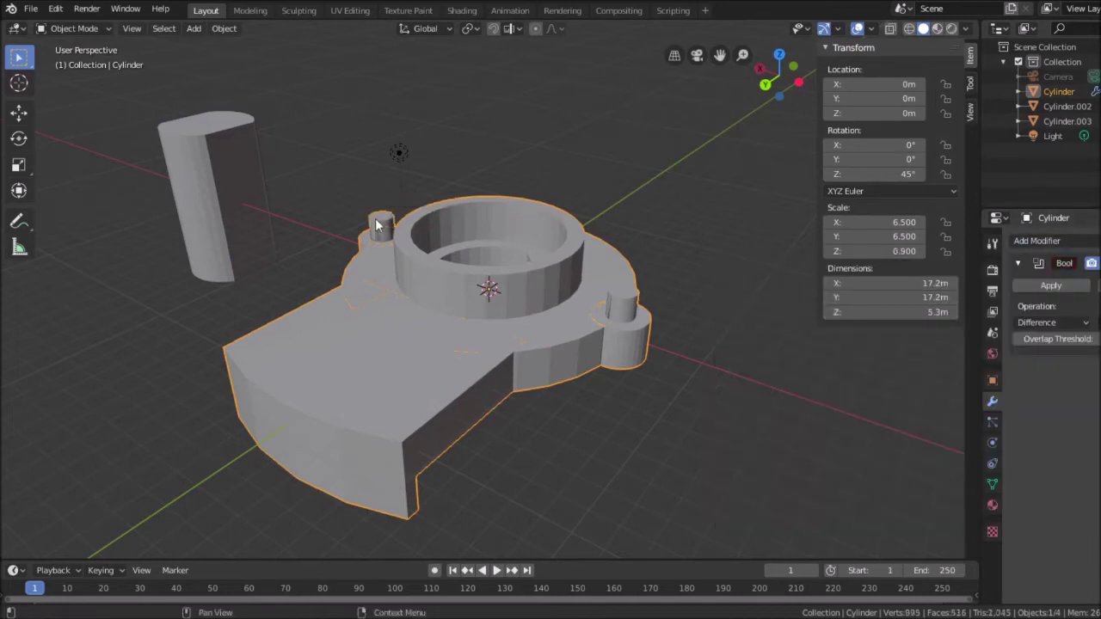
pyautogui.click(1055, 321)
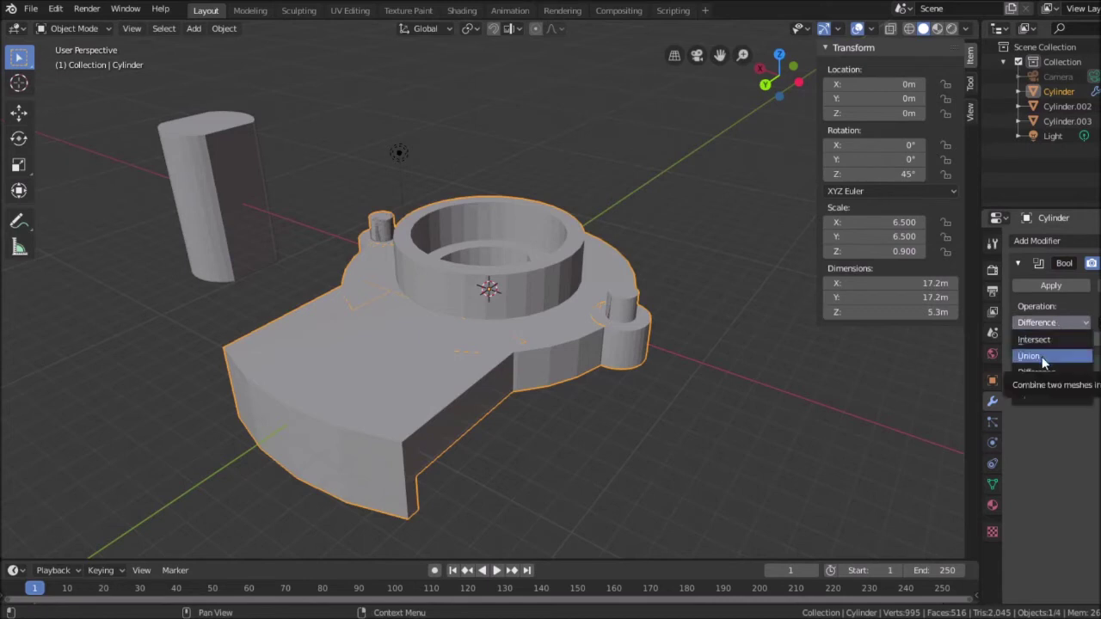
pyautogui.click(1041, 356)
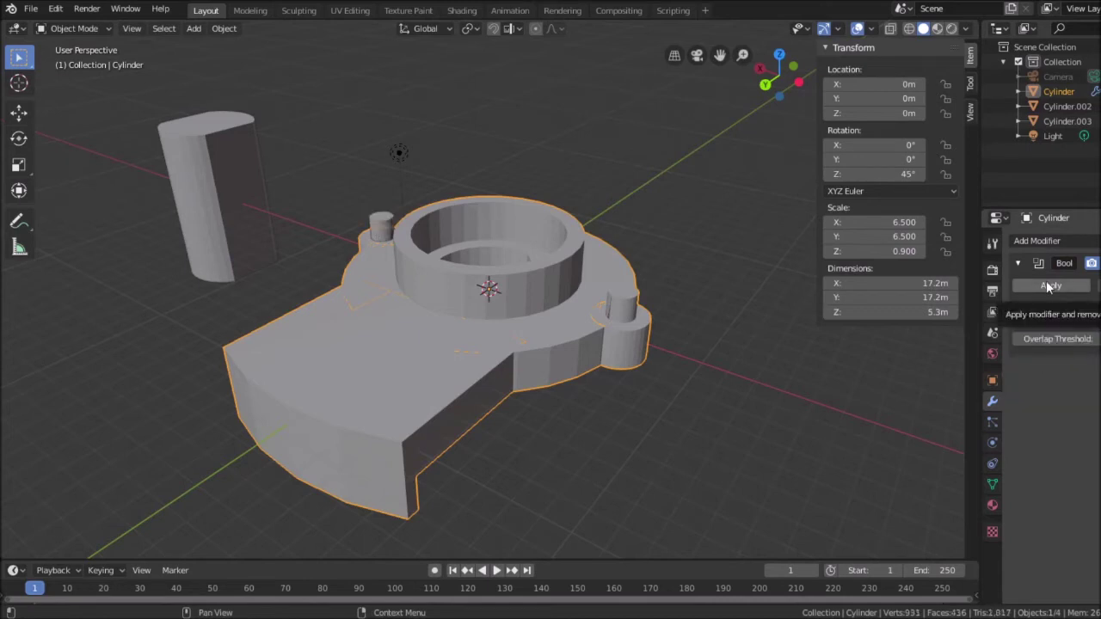
pyautogui.click(1046, 284)
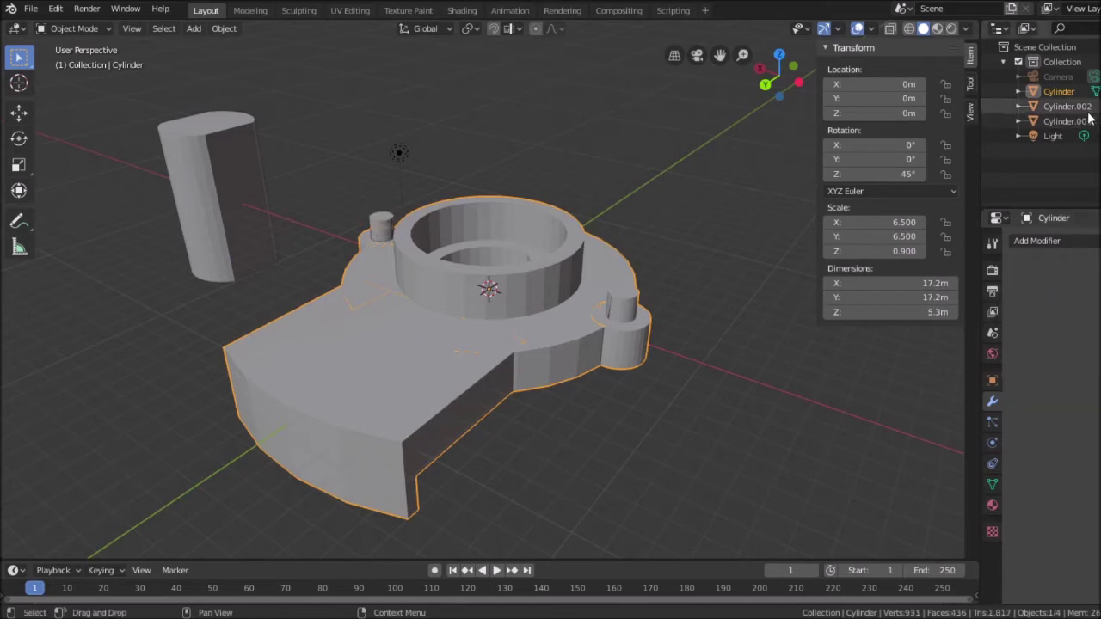
# Try deleting the separate positive X pin object, Cylinder.002, and undo the deletion.
pyautogui.click(1055, 120)
pyautogui.click(1058, 106)
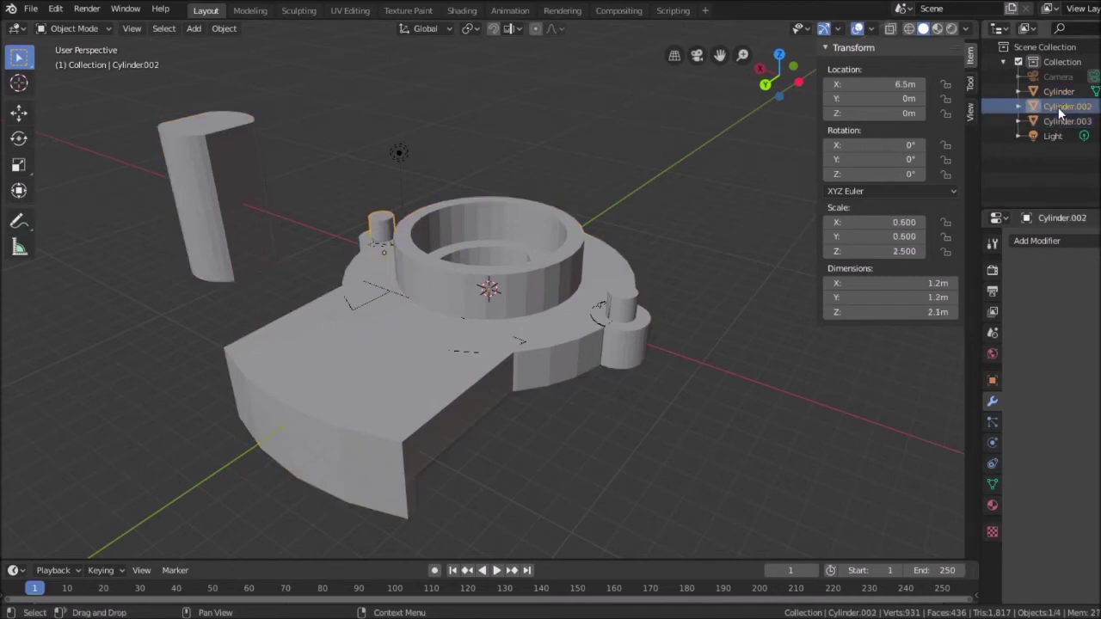
pyautogui.rightClick(1058, 106)
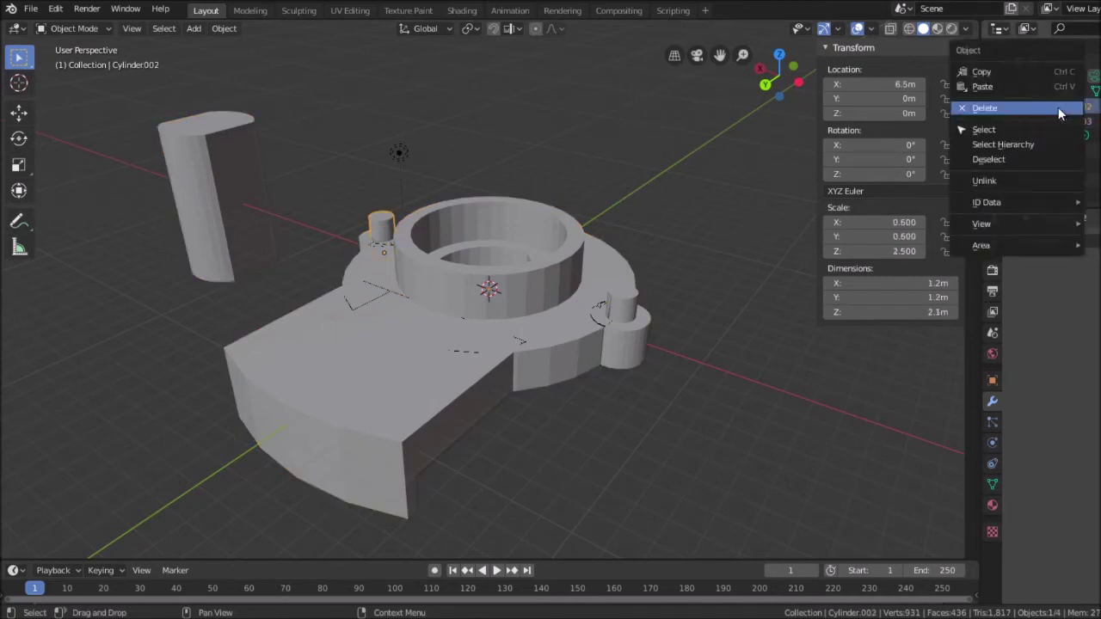
pyautogui.click(983, 108)
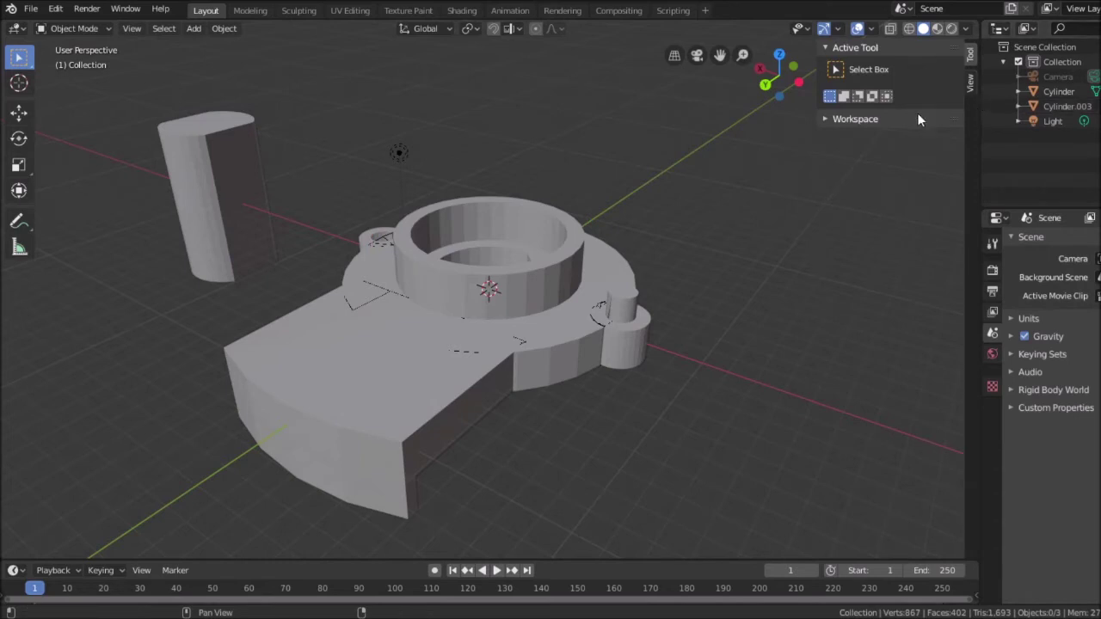
pyautogui.hotkey('ctrl', 'z')
pyautogui.hotkey('ctrl', 'z')
pyautogui.hotkey('ctrl', 'z')
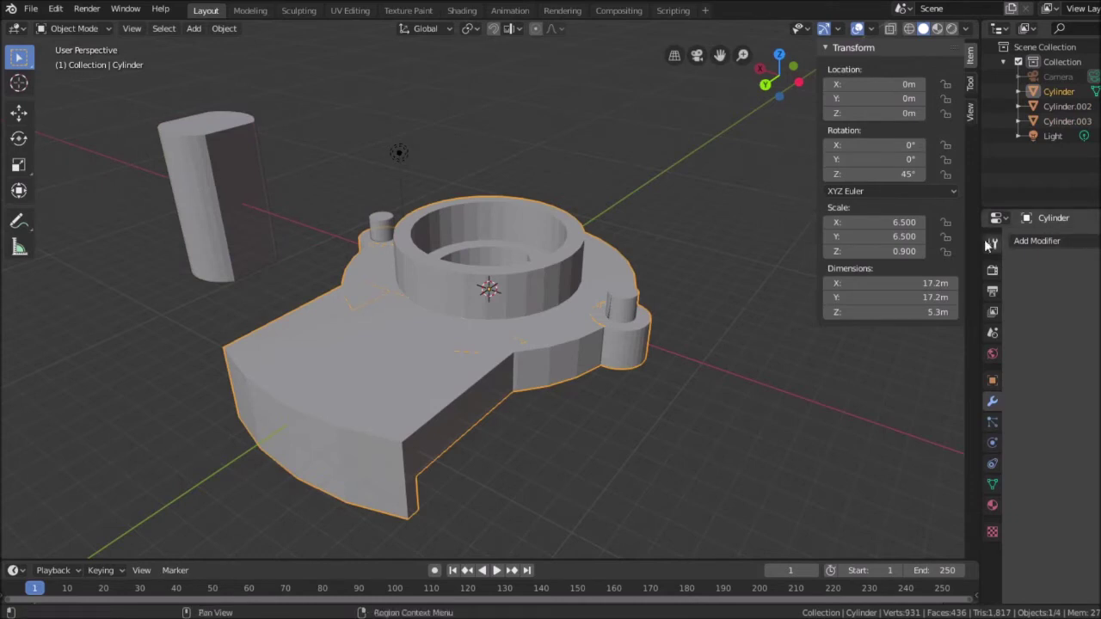
# Apply a second Boolean Union on the main body with the positive X pin Cylinder.002 as the target.
pyautogui.click(1046, 241)
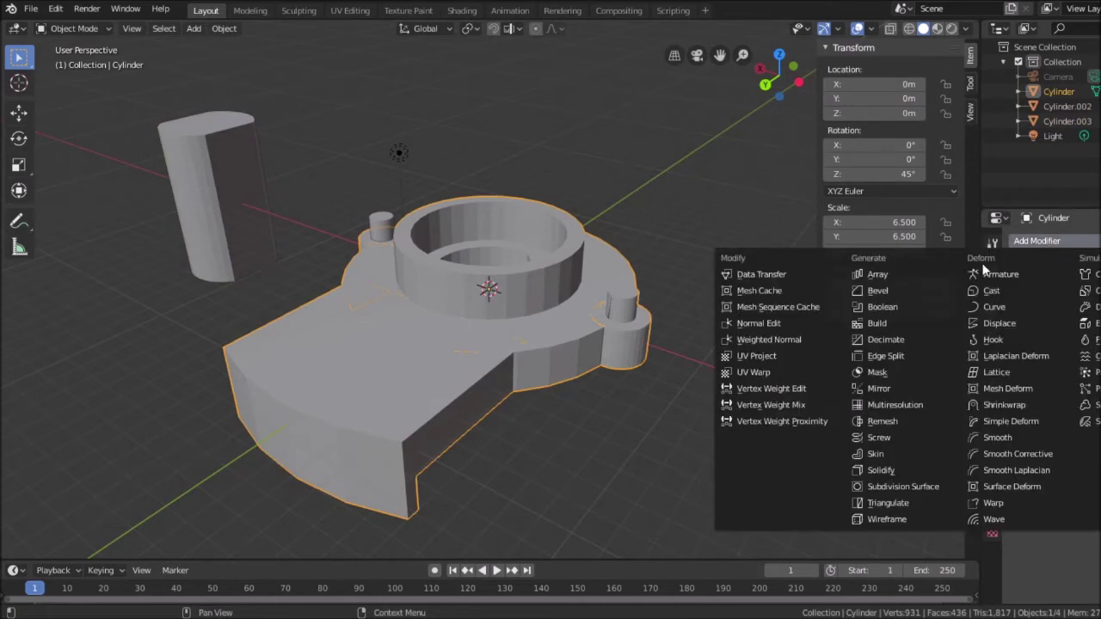
pyautogui.click(894, 308)
pyautogui.click(1051, 322)
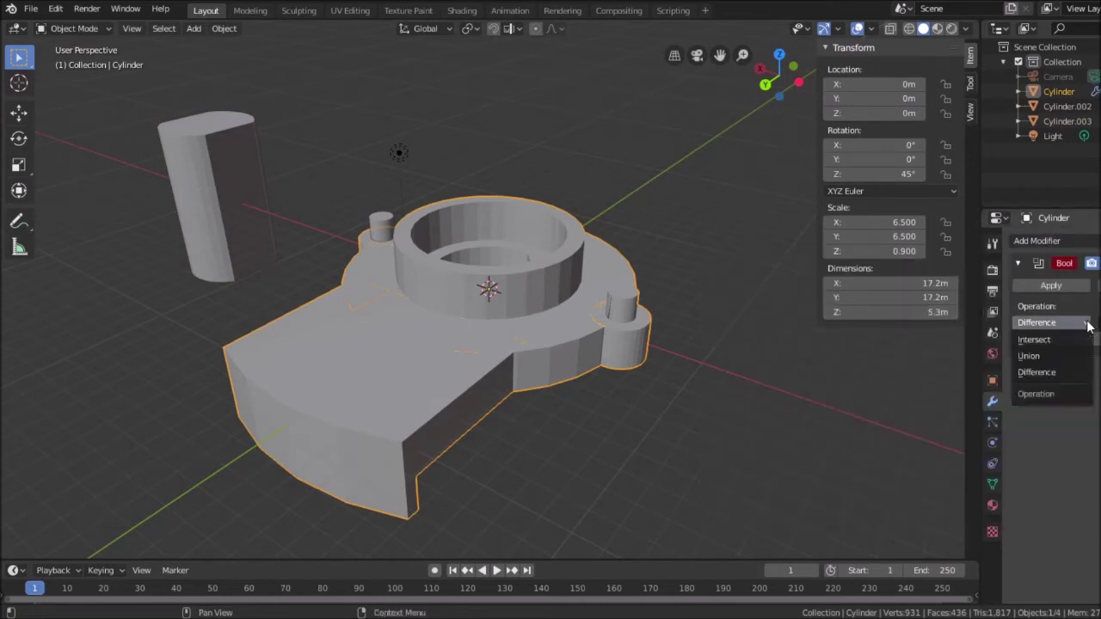
pyautogui.click(1035, 359)
pyautogui.press('e')
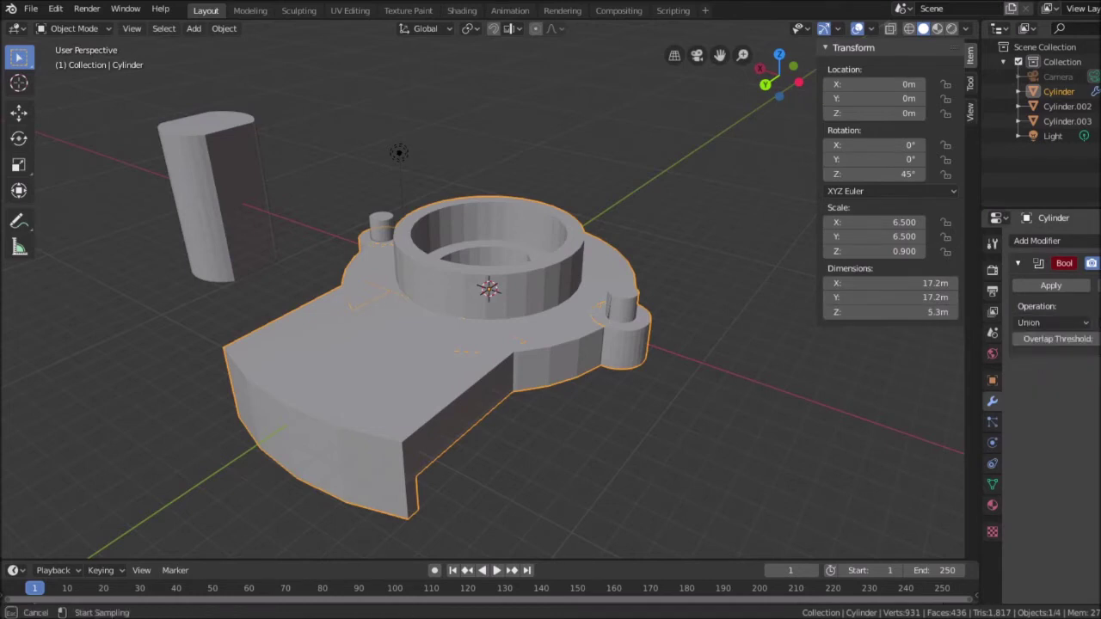
pyautogui.click(384, 209)
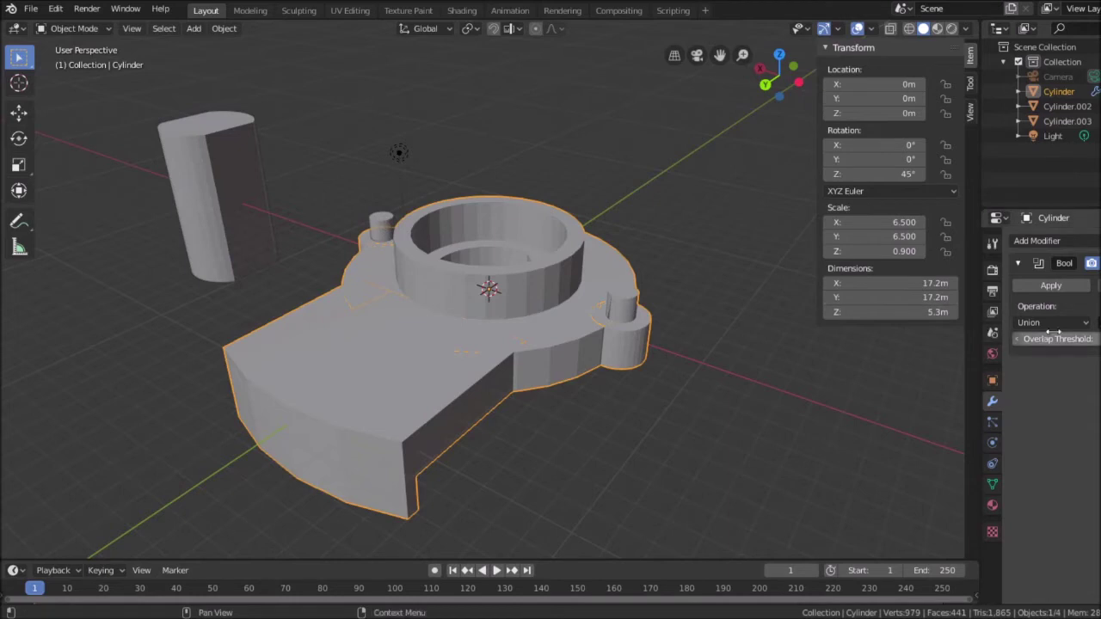
pyautogui.click(1059, 286)
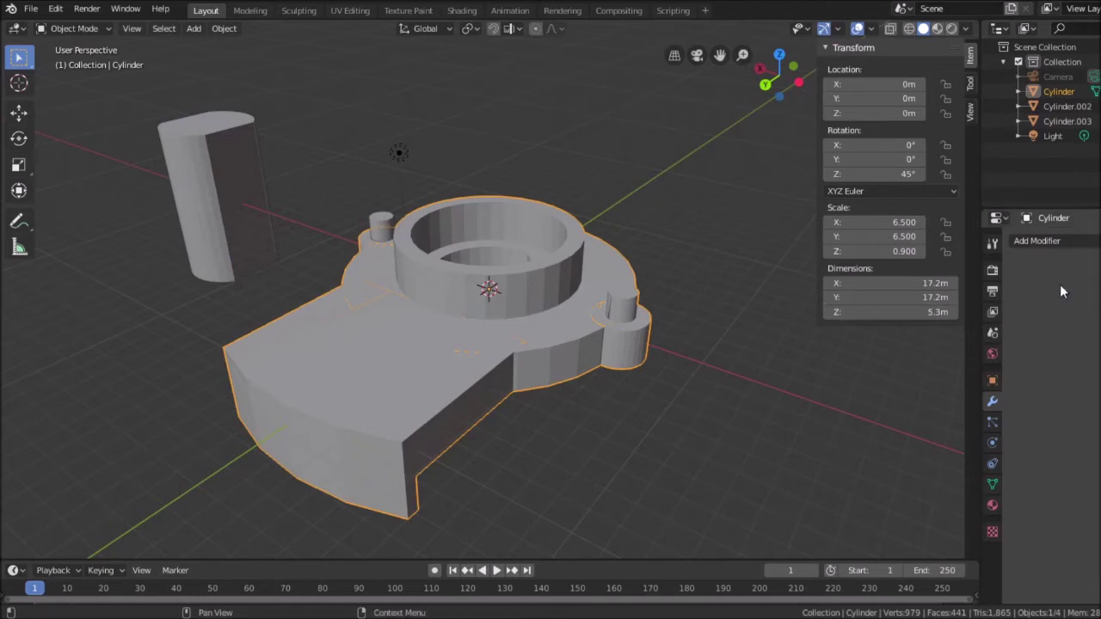
# Delete the positive X pin again to inspect the merged body from above, and restore the pin.
pyautogui.click(381, 220)
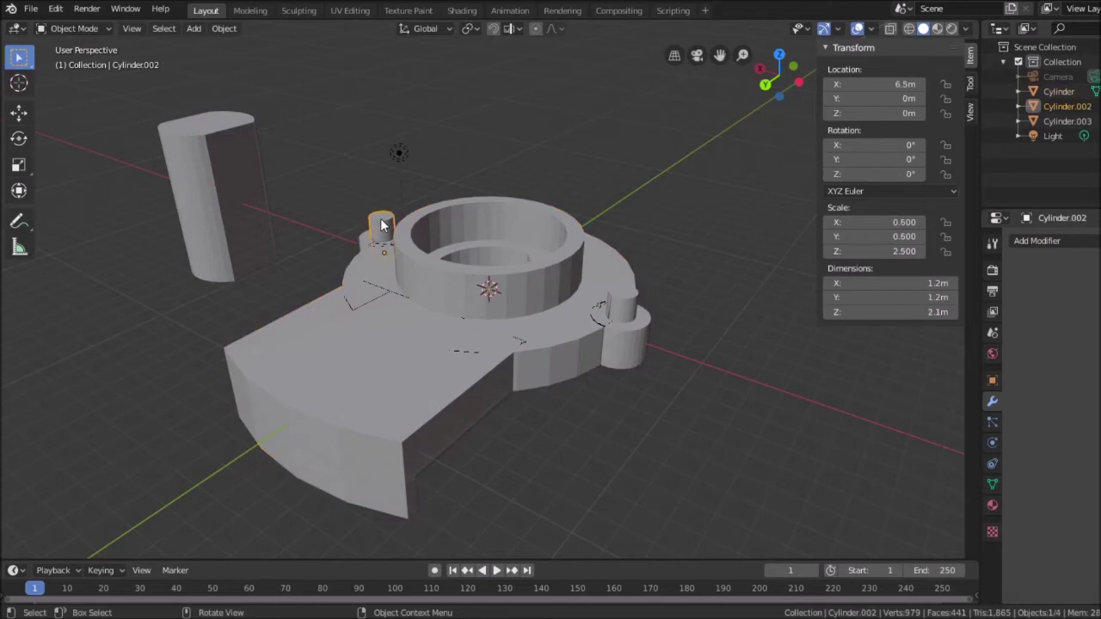
pyautogui.press('Delete')
pyautogui.moveTo(336, 109); pyautogui.dragTo(377, 203, button='middle')
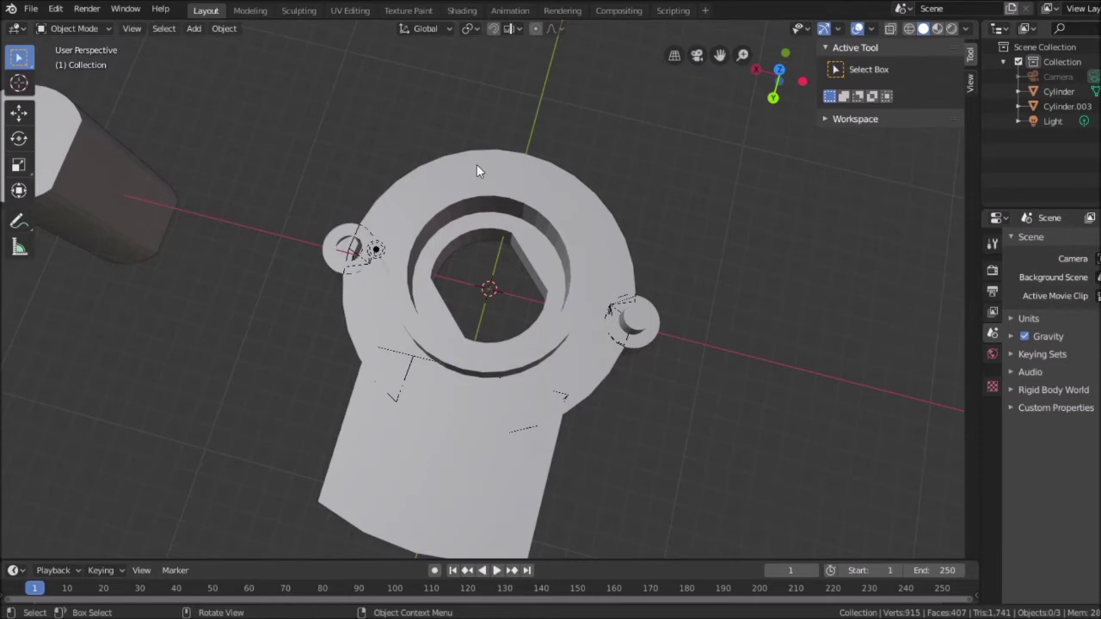
pyautogui.hotkey('ctrl', 'z')
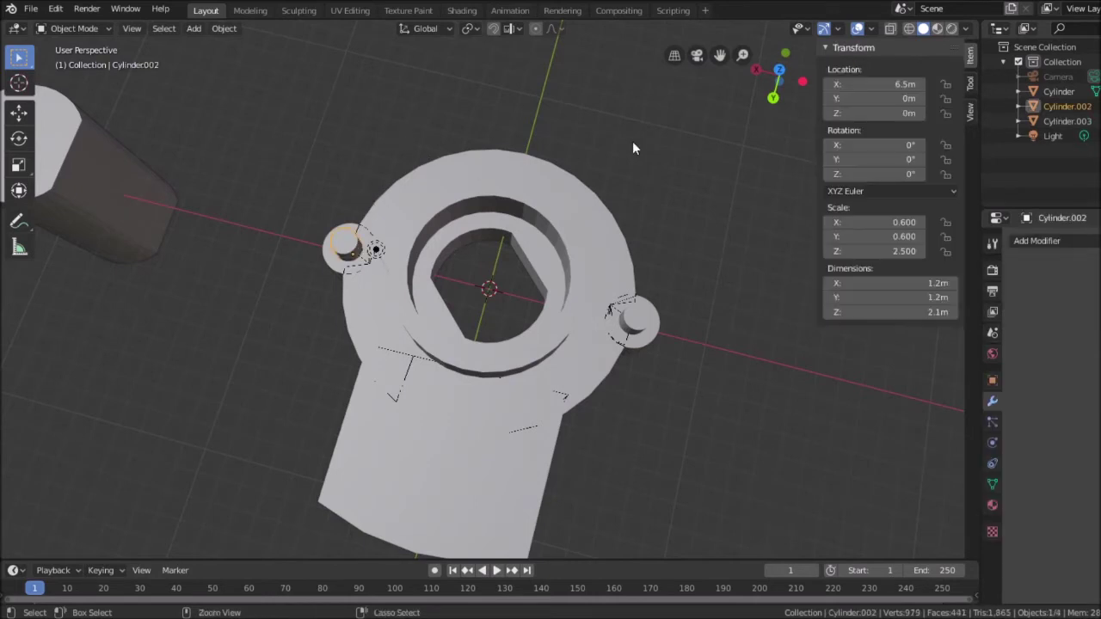
# In Edit Mode with X-ray on, move the positive X pin's bottom vertices down along Z to about -0.58 m, and return to Object Mode.
pyautogui.moveTo(696, 254); pyautogui.dragTo(775, 155, button='middle')
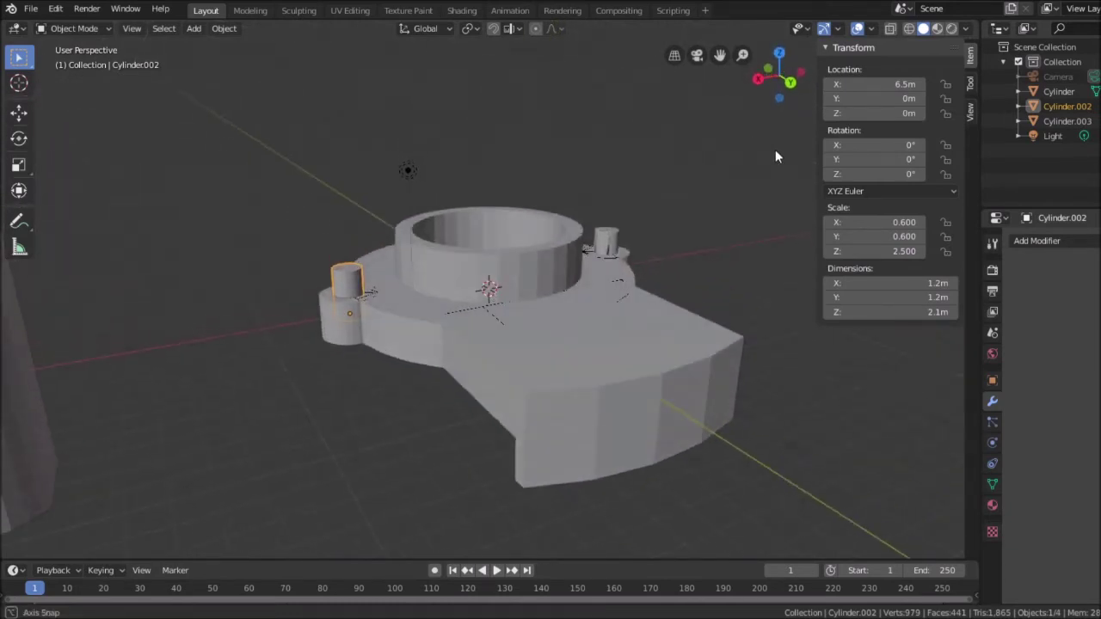
pyautogui.scroll(2, 775, 155)
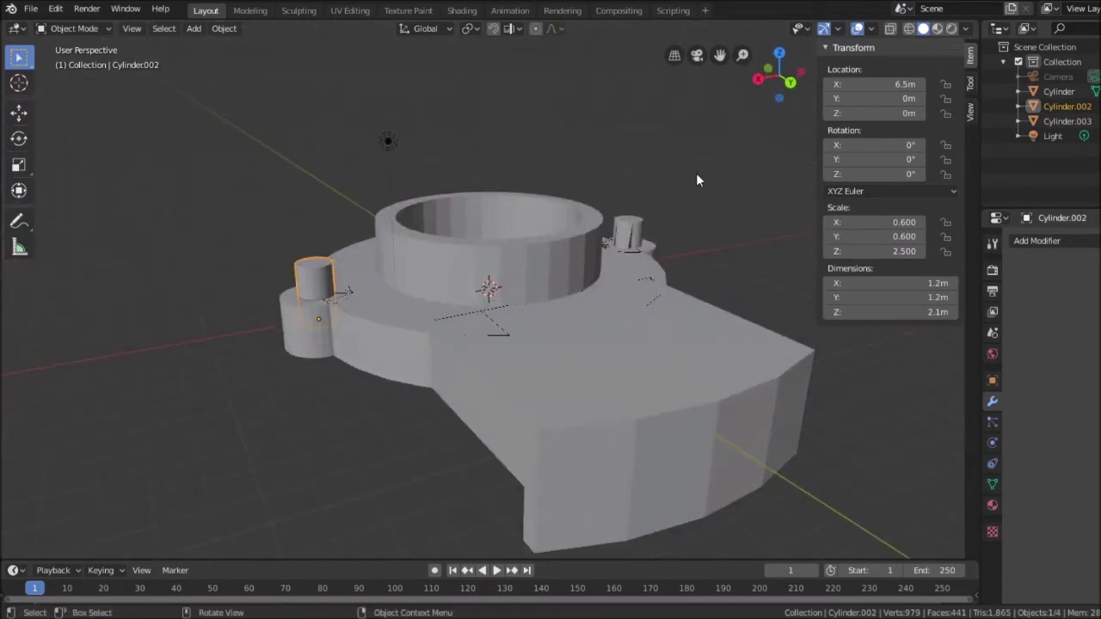
pyautogui.click(784, 78)
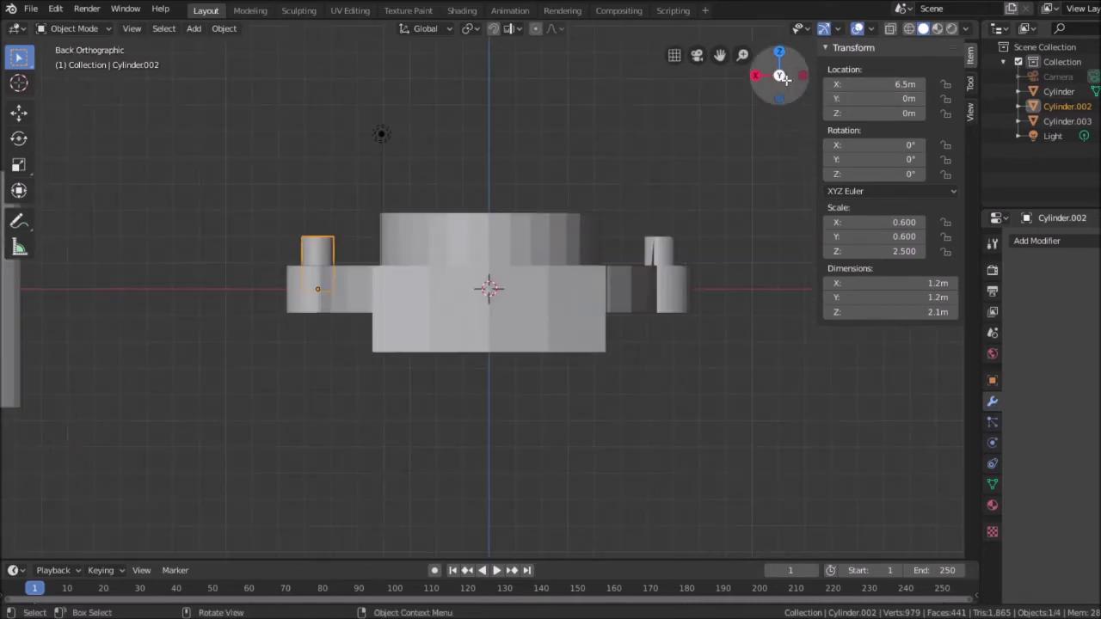
pyautogui.press('Tab')
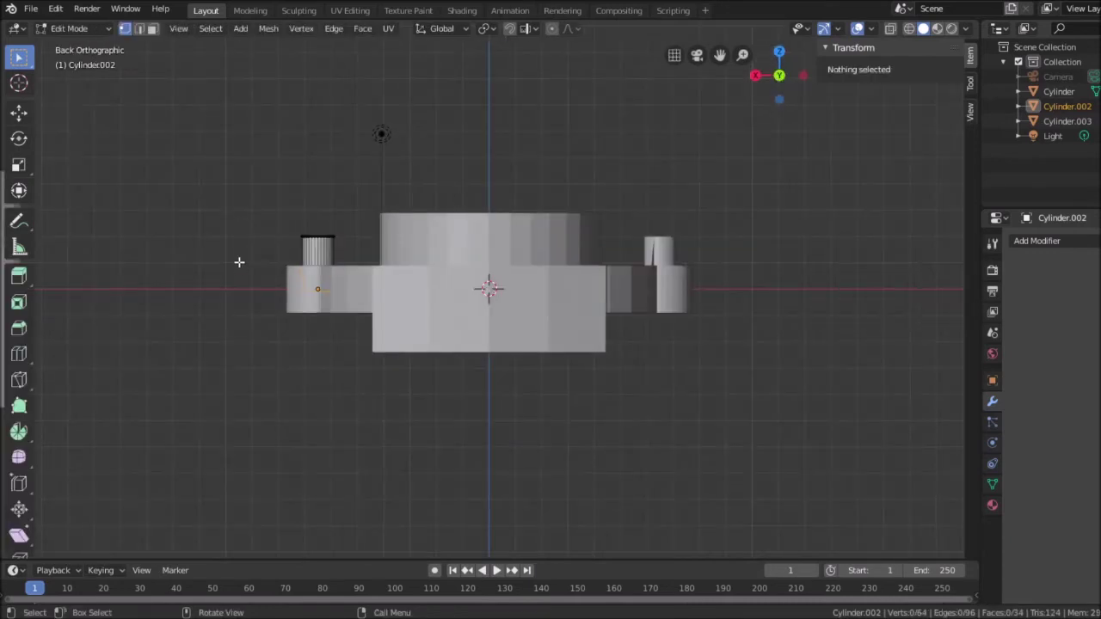
pyautogui.click(889, 30)
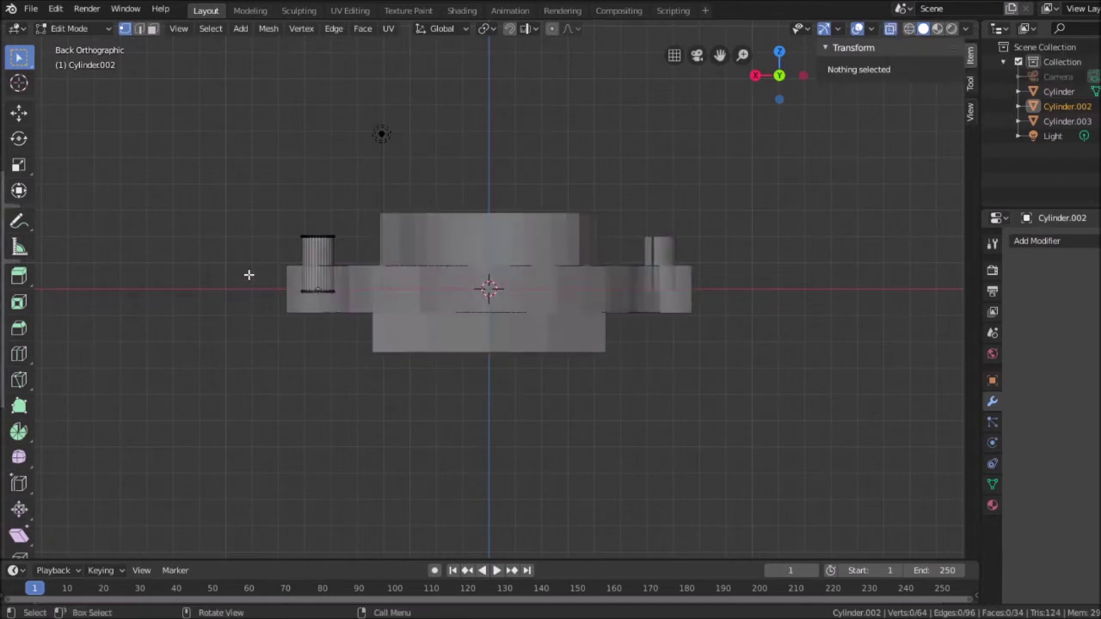
pyautogui.moveTo(266, 278); pyautogui.dragTo(350, 299)
pyautogui.press('g')
pyautogui.press('z')
pyautogui.click(350, 311)
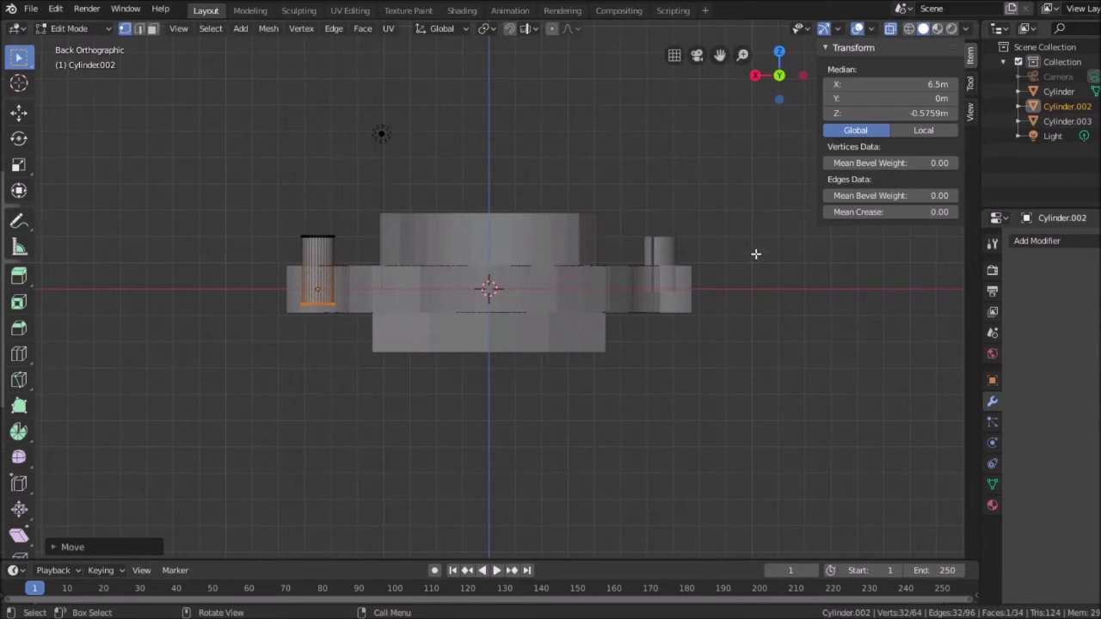
pyautogui.moveTo(755, 254); pyautogui.dragTo(781, 285, button='middle')
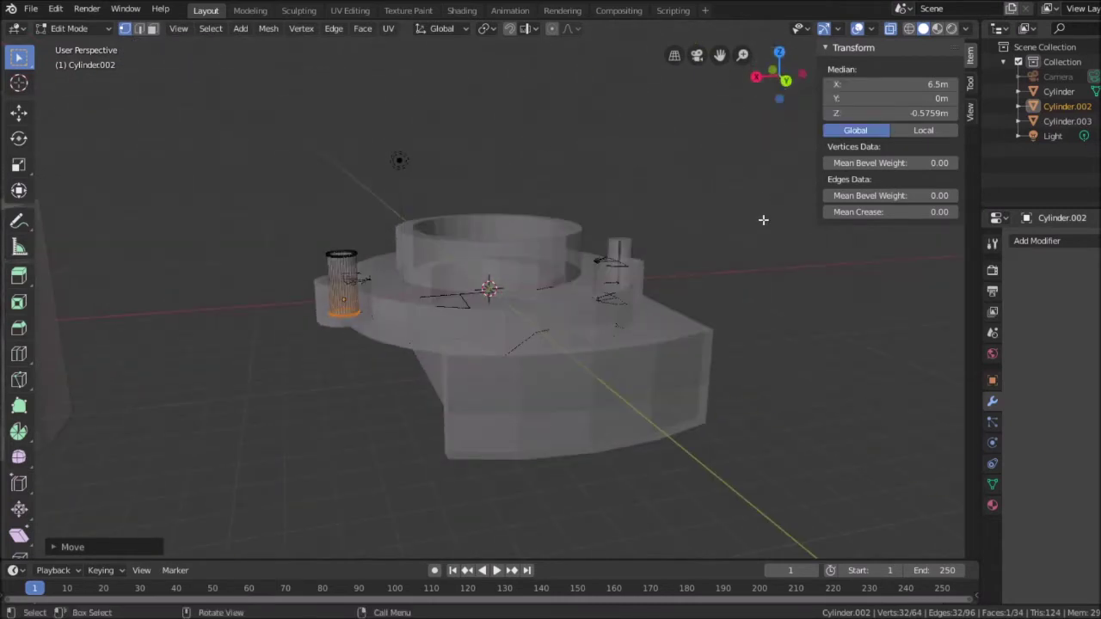
pyautogui.press('Tab')
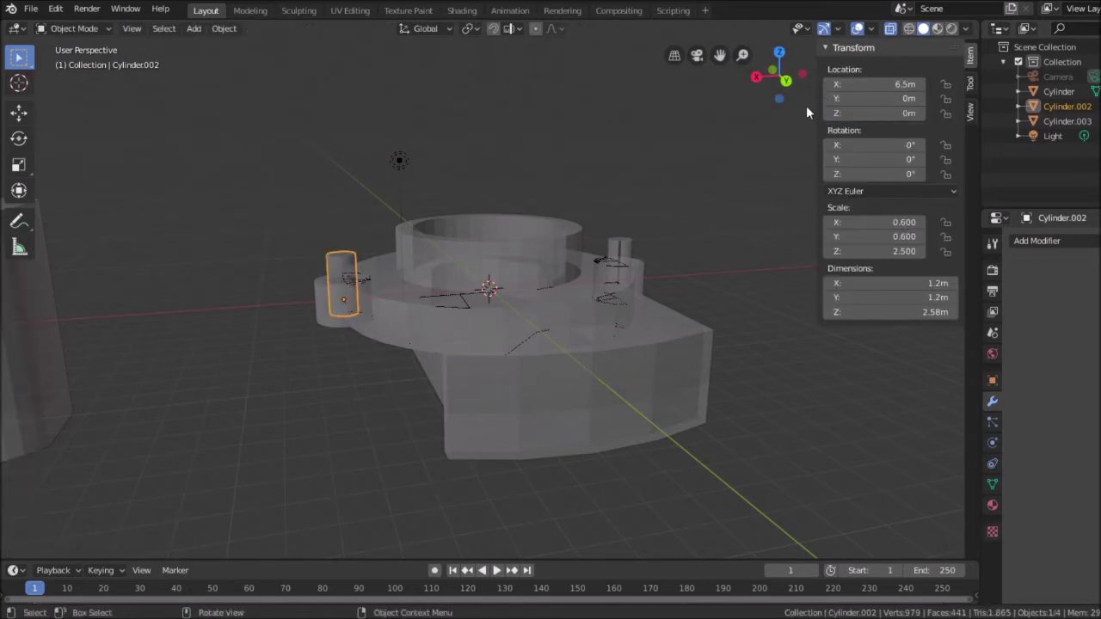
# Turn off X-ray and apply a Boolean Union on the main body with the positive X pin Cylinder.002 as the target.
pyautogui.click(857, 29)
pyautogui.click(857, 30)
pyautogui.click(889, 30)
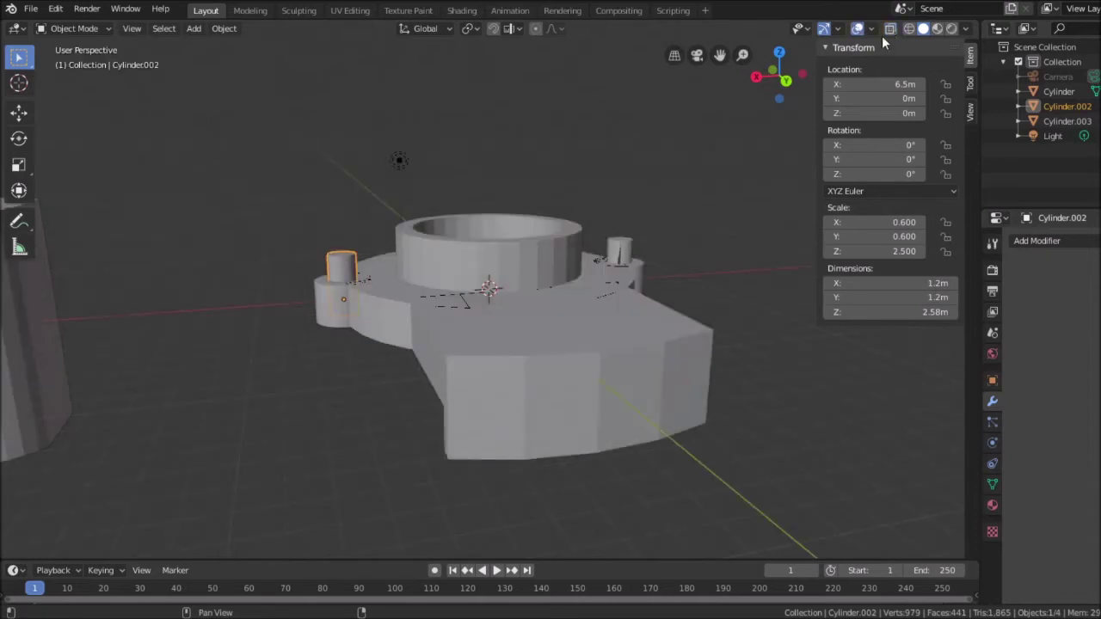
pyautogui.click(508, 341)
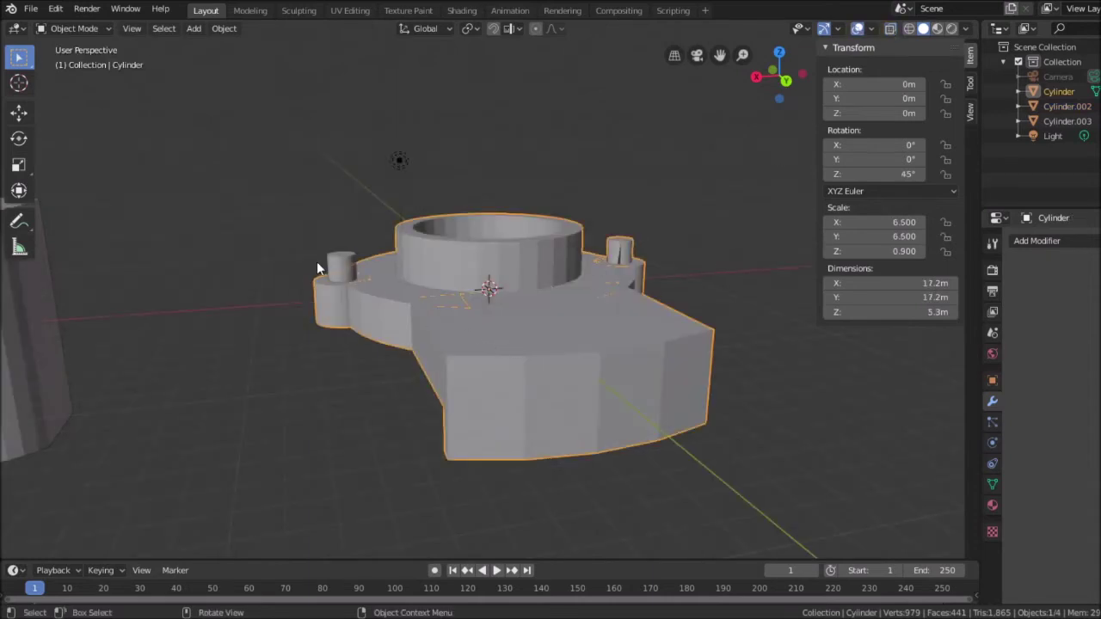
pyautogui.click(1038, 241)
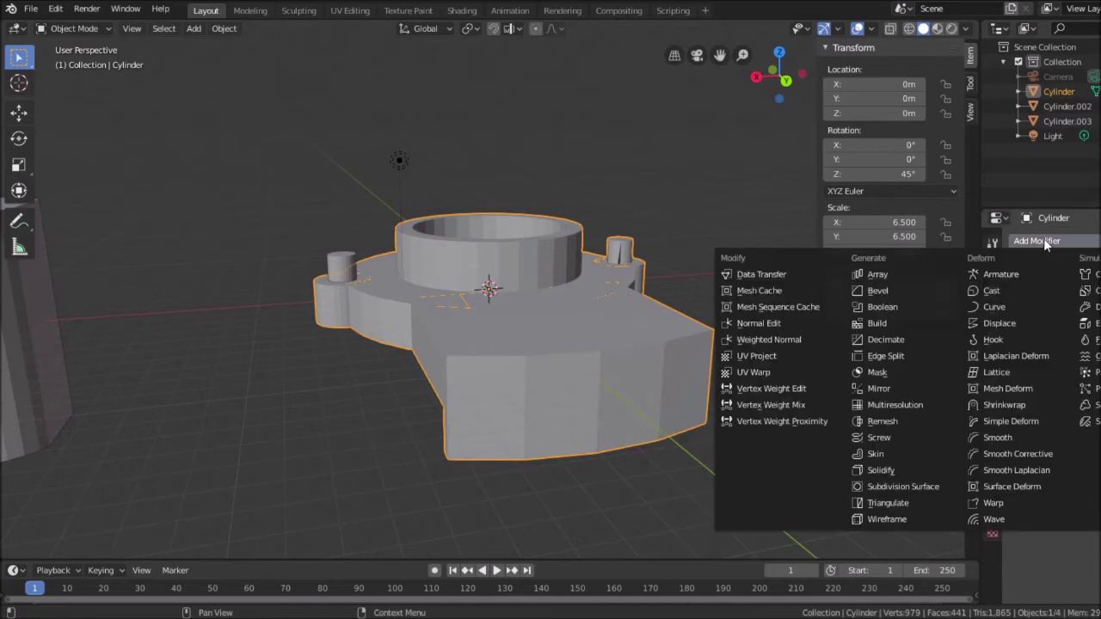
pyautogui.click(882, 312)
pyautogui.press('e')
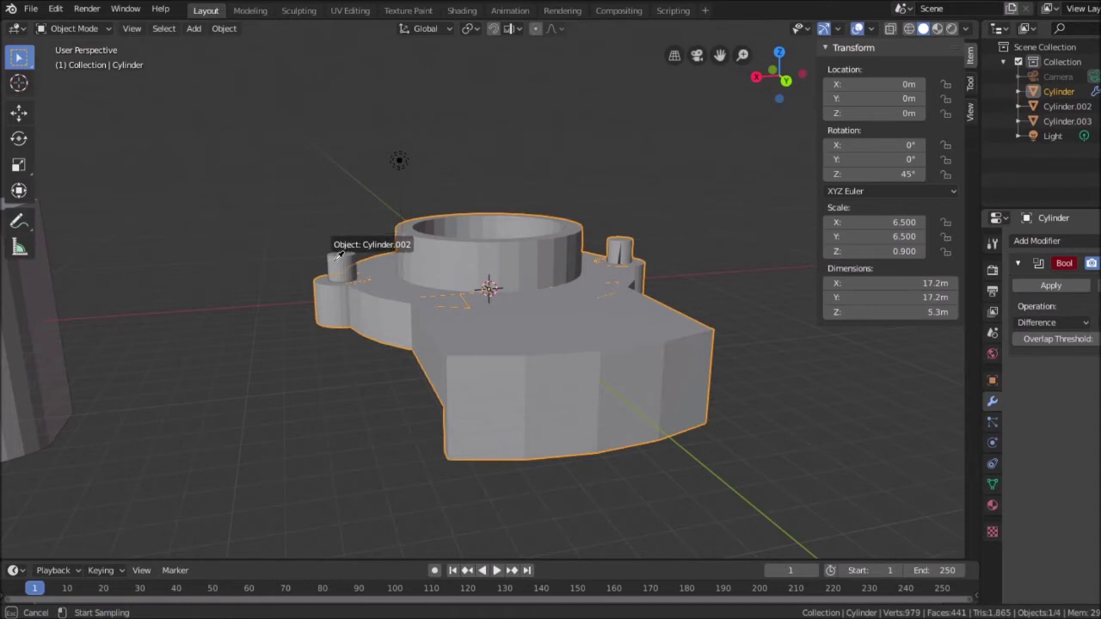
pyautogui.click(339, 255)
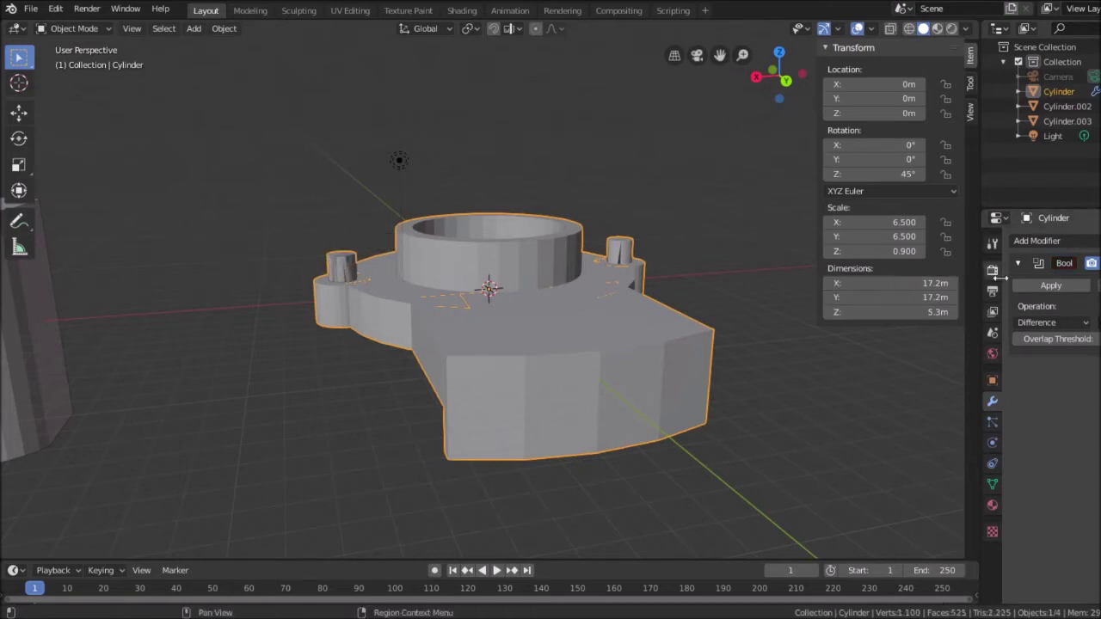
pyautogui.click(1059, 322)
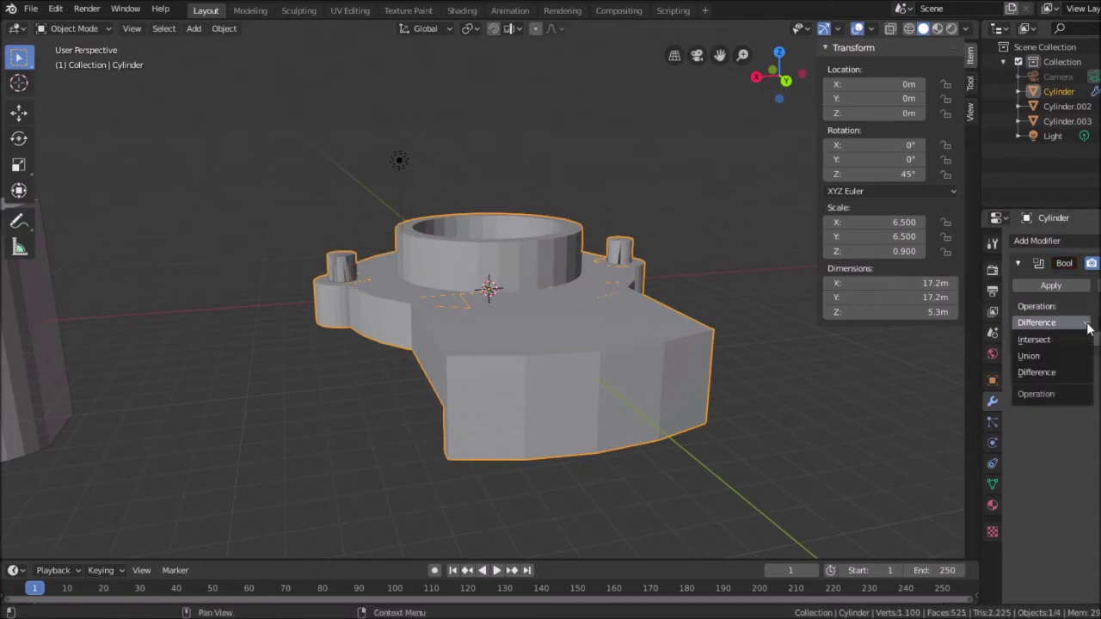
pyautogui.click(1049, 355)
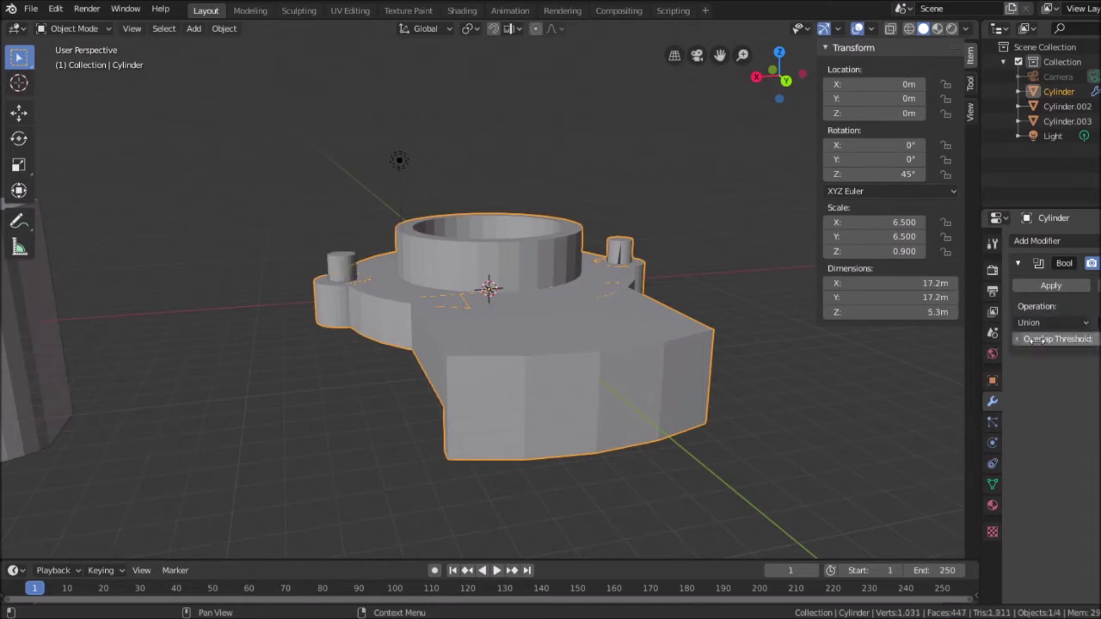
pyautogui.click(1043, 285)
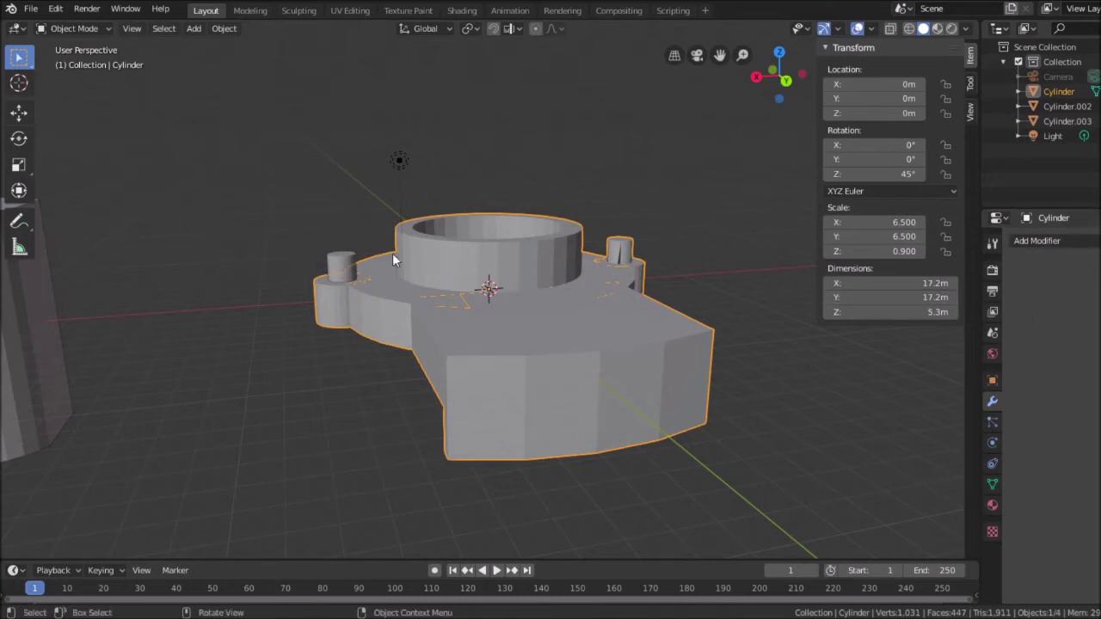
# Delete the separate positive X pin object Cylinder.002 and inspect the body around its location from above.
pyautogui.click(1066, 121)
pyautogui.click(1064, 107)
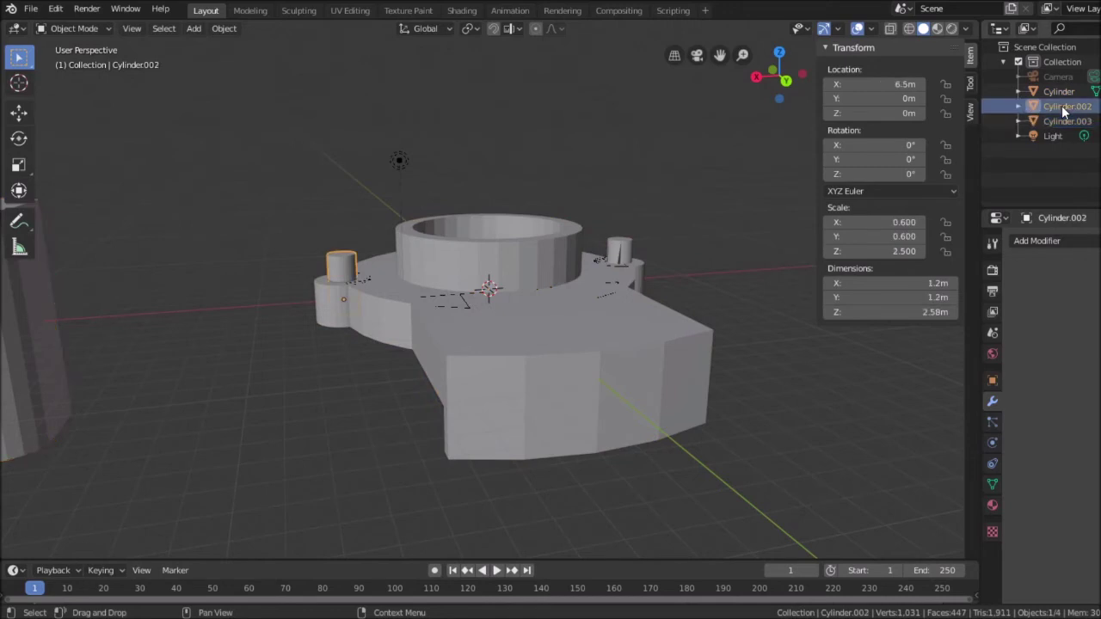
pyautogui.rightClick(1064, 108)
pyautogui.click(1048, 109)
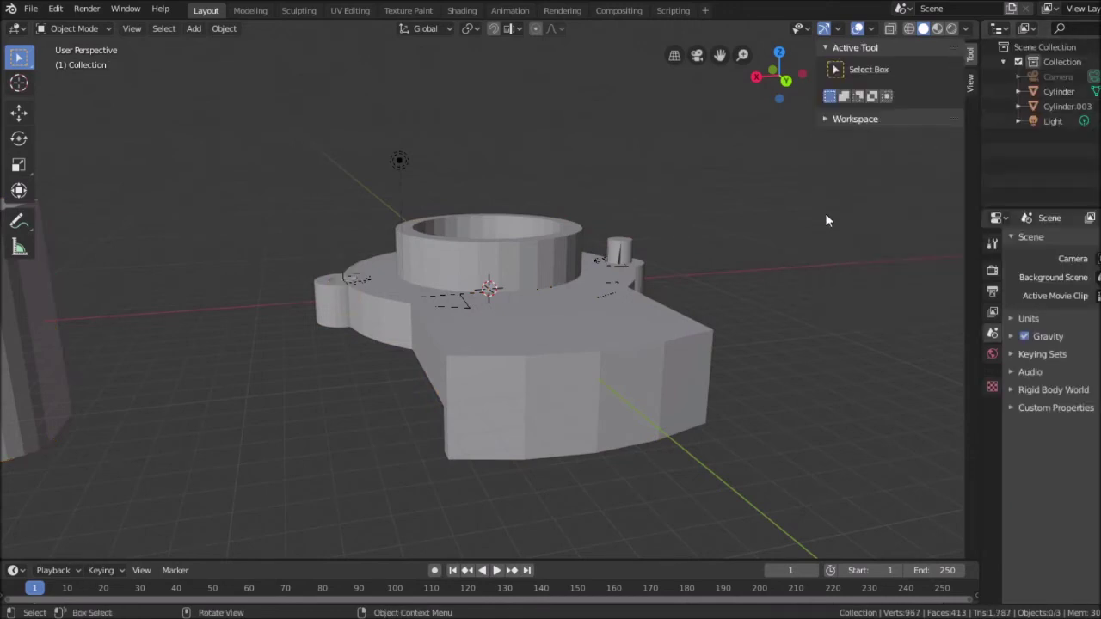
pyautogui.moveTo(226, 211); pyautogui.dragTo(284, 248, button='middle')
pyautogui.scroll(4, 528, 342)
pyautogui.scroll(-1, 345, 379)
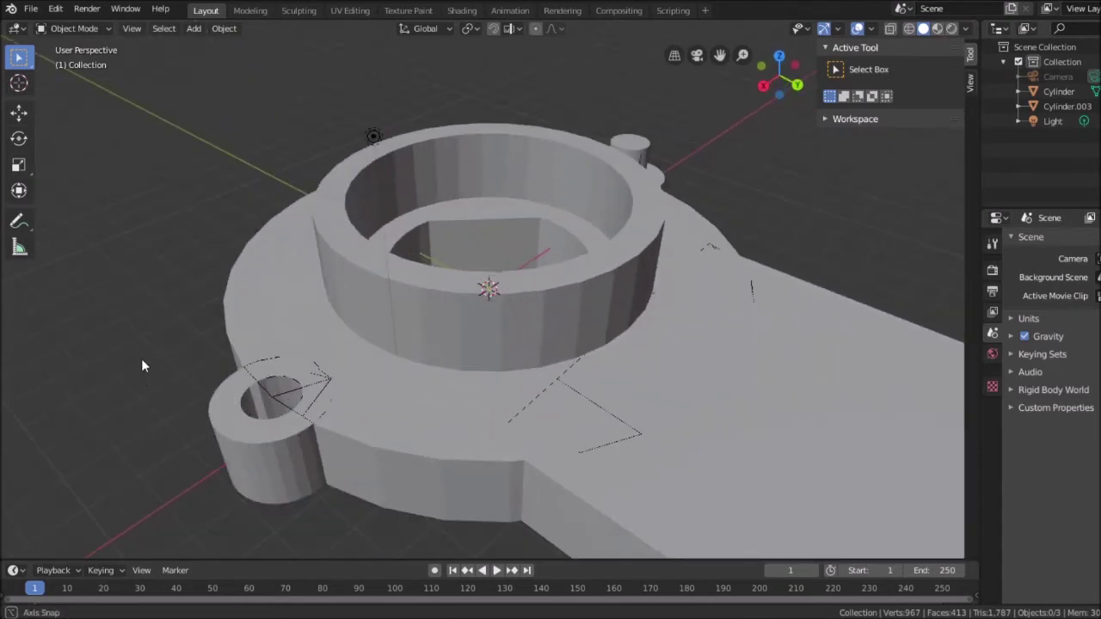
pyautogui.scroll(-2, 217, 384)
pyautogui.moveTo(215, 360); pyautogui.dragTo(166, 380, button='middle')
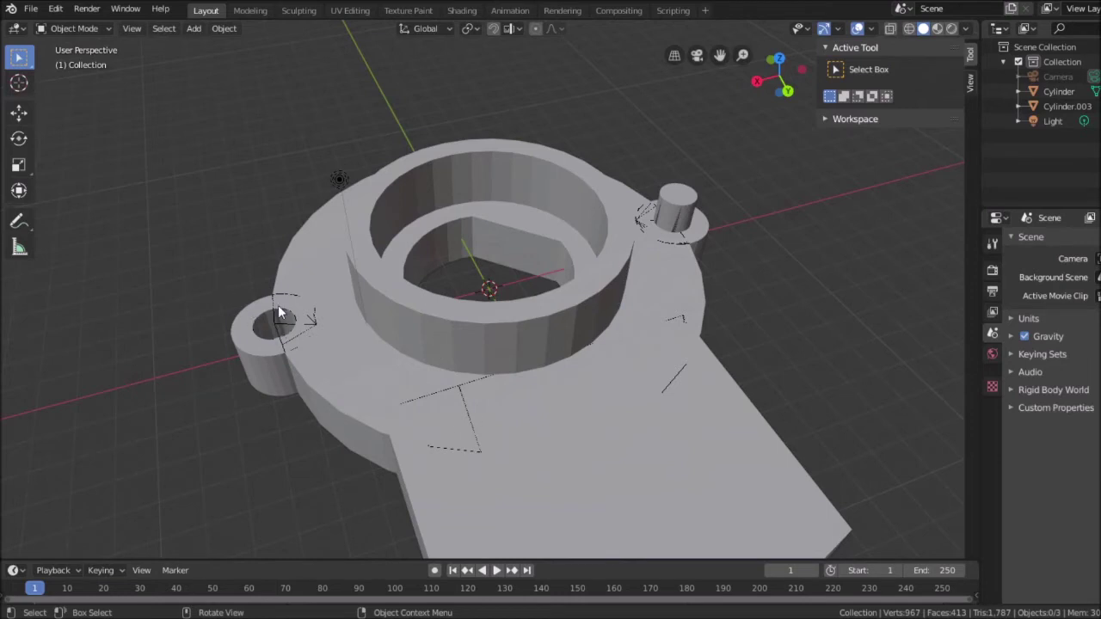
pyautogui.scroll(2, 279, 327)
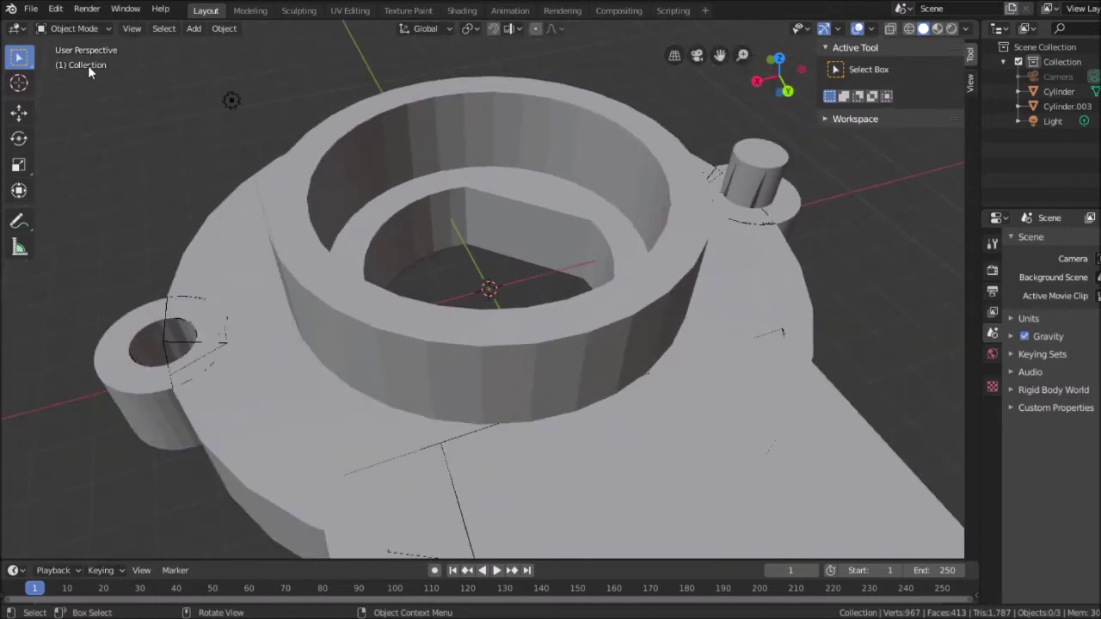
# Open the main body in Edit Mode, view the positive X side cylinder up close, and clear the vertex selection.
pyautogui.click(300, 406)
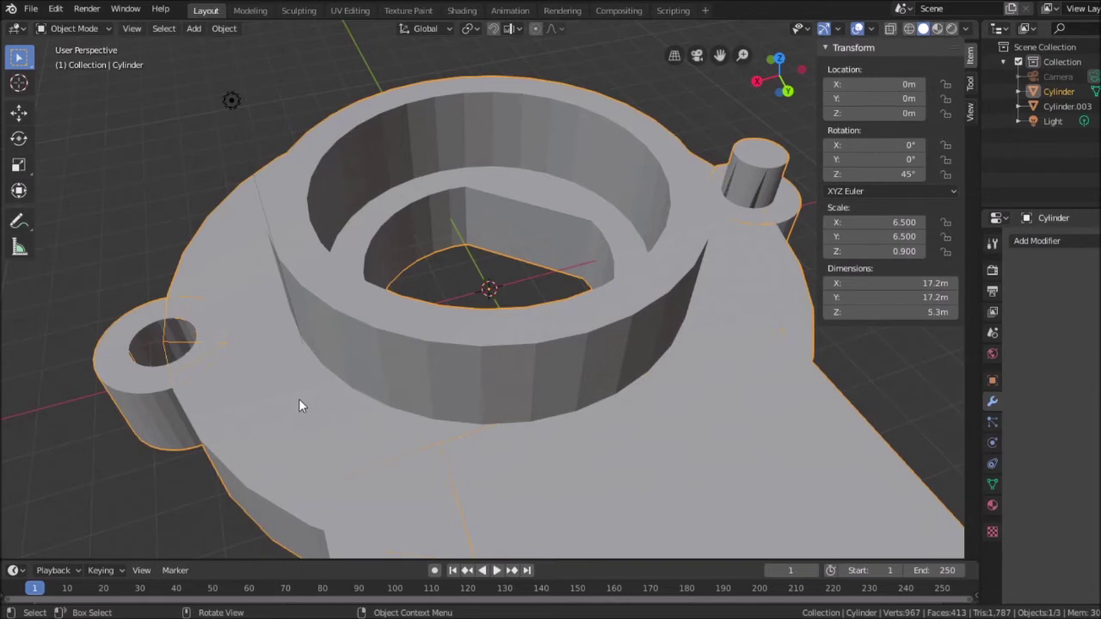
pyautogui.press('Tab')
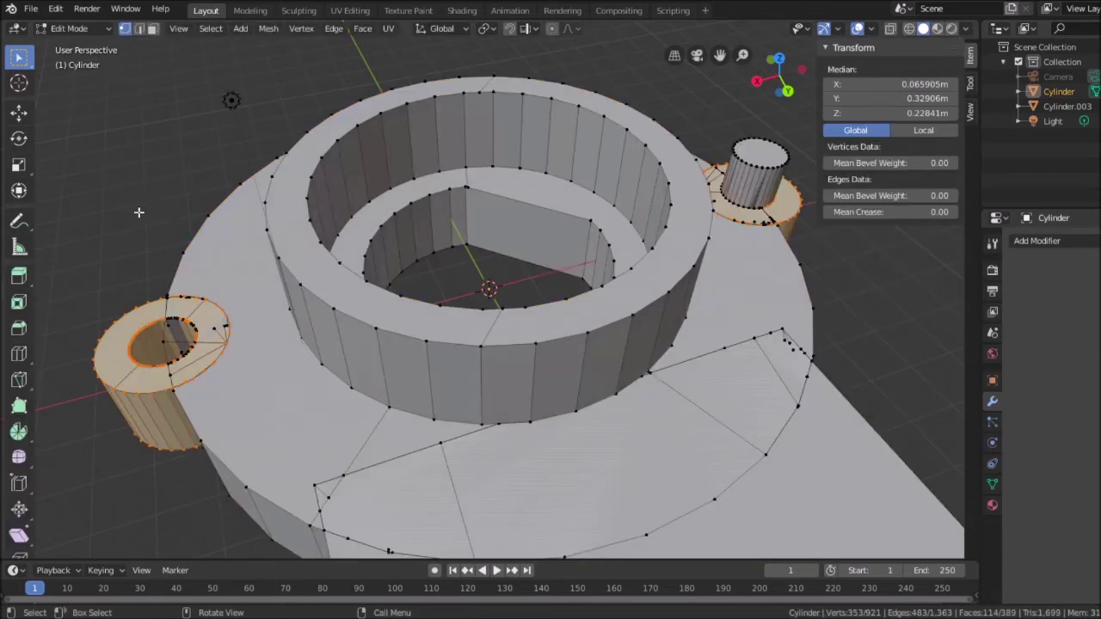
pyautogui.moveTo(130, 220); pyautogui.dragTo(154, 210, button='middle')
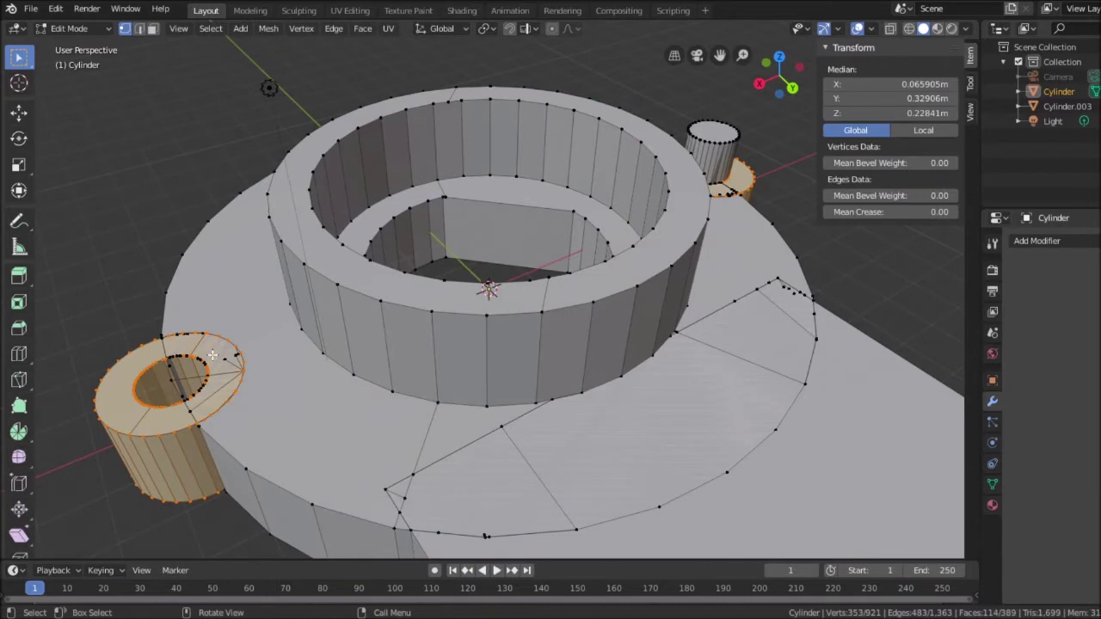
pyautogui.moveTo(113, 267); pyautogui.dragTo(216, 224, button='middle')
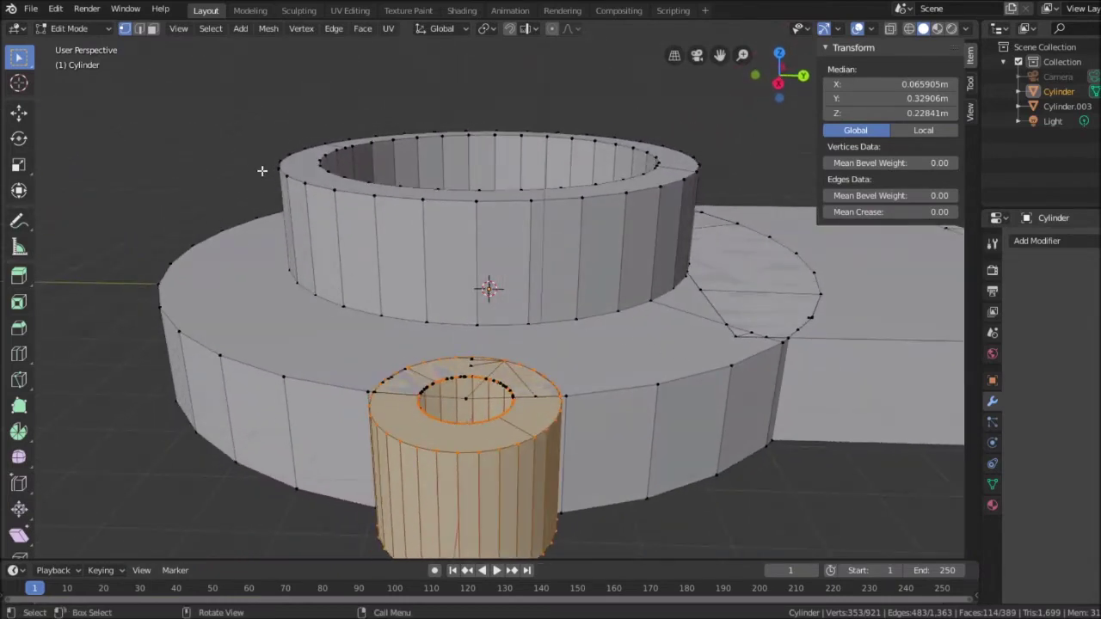
pyautogui.click(123, 209)
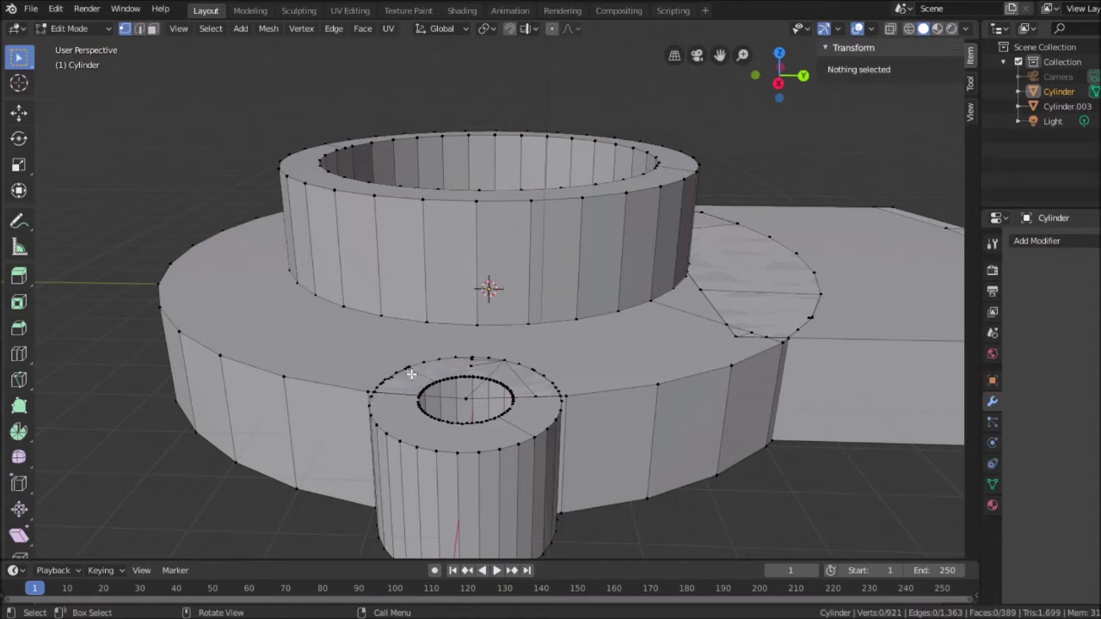
# Box-select all upper rim vertices of the hole in the positive X side cylinder, leaving the centre vertex out of the selection.
pyautogui.press('b')
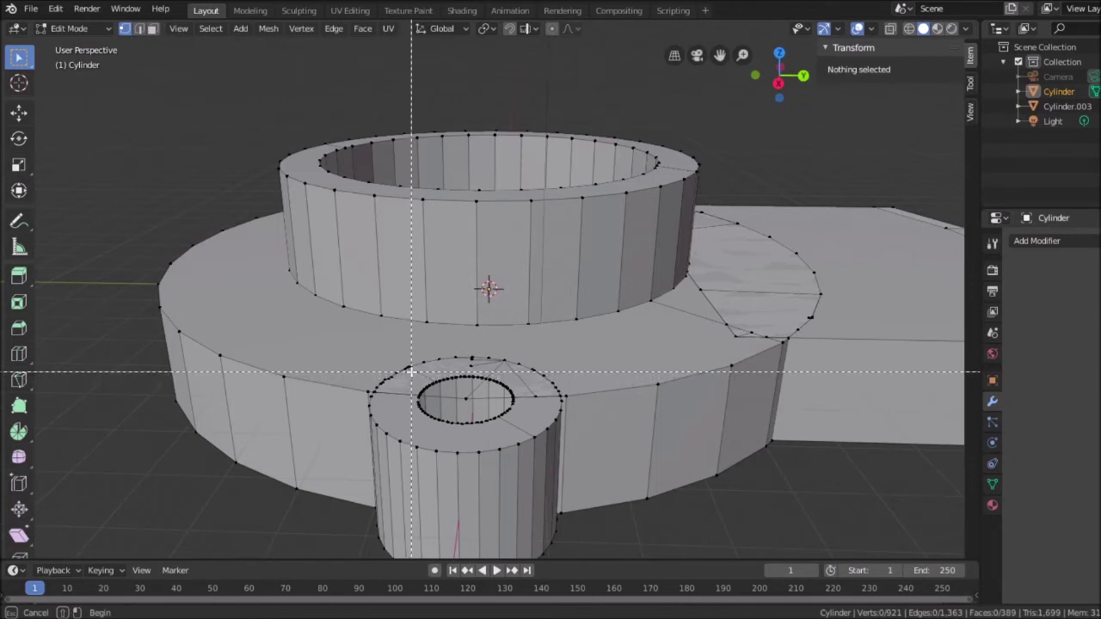
pyautogui.moveTo(411, 372); pyautogui.dragTo(520, 395)
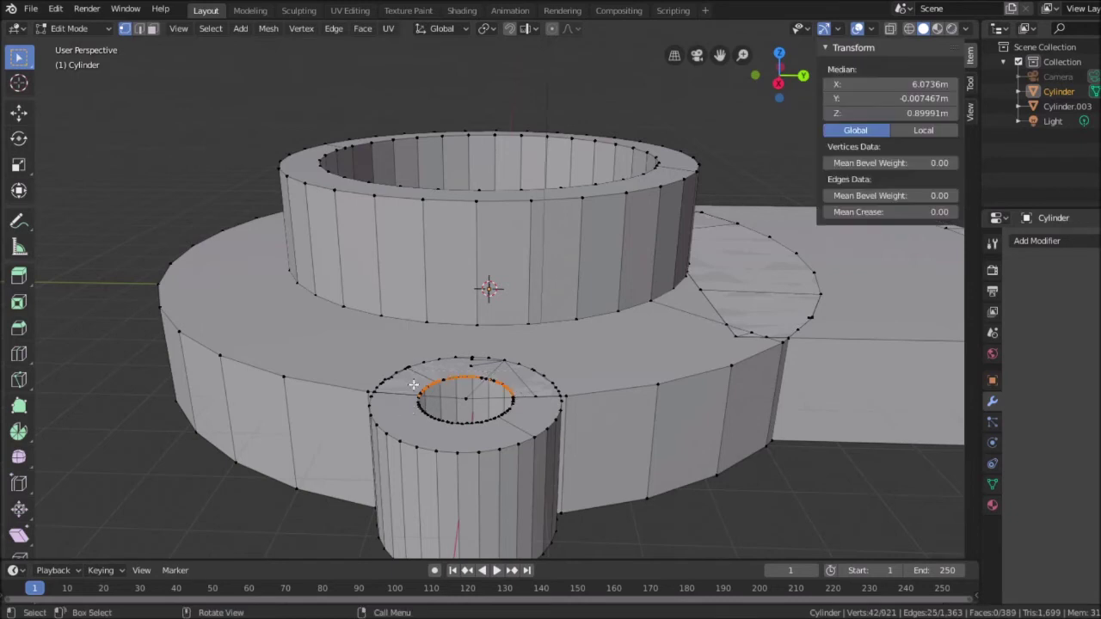
pyautogui.press('b')
pyautogui.moveTo(409, 382); pyautogui.dragTo(457, 439, button='middle')
pyautogui.press('b')
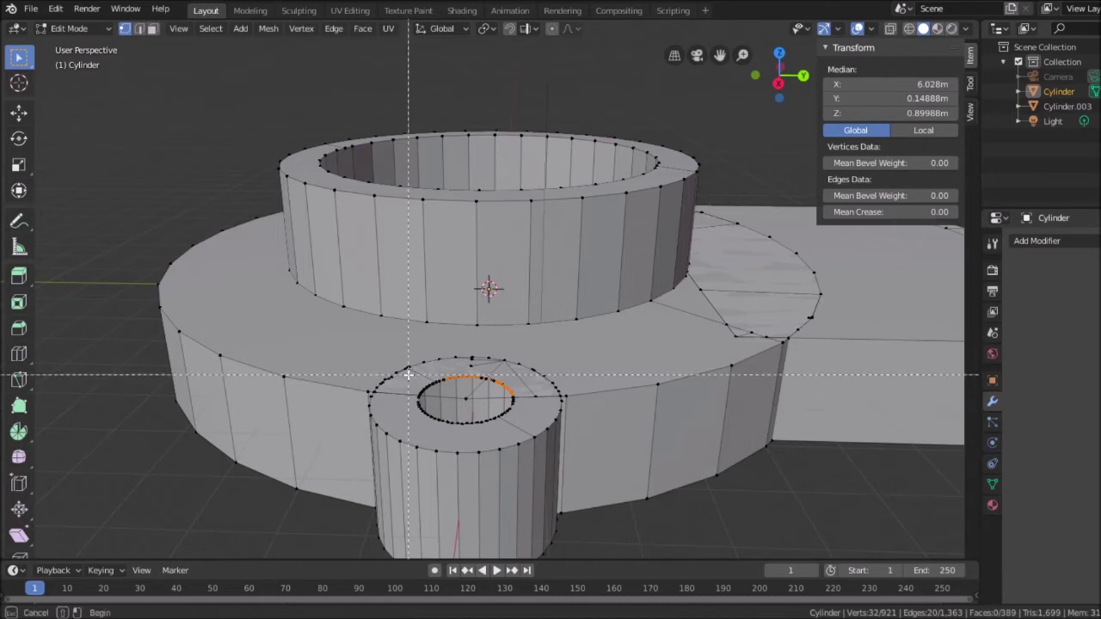
pyautogui.moveTo(408, 375); pyautogui.dragTo(452, 427)
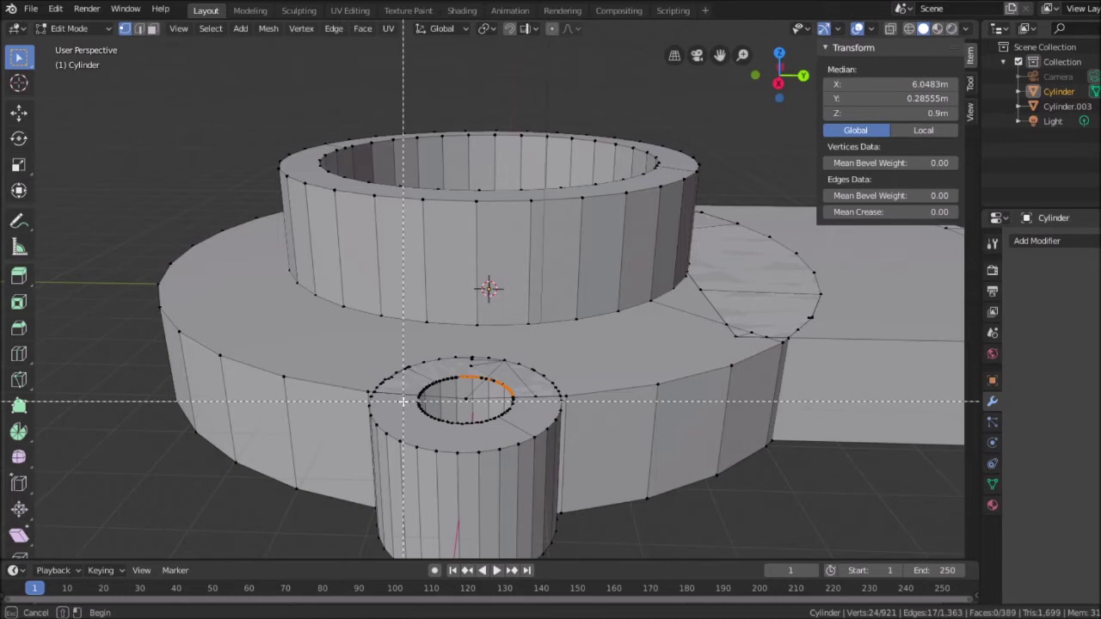
pyautogui.press('b')
pyautogui.moveTo(412, 374); pyautogui.dragTo(460, 434)
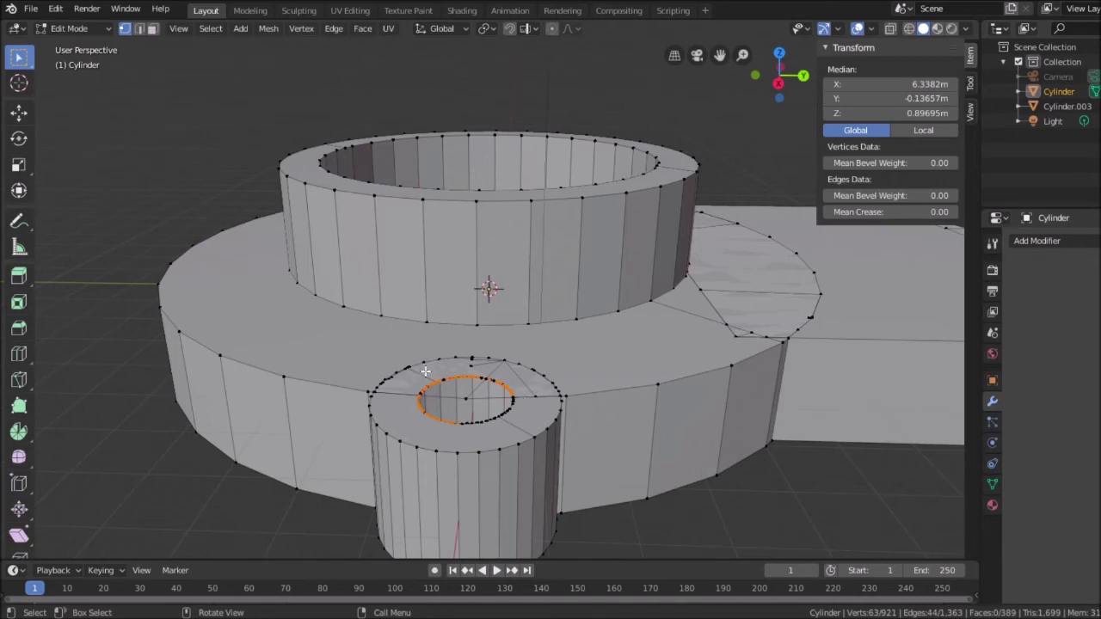
pyautogui.press('b')
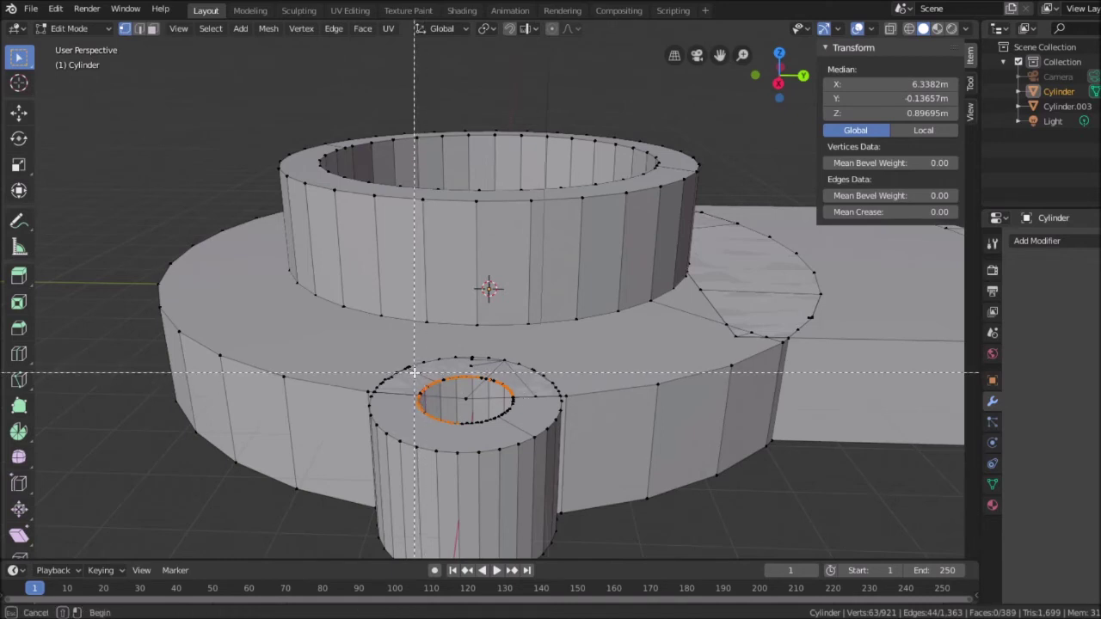
pyautogui.moveTo(412, 373); pyautogui.dragTo(525, 433)
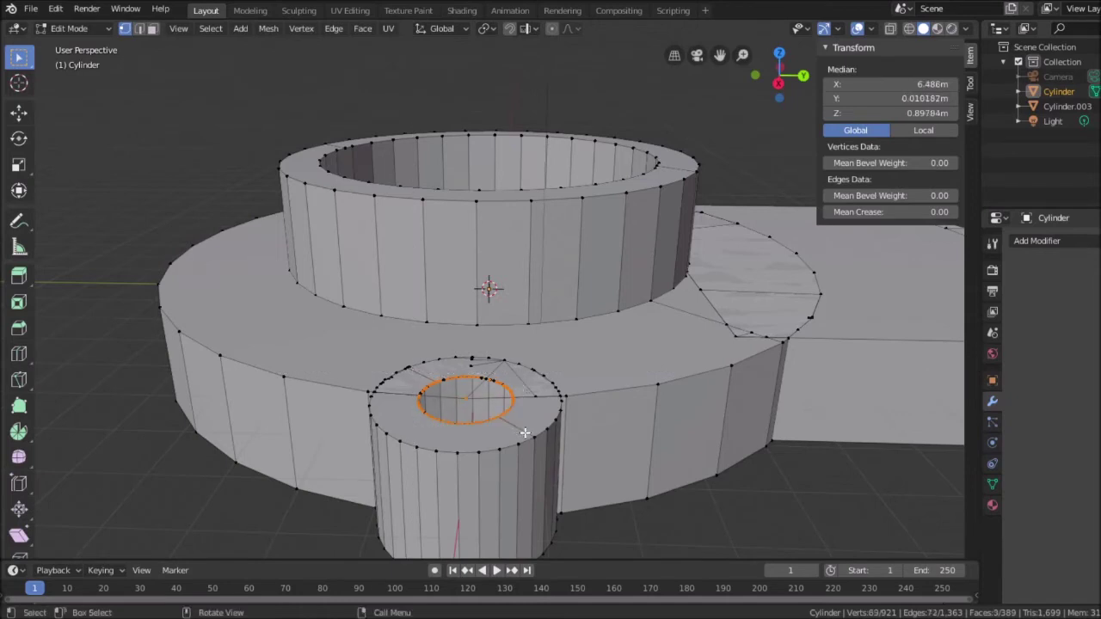
pyautogui.keyDown('shift'); pyautogui.click(473, 398); pyautogui.keyUp('shift')
# Extrude the selected hole rim upward along Z by about 0.75 m to form a pin wall.
pyautogui.press('e')
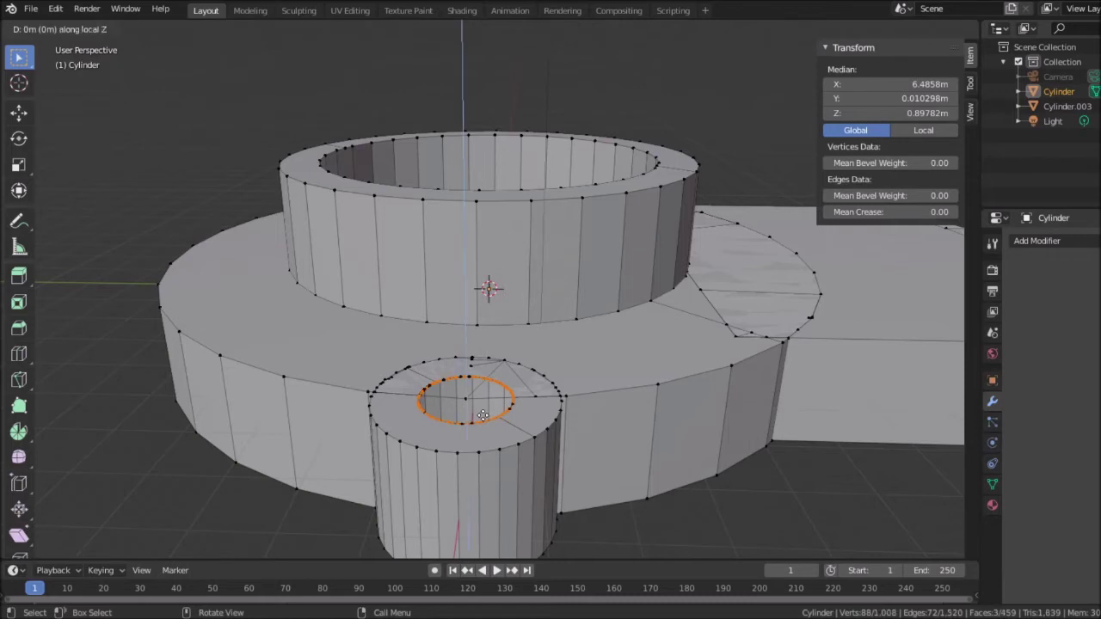
pyautogui.press('z')
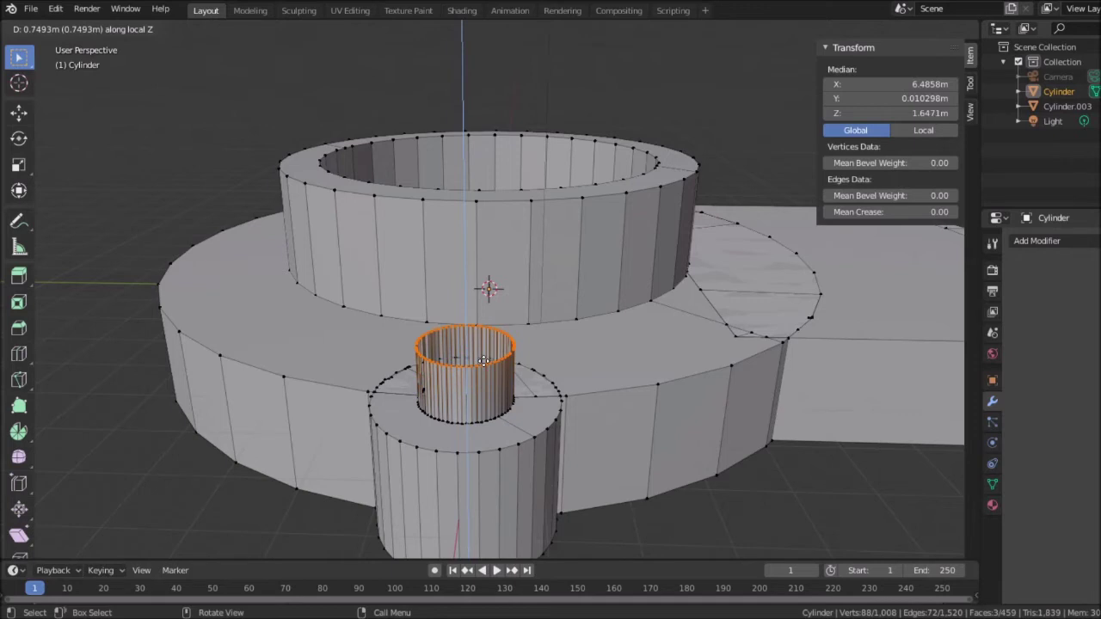
pyautogui.click(484, 361)
# Try a median Z of 3.89 m for the extruded rim and return it to 1.6471 m.
pyautogui.click(916, 110)
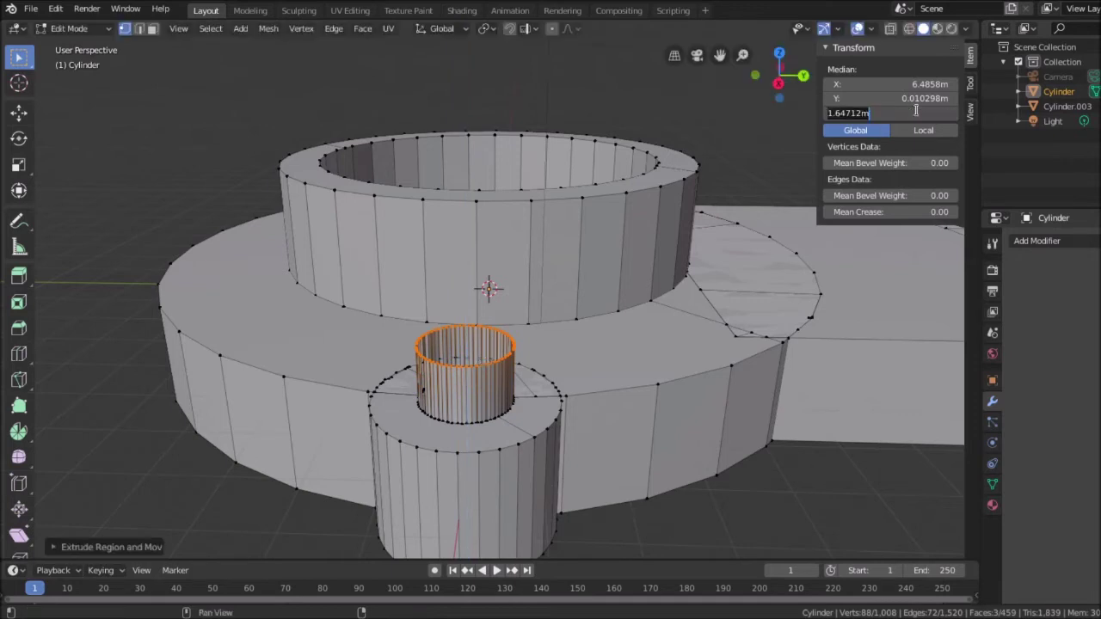
pyautogui.write('3.89')
pyautogui.press('Return')
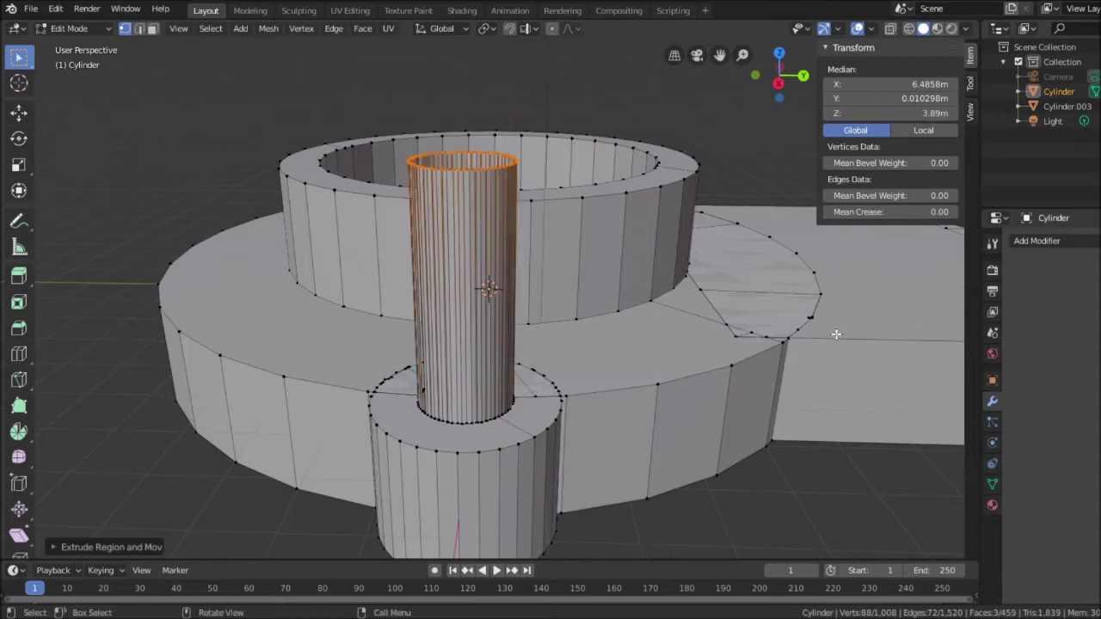
pyautogui.click(915, 114)
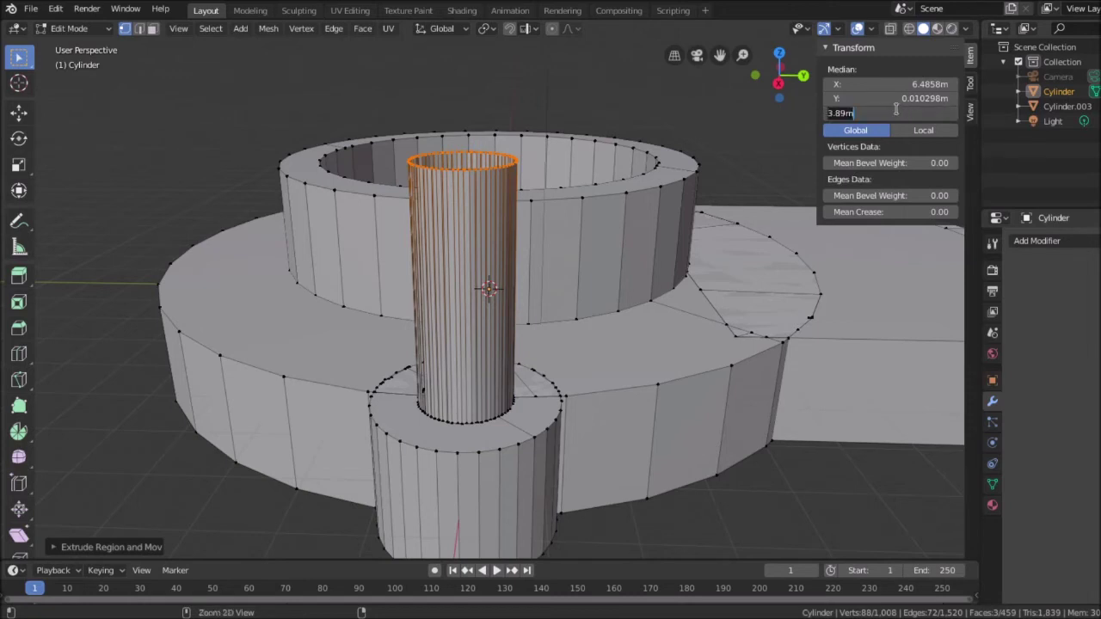
pyautogui.write('1.6471')
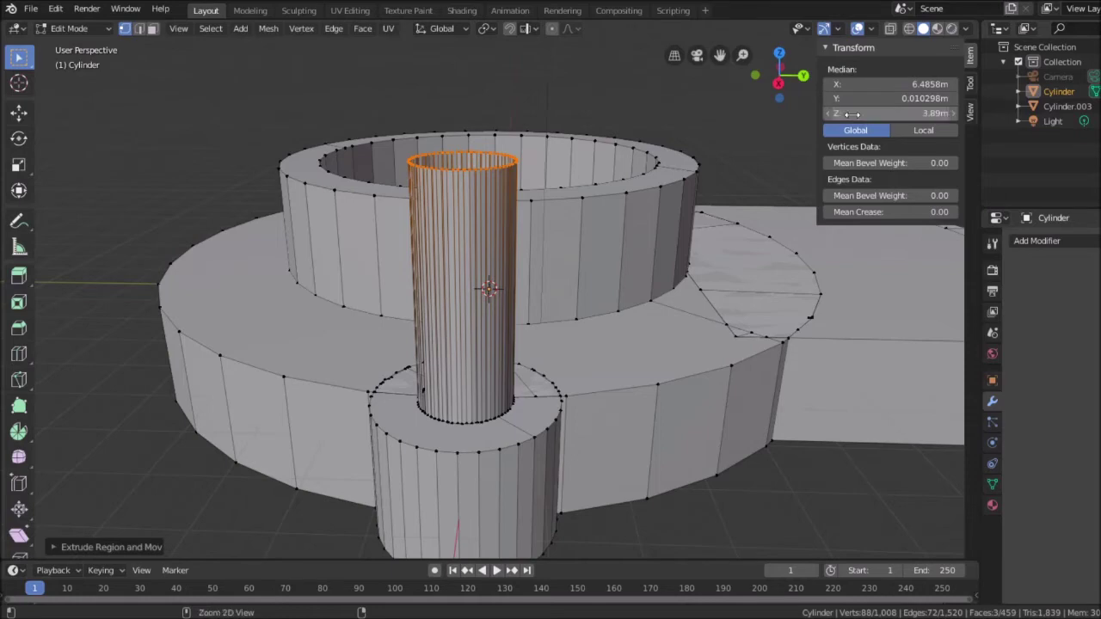
pyautogui.press('Return')
# Set the extruded rim's median Z to 1.89 m, comparing its height with the negative X pin from the Y side.
pyautogui.moveTo(809, 296); pyautogui.dragTo(667, 279, button='middle')
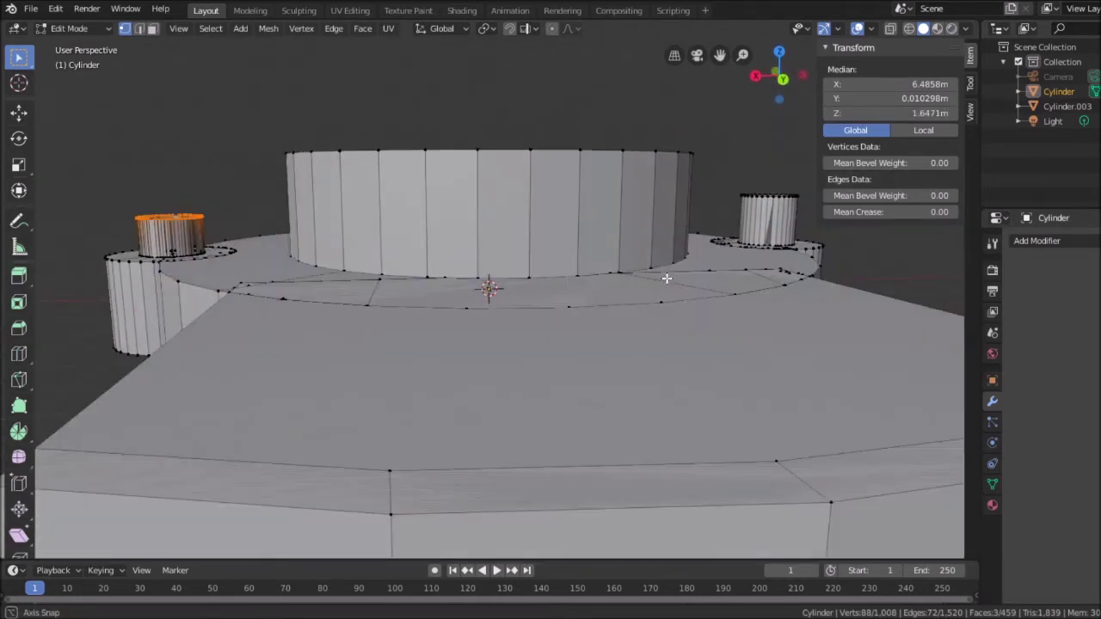
pyautogui.click(905, 112)
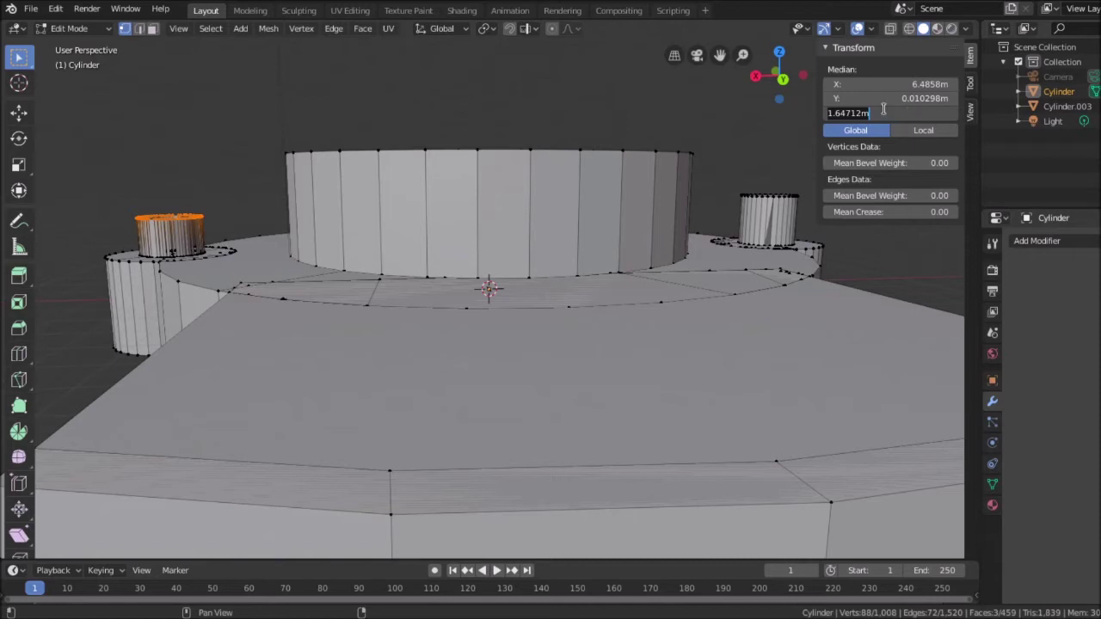
pyautogui.write('1.89')
pyautogui.press('Tab')
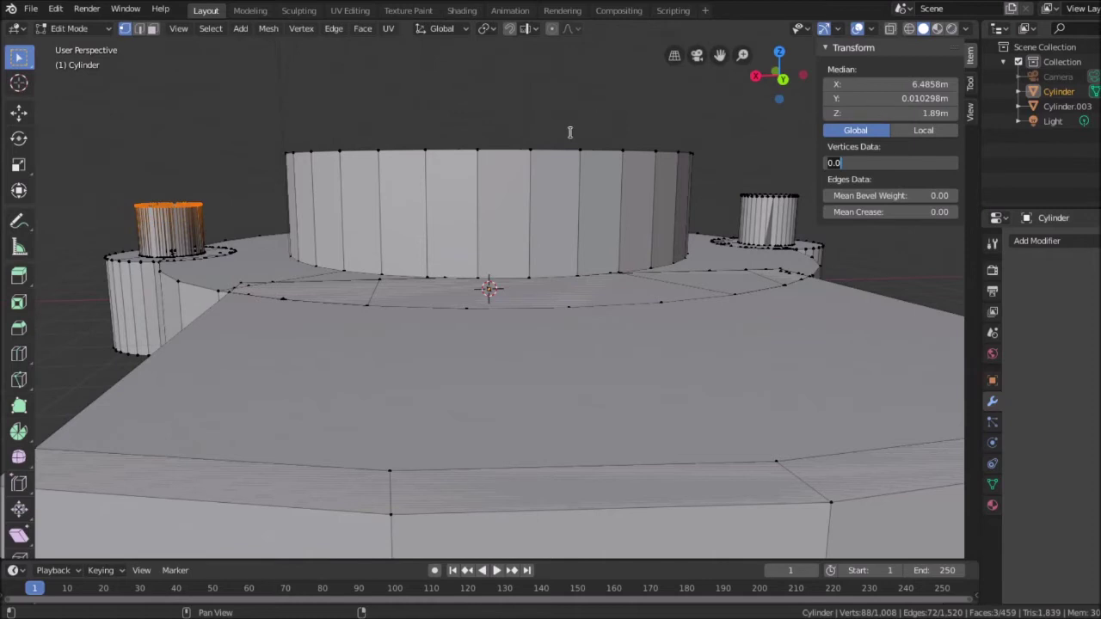
pyautogui.click(783, 79)
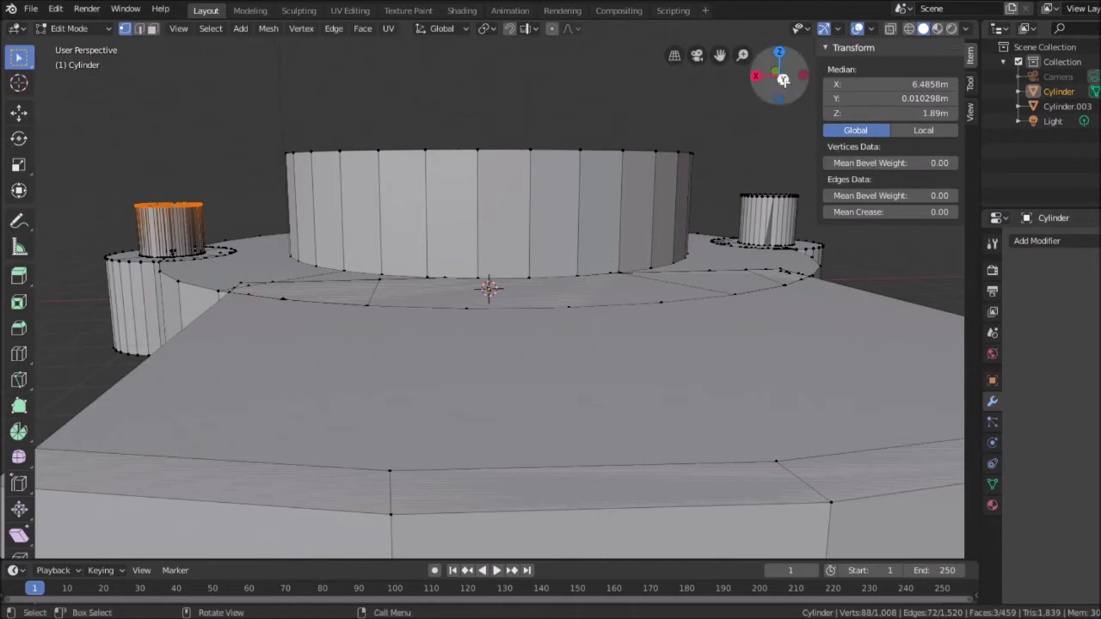
# Compare the heights of the two pins from the Y side in orthographic and perspective view, and clear the vertex selection.
pyautogui.click(783, 79)
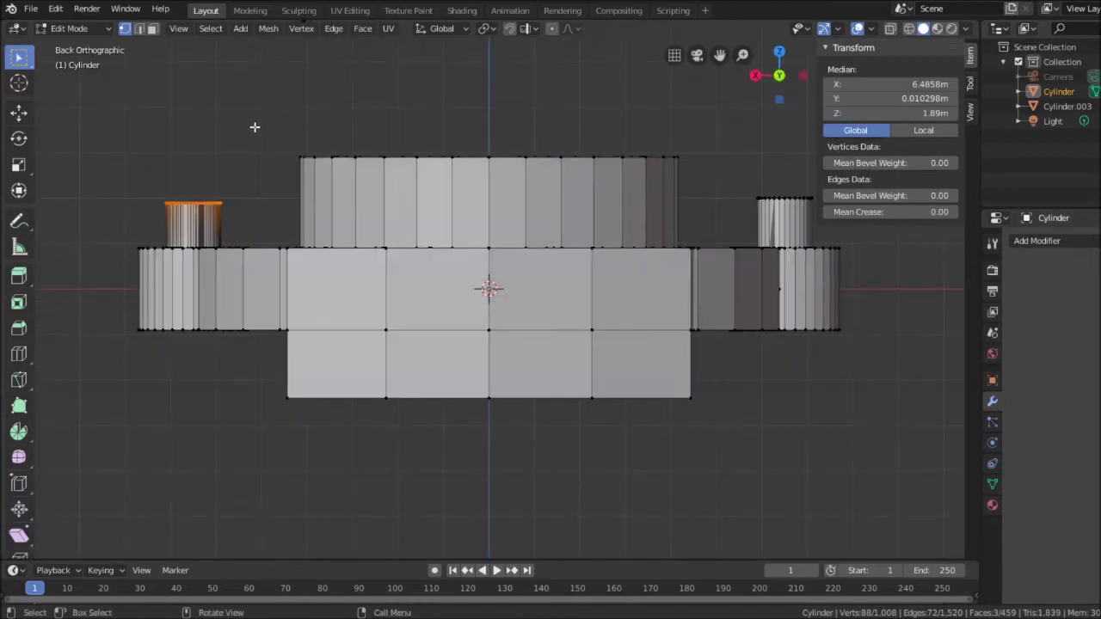
pyautogui.scroll(-2, 255, 125)
pyautogui.press('KP_5')
pyautogui.scroll(-5, 255, 128)
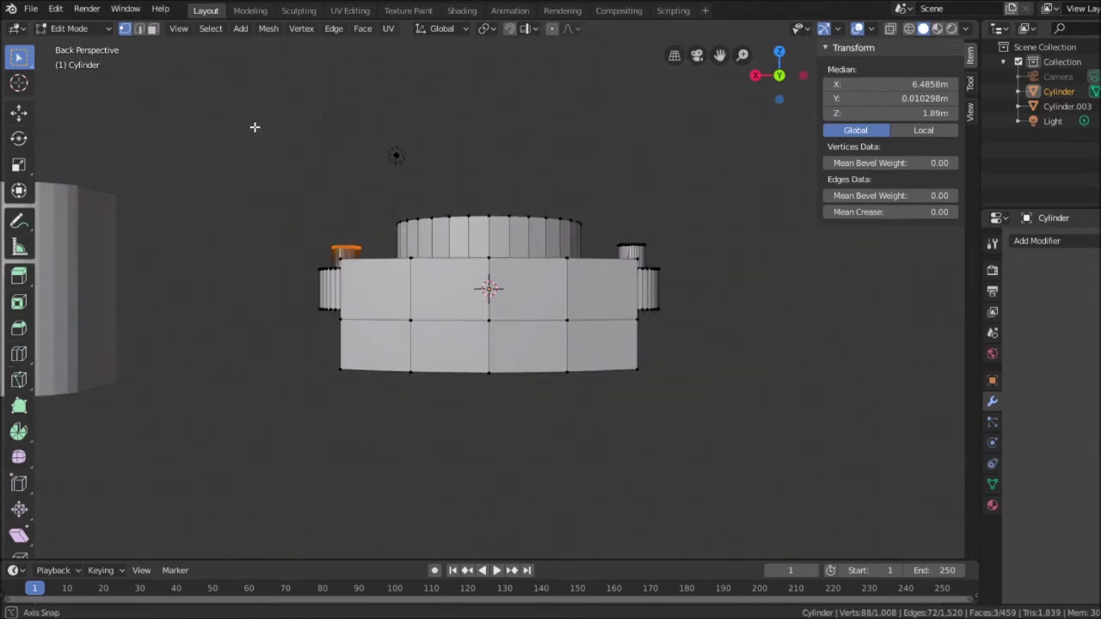
pyautogui.press('KP_5')
pyautogui.press('KP_5')
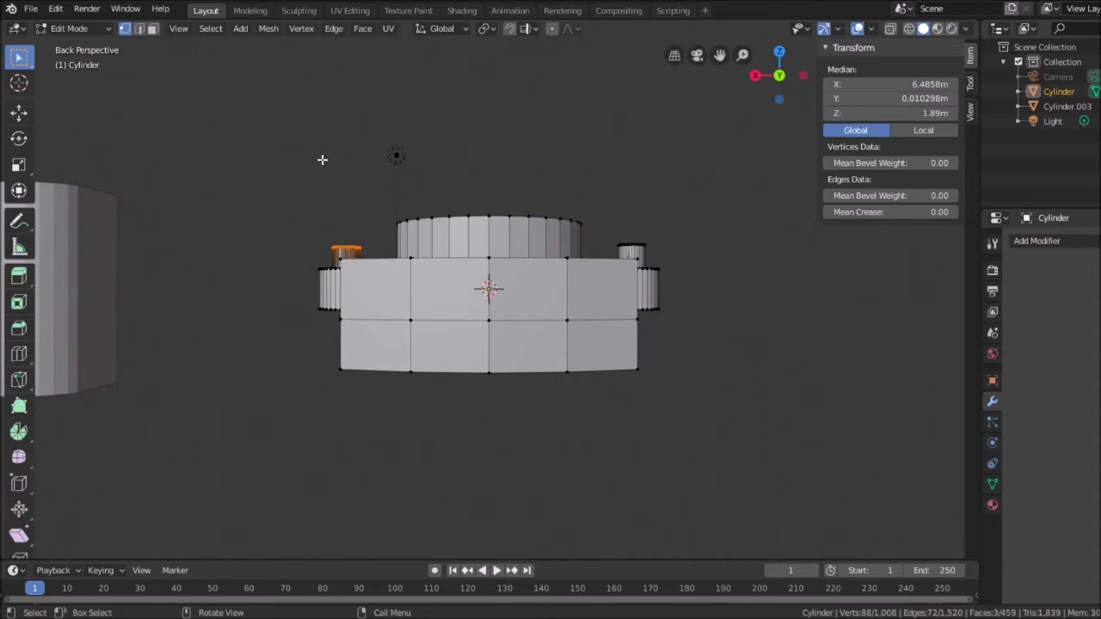
pyautogui.hotkey('alt', 'a')
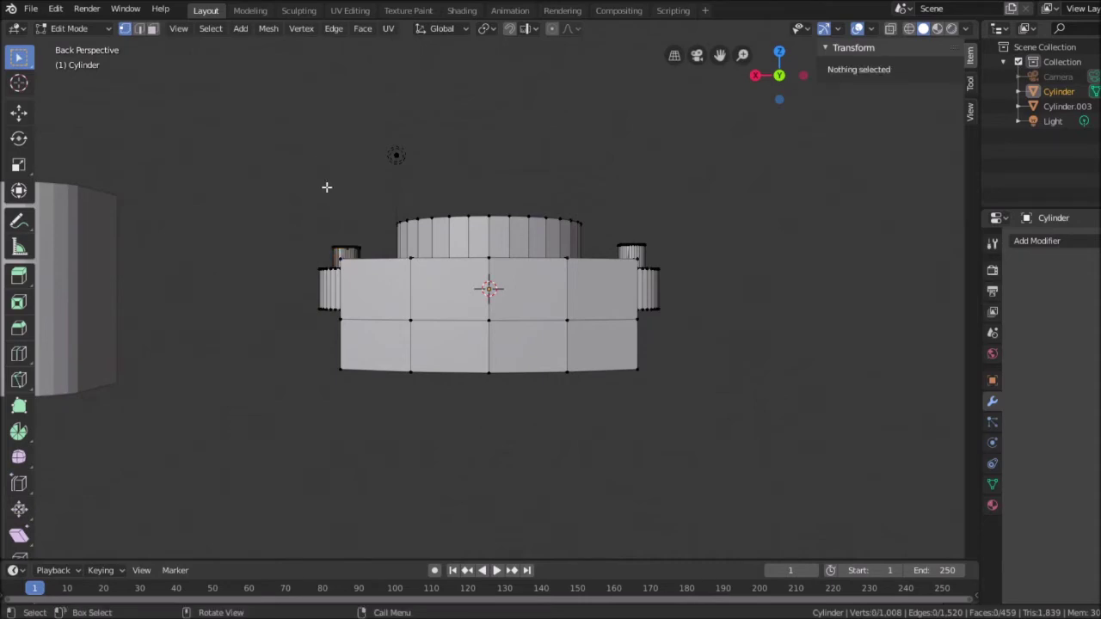
# Examine both side pins and the central ring from several angles in Edit Mode.
pyautogui.moveTo(334, 205); pyautogui.dragTo(653, 227, button='middle')
pyautogui.scroll(5, 654, 227)
pyautogui.scroll(-1, 731, 232)
pyautogui.scroll(3, 800, 228)
pyautogui.scroll(-3, 861, 225)
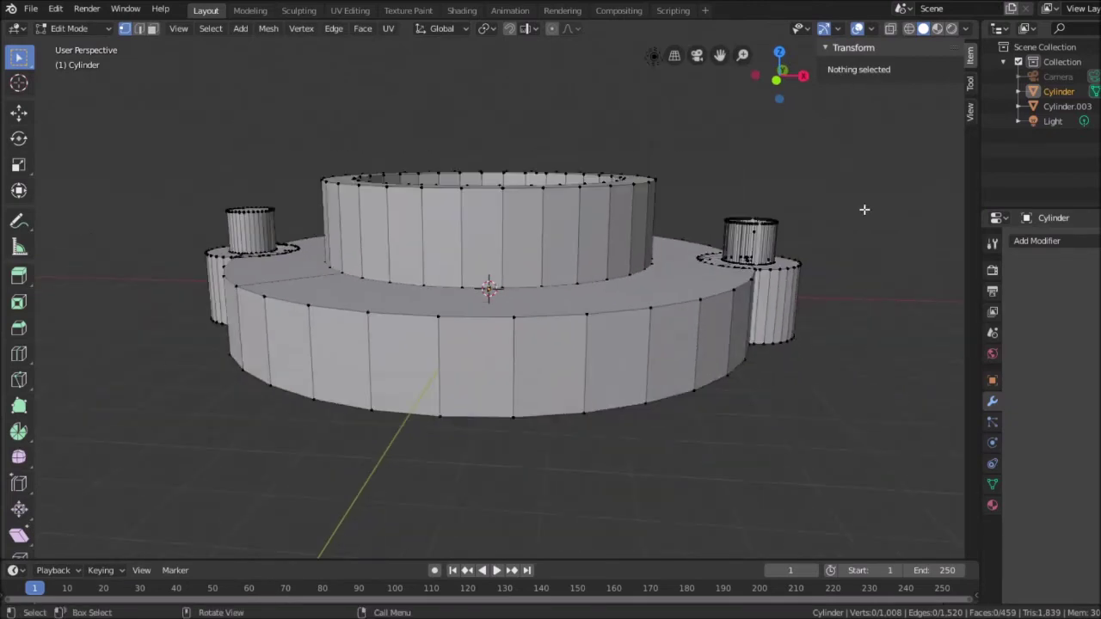
pyautogui.moveTo(862, 209); pyautogui.dragTo(613, 250, button='middle')
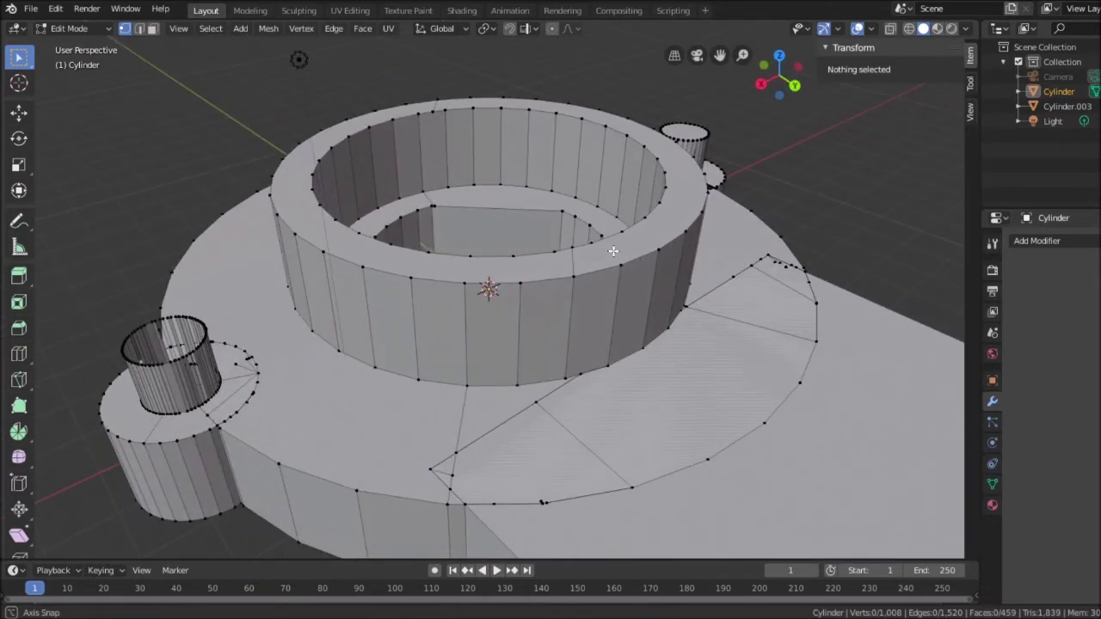
pyautogui.moveTo(613, 251); pyautogui.dragTo(613, 250, button='middle')
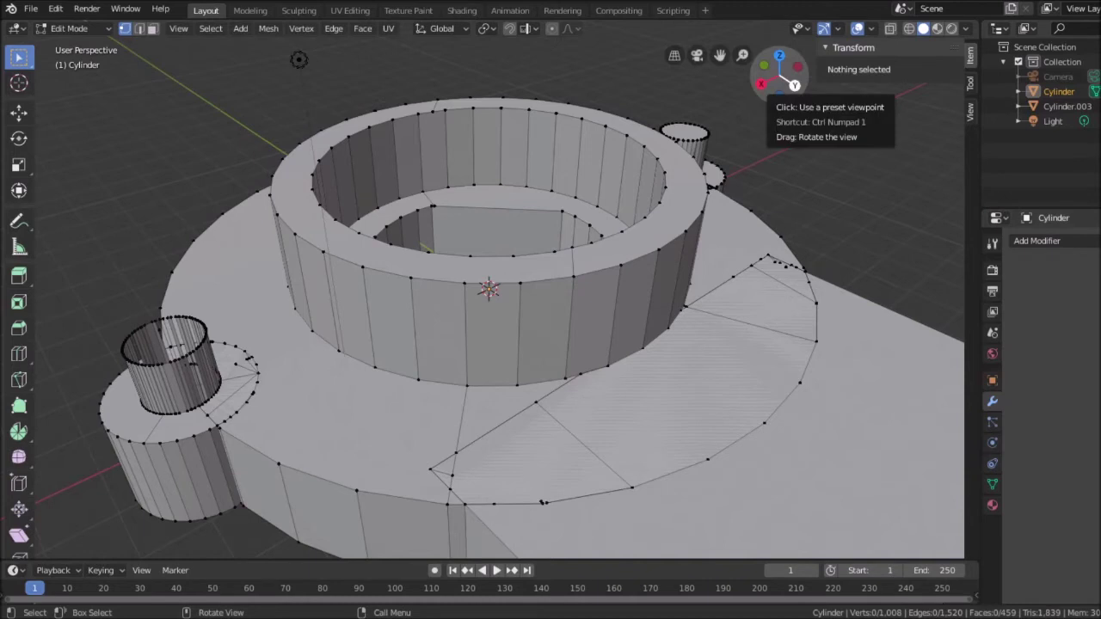
# Check the negative X pin's height from the Y side by selecting its outermost top rim vertex, and clear the selection.
pyautogui.click(794, 84)
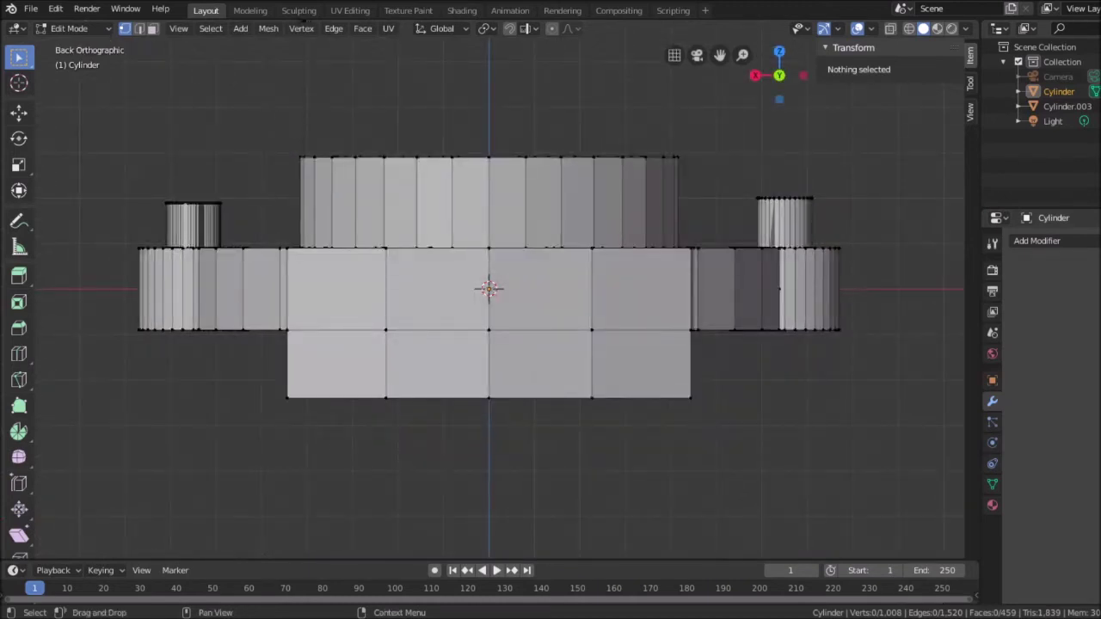
pyautogui.scroll(-2, 713, 226)
pyautogui.click(713, 227)
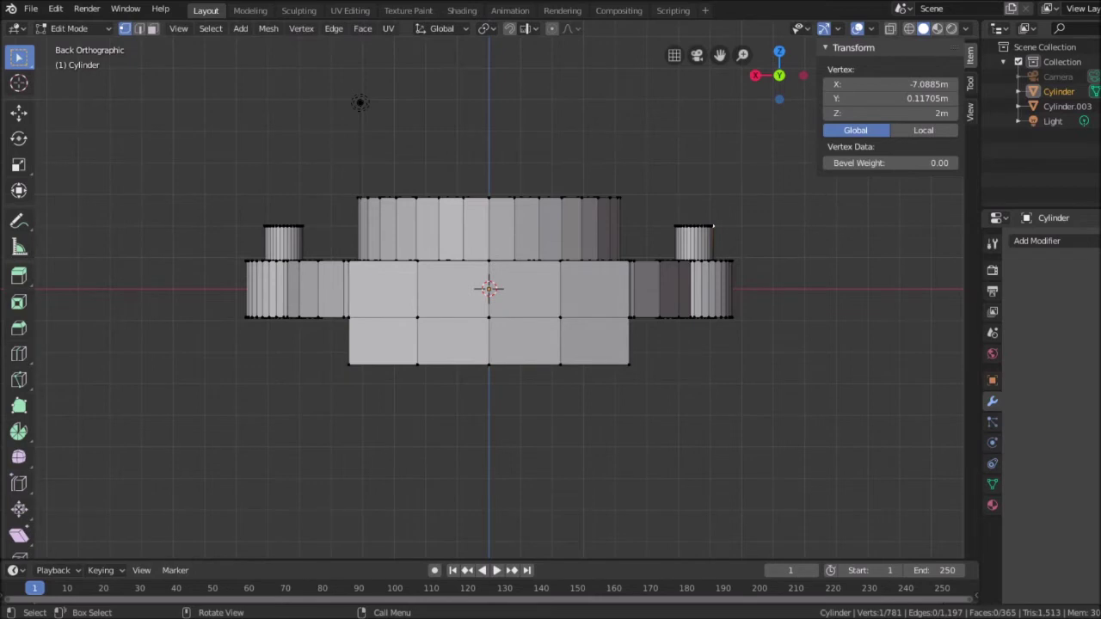
pyautogui.click(192, 121)
# Switch to Object Mode and inspect the finished pins from above and the open holes on the part's underside.
pyautogui.press('Tab')
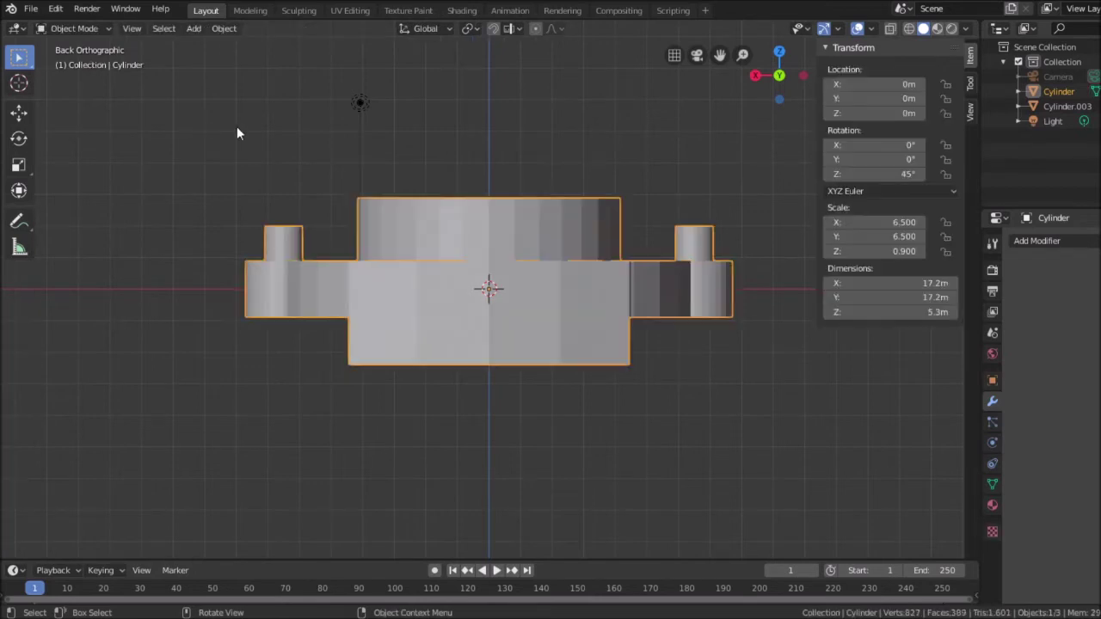
pyautogui.moveTo(683, 106); pyautogui.dragTo(611, 165, button='middle')
pyautogui.scroll(3, 612, 165)
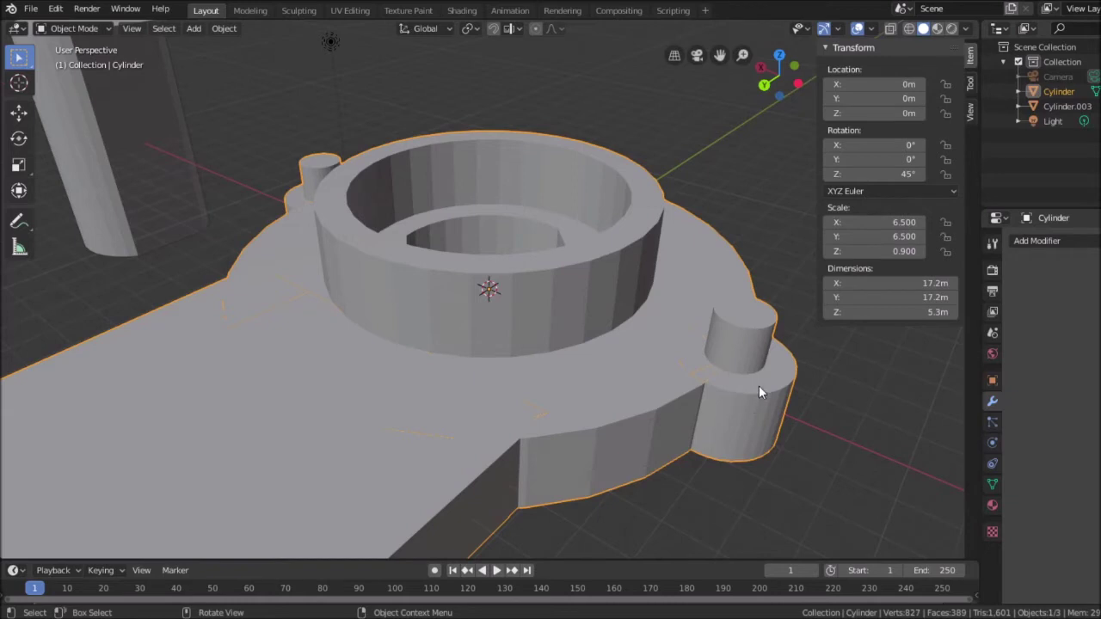
pyautogui.scroll(-3, 600, 387)
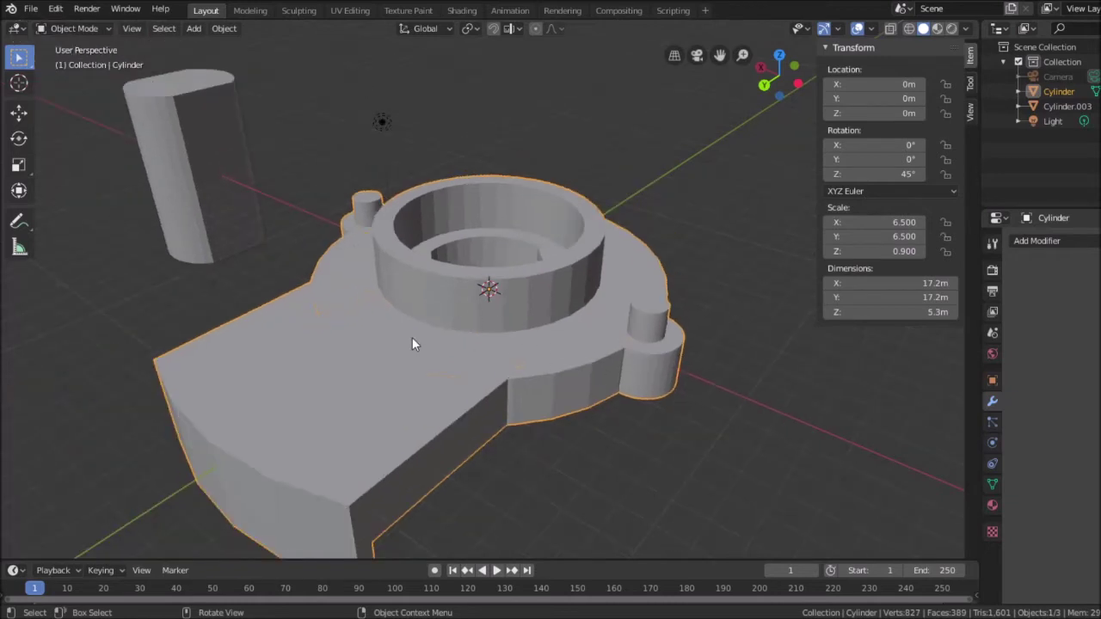
pyautogui.moveTo(413, 344); pyautogui.dragTo(347, 244, button='middle')
pyautogui.scroll(2, 234, 232)
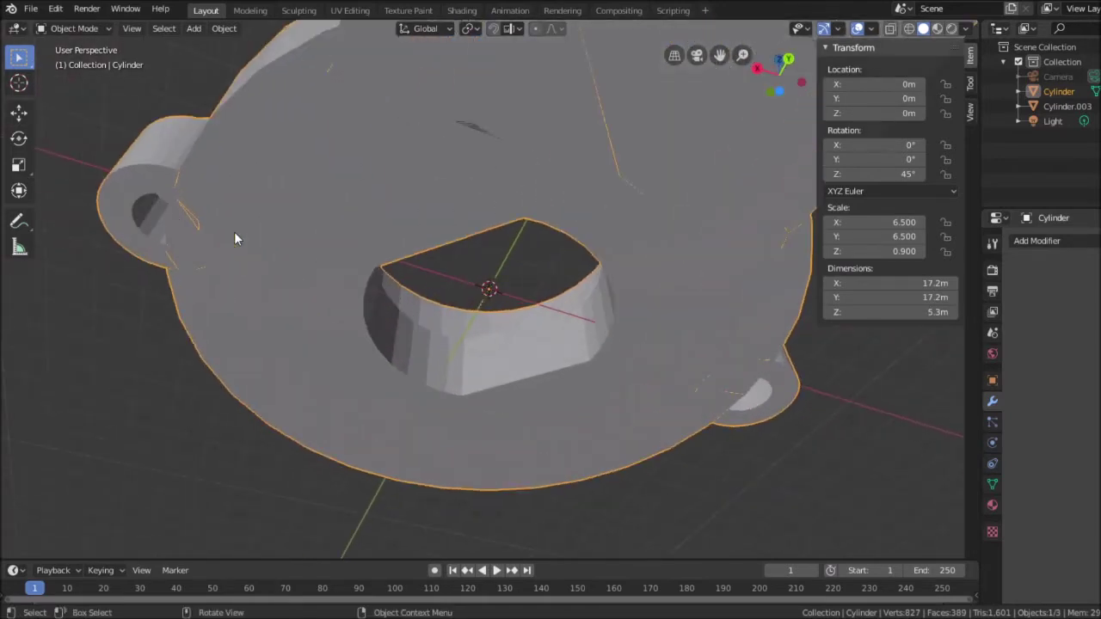
pyautogui.moveTo(253, 230); pyautogui.dragTo(224, 216, button='middle')
pyautogui.scroll(2, 223, 215)
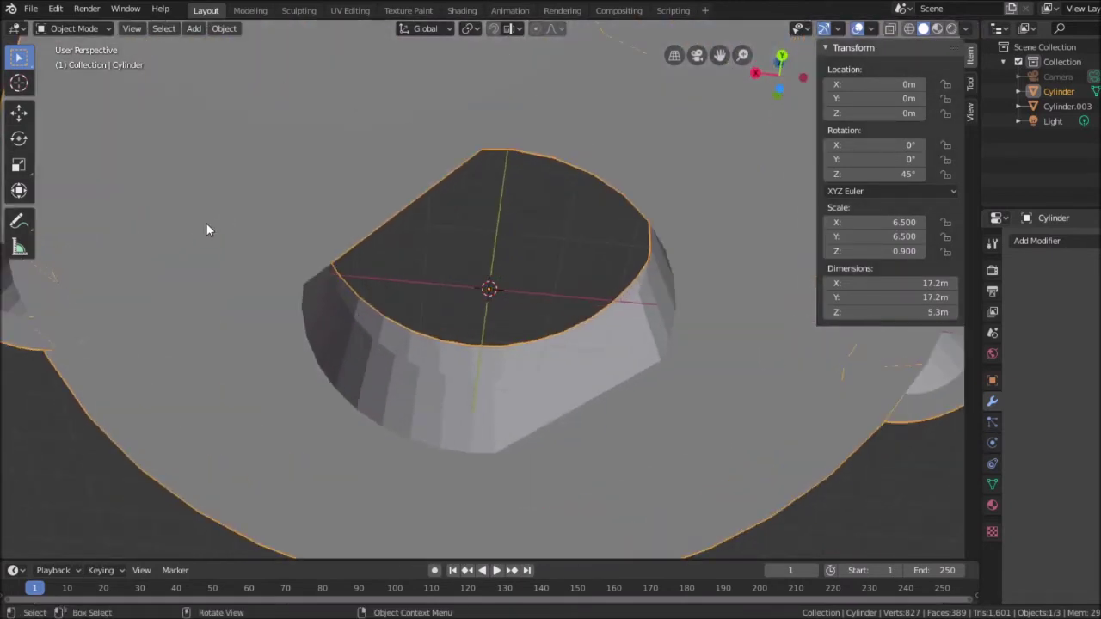
pyautogui.scroll(-2, 232, 239)
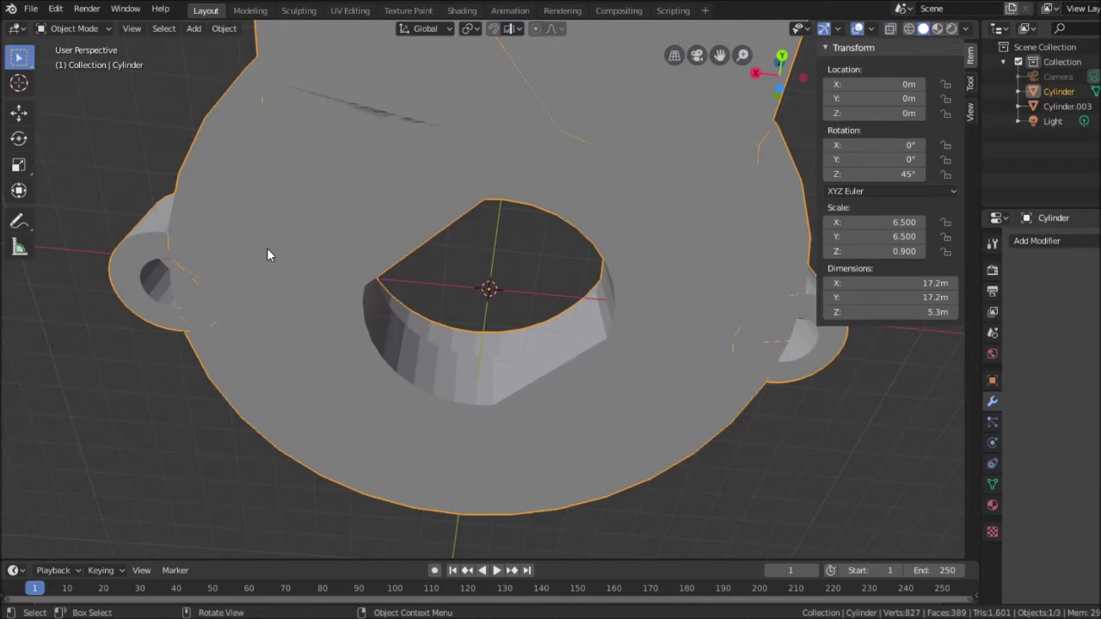
# Enter Edit Mode on the ring part to work on the underside hole of the negative X side cylinder.
pyautogui.press('Tab')
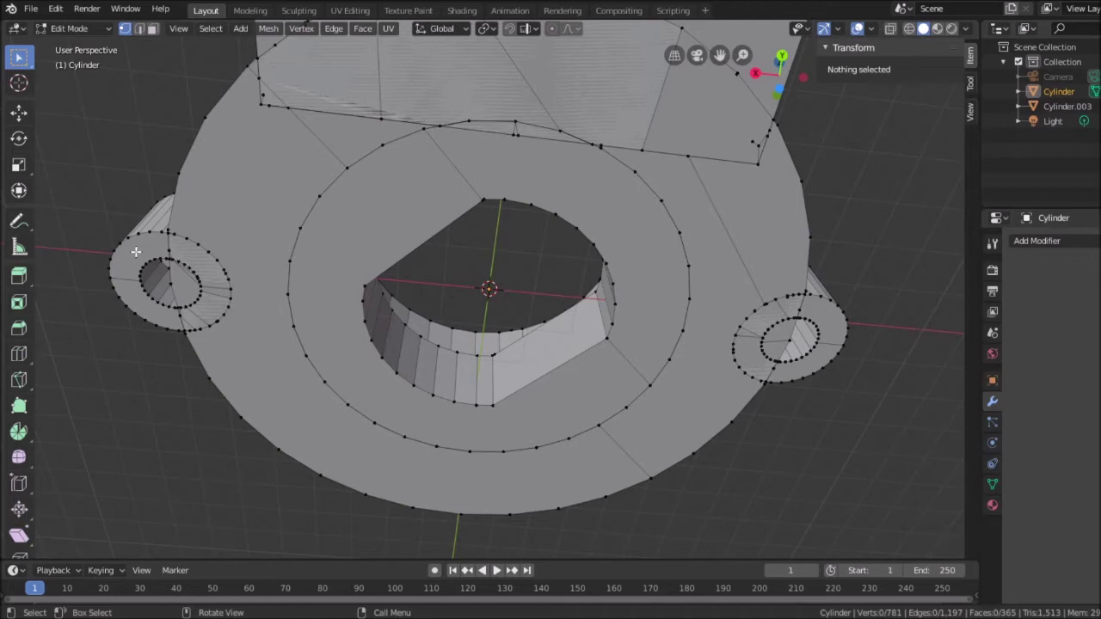
pyautogui.scroll(1, 212, 297)
pyautogui.scroll(-1, 211, 298)
pyautogui.moveTo(824, 347); pyautogui.dragTo(681, 398, button='middle')
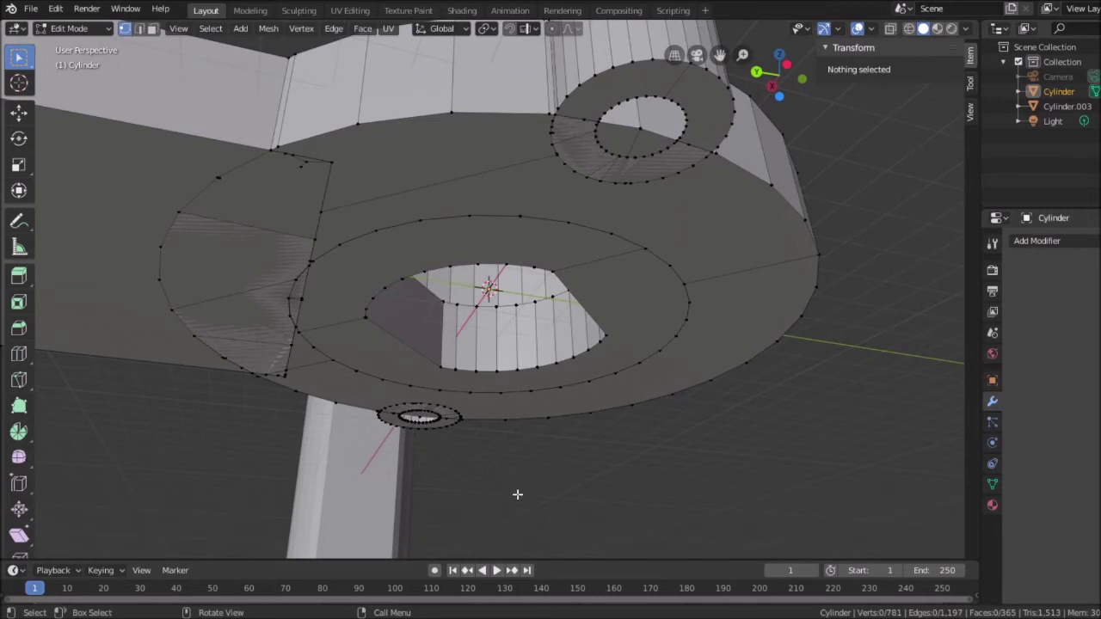
# Try to box-select the lower rim vertices of the hole in the negative X side cylinder.
pyautogui.press('b')
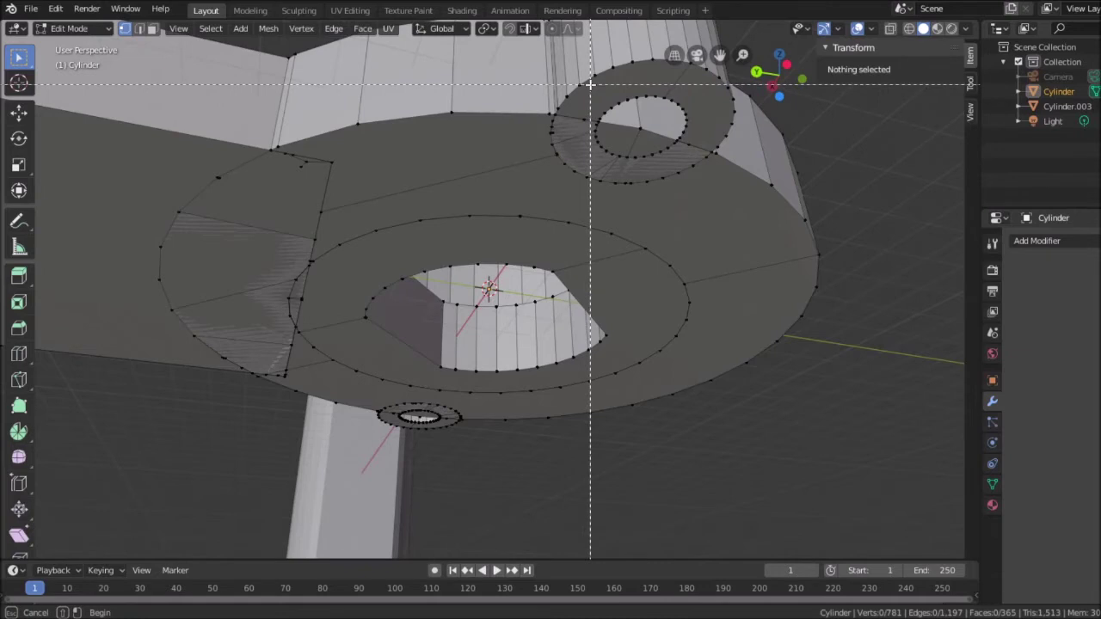
pyautogui.moveTo(592, 86); pyautogui.dragTo(705, 117)
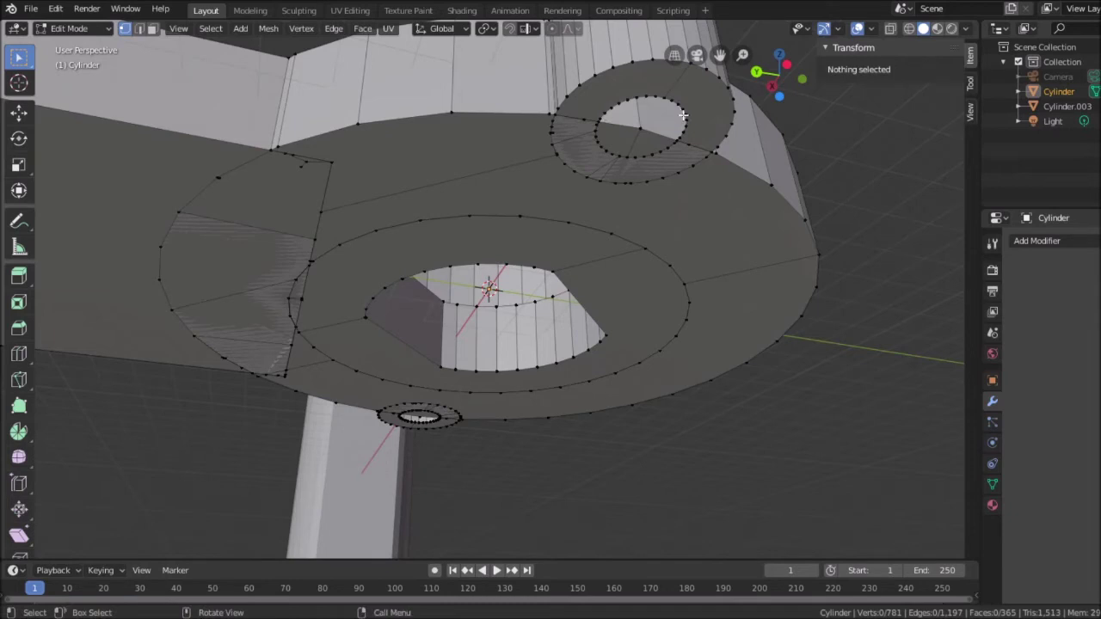
pyautogui.click(685, 114)
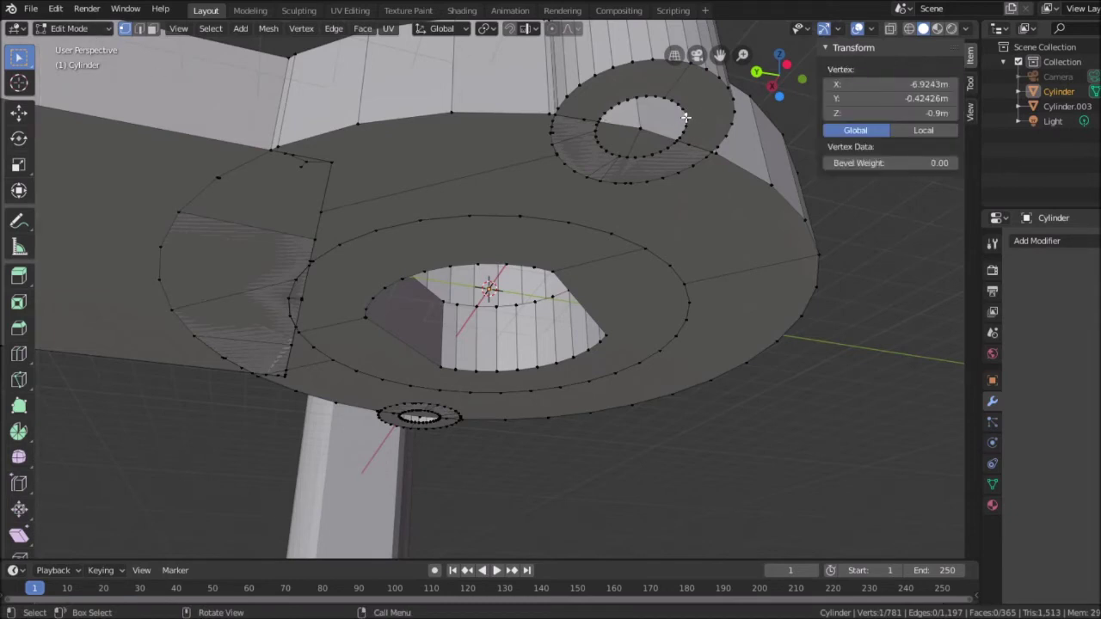
pyautogui.press('b')
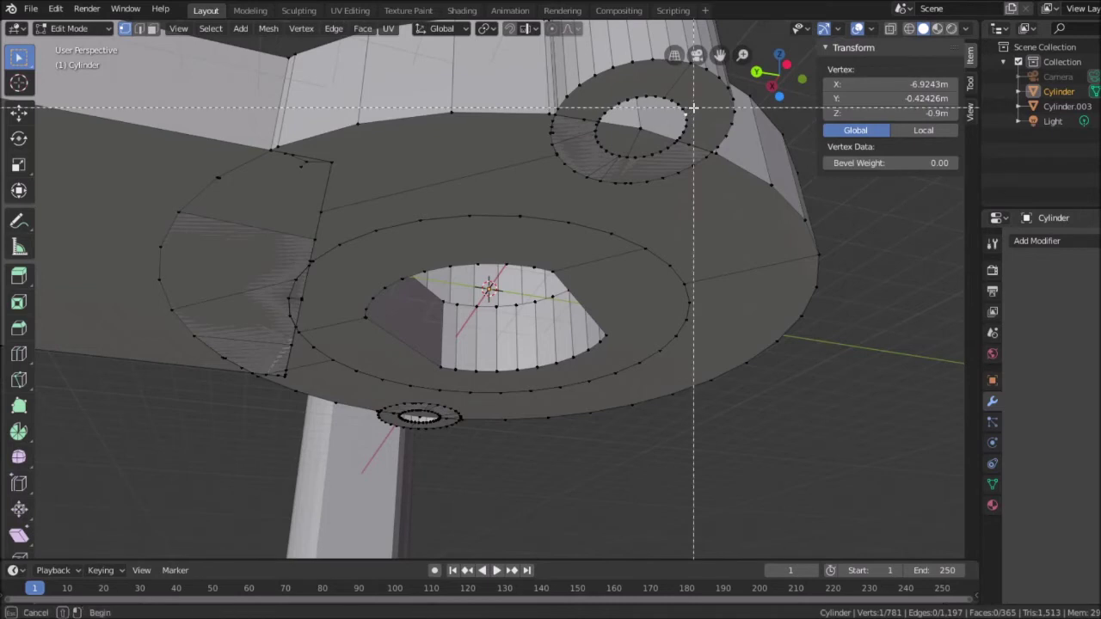
pyautogui.moveTo(693, 108); pyautogui.dragTo(684, 129)
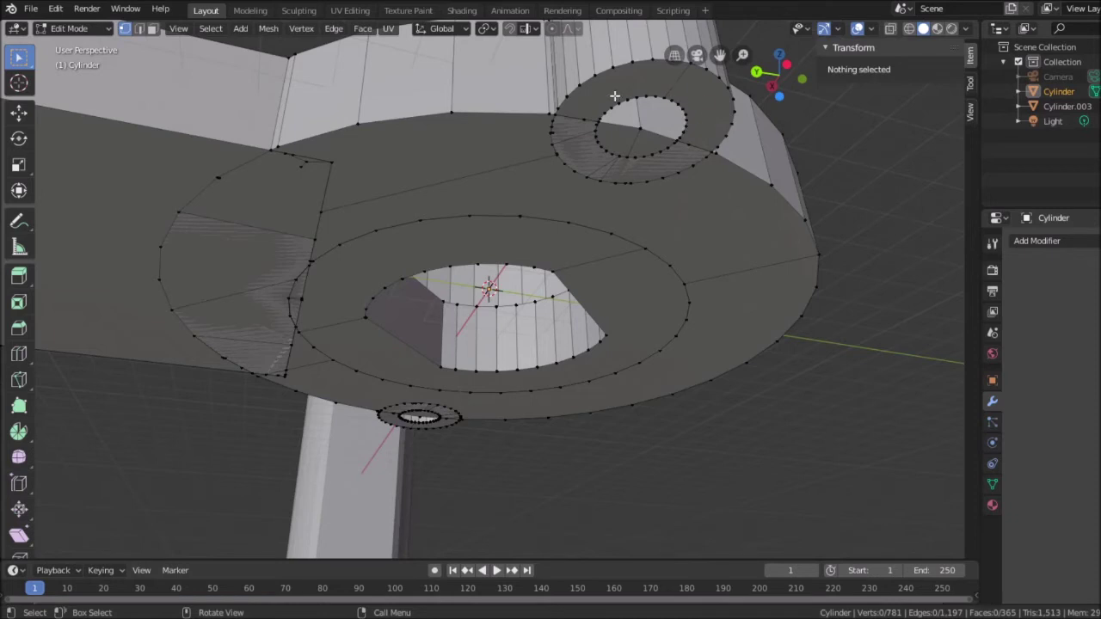
# Select the vertices one by one along the outer half of the lower hole rim in the negative X side cylinder.
pyautogui.click(598, 118)
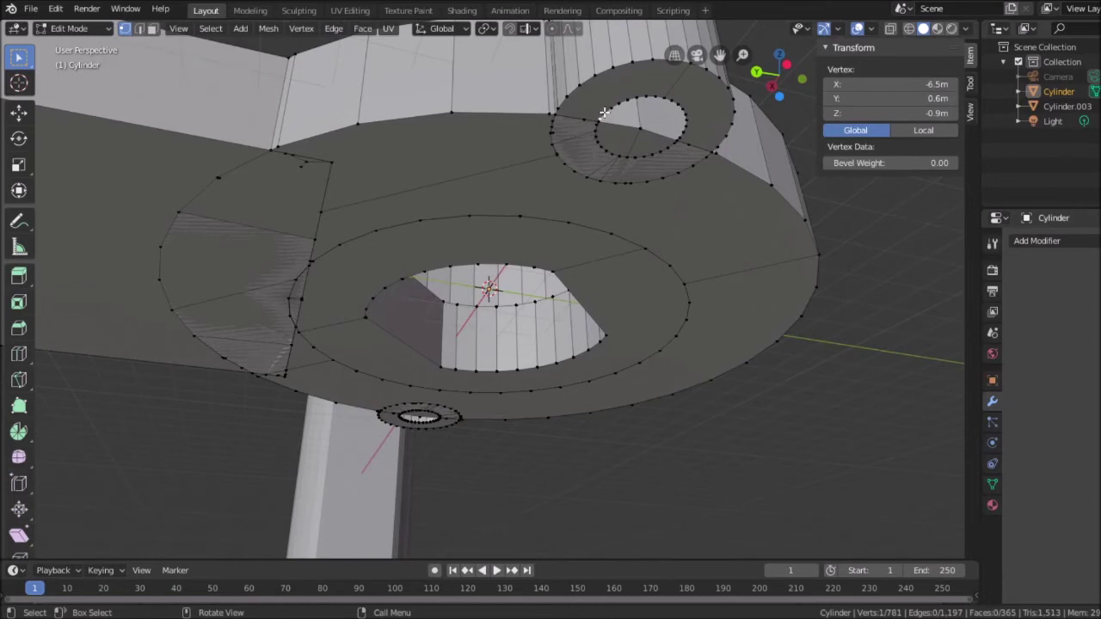
pyautogui.keyDown('shift'); pyautogui.click(605, 112); pyautogui.keyUp('shift')
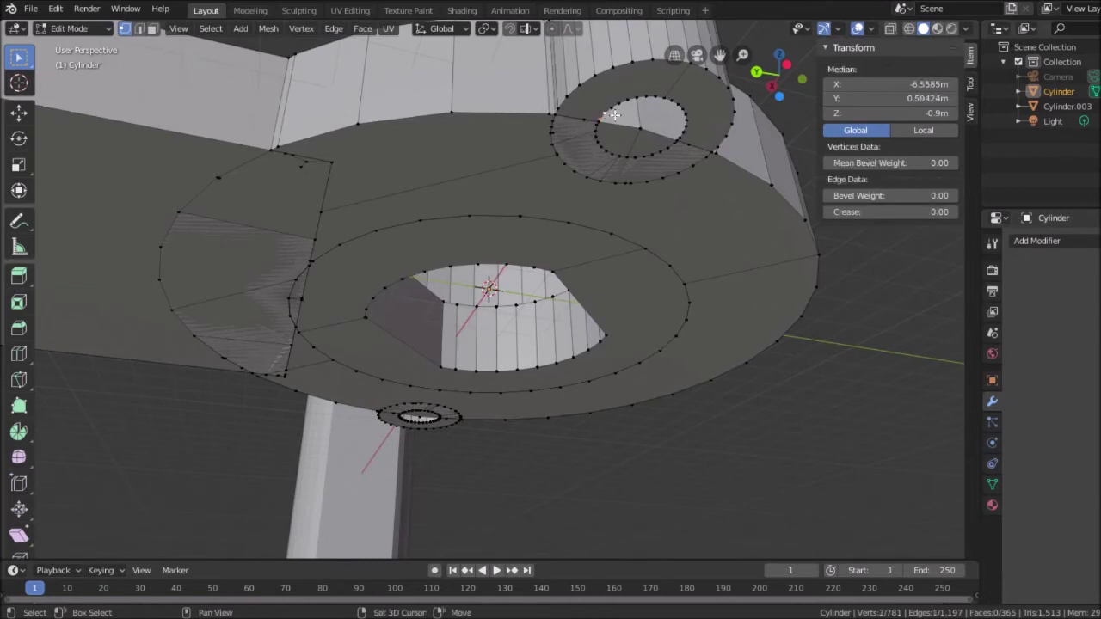
pyautogui.keyDown('shift'); pyautogui.click(614, 108); pyautogui.keyUp('shift')
pyautogui.keyDown('shift'); pyautogui.click(622, 103); pyautogui.keyUp('shift')
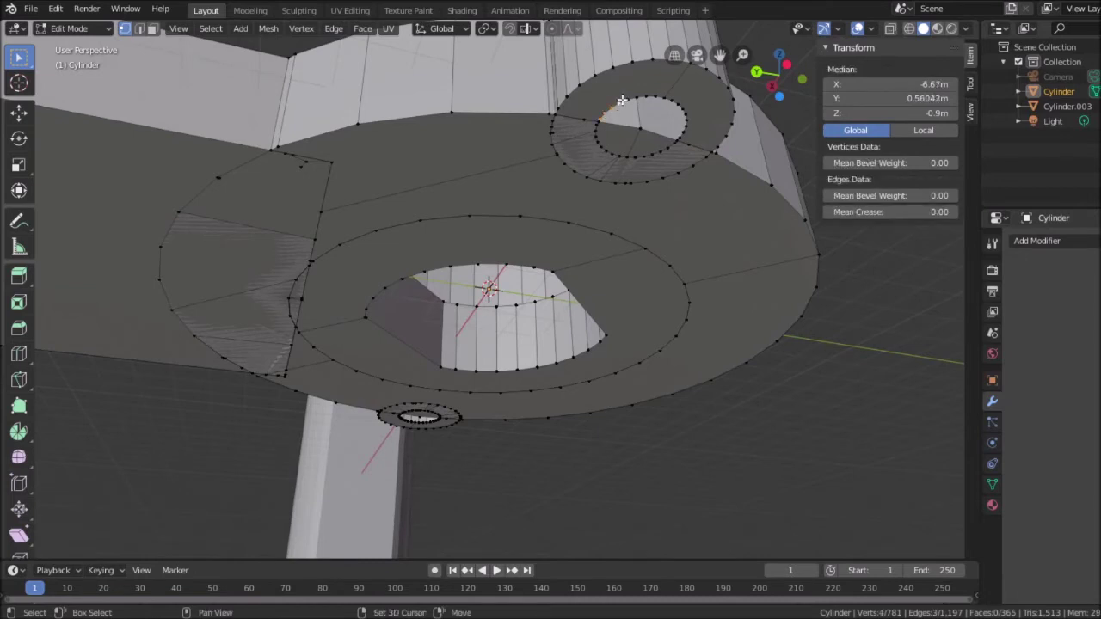
pyautogui.keyDown('shift'); pyautogui.click(628, 97); pyautogui.keyUp('shift')
pyautogui.keyDown('shift'); pyautogui.click(637, 95); pyautogui.keyUp('shift')
pyautogui.keyDown('shift'); pyautogui.click(644, 95); pyautogui.keyUp('shift')
pyautogui.keyDown('shift'); pyautogui.click(652, 96); pyautogui.keyUp('shift')
pyautogui.keyDown('shift'); pyautogui.click(660, 97); pyautogui.keyUp('shift')
pyautogui.keyDown('shift'); pyautogui.click(669, 99); pyautogui.keyUp('shift')
pyautogui.keyDown('shift'); pyautogui.click(678, 103); pyautogui.keyUp('shift')
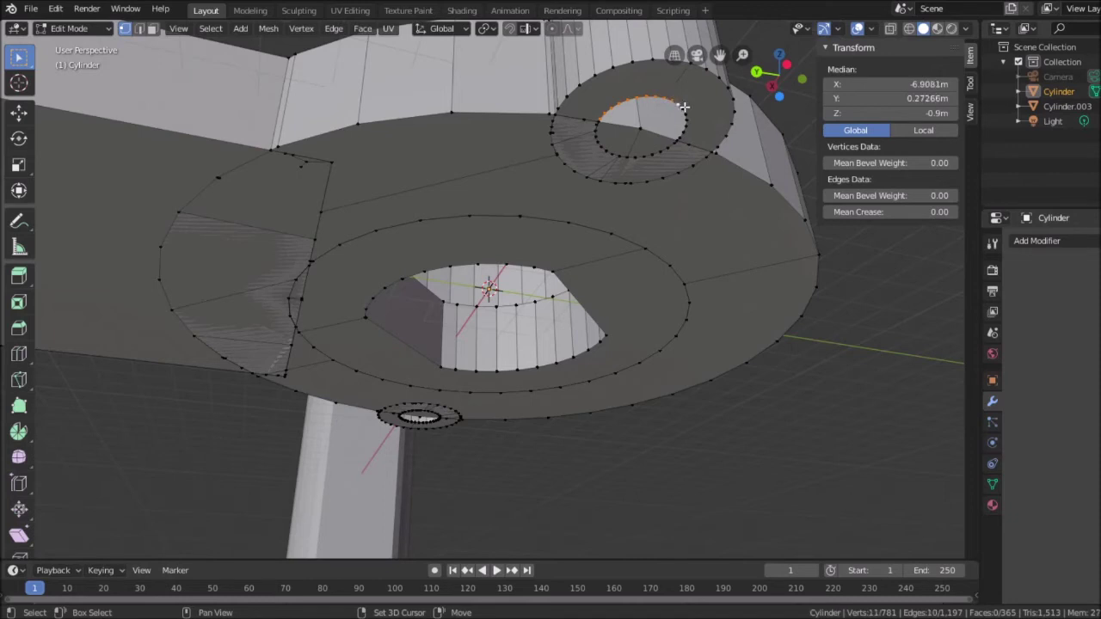
pyautogui.keyDown('shift'); pyautogui.click(684, 111); pyautogui.keyUp('shift')
pyautogui.keyDown('shift'); pyautogui.click(685, 118); pyautogui.keyUp('shift')
pyautogui.keyDown('shift'); pyautogui.click(686, 124); pyautogui.keyUp('shift')
pyautogui.keyDown('shift'); pyautogui.click(685, 130); pyautogui.keyUp('shift')
pyautogui.keyDown('shift'); pyautogui.click(685, 133); pyautogui.keyUp('shift')
pyautogui.keyDown('shift'); pyautogui.click(681, 138); pyautogui.keyUp('shift')
# Add the remaining end vertices and the hole's centre vertex to the selection, and fill this outer half of the hole with a face.
pyautogui.scroll(1, 708, 119)
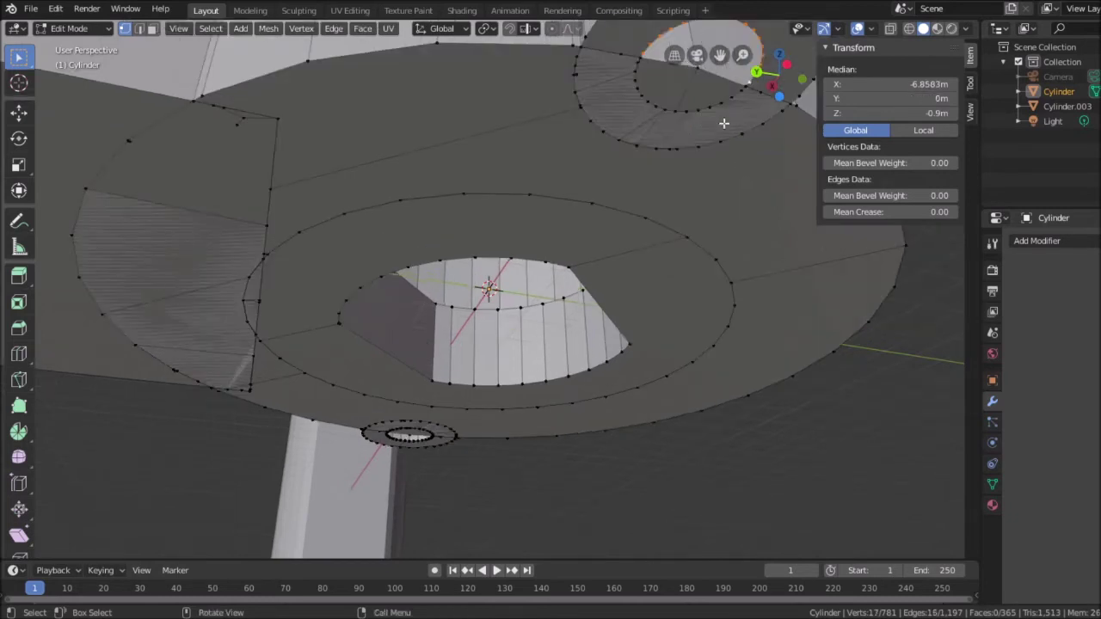
pyautogui.keyDown('shift'); pyautogui.click(744, 85); pyautogui.keyUp('shift')
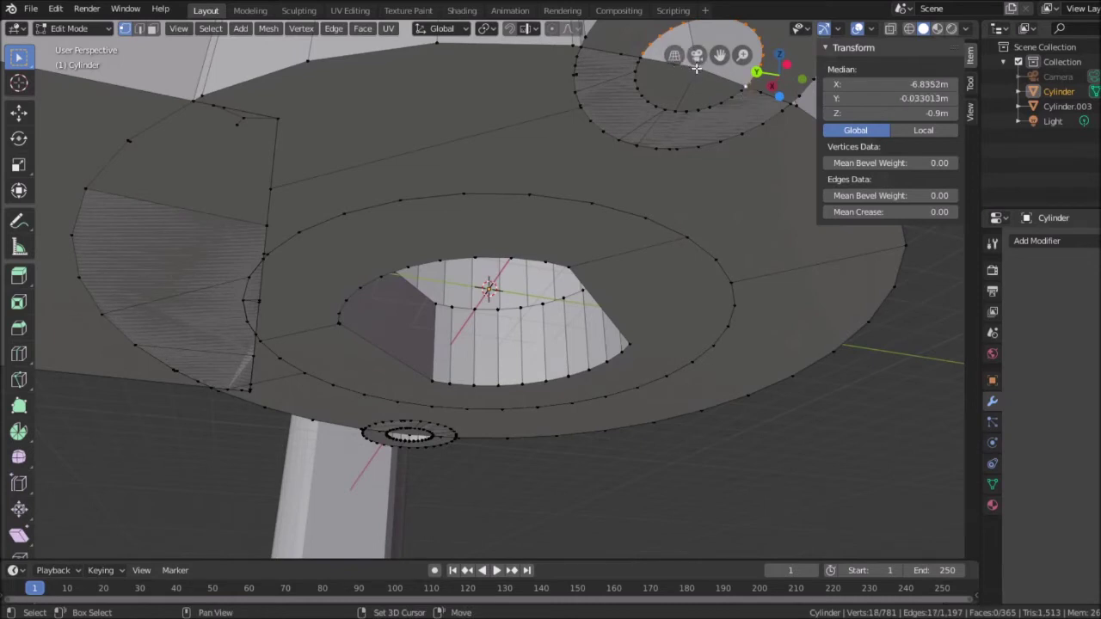
pyautogui.keyDown('shift'); pyautogui.click(697, 68); pyautogui.keyUp('shift')
pyautogui.keyDown('shift'); pyautogui.click(714, 95); pyautogui.keyUp('shift')
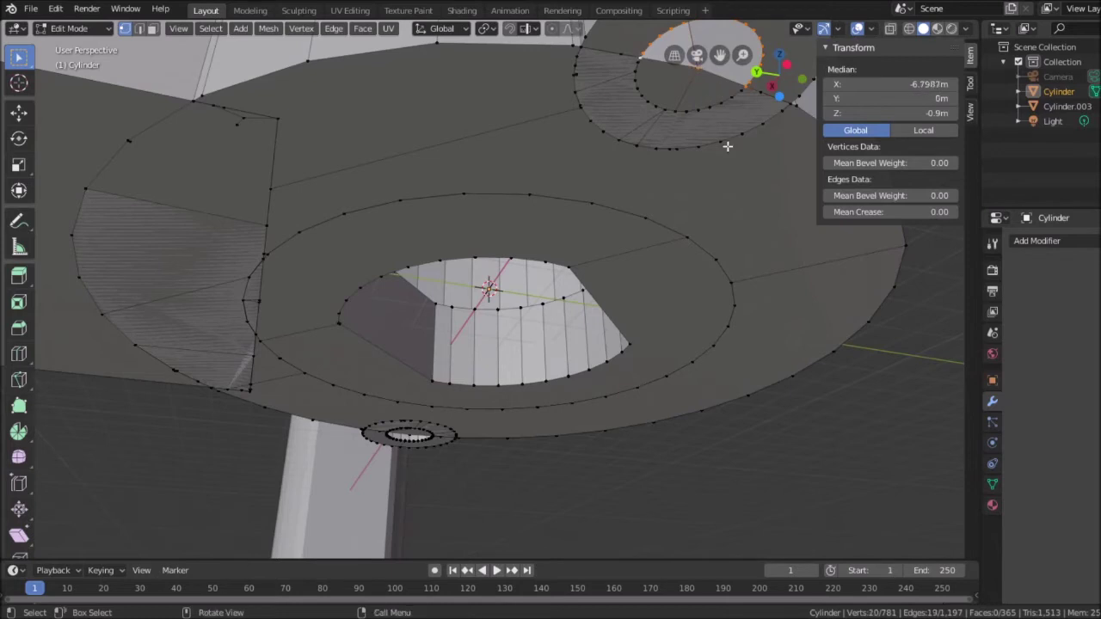
pyautogui.moveTo(728, 146); pyautogui.dragTo(728, 146, button='middle')
pyautogui.press('f')
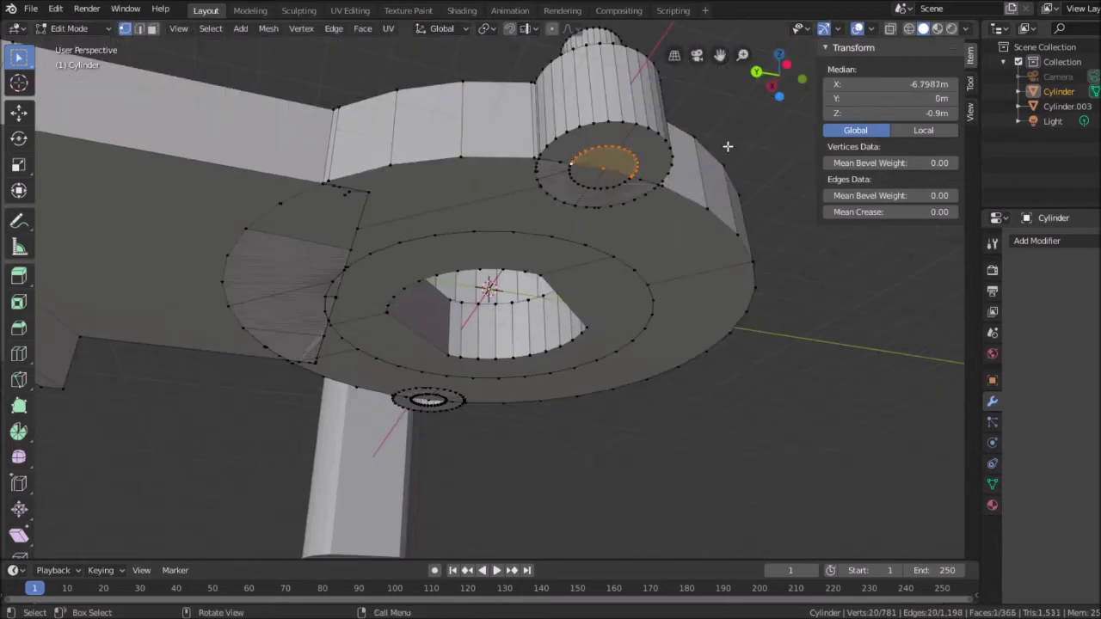
# Select the vertices along the outer half of the lower hole rim in the positive X side cylinder, including the centre vertex, and fill them with a face.
pyautogui.moveTo(500, 436); pyautogui.dragTo(455, 227, button='middle')
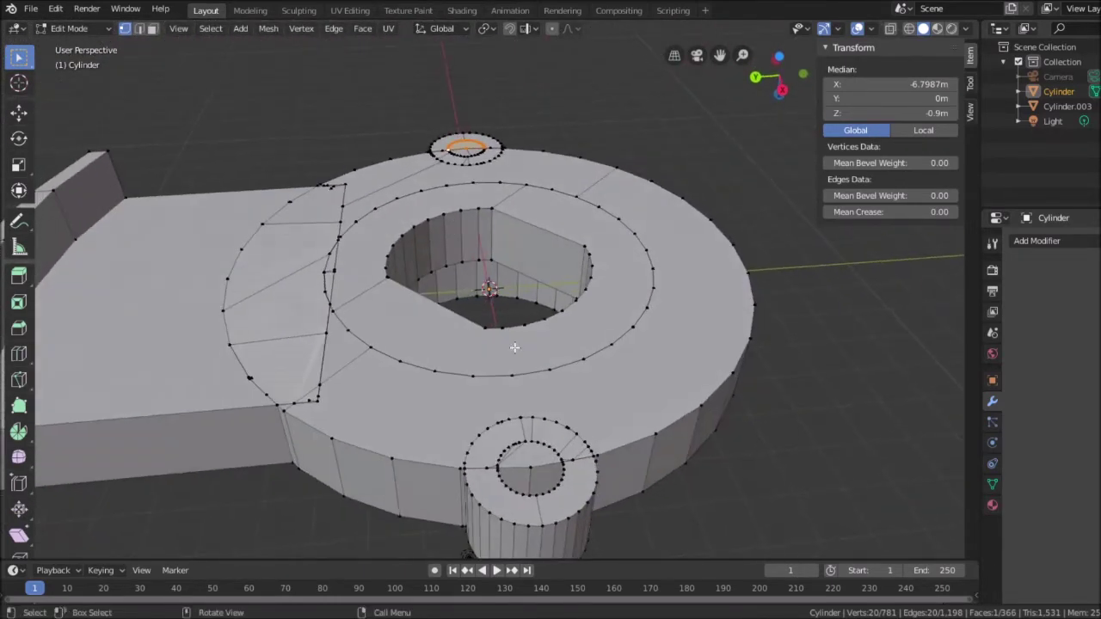
pyautogui.click(498, 467)
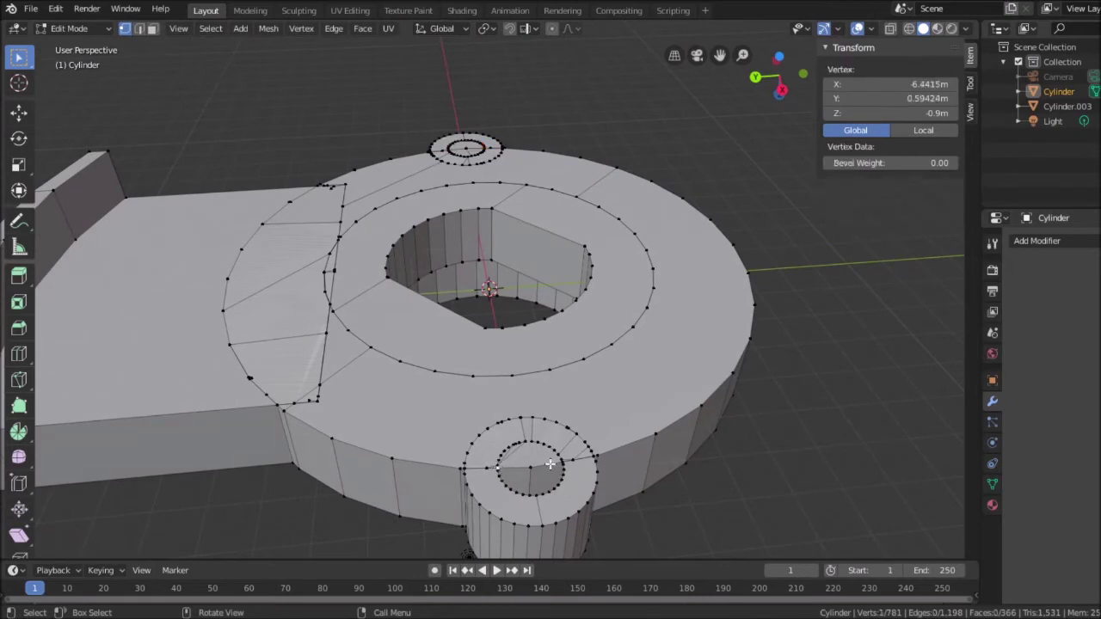
pyautogui.keyDown('shift'); pyautogui.click(533, 467); pyautogui.keyUp('shift')
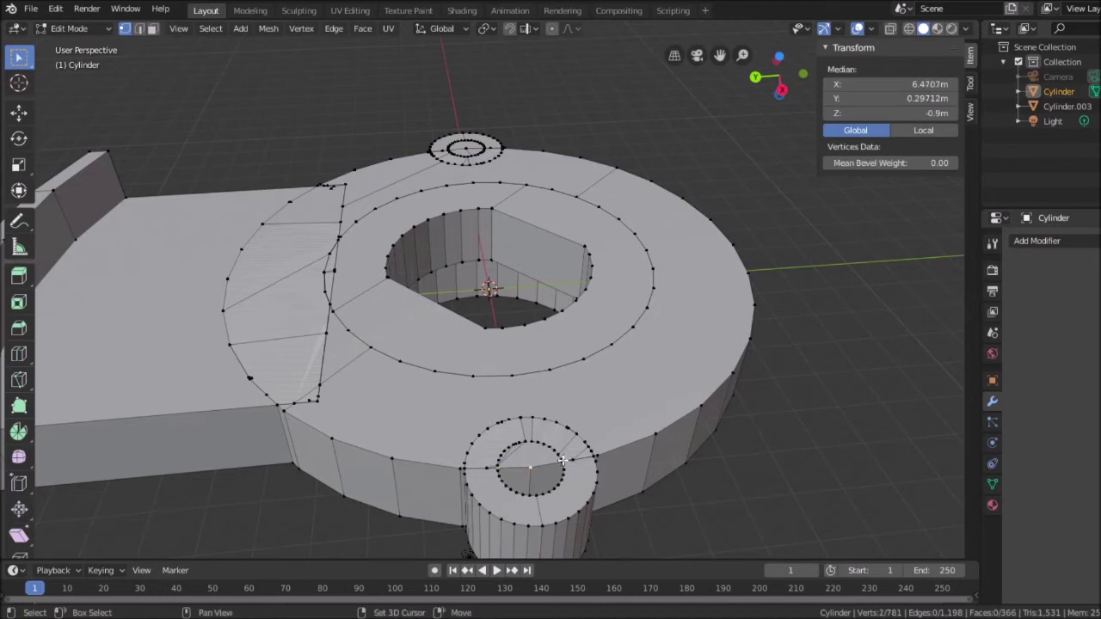
pyautogui.keyDown('ctrl'); pyautogui.click(564, 460); pyautogui.keyUp('ctrl')
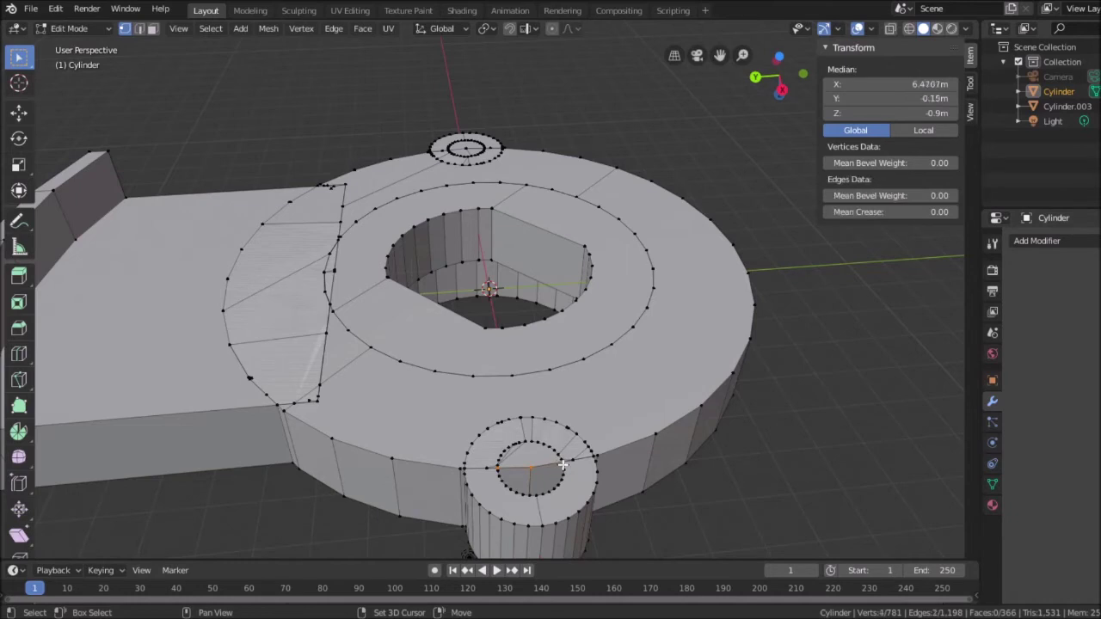
pyautogui.keyDown('ctrl'); pyautogui.click(563, 469); pyautogui.keyUp('ctrl')
pyautogui.keyDown('ctrl'); pyautogui.click(561, 477); pyautogui.keyUp('ctrl')
pyautogui.keyDown('ctrl'); pyautogui.click(561, 483); pyautogui.keyUp('ctrl')
pyautogui.keyDown('ctrl'); pyautogui.click(555, 487); pyautogui.keyUp('ctrl')
pyautogui.keyDown('ctrl'); pyautogui.click(550, 492); pyautogui.keyUp('ctrl')
pyautogui.keyDown('ctrl'); pyautogui.click(549, 490); pyautogui.keyUp('ctrl')
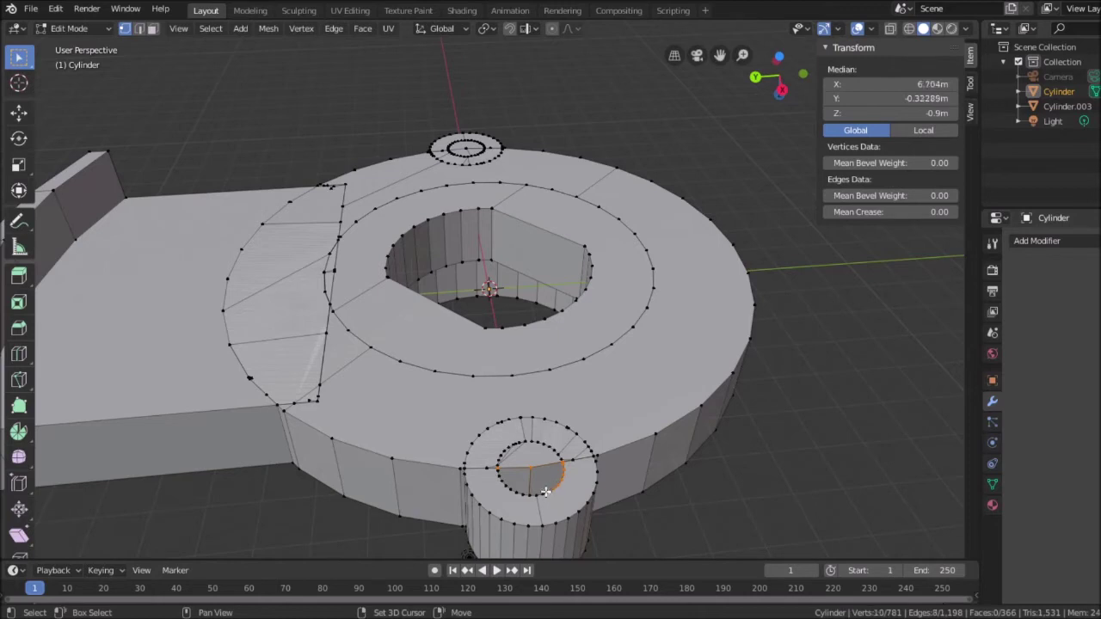
pyautogui.keyDown('ctrl'); pyautogui.click(543, 495); pyautogui.keyUp('ctrl')
pyautogui.keyDown('ctrl'); pyautogui.click(531, 493); pyautogui.keyUp('ctrl')
pyautogui.keyDown('ctrl'); pyautogui.click(528, 495); pyautogui.keyUp('ctrl')
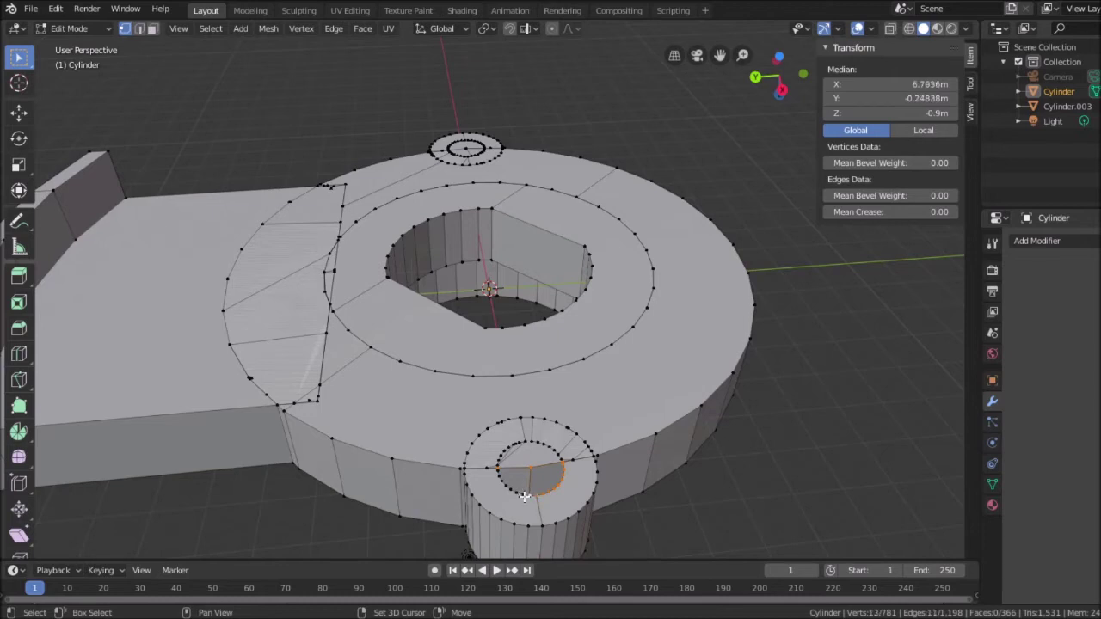
pyautogui.keyDown('ctrl'); pyautogui.click(523, 492); pyautogui.keyUp('ctrl')
pyautogui.keyDown('ctrl'); pyautogui.click(516, 492); pyautogui.keyUp('ctrl')
pyautogui.keyDown('ctrl'); pyautogui.click(510, 486); pyautogui.keyUp('ctrl')
pyautogui.keyDown('ctrl'); pyautogui.click(506, 484); pyautogui.keyUp('ctrl')
pyautogui.keyDown('ctrl'); pyautogui.click(502, 481); pyautogui.keyUp('ctrl')
pyautogui.keyDown('ctrl'); pyautogui.click(499, 471); pyautogui.keyUp('ctrl')
pyautogui.keyDown('ctrl'); pyautogui.click(498, 470); pyautogui.keyUp('ctrl')
pyautogui.keyDown('shift'); pyautogui.click(498, 471); pyautogui.keyUp('shift')
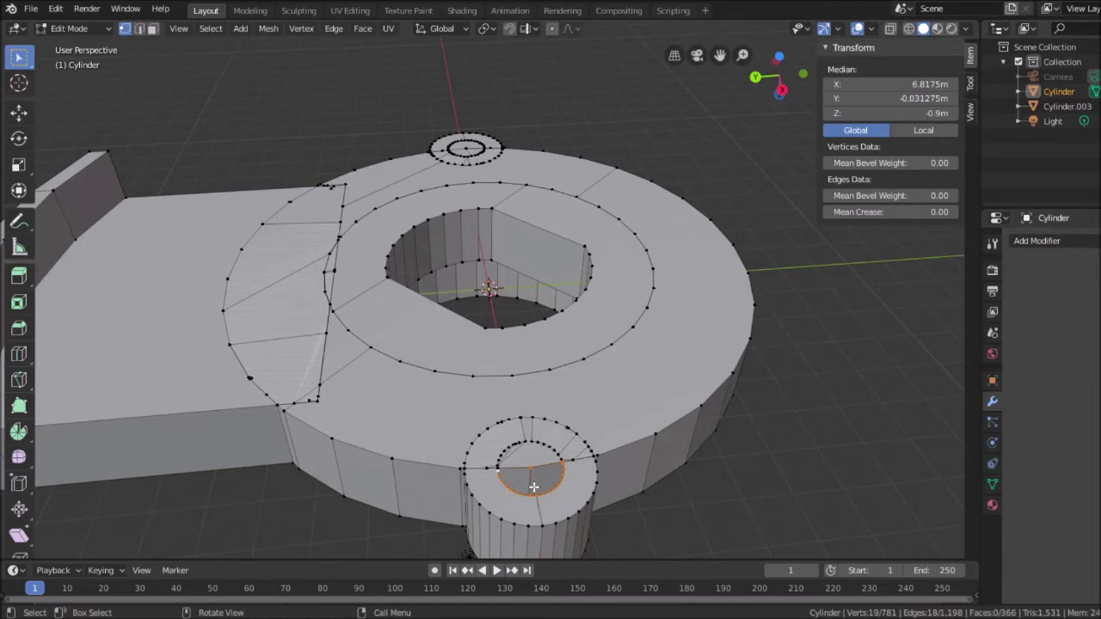
pyautogui.press('f')
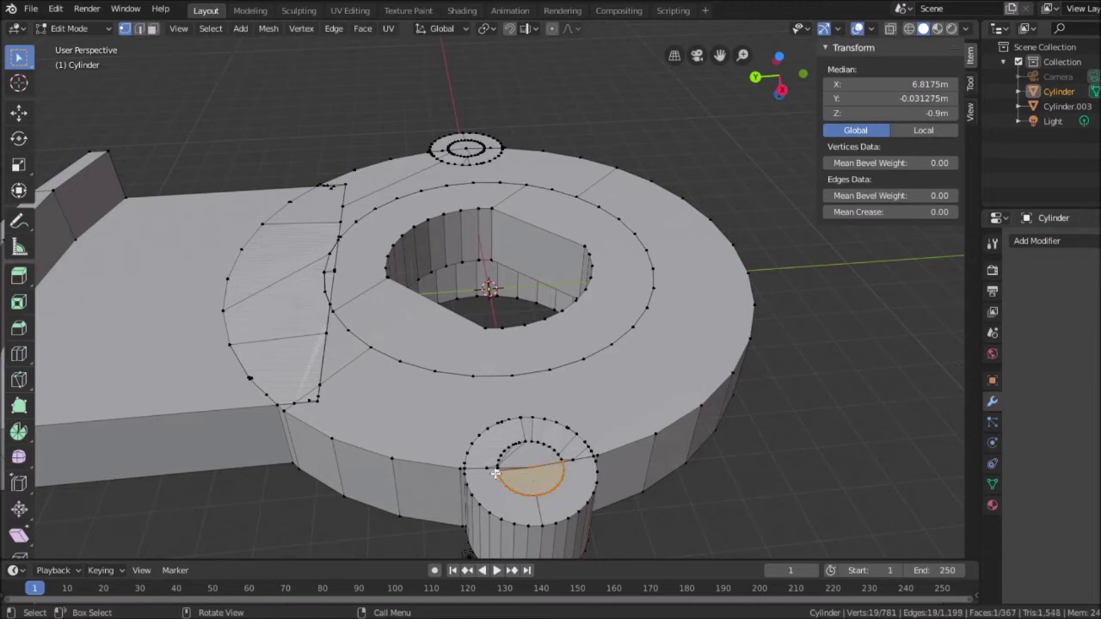
# Fill the narrow remaining gap beside the centre vertex of the positive X hole with a three-vertex face.
pyautogui.scroll(2, 496, 475)
pyautogui.click(543, 524)
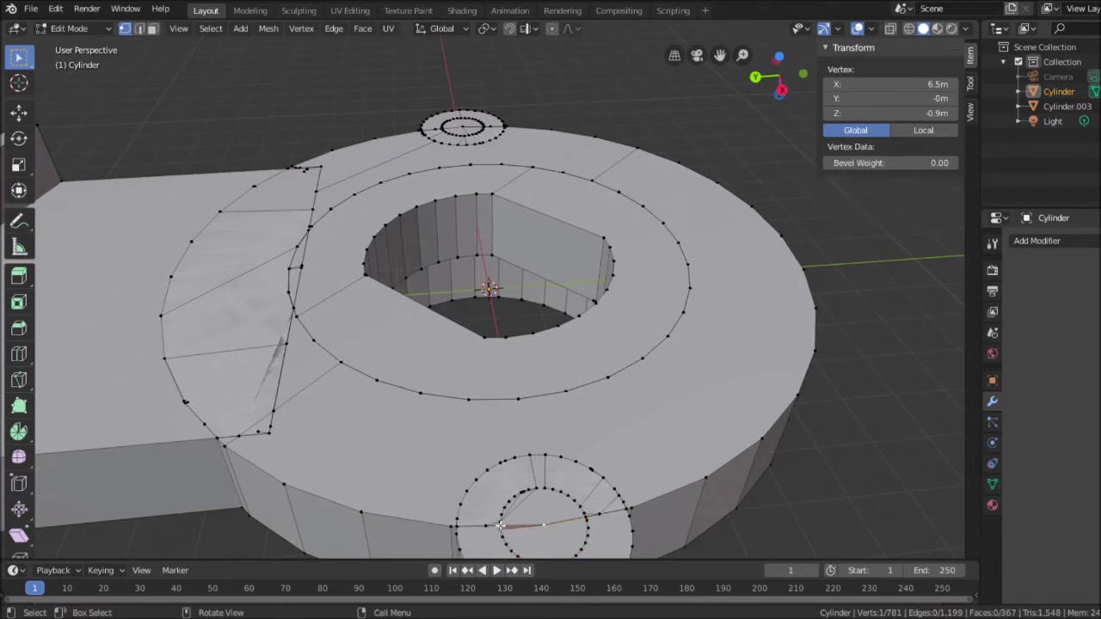
pyautogui.keyDown('shift'); pyautogui.click(500, 526); pyautogui.keyUp('shift')
pyautogui.keyDown('shift'); pyautogui.click(620, 495); pyautogui.keyUp('shift')
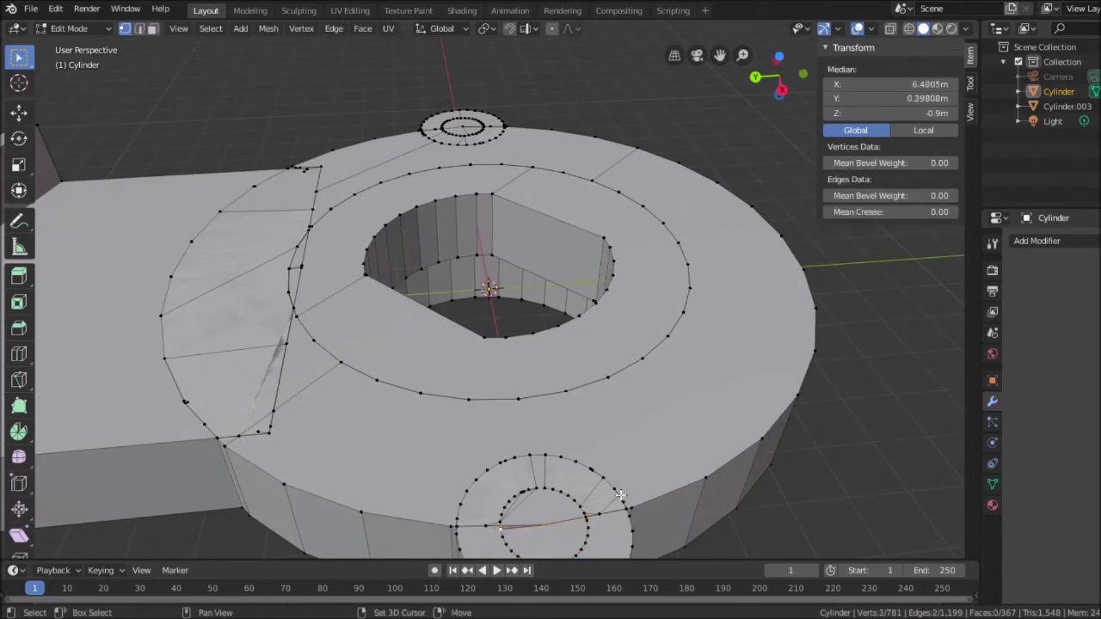
pyautogui.press('f')
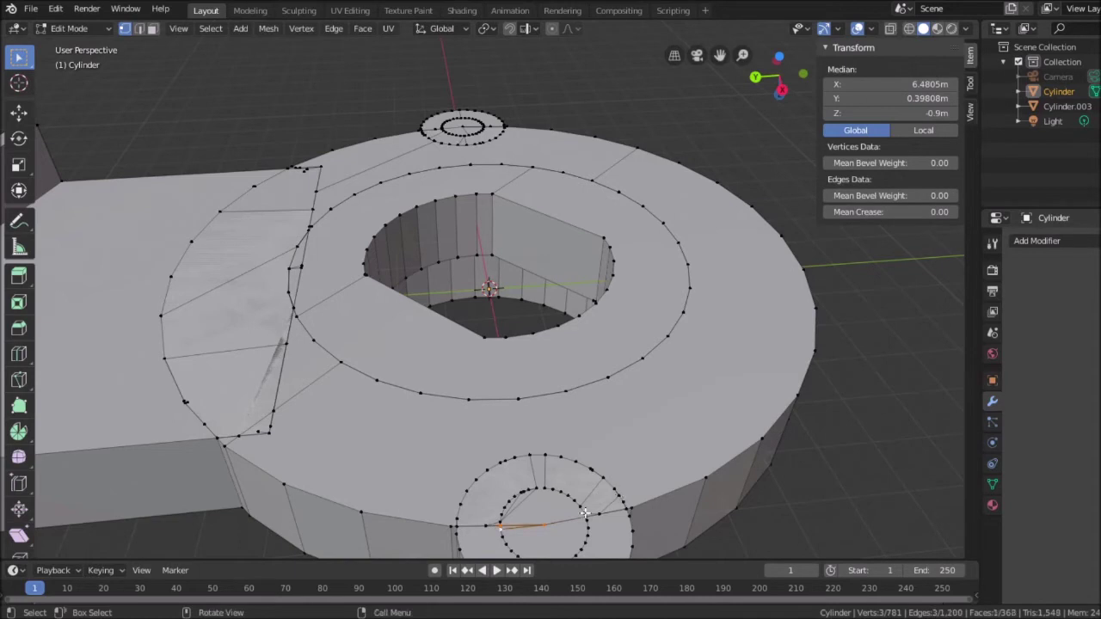
pyautogui.scroll(2, 571, 521)
pyautogui.scroll(-4, 571, 520)
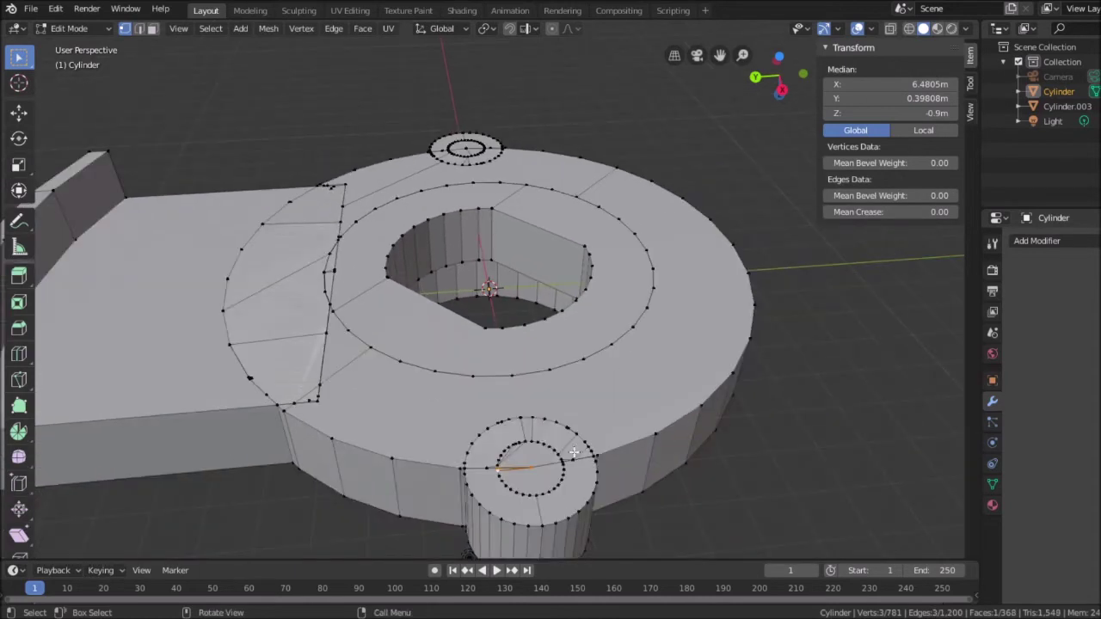
pyautogui.click(734, 454)
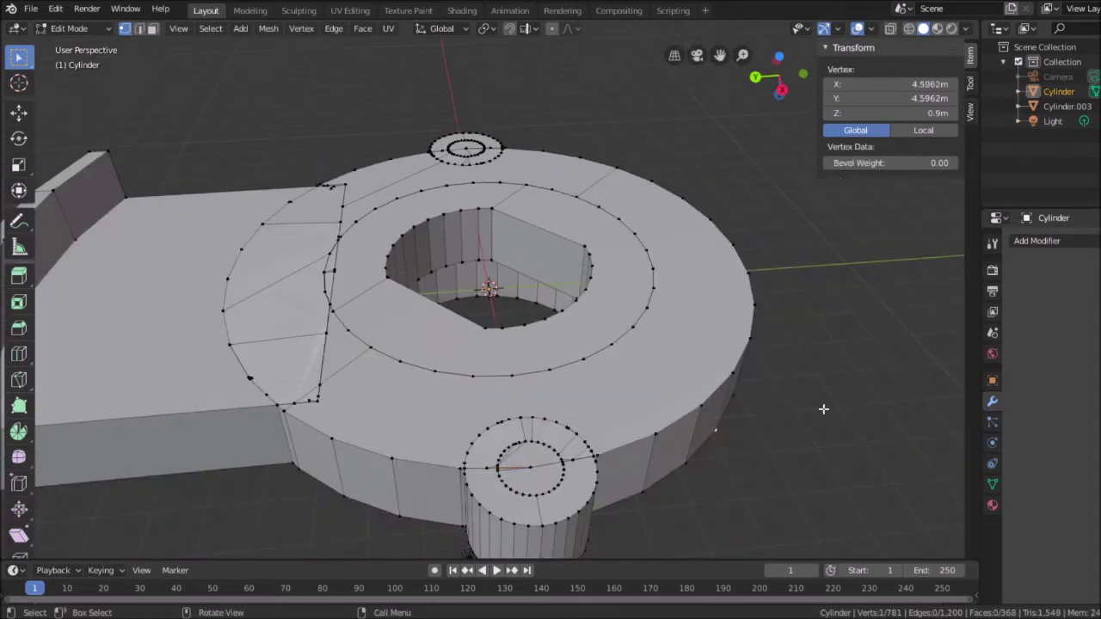
# Clear the vertex selection, return the ring part to Object Mode and save the file.
pyautogui.moveTo(823, 408); pyautogui.dragTo(792, 405, button='middle')
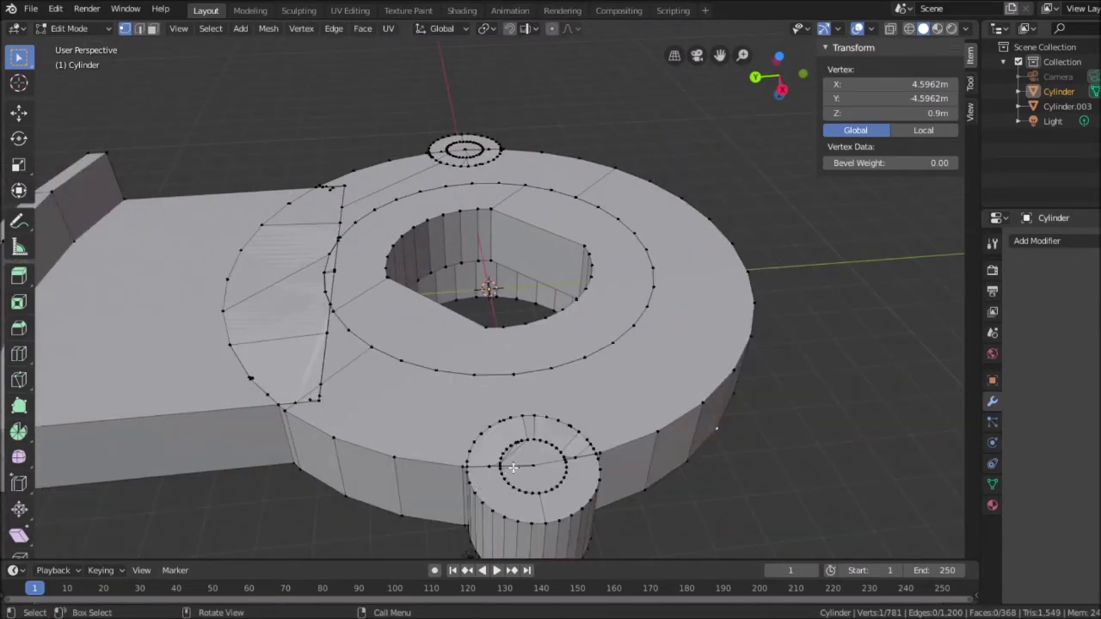
pyautogui.moveTo(845, 308); pyautogui.dragTo(51, 39, button='middle')
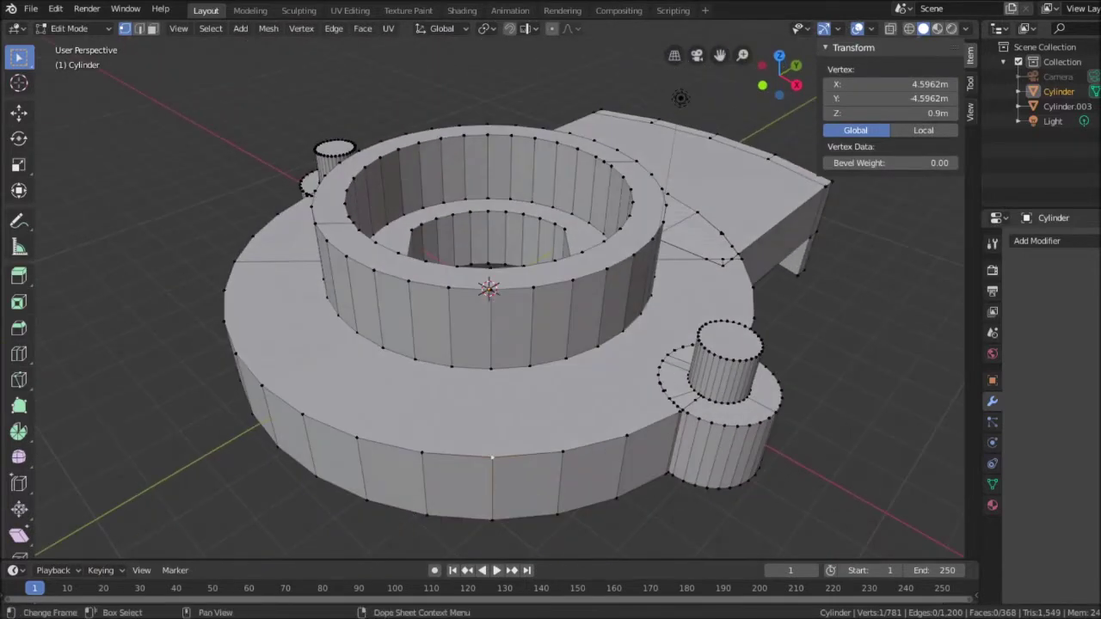
pyautogui.moveTo(575, 373)
pyautogui.mouseDown(button='middle')
pyautogui.moveTo(576, 363)
pyautogui.moveTo(585, 376)
pyautogui.mouseUp(button='middle')
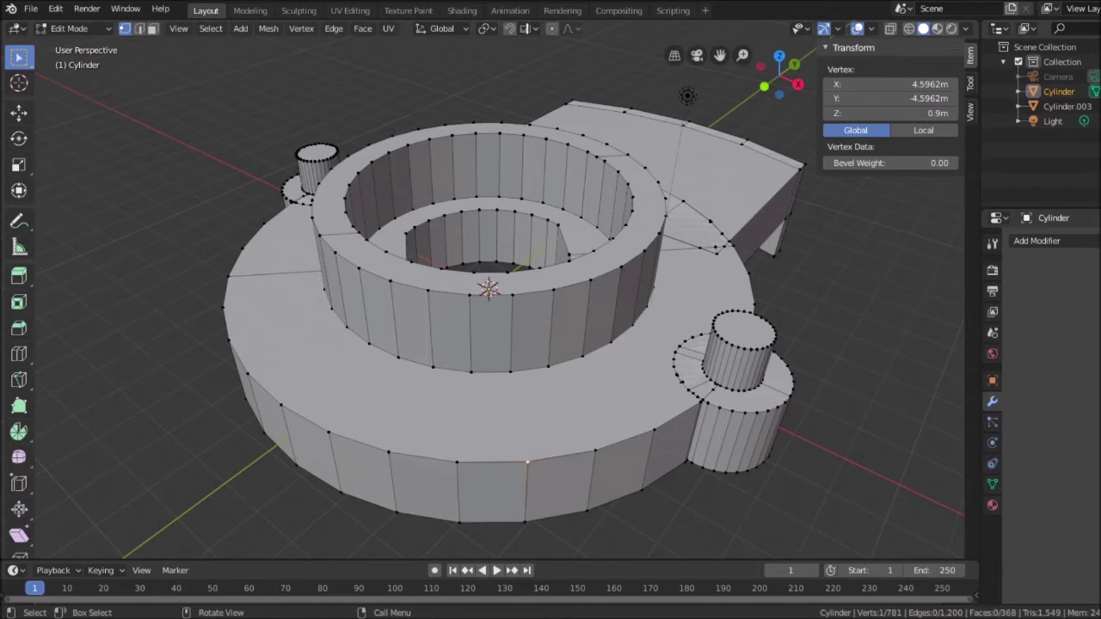
pyautogui.scroll(-4, 489, 288)
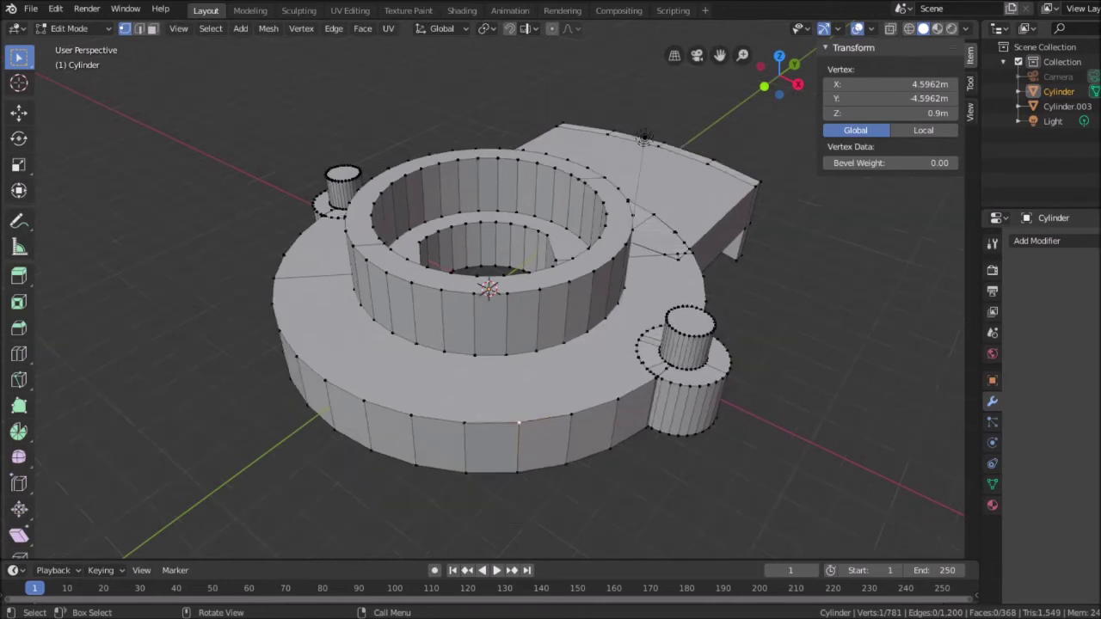
pyautogui.click(704, 294)
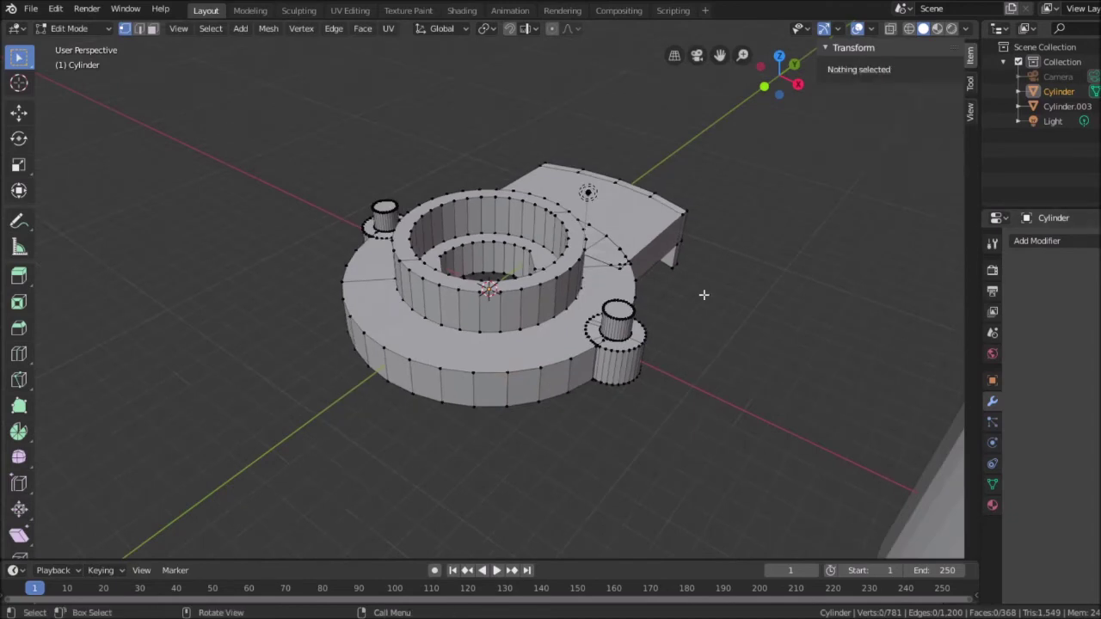
pyautogui.press('Tab')
pyautogui.moveTo(763, 292)
pyautogui.mouseDown(button='middle')
pyautogui.moveTo(699, 327)
pyautogui.moveTo(745, 99)
pyautogui.moveTo(781, 31)
pyautogui.moveTo(748, 554)
pyautogui.moveTo(664, 526)
pyautogui.moveTo(676, 467)
pyautogui.moveTo(656, 536)
pyautogui.moveTo(637, 128)
pyautogui.moveTo(620, 243)
pyautogui.moveTo(565, 255)
pyautogui.moveTo(735, 297)
pyautogui.moveTo(760, 282)
pyautogui.moveTo(690, 308)
pyautogui.moveTo(655, 260)
pyautogui.moveTo(772, 277)
pyautogui.moveTo(763, 295)
pyautogui.moveTo(809, 292)
pyautogui.moveTo(812, 304)
pyautogui.moveTo(774, 284)
pyautogui.mouseUp(button='middle')
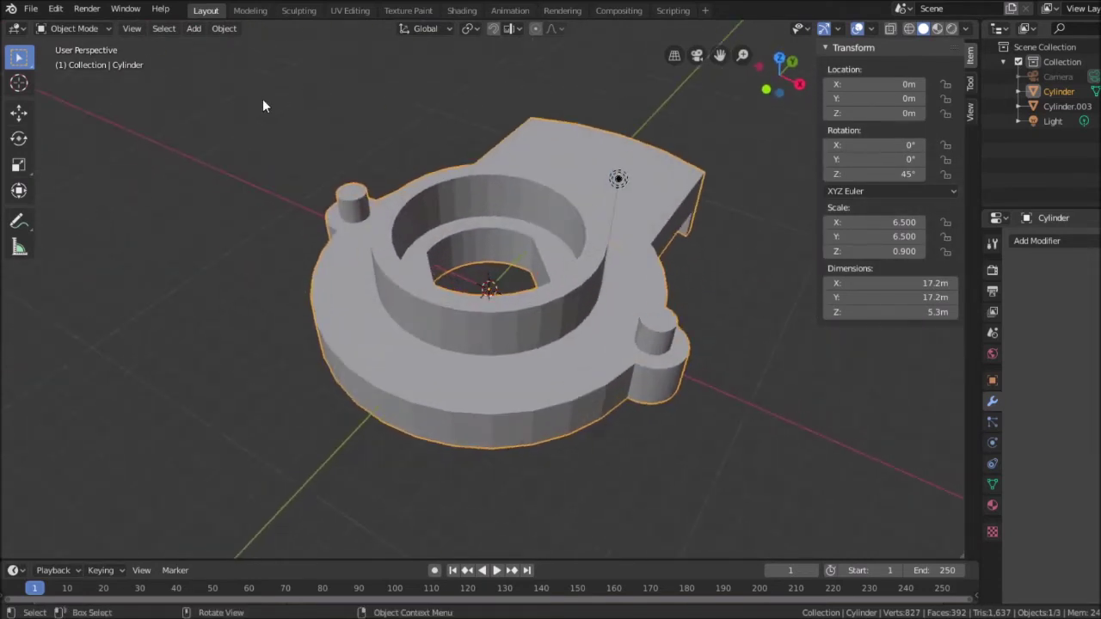
pyautogui.click(29, 10)
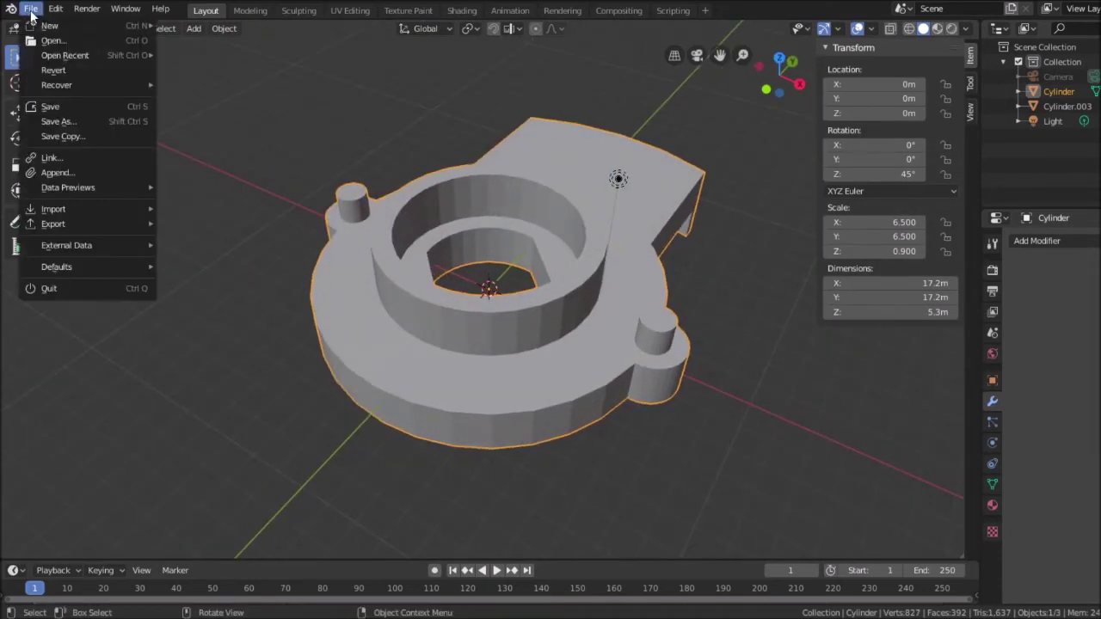
pyautogui.click(52, 104)
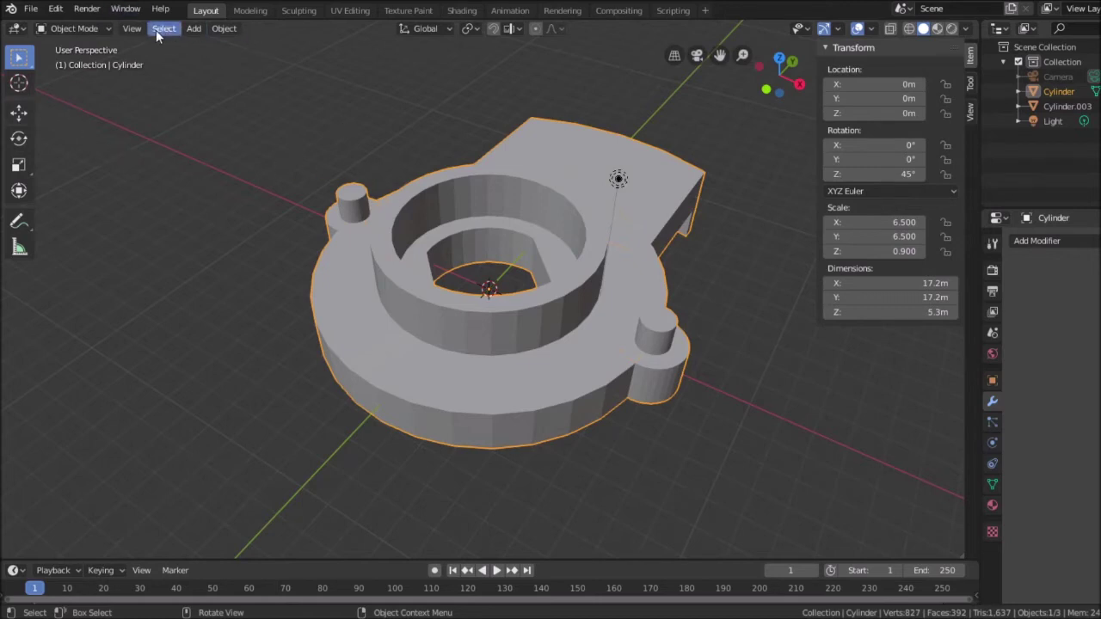
# Add a mesh cylinder and set its X and Y dimensions to 2.3 m.
pyautogui.click(195, 29)
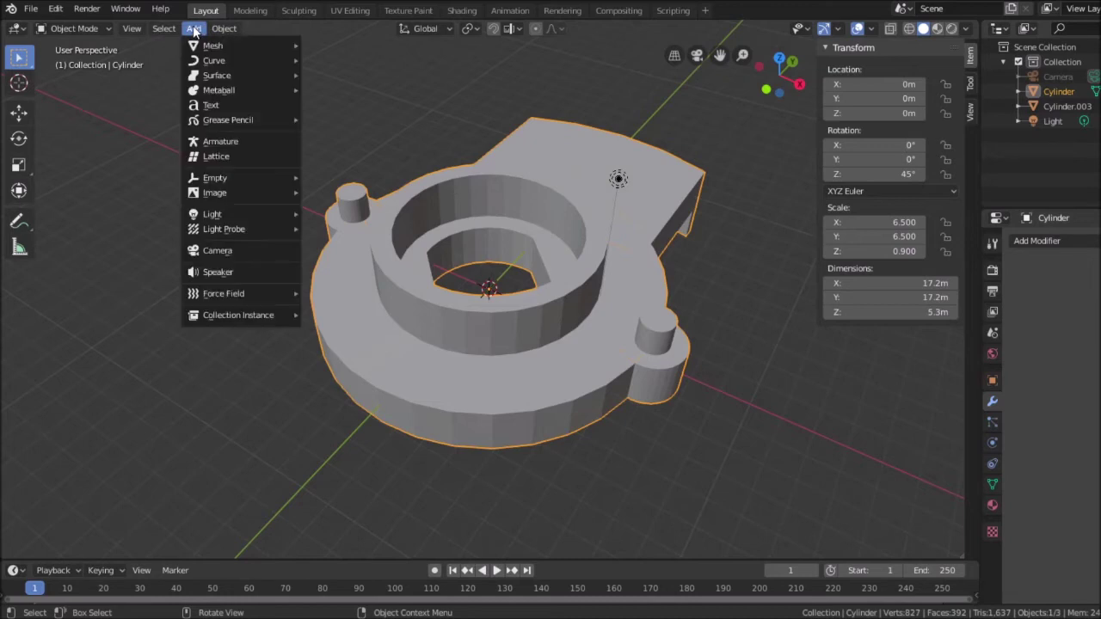
pyautogui.moveTo(215, 46)
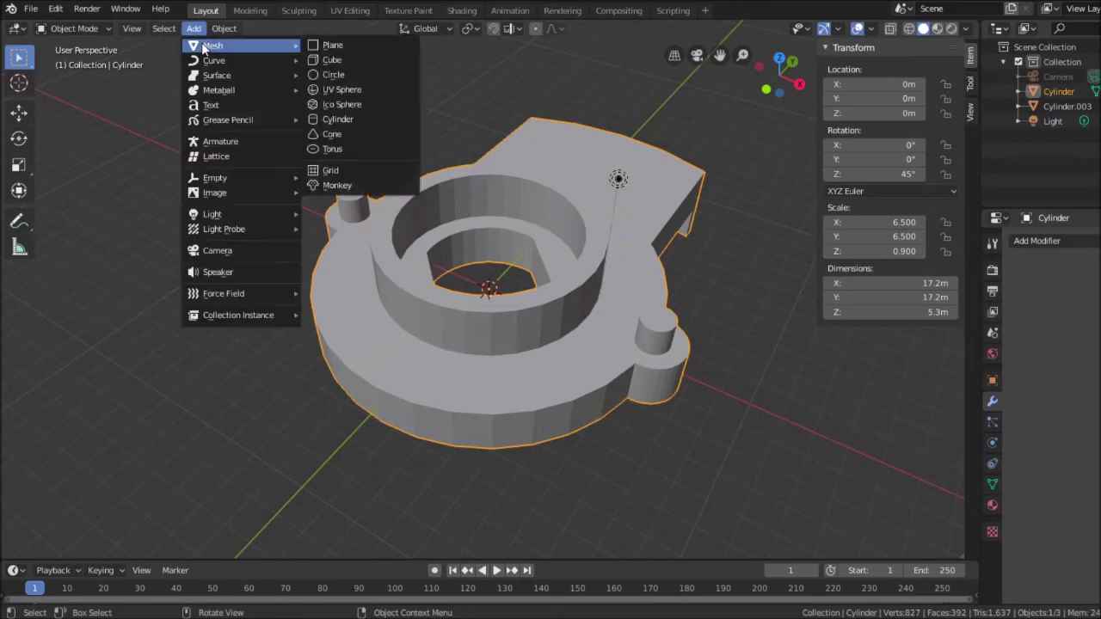
pyautogui.click(343, 123)
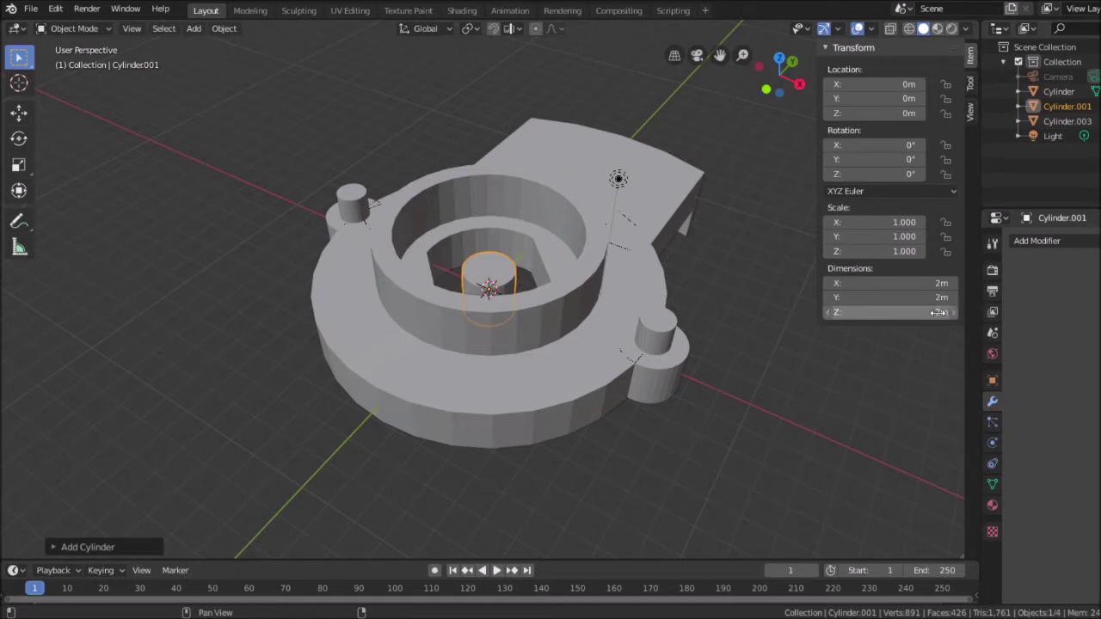
pyautogui.click(932, 283)
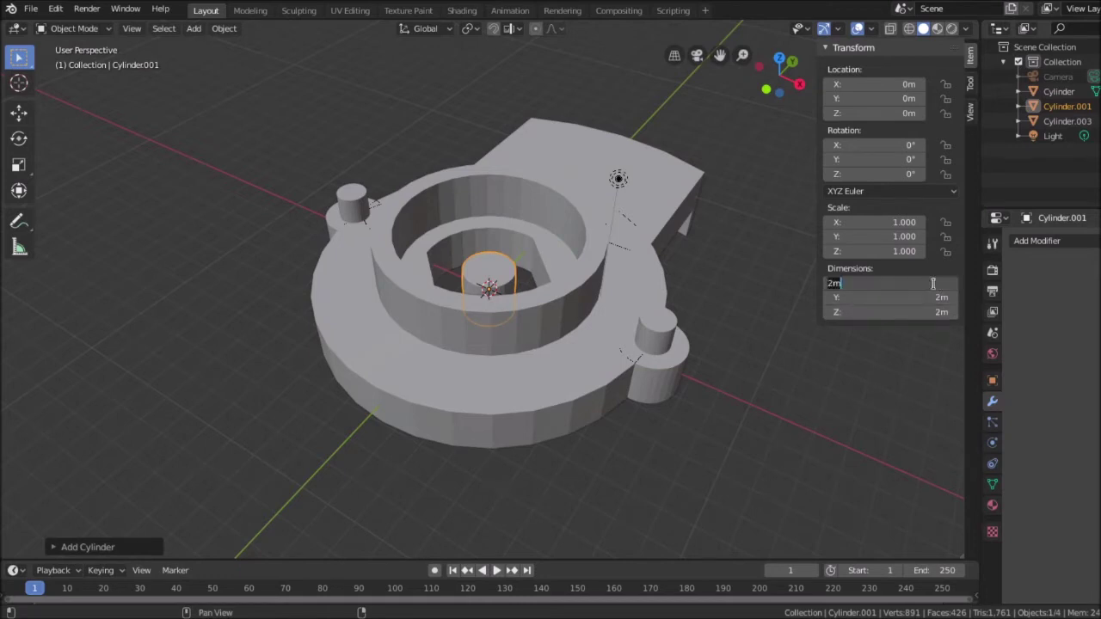
pyautogui.write('2.3')
pyautogui.press('Tab')
pyautogui.write('2.3')
pyautogui.press('Tab')
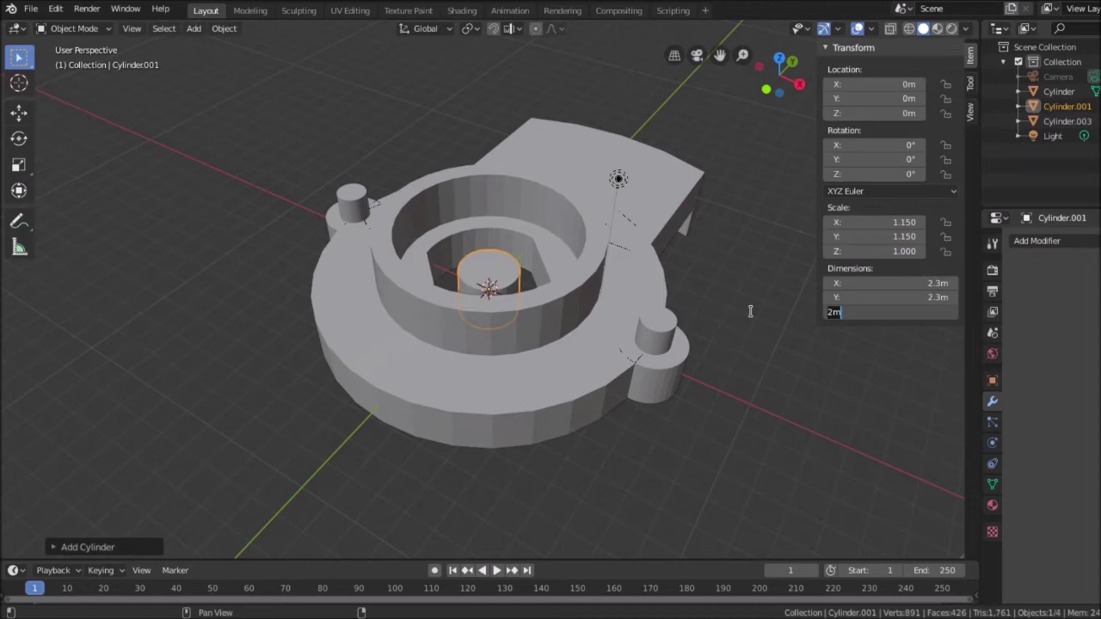
pyautogui.press('Return')
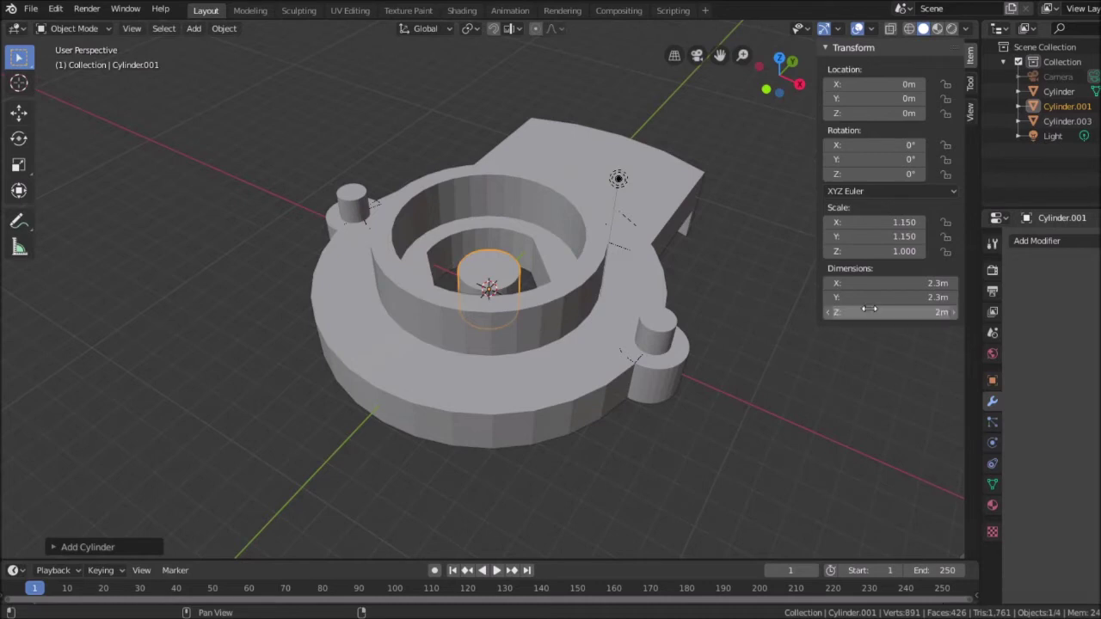
# Set the new cylinder's Z dimension to 2.1 m.
pyautogui.moveTo(733, 365); pyautogui.dragTo(759, 314, button='middle')
pyautogui.click(916, 312)
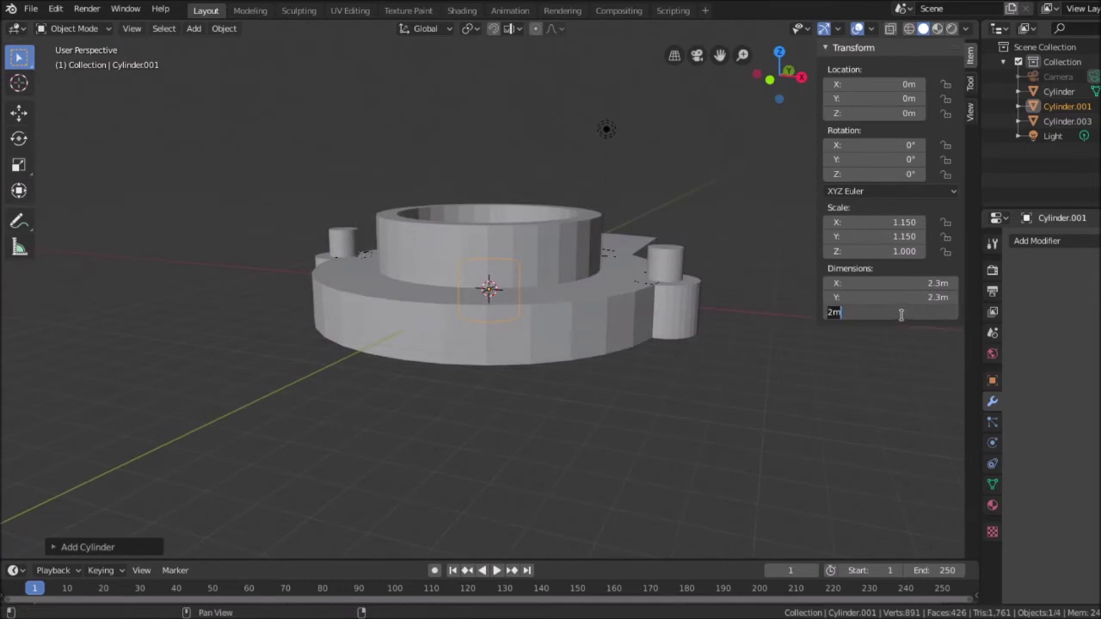
pyautogui.write('2.1')
pyautogui.press('Return')
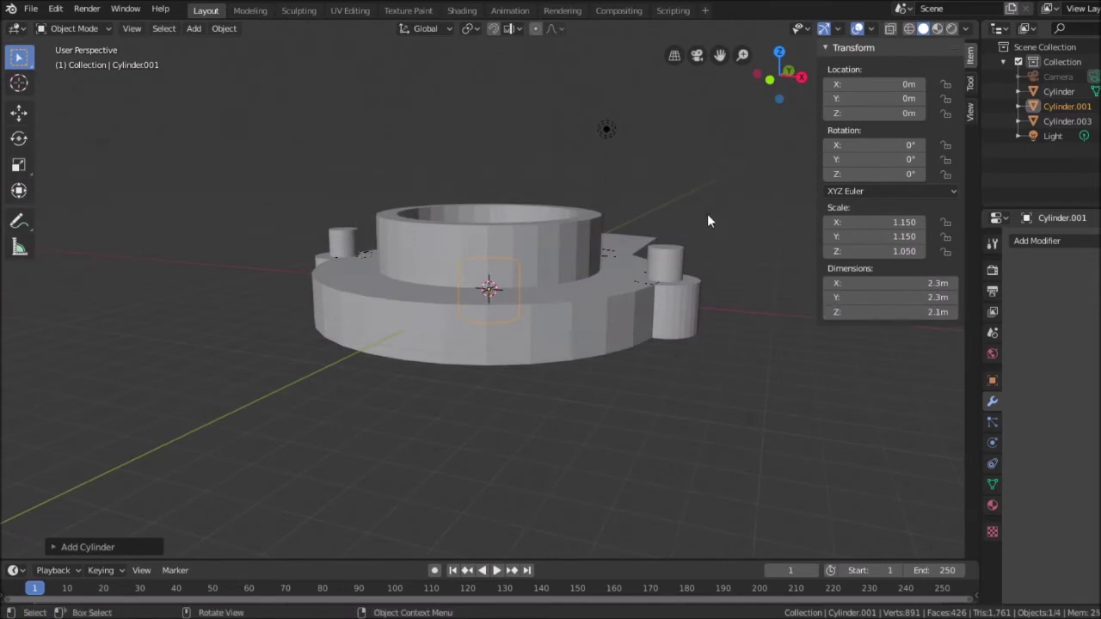
# In top wireframe view, move the new cylinder to about X 4.71 m, Y -2.4 m, between the raised ring and the outer rim.
pyautogui.click(779, 52)
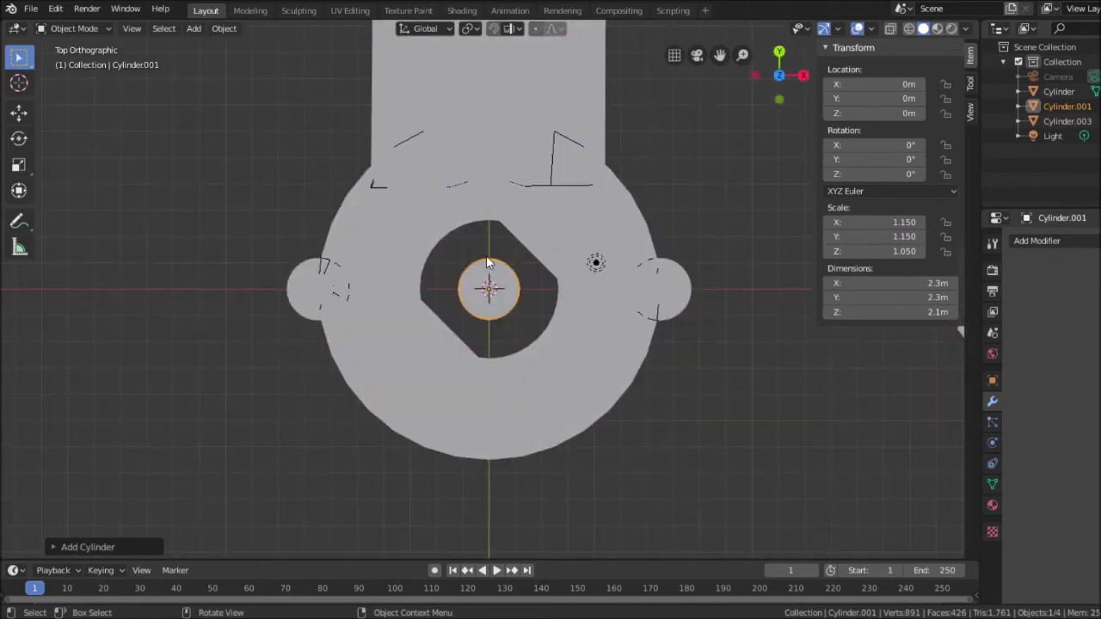
pyautogui.click(909, 29)
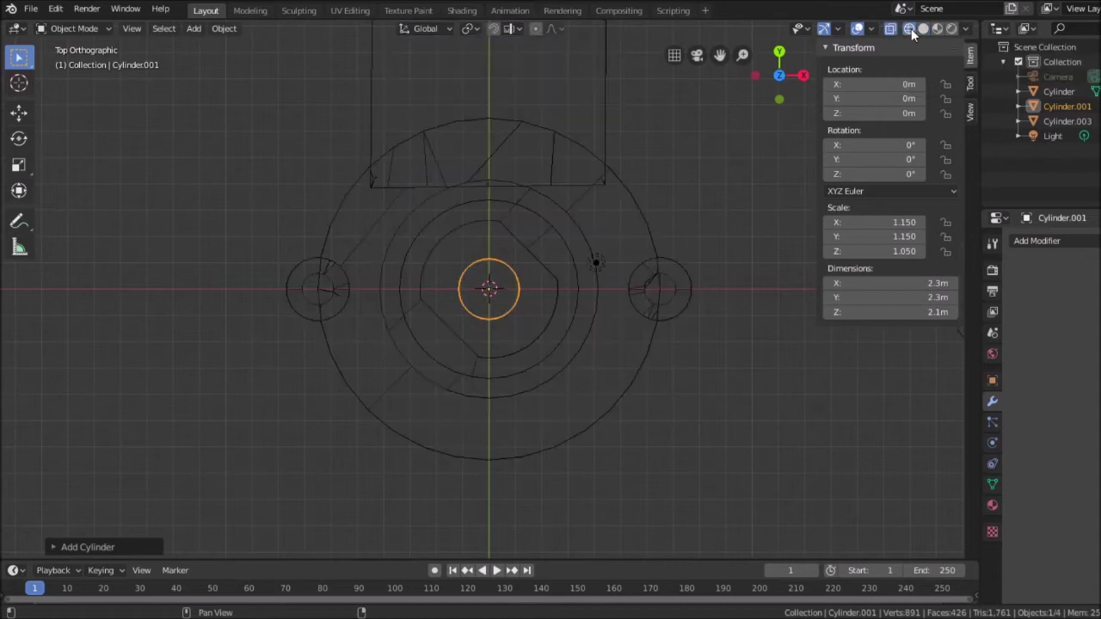
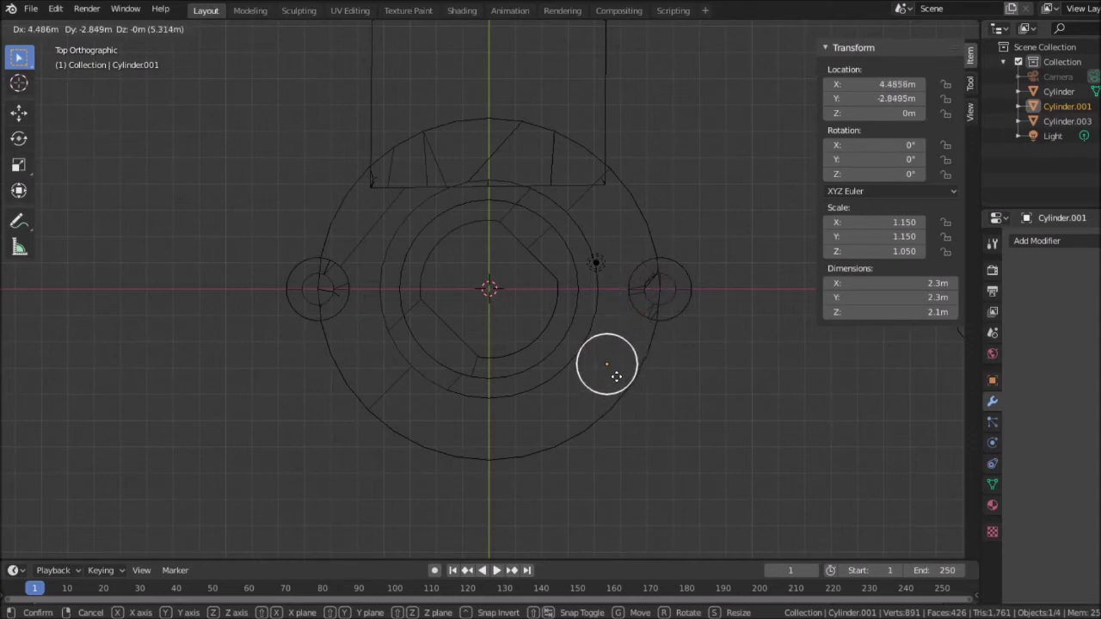
pyautogui.click(616, 377)
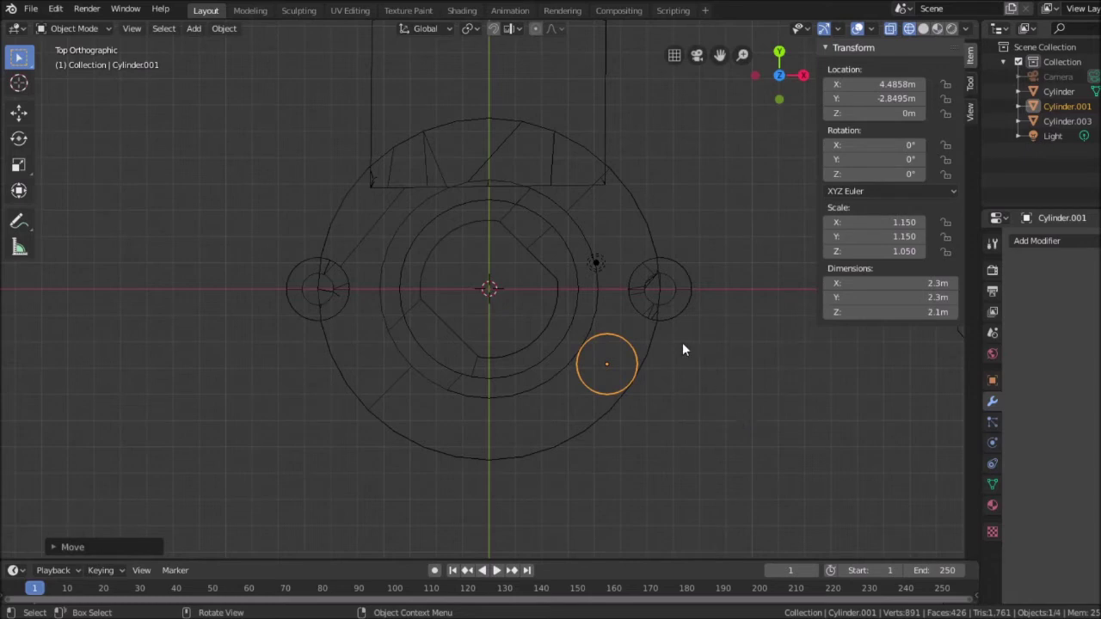
pyautogui.press('g')
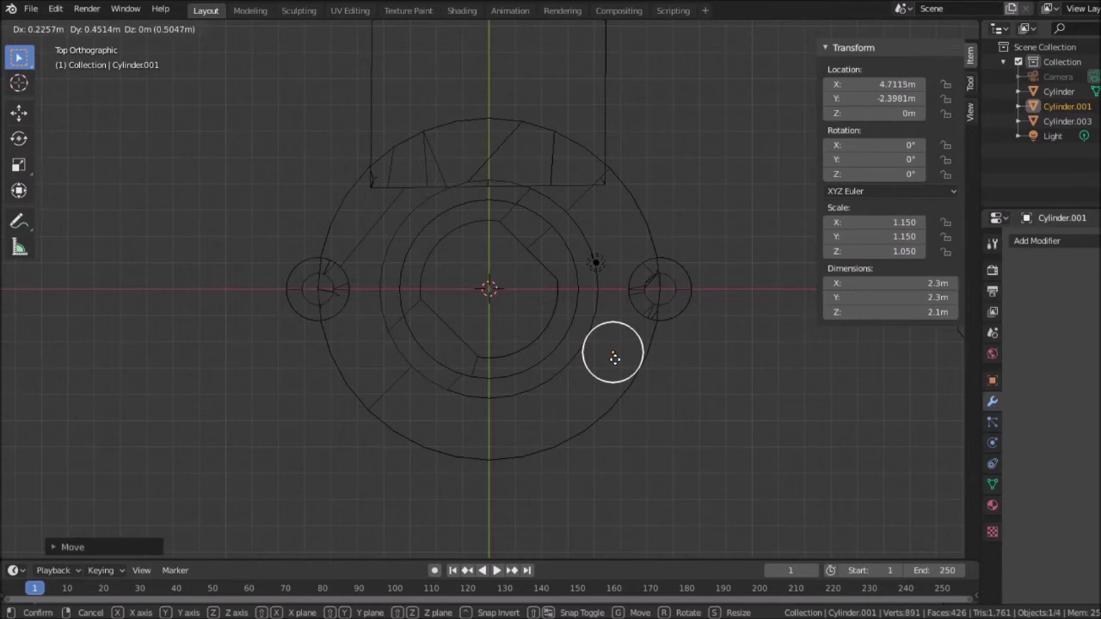
pyautogui.click(614, 358)
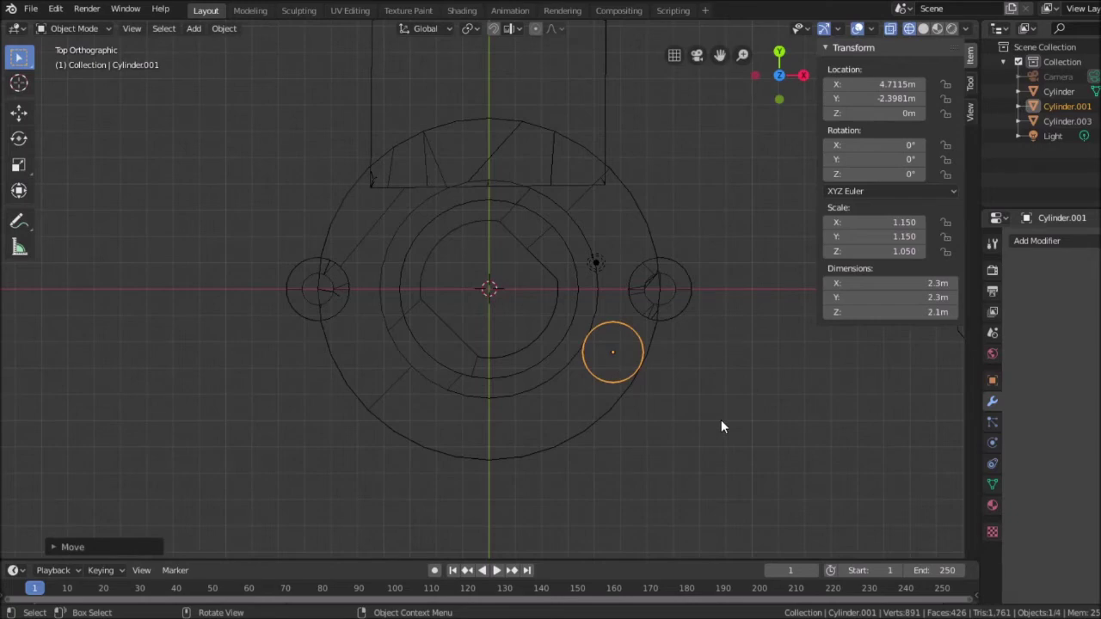
# In an orthographic side view, lower the new cylinder to Z -1.9 m so its top slightly overlaps the ring's underside.
pyautogui.moveTo(722, 422); pyautogui.dragTo(672, 277, button='middle')
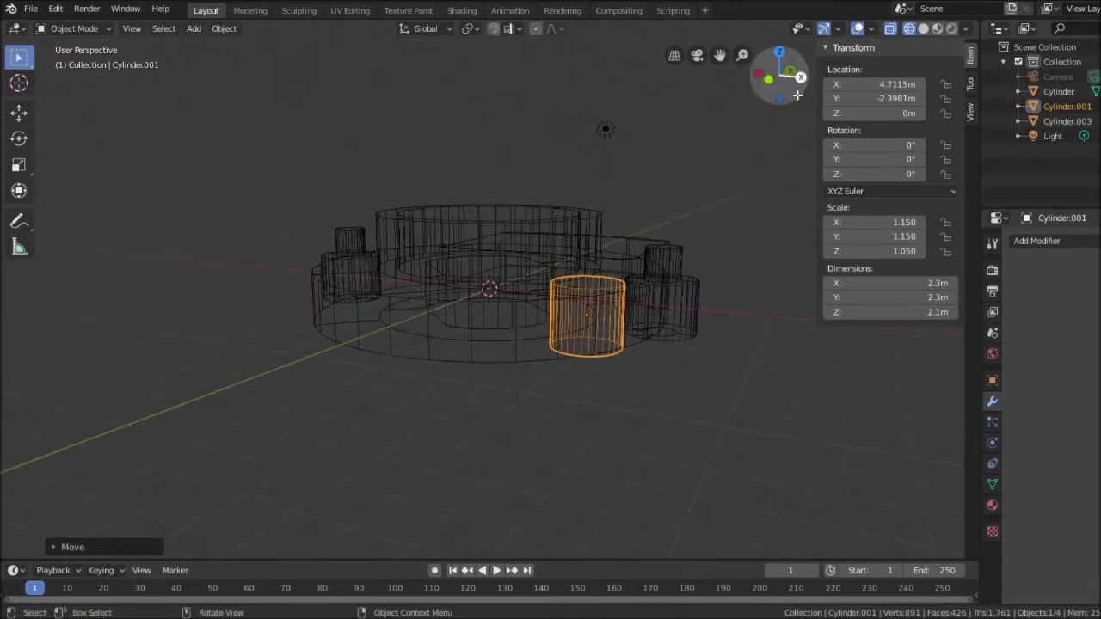
pyautogui.click(790, 69)
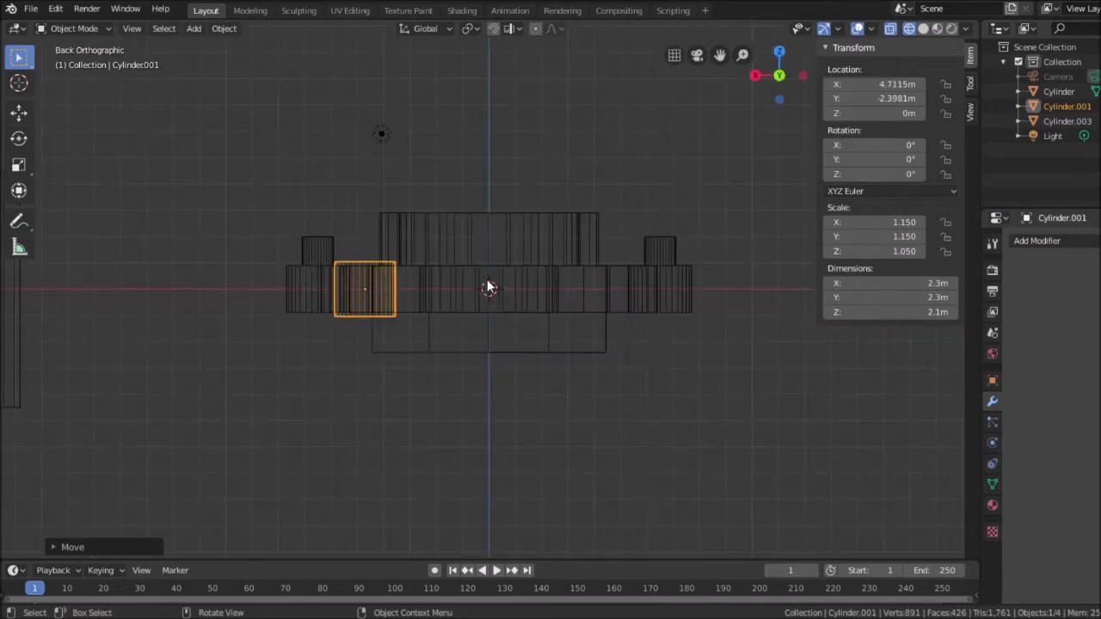
pyautogui.scroll(4, 344, 290)
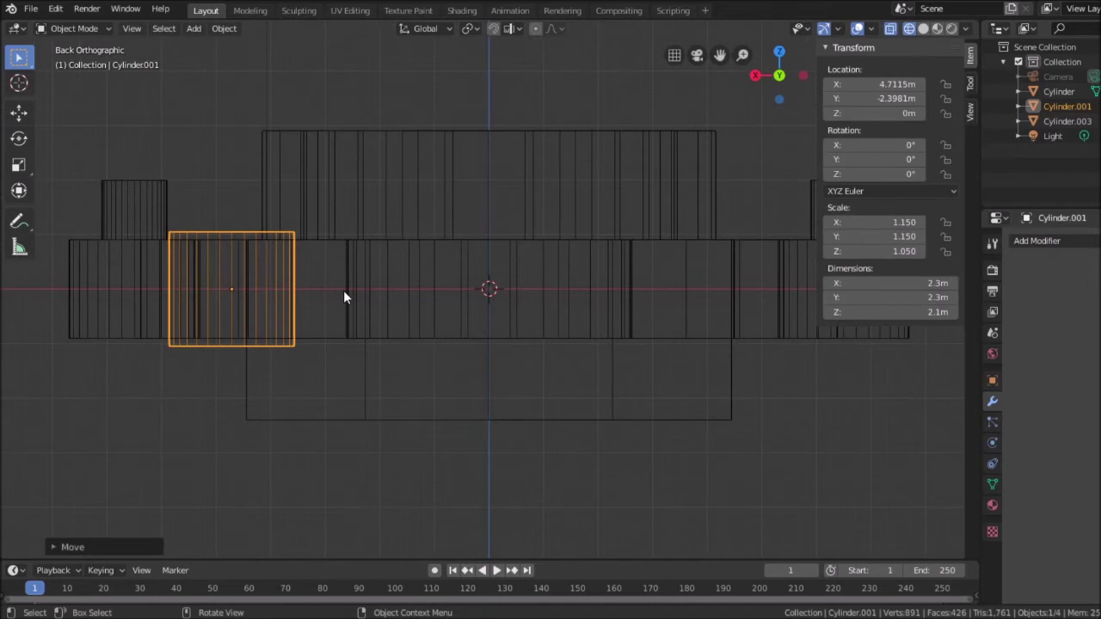
pyautogui.press('g')
pyautogui.press('z')
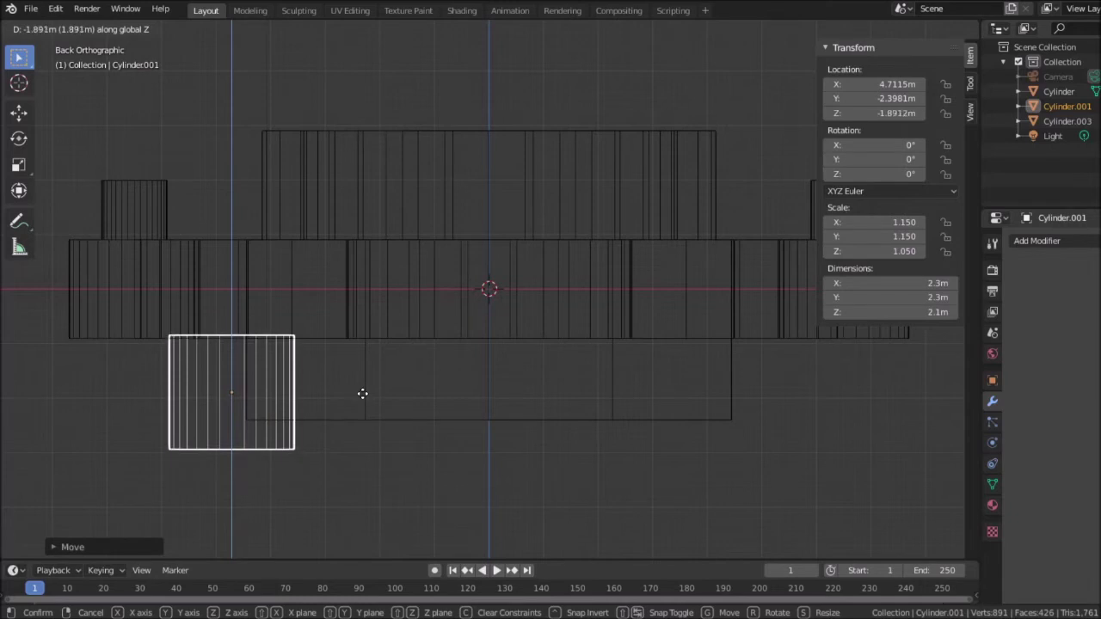
pyautogui.click(362, 394)
pyautogui.doubleClick(890, 113)
pyautogui.write('-1.9')
pyautogui.press('Return')
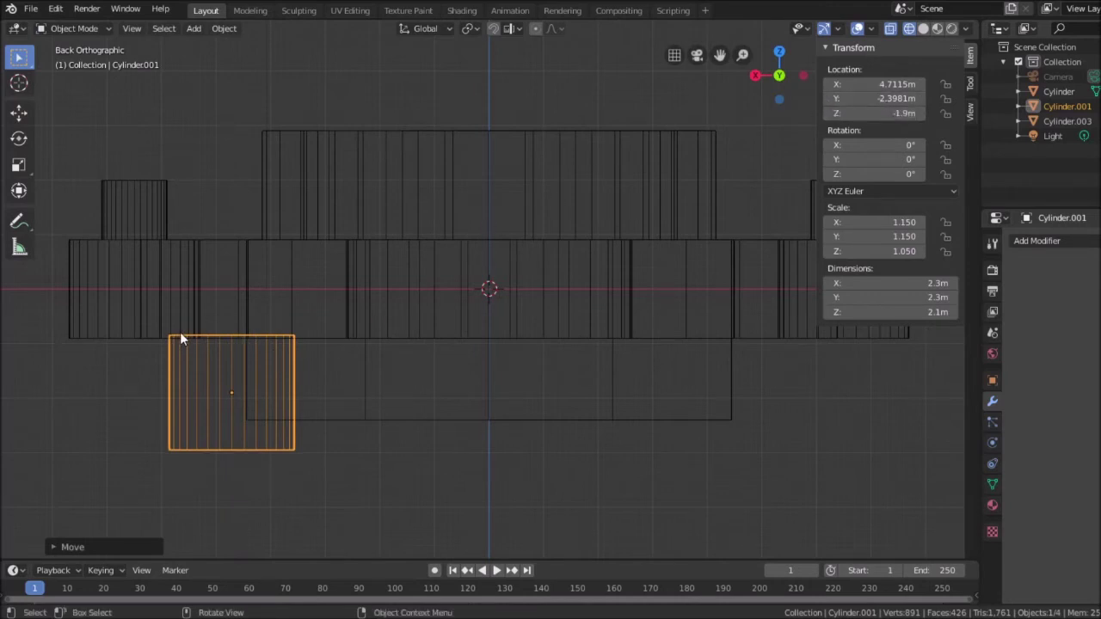
pyautogui.scroll(1, 183, 342)
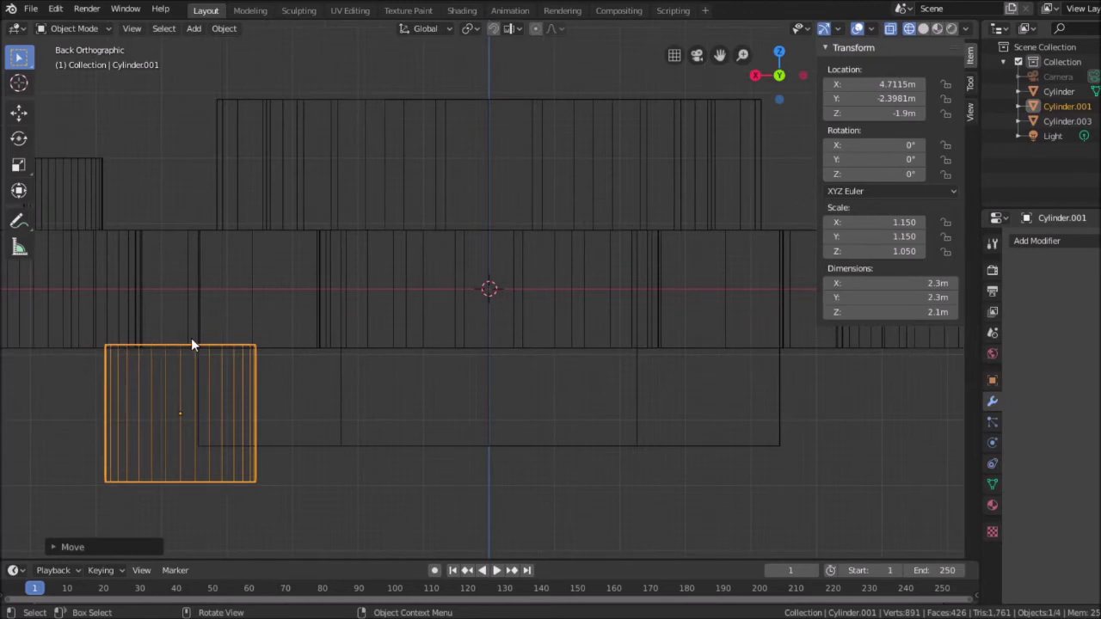
pyautogui.scroll(-1, 191, 338)
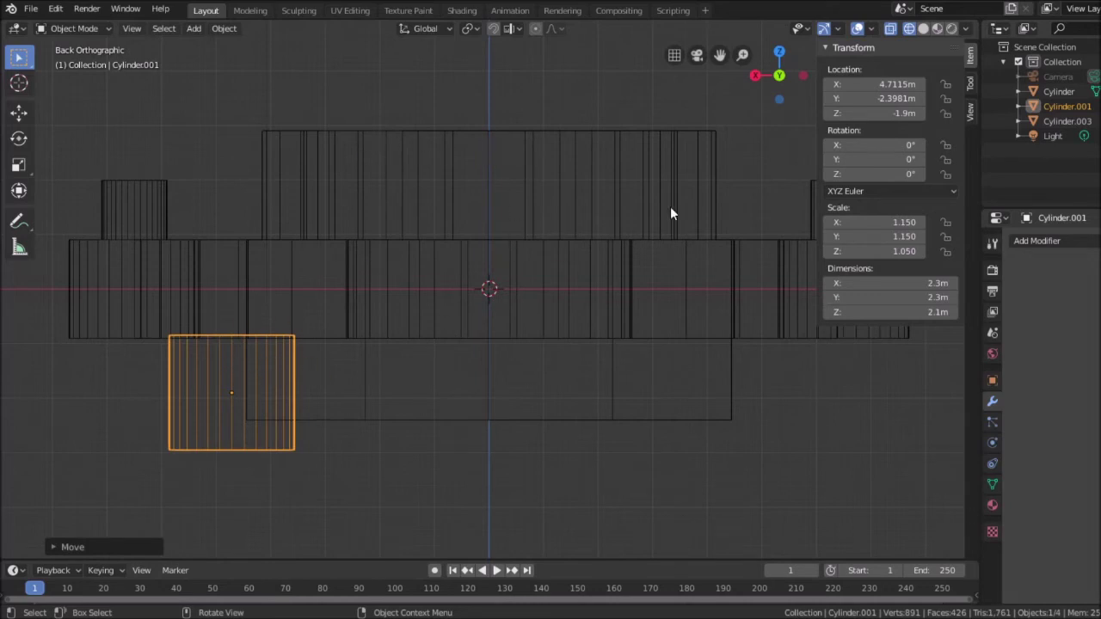
# Switch to solid shading and examine the ring part and the lowered cylinder from several angles.
pyautogui.click(892, 30)
pyautogui.click(923, 29)
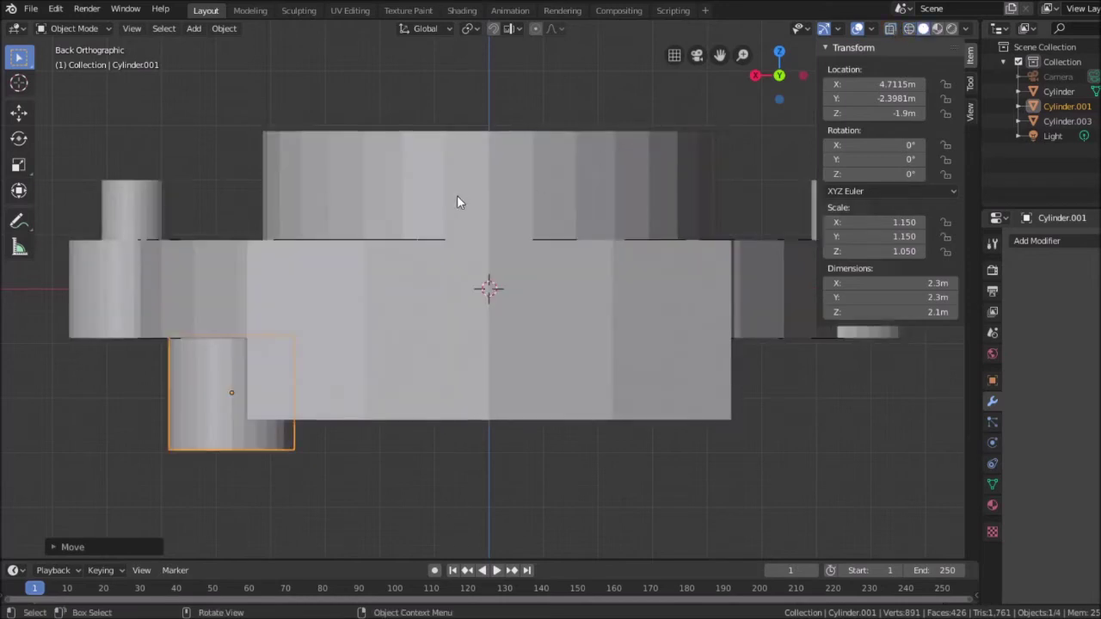
pyautogui.moveTo(457, 195)
pyautogui.mouseDown(button='middle')
pyautogui.moveTo(434, 201)
pyautogui.moveTo(482, 241)
pyautogui.moveTo(531, 248)
pyautogui.mouseUp(button='middle')
pyautogui.scroll(-4, 531, 248)
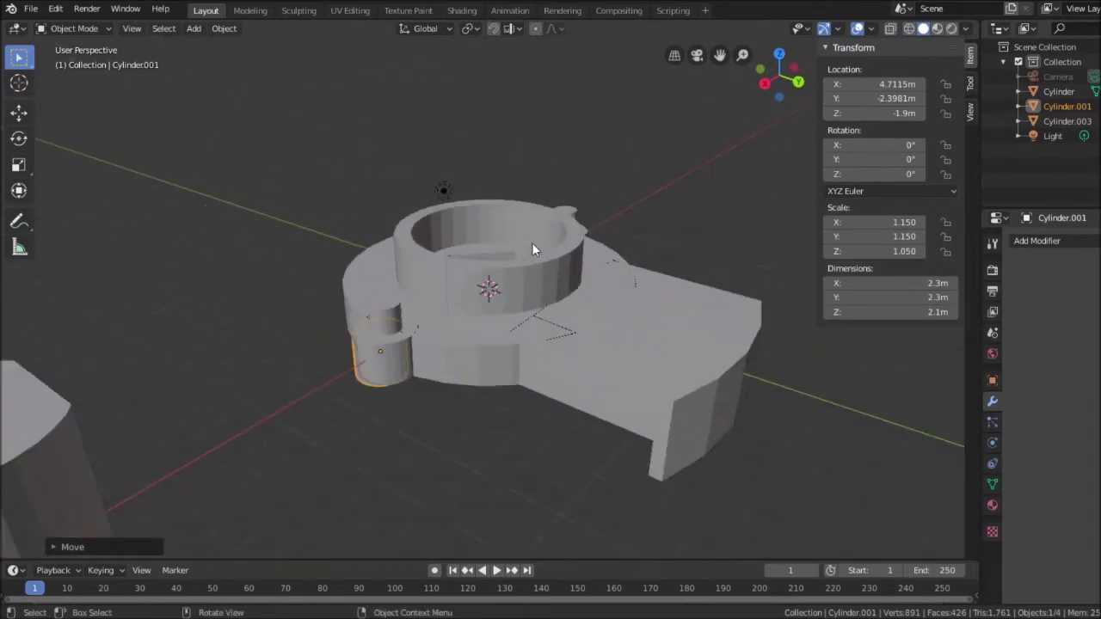
pyautogui.moveTo(526, 364); pyautogui.dragTo(302, 360, button='middle')
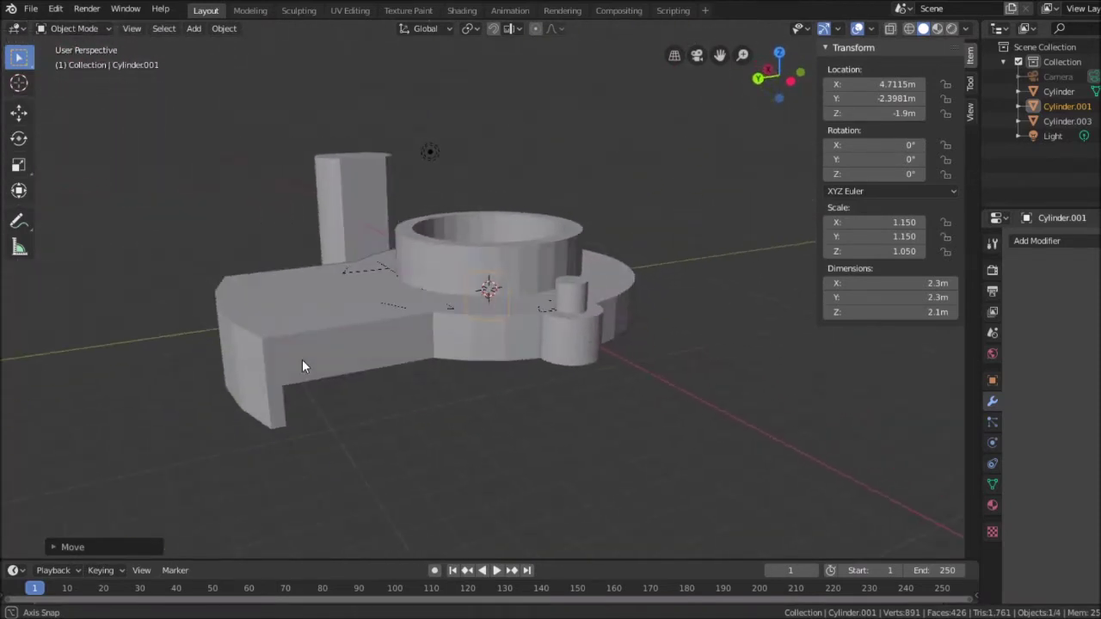
pyautogui.scroll(4, 426, 362)
pyautogui.scroll(-2, 653, 294)
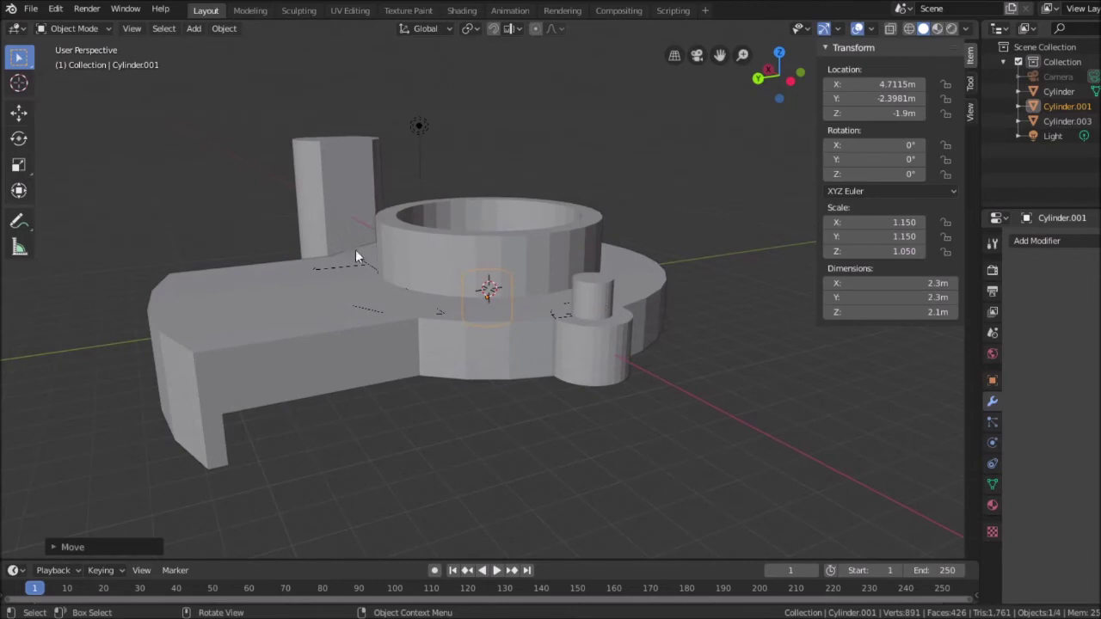
pyautogui.moveTo(229, 224); pyautogui.dragTo(324, 240, button='middle')
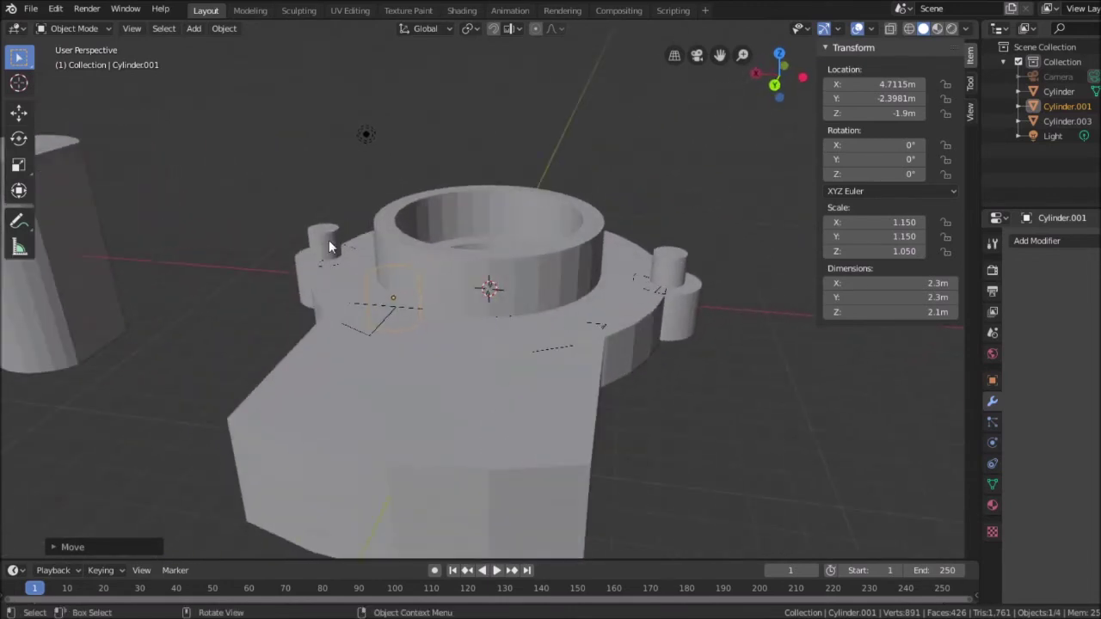
pyautogui.moveTo(679, 354); pyautogui.dragTo(590, 333, button='middle')
pyautogui.scroll(1, 481, 241)
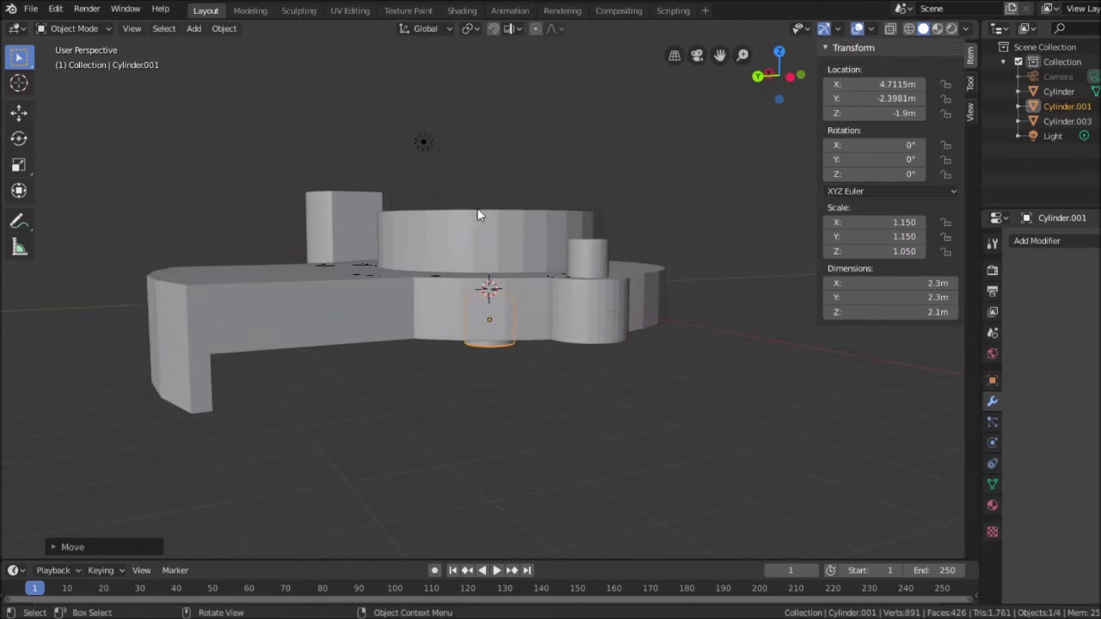
pyautogui.scroll(2, 553, 393)
pyautogui.moveTo(553, 393); pyautogui.dragTo(580, 451, button='middle')
pyautogui.scroll(1, 580, 451)
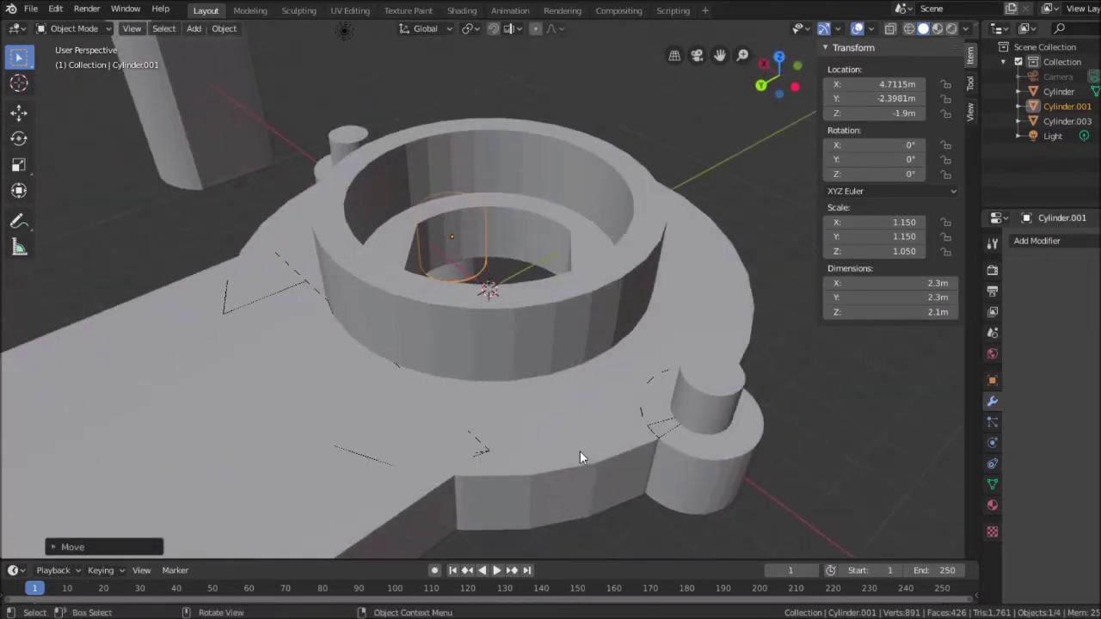
pyautogui.scroll(-3, 580, 450)
pyautogui.moveTo(695, 409)
pyautogui.mouseDown(button='middle')
pyautogui.moveTo(560, 413)
pyautogui.moveTo(516, 295)
pyautogui.moveTo(661, 258)
pyautogui.moveTo(713, 224)
pyautogui.moveTo(735, 111)
pyautogui.moveTo(710, 325)
pyautogui.moveTo(740, 401)
pyautogui.moveTo(695, 428)
pyautogui.mouseUp(button='middle')
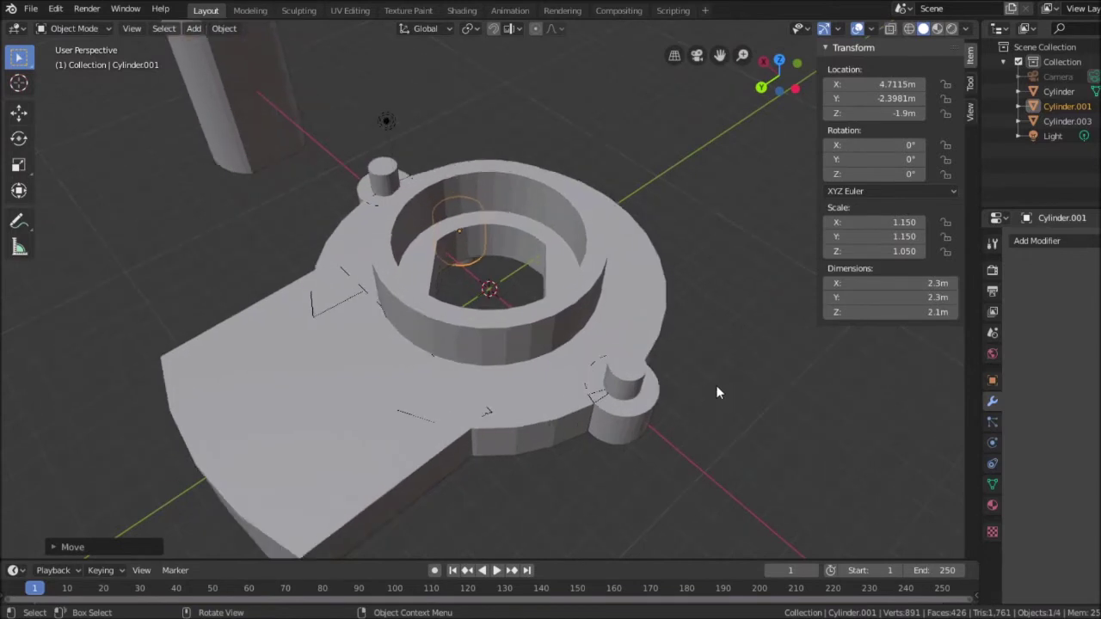
# Deselect everything and save the project as a new file named PotWipe_Semi-final.blend.
pyautogui.click(759, 324)
pyautogui.click(31, 10)
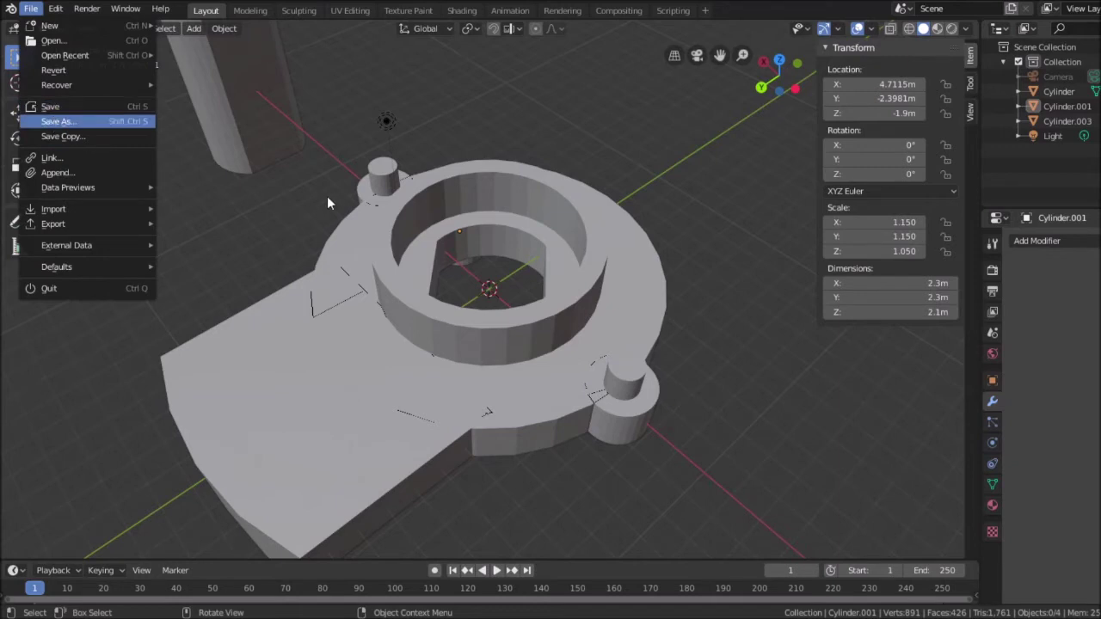
pyautogui.press('Return')
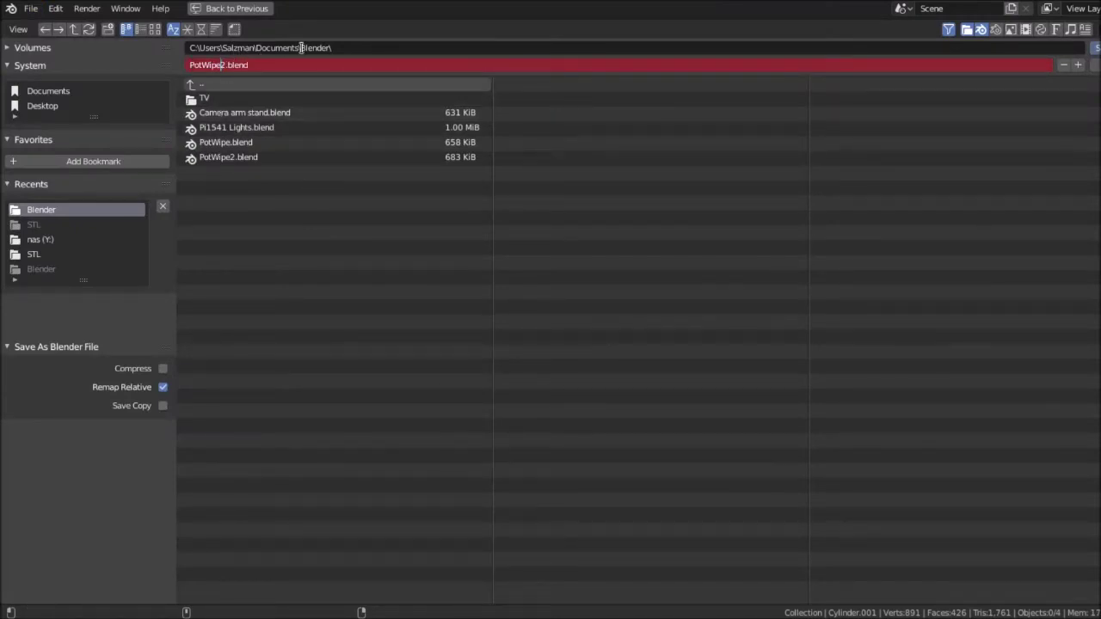
pyautogui.press('Delete')
pyautogui.write('_Semi-final')
pyautogui.press('Return')
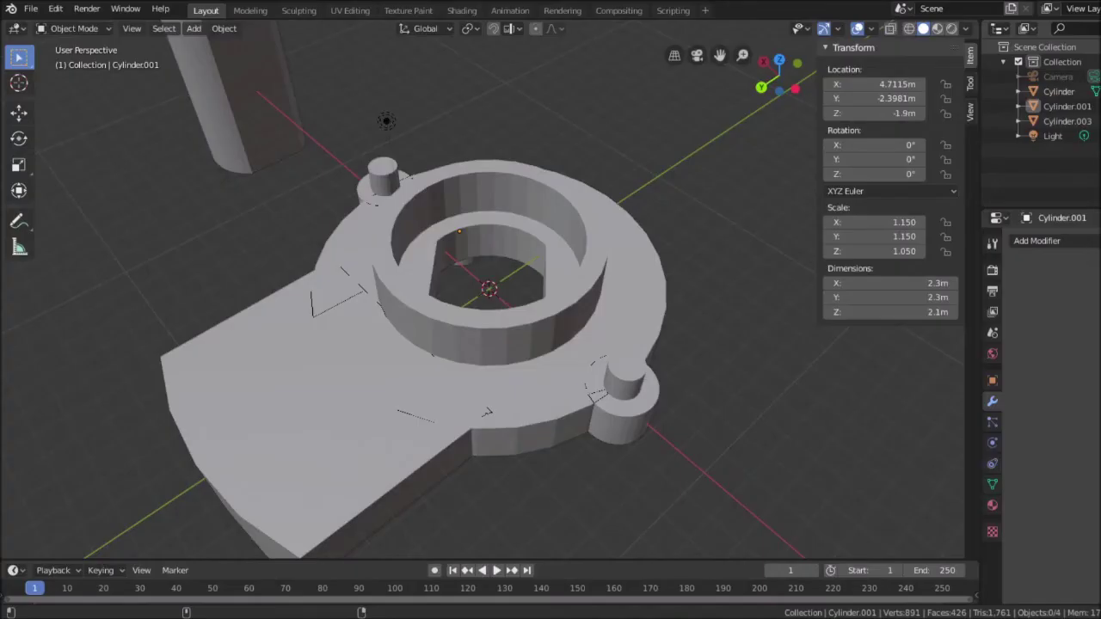
# Add a Boolean modifier to the ring part with the cylinder beneath it (Cylinder.001) as its target object.
pyautogui.moveTo(736, 362); pyautogui.dragTo(437, 252, button='middle')
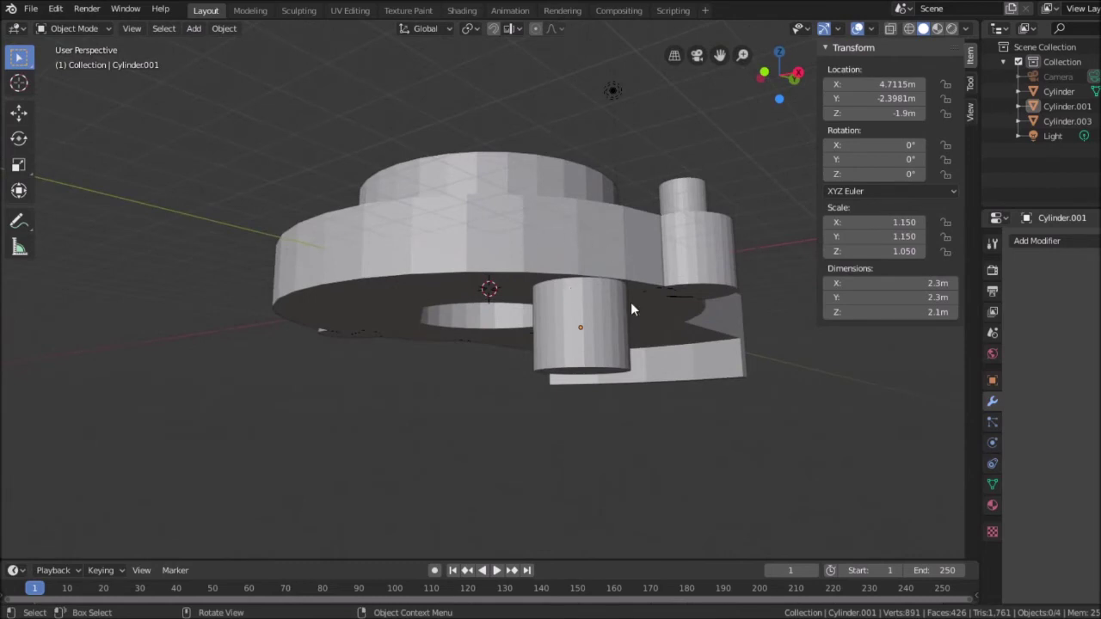
pyautogui.scroll(-2, 635, 303)
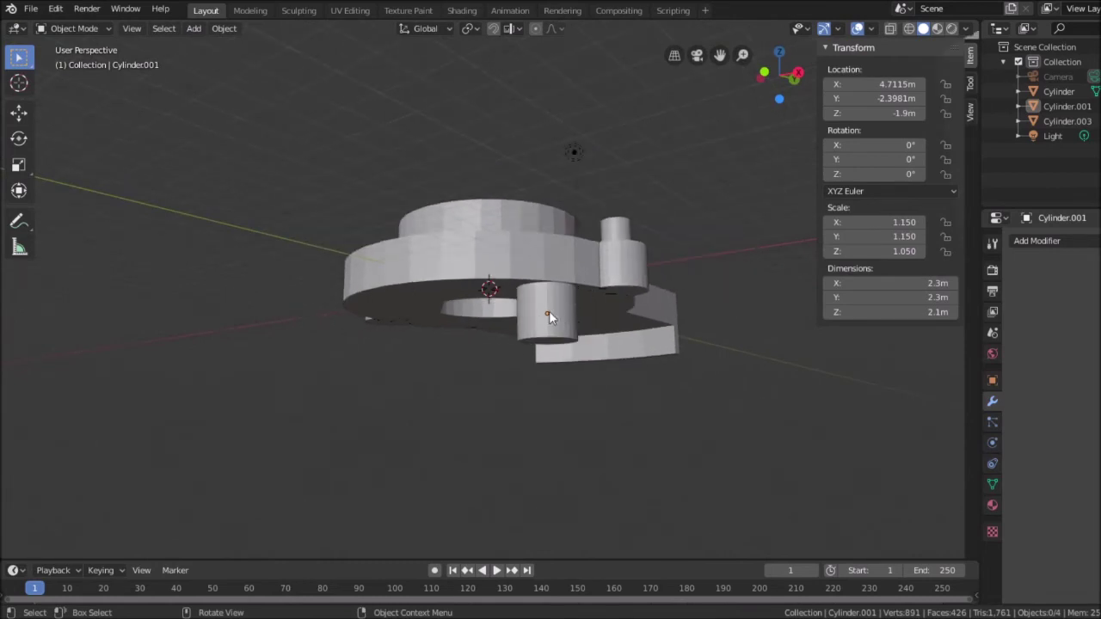
pyautogui.moveTo(724, 253); pyautogui.dragTo(559, 283, button='middle')
pyautogui.click(559, 283)
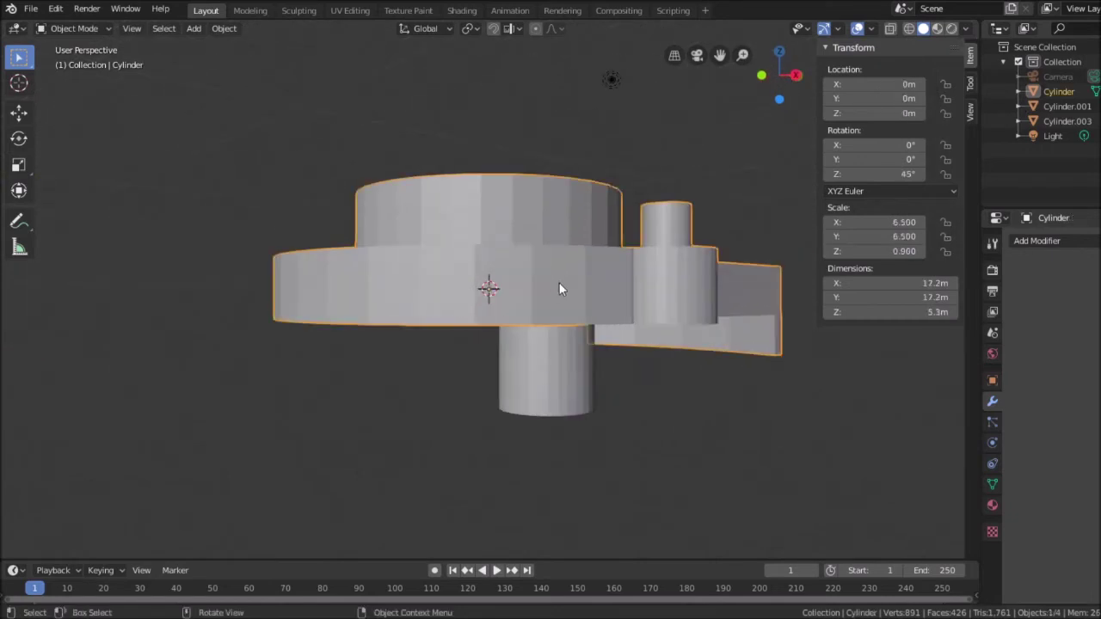
pyautogui.click(1092, 245)
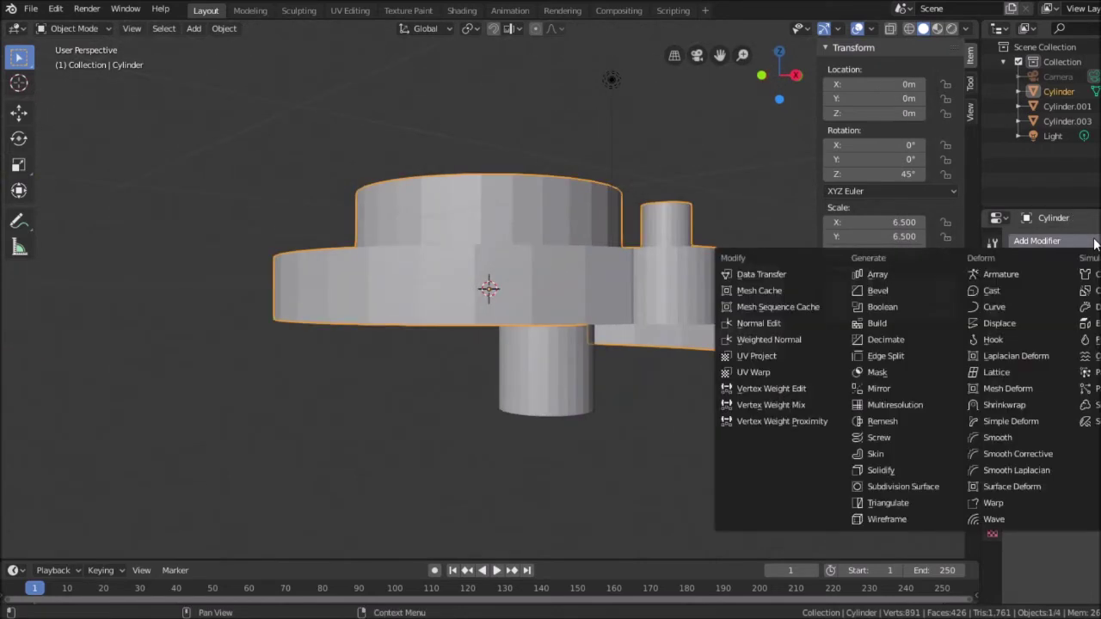
pyautogui.click(925, 305)
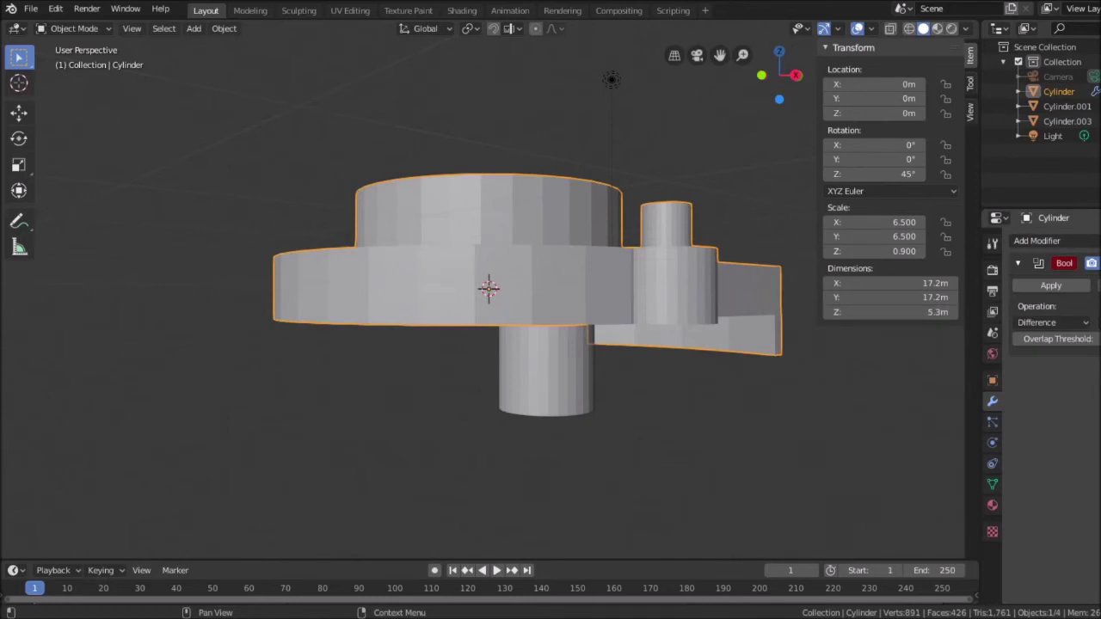
pyautogui.click(1060, 342)
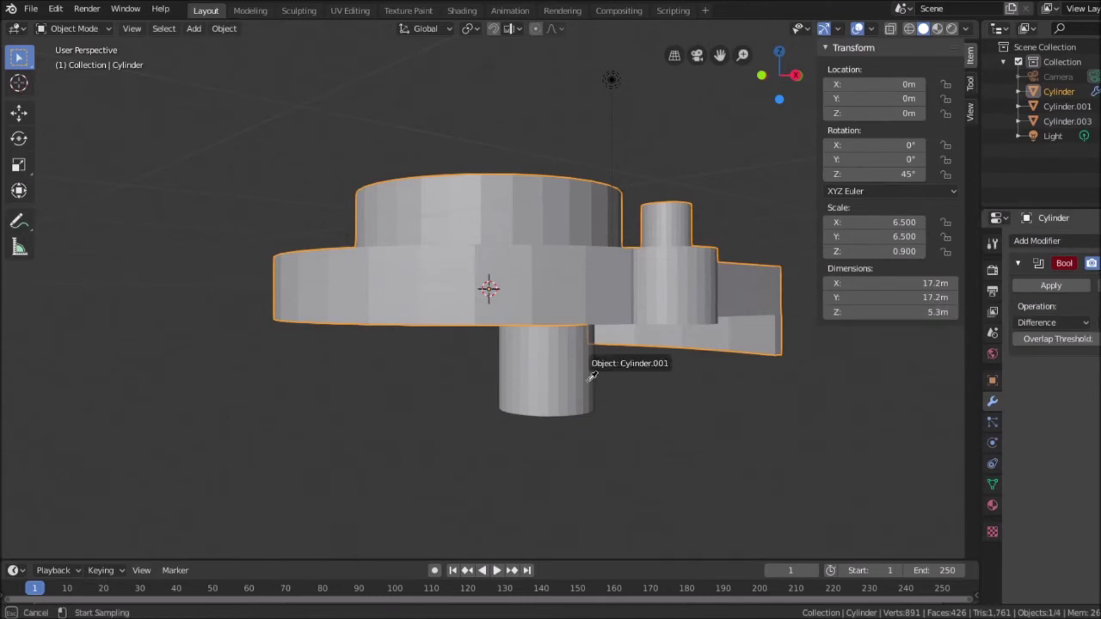
pyautogui.click(541, 382)
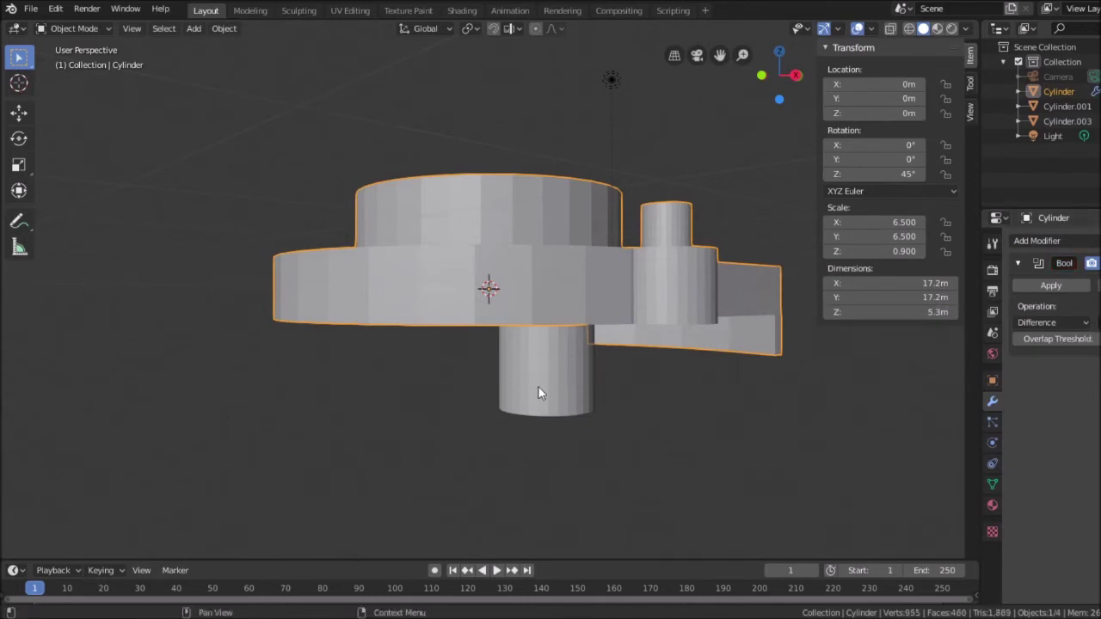
# Set the Boolean operation to Union and apply the modifier.
pyautogui.click(1052, 322)
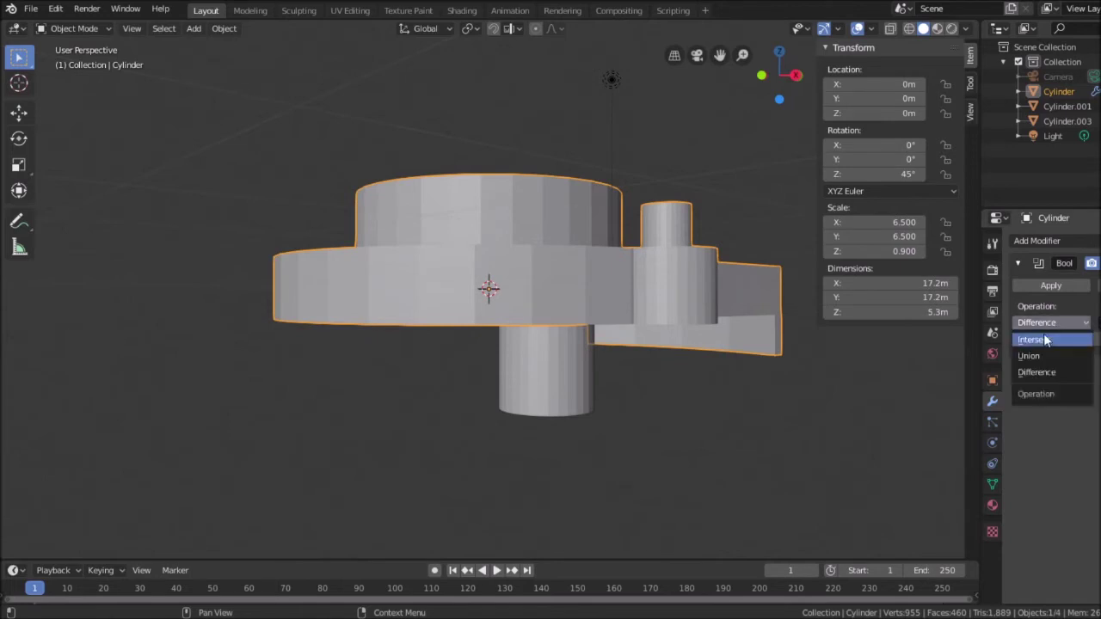
pyautogui.click(1039, 354)
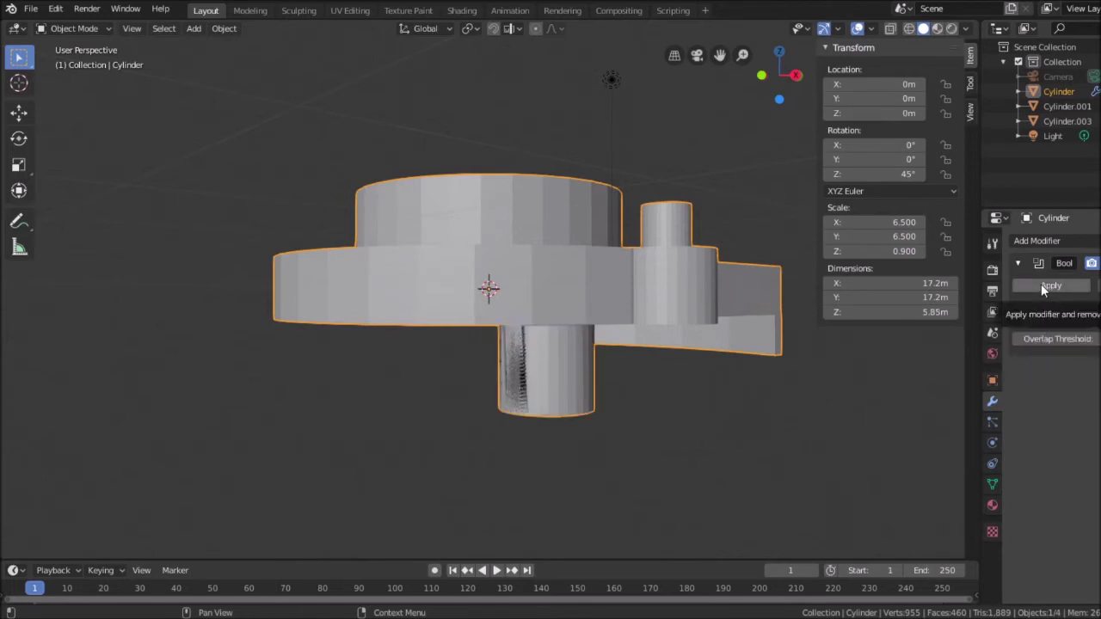
pyautogui.click(1046, 286)
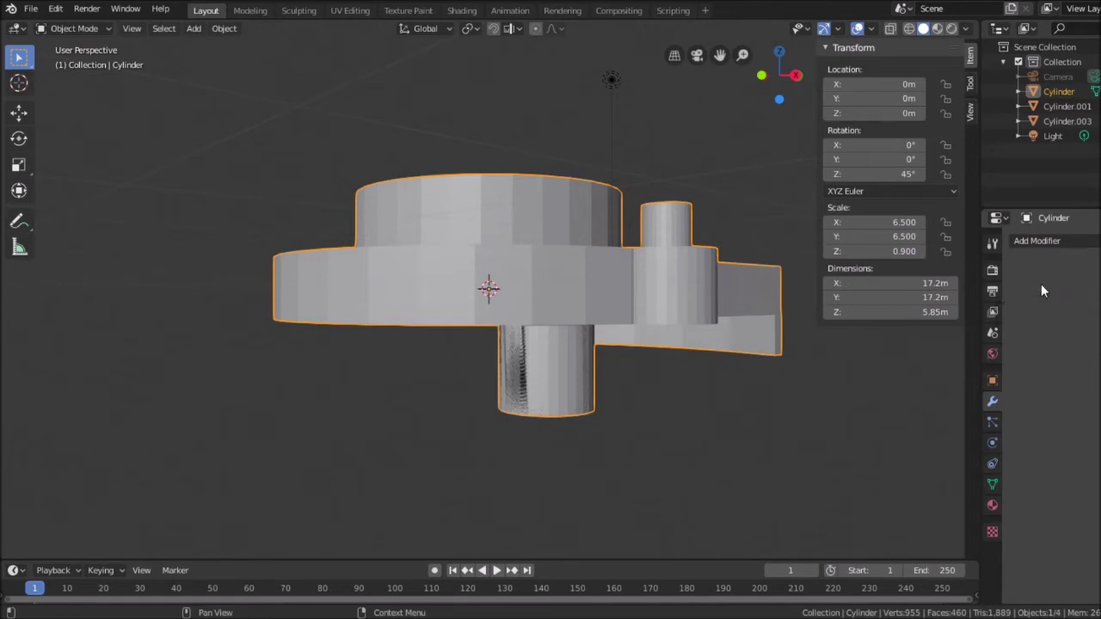
# Delete the leftover separate cylinder object, Cylinder.001.
pyautogui.click(1066, 106)
pyautogui.rightClick(1073, 108)
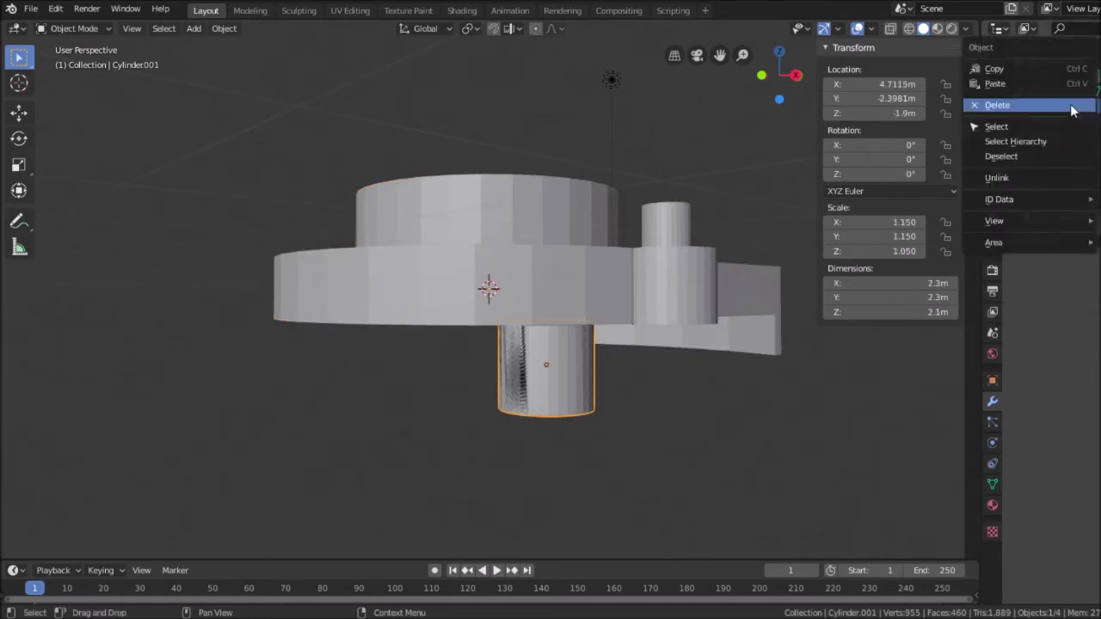
pyautogui.click(998, 104)
pyautogui.scroll(-4, 848, 324)
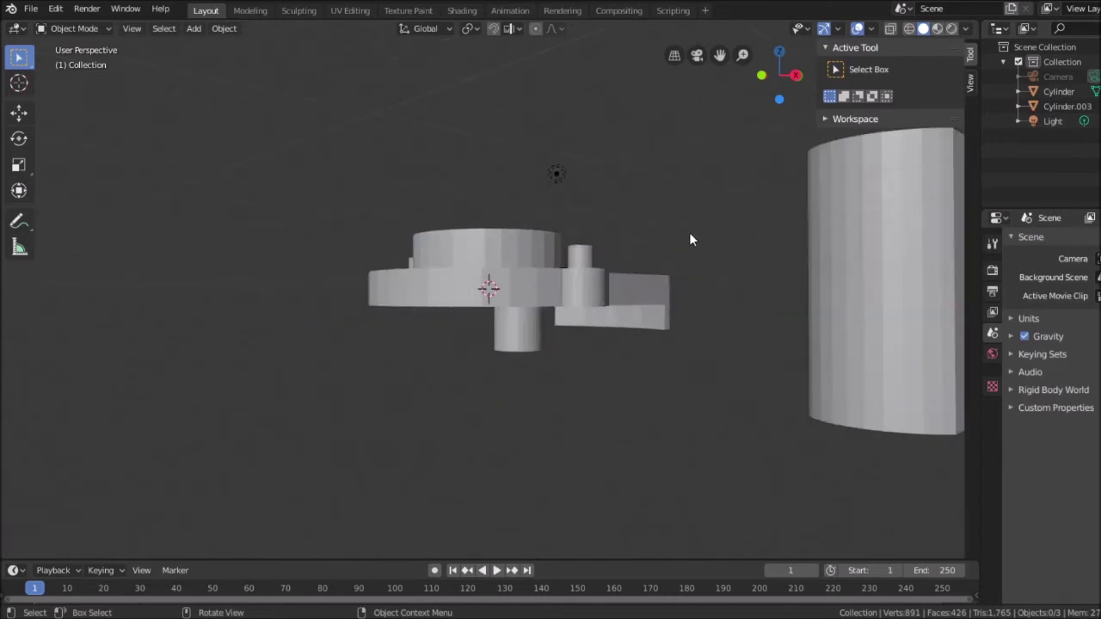
pyautogui.scroll(1, 628, 245)
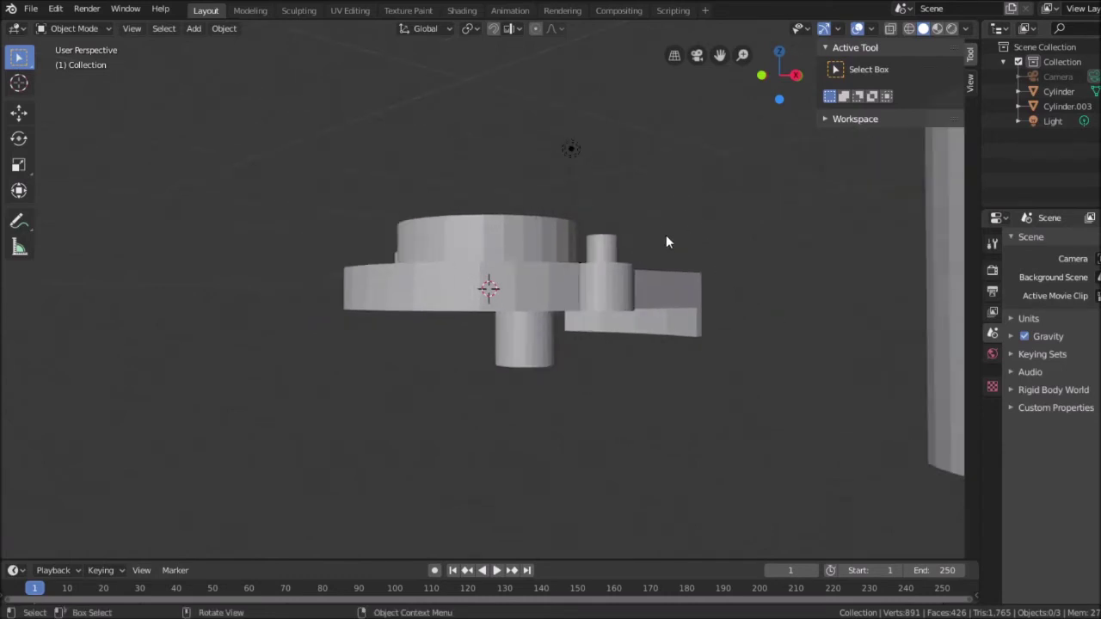
# Select the ring part and export the model as an STL file named PotWipe_Semi-final.stl in the Blender documents folder.
pyautogui.moveTo(715, 236); pyautogui.dragTo(381, 262, button='middle')
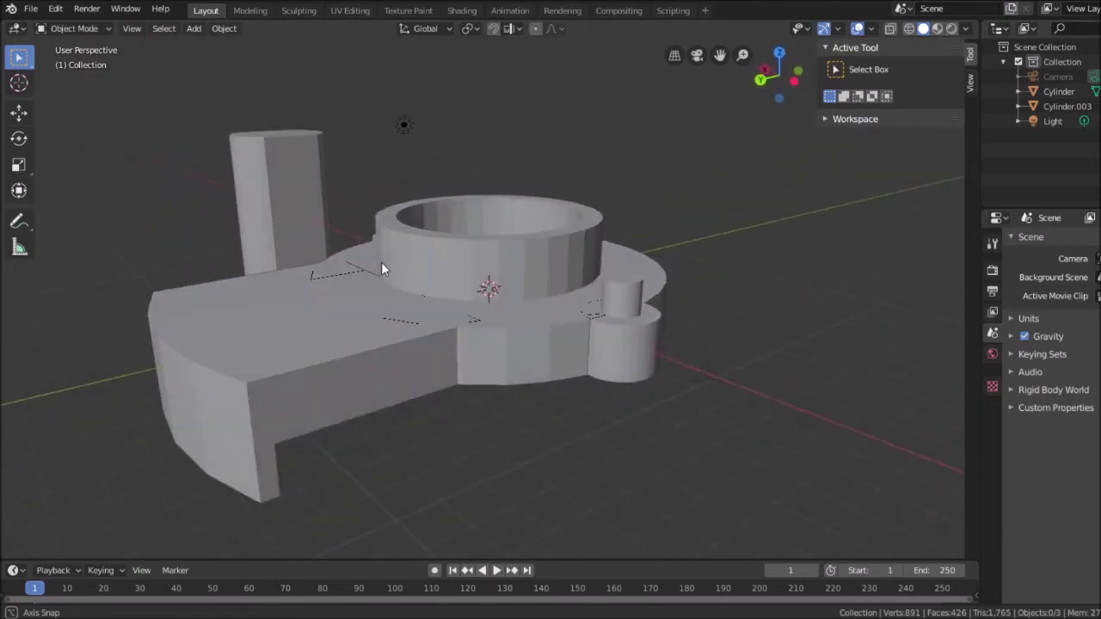
pyautogui.moveTo(382, 265); pyautogui.dragTo(307, 358, button='middle')
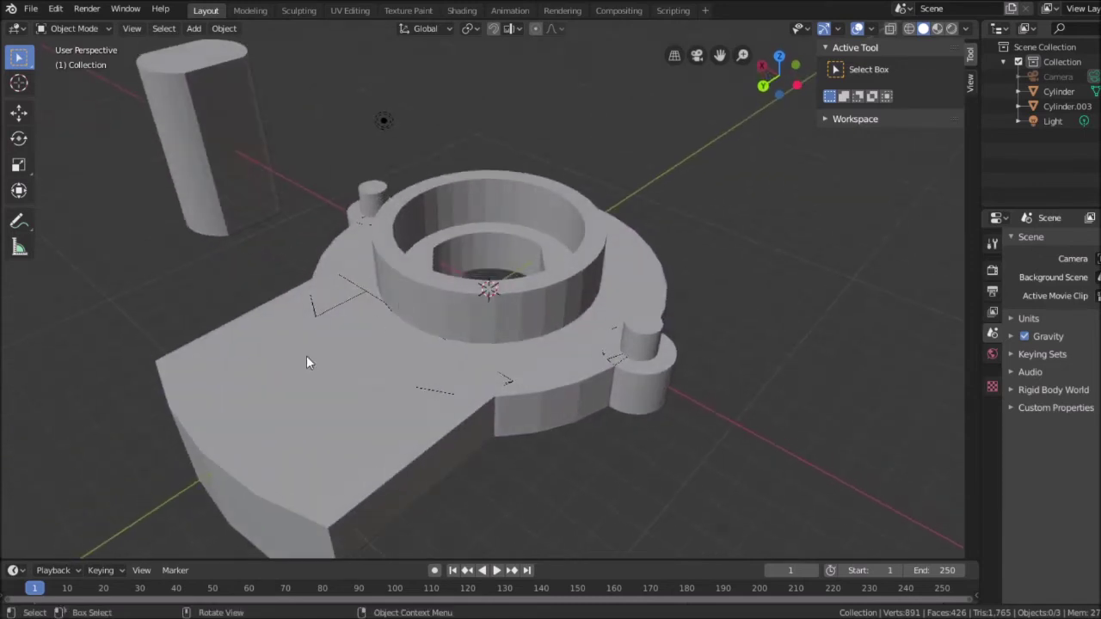
pyautogui.click(378, 366)
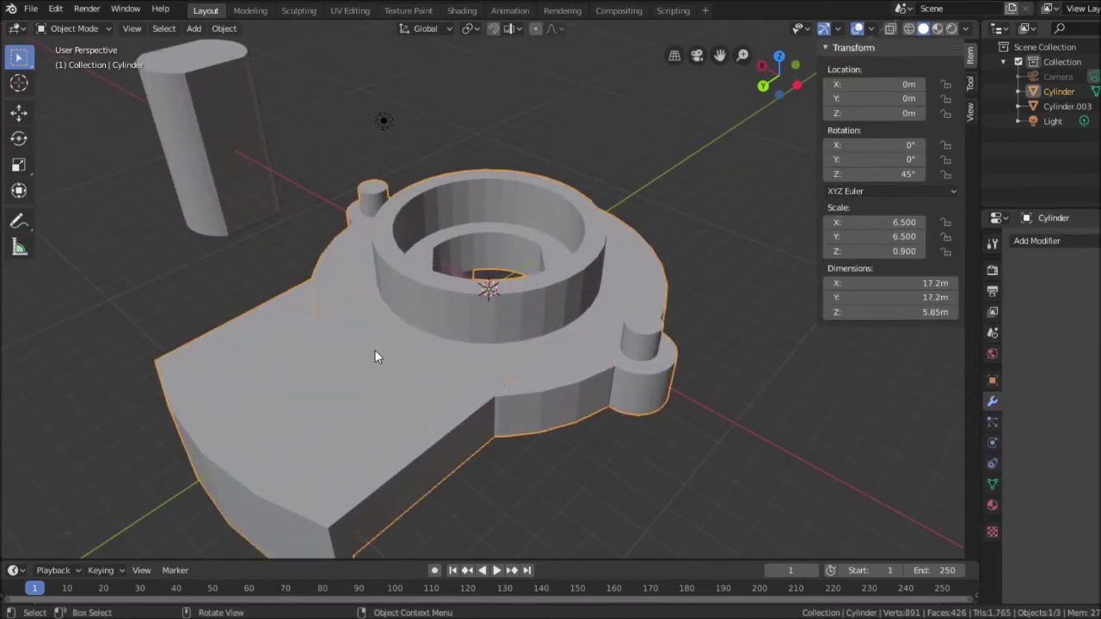
pyautogui.click(30, 8)
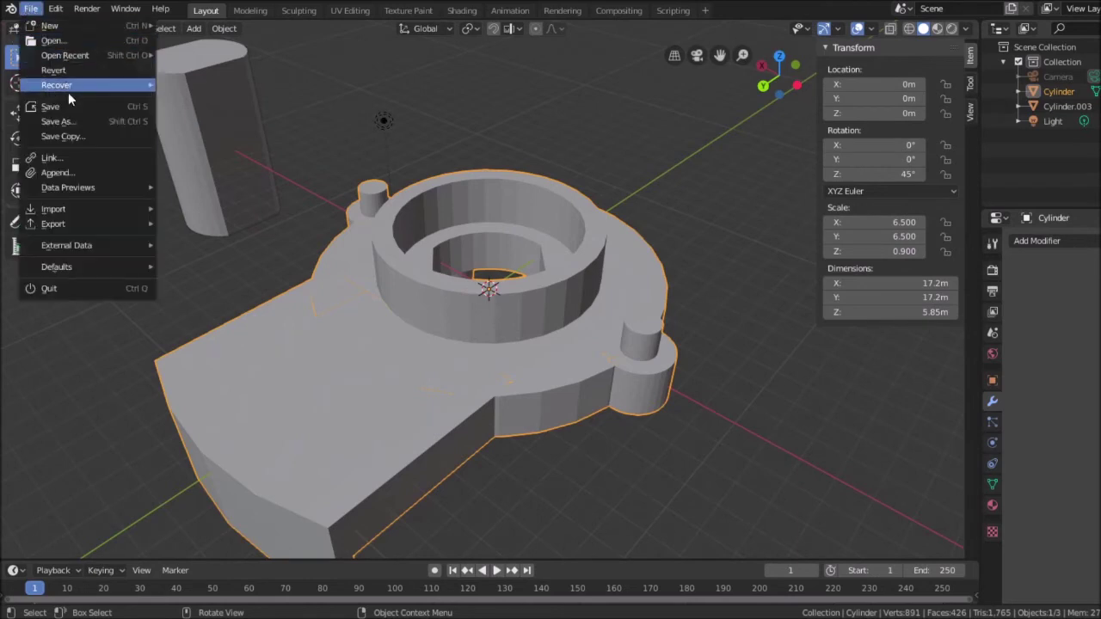
pyautogui.moveTo(77, 228)
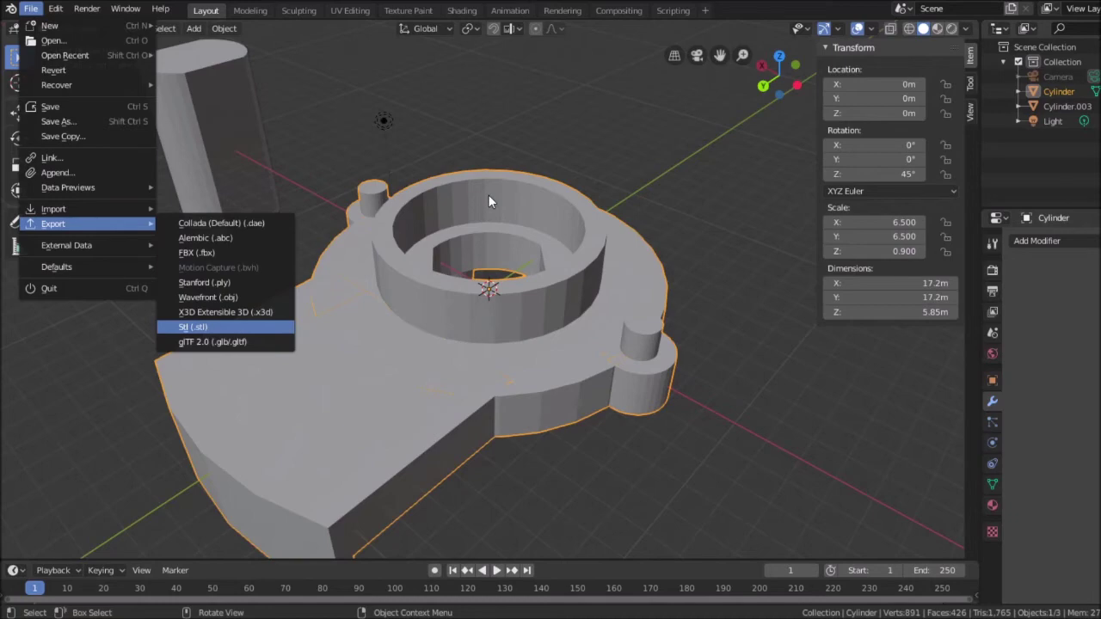
pyautogui.press('Return')
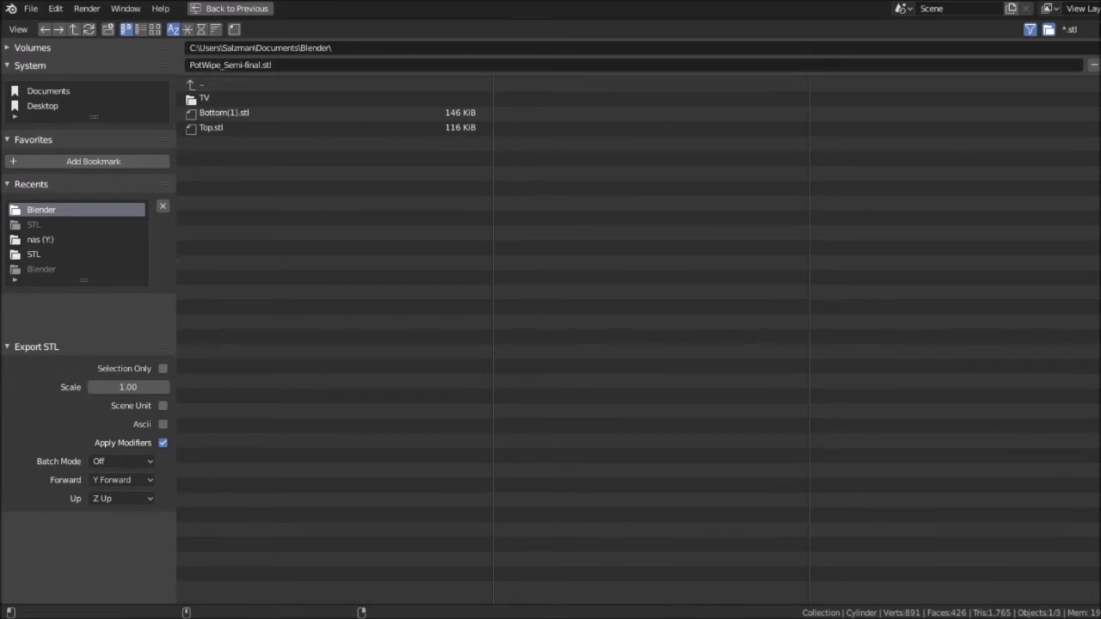
pyautogui.click(1091, 66)
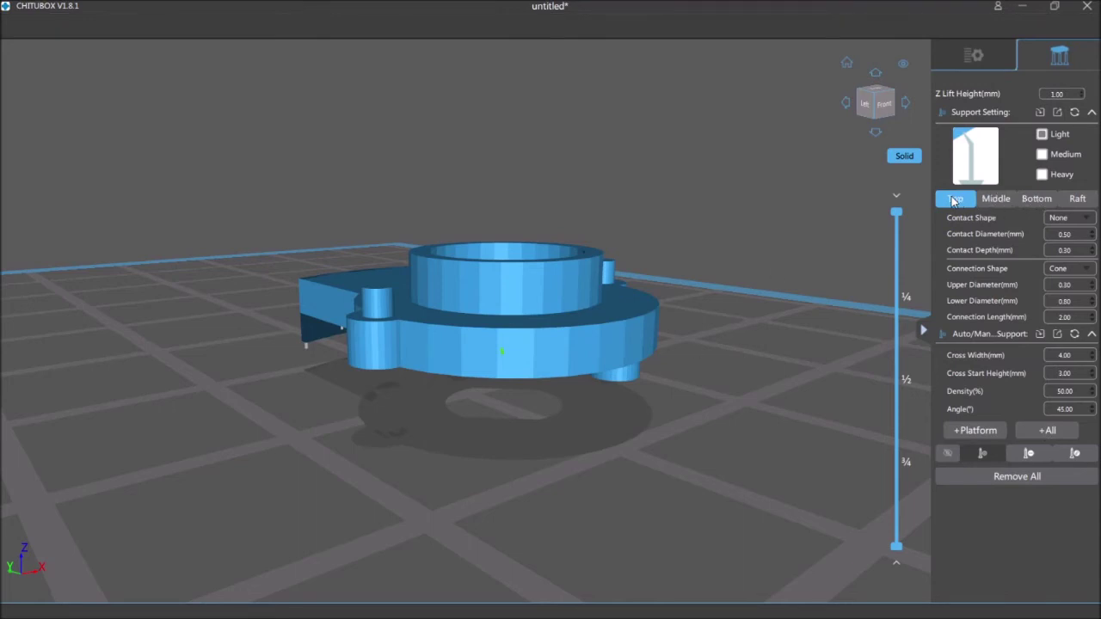
# In CHITUBOX, remove all existing supports from the ring part and generate new light platform supports beneath it with a 2.00 mm Z lift height.
pyautogui.click(982, 453)
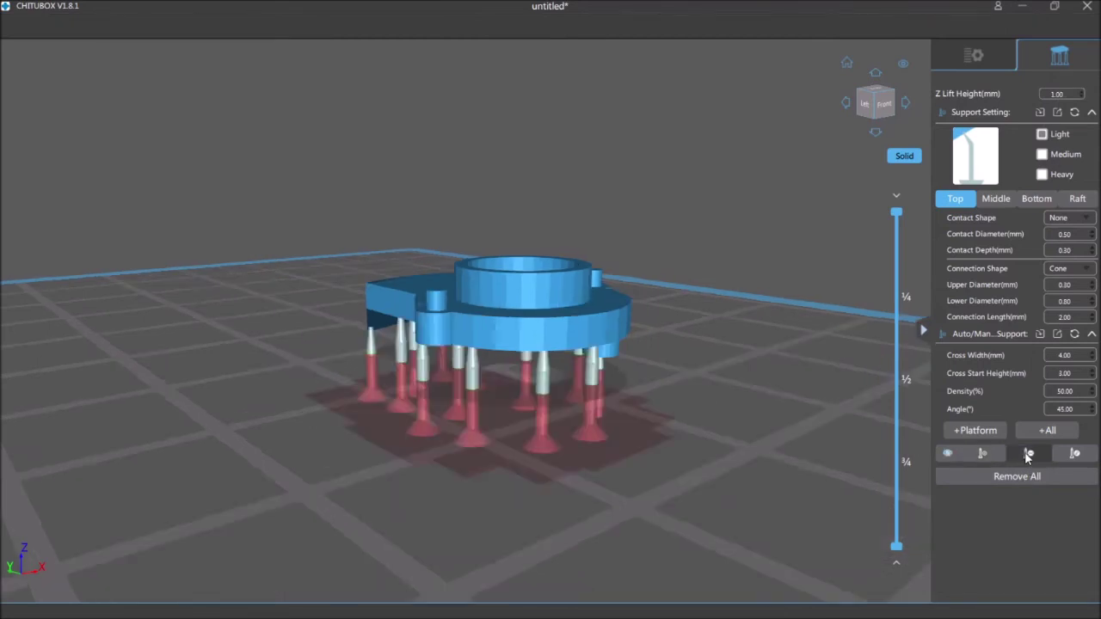
pyautogui.click(1006, 476)
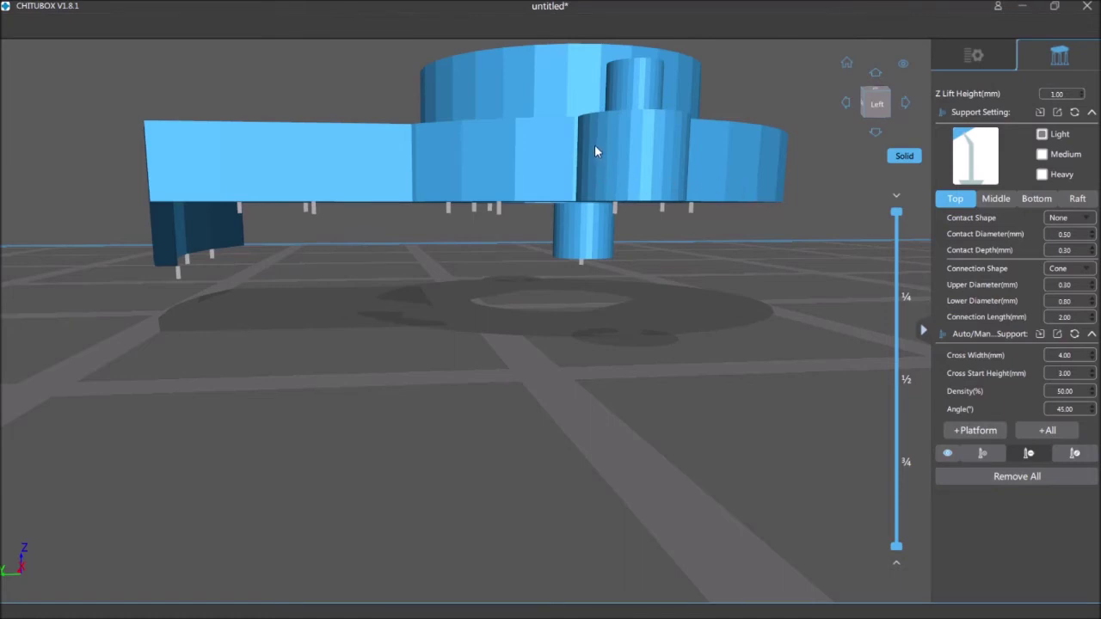
pyautogui.click(976, 430)
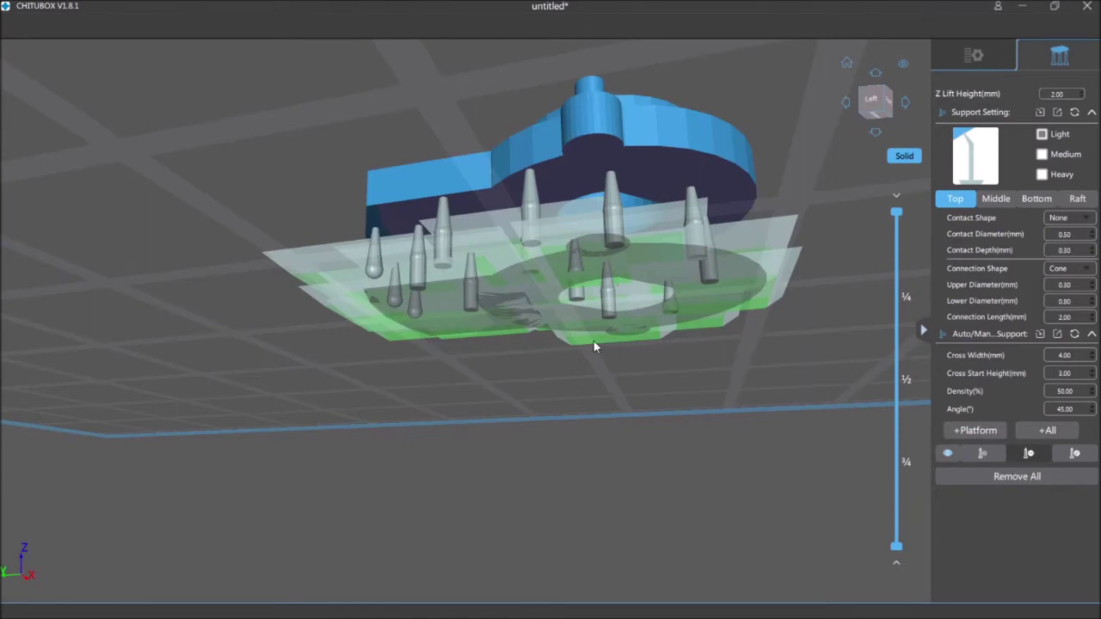